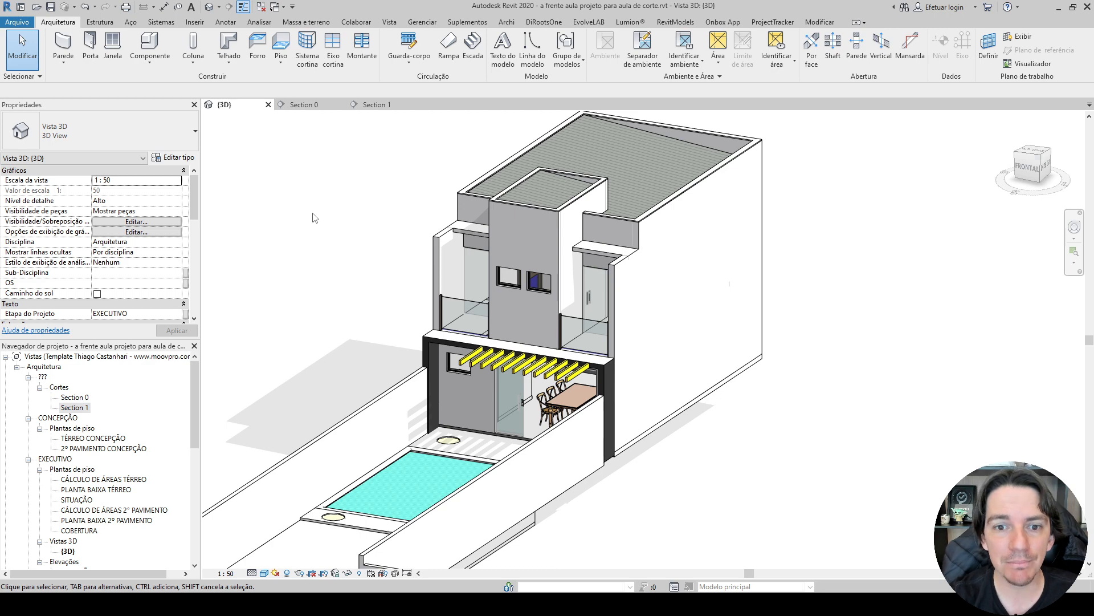
Examine the finished house model in 3D and its annotated Section 0 and Section 1 views.
shift+middle_drag(315, 218, 437, 255)
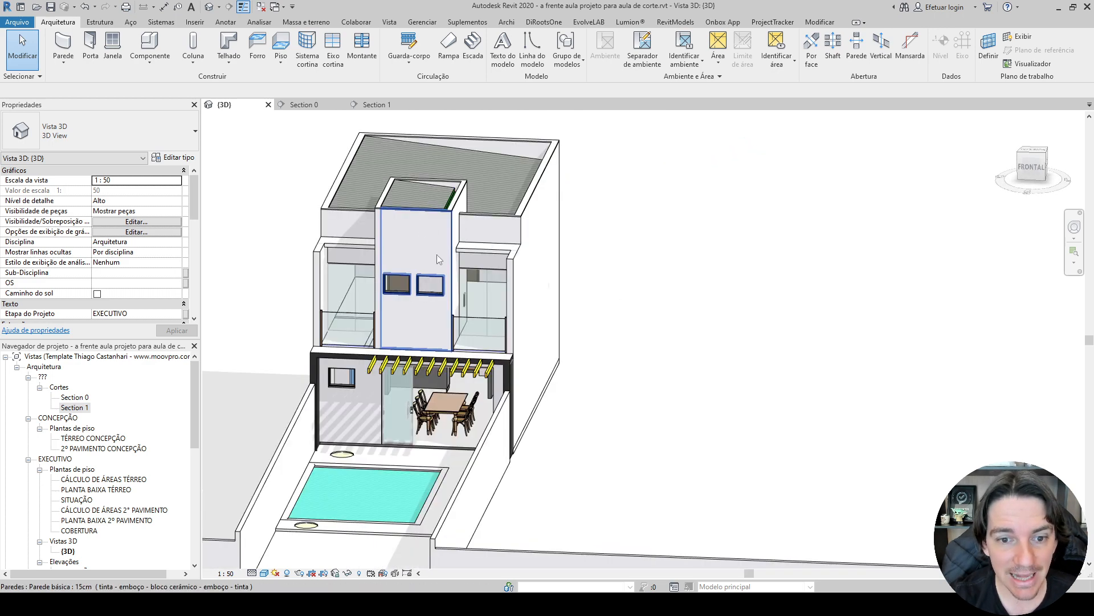
shift+middle_drag(604, 299, 202, 290)
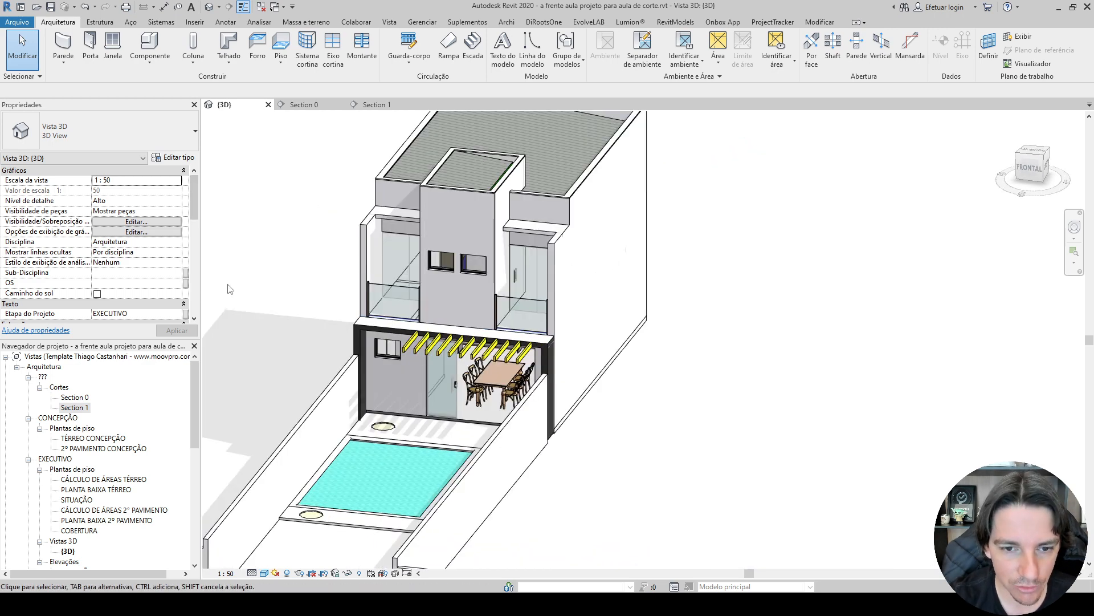
click(302, 105)
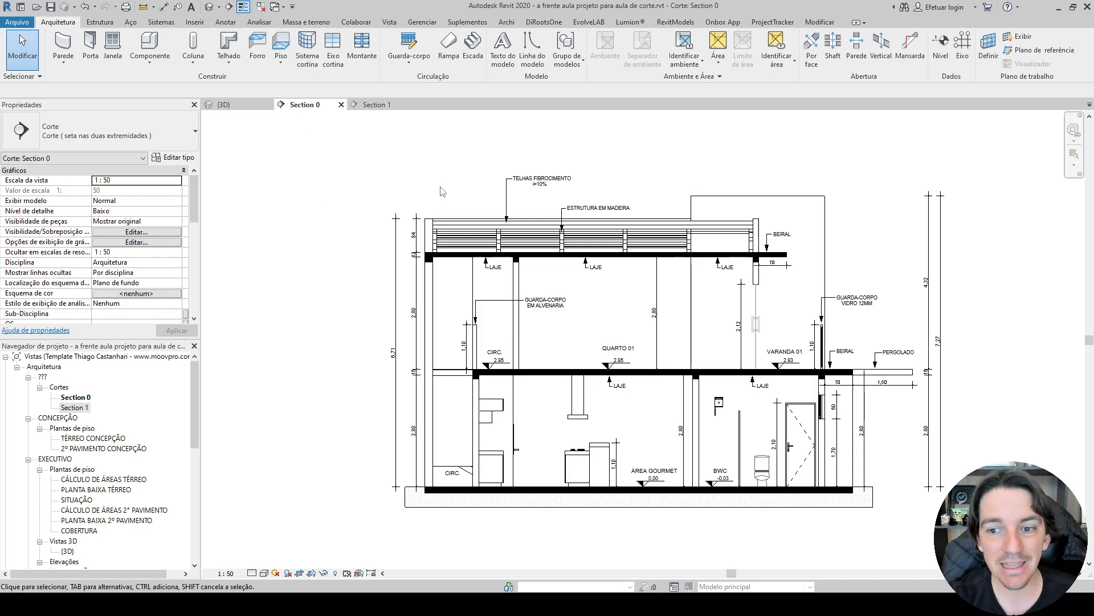
scroll(440, 188, down, 1)
scroll(409, 177, up, 1)
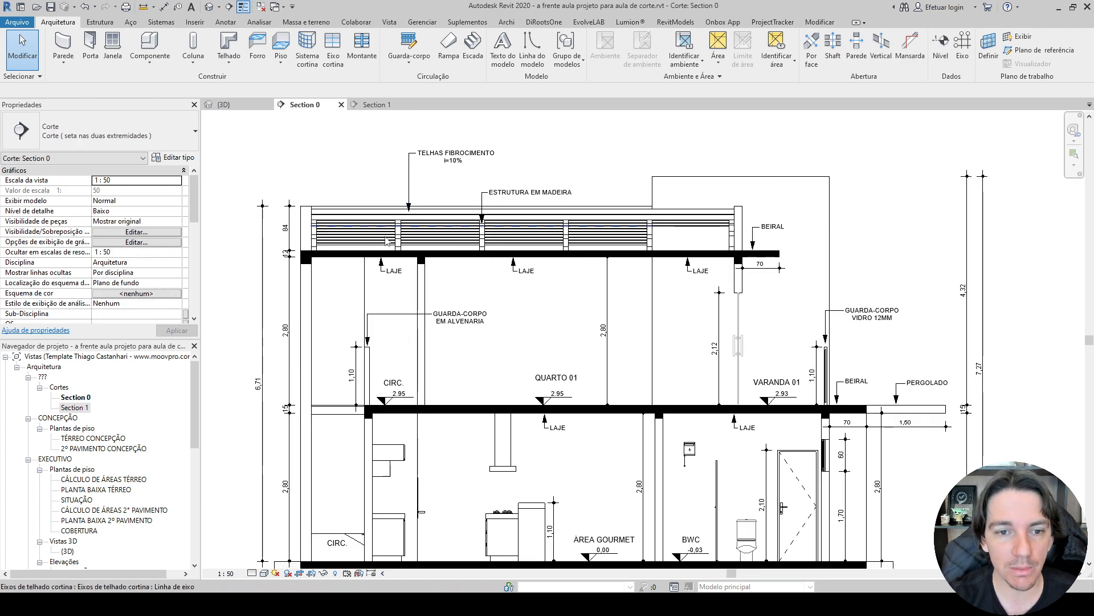
middle_drag(373, 191, 345, 158)
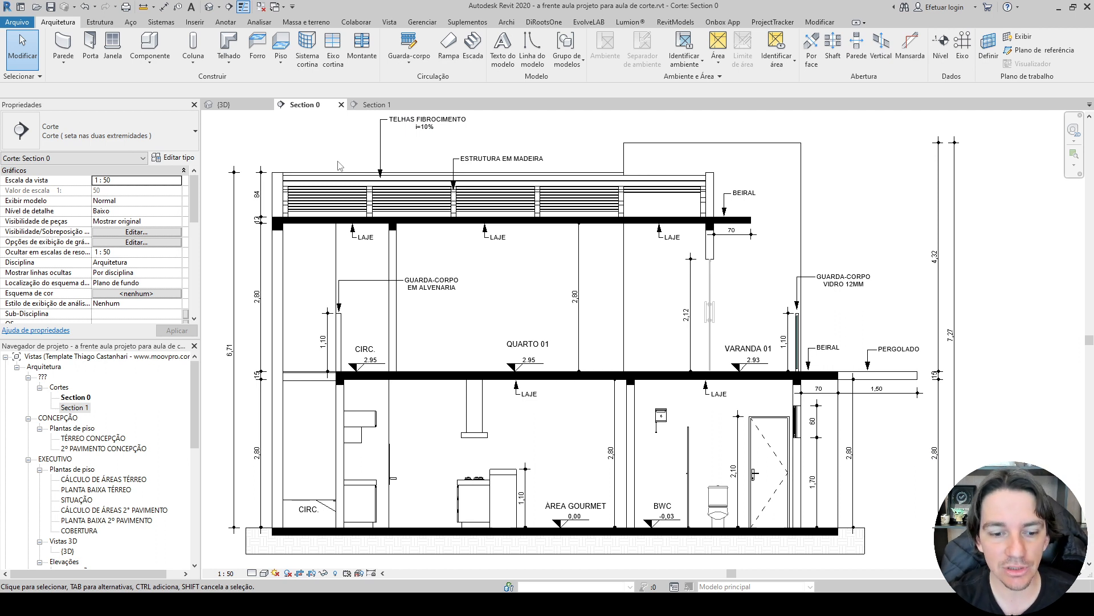
click(371, 105)
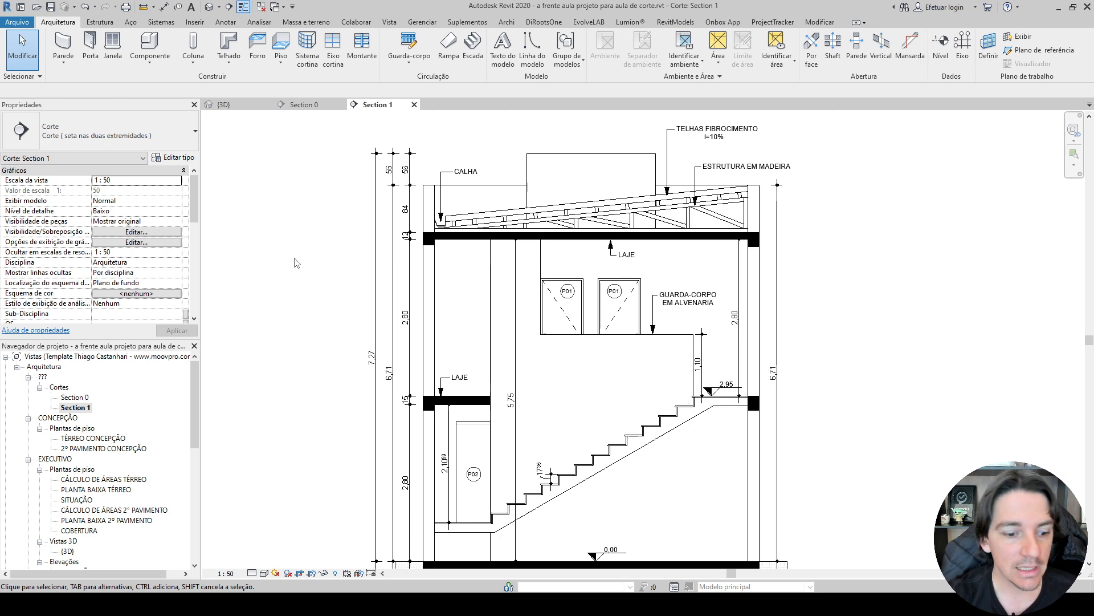
Switch to File Explorer, open the aulao-corte-arquivos folder and view its render and floor plan images from 03 RENDER.jpg onward.
click(71, 605)
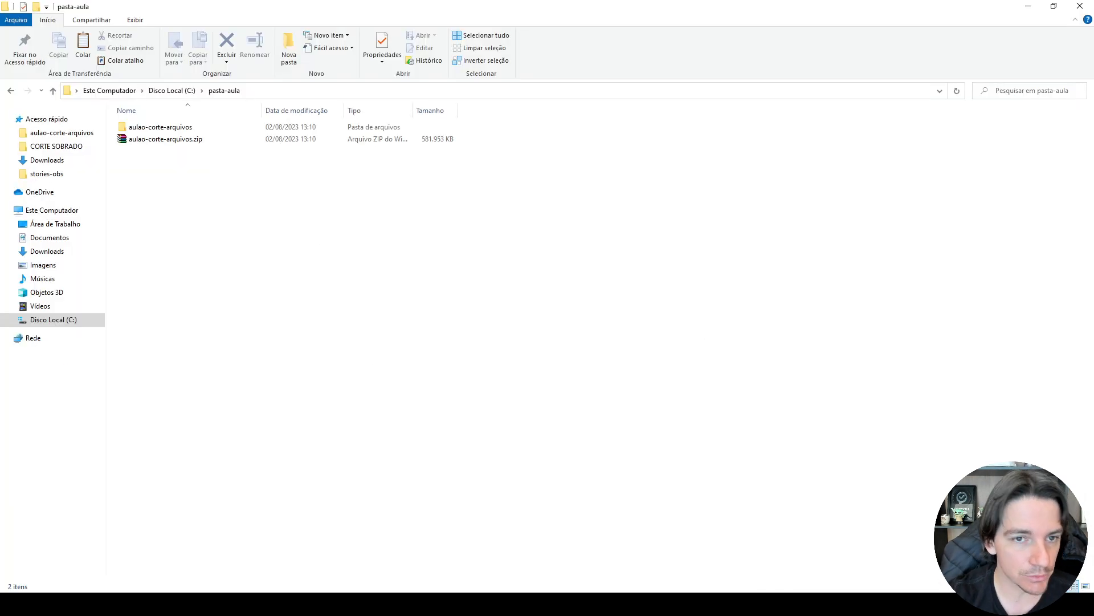
double_click(161, 127)
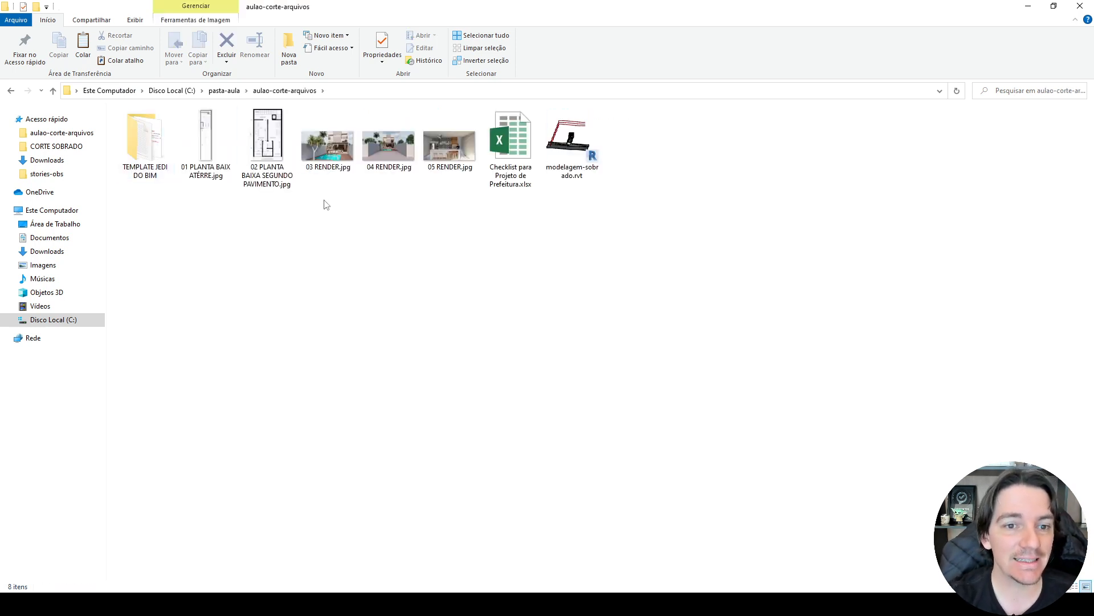
double_click(338, 161)
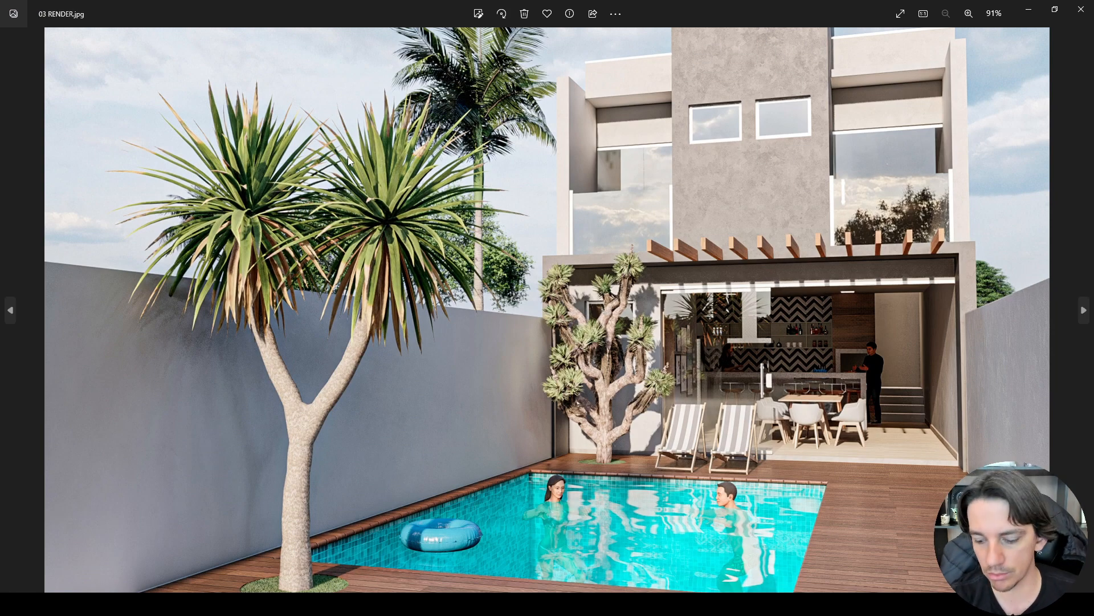
key(Right)
key(Right)
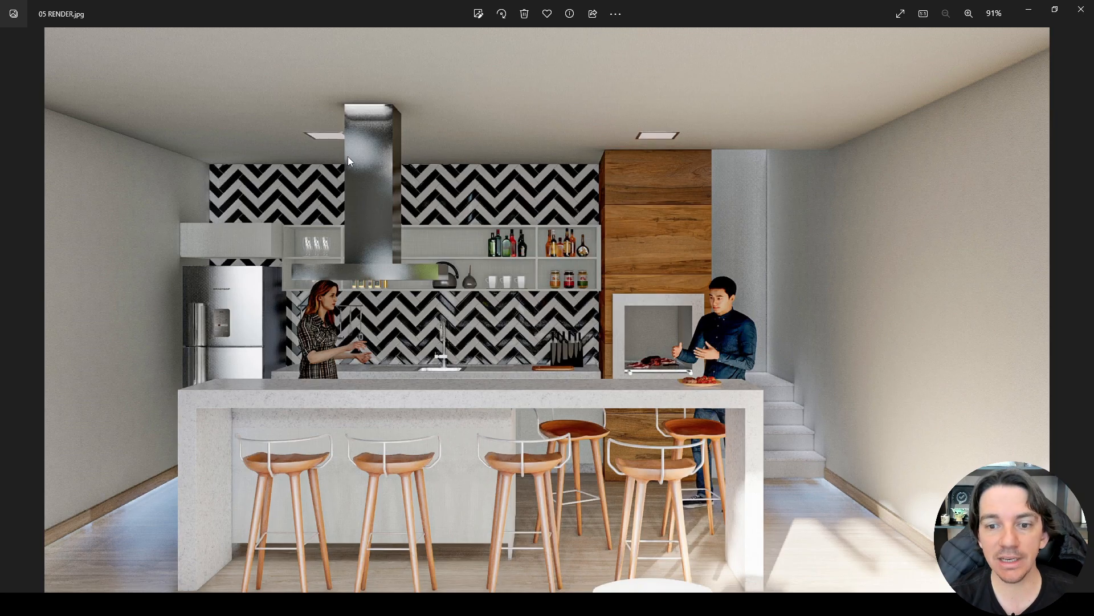
key(Right)
key(Right)
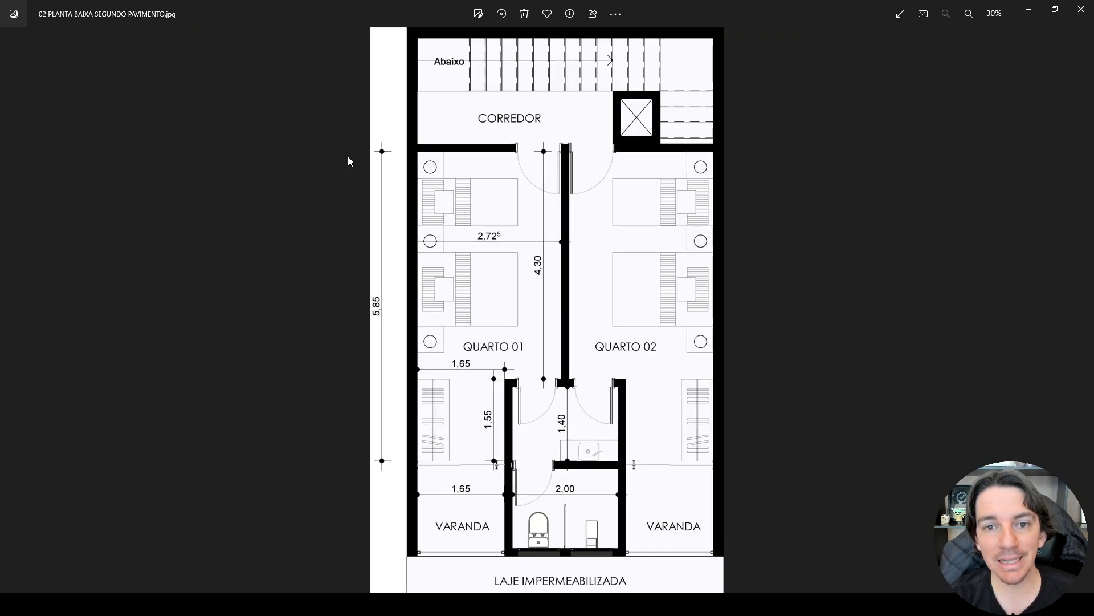
key(Right)
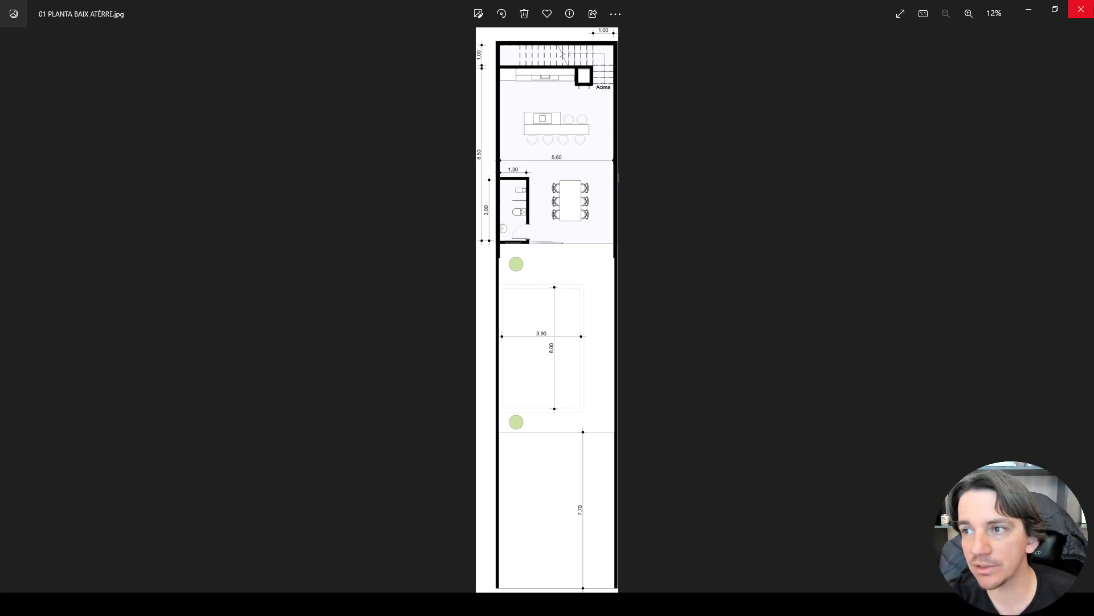
click(1081, 9)
Open Checklist para Projeto de Prefeitura.xlsx in Excel with editing enabled, review it and return to the course files folder.
double_click(506, 150)
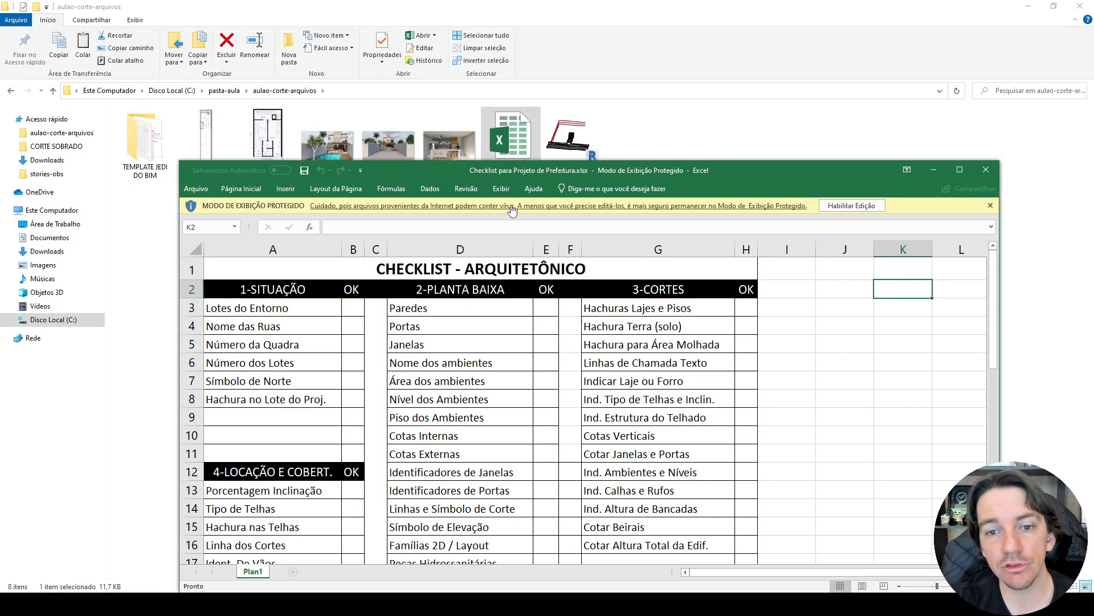
click(852, 207)
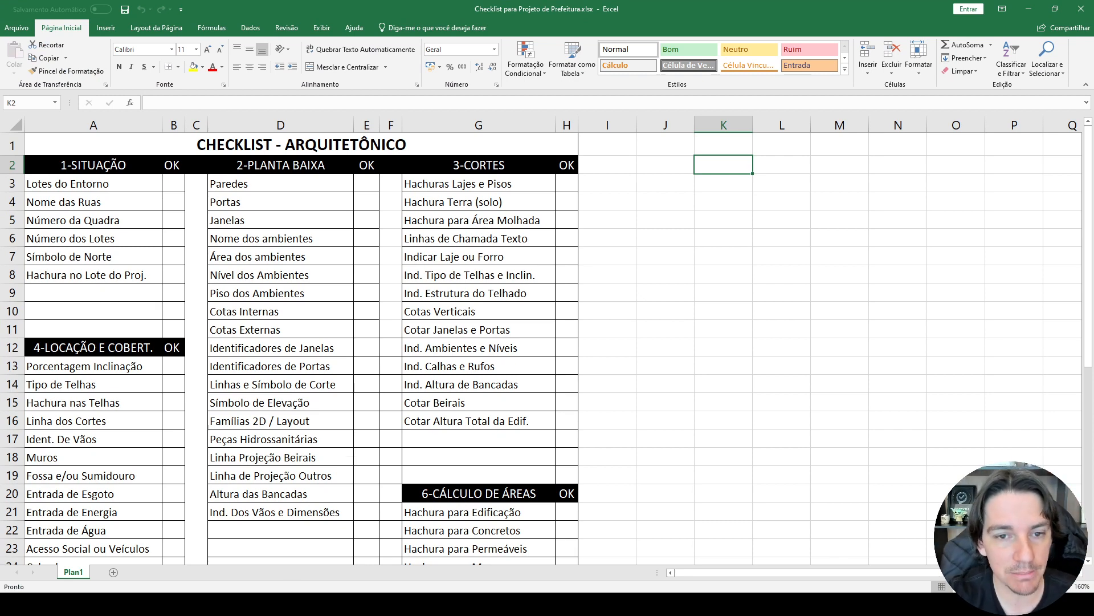
click(297, 603)
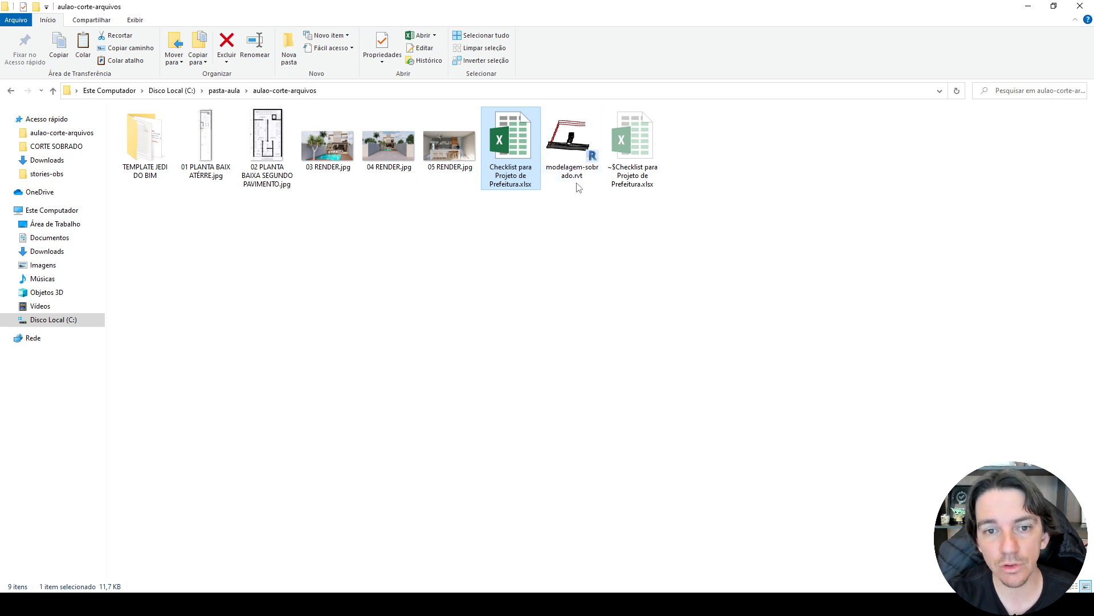
mouse_move(580, 164)
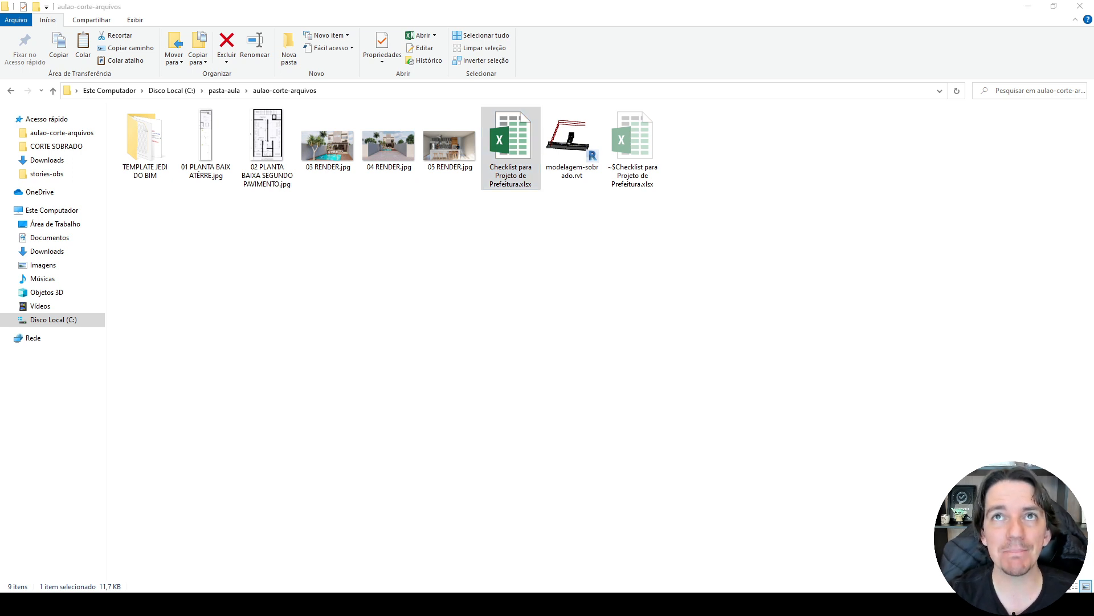
Switch to Revit and close the finished project's Section 1, Section 0 and 3D views without saving changes.
click(486, 405)
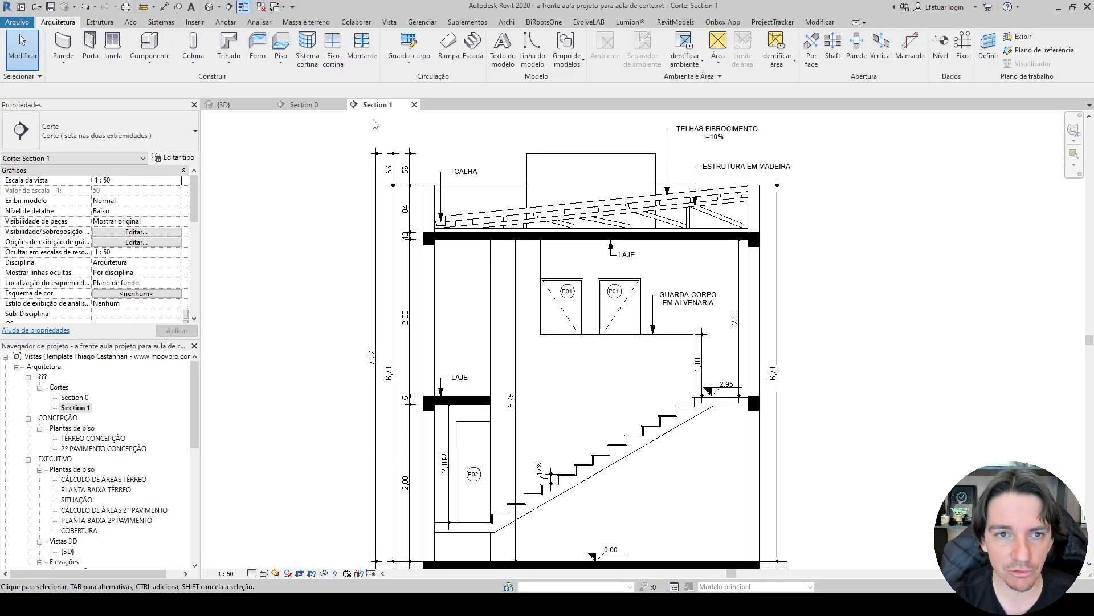
middle_drag(320, 197, 290, 166)
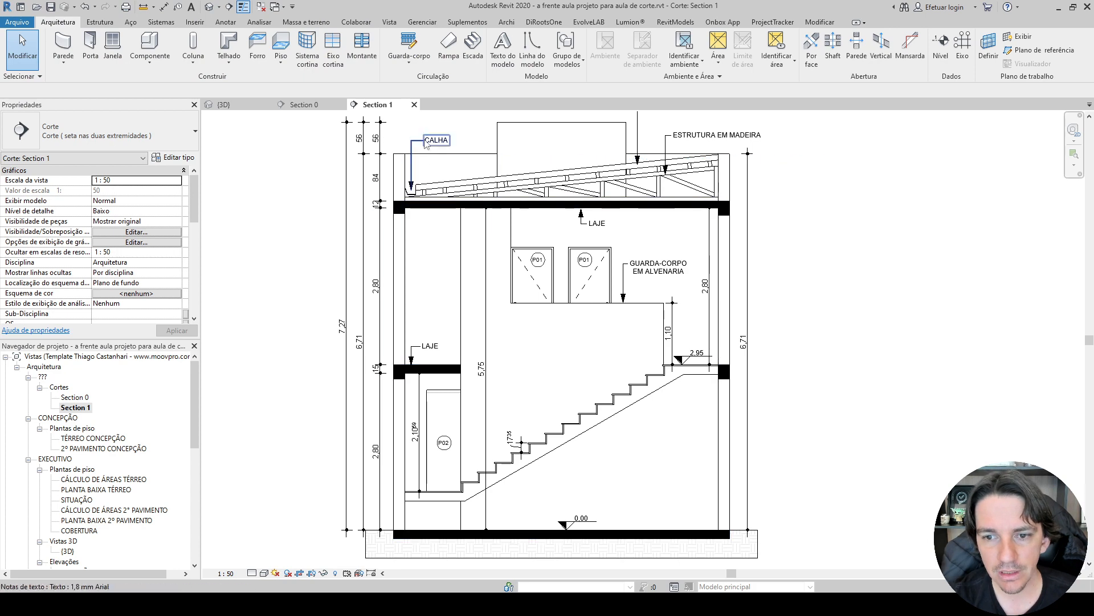
click(415, 104)
click(341, 105)
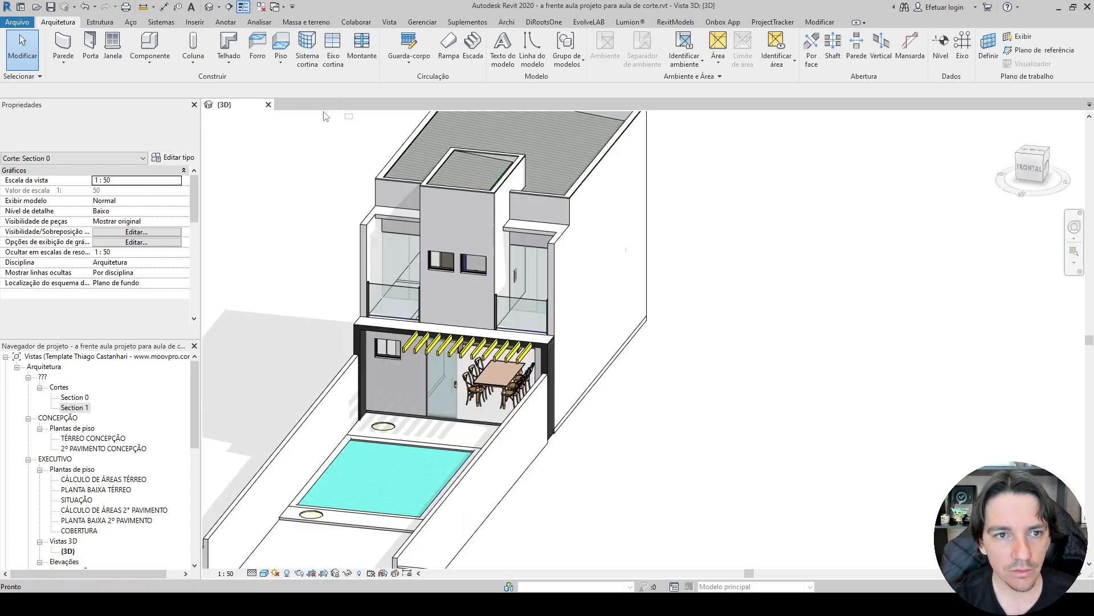
click(268, 104)
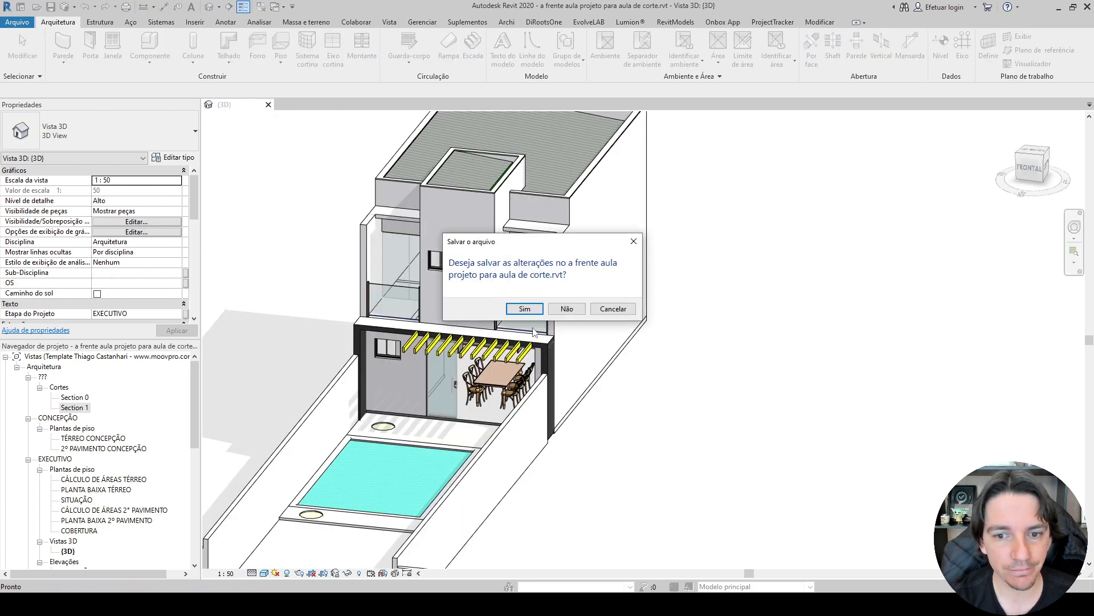
click(566, 309)
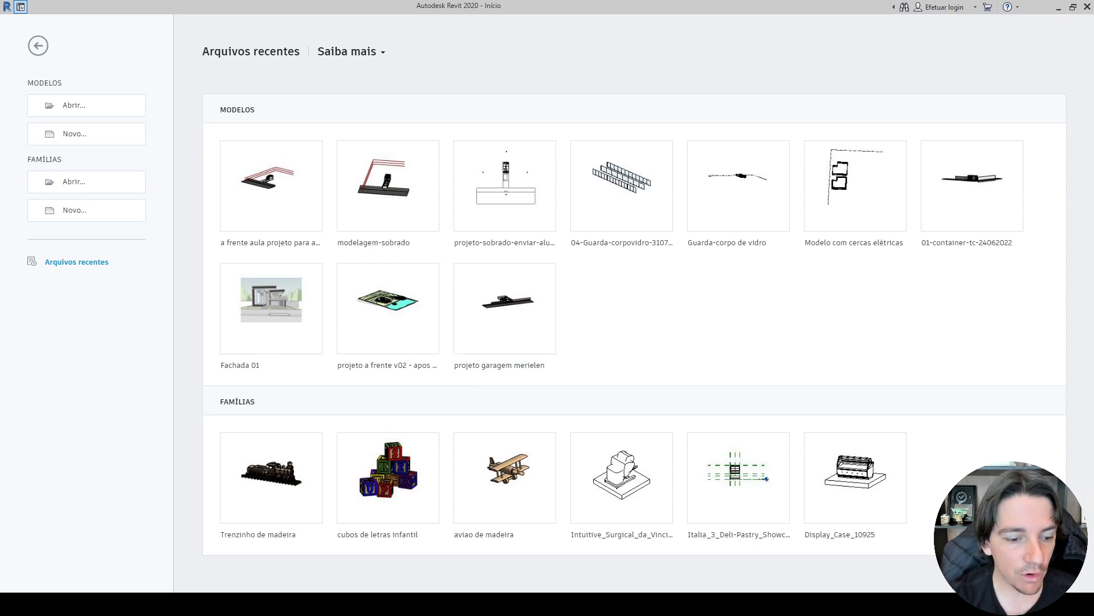
Switch to File Explorer and open the modelagem-sobrado.rvt project from the extracted aulao-corte-arquivos folder.
click(142, 604)
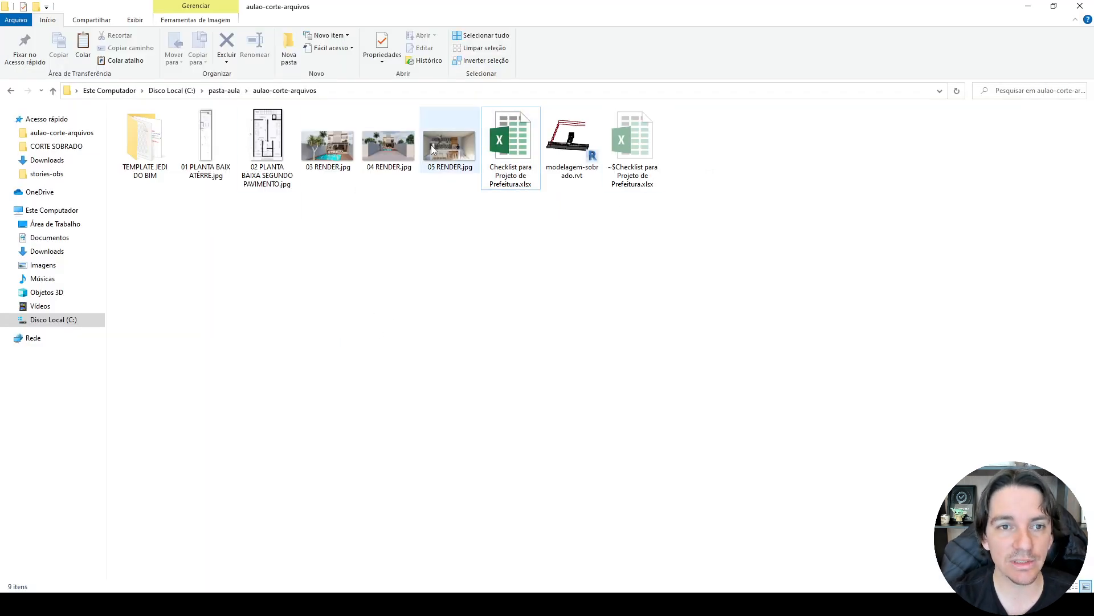
click(225, 90)
click(190, 140)
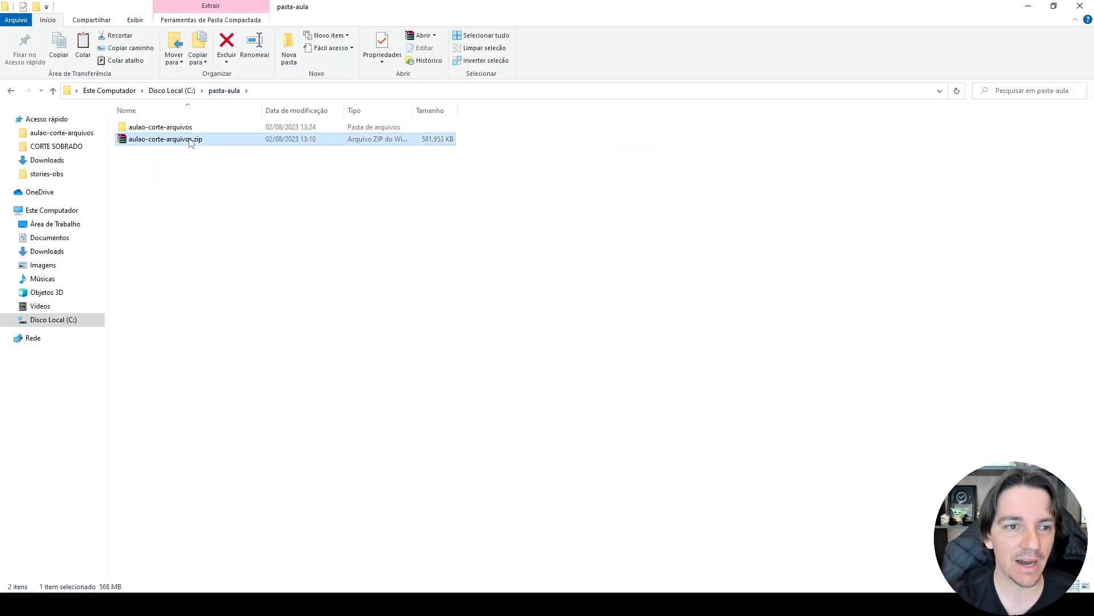
double_click(167, 128)
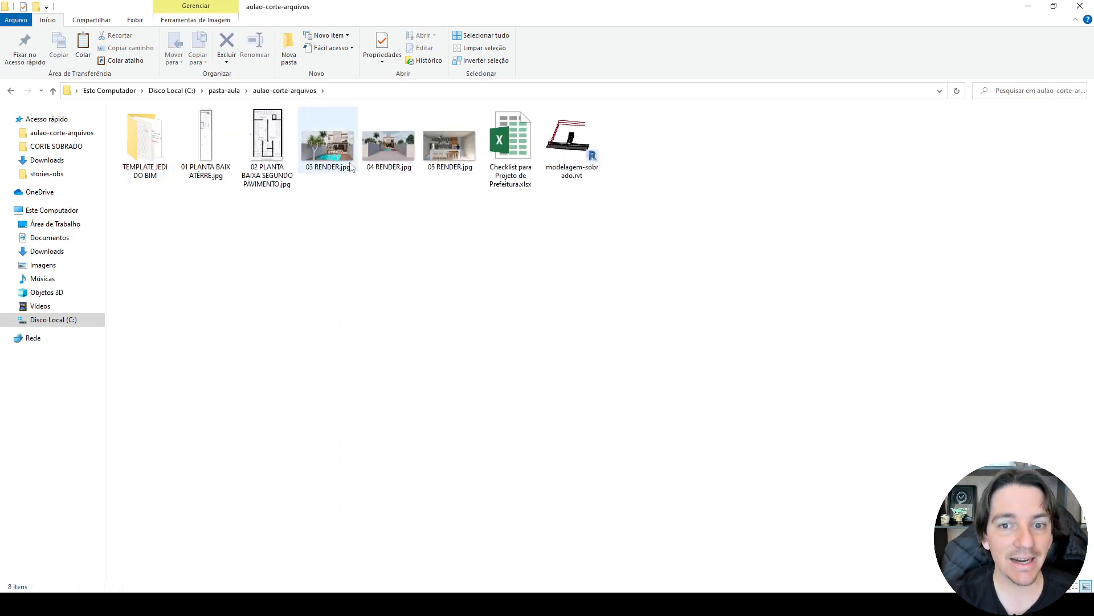
double_click(563, 174)
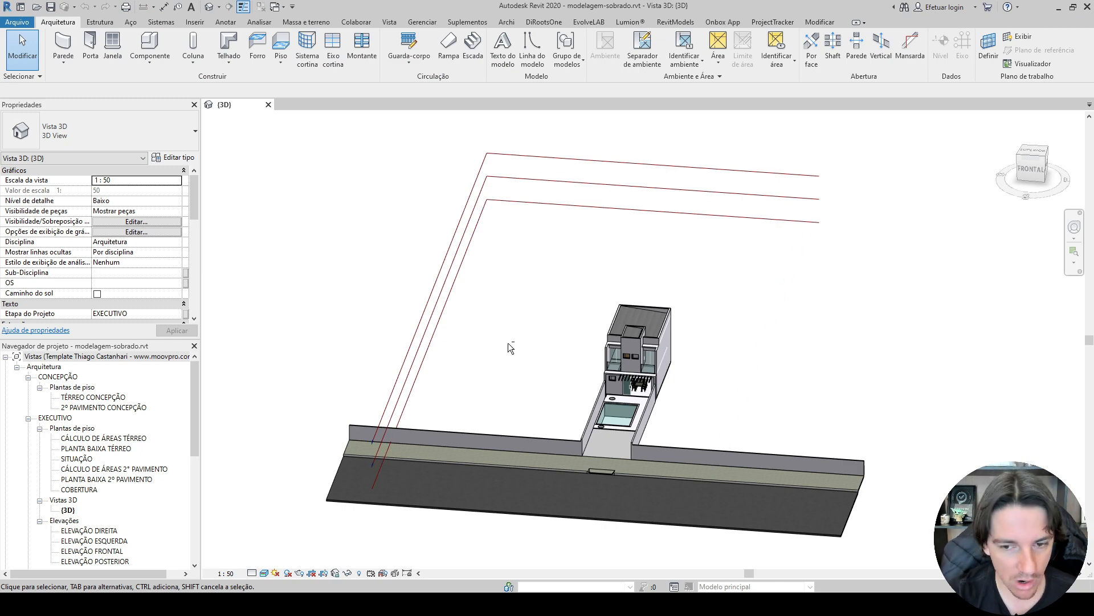
Examine the townhouse model in 3D from the front, including the balconies, pergola, sliding door, pool and interior staircase.
scroll(624, 395, up, 5)
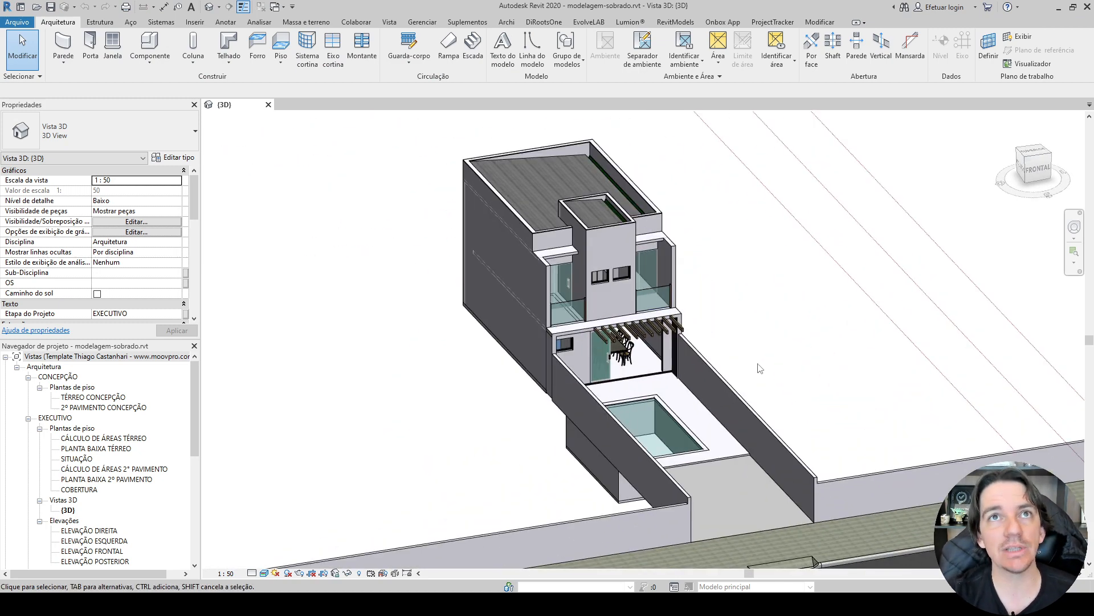
middle_drag(743, 370, 718, 377)
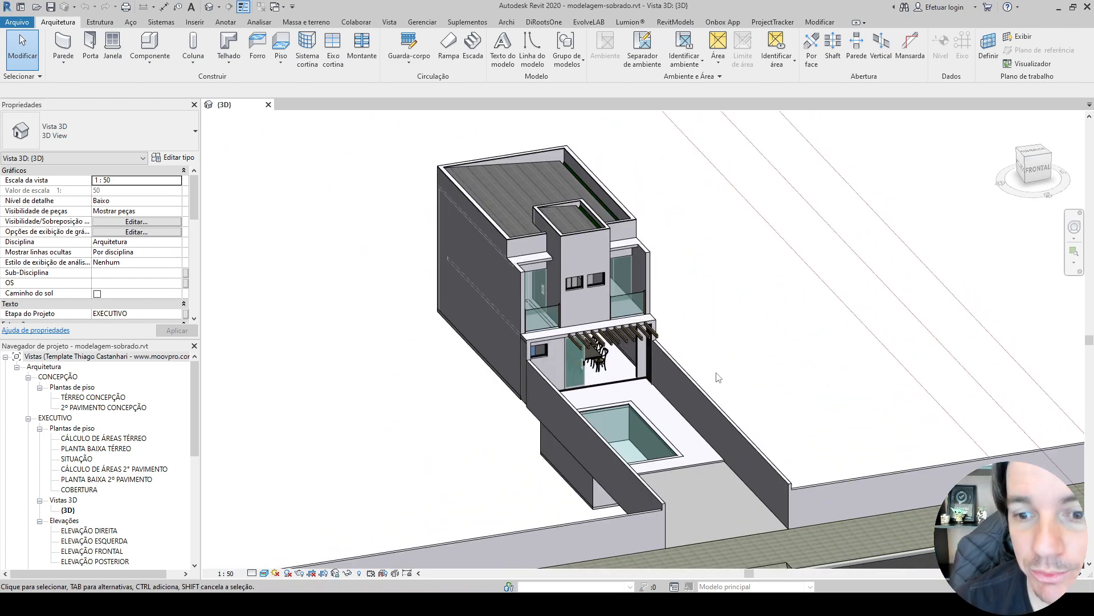
scroll(699, 356, up, 4)
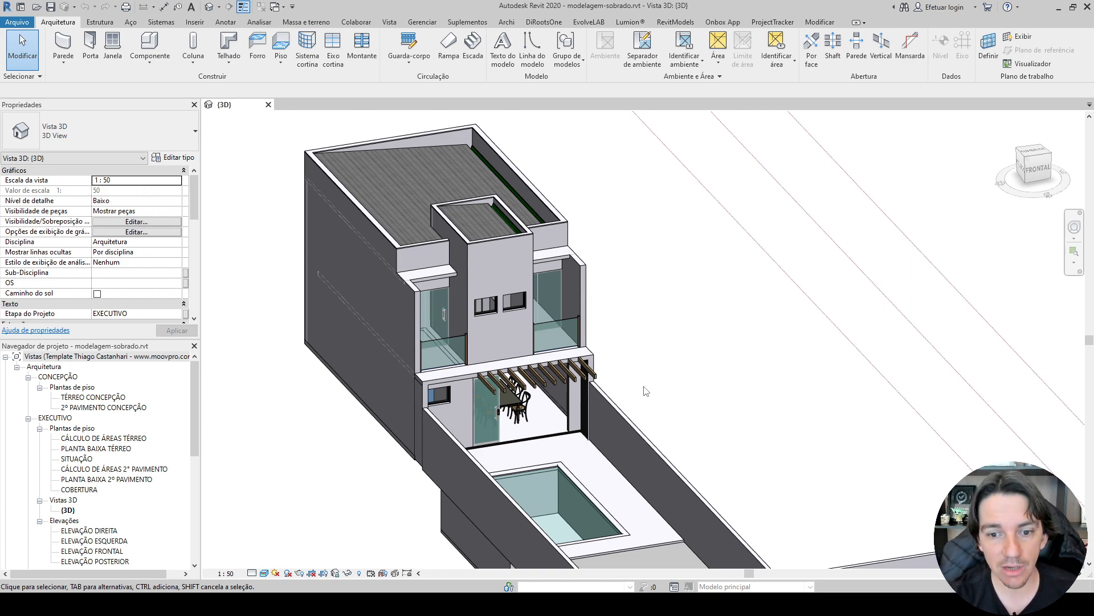
scroll(677, 382, up, 4)
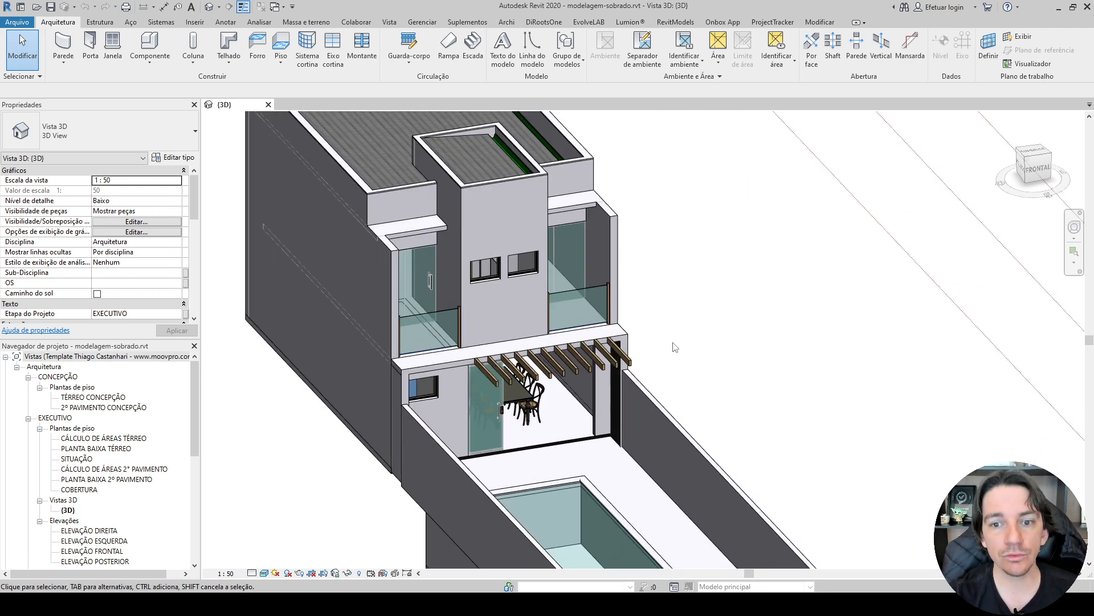
scroll(670, 345, up, 2)
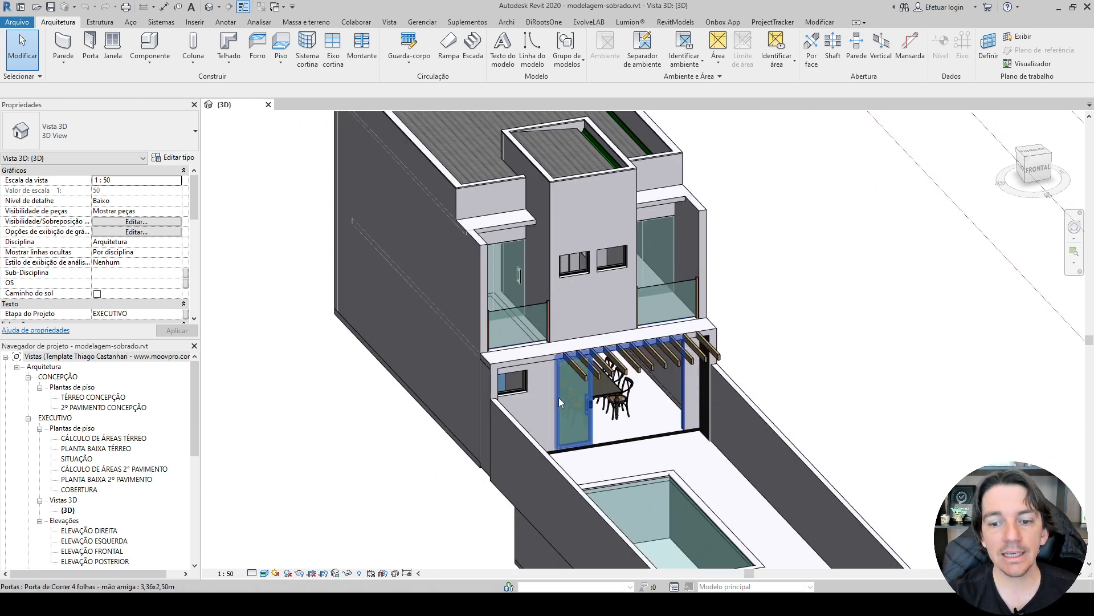
scroll(565, 399, up, 2)
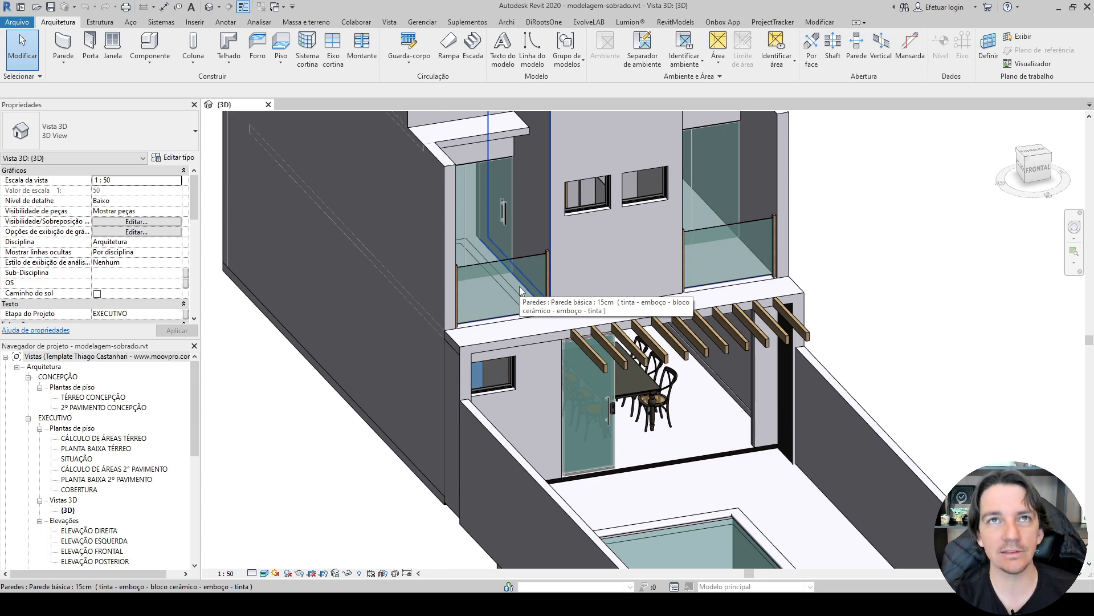
scroll(535, 238, down, 3)
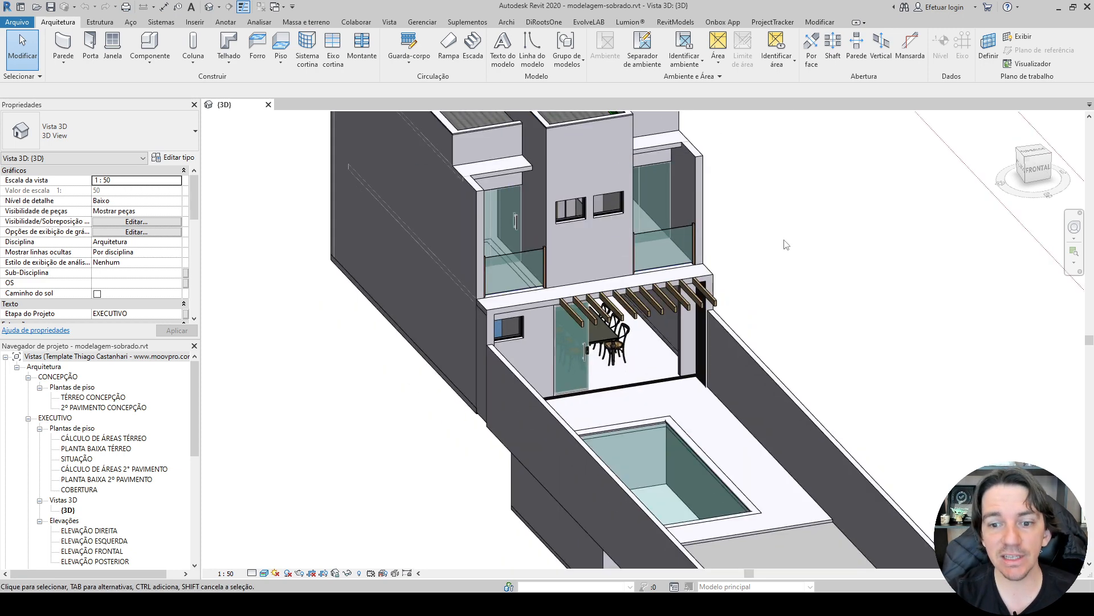
scroll(784, 271, up, 1)
middle_drag(784, 272, 708, 257)
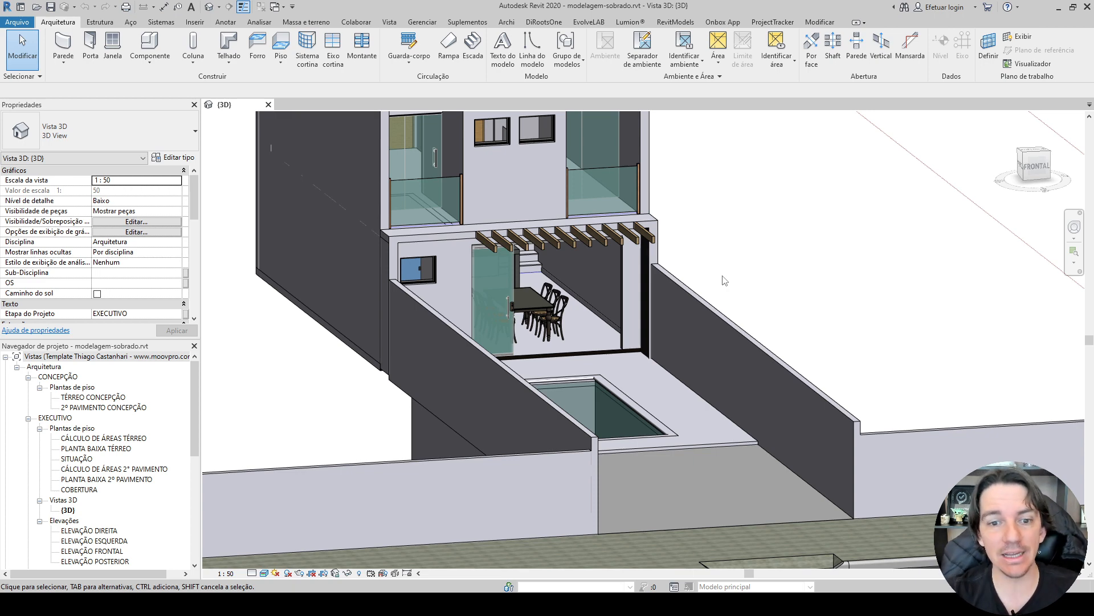
scroll(522, 256, up, 3)
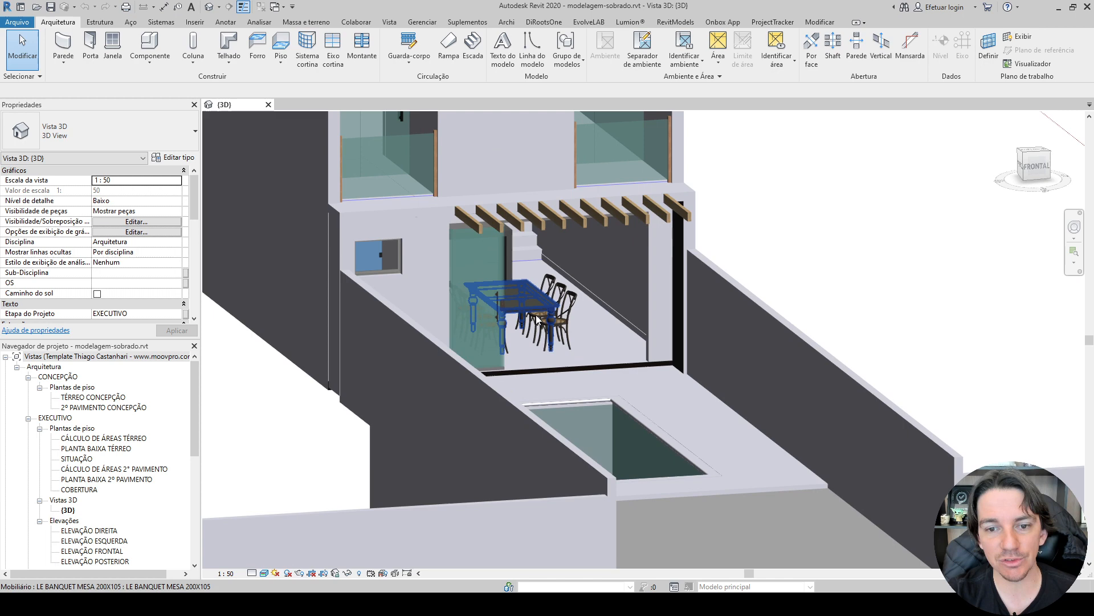
click(522, 256)
shift+middle_drag(522, 255, 415, 340)
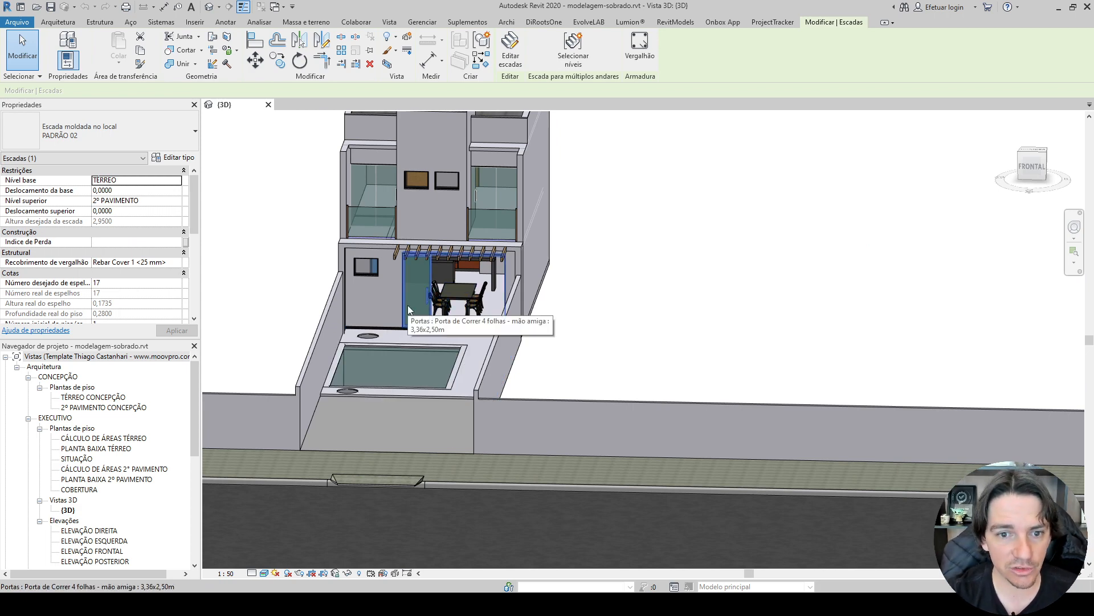
Open the PLANTA BAIXA TÉRREO floor plan from the EXECUTIVO views and frame the house in it.
middle_drag(392, 308, 432, 316)
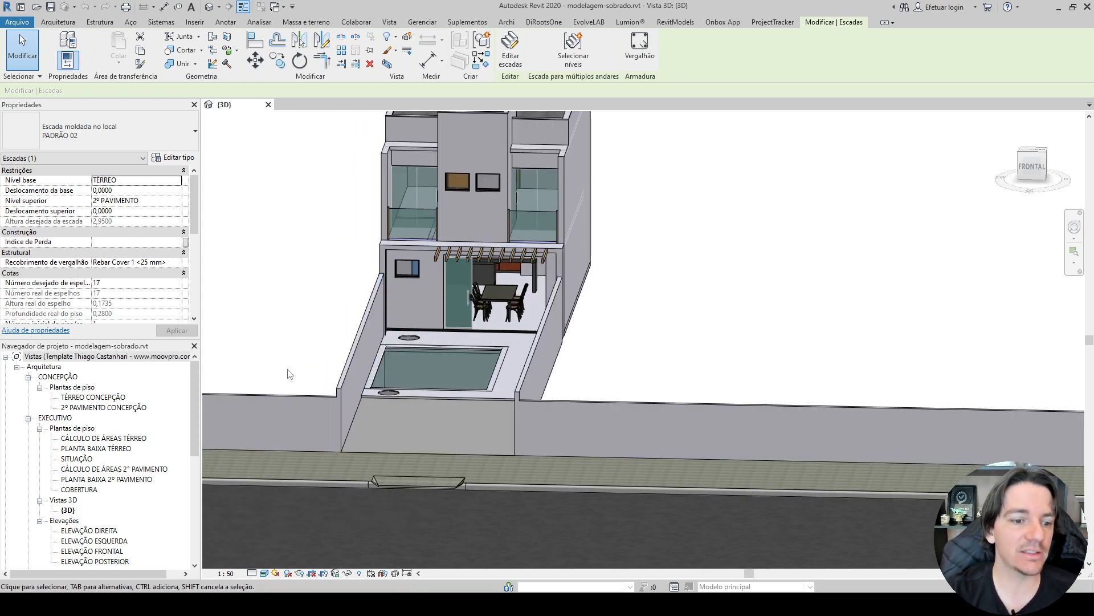
scroll(88, 525, down, 2)
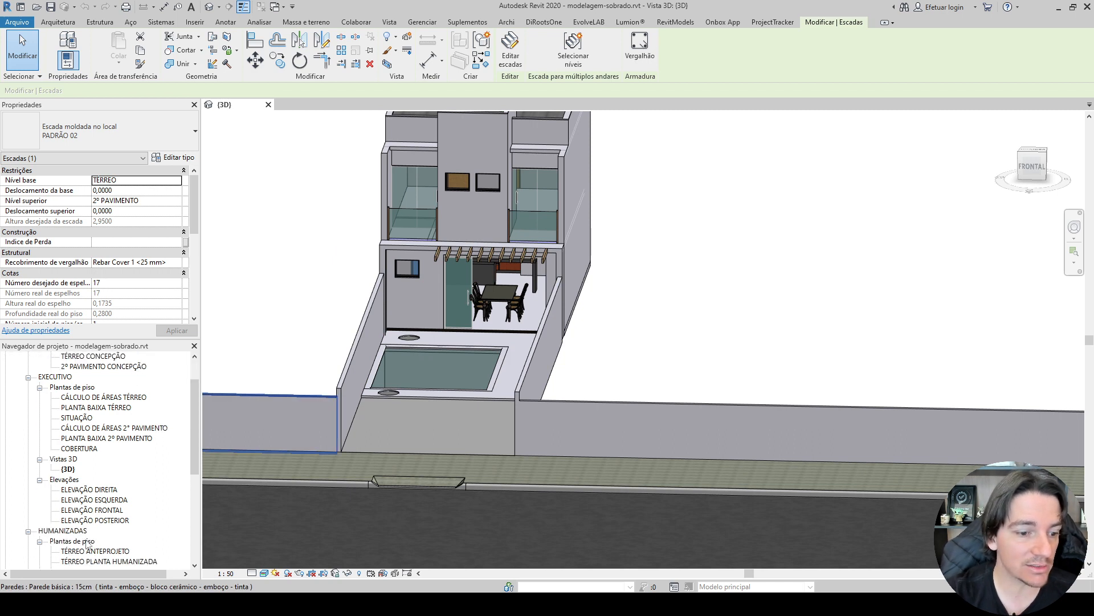
scroll(86, 542, down, 3)
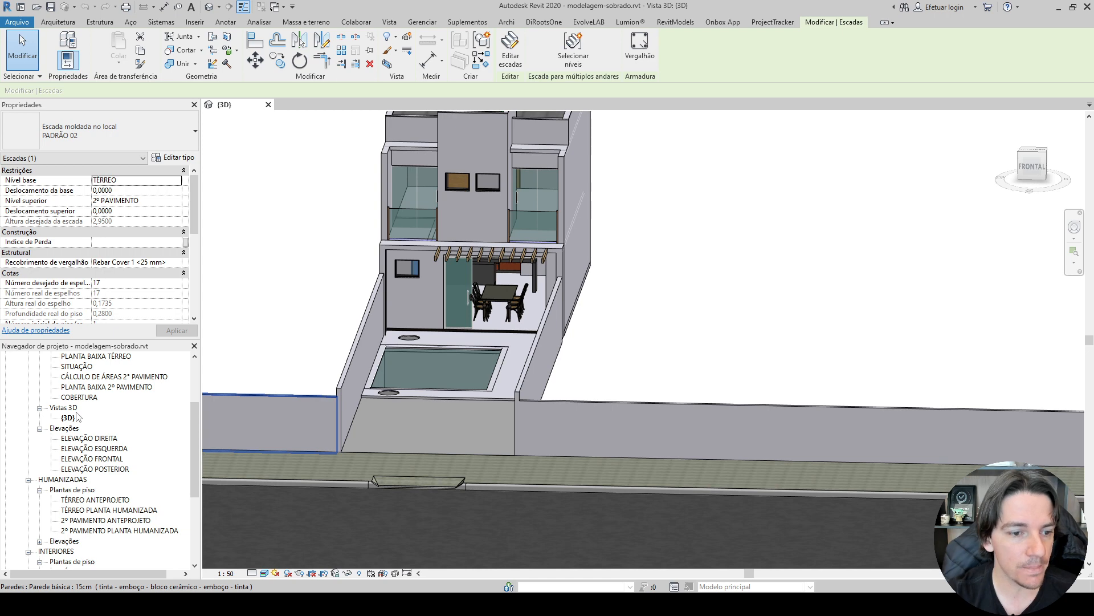
scroll(78, 417, up, 3)
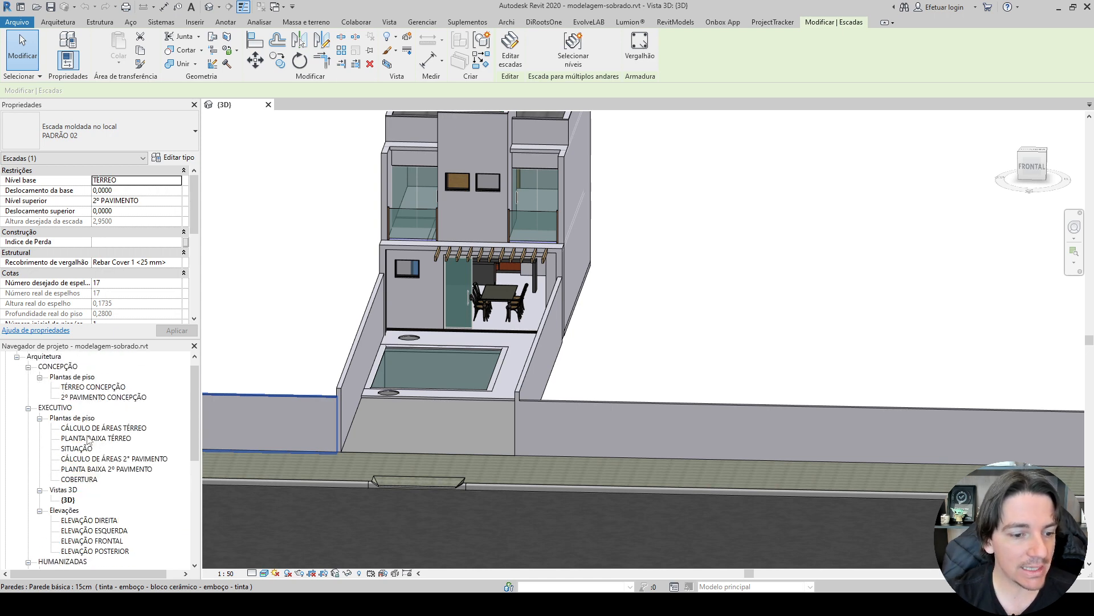
click(47, 408)
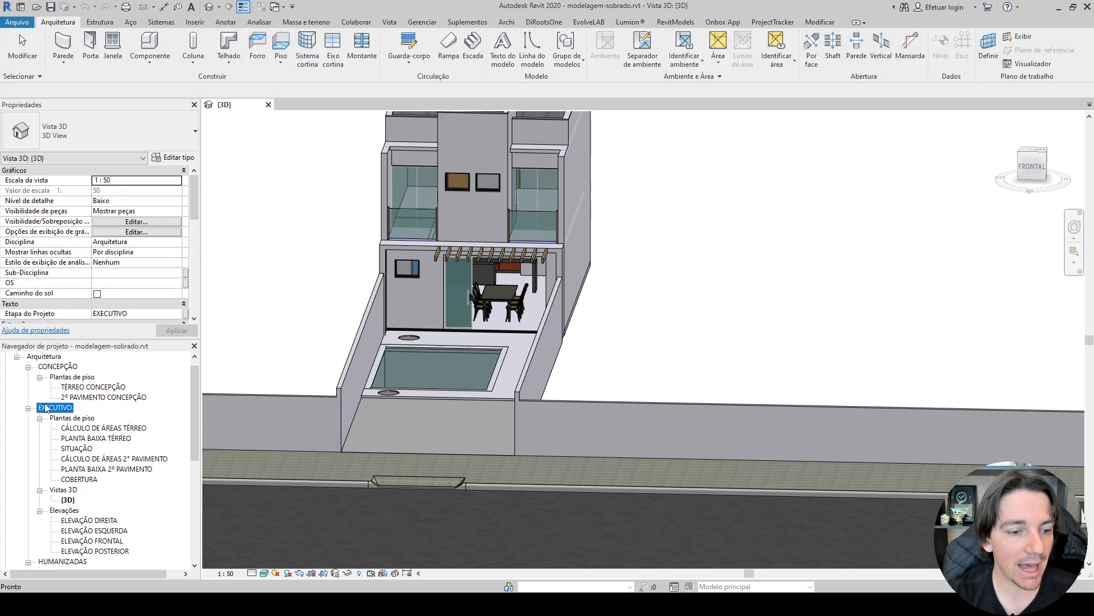
double_click(101, 438)
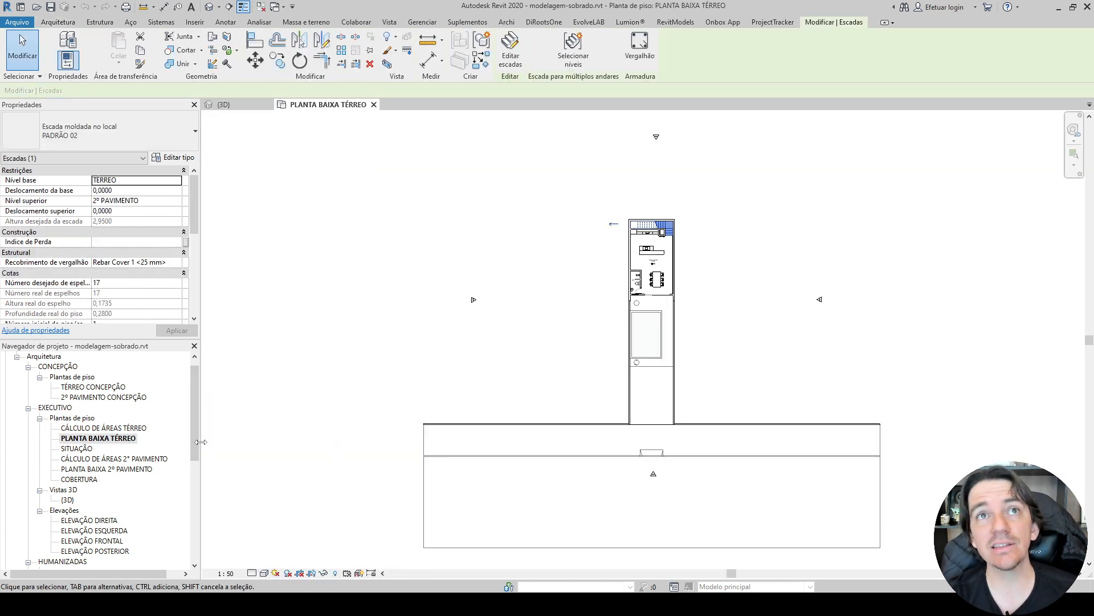
click(764, 352)
scroll(759, 352, up, 3)
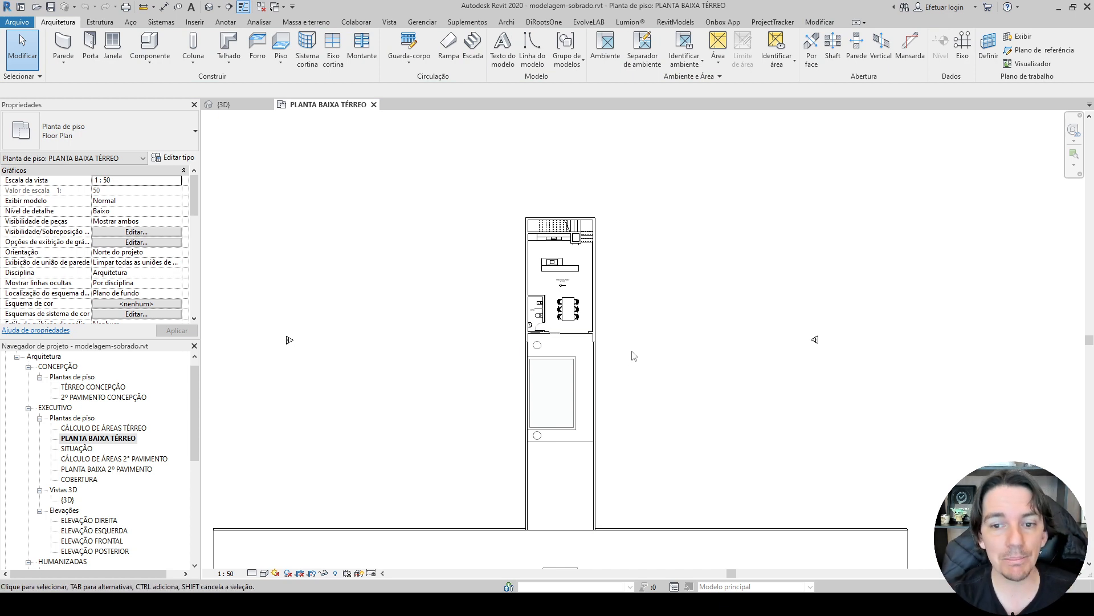
scroll(633, 356, up, 2)
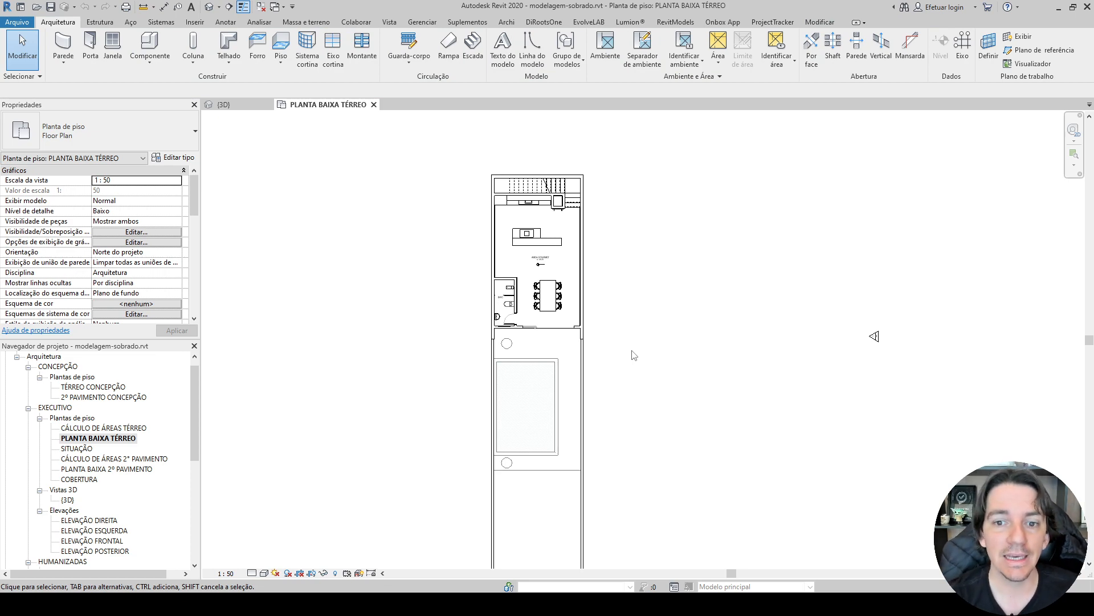
Switch to File Explorer and examine the ground-floor plan image 01 PLANTA BAIX ATÉRRE.jpg, including its kitchen and staircase area.
key(alt+Tab)
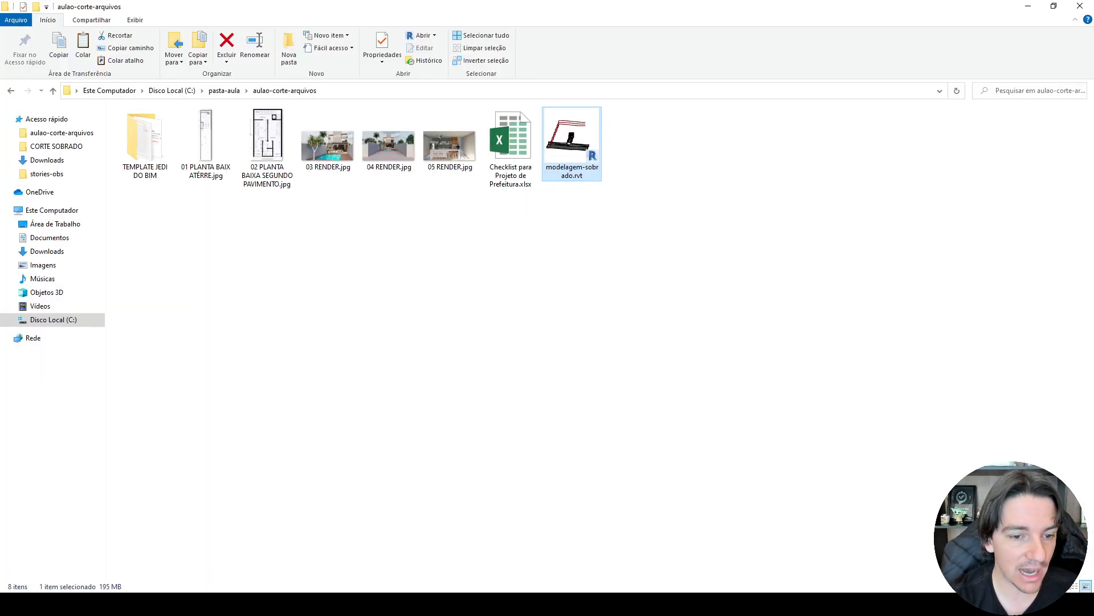
click(222, 149)
double_click(222, 149)
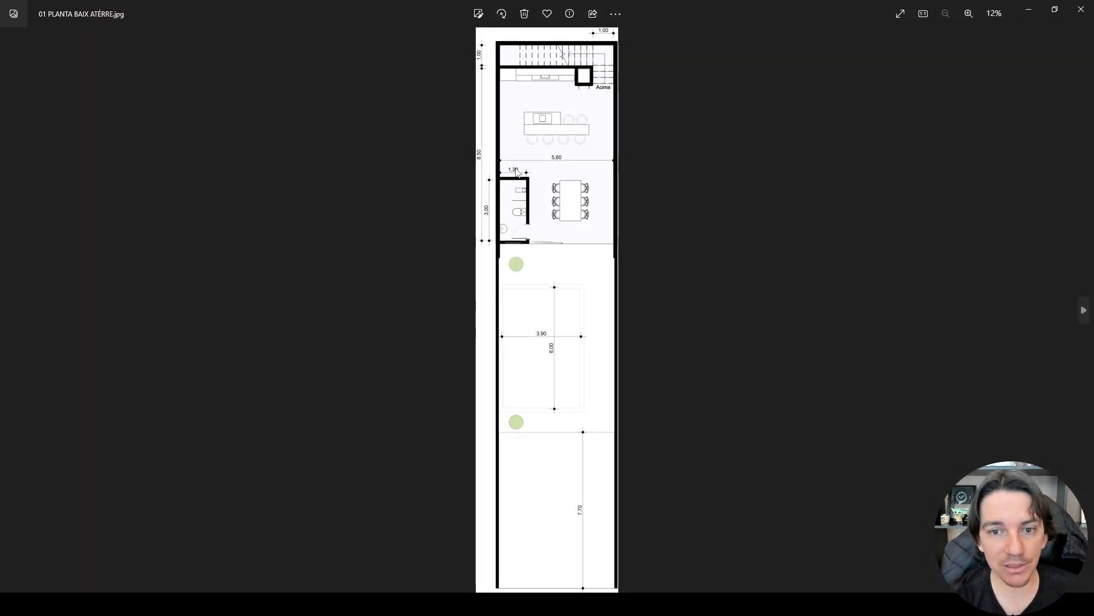
scroll(588, 206, up, 5)
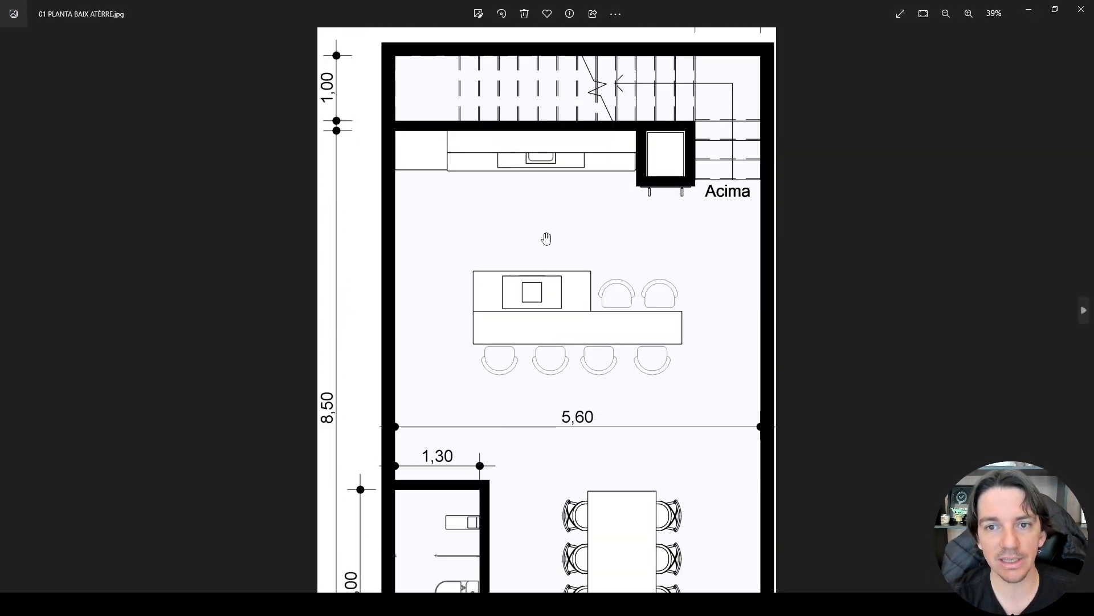
scroll(546, 238, down, 5)
Examine the second-floor plan image 02 PLANTA BAIXA SEGUNDO PAVIMENTO.jpg, including the bedrooms, bathroom and balconies.
key(Right)
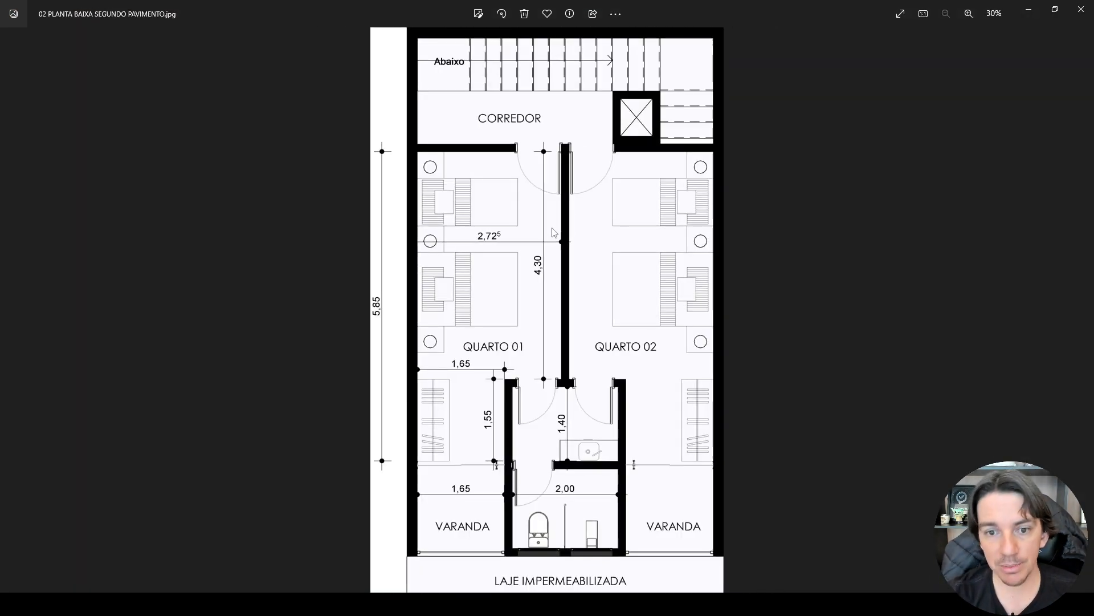
scroll(560, 422, up, 2)
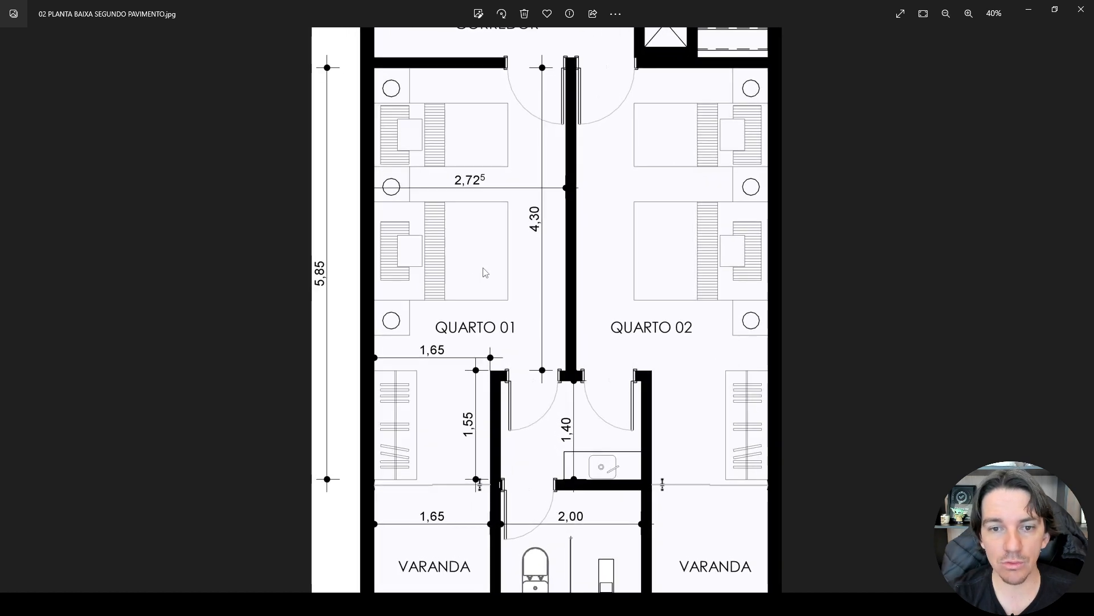
drag(682, 356, 710, 175)
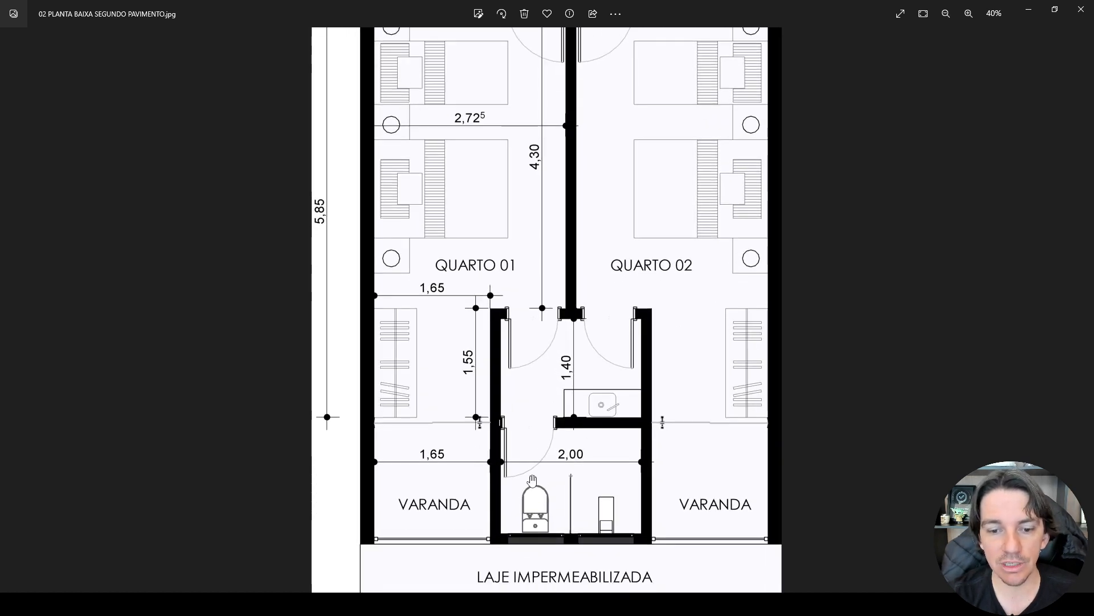
scroll(527, 438, down, 2)
Look through the render images 03, 04 and 05 of the pool, the facade and the gourmet kitchen.
key(Right)
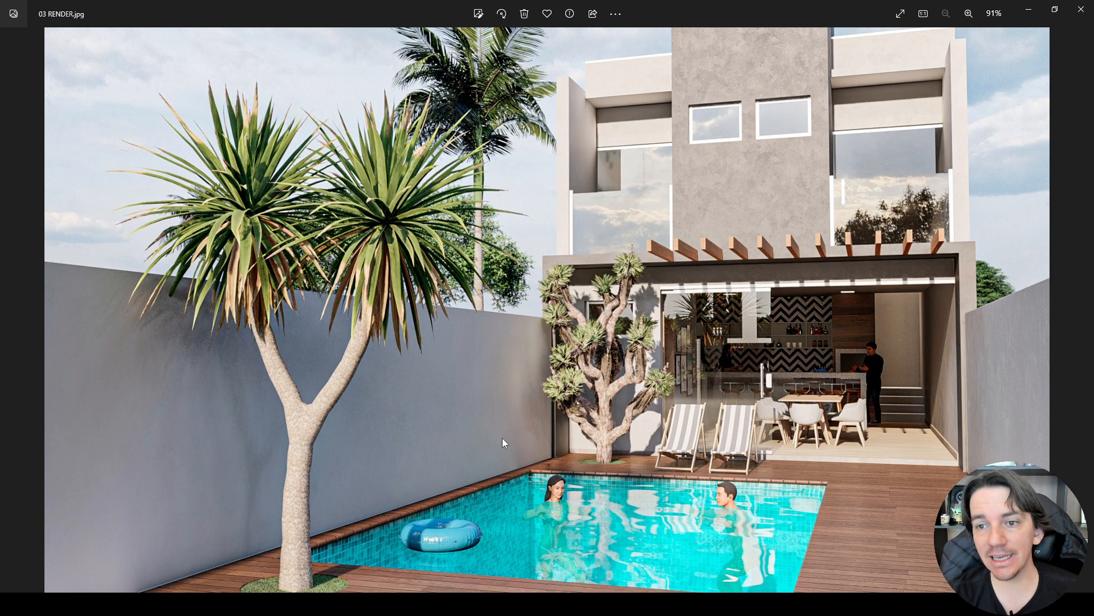
key(Right)
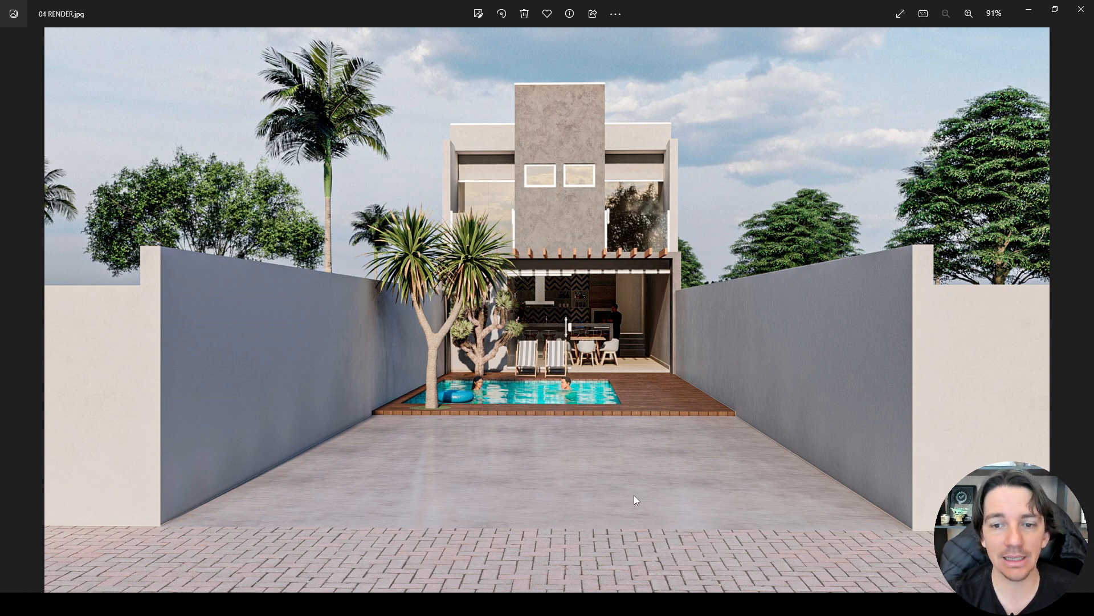
key(Right)
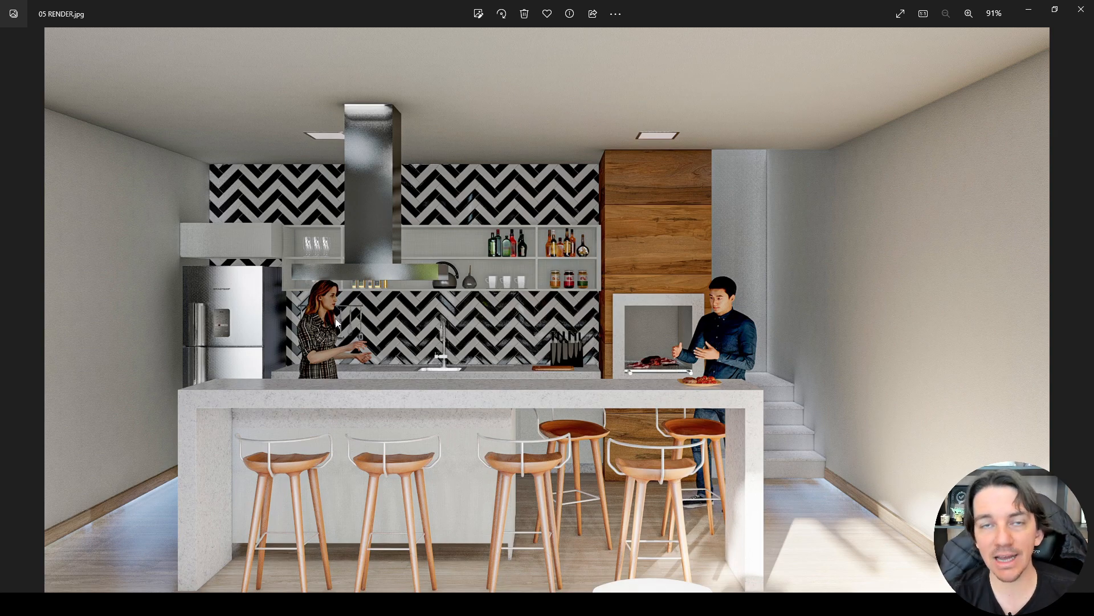
key(Left)
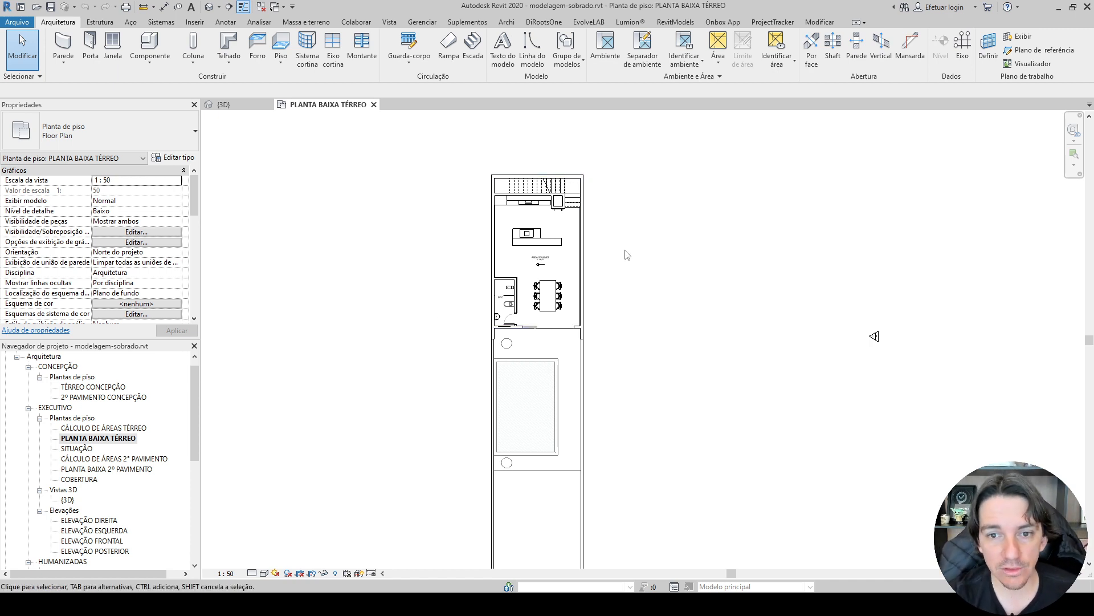
Back in Revit, draw a transverse section line along the staircase, extending beyond both side walls of the house.
scroll(621, 257, up, 1)
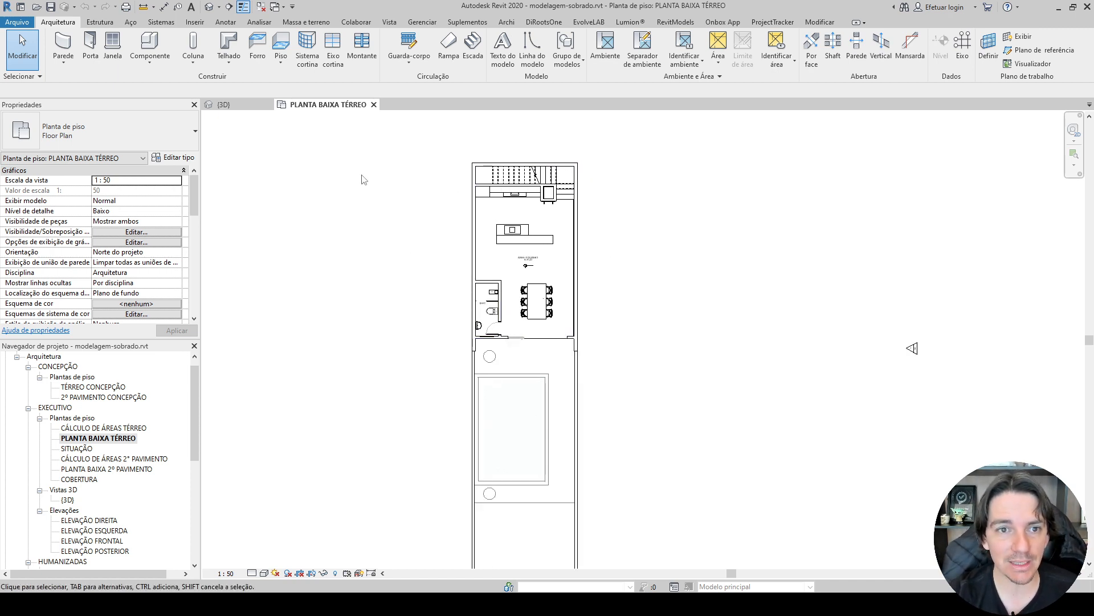
click(391, 24)
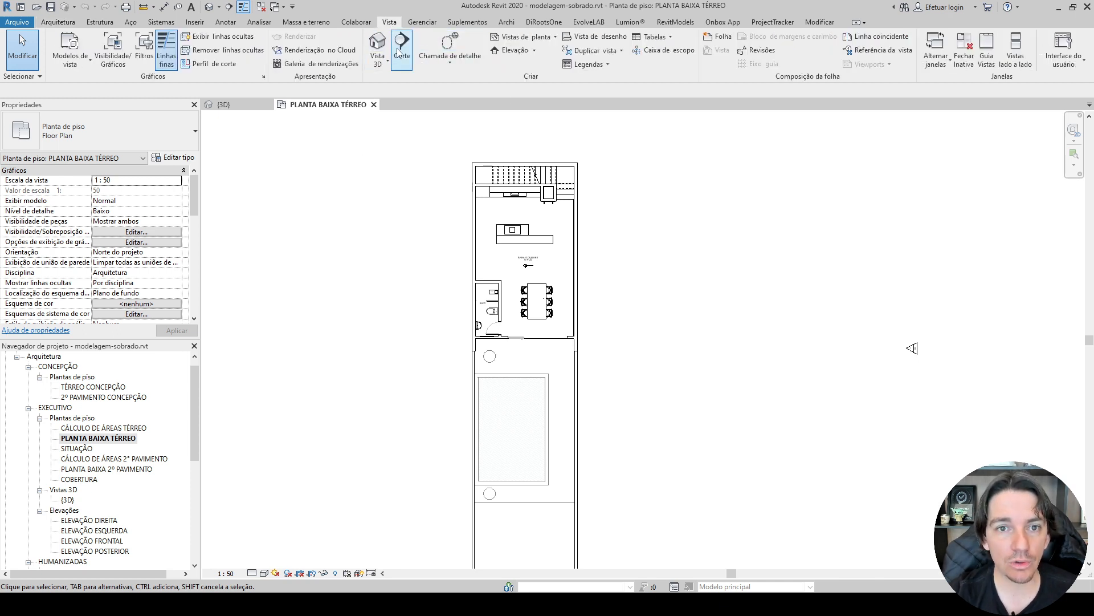
click(399, 51)
scroll(462, 199, up, 4)
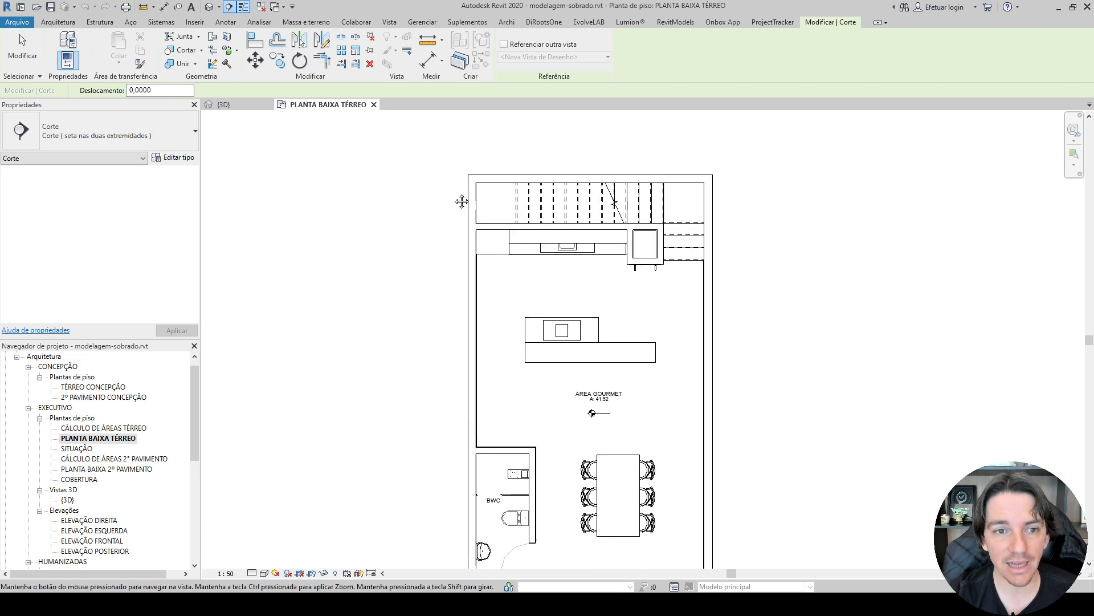
click(343, 207)
click(732, 207)
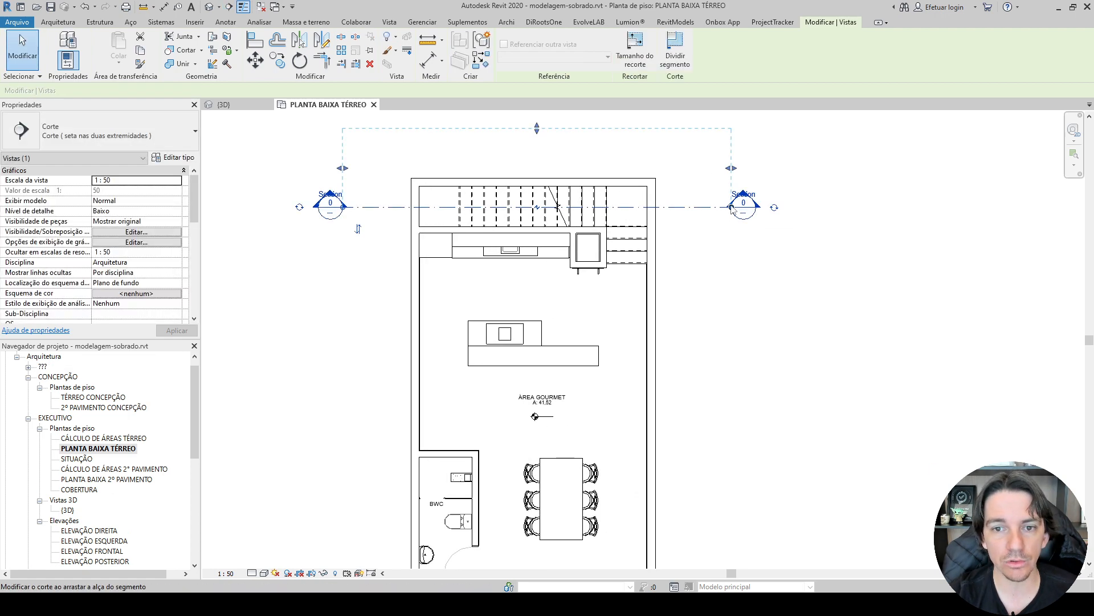
key(Escape)
click(695, 207)
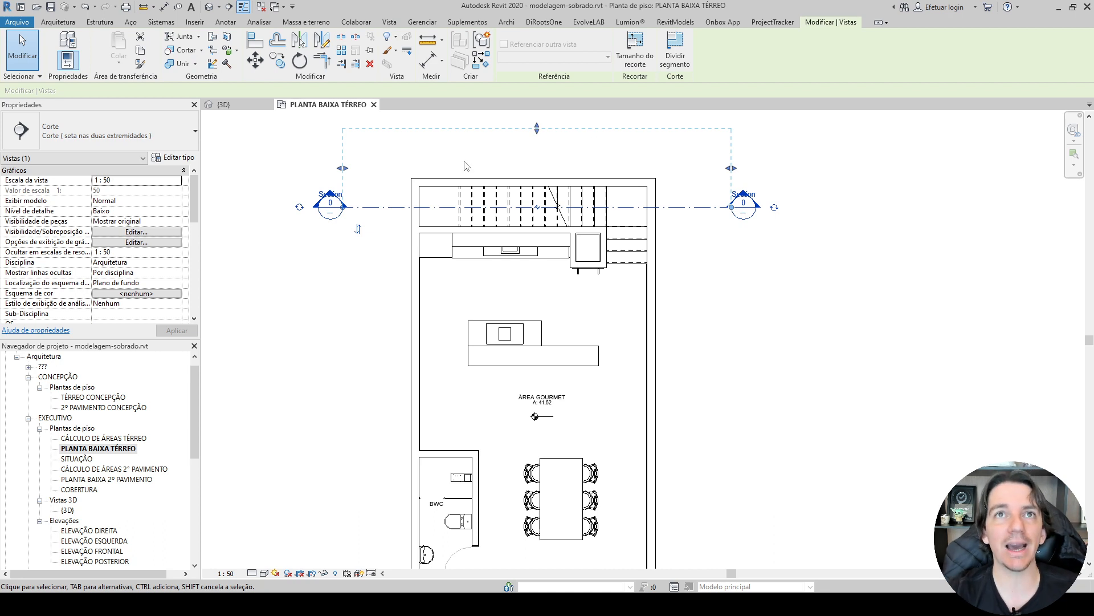
Flip the staircase section to look towards the pool and extend its view depth past the pool into the front yard.
click(358, 229)
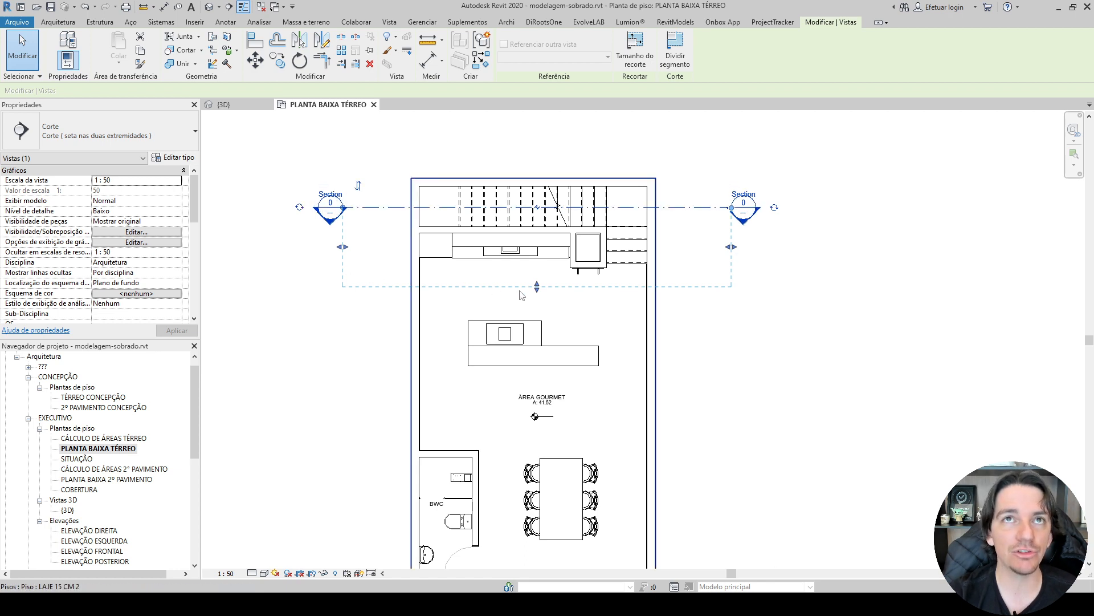
drag(537, 290, 536, 407)
scroll(537, 406, down, 2)
middle_drag(537, 403, 528, 120)
drag(527, 120, 532, 416)
middle_drag(532, 416, 511, 254)
drag(510, 255, 502, 377)
middle_drag(494, 301, 481, 383)
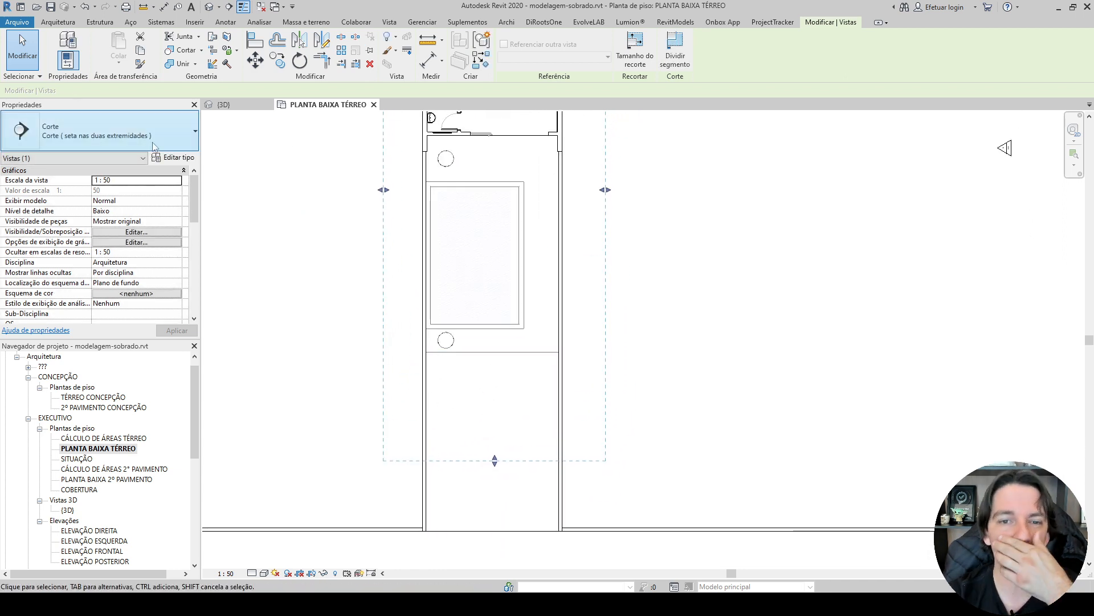
middle_drag(344, 212, 338, 299)
middle_drag(336, 249, 298, 411)
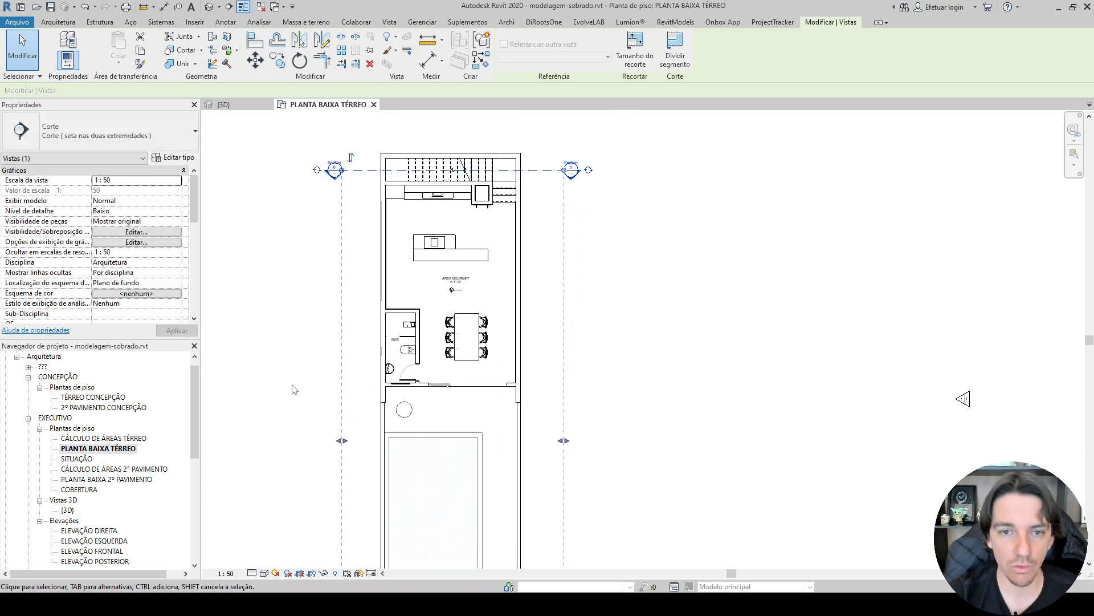
scroll(286, 244, up, 2)
scroll(286, 243, up, 1)
click(288, 204)
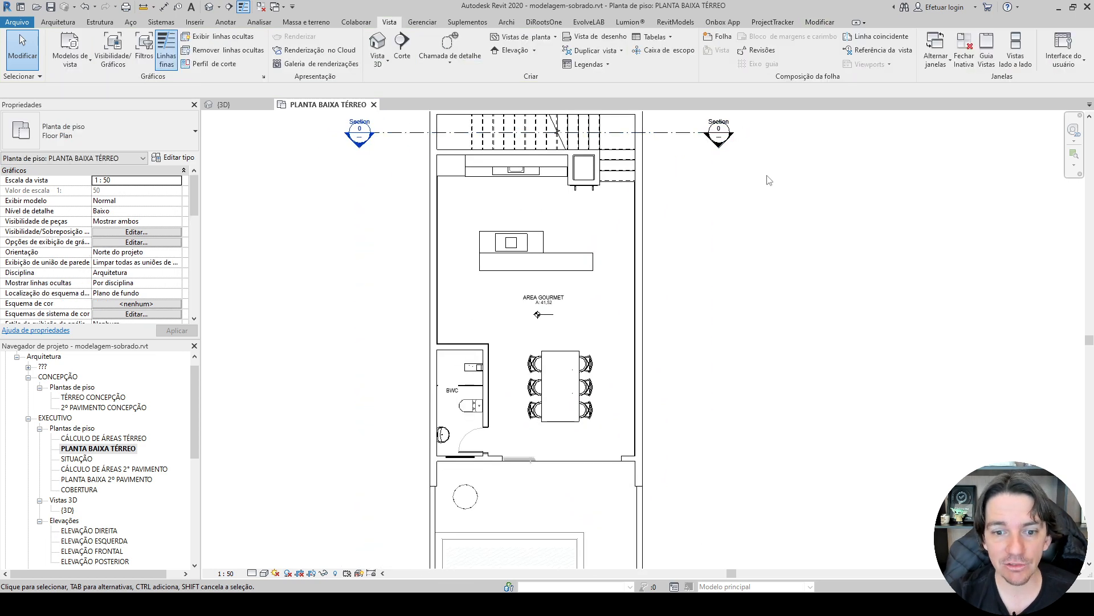
Draw a longitudinal section from behind the staircase through the bathroom to the far part of the pool, looking across the house.
scroll(768, 173, down, 2)
click(401, 48)
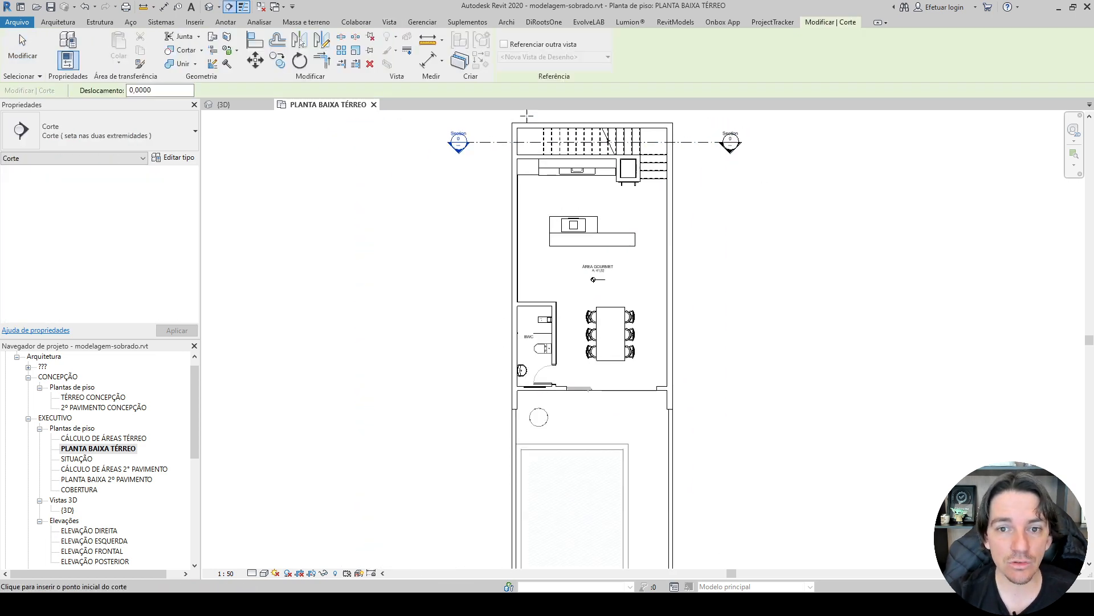
middle_drag(539, 119, 472, 154)
click(461, 138)
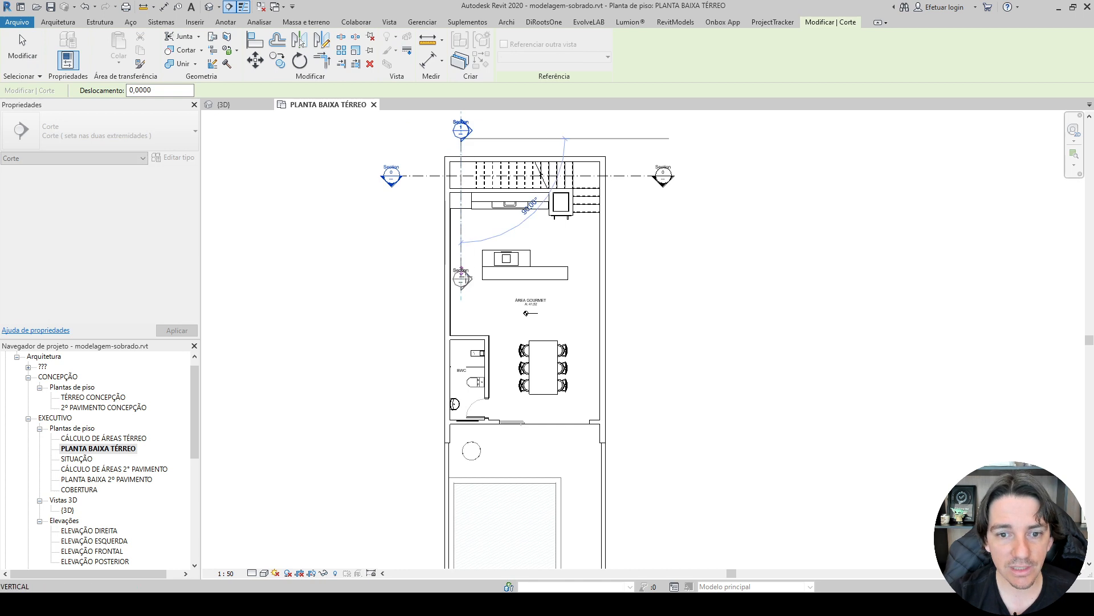
middle_drag(456, 454, 452, 306)
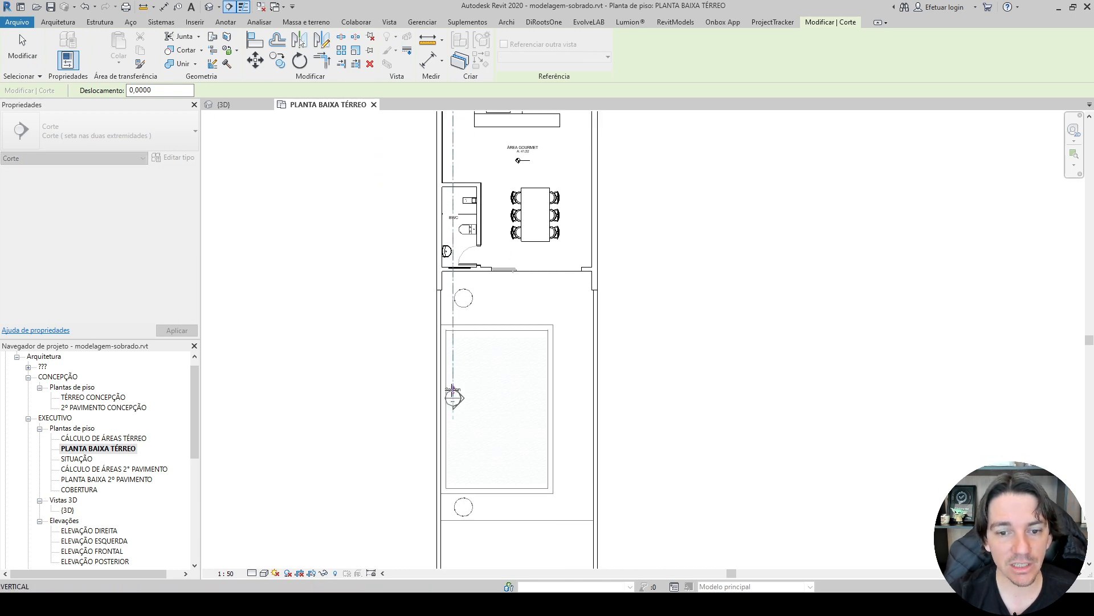
middle_drag(452, 393, 454, 289)
click(448, 365)
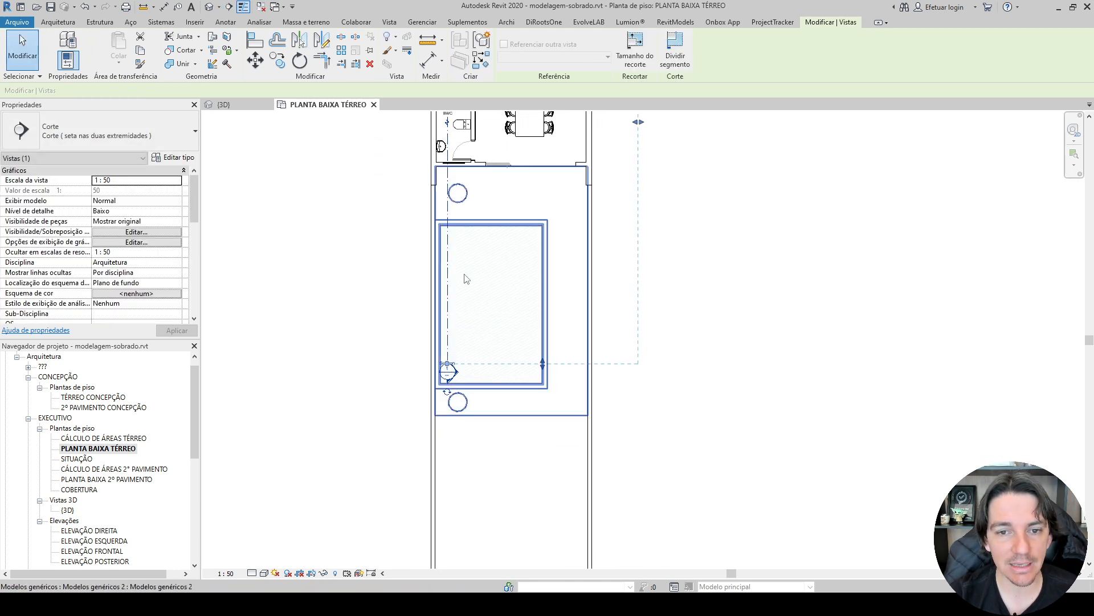
middle_drag(514, 245, 457, 423)
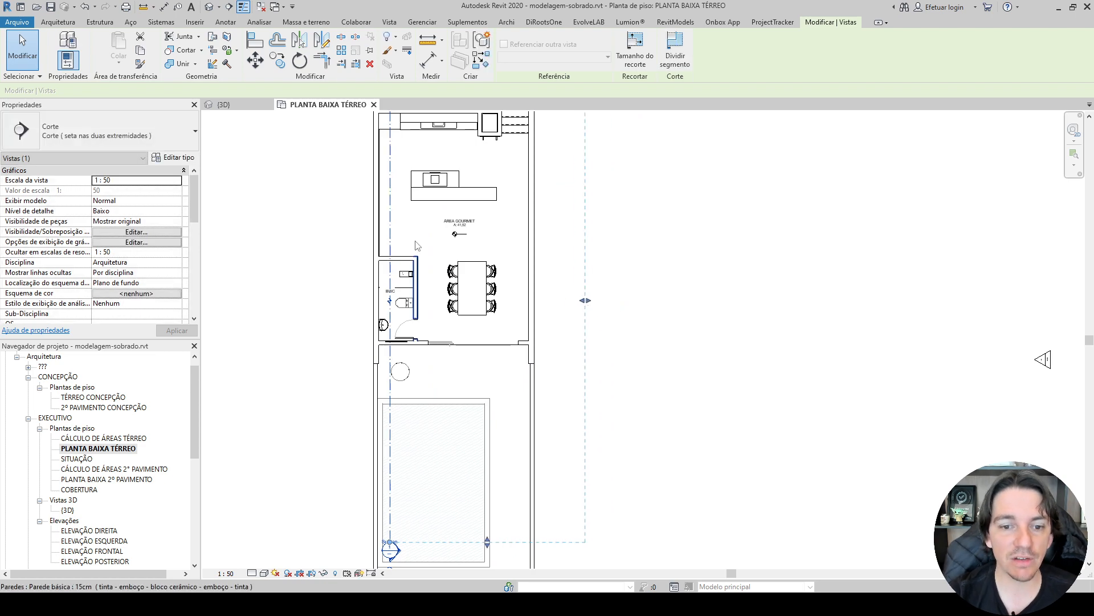
middle_drag(628, 289, 664, 401)
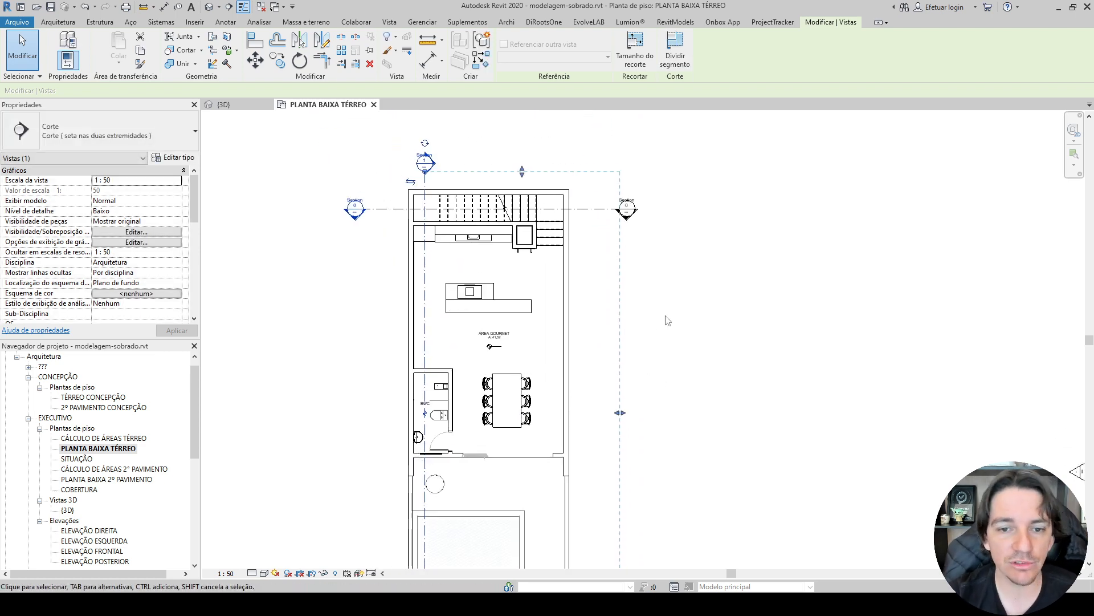
click(668, 320)
scroll(368, 201, up, 5)
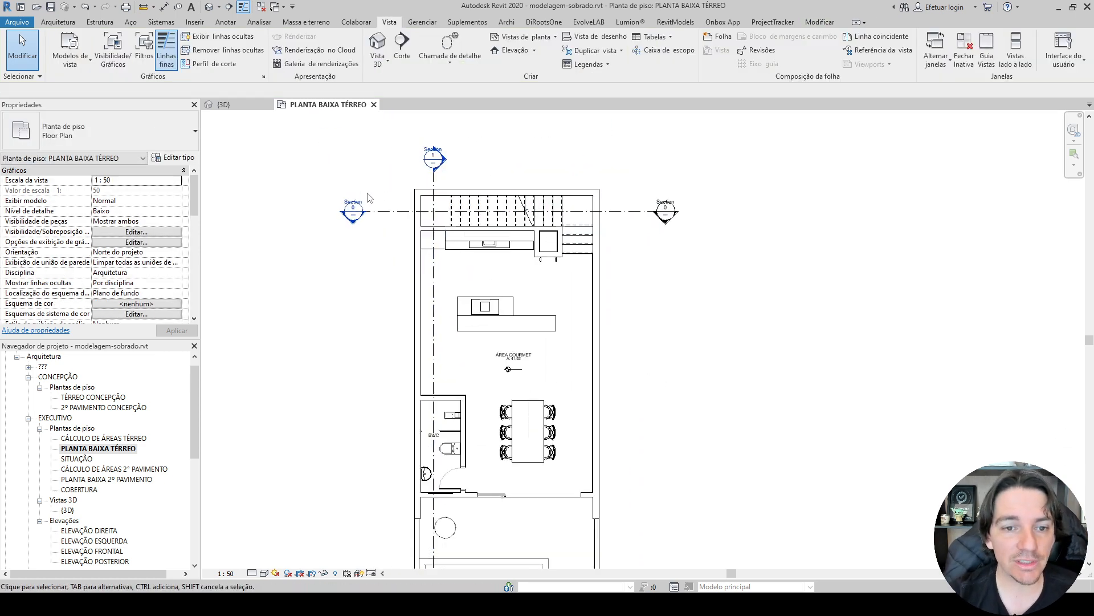
scroll(368, 201, up, 3)
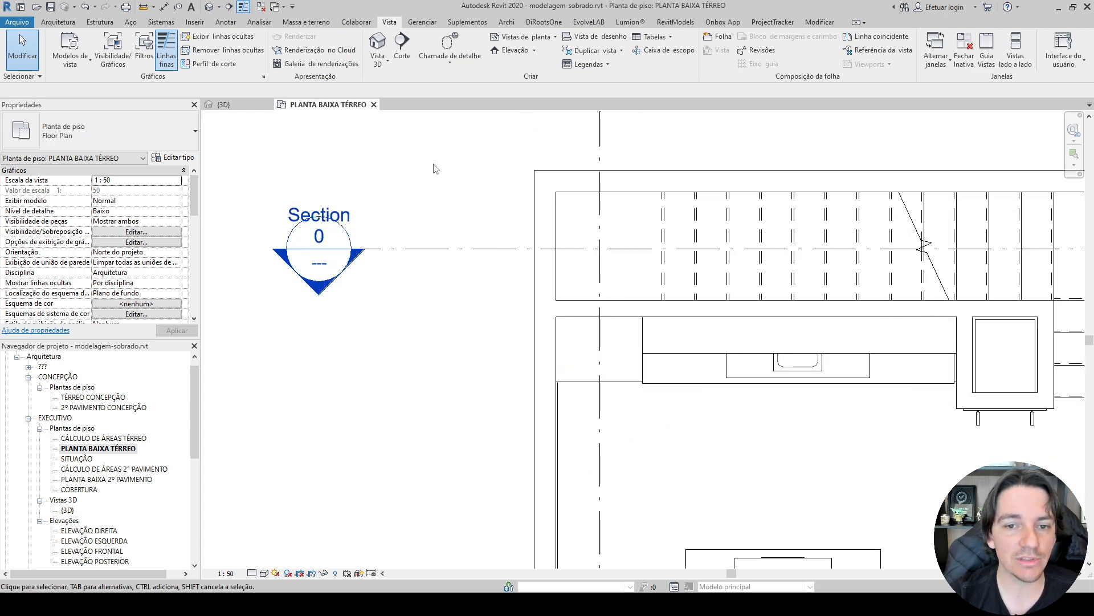
Examine both section markers on the ground-floor plan and look through the project's view groups for the new sections, including ??? and REFORMA.
middle_drag(564, 139, 427, 409)
scroll(402, 320, down, 2)
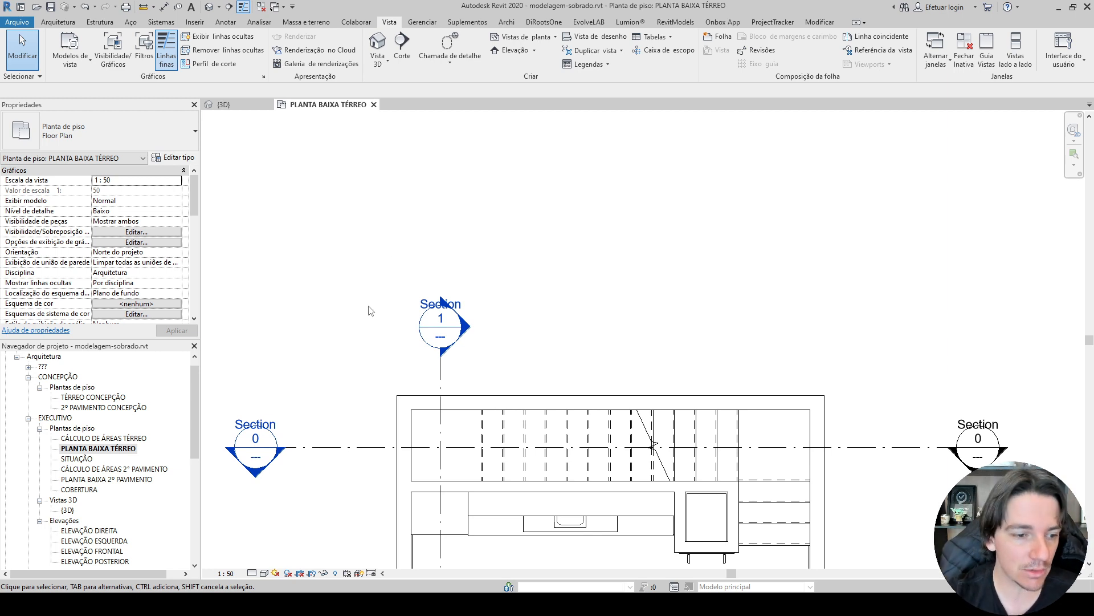
middle_drag(347, 342, 373, 291)
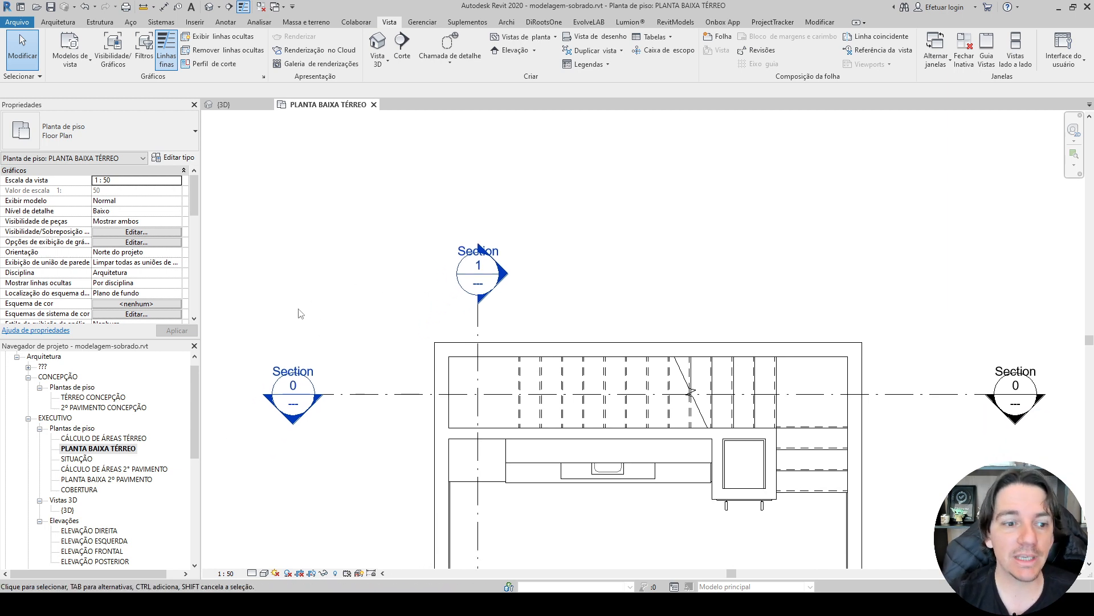
click(43, 366)
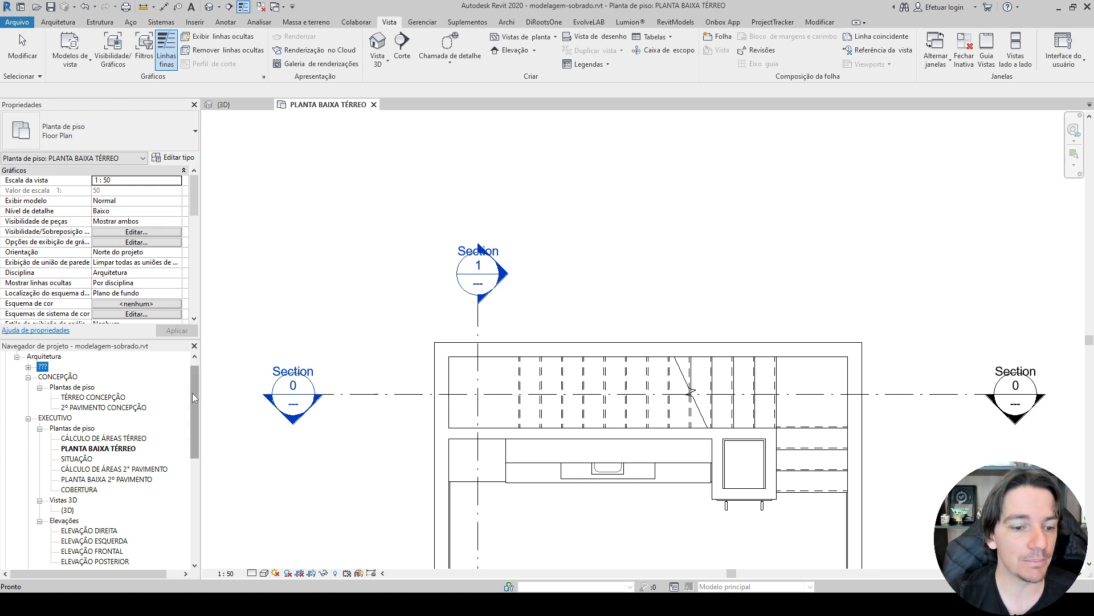
drag(193, 392, 193, 516)
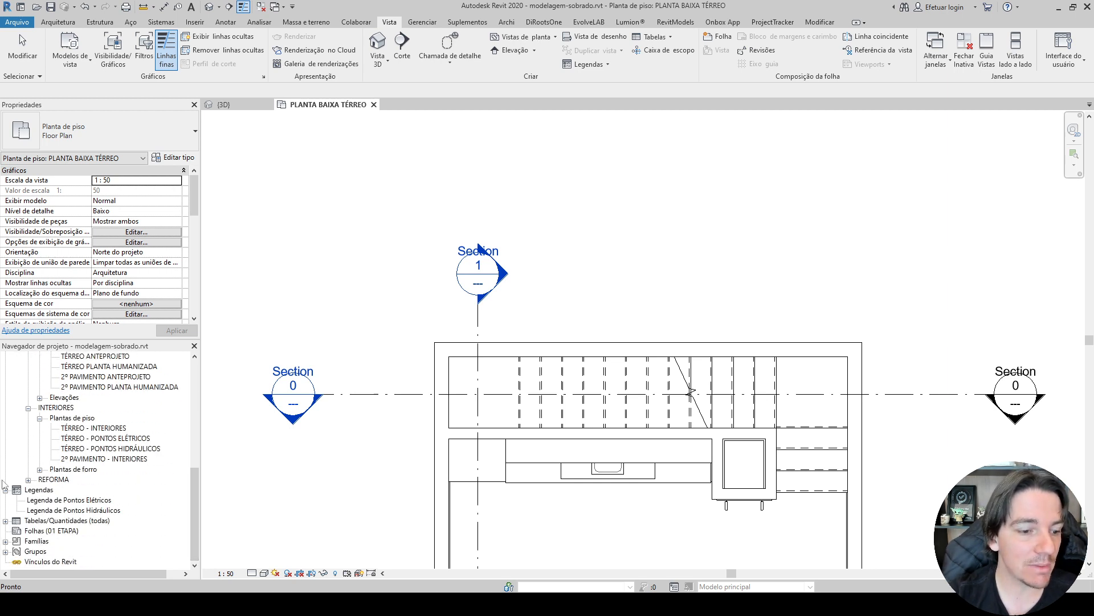
scroll(8, 450, up, 10)
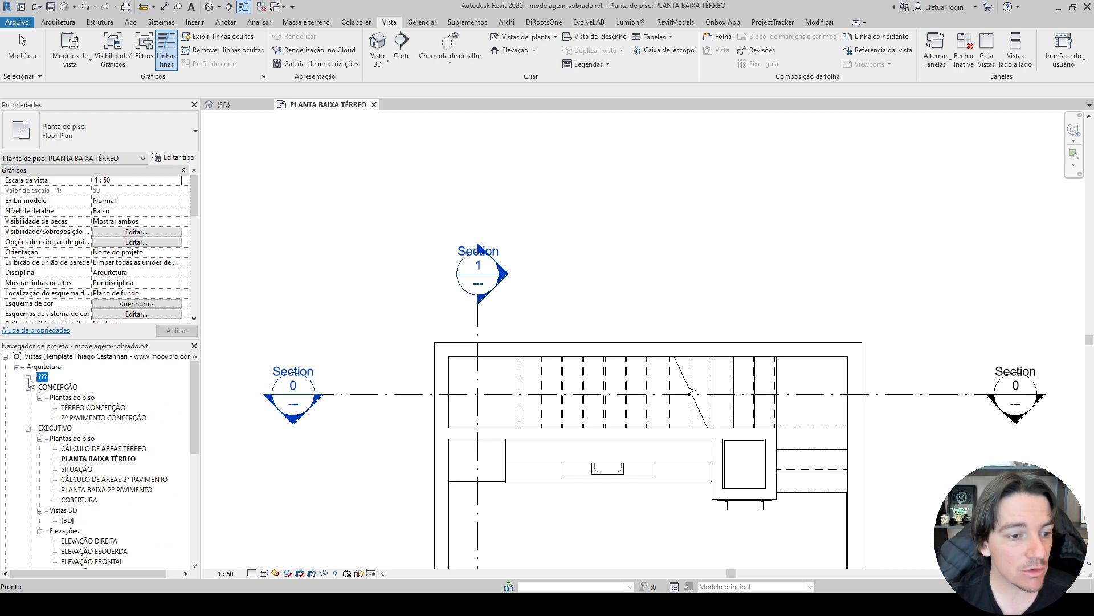
click(28, 378)
click(28, 378)
scroll(21, 430, down, 4)
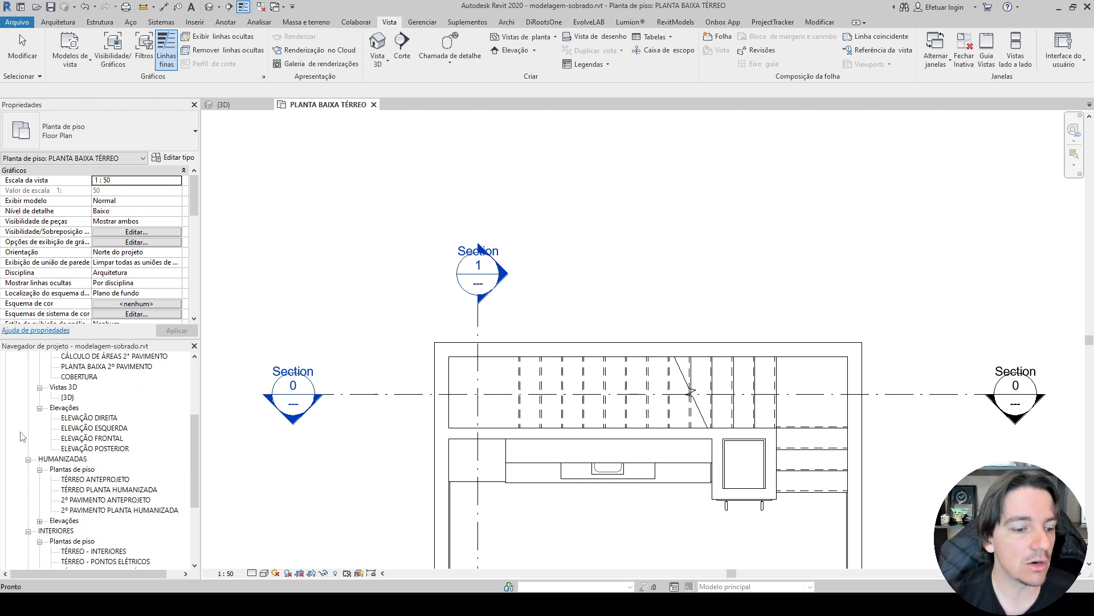
scroll(22, 436, down, 4)
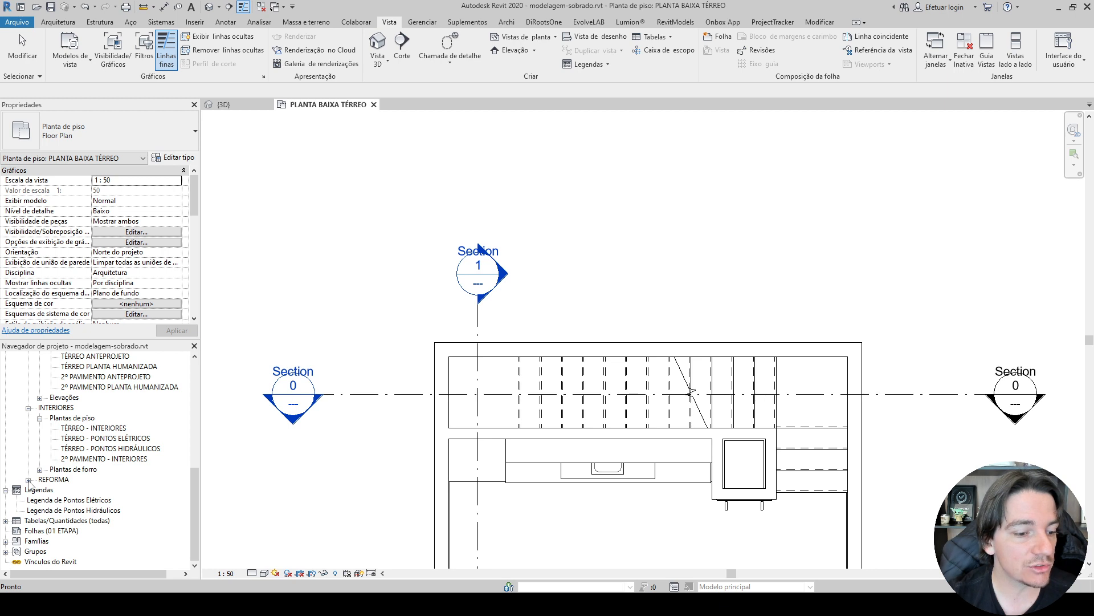
click(27, 480)
click(28, 480)
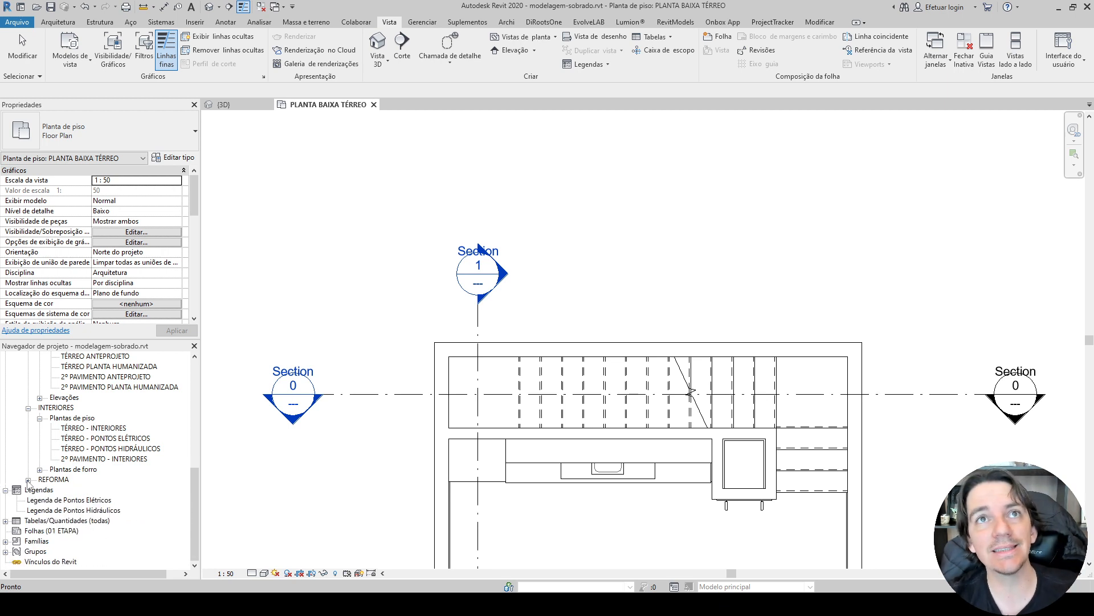
click(28, 480)
click(28, 480)
scroll(29, 481, up, 4)
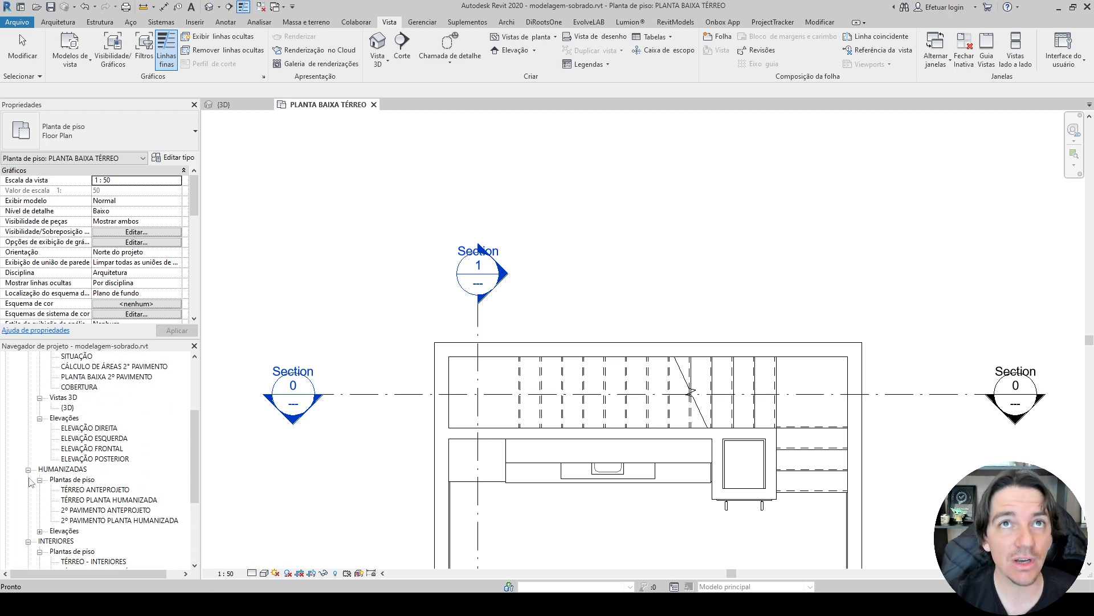
scroll(31, 481, up, 4)
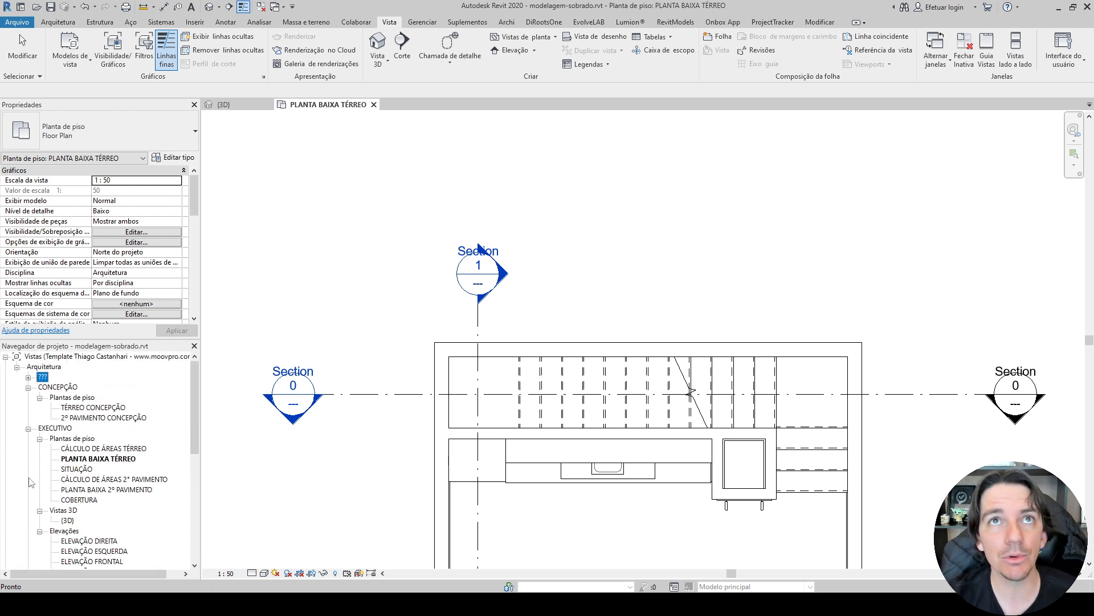
Expand the unclassified ??? group down to its Cortes and open the Section 0 view through the staircase.
click(28, 378)
click(40, 387)
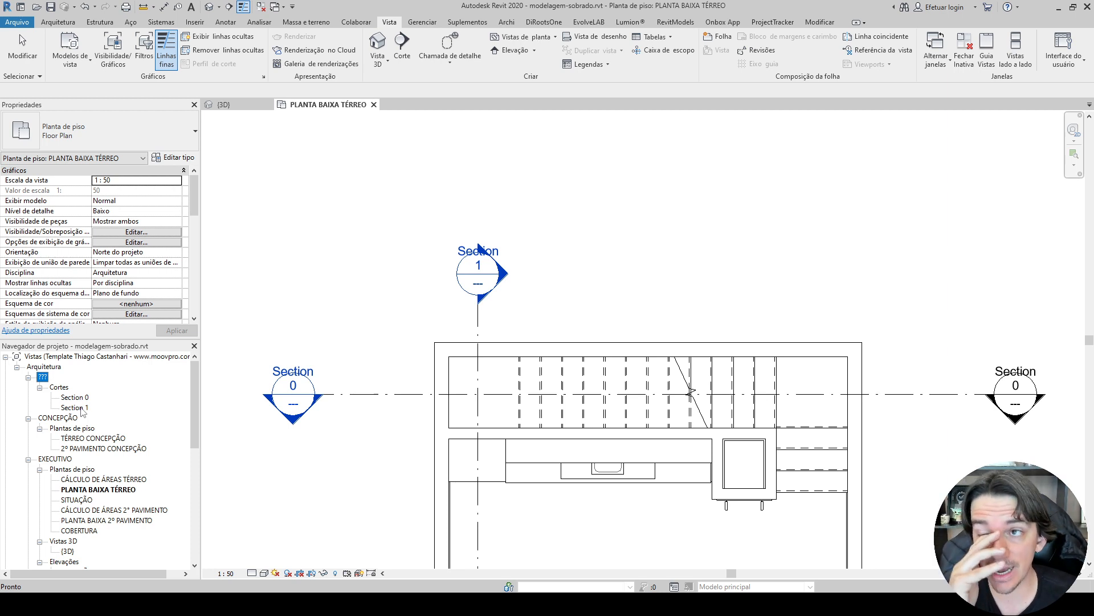
click(79, 398)
click(78, 399)
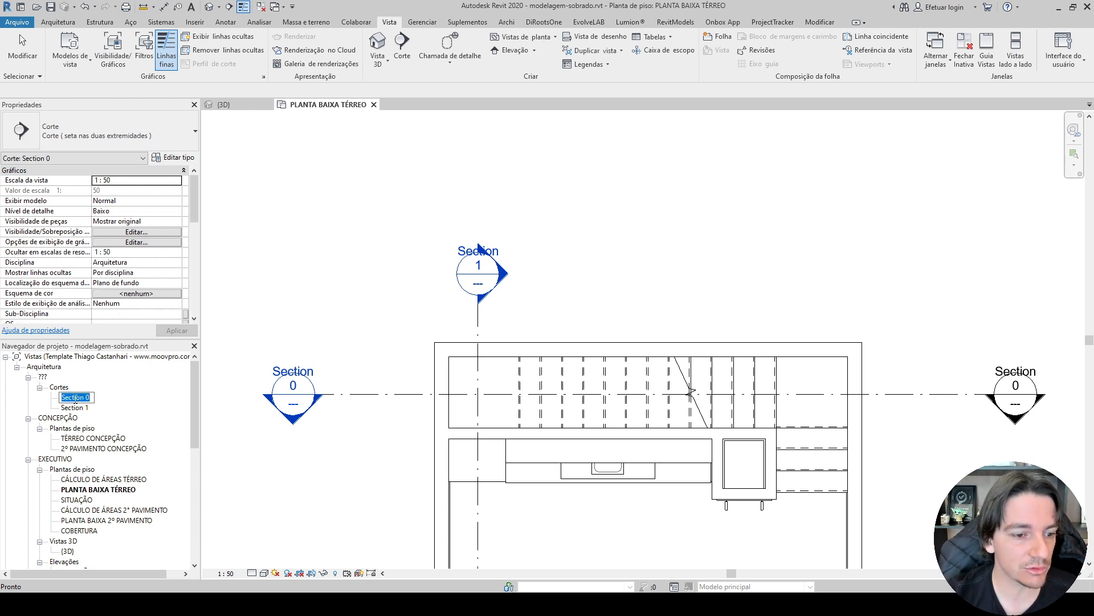
double_click(78, 398)
double_click(76, 398)
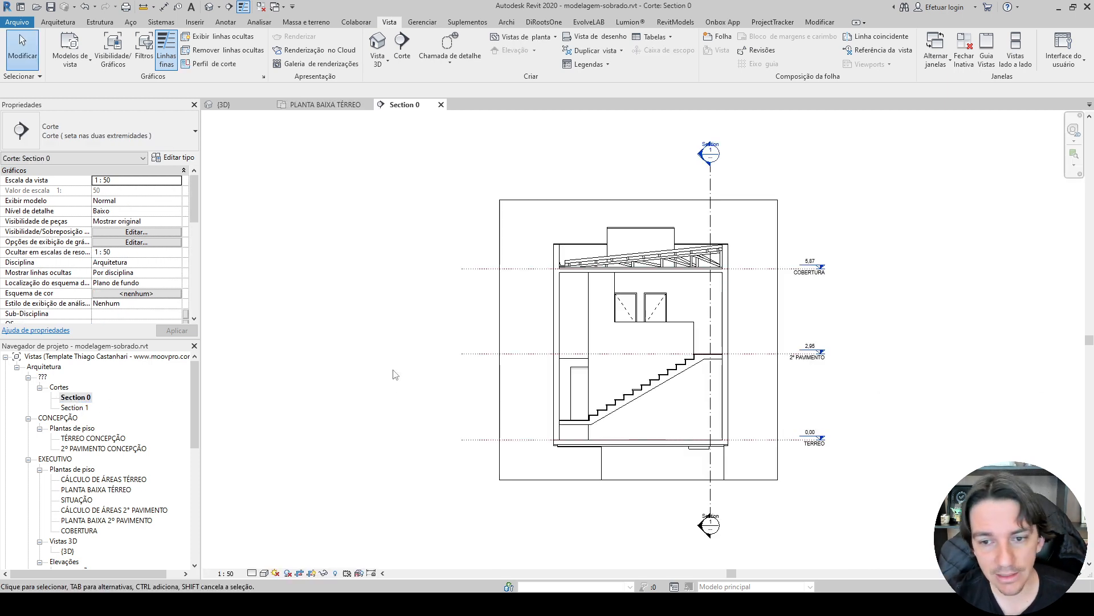
scroll(624, 358, up, 3)
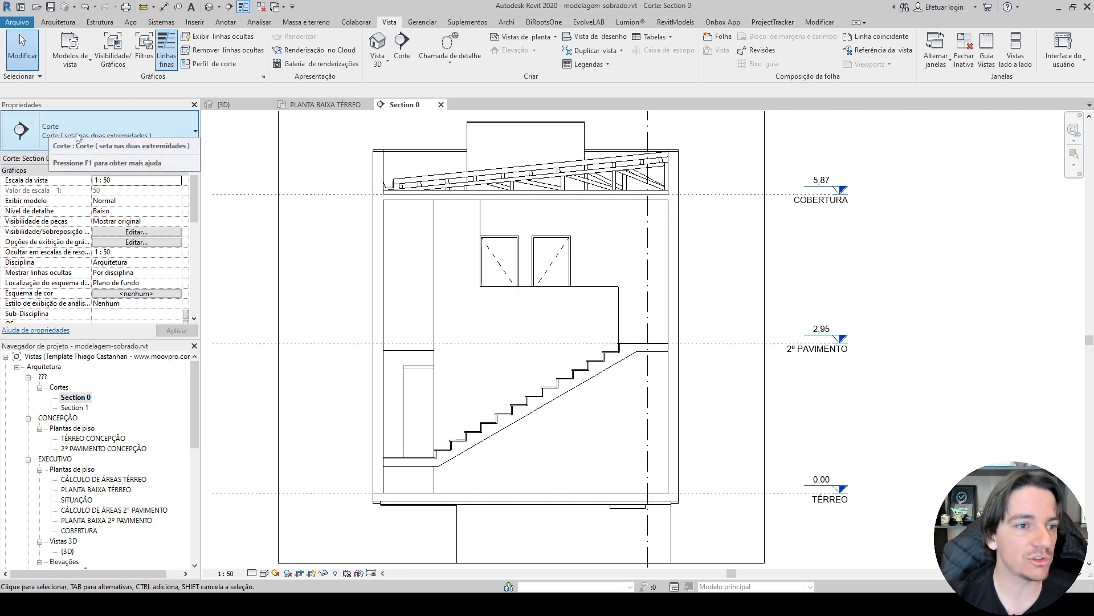
Keep Section 0's discipline as Arquitetura and set its Etapa do Projeto to EXECUTIVO.
scroll(48, 216, down, 1)
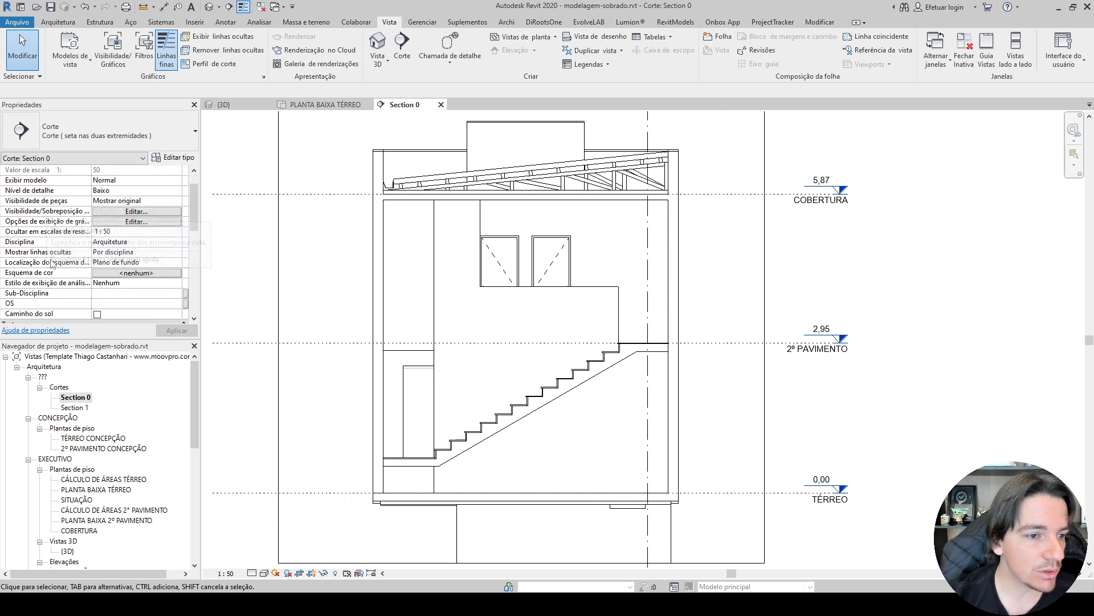
scroll(57, 267, down, 2)
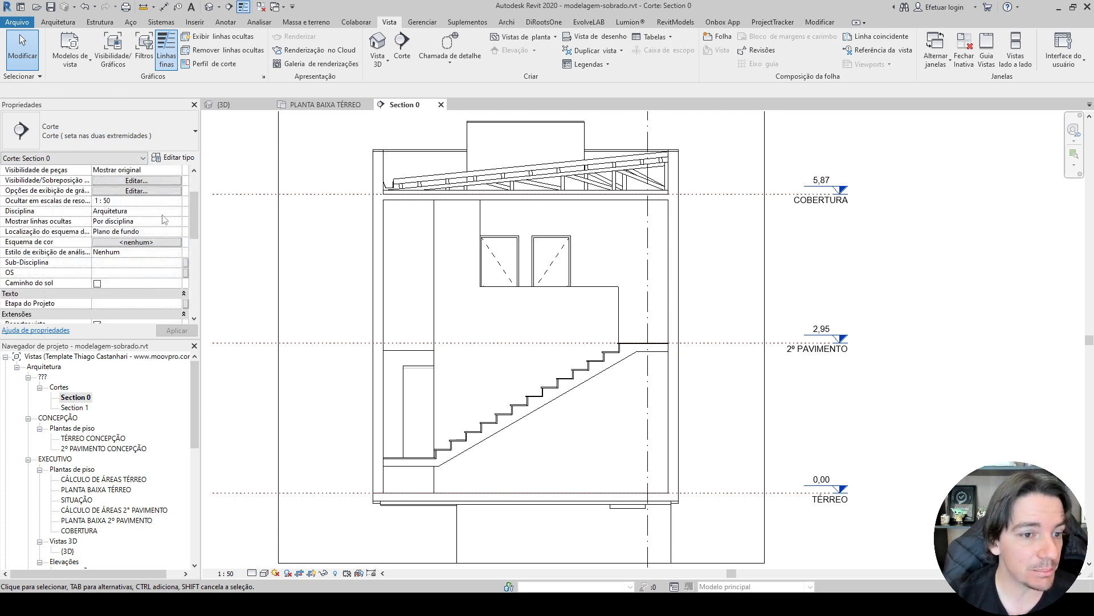
click(177, 212)
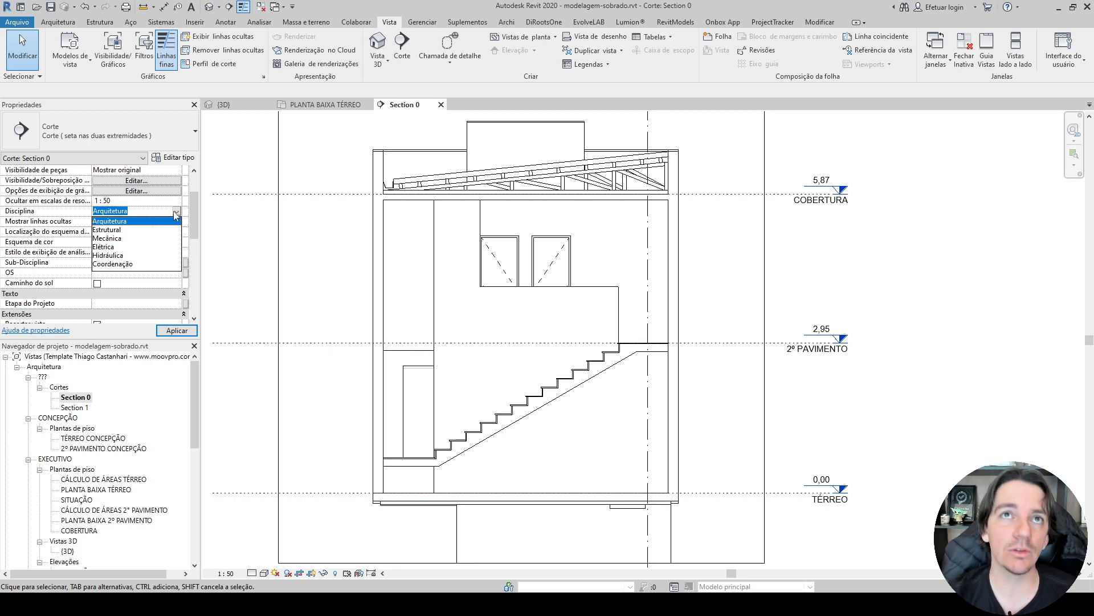
click(115, 222)
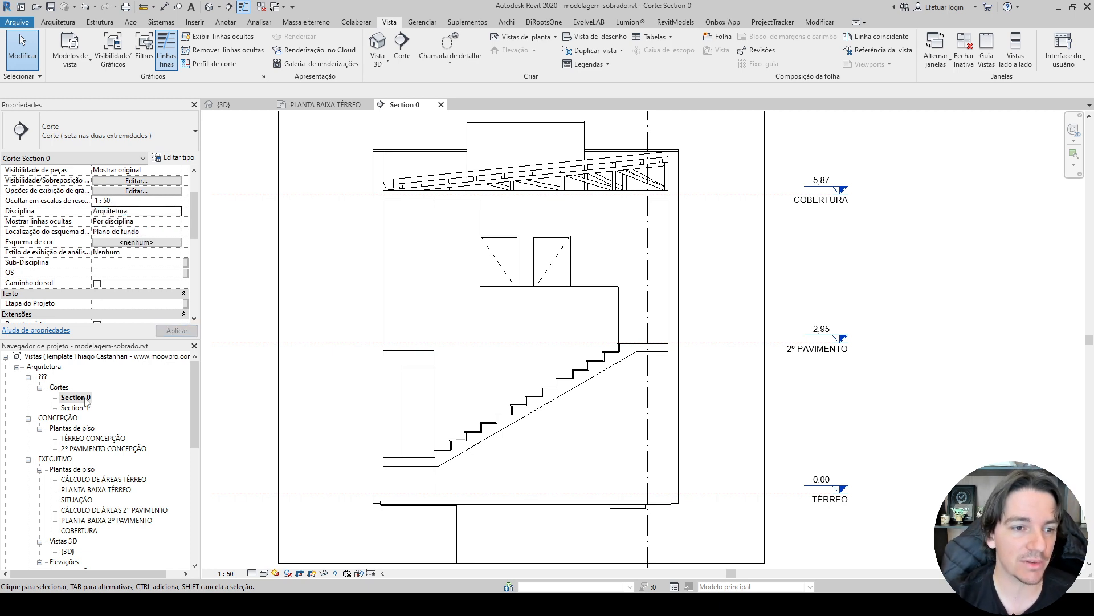
scroll(27, 295, down, 1)
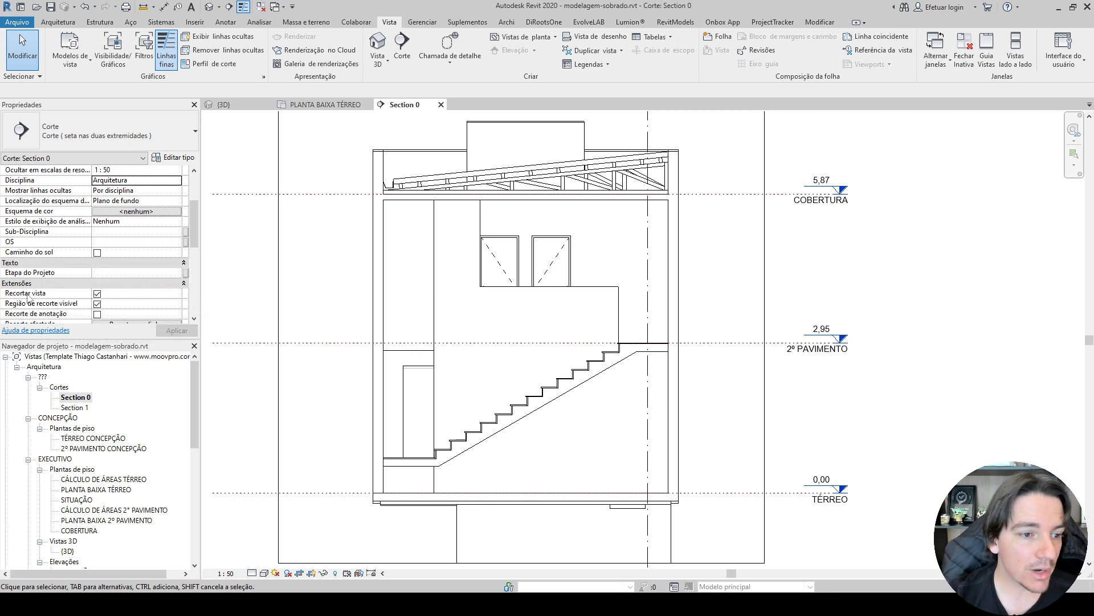
click(165, 272)
click(177, 273)
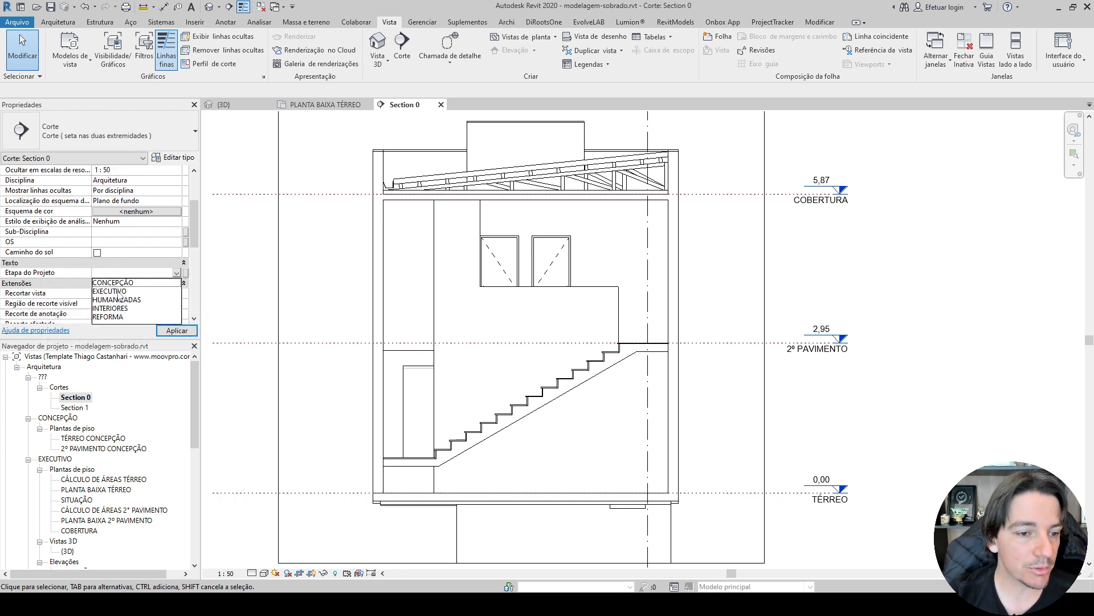
click(118, 291)
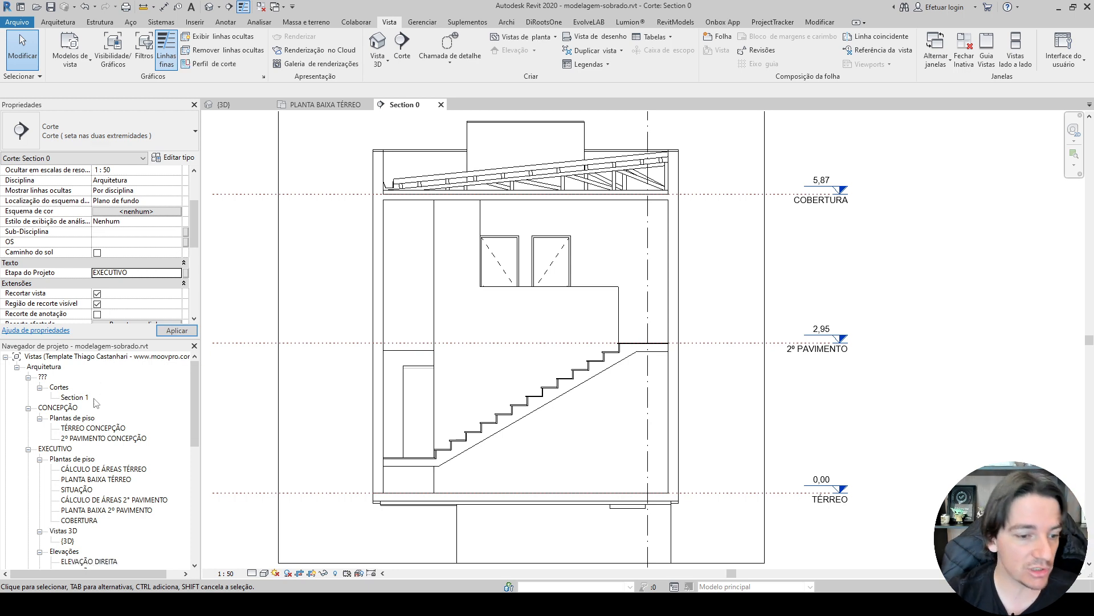
Check the Cortes listed under the EXECUTIVO stage in the project's view tree.
scroll(84, 456, down, 2)
scroll(83, 456, down, 3)
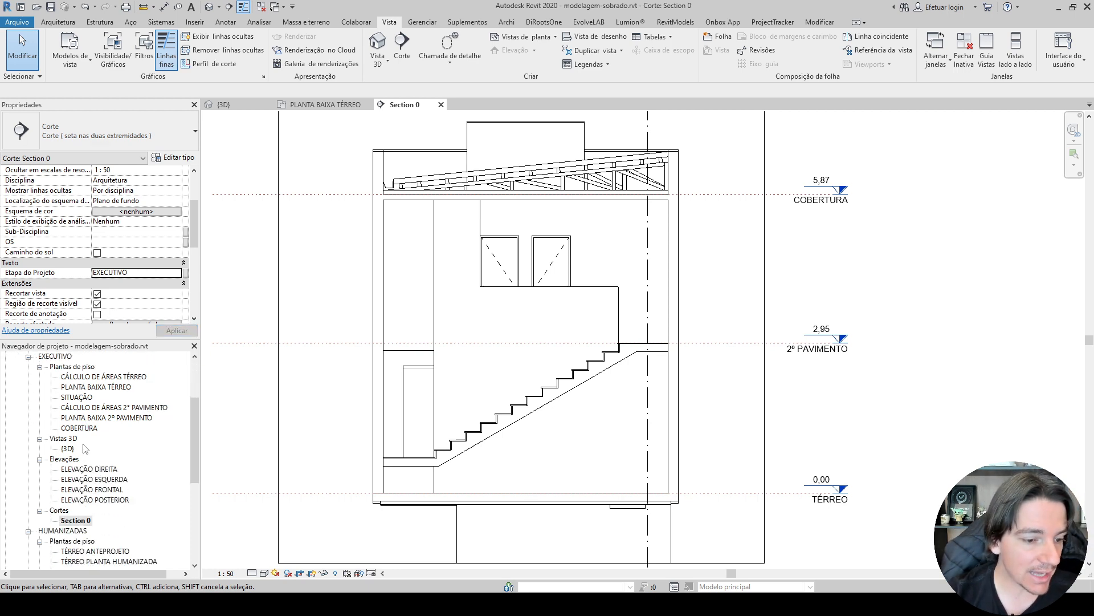
scroll(79, 471, up, 4)
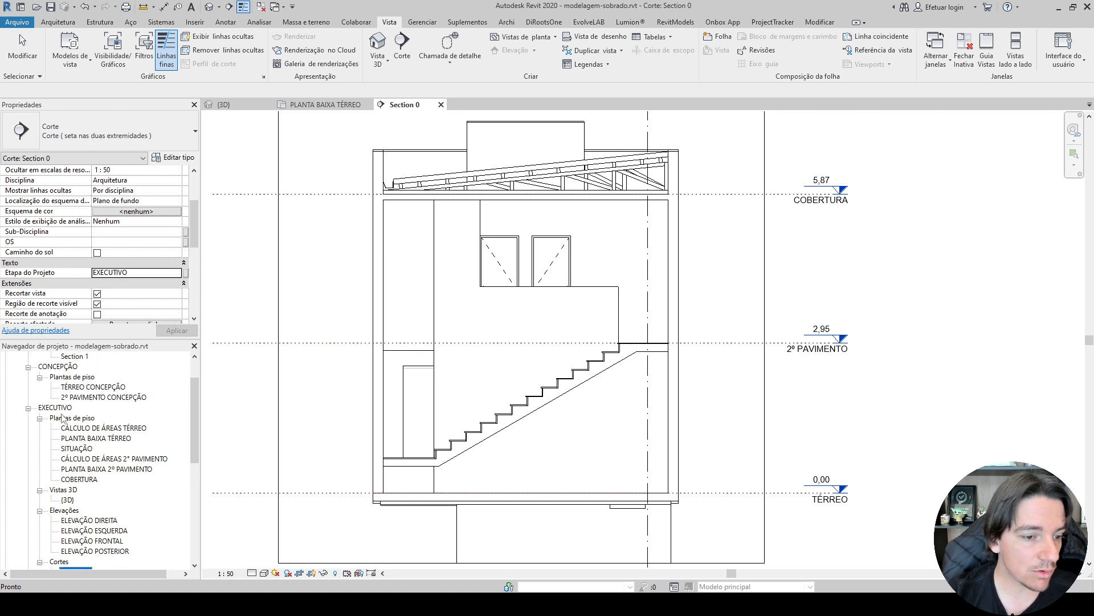
click(28, 408)
click(28, 408)
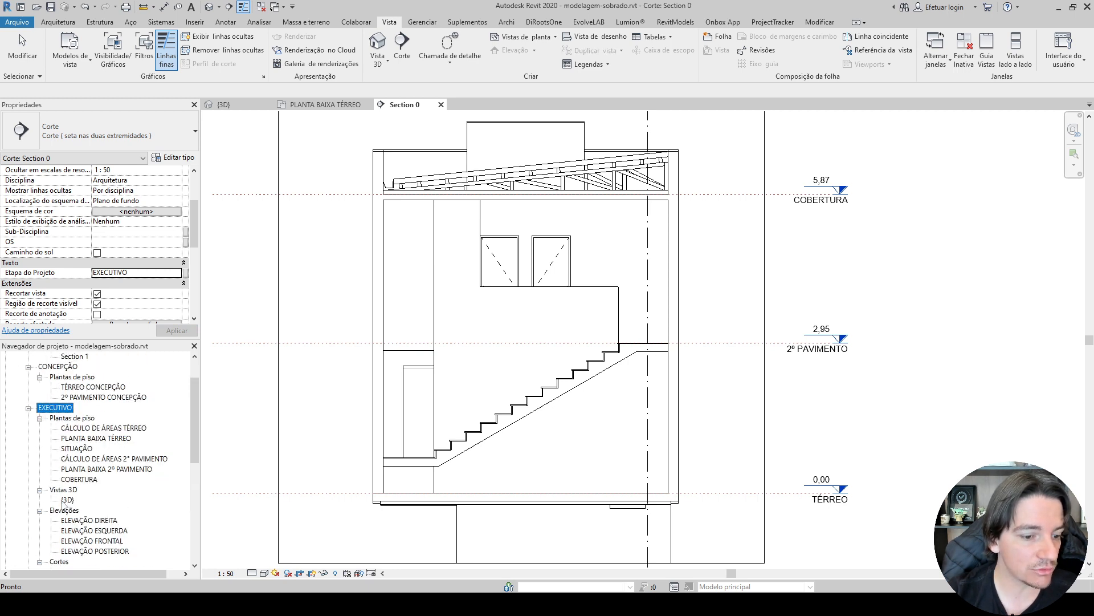
scroll(63, 481, down, 2)
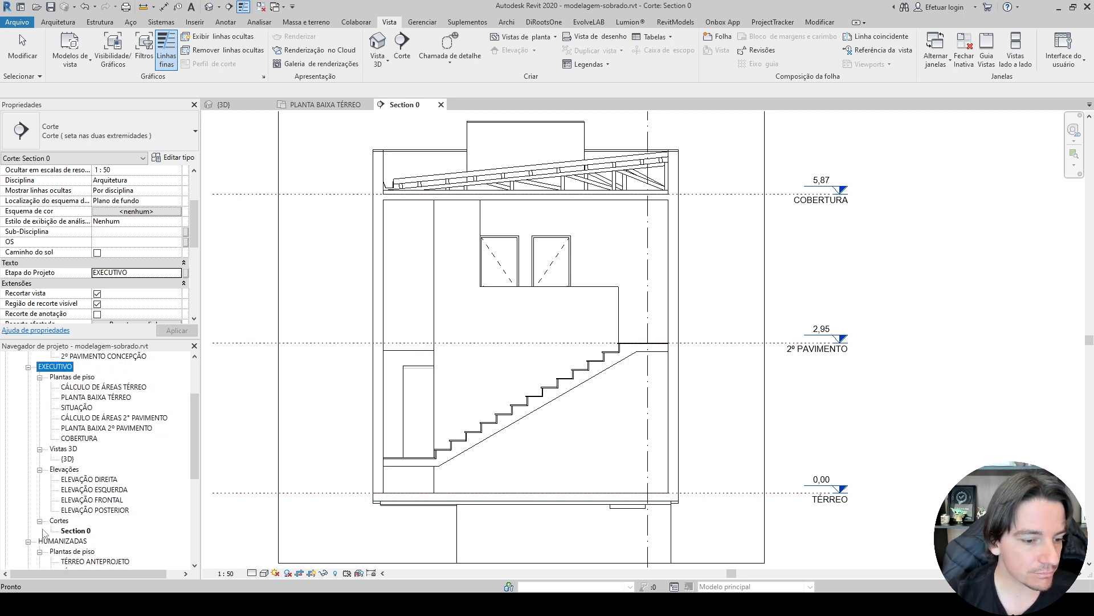
Open the longitudinal Section 1 view and set its Etapa do Projeto to EXECUTIVO.
scroll(62, 438, up, 4)
double_click(72, 397)
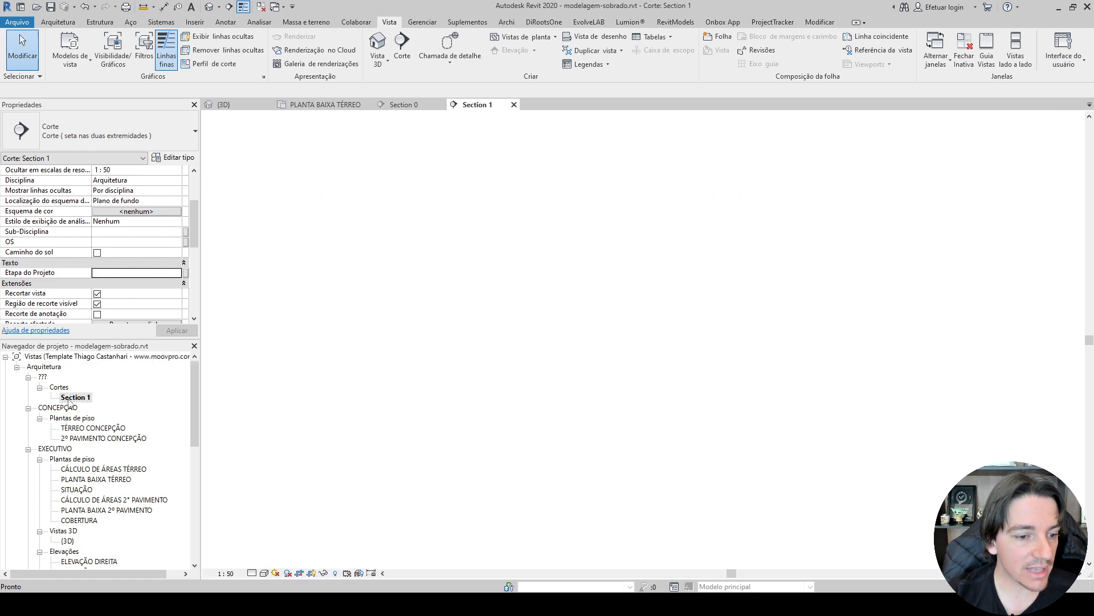
scroll(78, 242, down, 4)
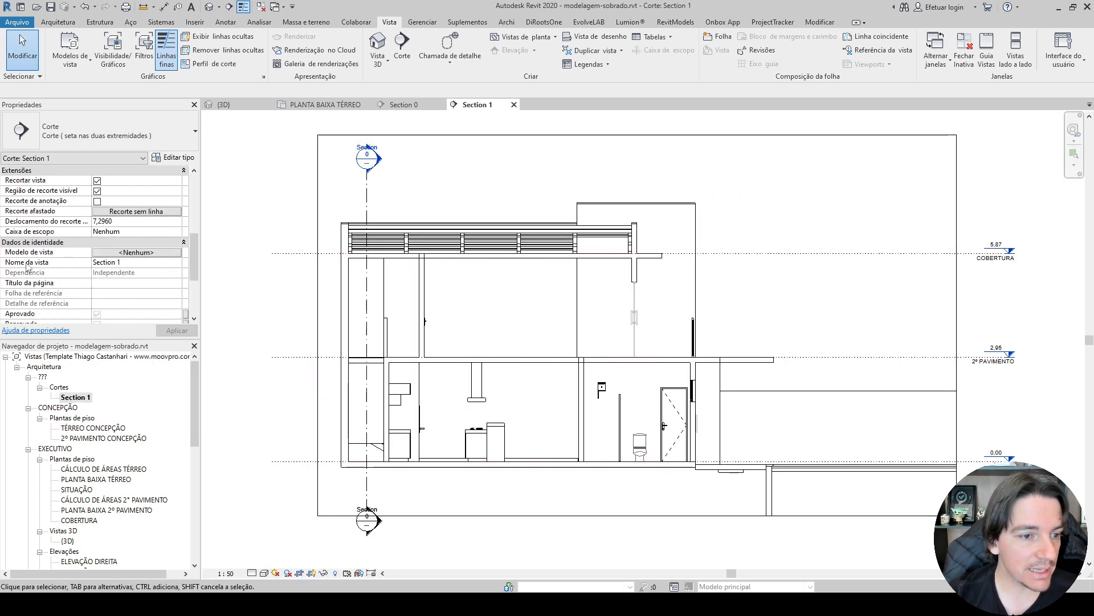
scroll(34, 274, up, 4)
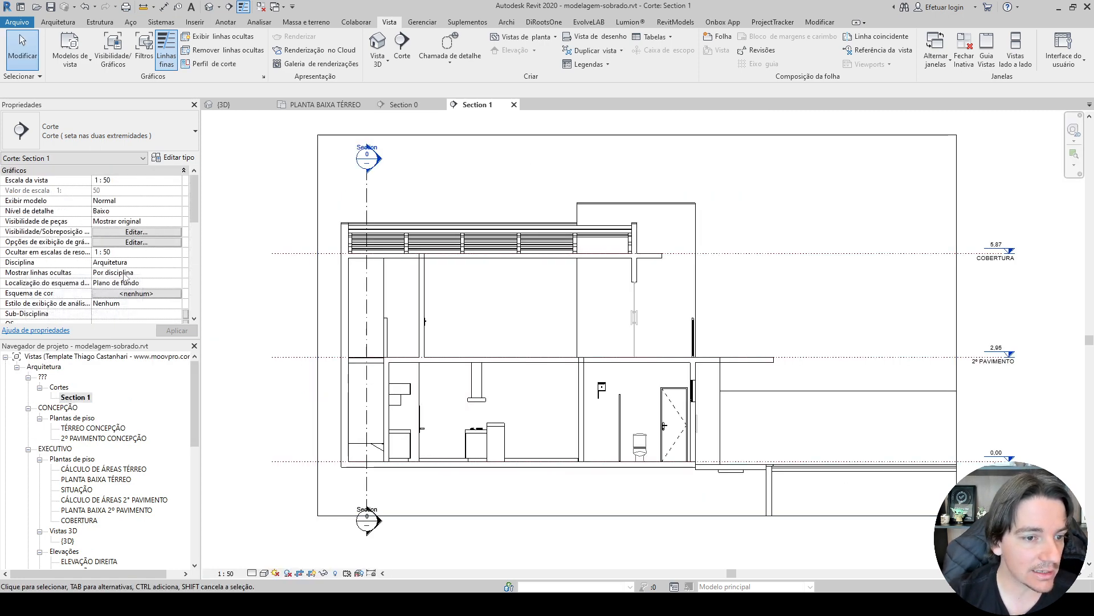
scroll(64, 287, down, 2)
click(153, 302)
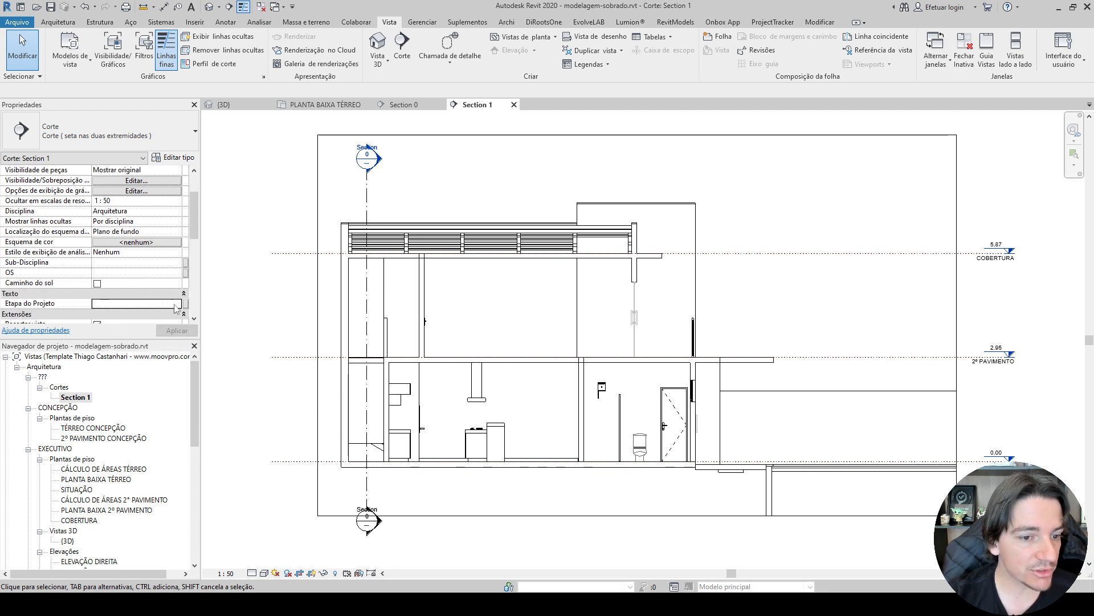
click(177, 304)
click(134, 318)
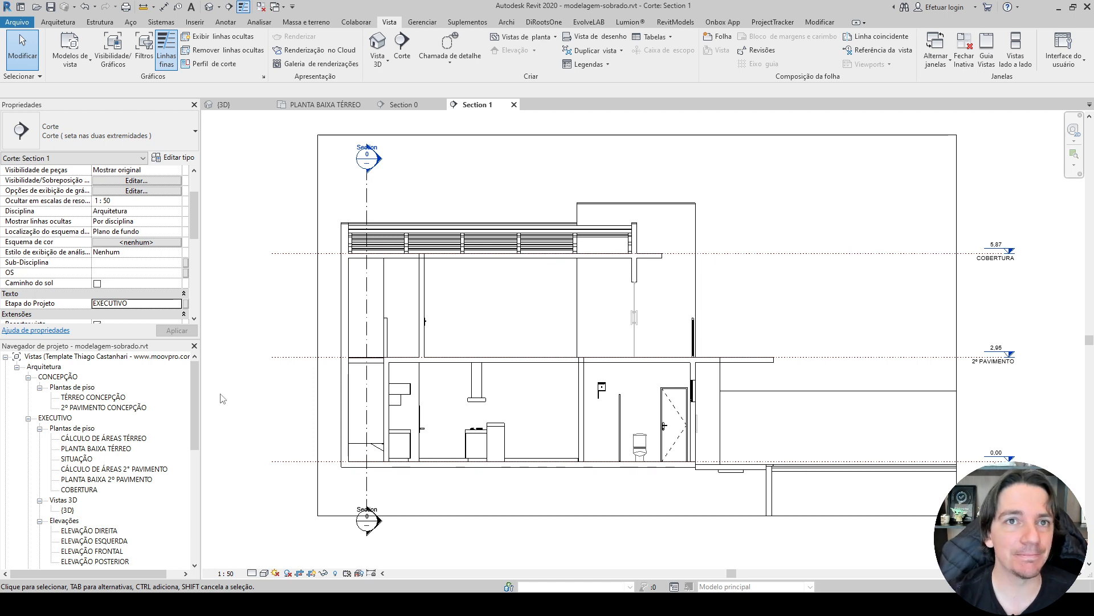
Revisit Section 0, switch to the 3D view and temporarily hide the side parapet wall along the roof edge.
click(404, 105)
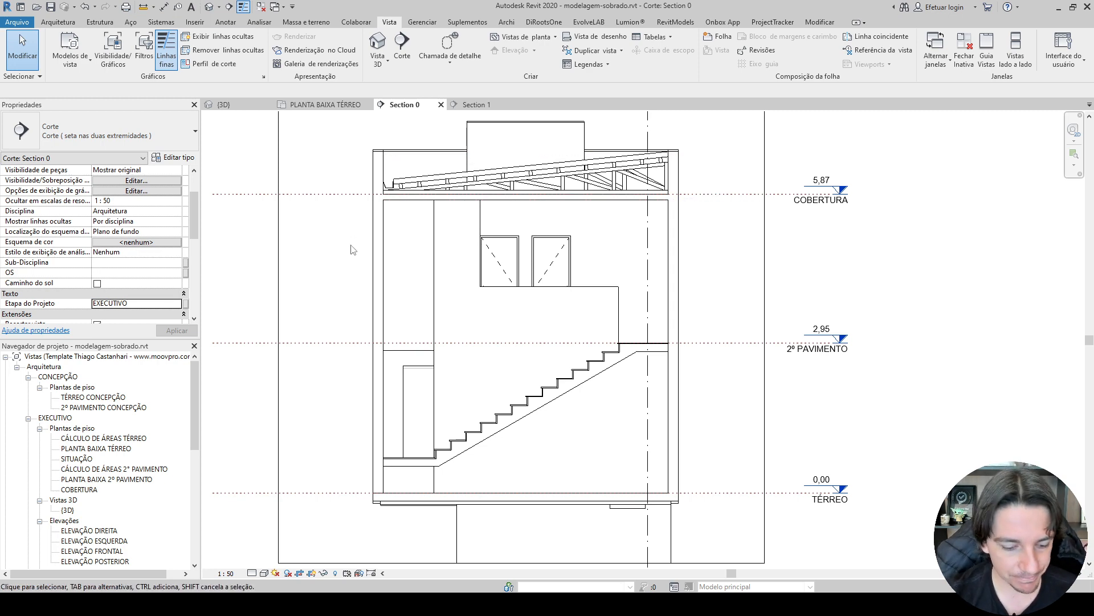
key(3)
key(d)
shift+middle_drag(710, 199, 425, 258)
click(425, 258)
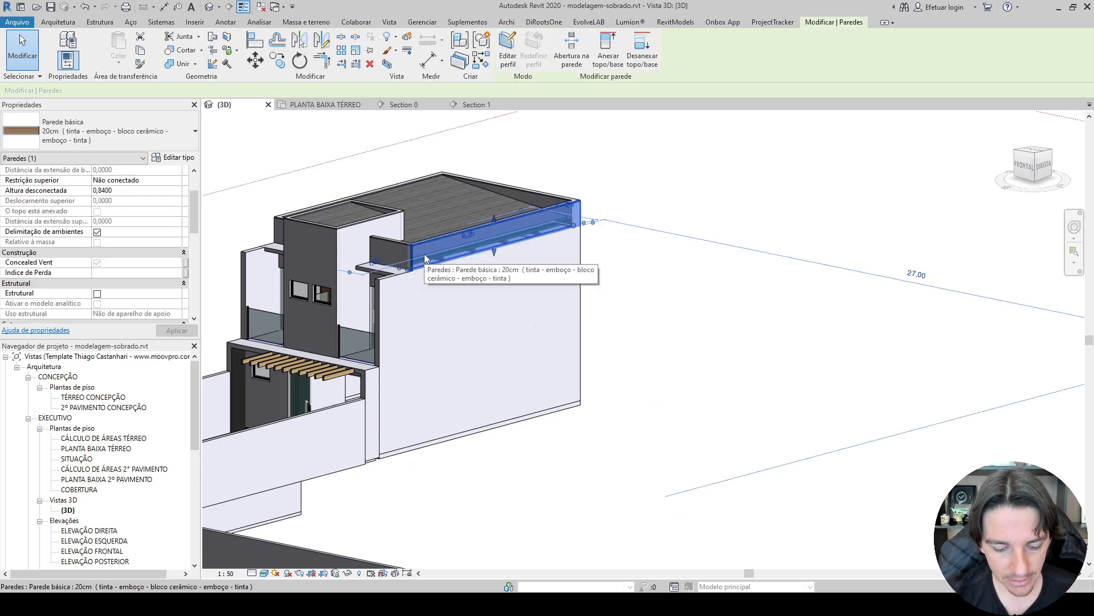
key(h)
key(h)
scroll(425, 256, up, 5)
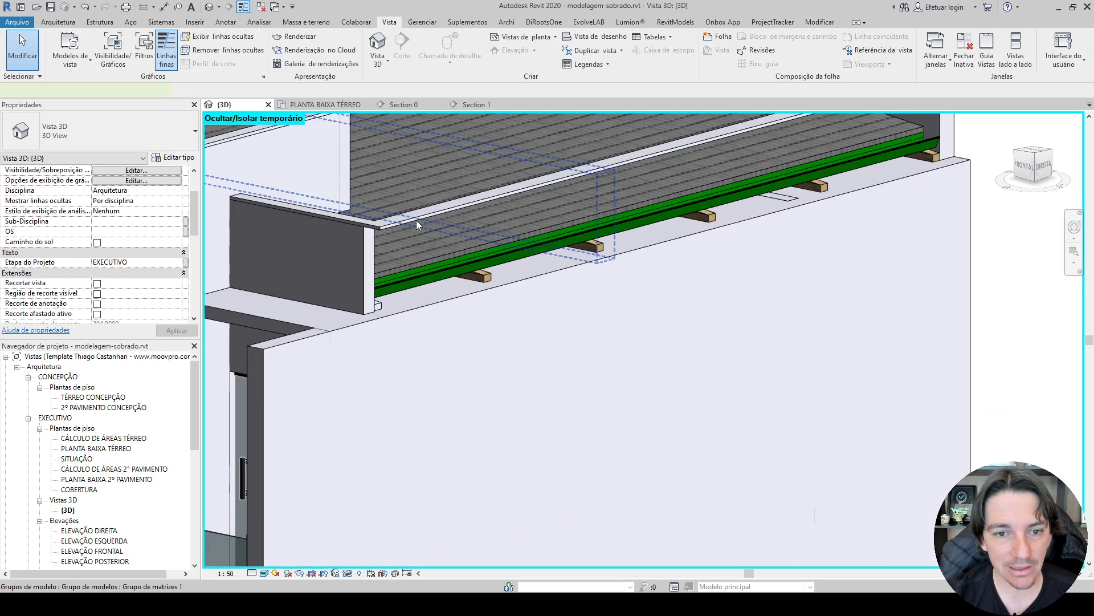
Temporarily hide the white capping strip left over the hidden parapet and view the exposed roof from the rear of the house.
click(416, 220)
click(386, 227)
key(Escape)
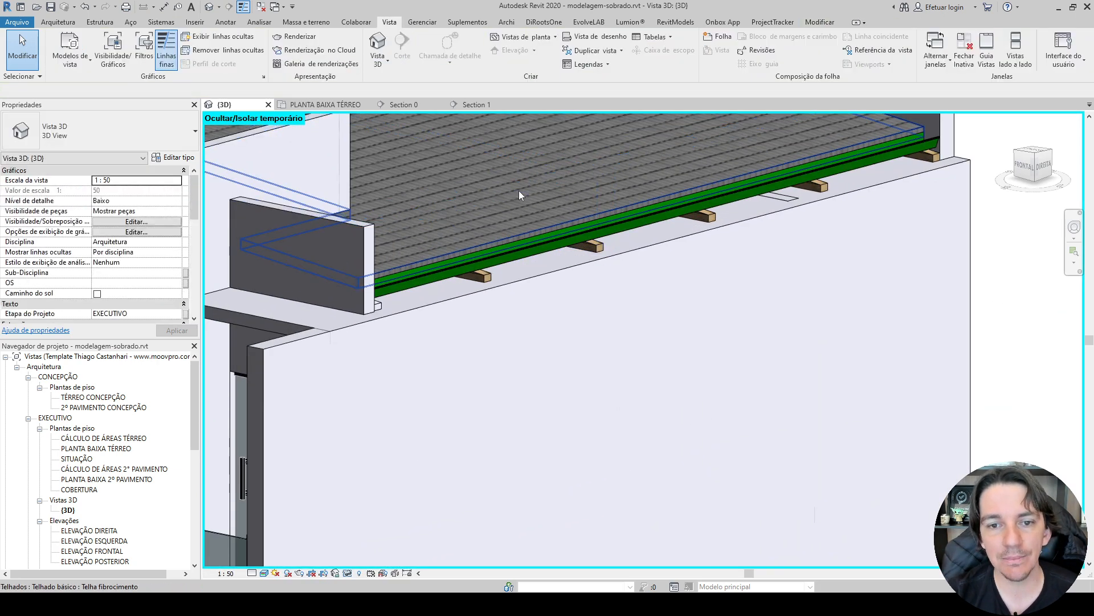
scroll(558, 201, down, 3)
shift+middle_drag(681, 229, 420, 262)
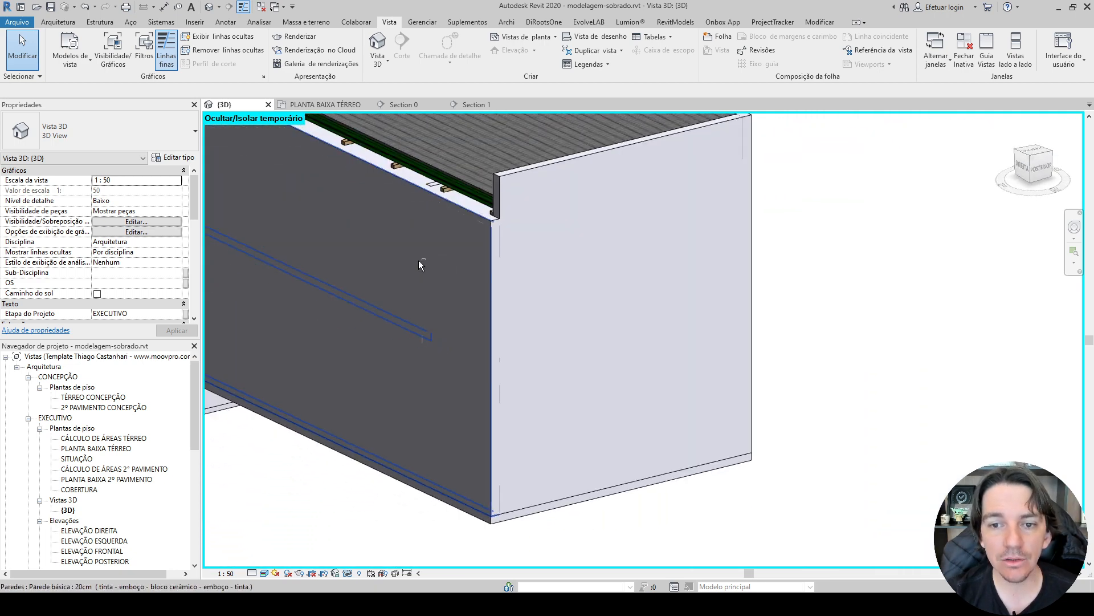
Temporarily hide the 20 cm rear parapet wall to expose the end of the roof framing.
click(527, 195)
key(h)
key(h)
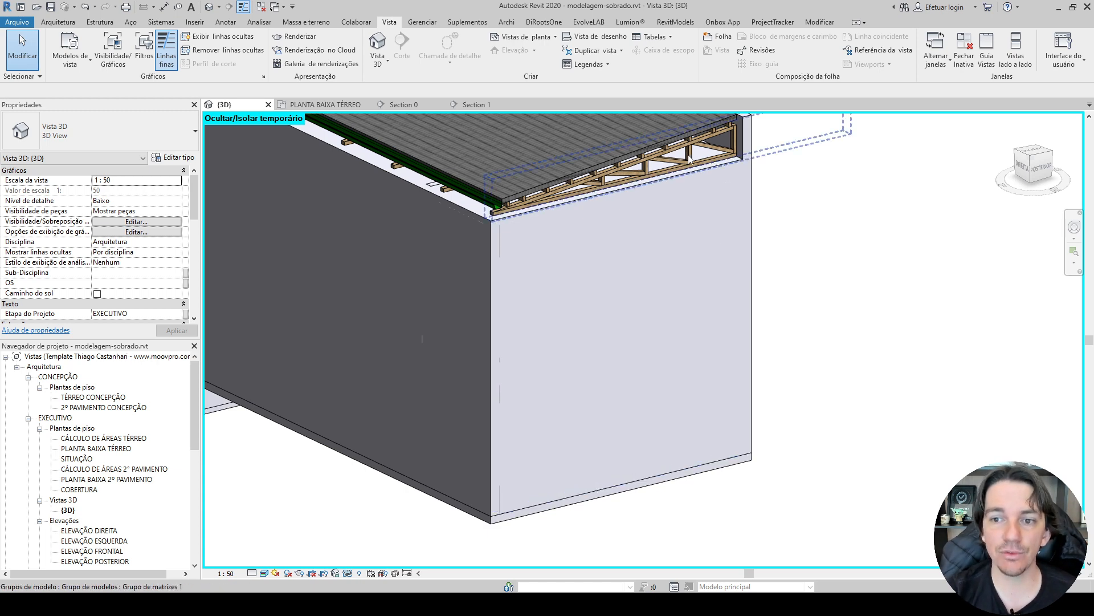
Select the timber truss group at the rear of the roof and locate it in Section 0.
click(760, 190)
shift+middle_drag(761, 191, 833, 201)
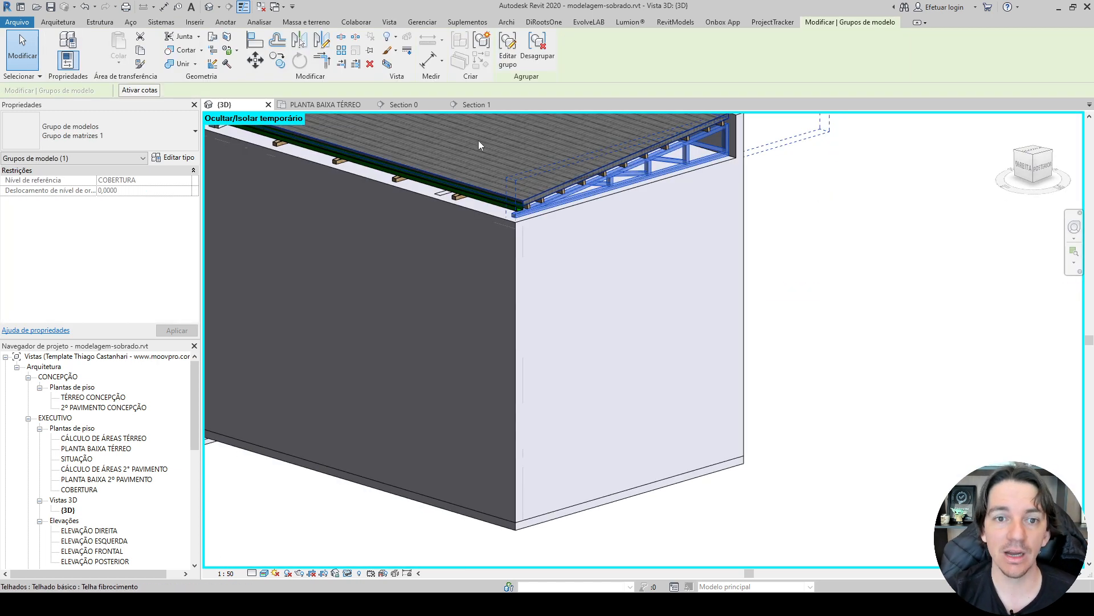
click(422, 104)
scroll(504, 183, up, 2)
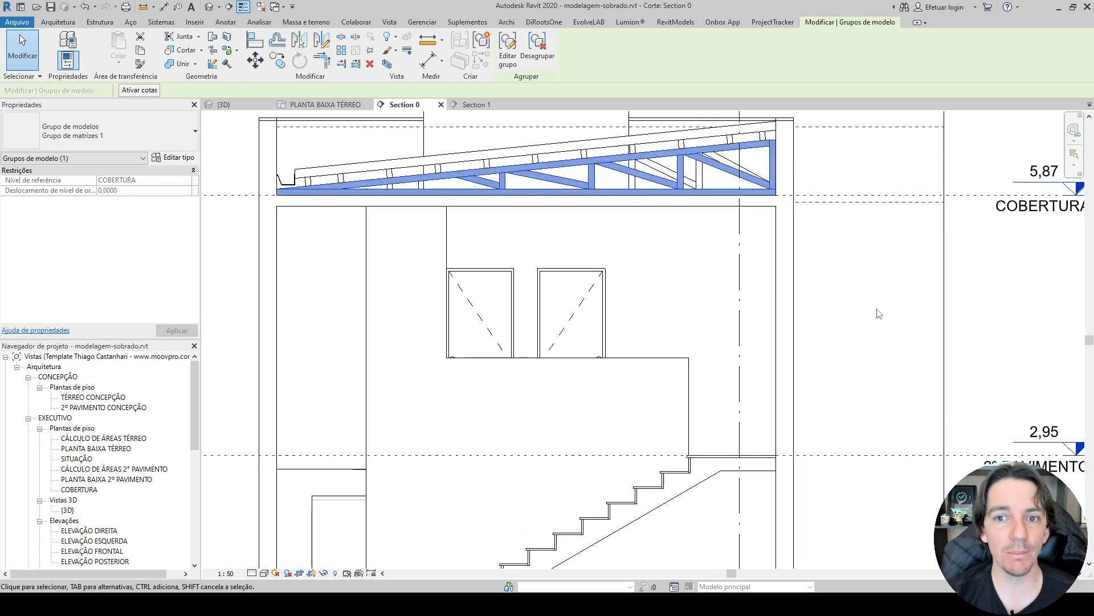
Return to the 3D view and temporarily hide the main Telha fibrocimento roof to expose its timber structure.
click(224, 104)
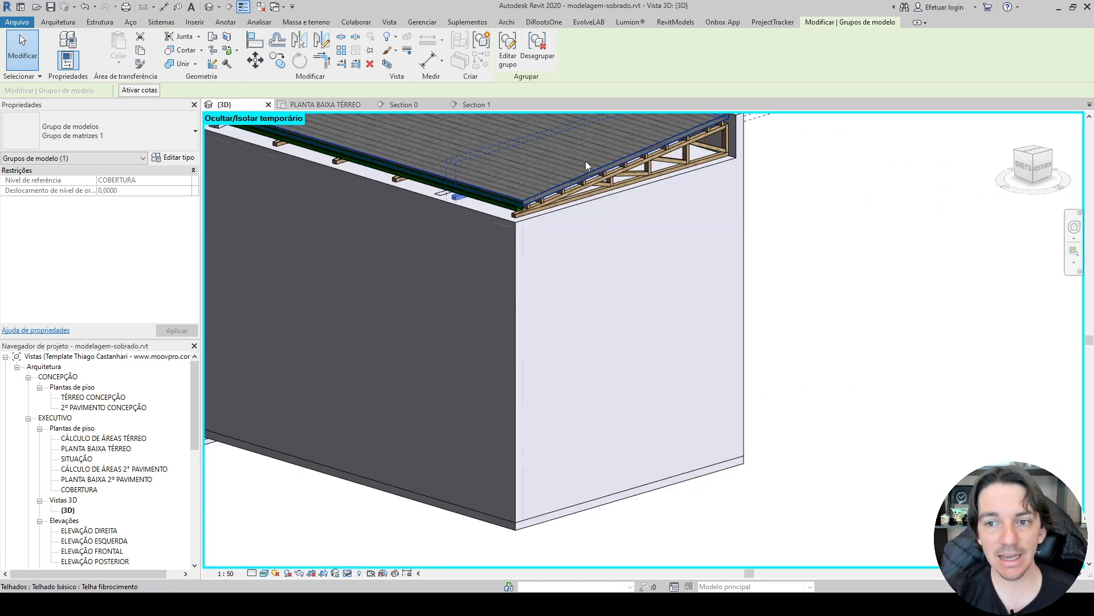
scroll(600, 313, down, 2)
key(Escape)
click(600, 316)
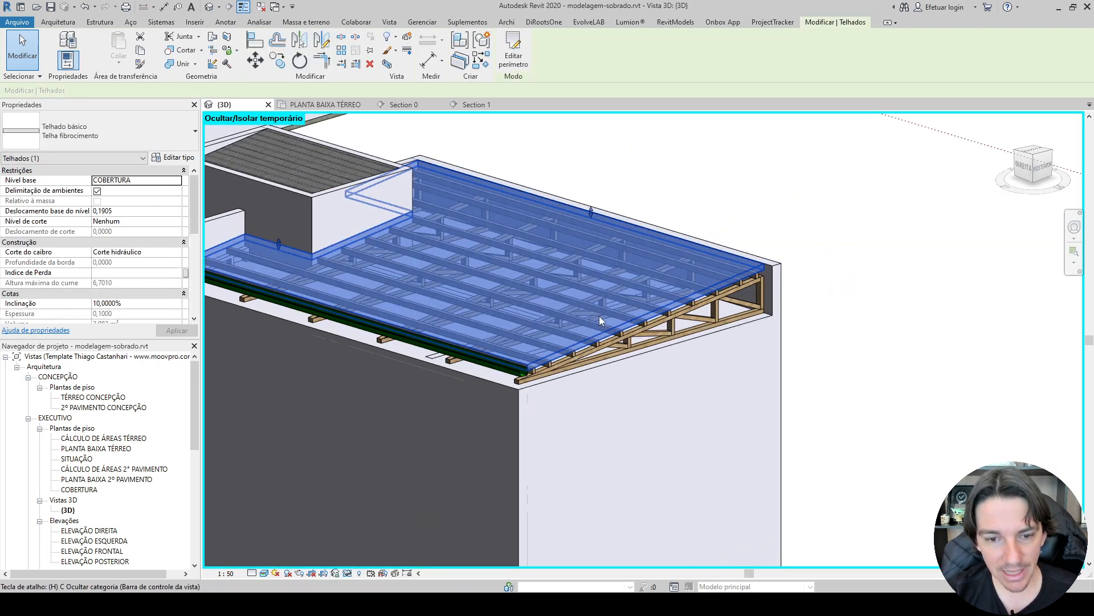
key(c)
scroll(519, 347, up, 5)
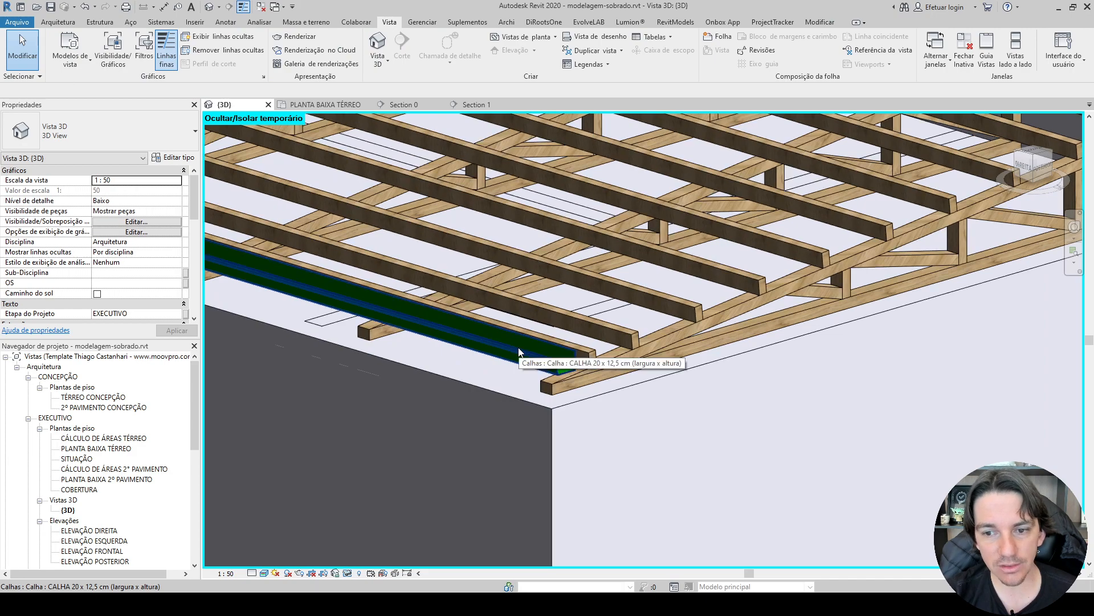
Temporarily hide the small fibre-cement roof over the raised water tank enclosure.
scroll(519, 347, down, 5)
shift+middle_drag(838, 315, 679, 309)
scroll(627, 313, down, 2)
shift+middle_drag(578, 313, 744, 354)
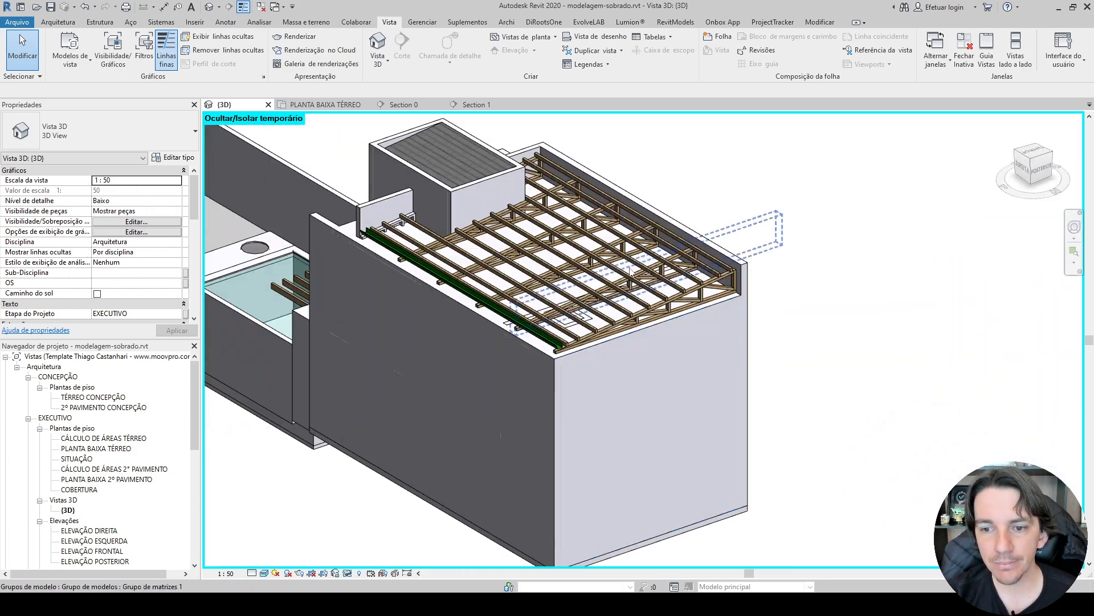
shift+middle_drag(570, 257, 531, 240)
click(456, 168)
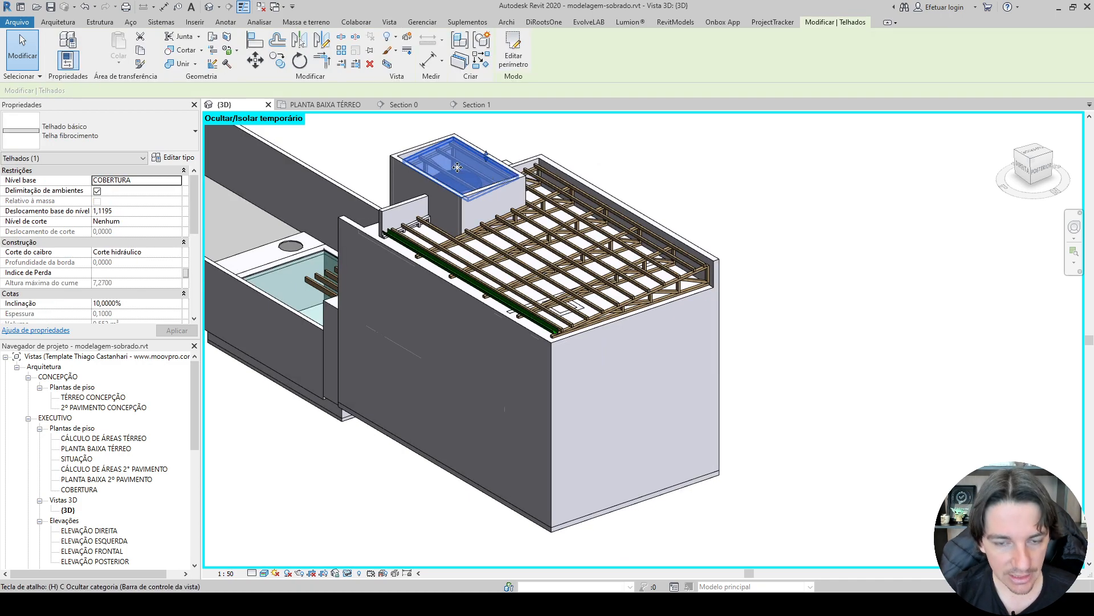
key(h)
shift+middle_drag(485, 177, 359, 222)
View the house from its opposite side and temporarily hide the 15 cm wall enclosing the water tank.
middle_drag(644, 237, 376, 356)
shift+middle_drag(376, 356, 599, 332)
click(602, 328)
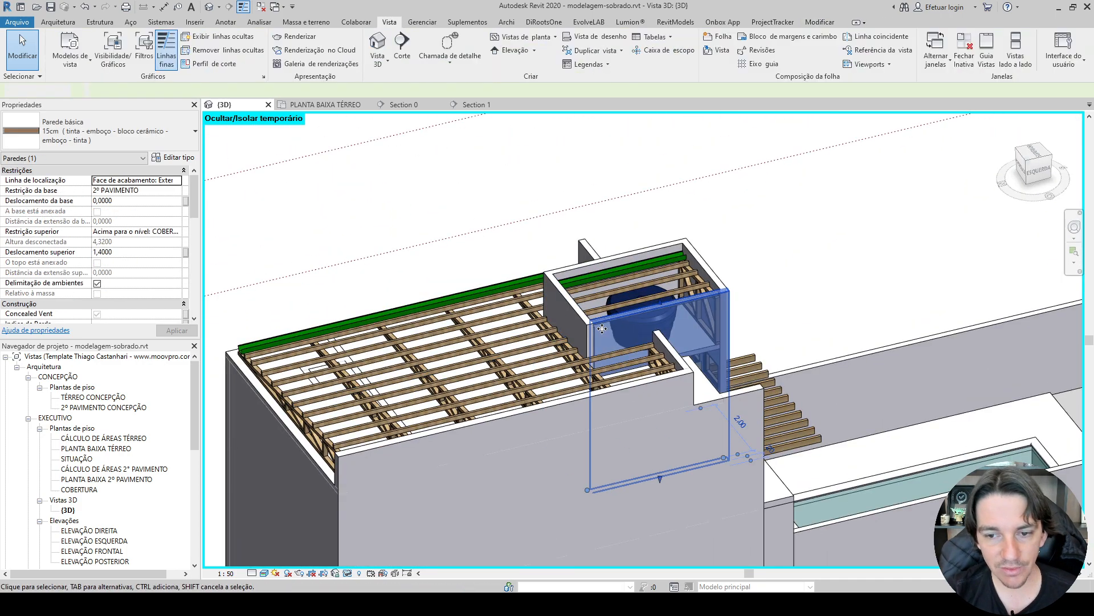
key(h)
key(h)
Examine the exposed water tank, roof timbers and pergola from several angles in the 3D view.
shift+middle_drag(665, 325, 761, 331)
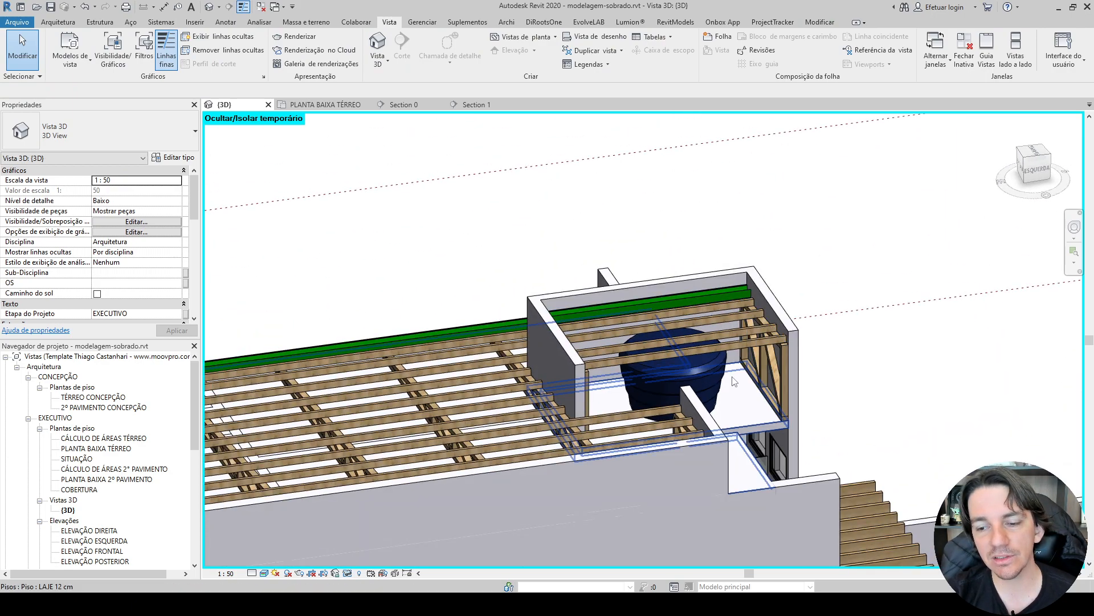
shift+middle_drag(735, 381, 660, 326)
middle_drag(794, 447, 660, 197)
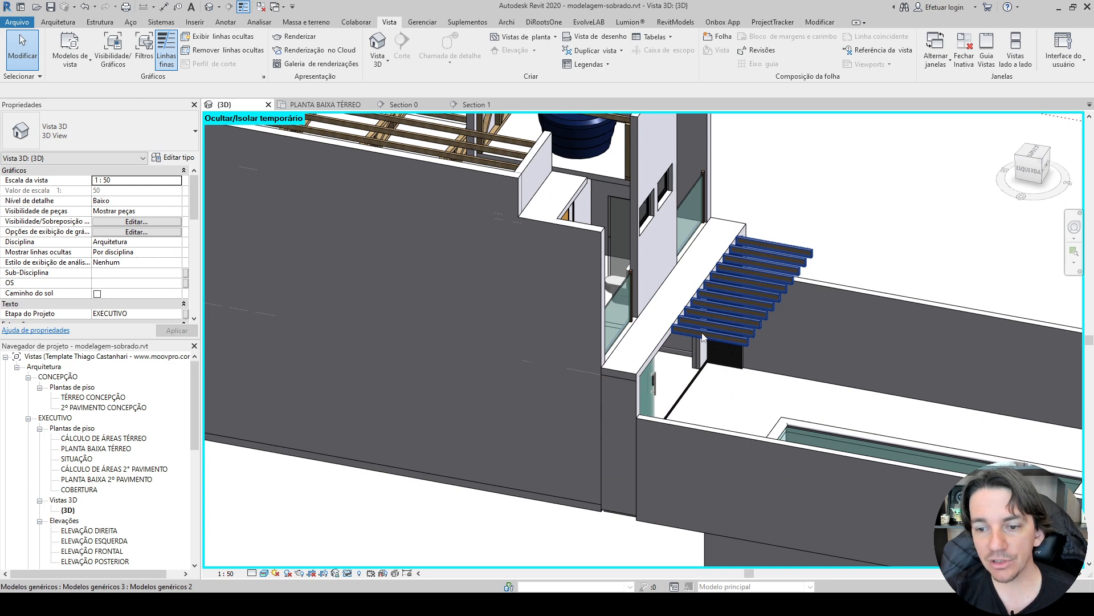
scroll(757, 286, down, 3)
shift+middle_drag(688, 288, 782, 257)
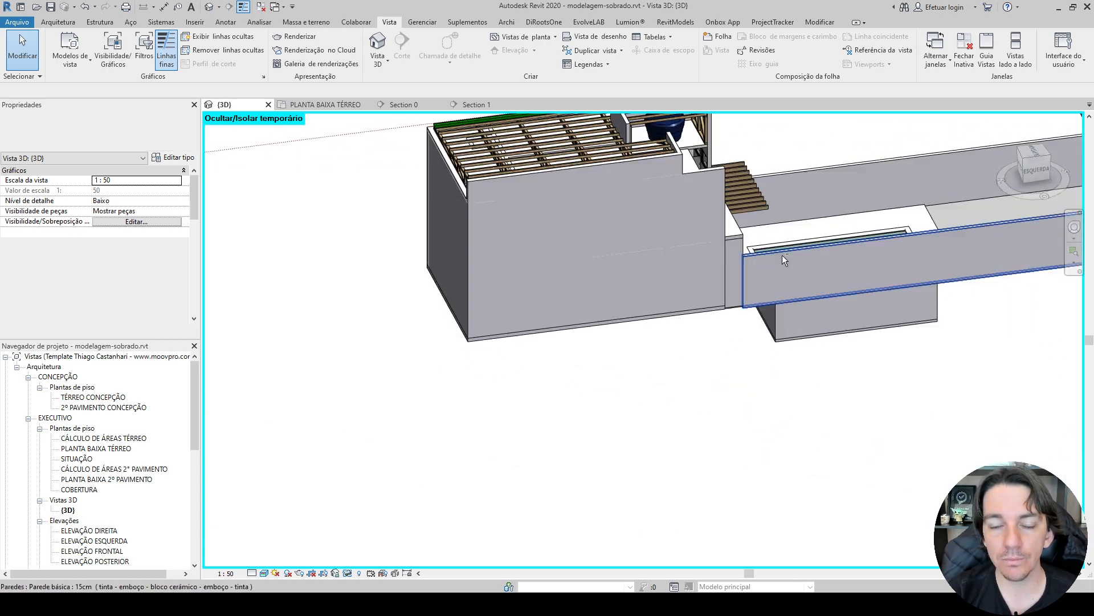
scroll(577, 293, down, 1)
middle_drag(577, 292, 598, 385)
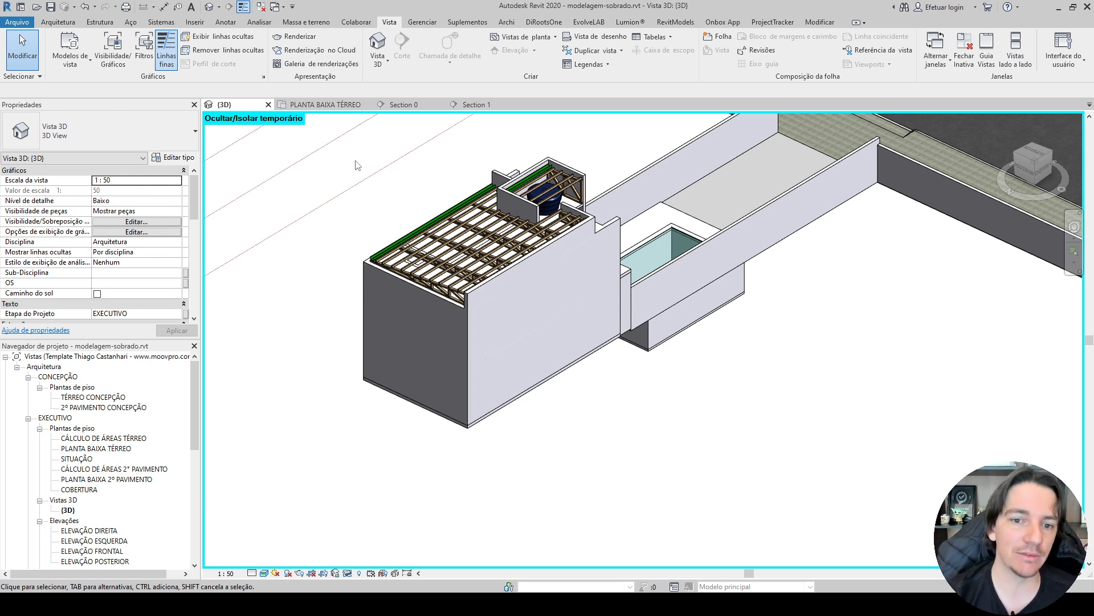
Reopen Section 0 and review the whole cut from the roof structure down to the ground.
click(402, 104)
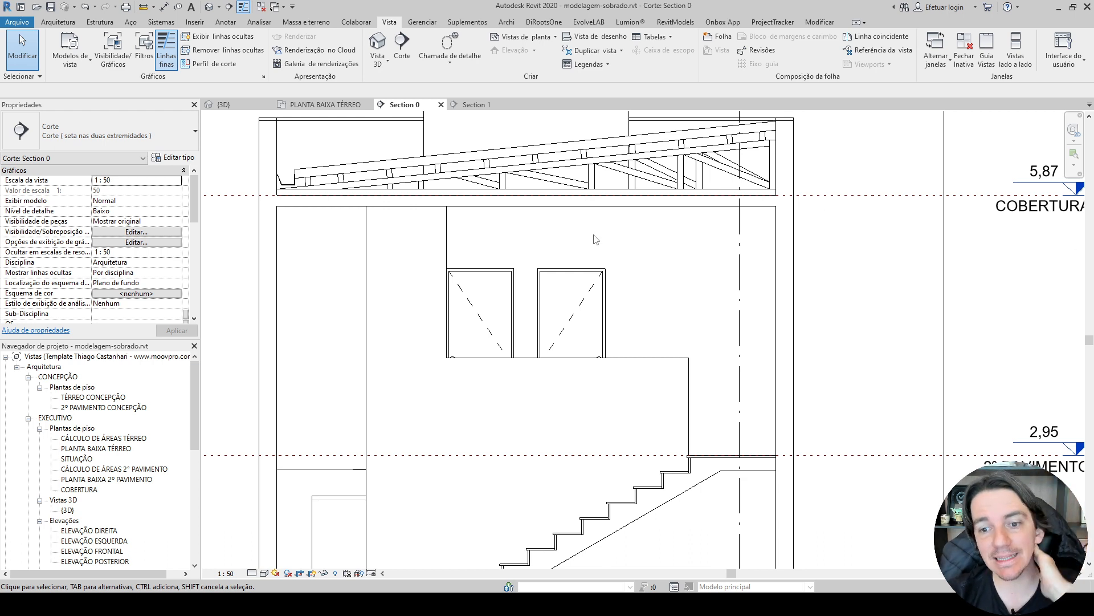
scroll(504, 280, down, 2)
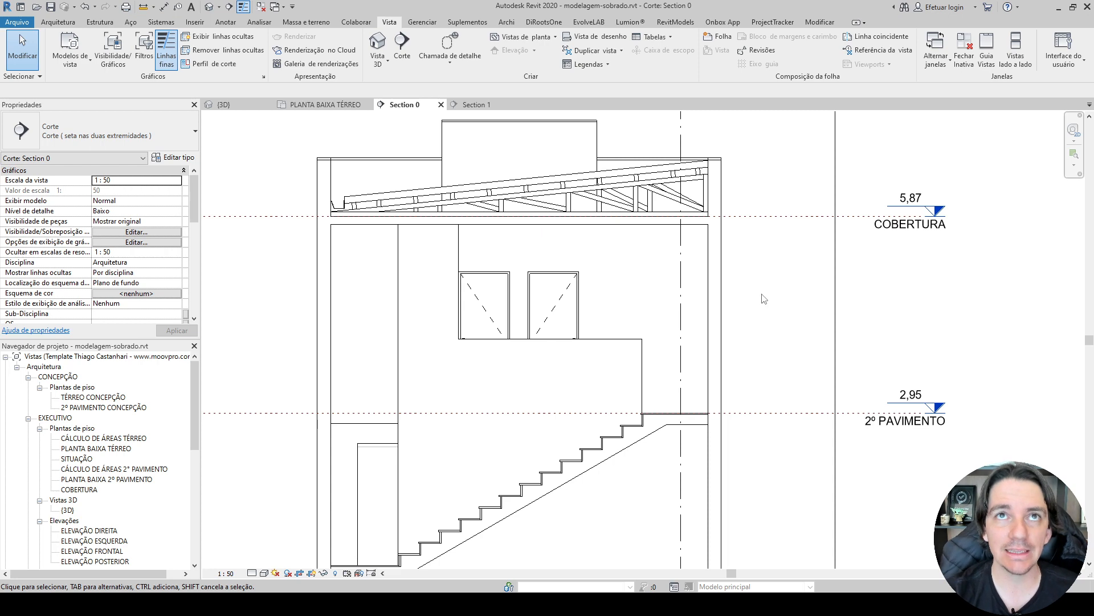
mouse_move(762, 296)
middle_down()
mouse_move(753, 224)
mouse_move(753, 278)
middle_up()
scroll(754, 278, down, 3)
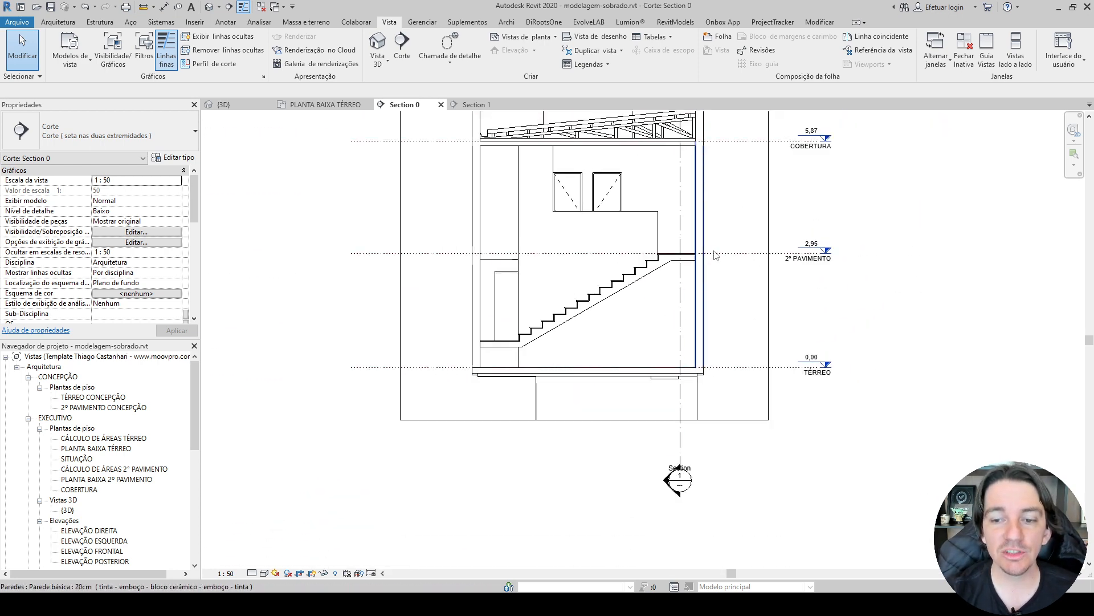
middle_drag(698, 308, 577, 292)
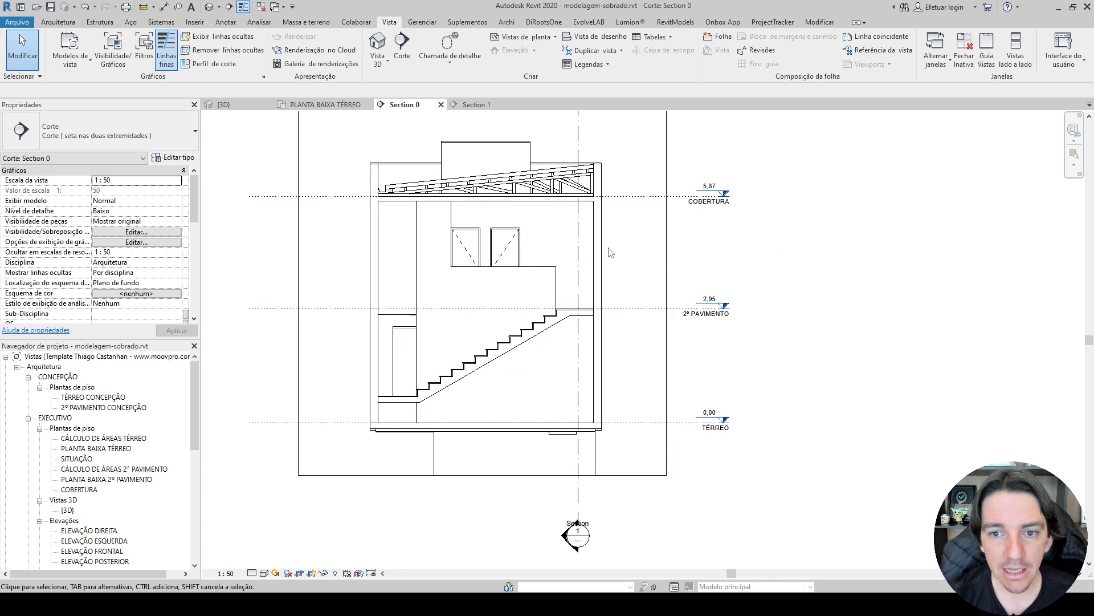
Hide the generic model element below the TÉRREO level in the Section 0 view.
click(438, 466)
scroll(481, 452, up, 3)
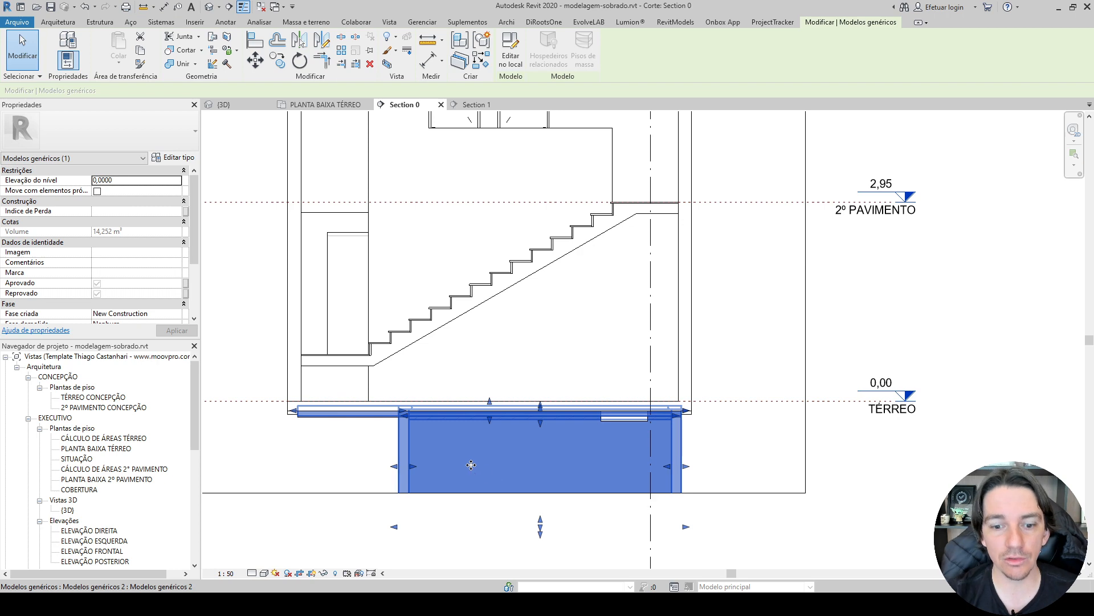
right_click(410, 437)
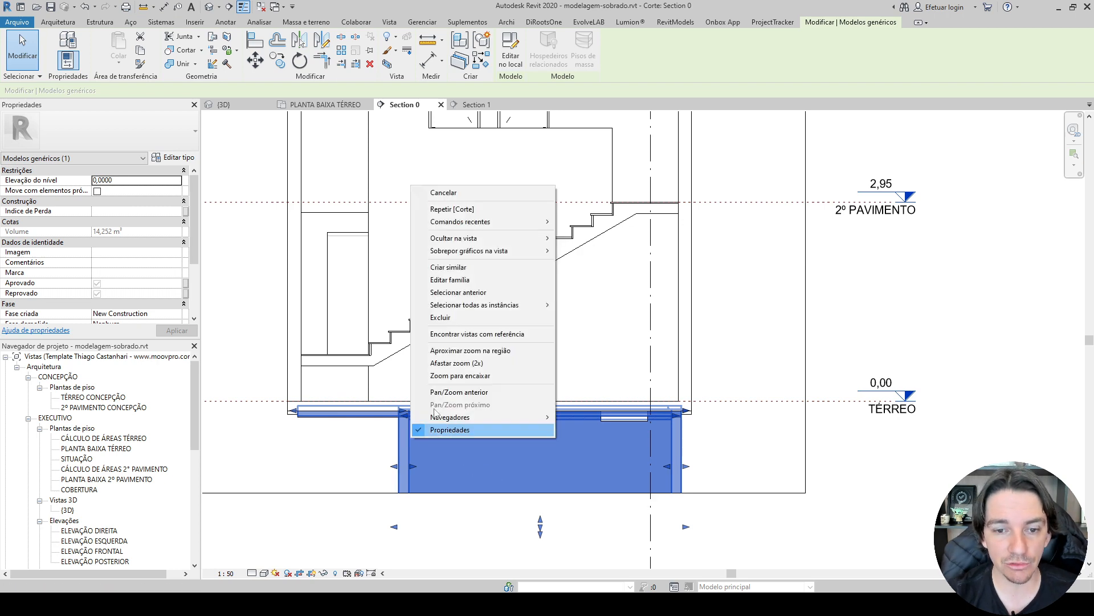
mouse_move(489, 238)
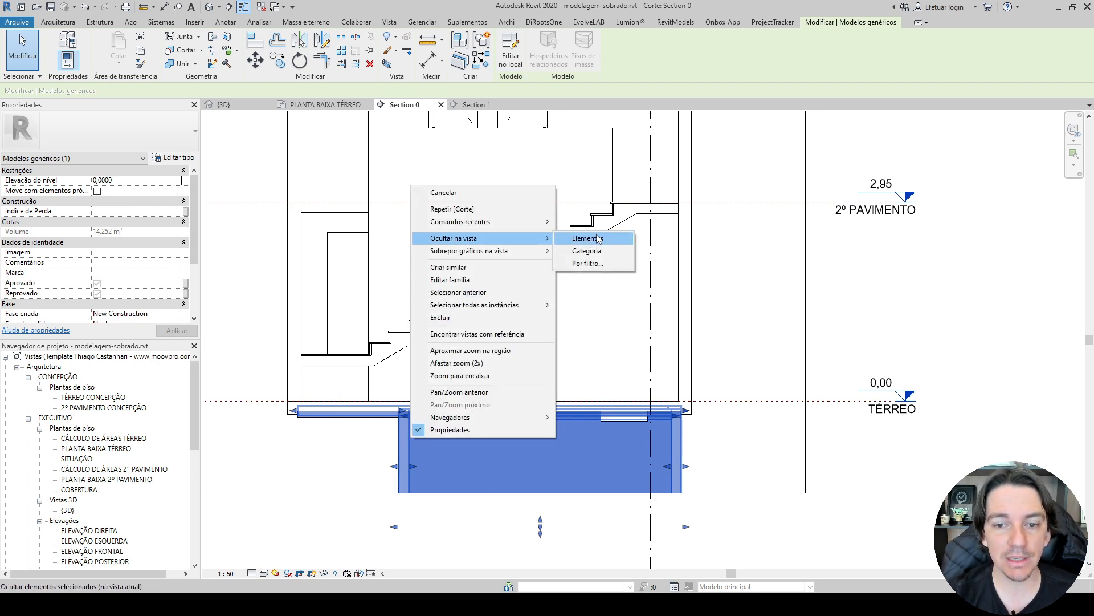
click(591, 240)
Hide the LAJE 15 CM 2 floor slab at the TÉRREO level in the Section 0 view.
click(346, 419)
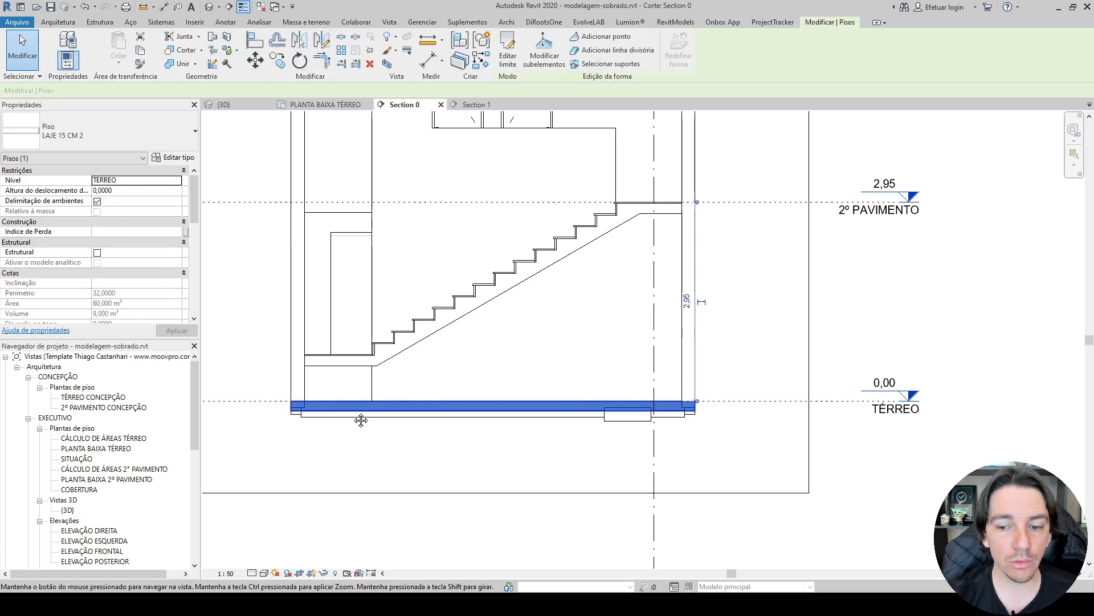
scroll(361, 415, up, 3)
right_click(413, 368)
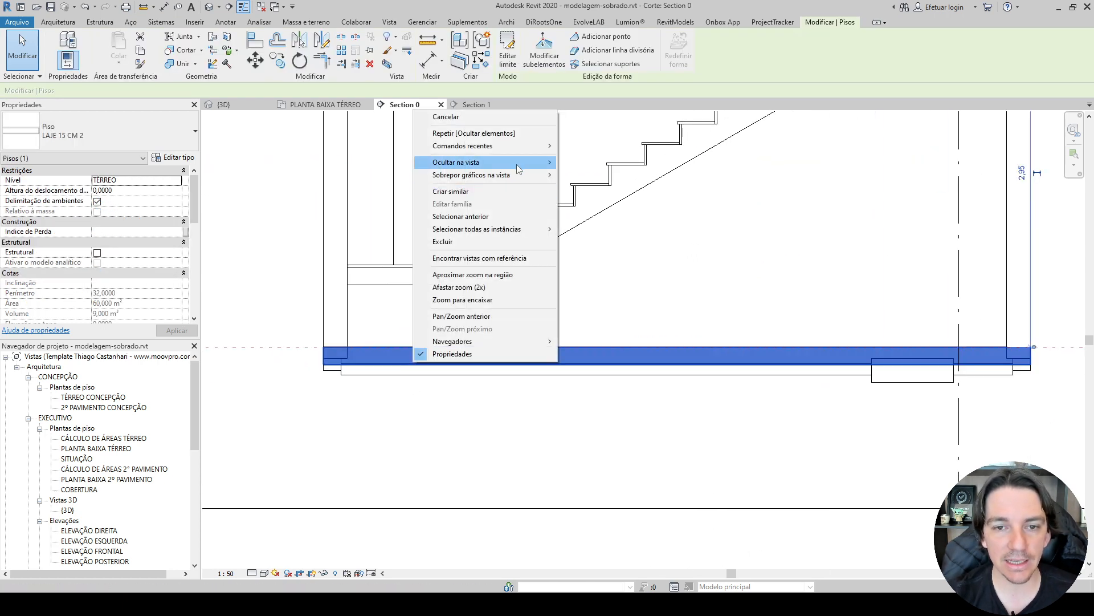
mouse_move(456, 162)
click(587, 163)
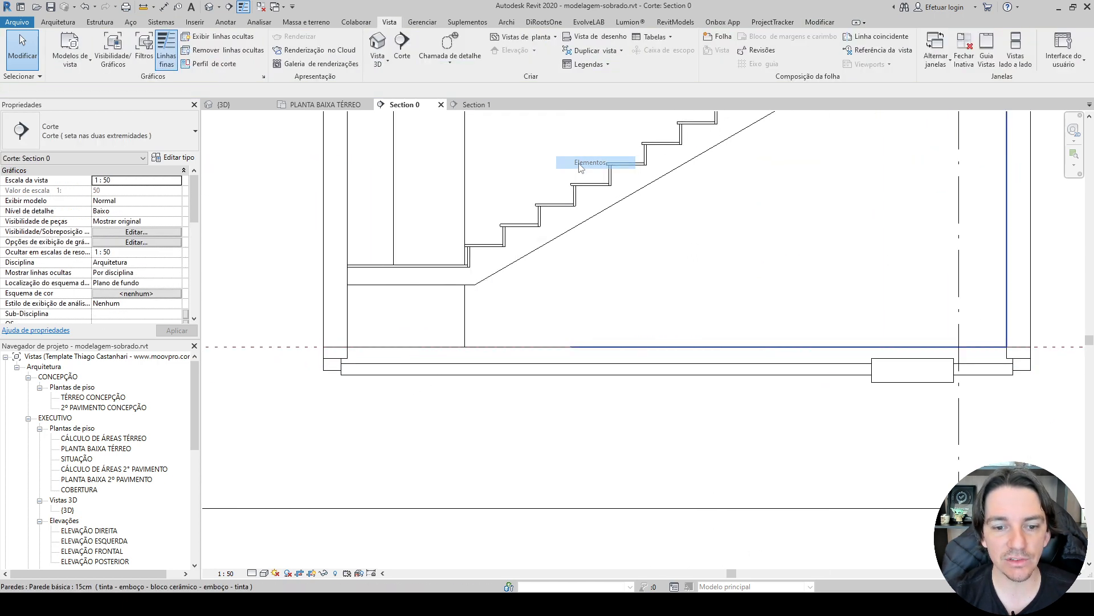
Hide the Concerto Aparente floor, the Grama floor and the two short 20 cm wall pieces at ground level in Section 0.
click(365, 369)
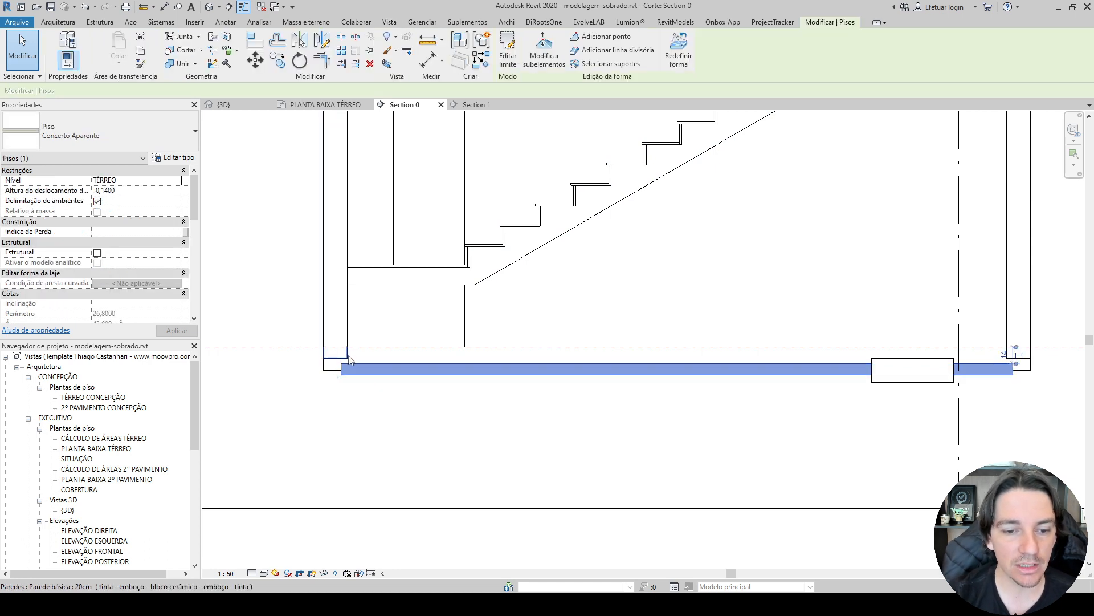
ctrl+click(347, 354)
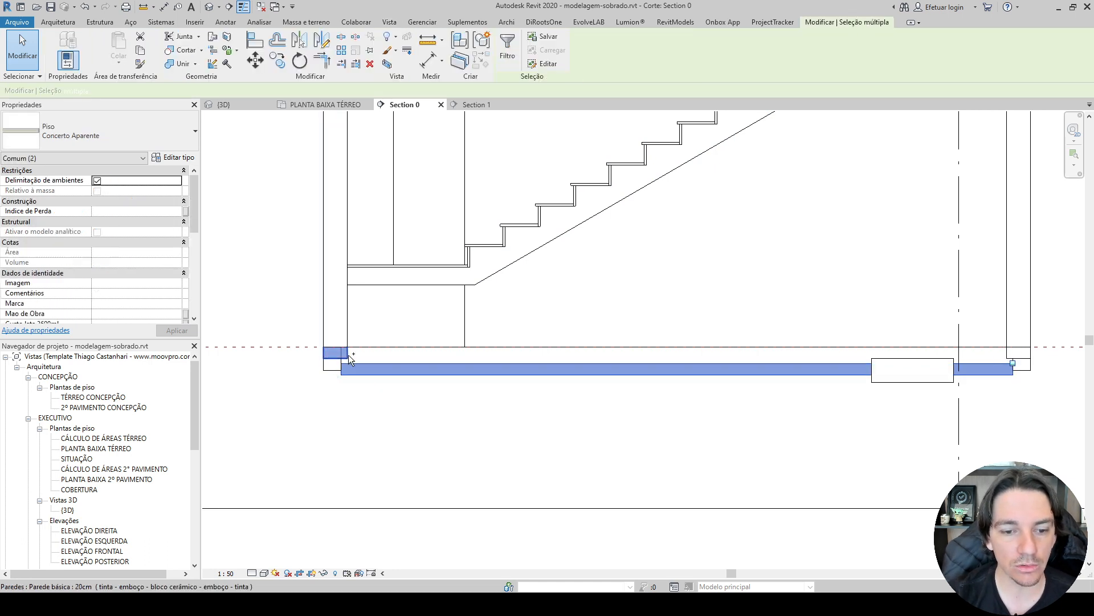
ctrl+click(882, 380)
middle_drag(884, 385, 713, 384)
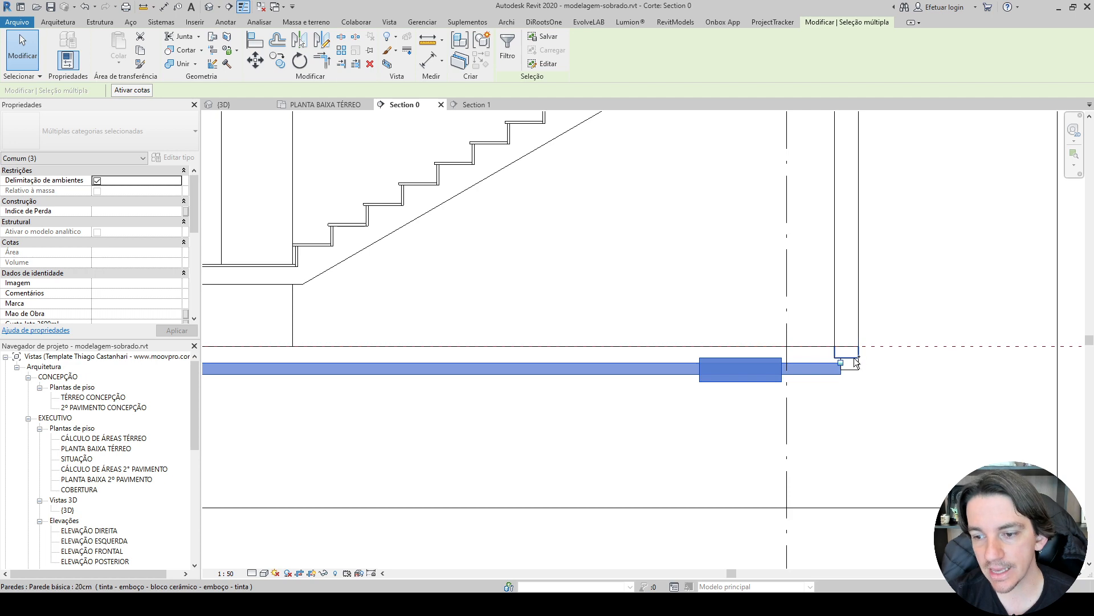
ctrl+click(855, 357)
right_click(855, 357)
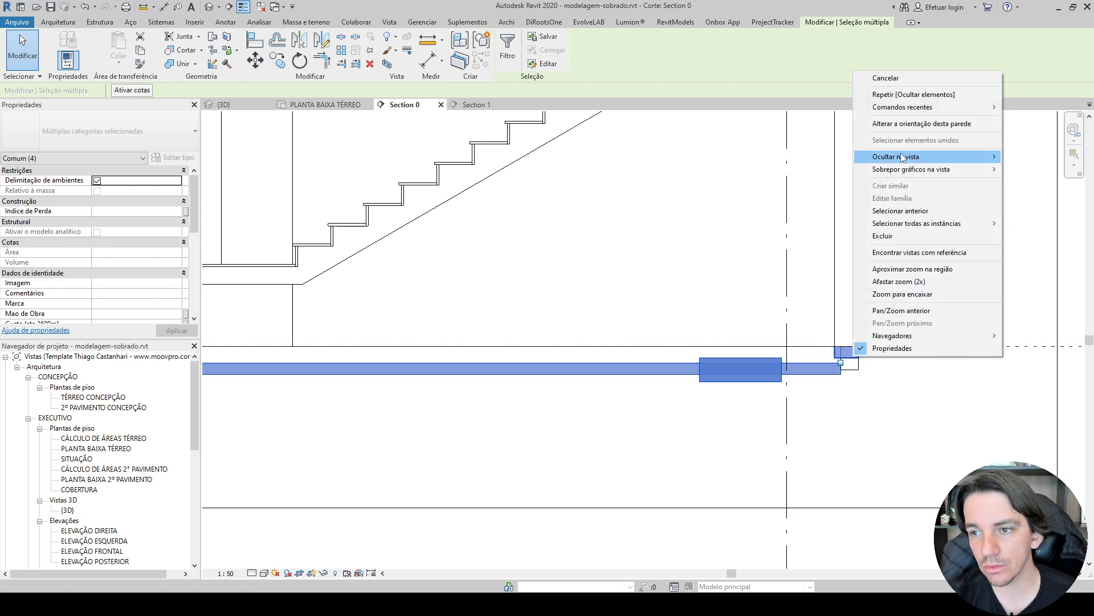
mouse_move(902, 158)
click(1023, 156)
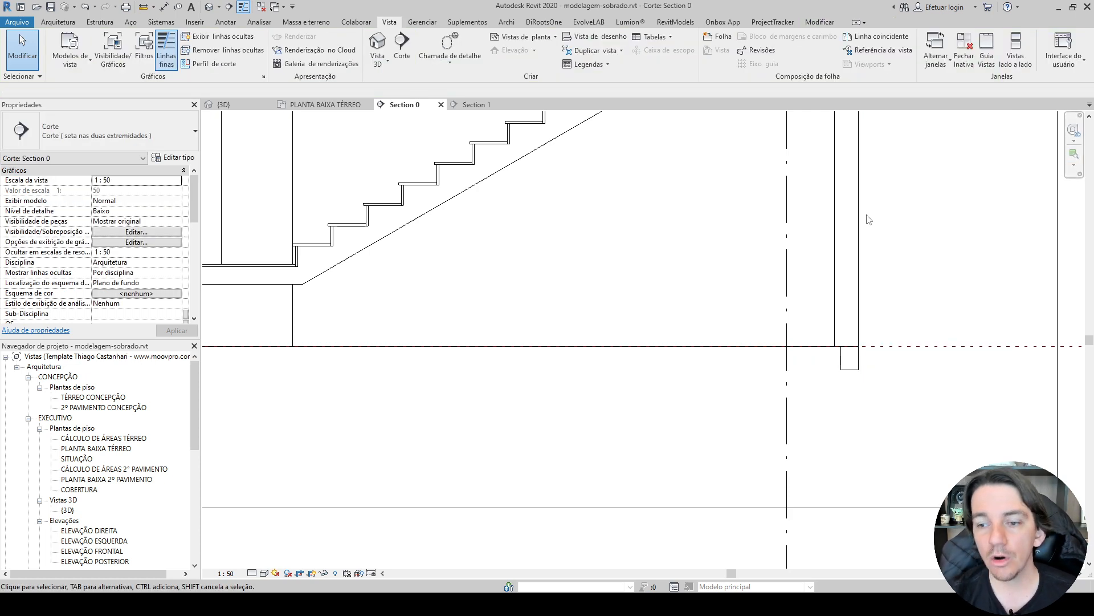
Hide the Section 1 cut line in the Section 0 view and check the cleaned-up section up to the roof.
scroll(741, 279, down, 4)
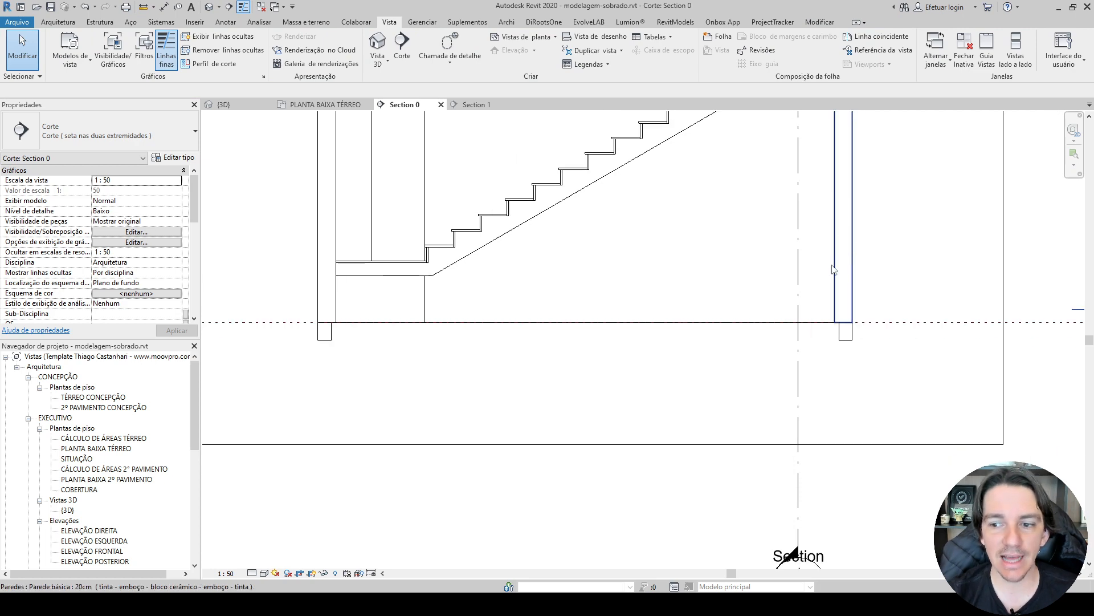
middle_drag(582, 342, 453, 409)
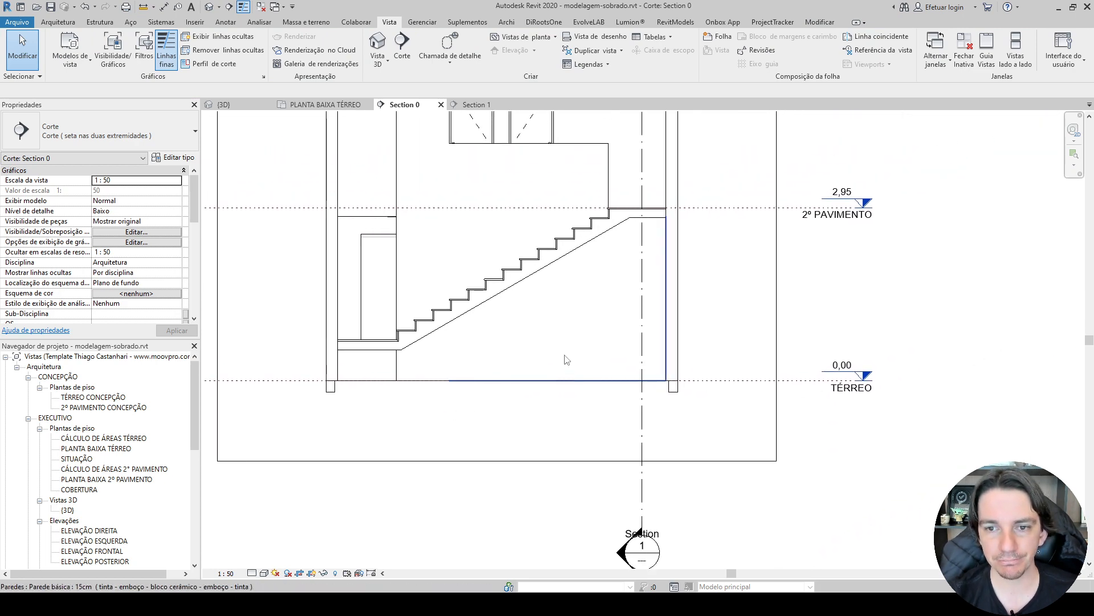
click(644, 423)
scroll(644, 421, up, 2)
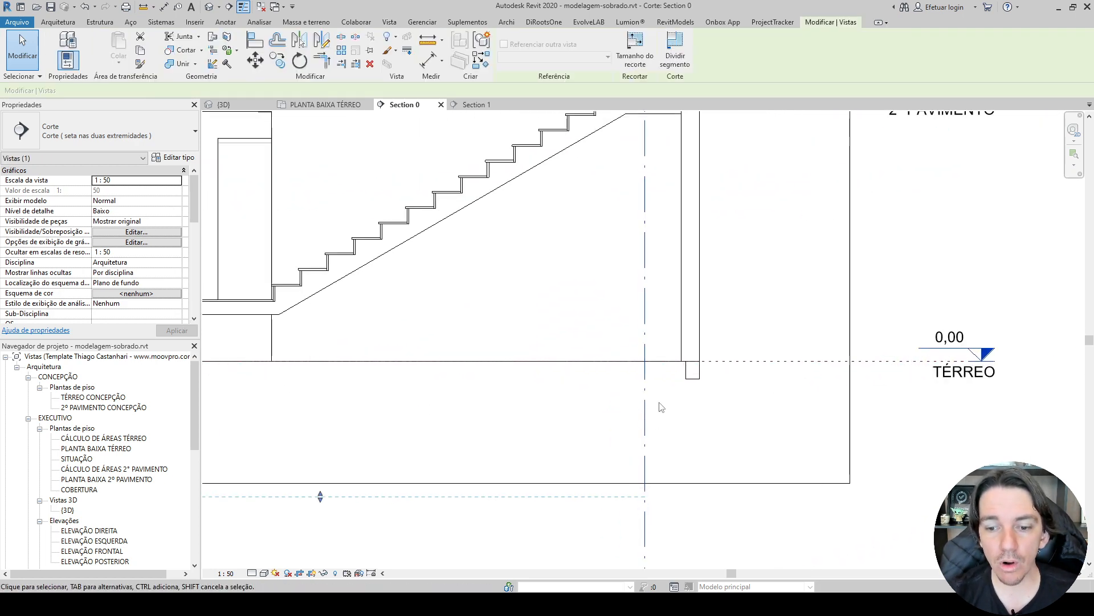
right_click(645, 406)
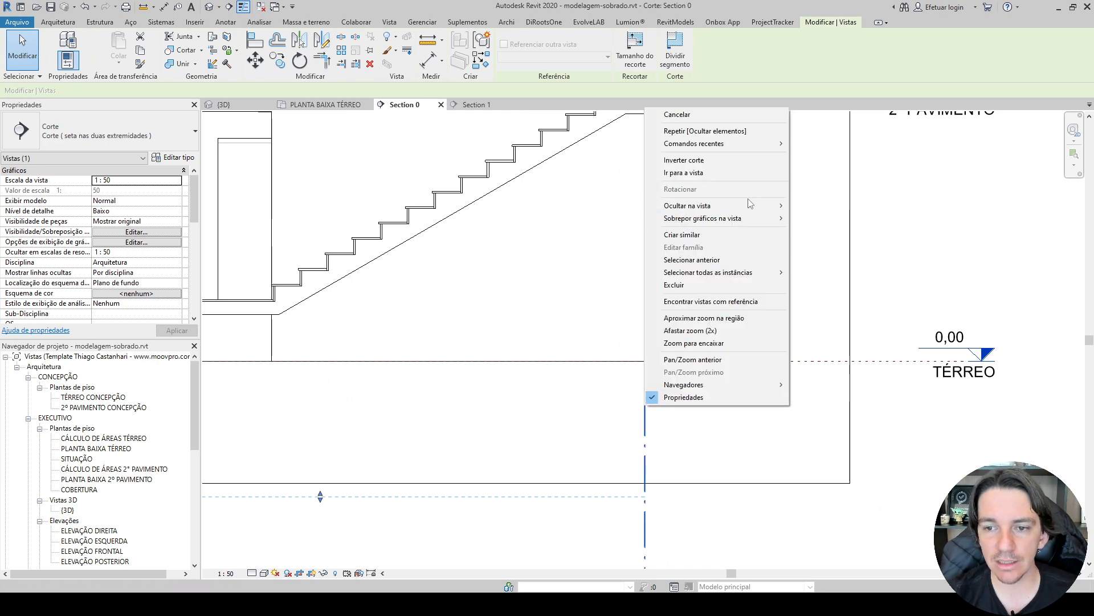
mouse_move(750, 205)
click(807, 205)
scroll(774, 351, down, 2)
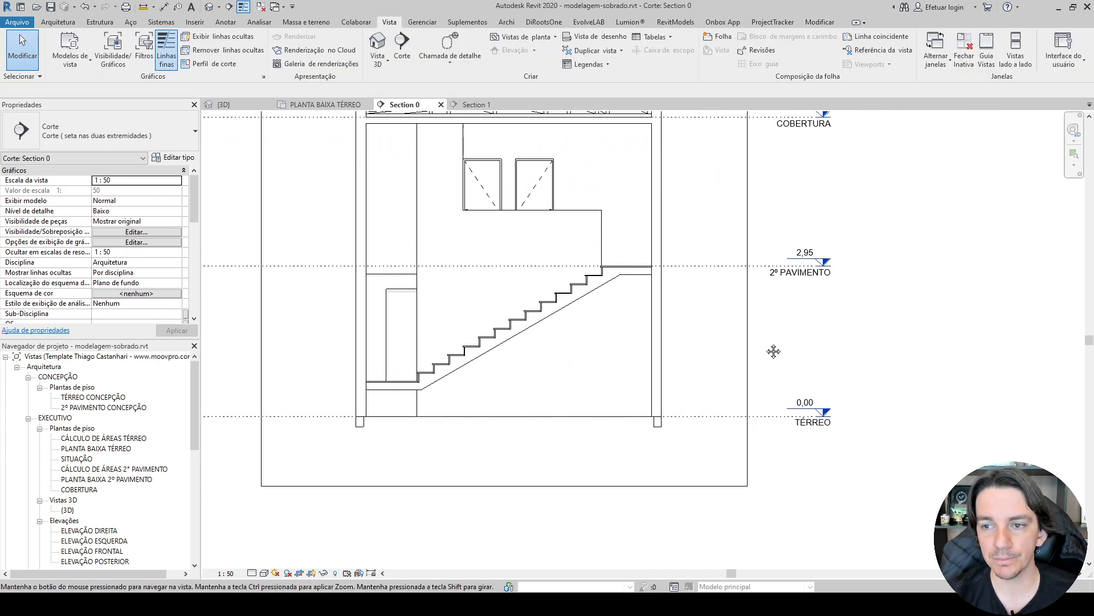
middle_drag(774, 351, 764, 357)
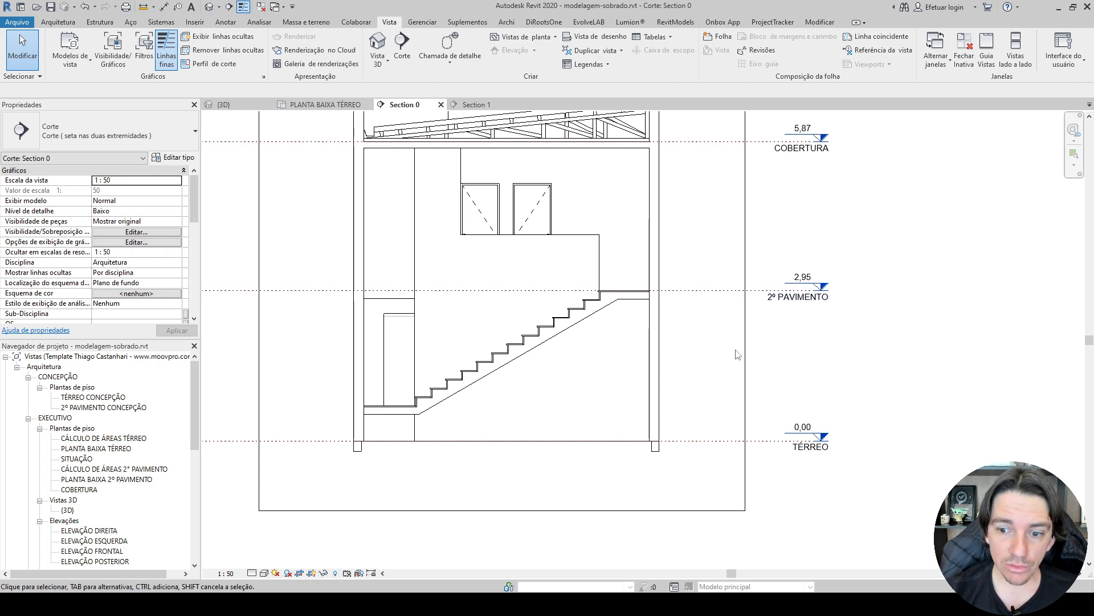
middle_drag(720, 164, 717, 226)
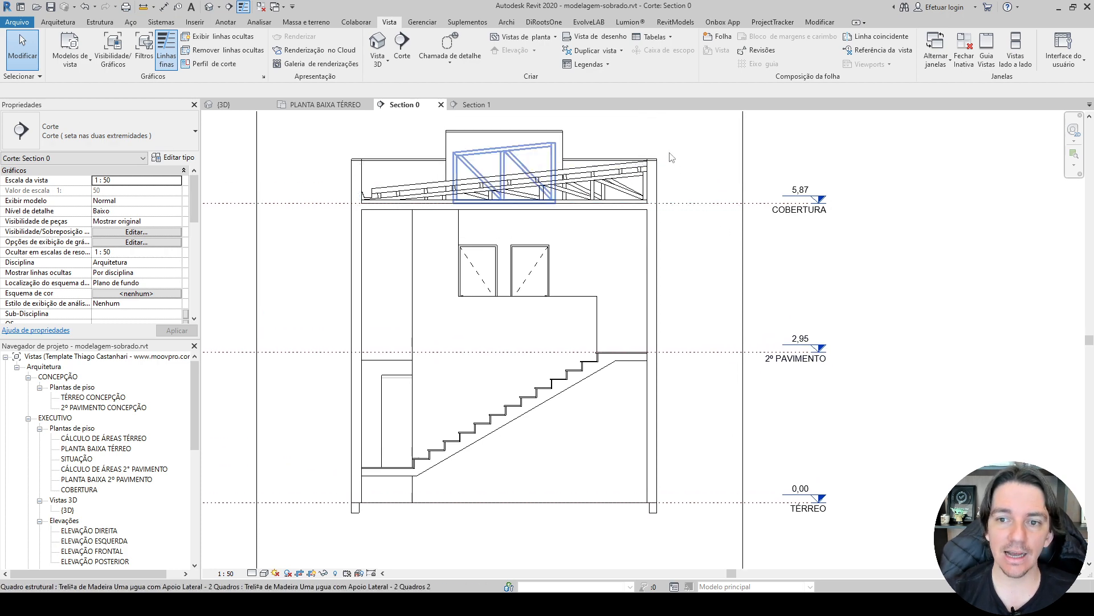
scroll(587, 144, up, 1)
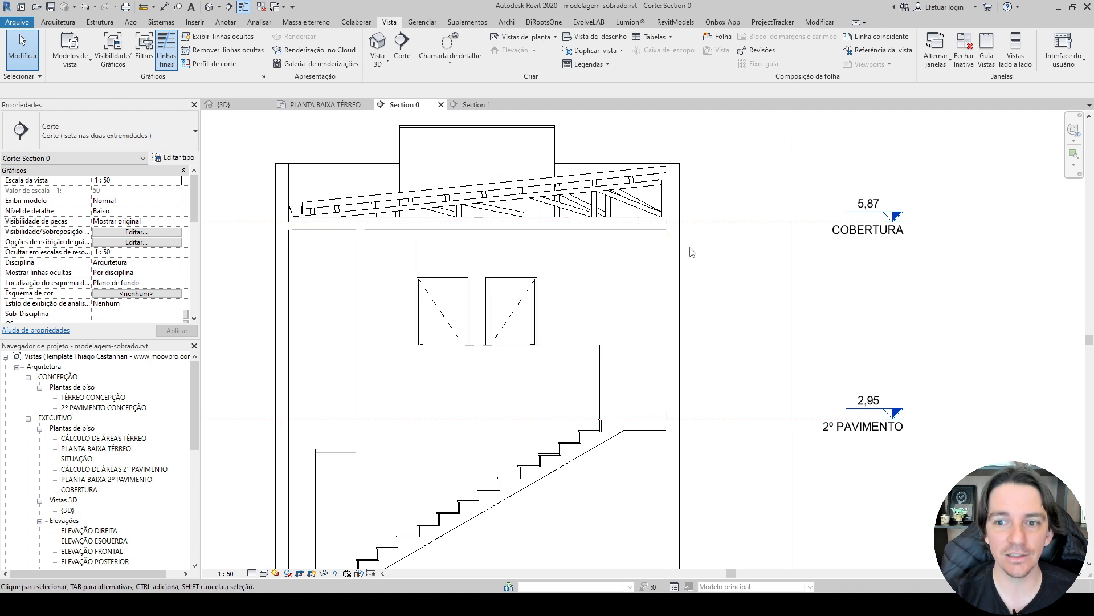
scroll(692, 252, down, 2)
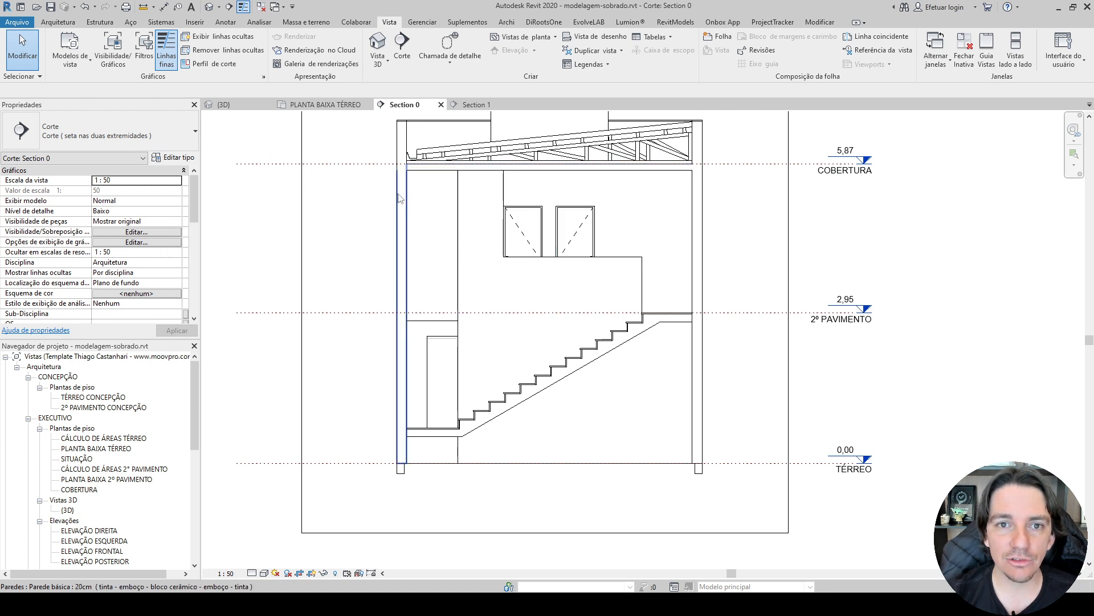
middle_drag(399, 198, 378, 224)
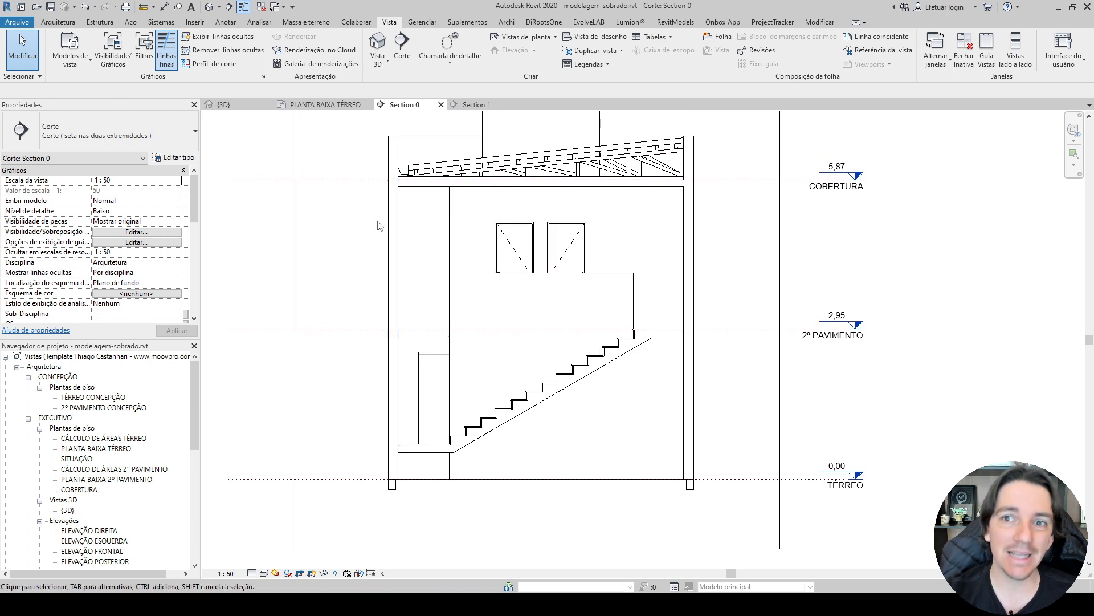
Switch to the 3D view, turn the house to face the front and open the Revit Models plugin's family library.
click(676, 22)
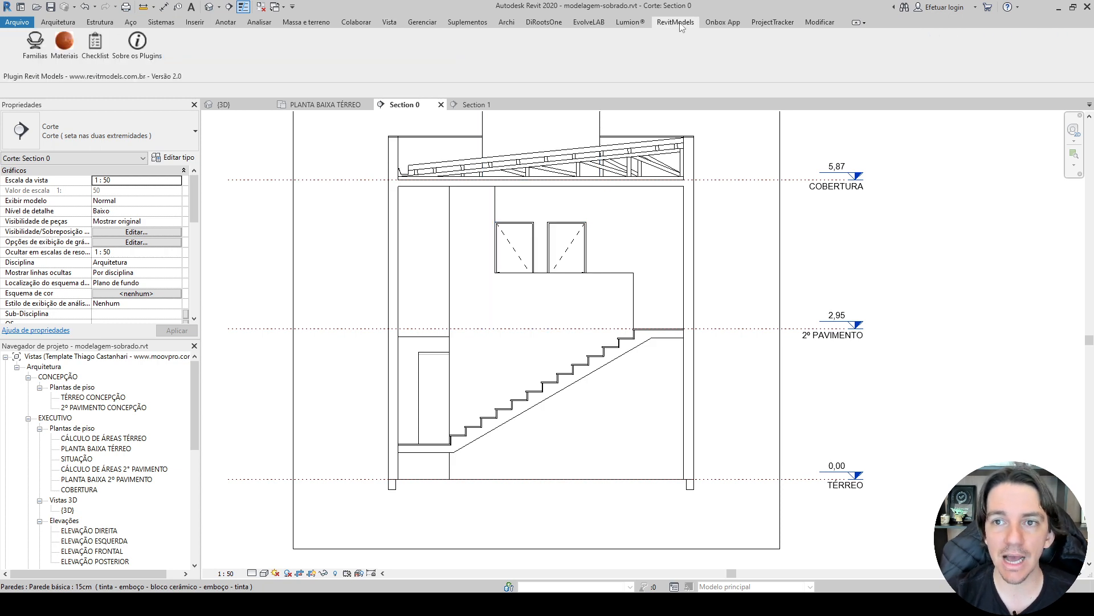
click(35, 44)
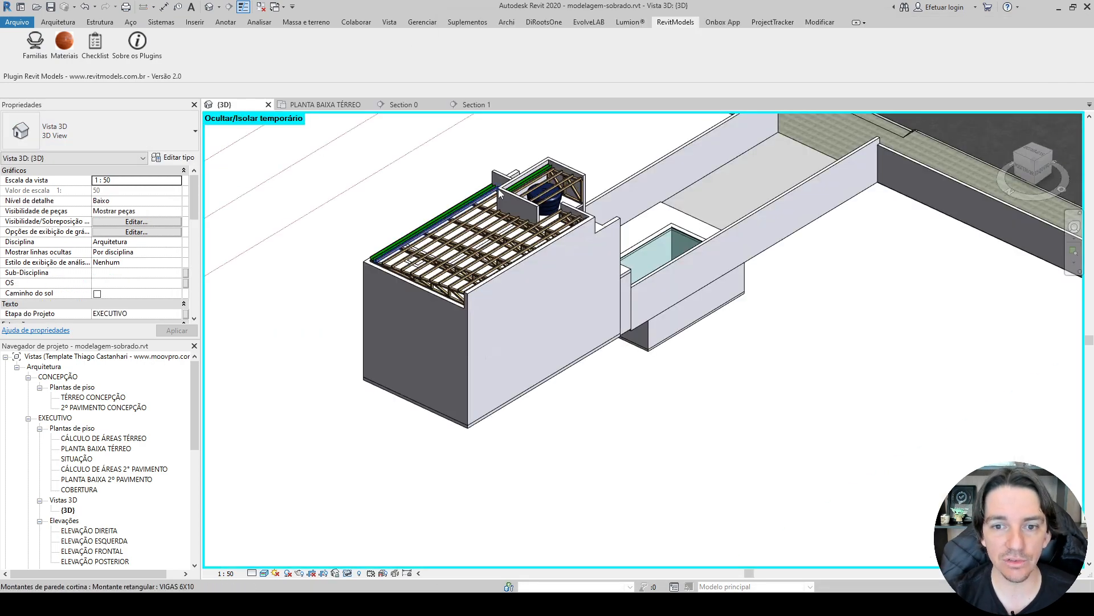
shift+middle_drag(499, 189, 387, 271)
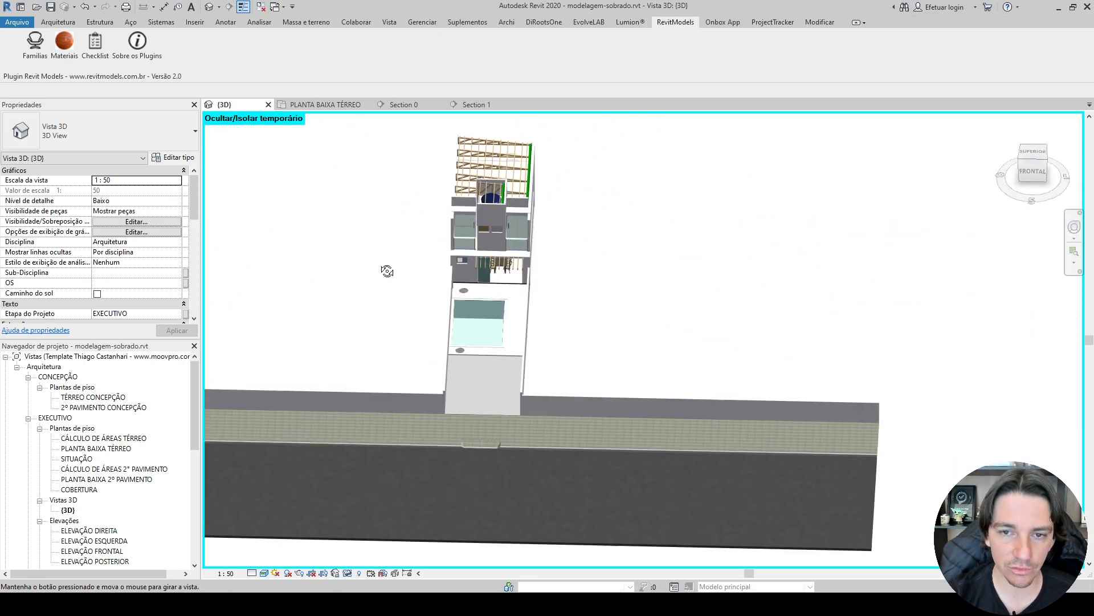
click(36, 49)
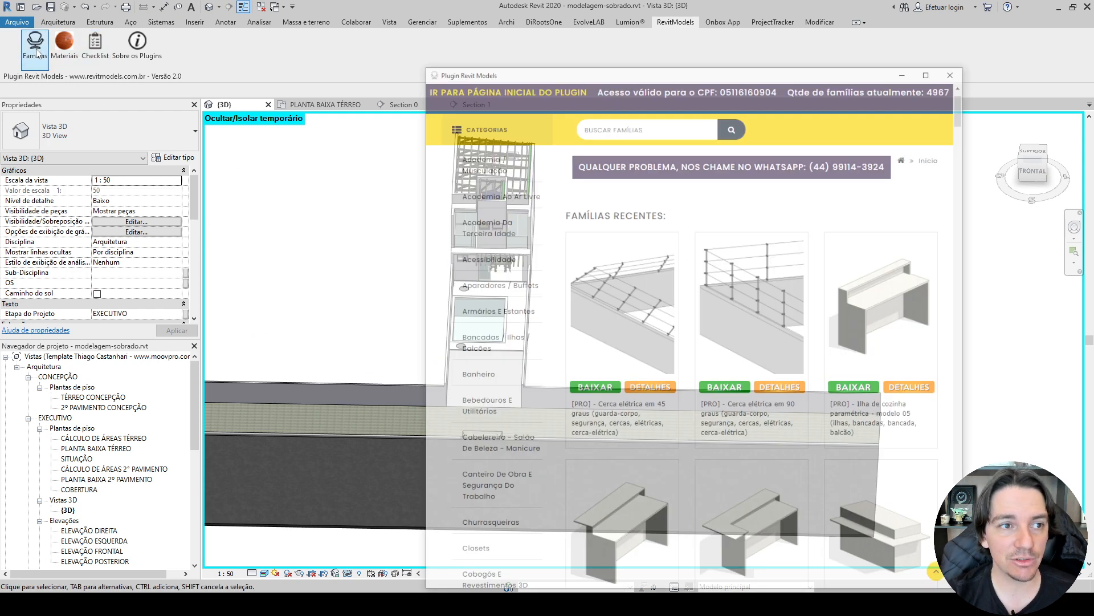
Browse the recent families in the Revit Models library, from kitchen islands and doors through stone countertops to light fixtures.
scroll(691, 318, up, 1)
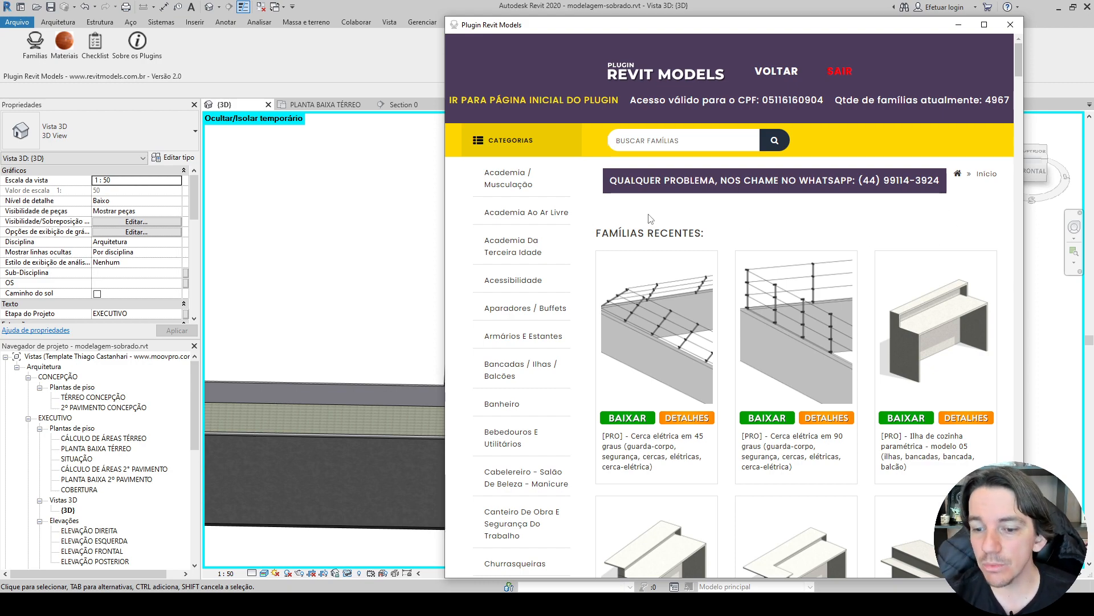
scroll(707, 228, down, 10)
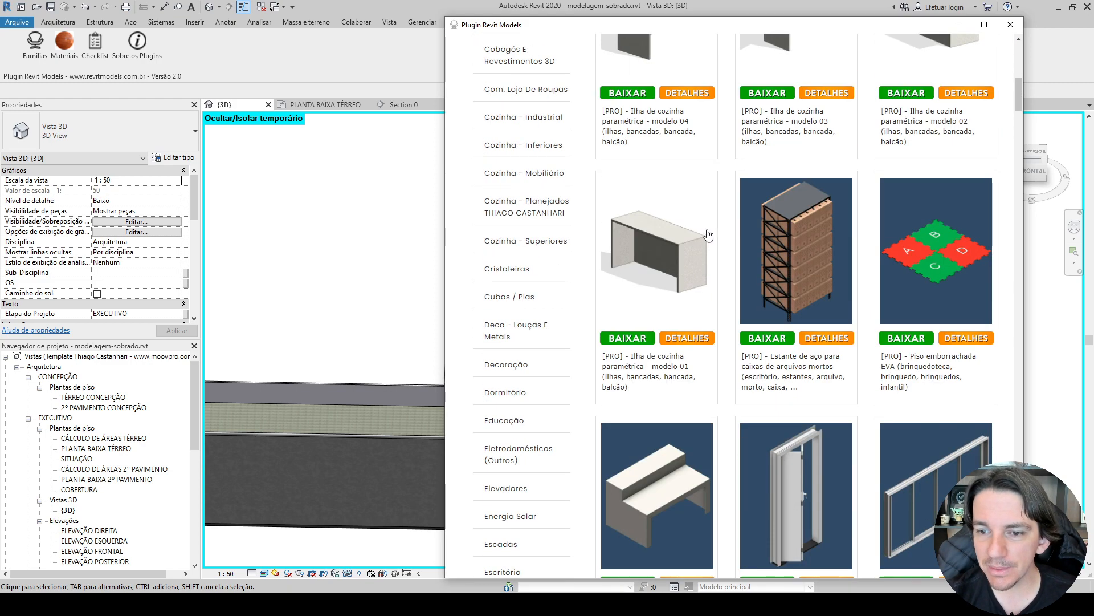
scroll(707, 228, up, 10)
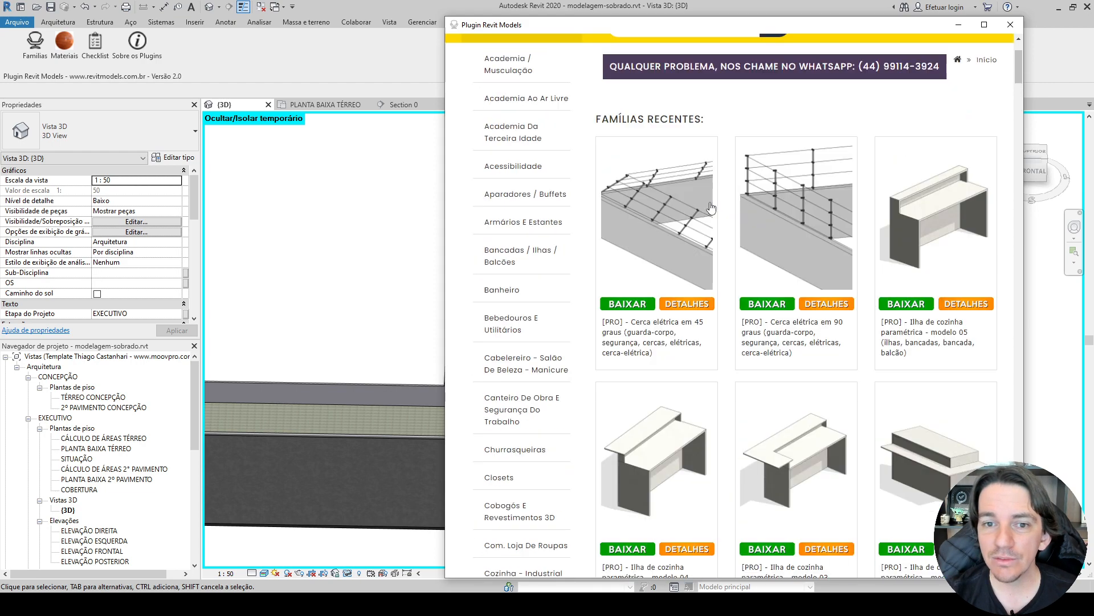
scroll(711, 208, up, 1)
scroll(453, 231, down, 2)
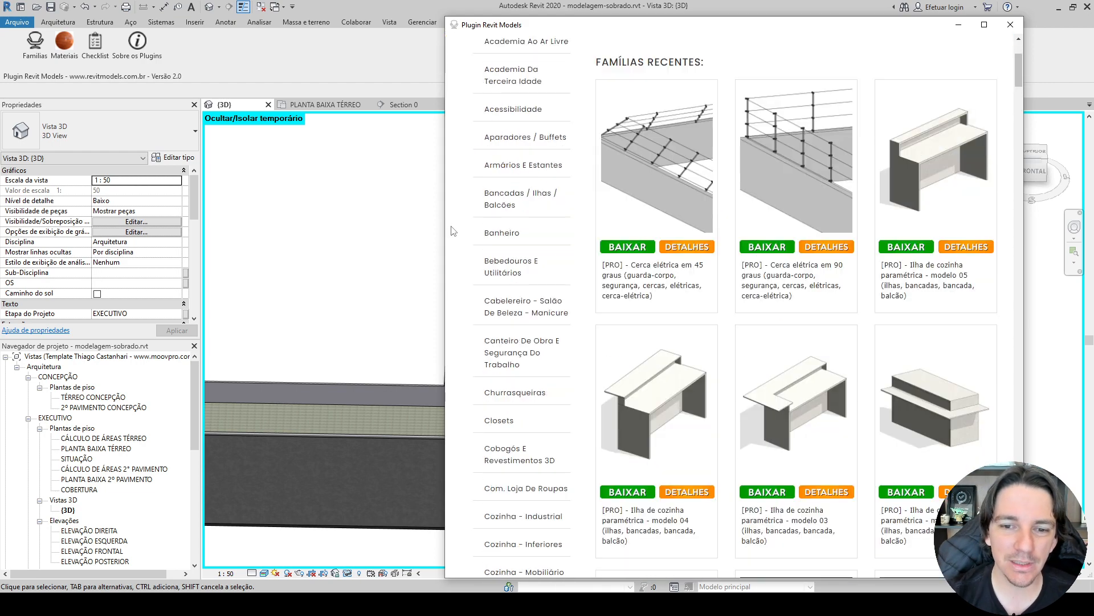
scroll(451, 217, down, 3)
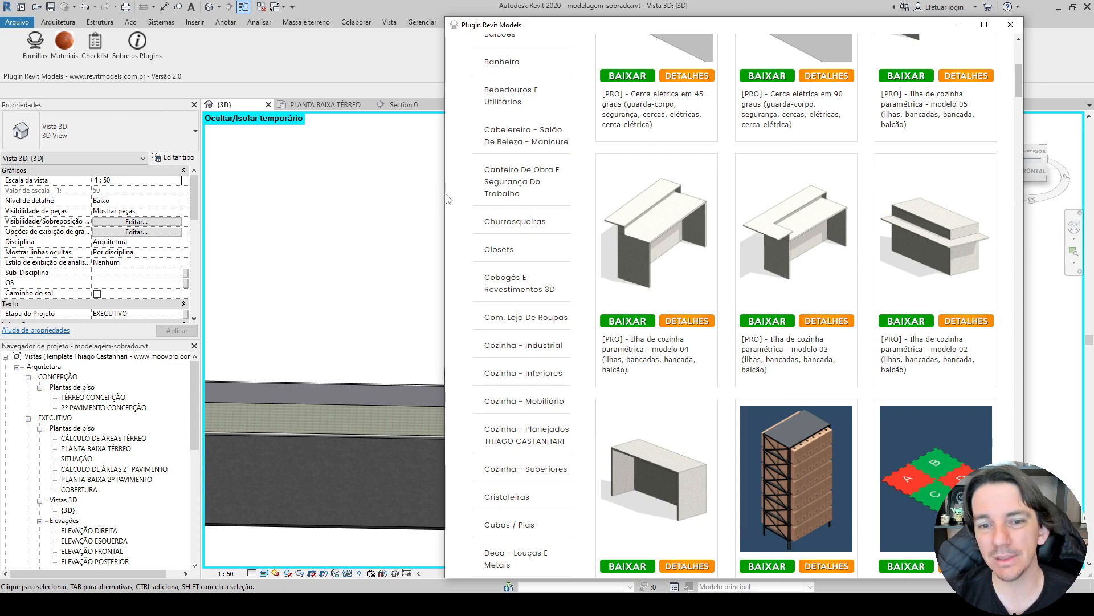
scroll(446, 231, down, 3)
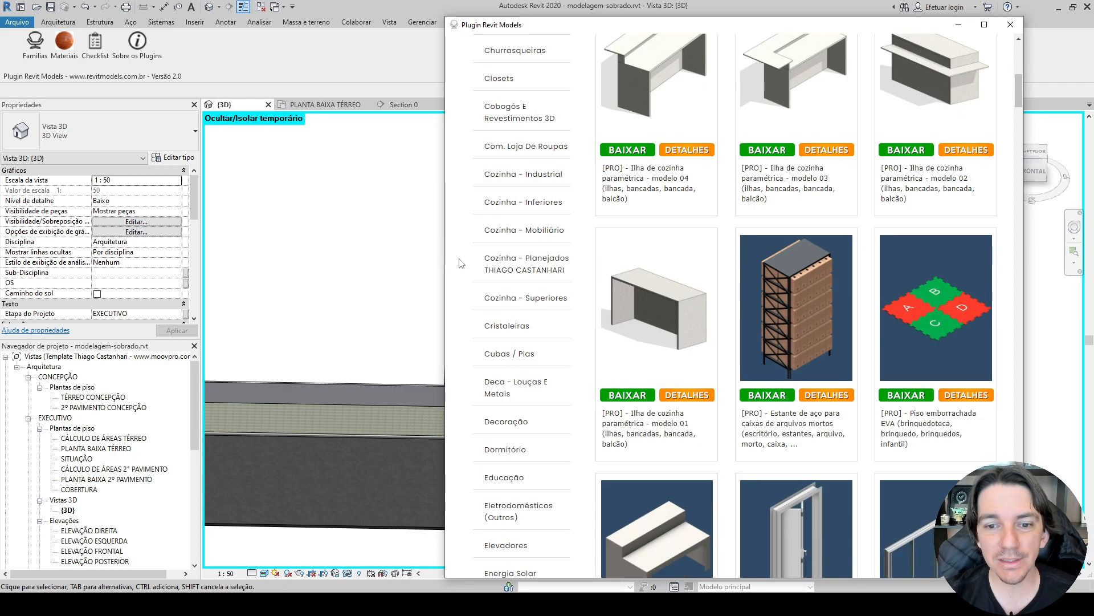
scroll(456, 268, down, 4)
scroll(456, 268, down, 20)
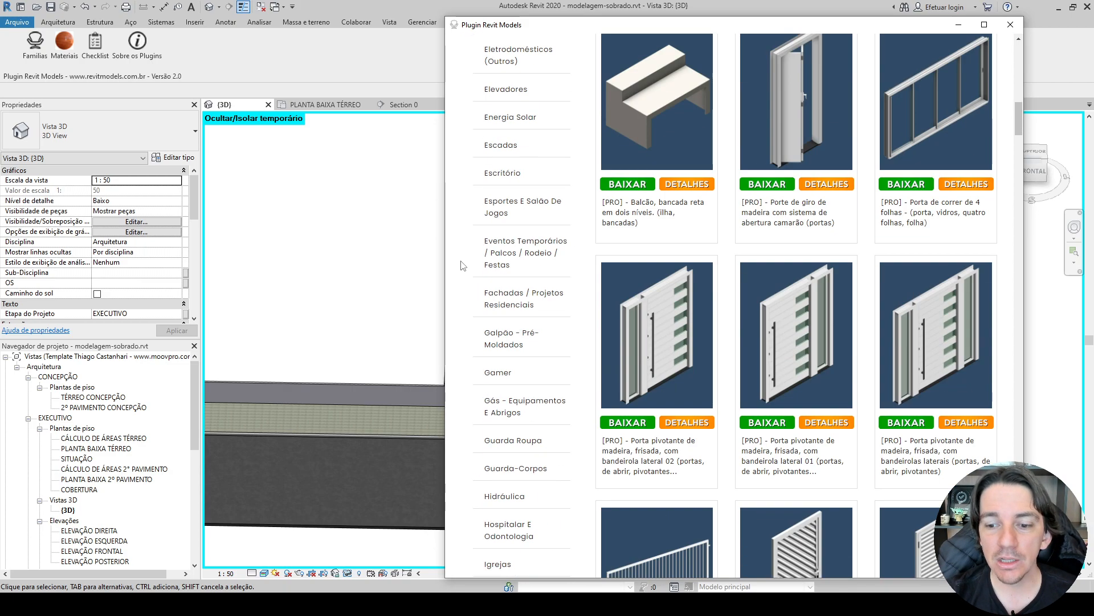
scroll(607, 242, down, 15)
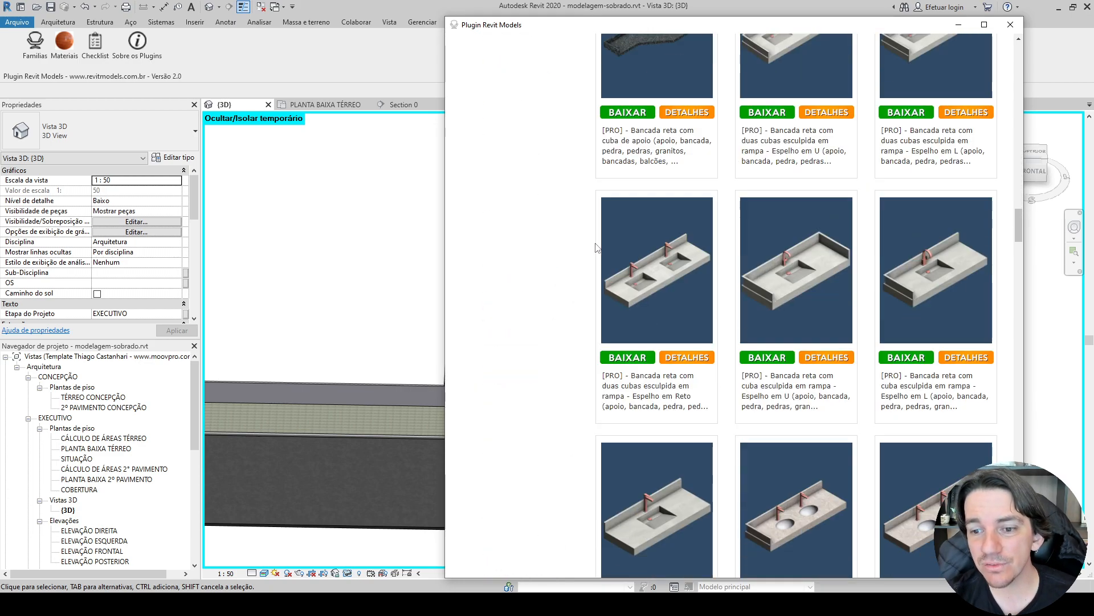
scroll(595, 239, down, 15)
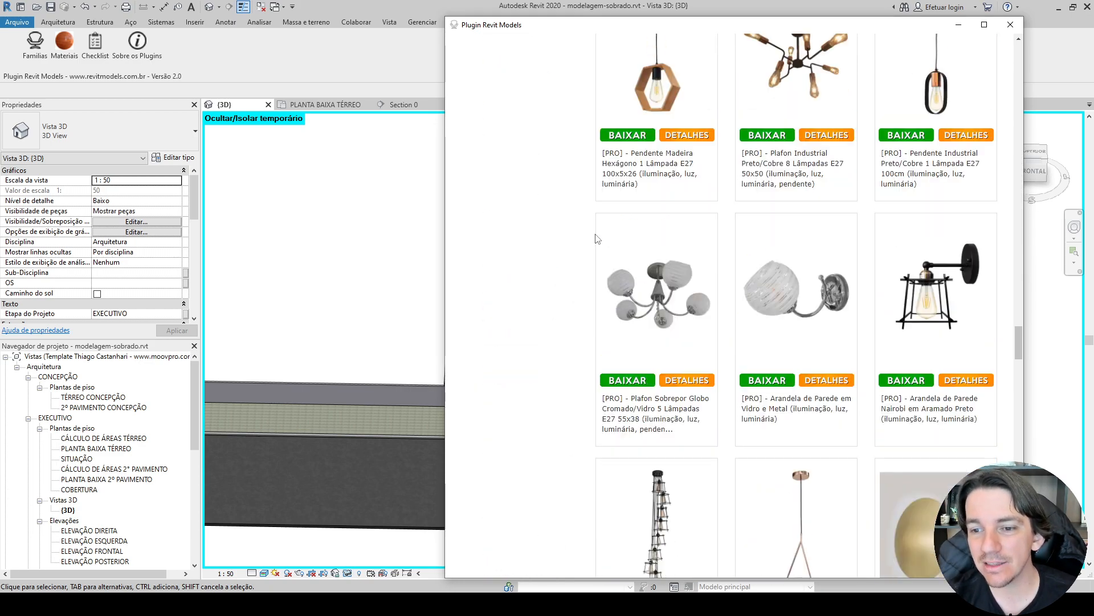
scroll(658, 229, up, 10)
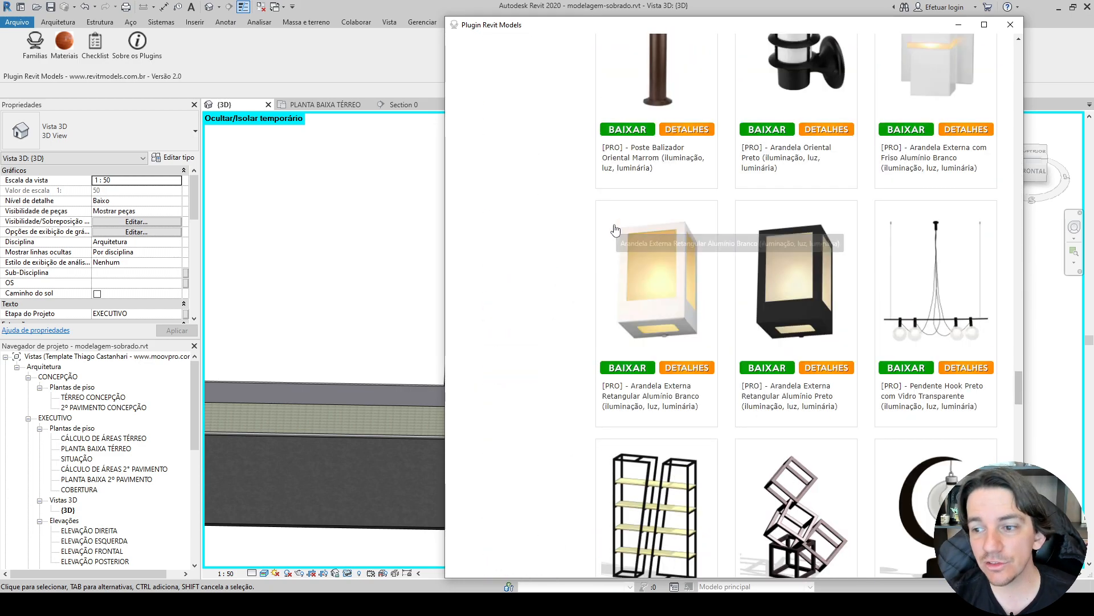
scroll(600, 234, down, 10)
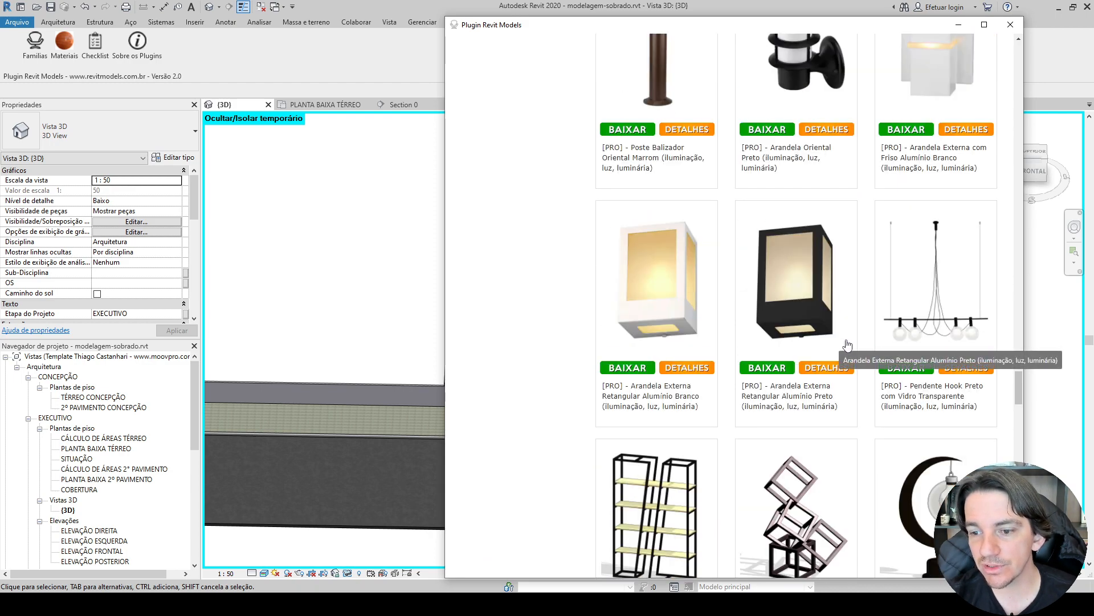
Download the Pendente Hook Preto com Vidro Transparente family and place one under the LAJE 15 CM slab near the ground-floor window.
click(915, 368)
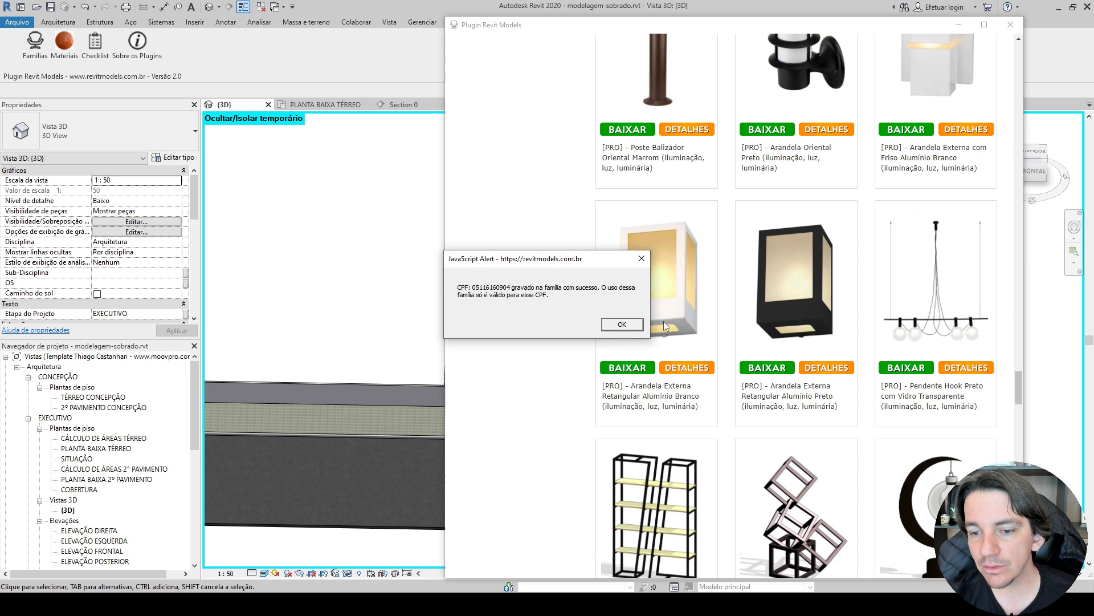
click(622, 324)
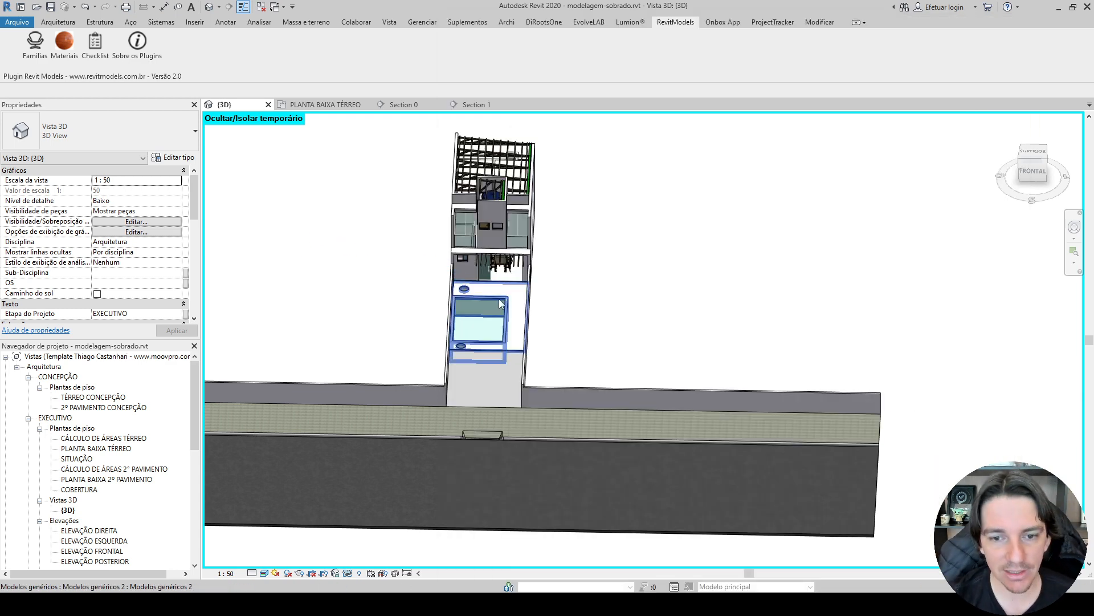
scroll(491, 292, up, 5)
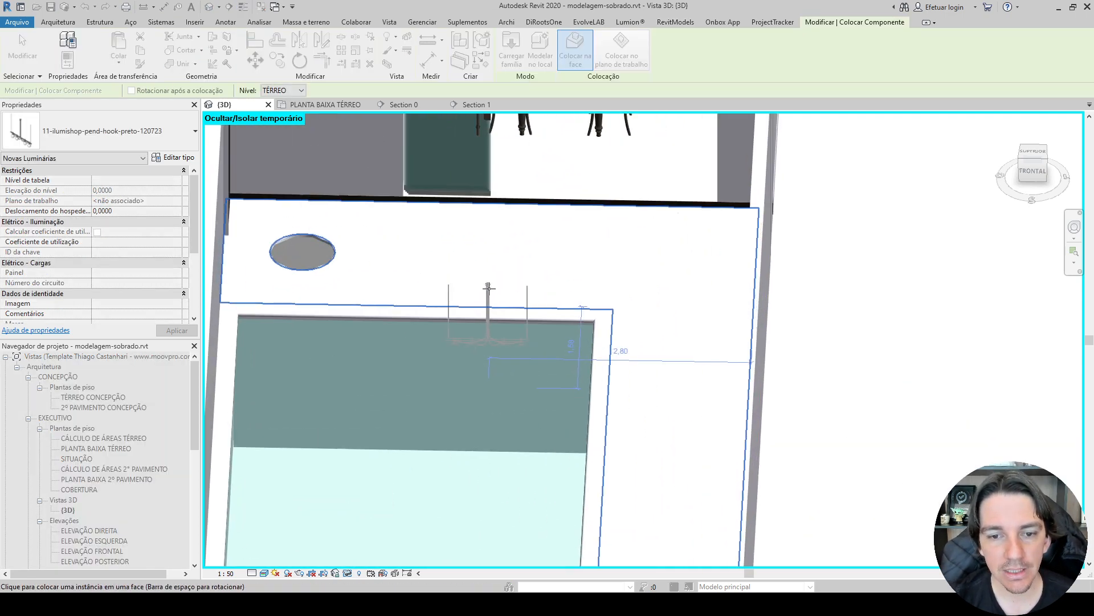
middle_drag(489, 288, 506, 413)
shift+middle_drag(507, 414, 537, 452)
scroll(501, 346, down, 3)
shift+middle_drag(536, 452, 534, 364)
scroll(436, 233, up, 3)
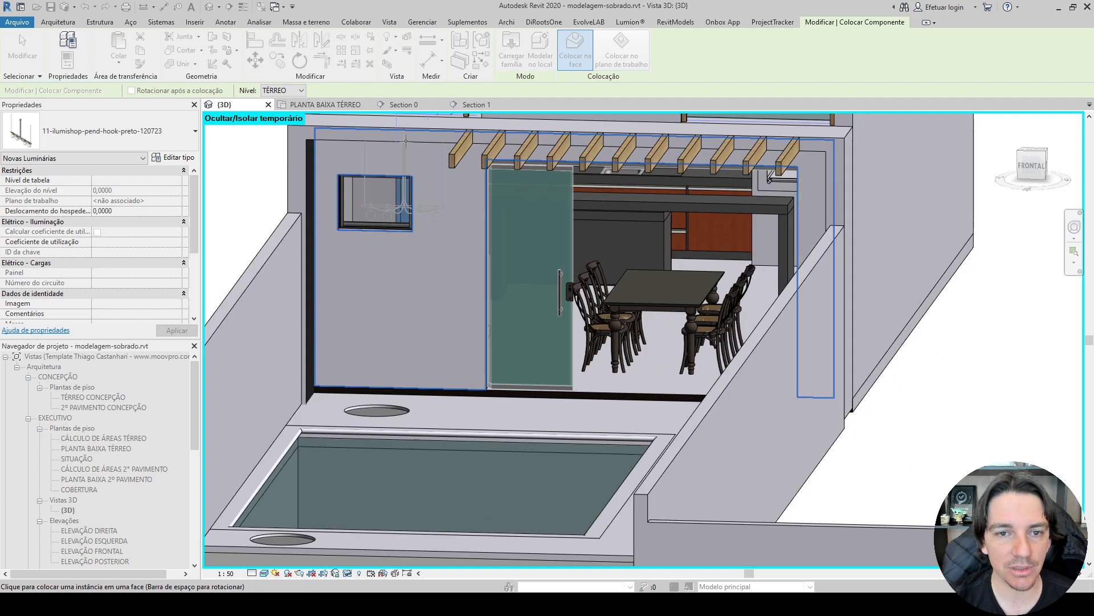
click(408, 142)
key(Escape)
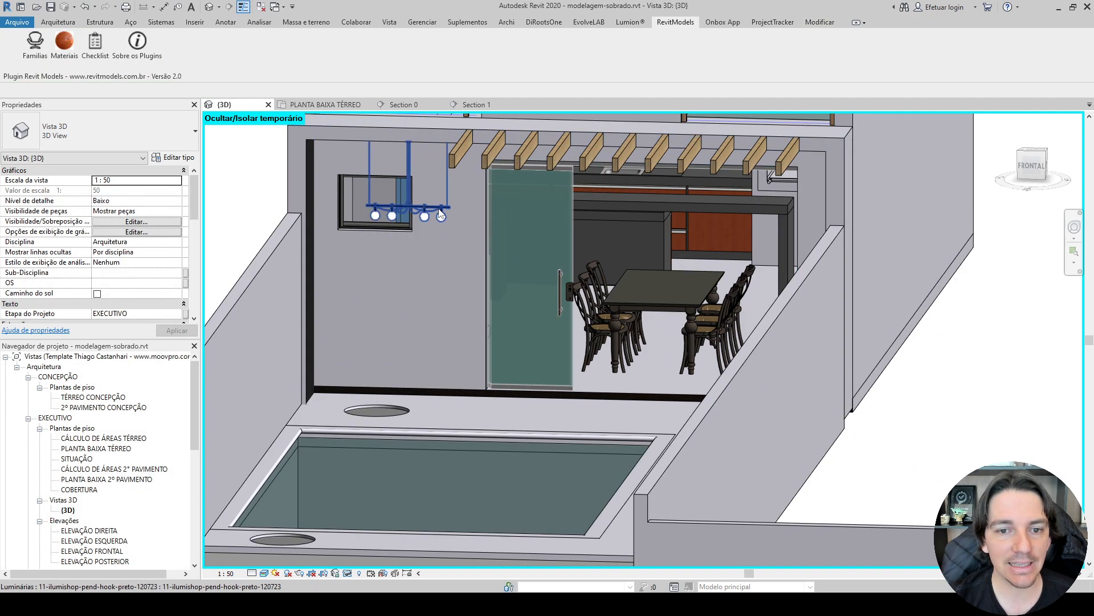
Examine the placed pendant luminaire up close and review its type properties, including materials, dimensions and photometric parameters.
click(441, 214)
scroll(411, 223, up, 5)
key(Escape)
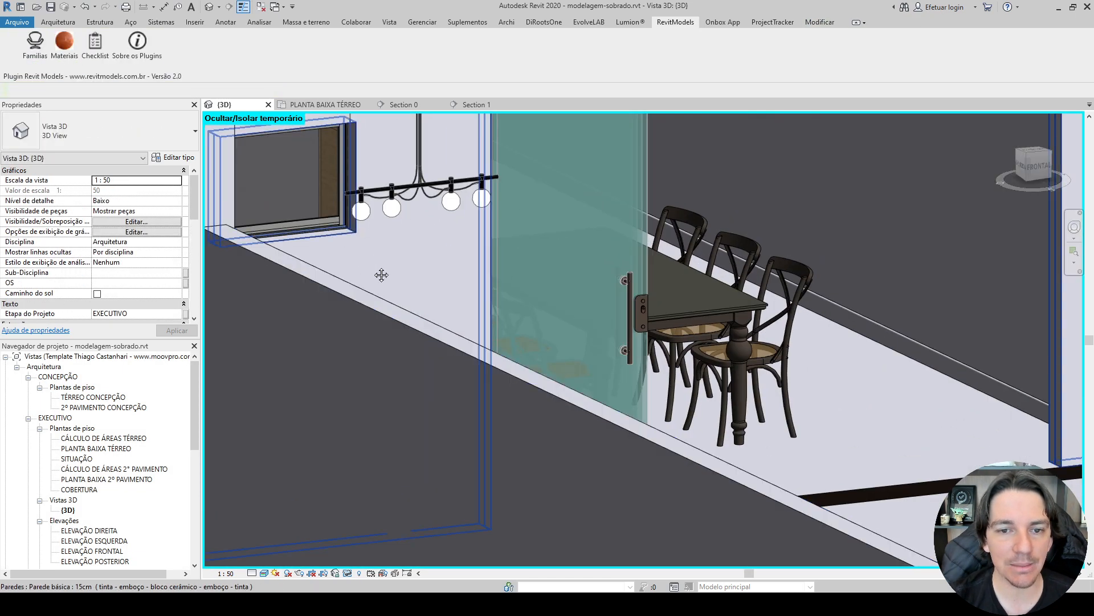
shift+middle_drag(381, 274, 333, 399)
click(579, 365)
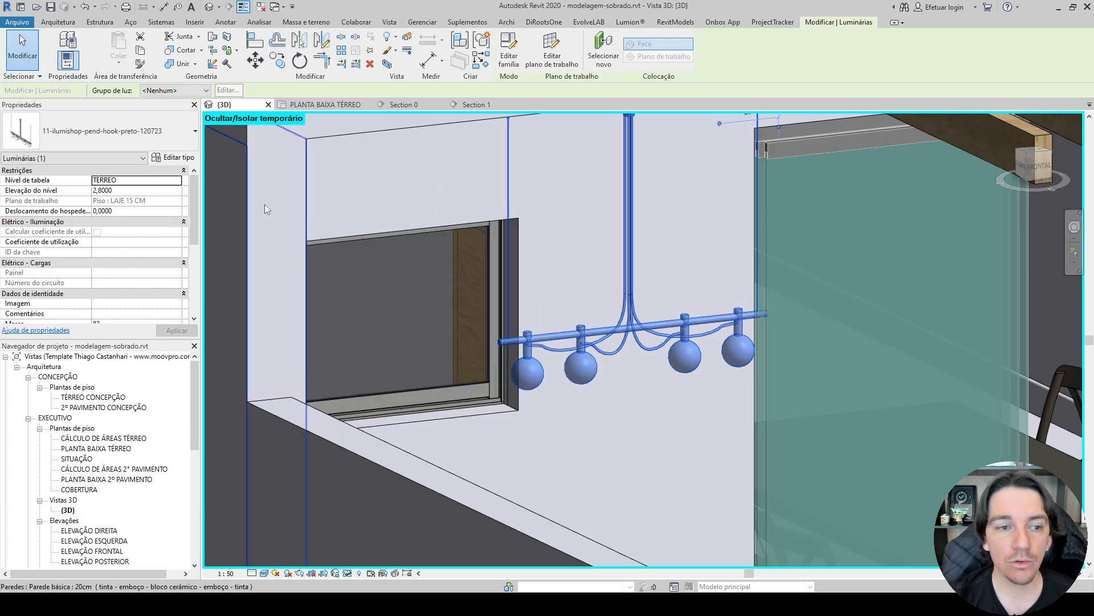
click(178, 157)
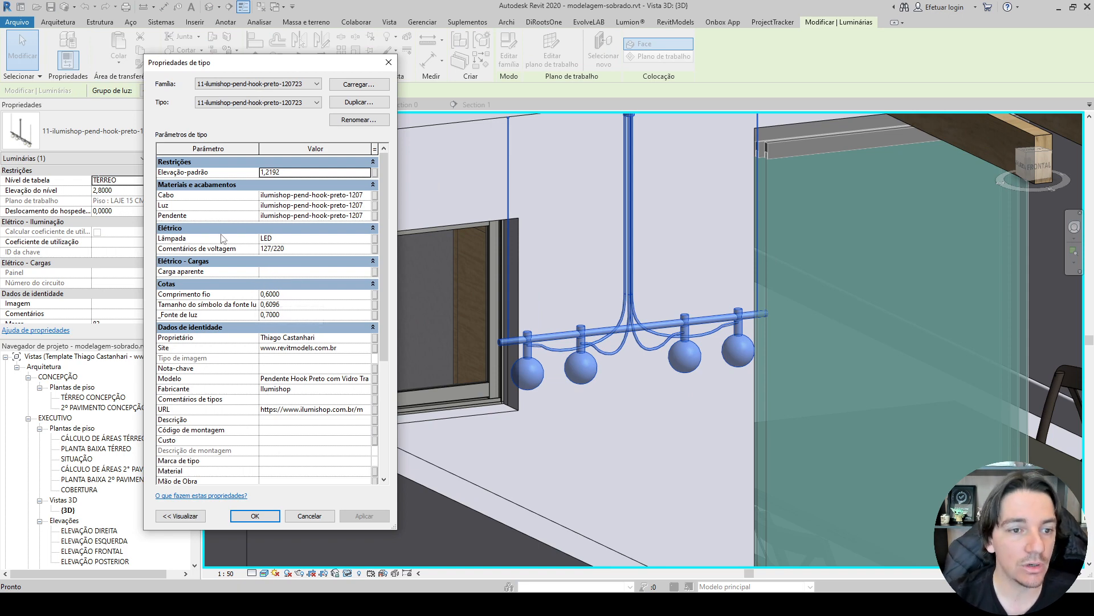
scroll(270, 355, down, 5)
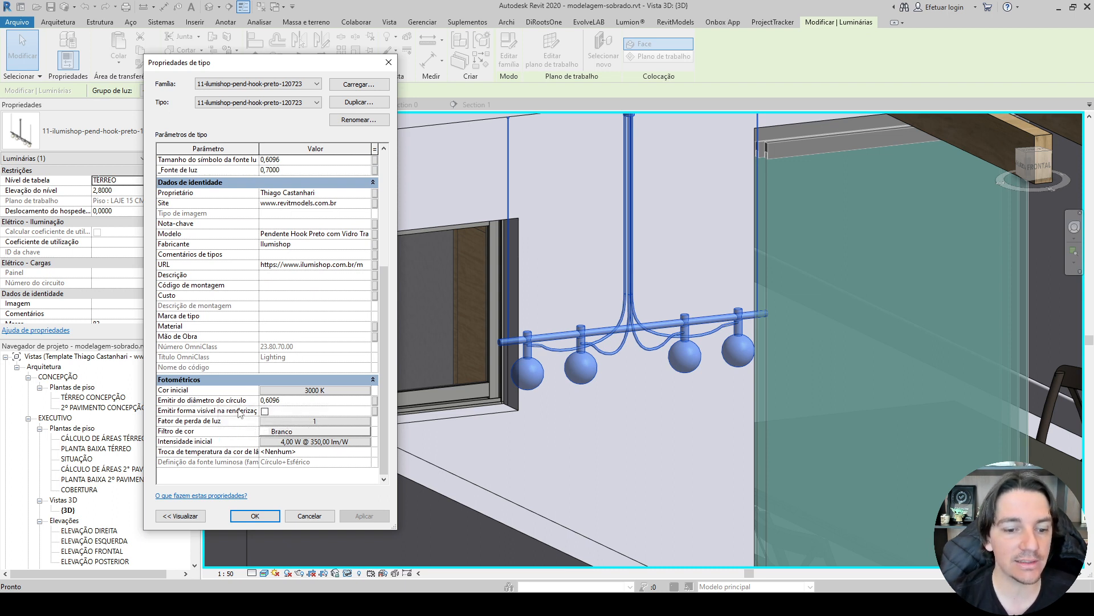
click(309, 518)
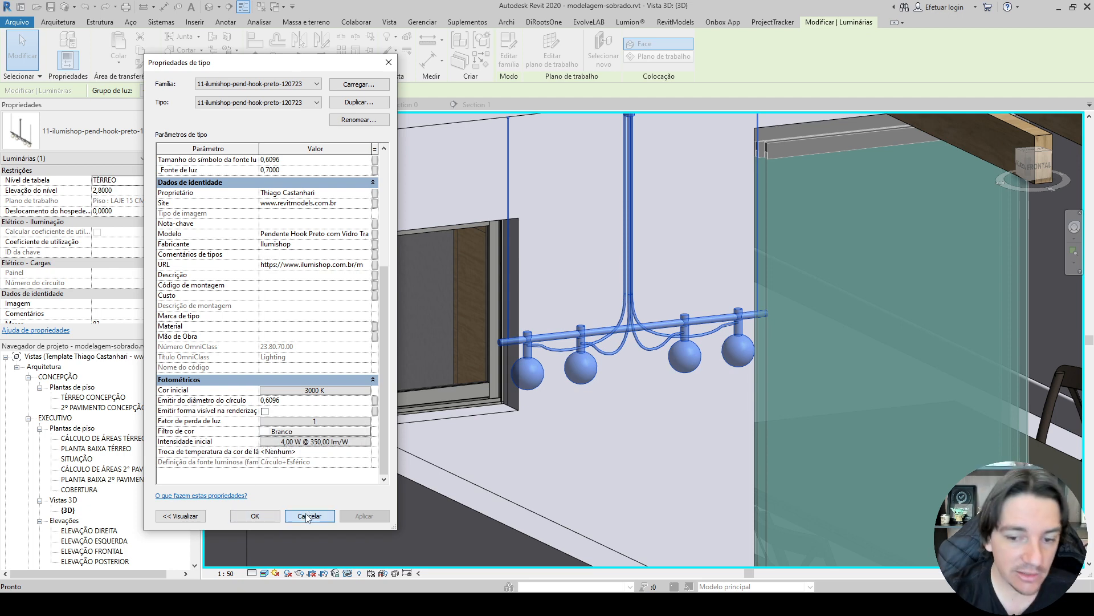
key(Escape)
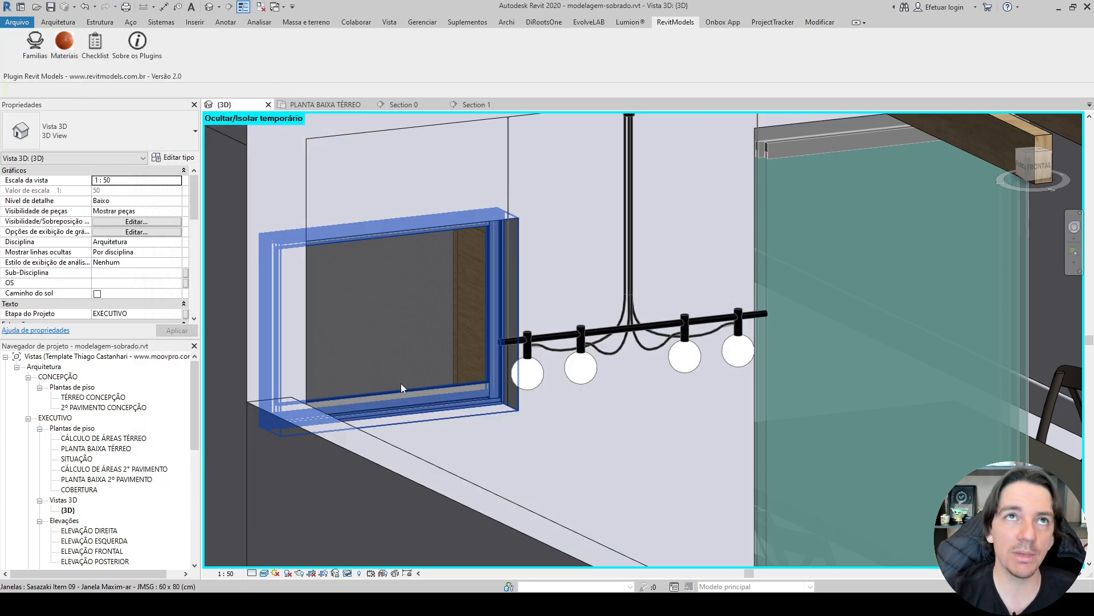
Delete the pendant luminaire near the ground-floor window and view the whole house from the front corner.
scroll(402, 383, down, 4)
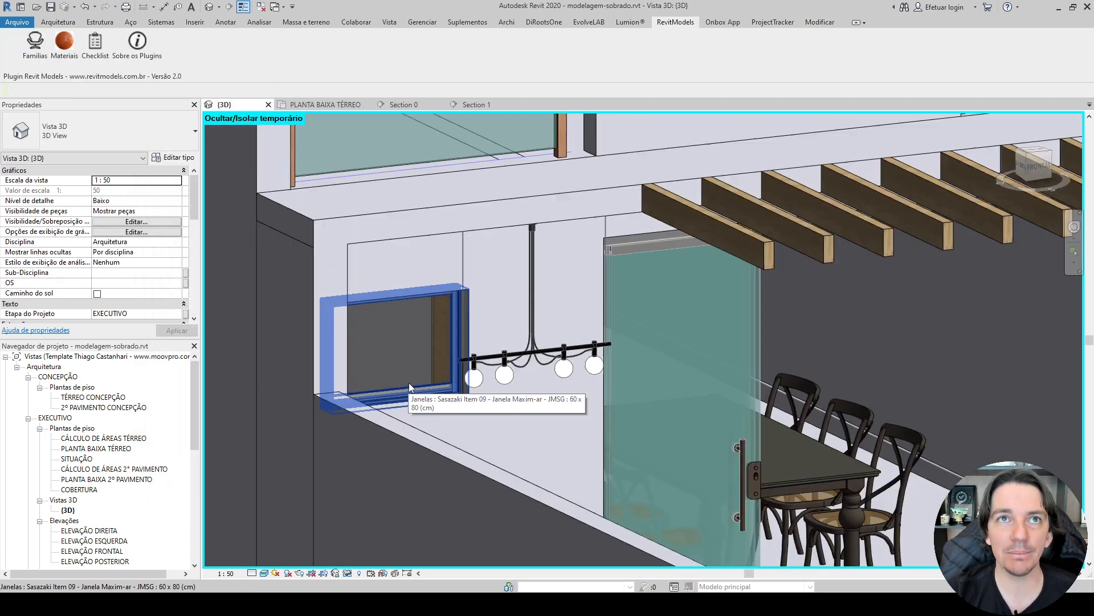
click(501, 376)
key(Delete)
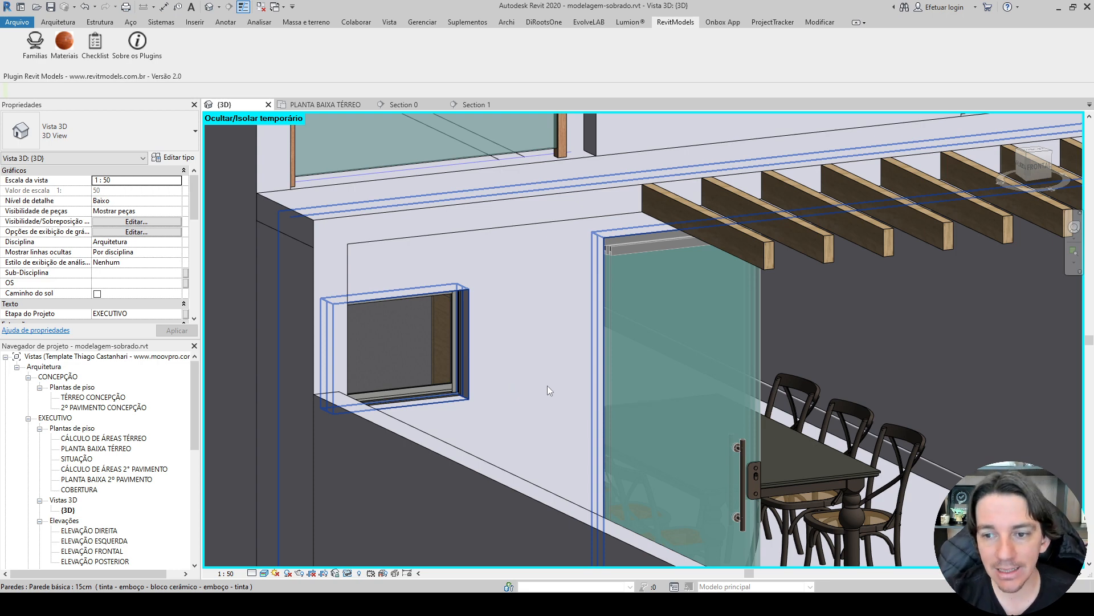
scroll(547, 385, down, 8)
shift+middle_drag(744, 358, 456, 355)
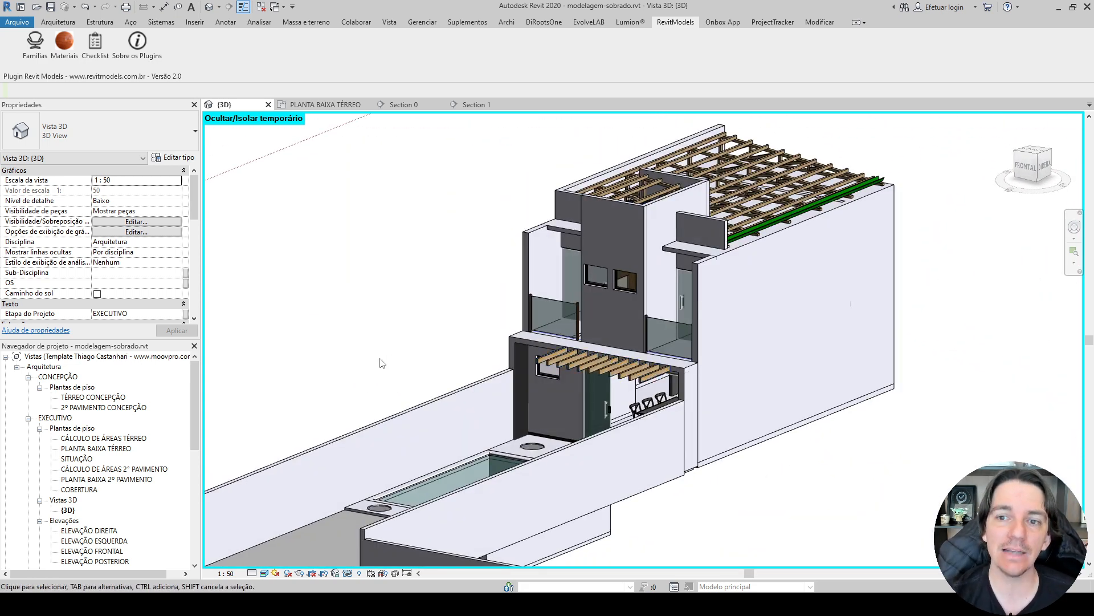
Return to the Section 0 view and set its scale to 1:50.
click(401, 105)
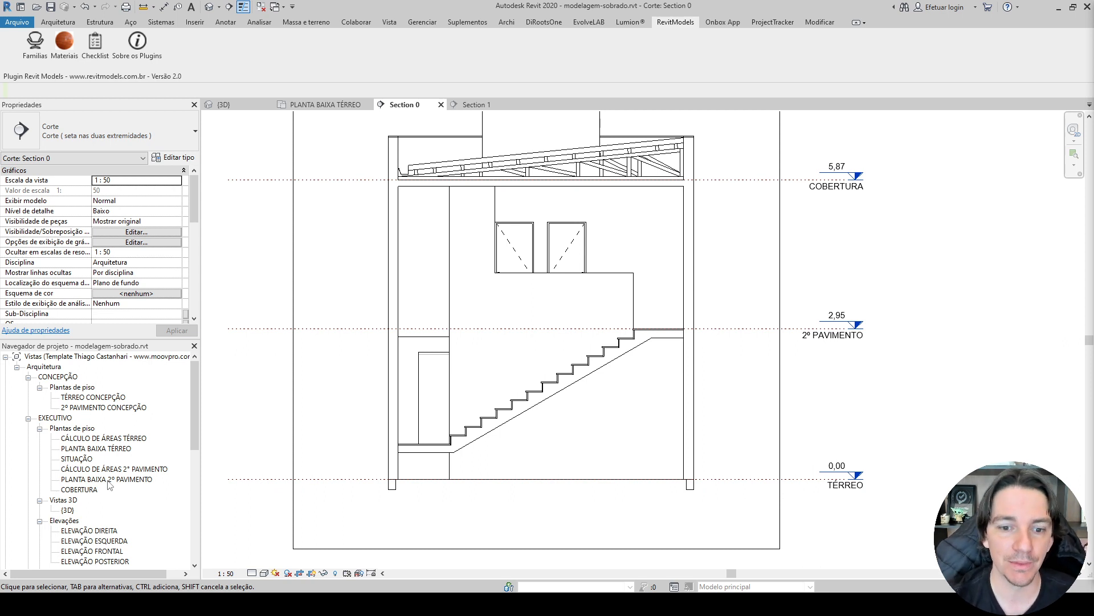
click(230, 573)
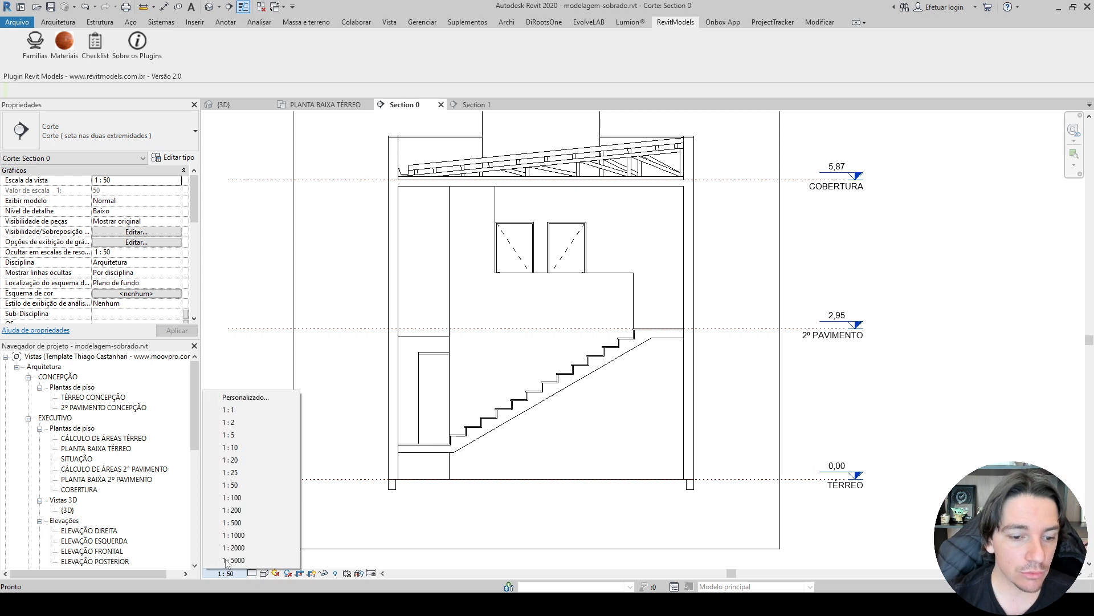
click(236, 485)
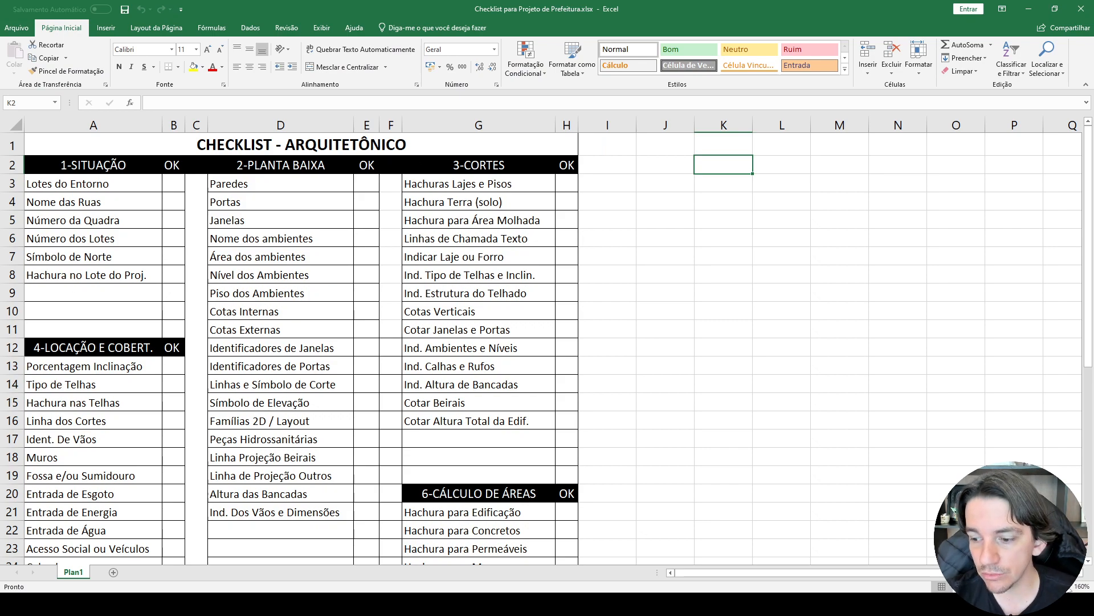
Switch from the Excel checklist to Revit's Section 0 view and start a filled region of type PRETO.
ctrl+scroll(794, 577, up, 5)
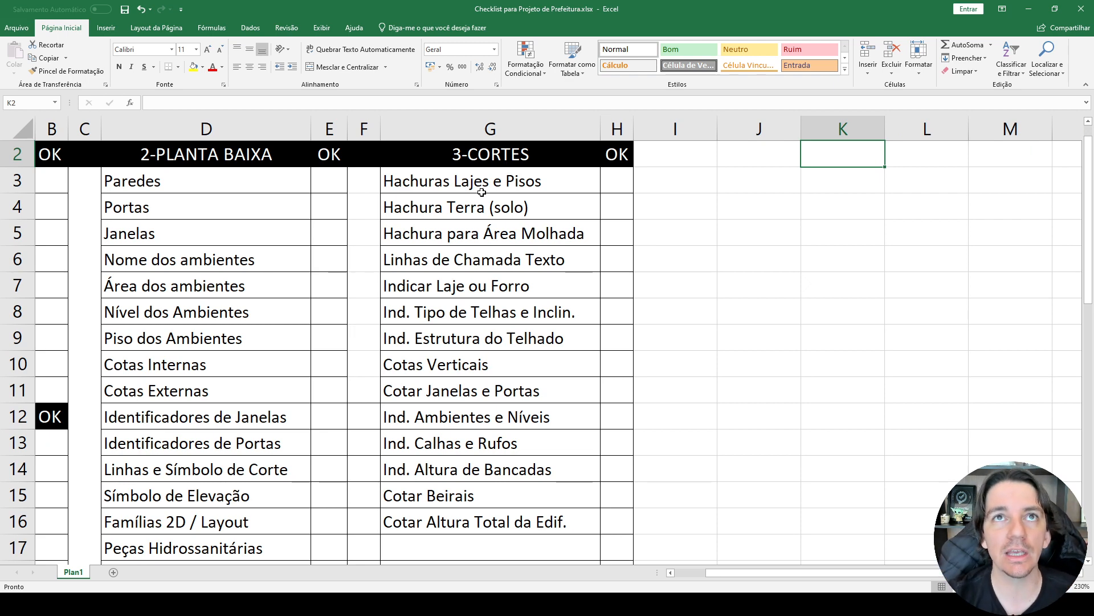
key(alt+Tab)
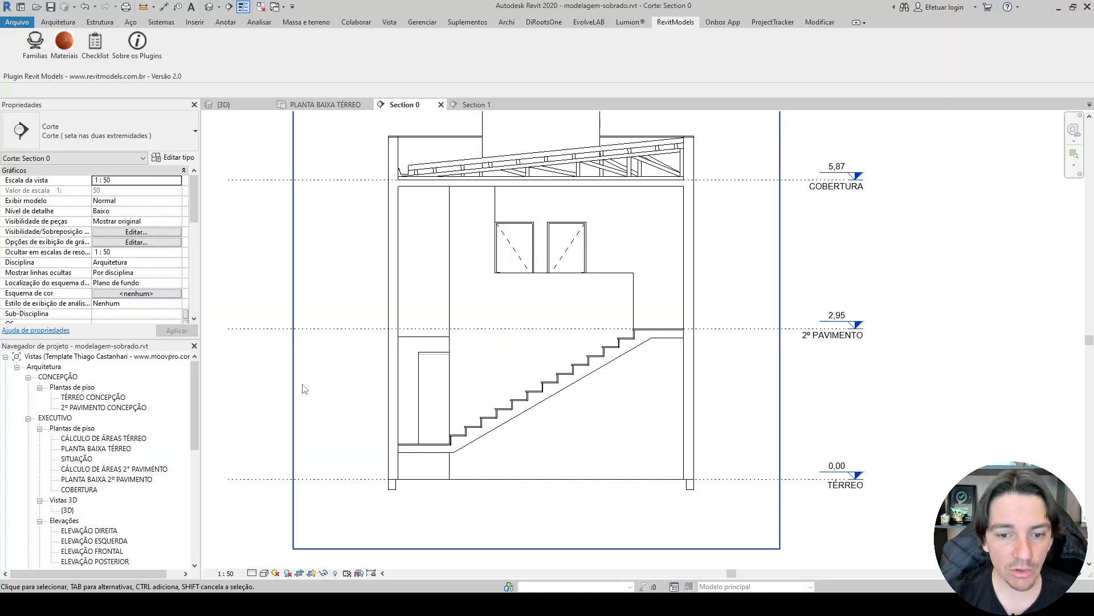
click(229, 23)
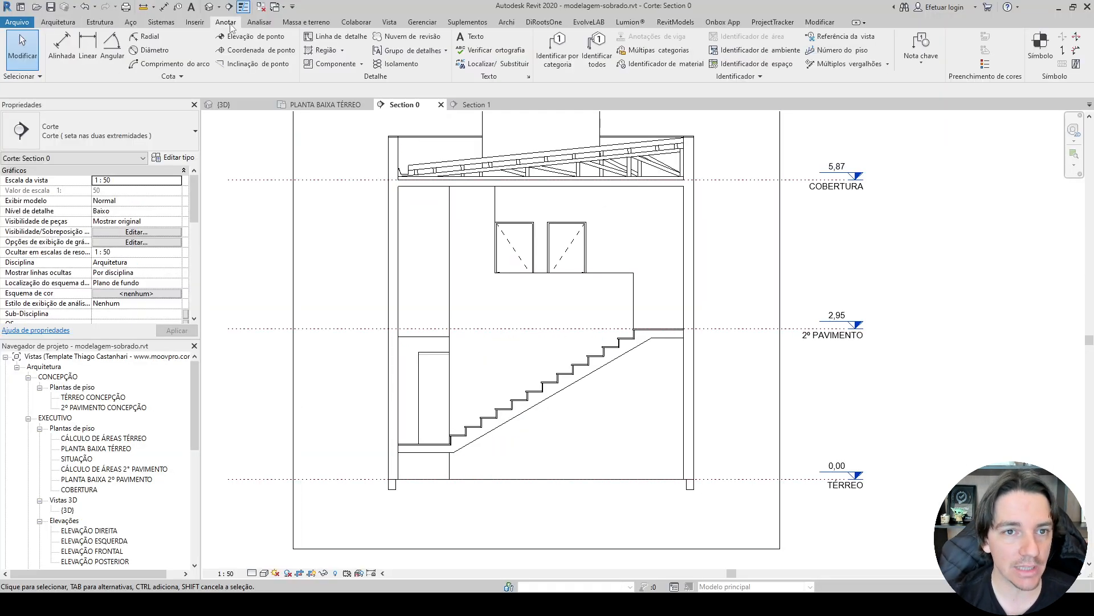
click(326, 51)
click(156, 137)
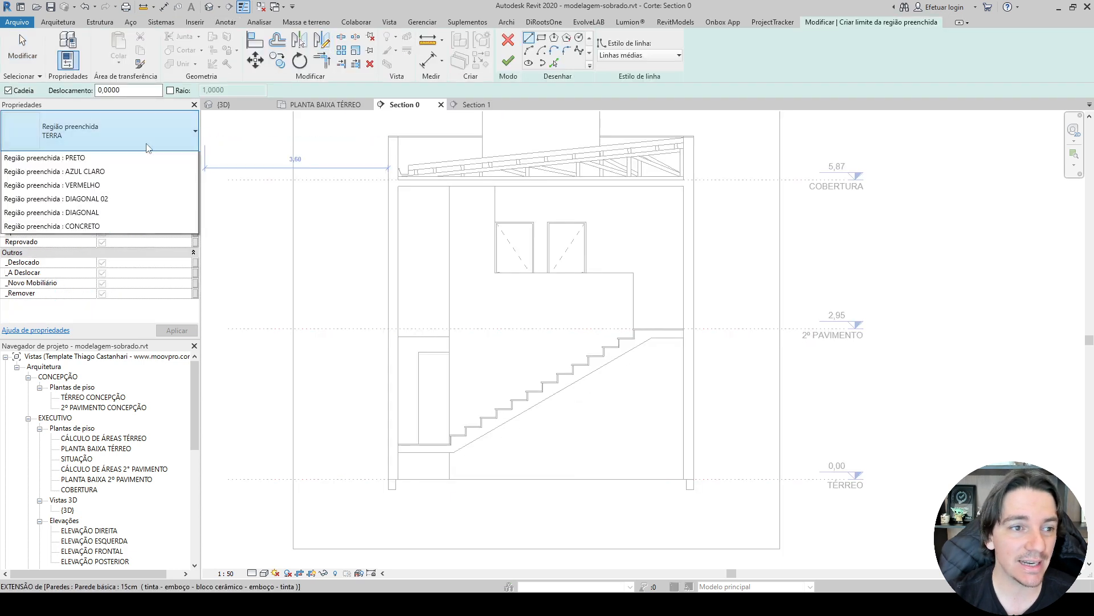
click(40, 323)
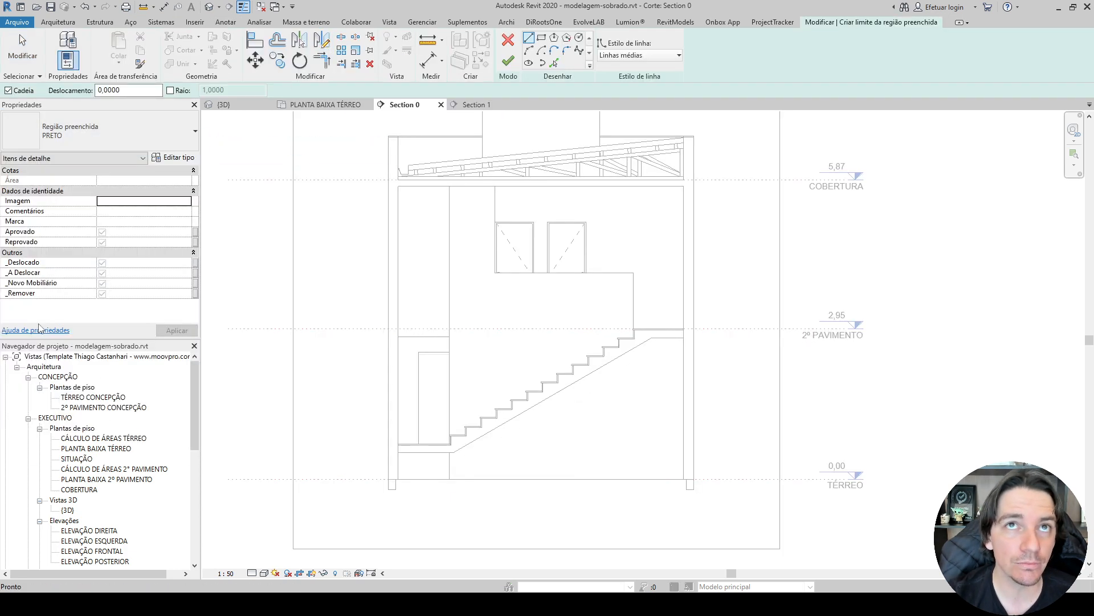
Sketch a rectangle about 6 m by 0.59 m below the TÉRREO level, between the outer faces of the exterior walls.
middle_drag(381, 366, 344, 276)
click(541, 38)
scroll(342, 387, up, 5)
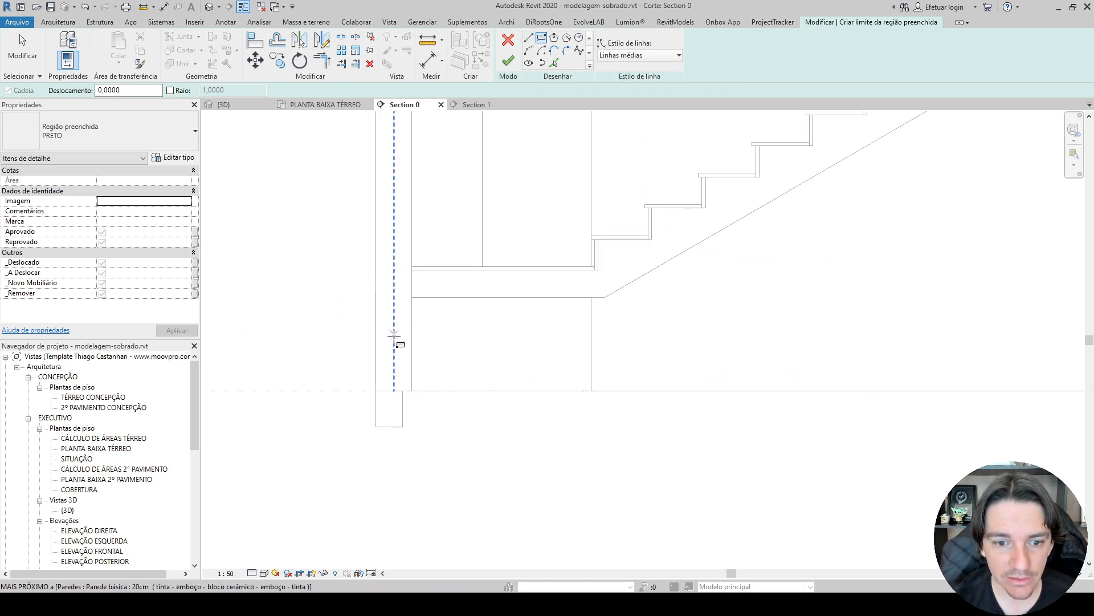
click(376, 387)
scroll(377, 386, down, 3)
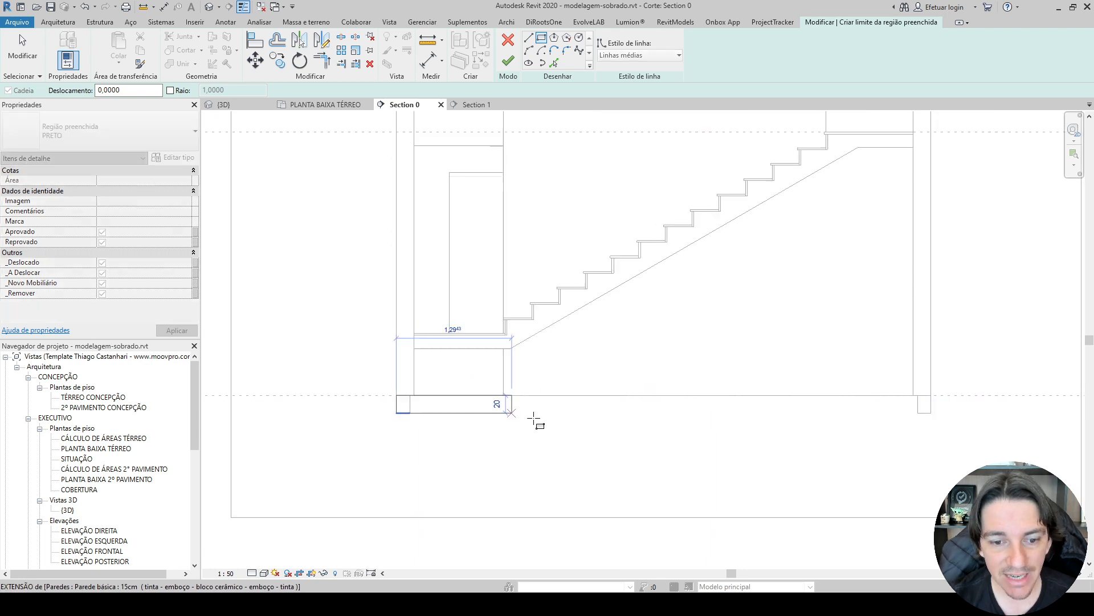
scroll(797, 414, up, 3)
click(771, 419)
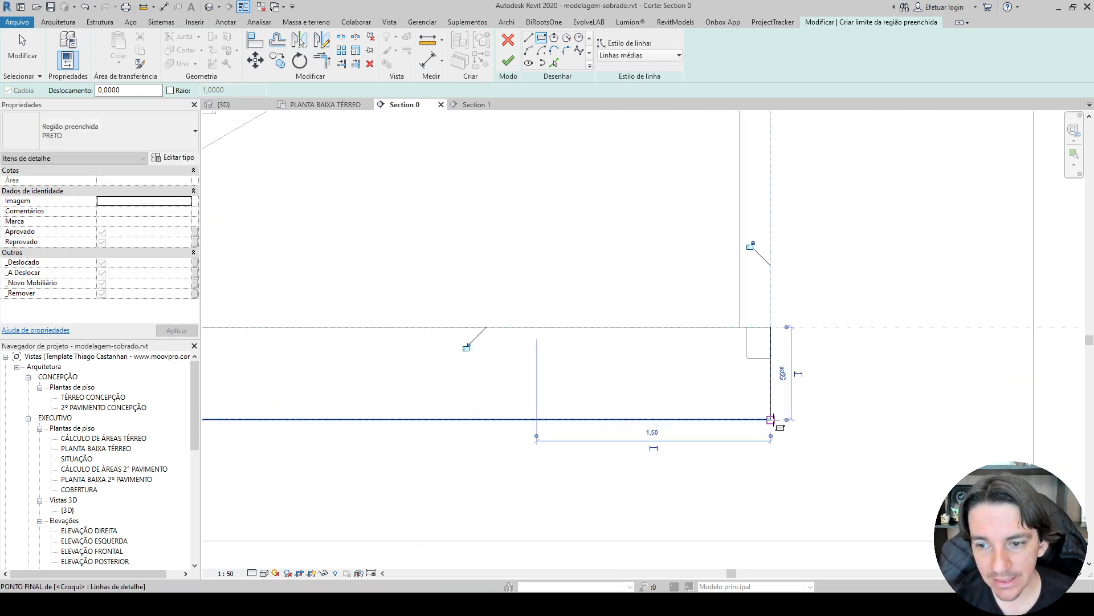
Set the rectangle's depth to 0,15 m and finish the ground slab's filled region.
key(Escape)
key(Escape)
click(750, 422)
scroll(750, 425, down, 3)
click(341, 404)
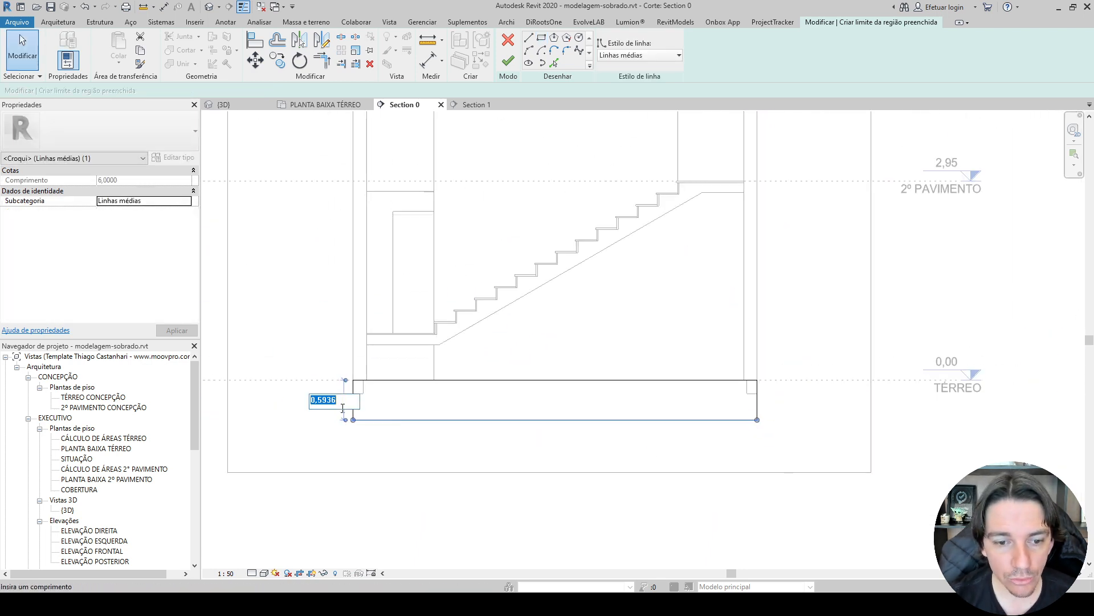
text(0,15)
key(Return)
key(Escape)
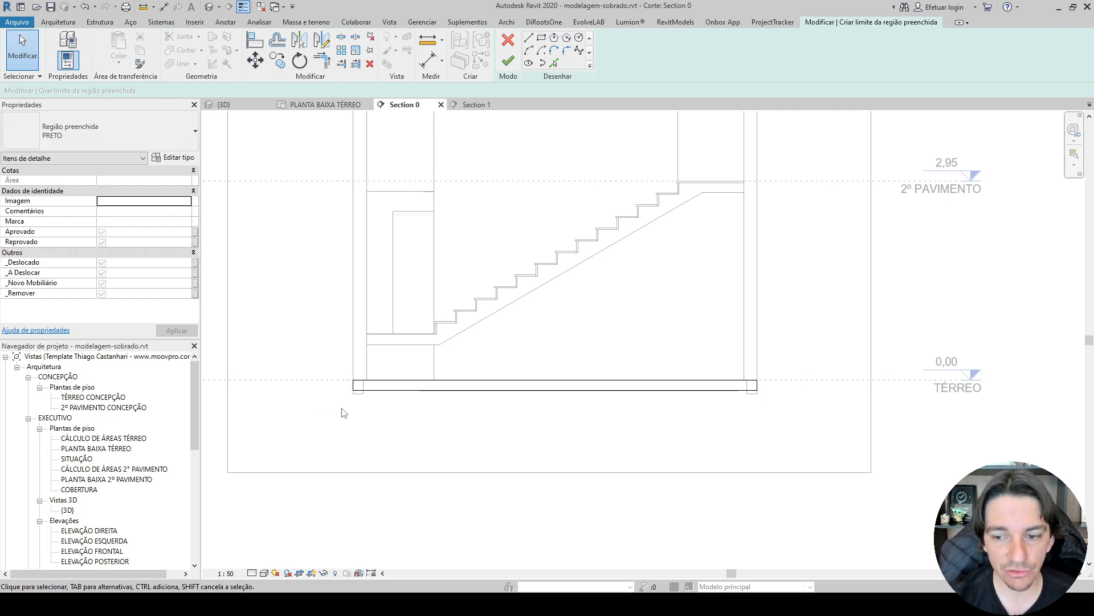
scroll(398, 392, up, 2)
scroll(397, 392, up, 2)
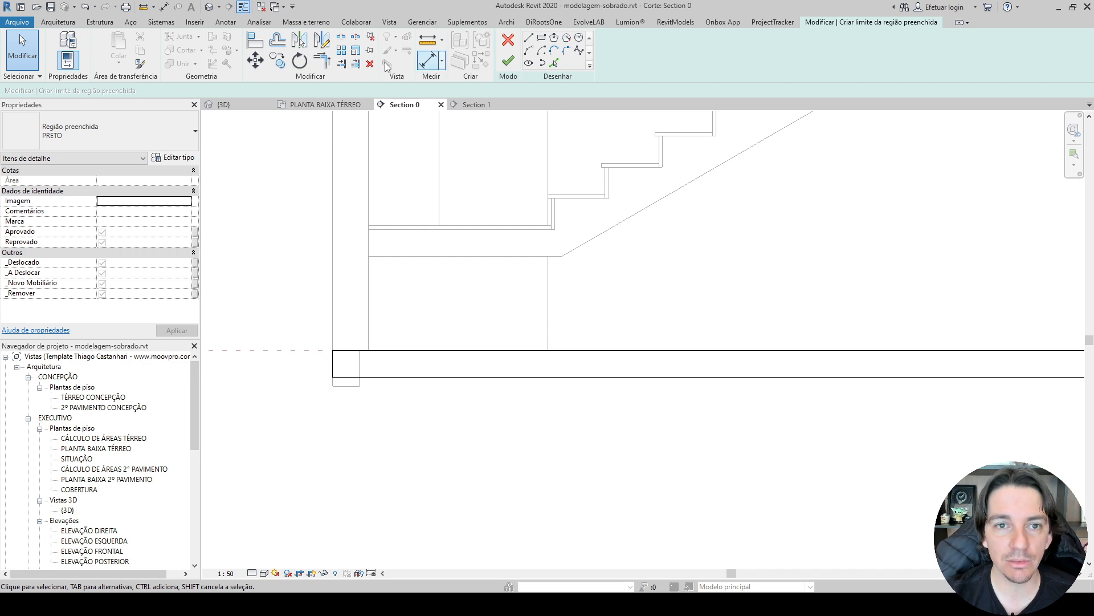
click(529, 39)
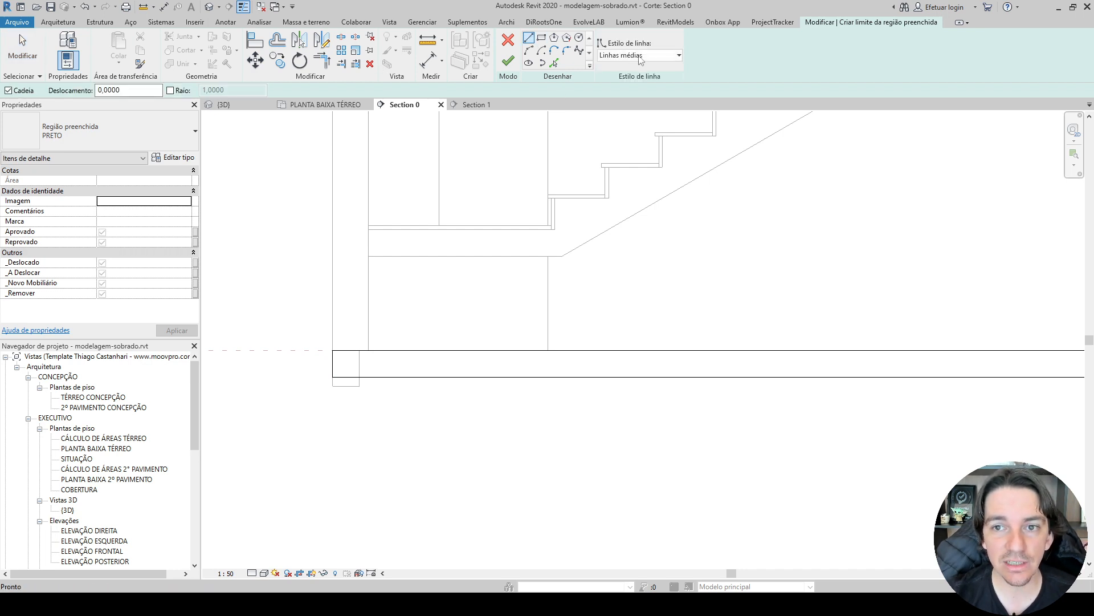
click(507, 60)
click(336, 408)
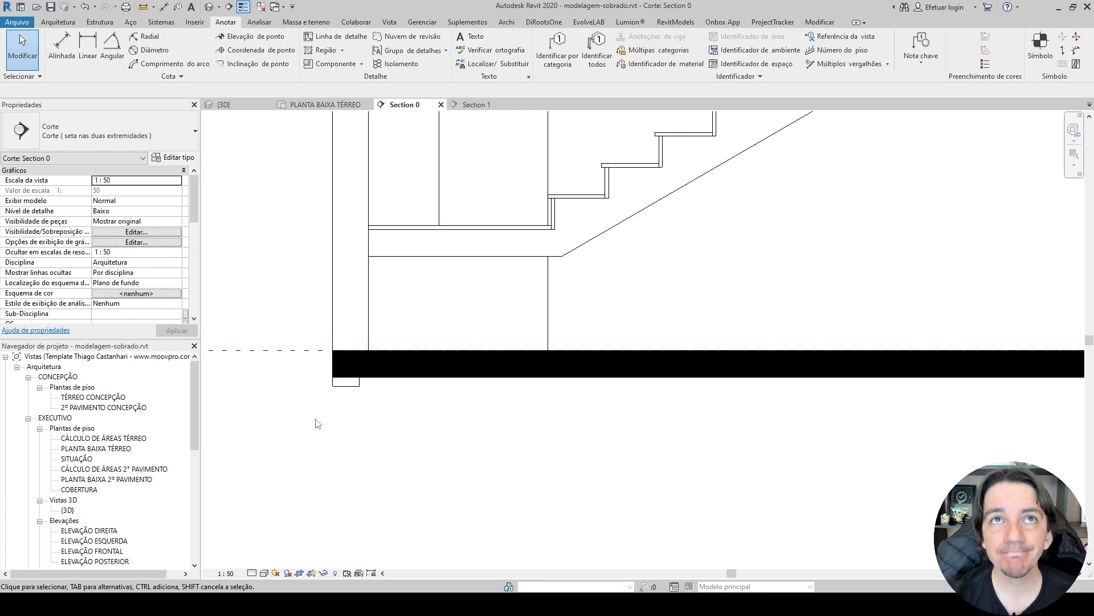
Change the ground slab's filled region type to CONCRETO.
scroll(302, 373, up, 5)
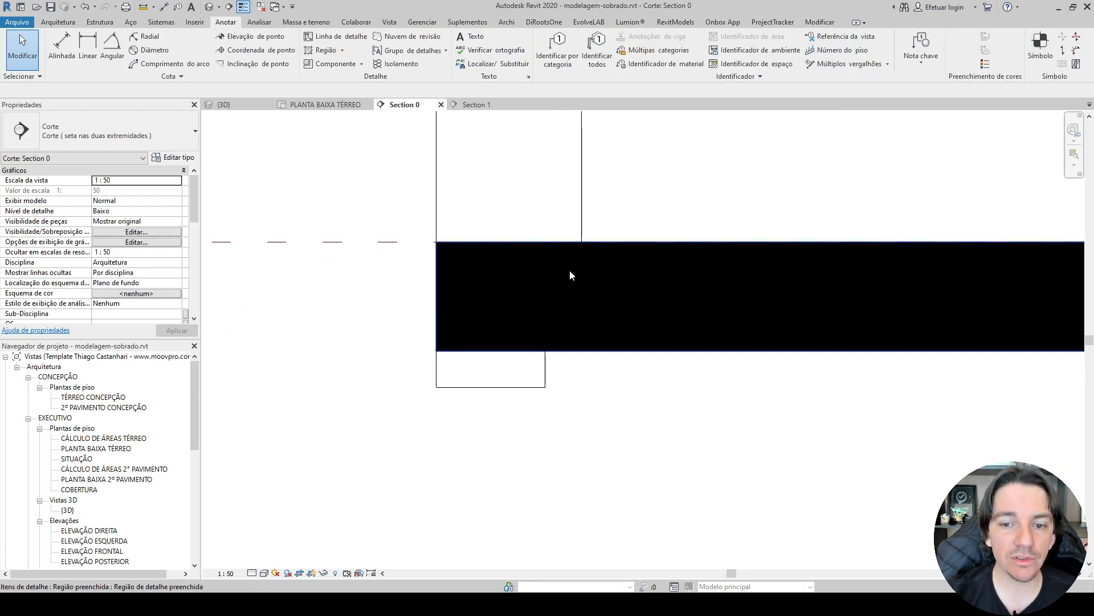
click(569, 269)
click(148, 137)
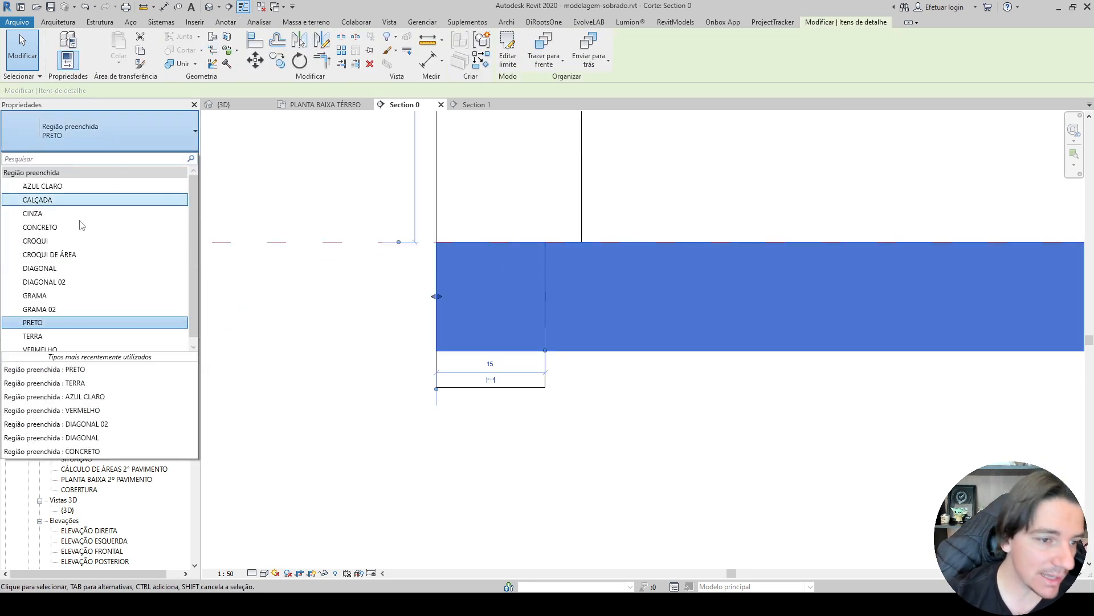
click(40, 227)
click(369, 308)
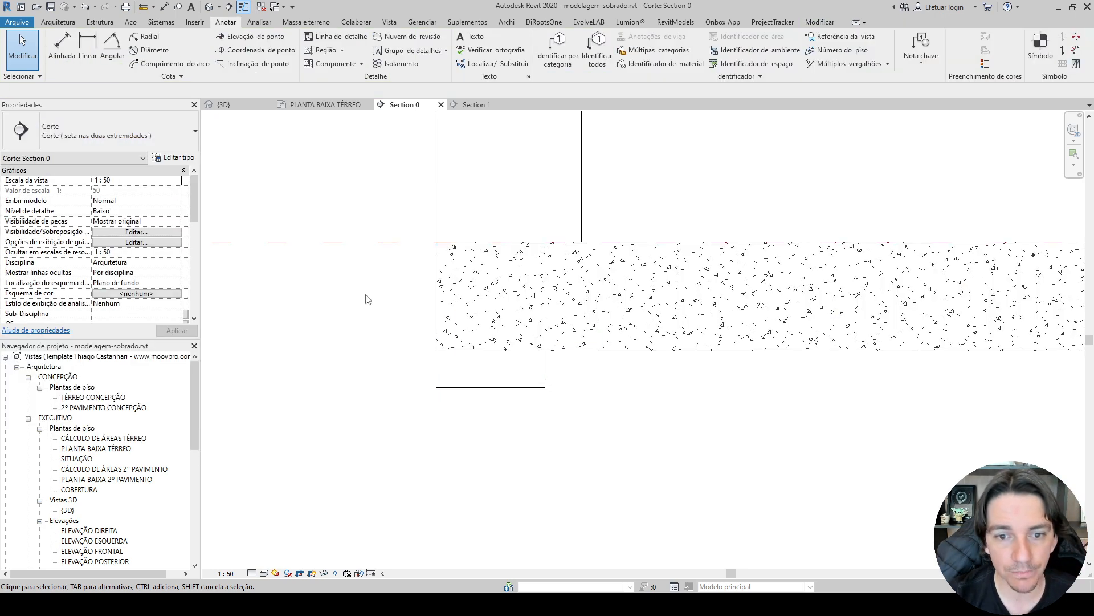
Change the ground slab's filled region type back to PRETO.
scroll(370, 297, up, 3)
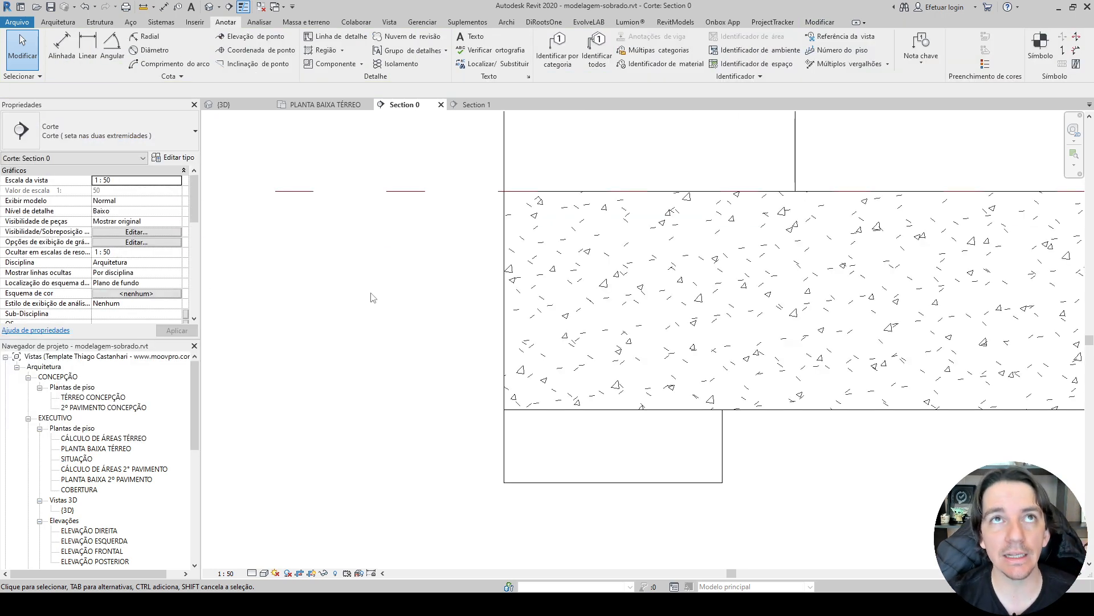
click(732, 293)
click(160, 133)
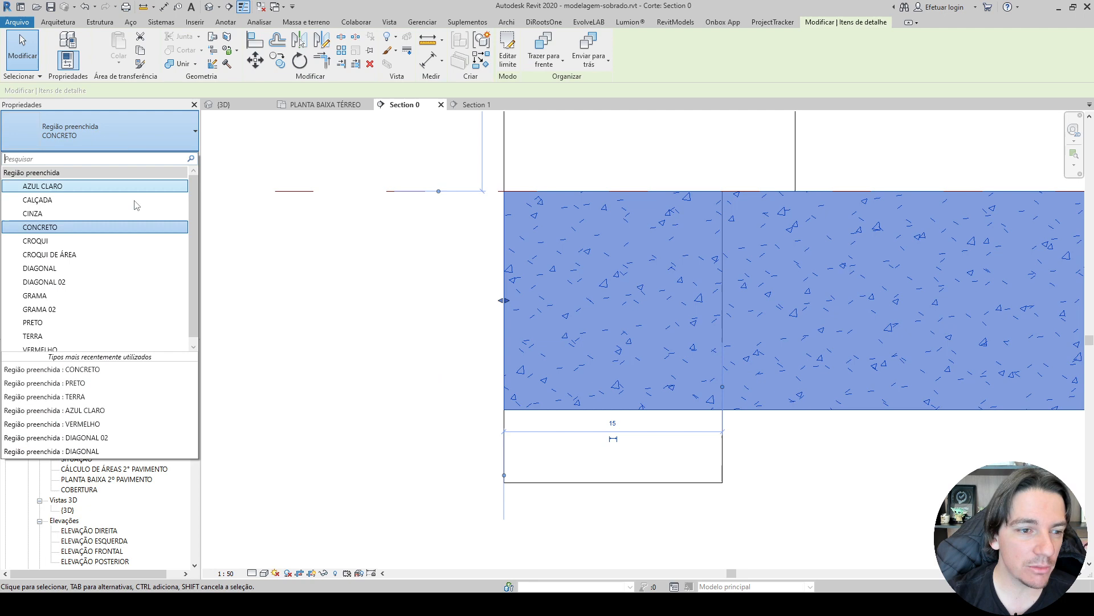
click(50, 322)
click(370, 352)
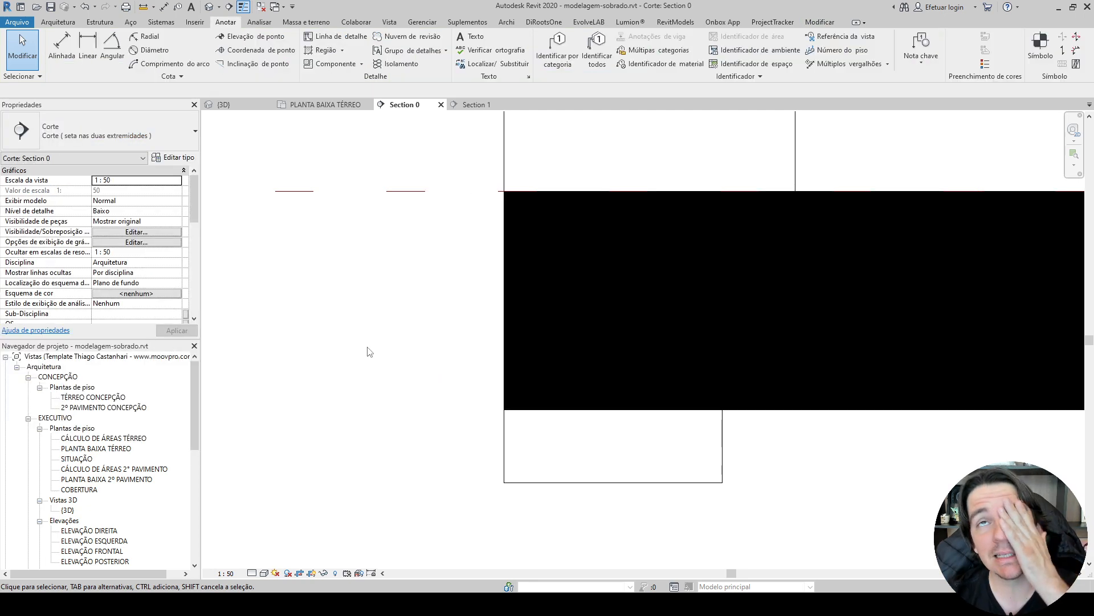
Hide the two 15cm walls protruding below the ends of the ground slab as elements in this view.
scroll(368, 349, down, 5)
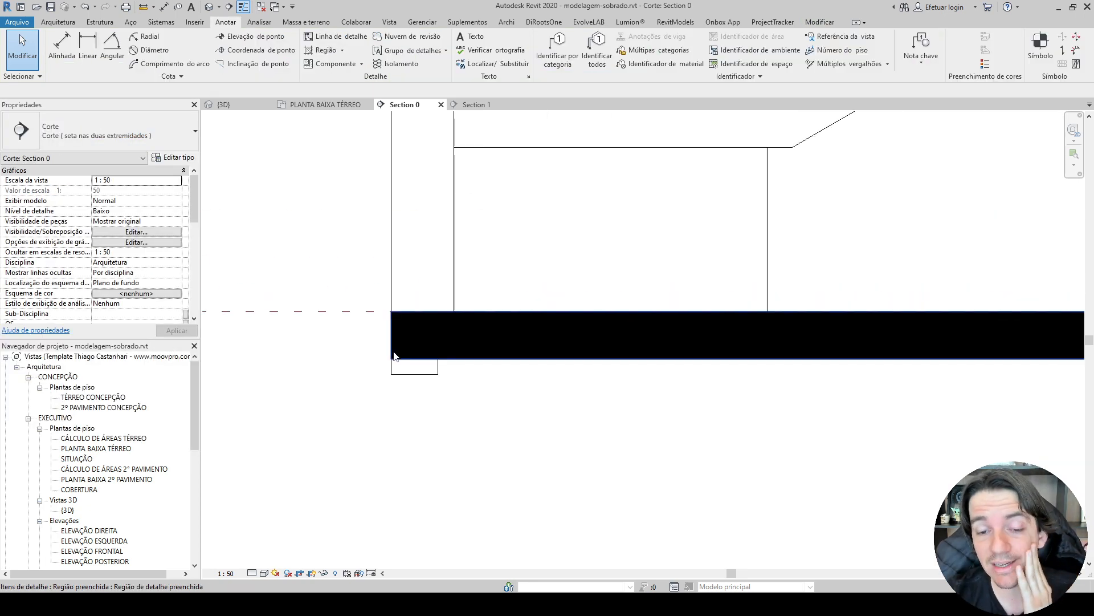
middle_drag(456, 398, 352, 374)
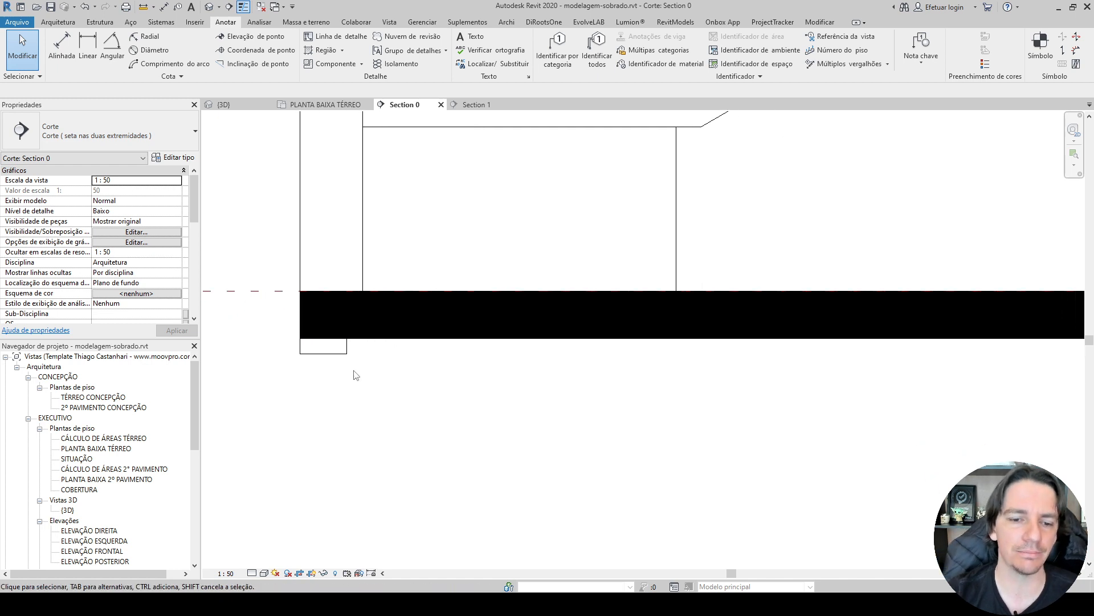
click(342, 350)
scroll(344, 350, down, 5)
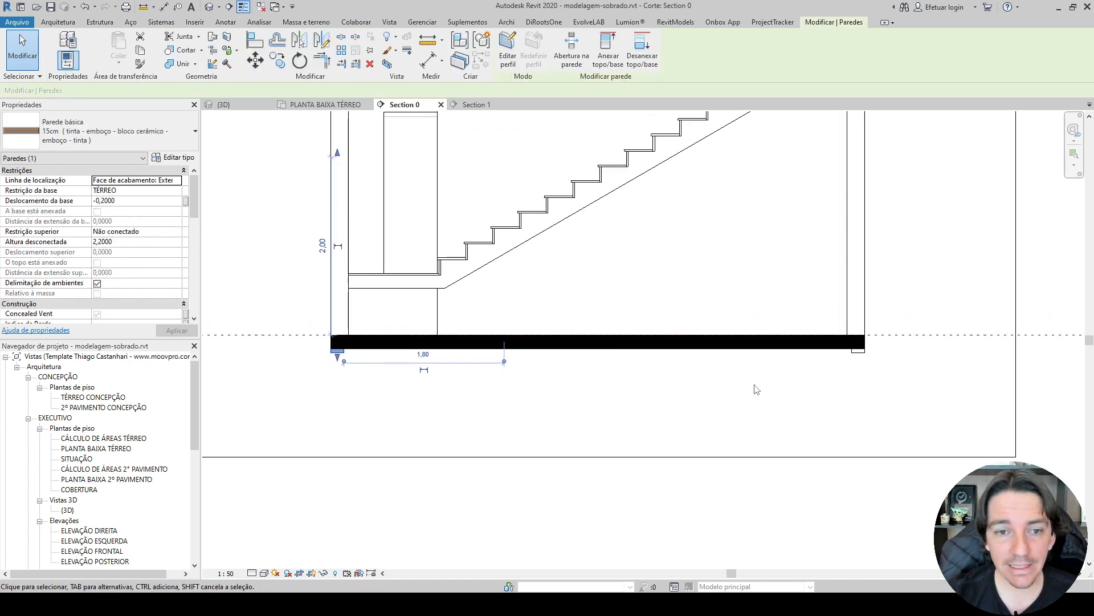
ctrl+click(860, 353)
scroll(855, 365, up, 1)
scroll(853, 367, up, 2)
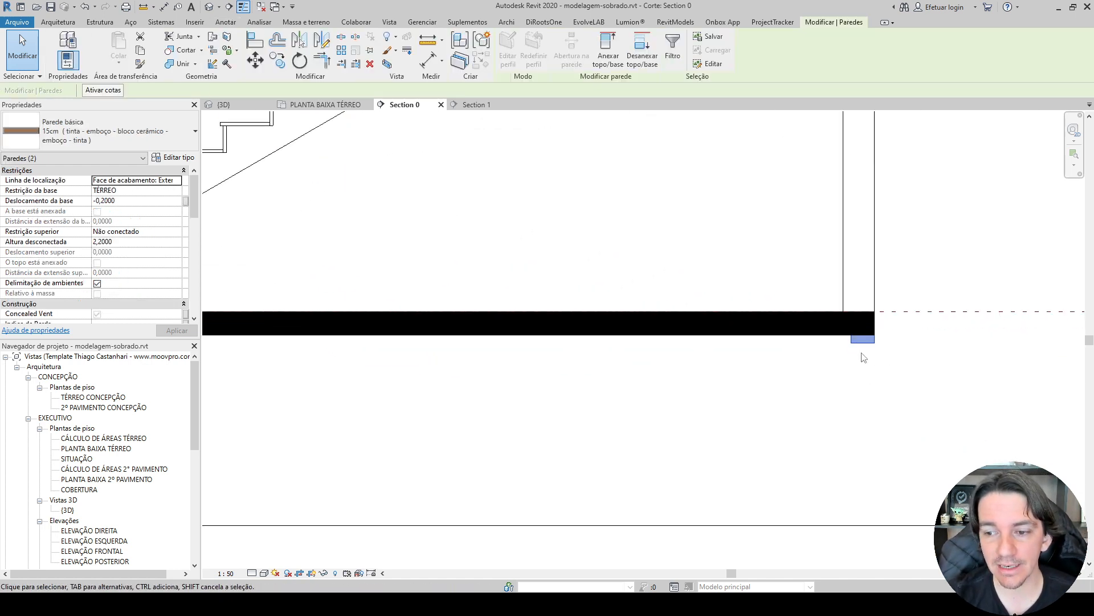
scroll(849, 367, down, 2)
scroll(853, 371, up, 3)
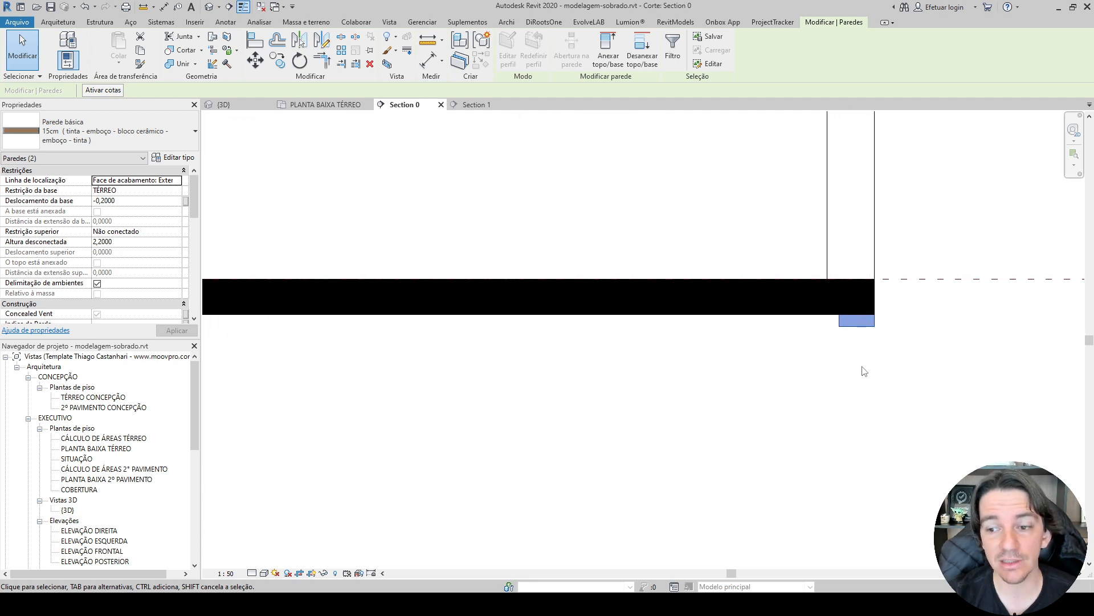
right_click(853, 324)
mouse_move(928, 123)
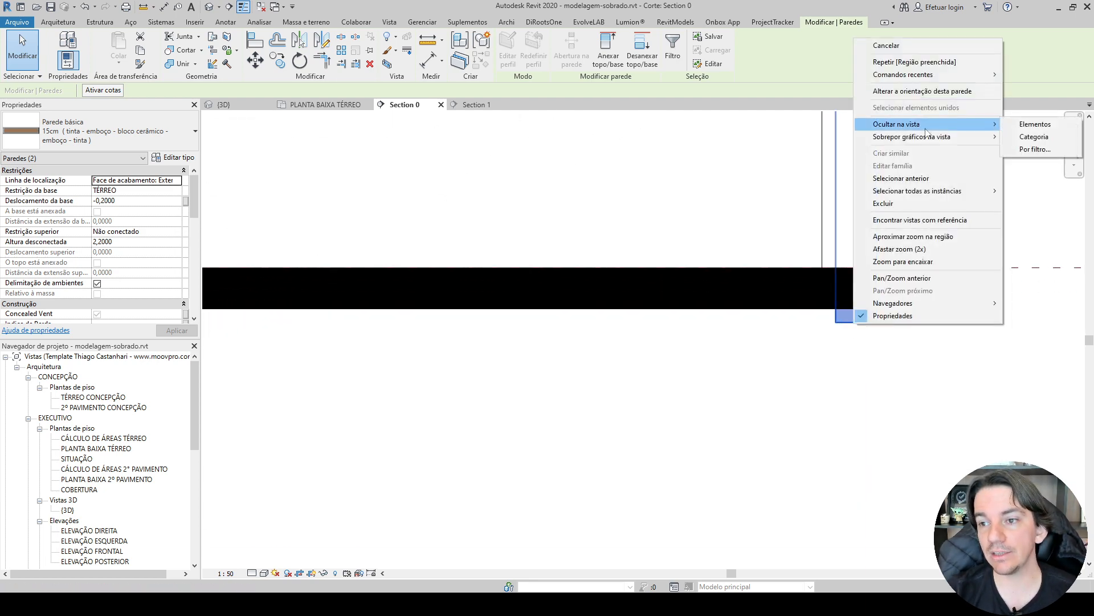
click(1051, 123)
scroll(645, 365, down, 3)
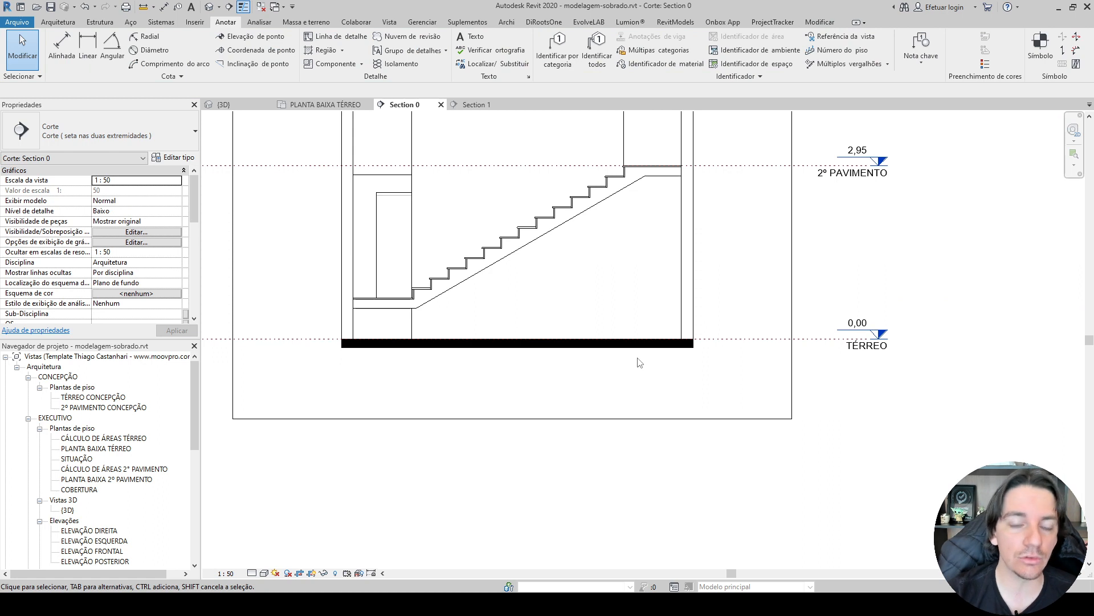
Edit the ground slab's filled region boundary and draw a line along the COBERTURA level between the outer faces of the two end walls.
scroll(342, 355, up, 2)
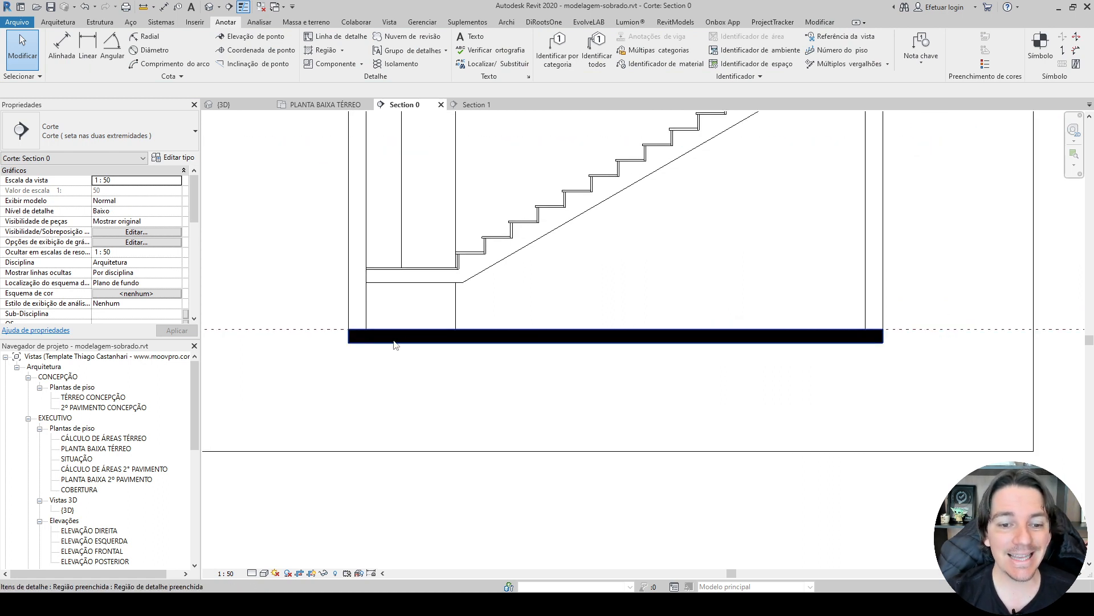
double_click(374, 342)
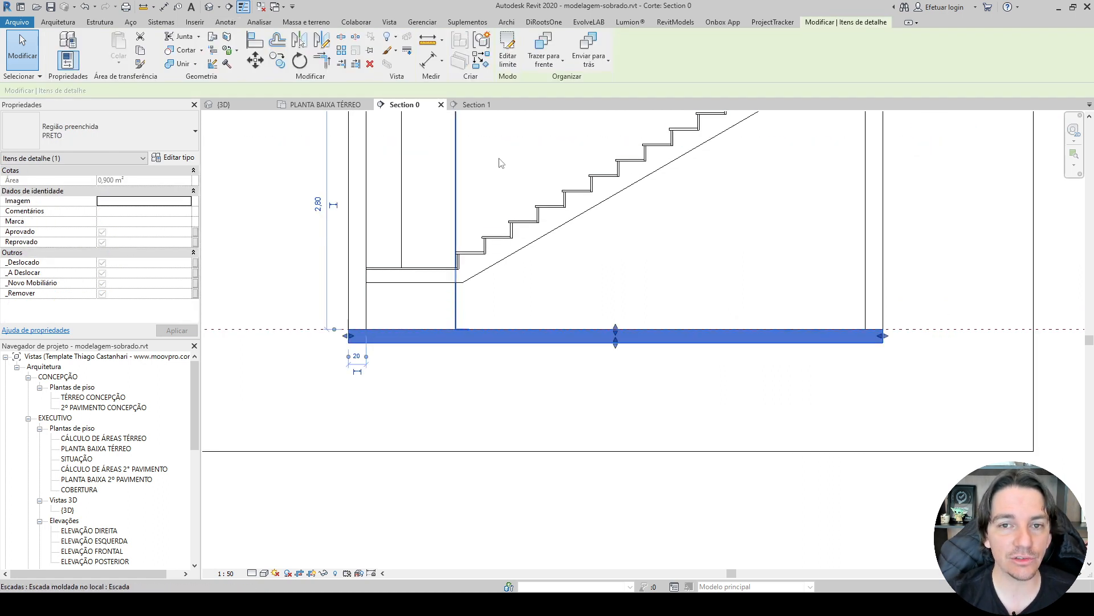
middle_drag(525, 140, 460, 332)
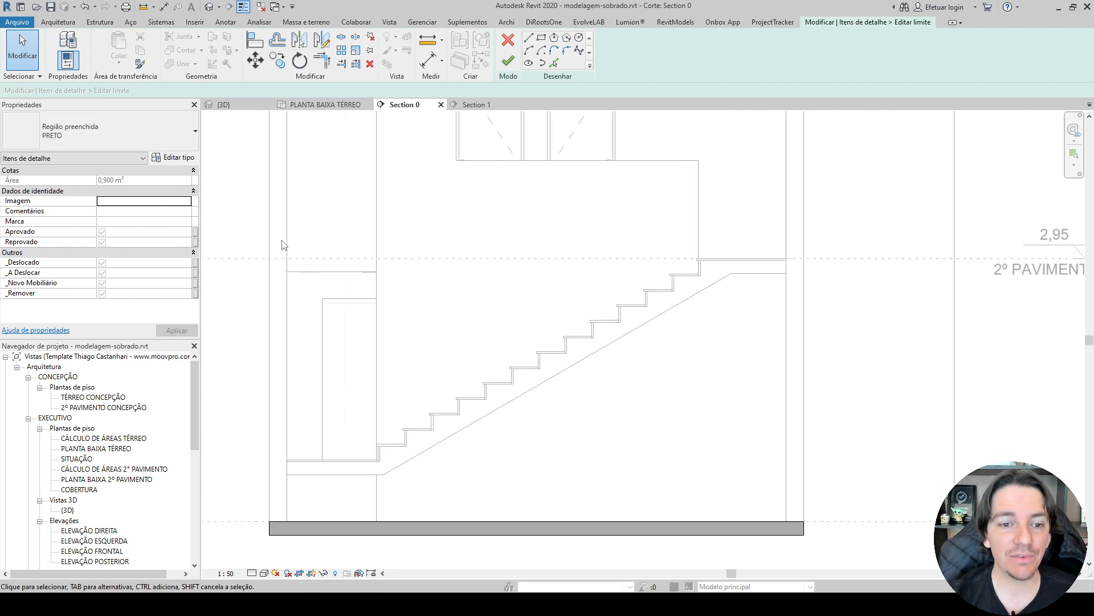
scroll(688, 234, down, 2)
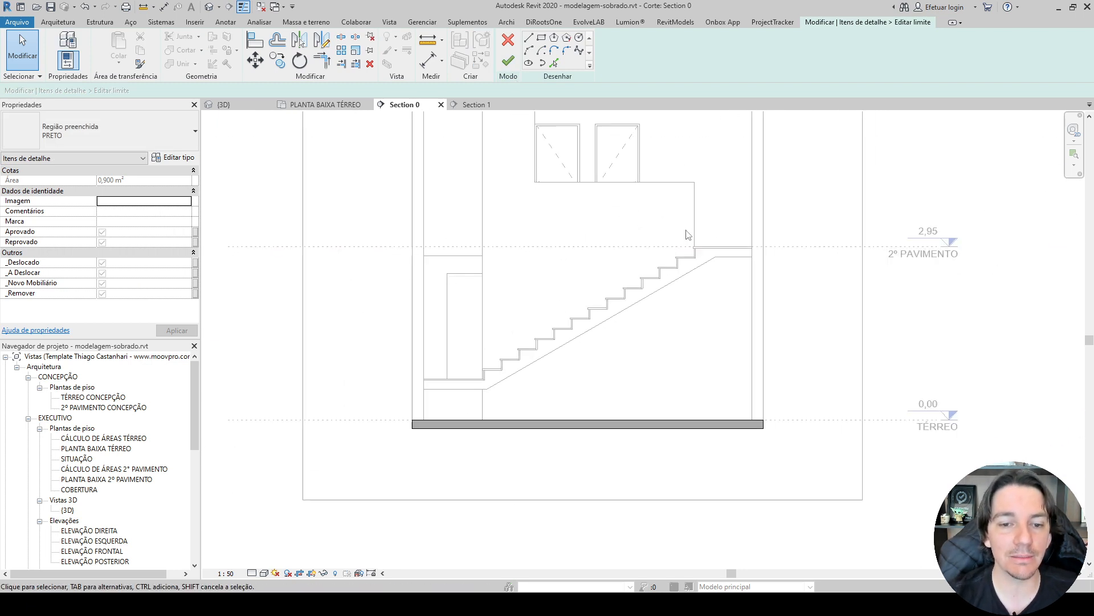
middle_drag(587, 249, 515, 354)
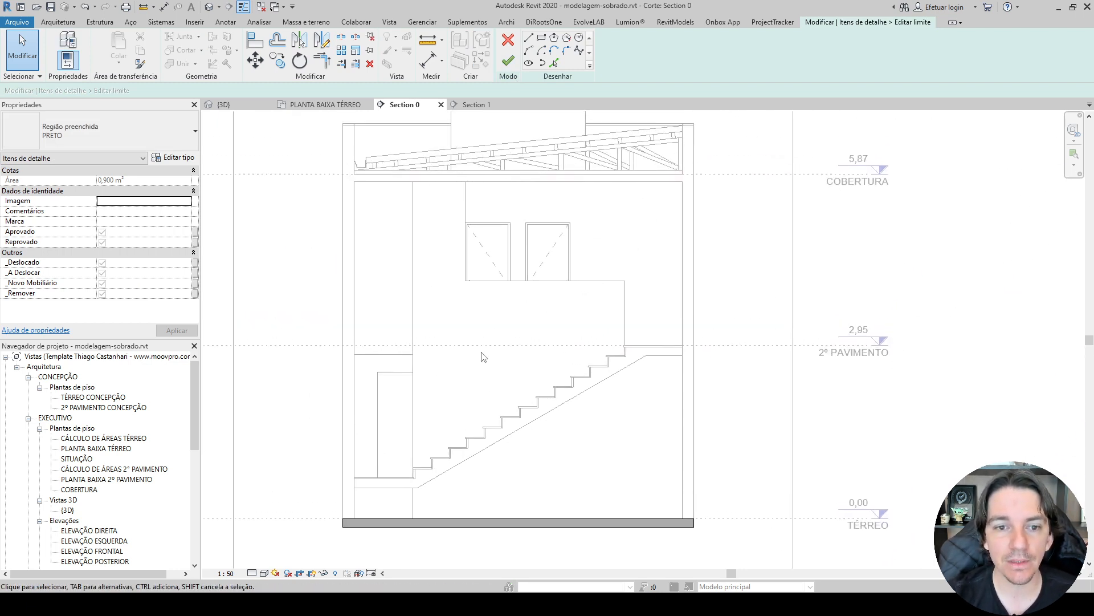
click(529, 38)
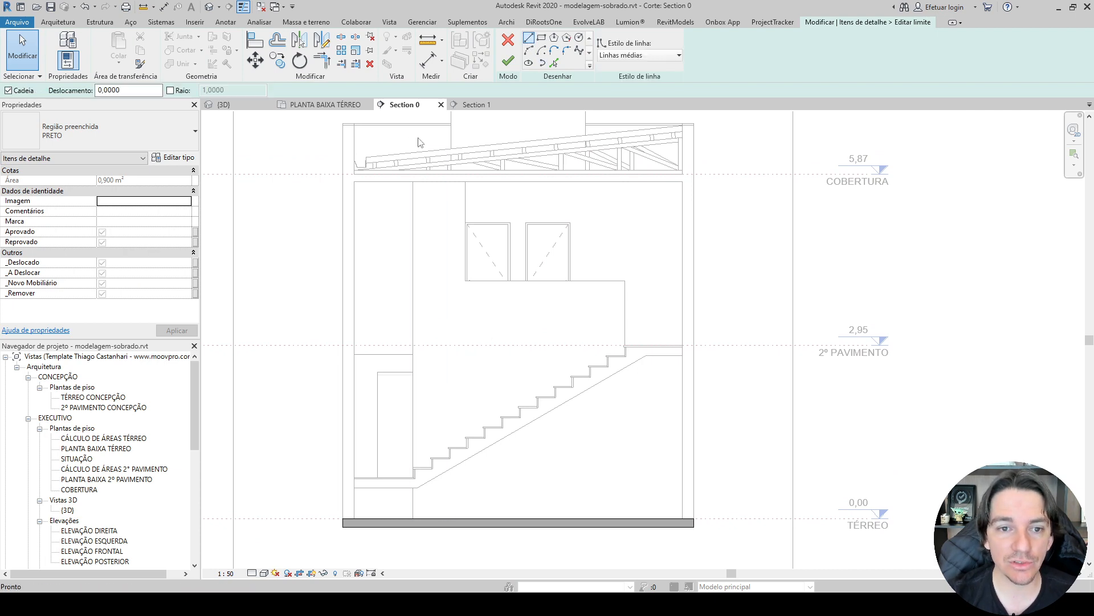
scroll(336, 165, up, 3)
click(287, 180)
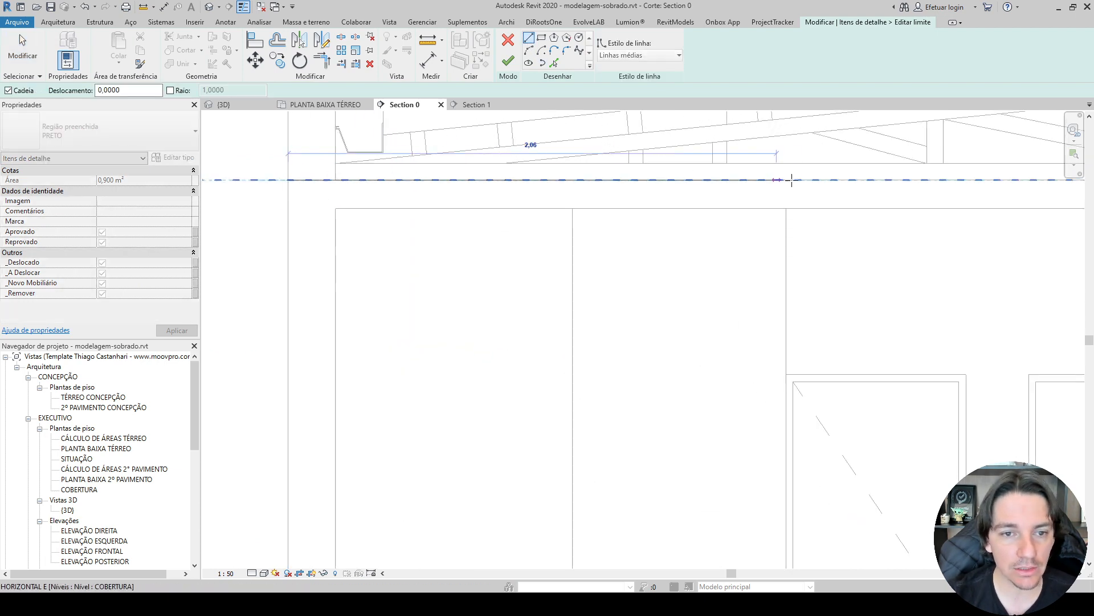
middle_drag(787, 179, 330, 195)
middle_drag(857, 181, 311, 169)
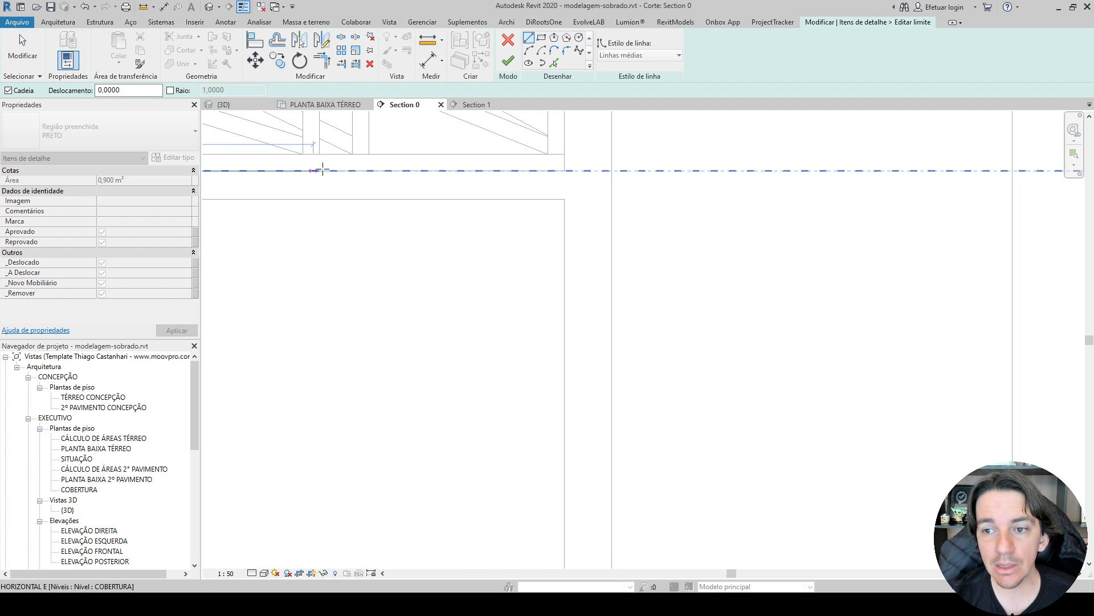
click(611, 171)
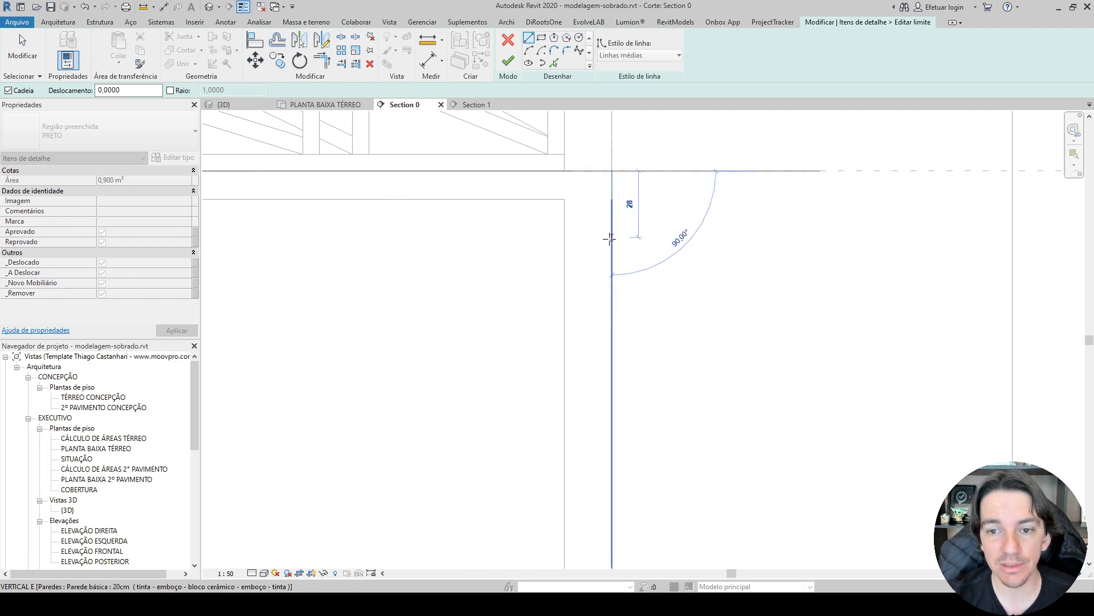
Sketch the right-hand roof beam 25 cm deep and 20 cm wide and trace the roof slab's underside to the opposite wall.
text(25)
key(Return)
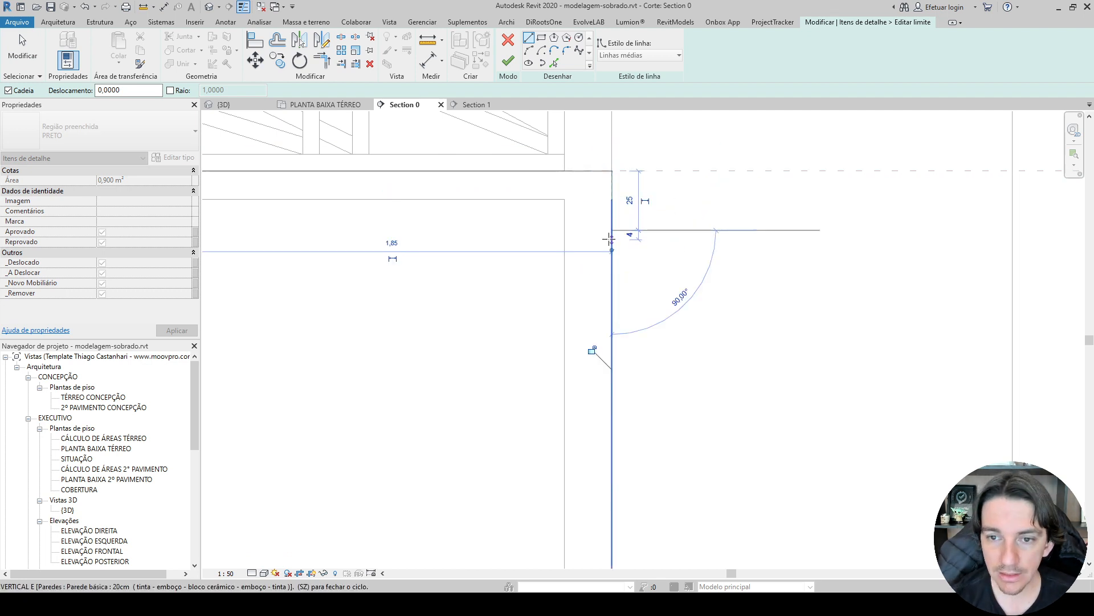
click(564, 230)
scroll(563, 231, down, 5)
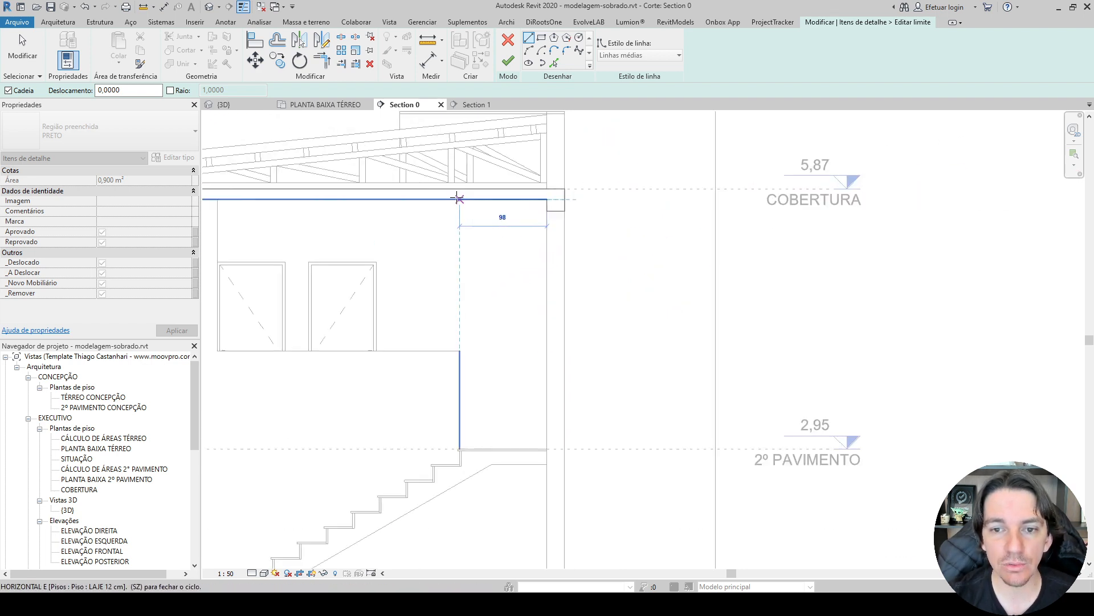
middle_drag(457, 198, 838, 240)
mouse_move(605, 234)
middle_down()
mouse_move(612, 142)
mouse_move(584, 217)
middle_up()
scroll(411, 218, up, 3)
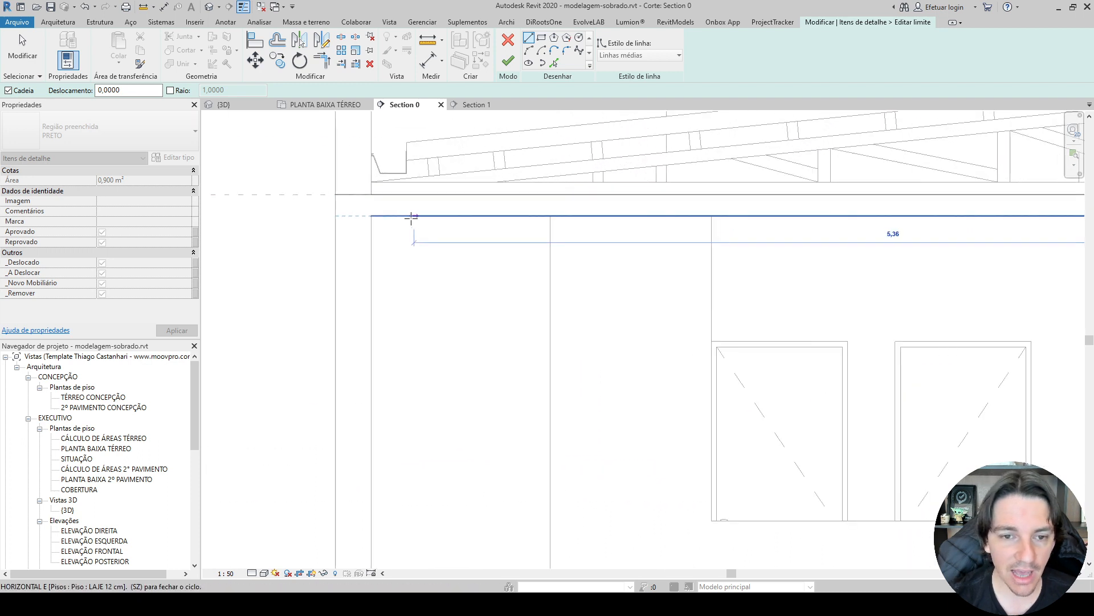
Sketch the left-hand roof beam 20 cm wide across the wall and close the outline at the COBERTURA level.
click(371, 234)
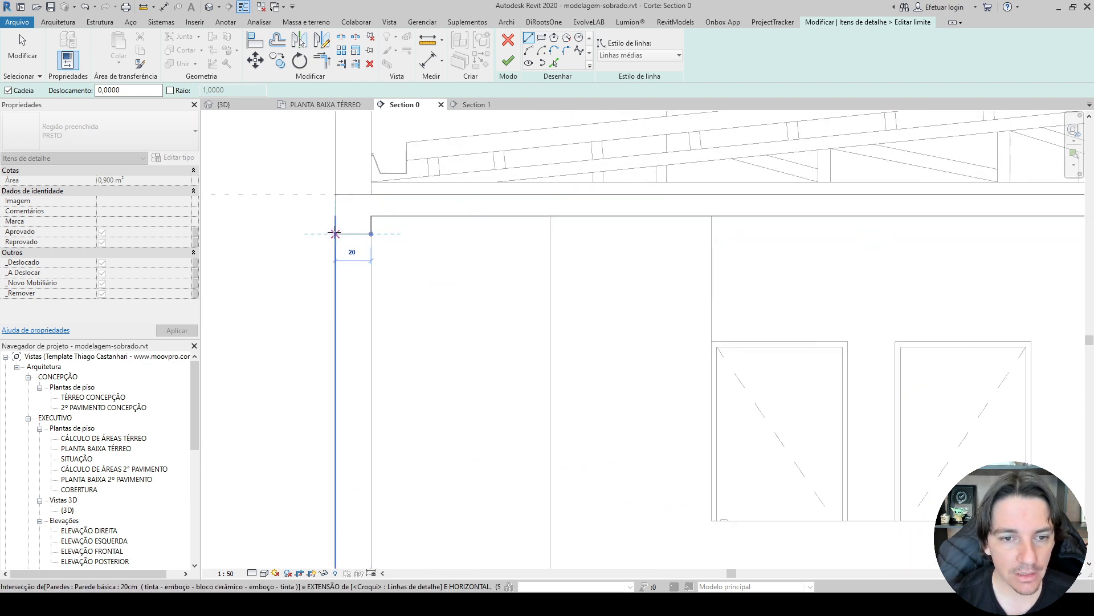
click(336, 234)
click(335, 194)
scroll(346, 209, down, 3)
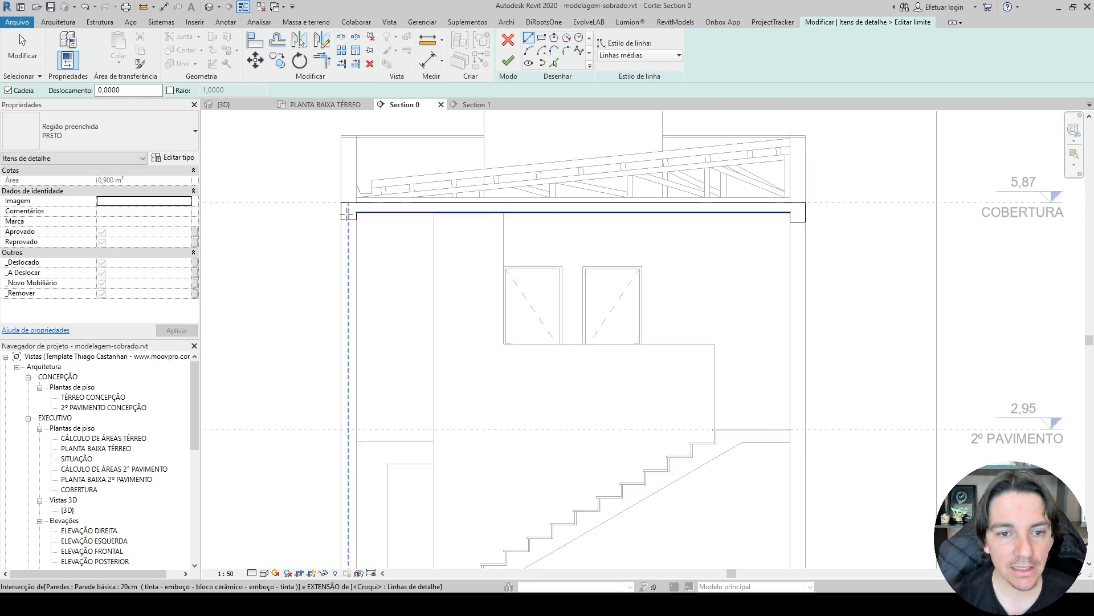
scroll(346, 212, down, 2)
Align the bottom edge of the left-hand roof beam with the bottom edge of the right-hand one.
key(Escape)
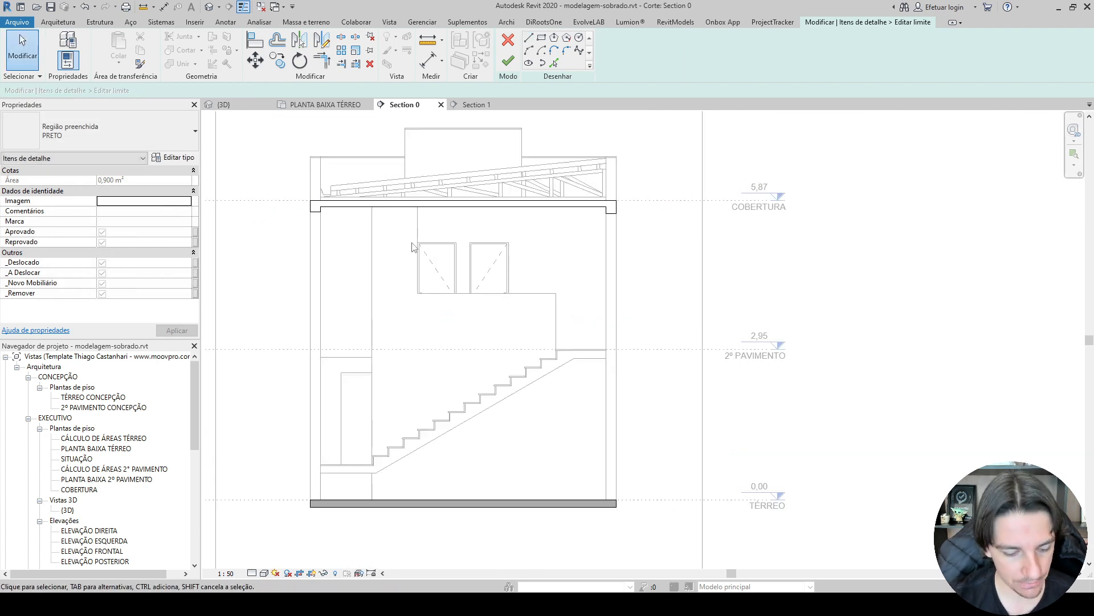
scroll(530, 229, up, 3)
key(a)
key(l)
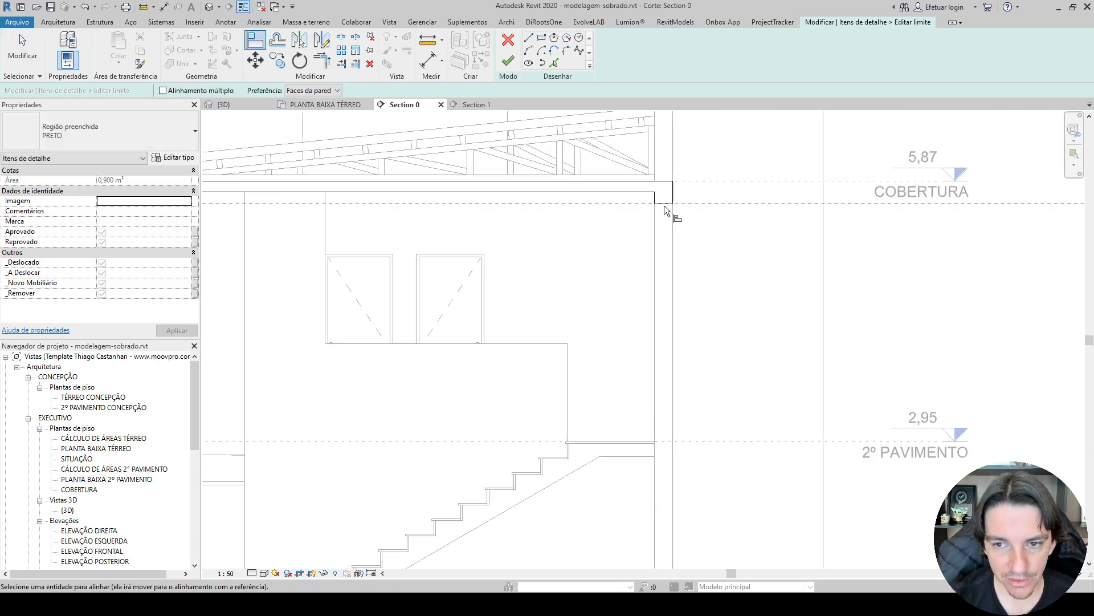
scroll(664, 205, down, 3)
scroll(381, 208, up, 8)
click(450, 195)
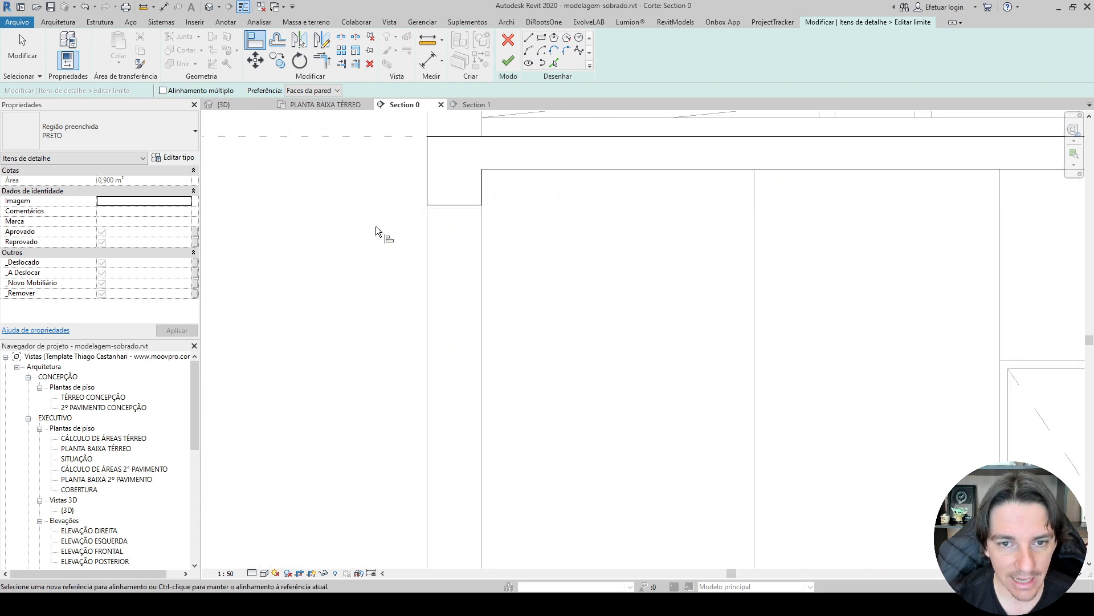
Leave the Align command, finish editing the filled region's boundary and deselect the region.
key(Escape)
scroll(377, 231, down, 5)
click(508, 60)
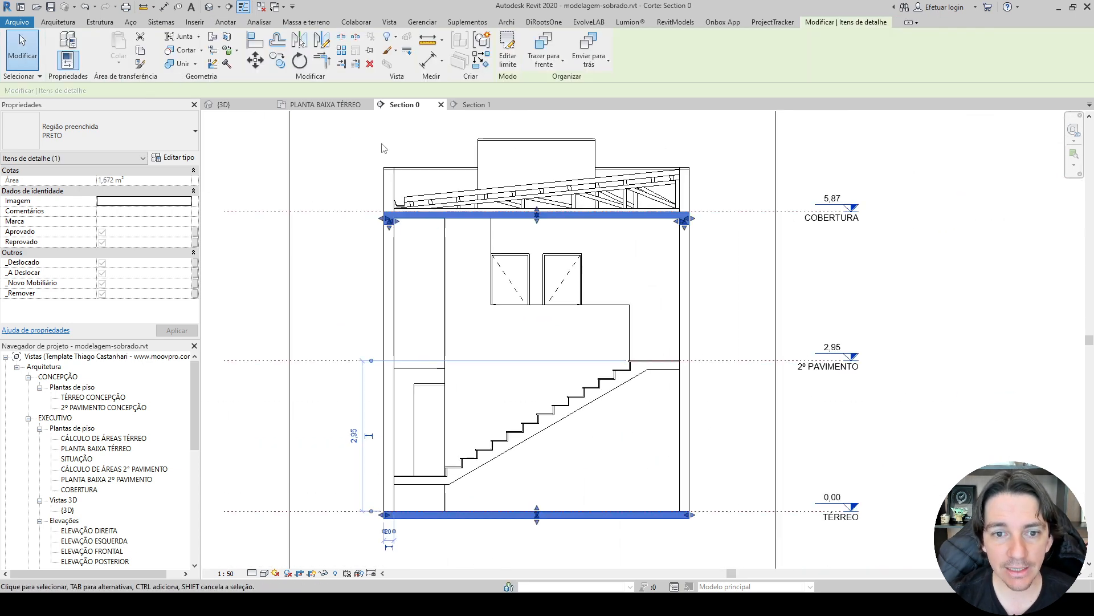
click(221, 237)
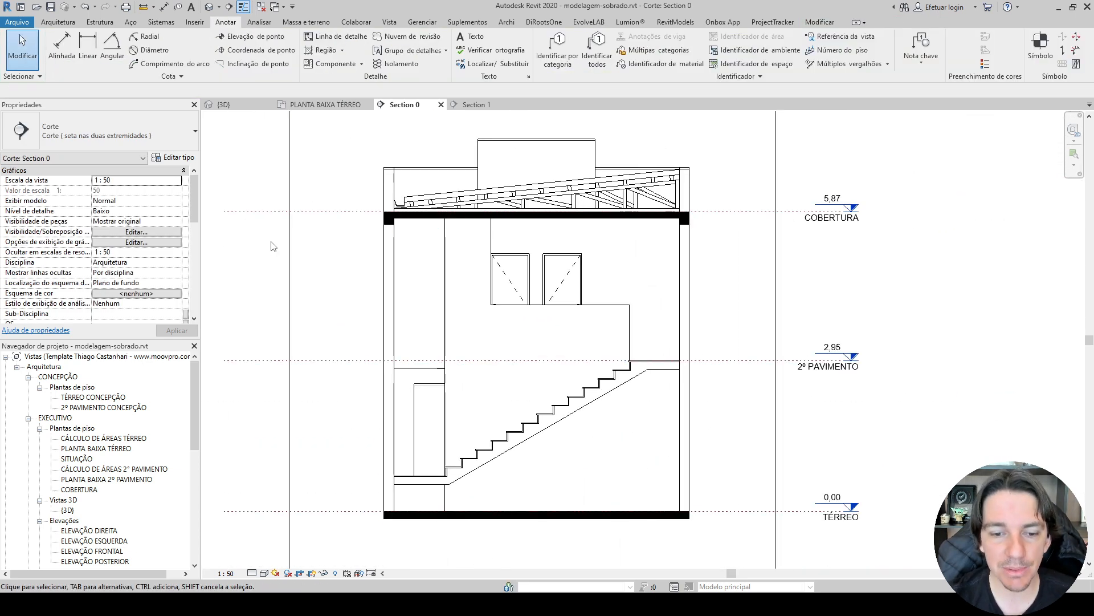
Examine the 2º PAVIMENTO slab in Section 0 and the Section 0 cut line in the PLANTA BAIXA TÉRREO plan.
click(410, 368)
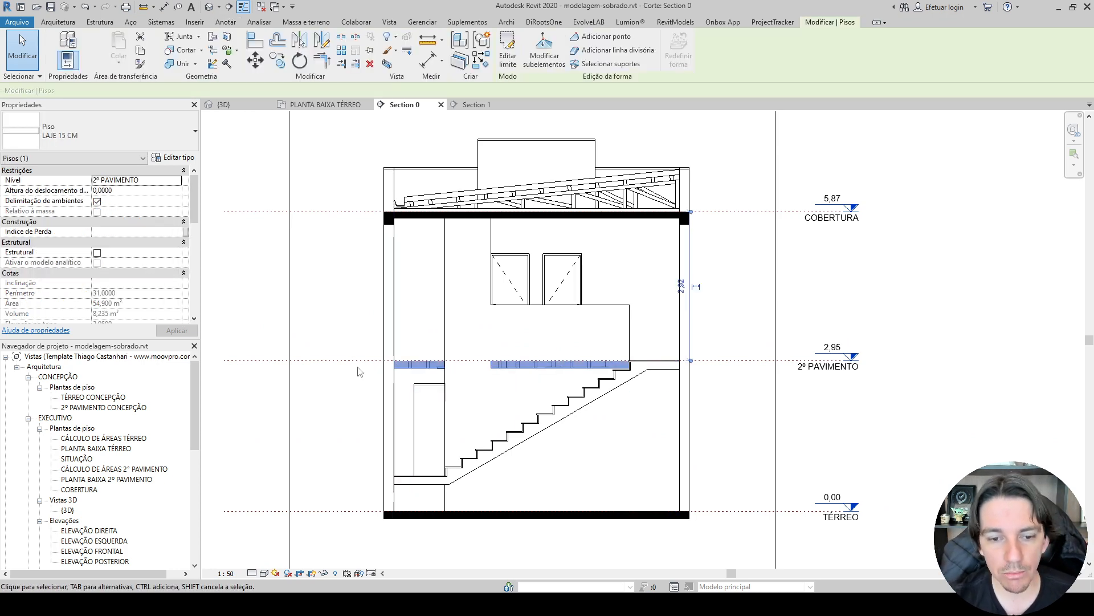
click(350, 378)
scroll(349, 375, up, 3)
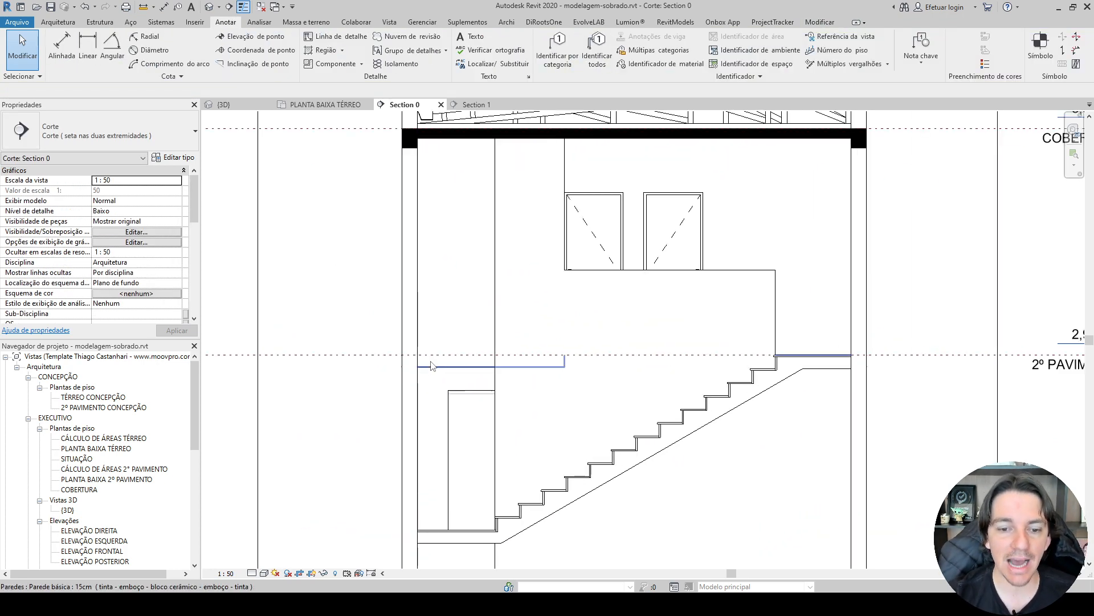
click(393, 372)
key(Delete)
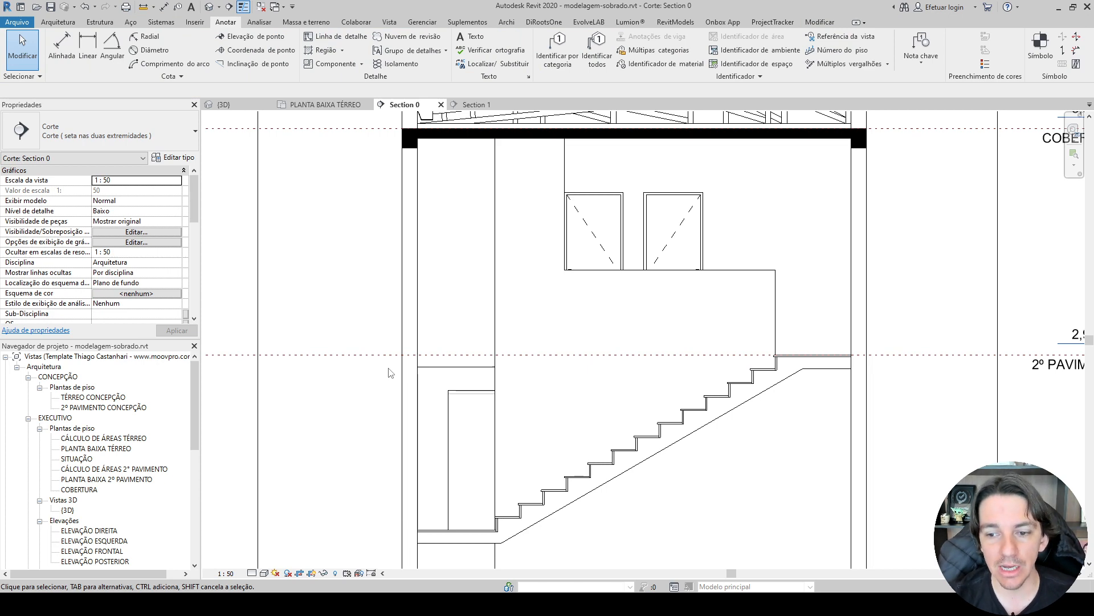
scroll(386, 373, down, 3)
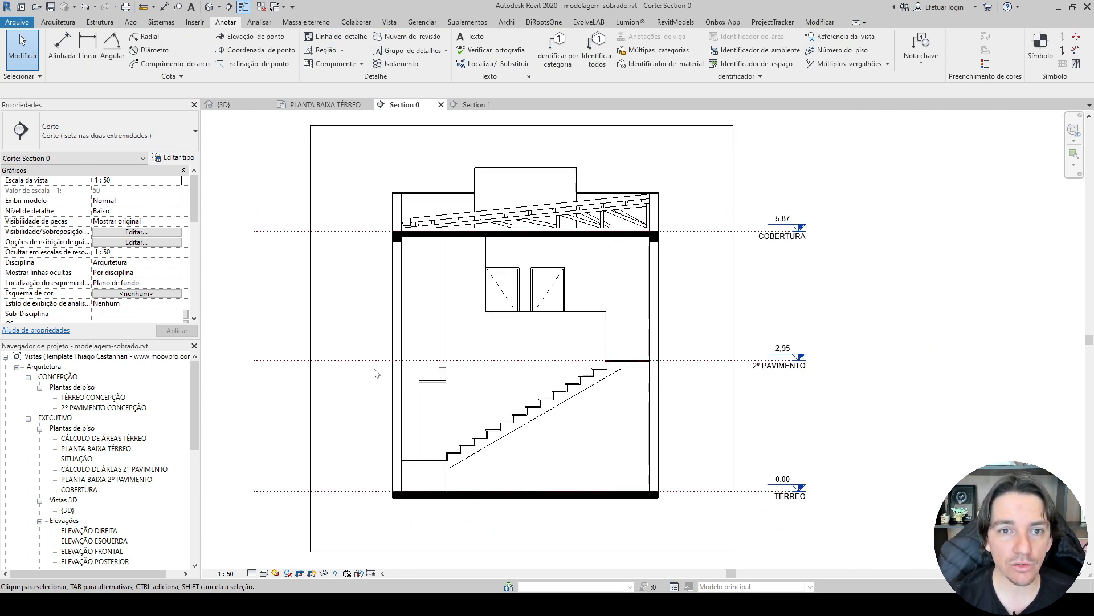
click(325, 107)
scroll(387, 285, down, 3)
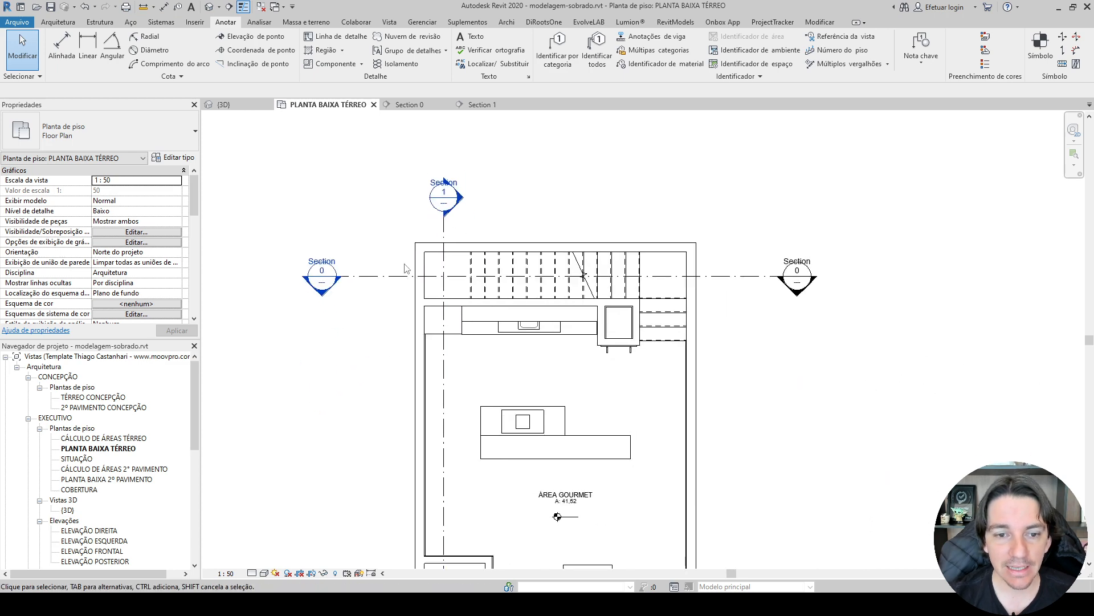
click(390, 276)
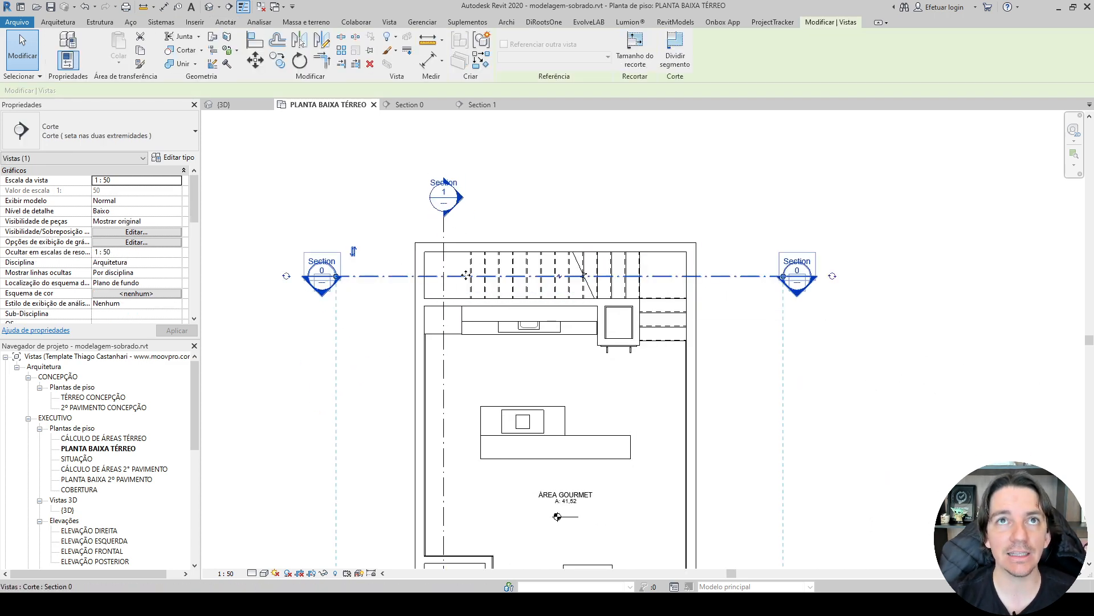
Open the {3D} view and reset its temporary hide/isolate.
click(224, 104)
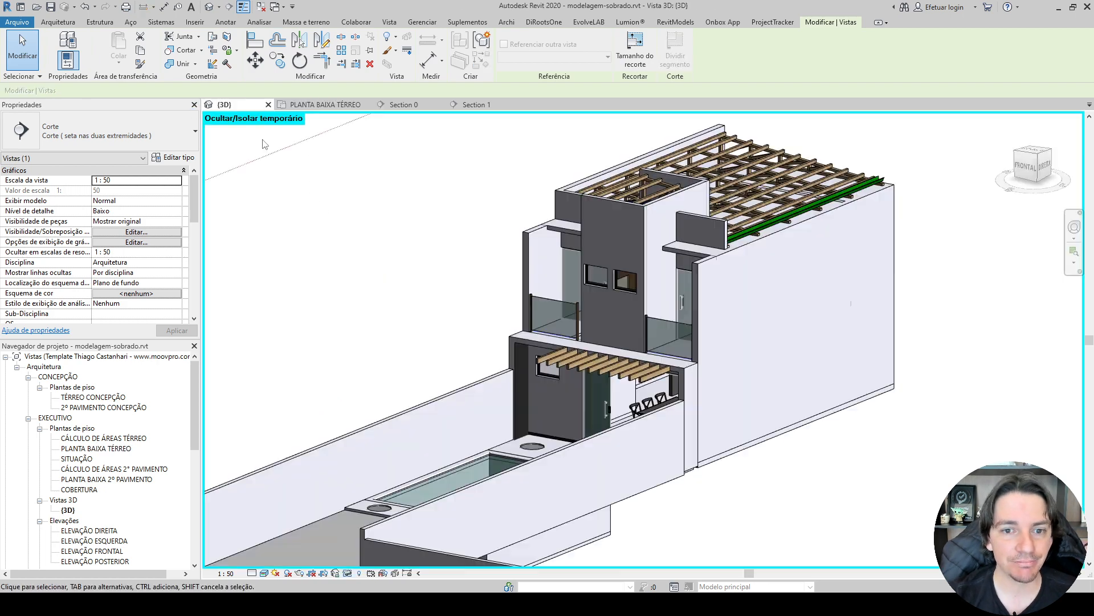
right_click(343, 487)
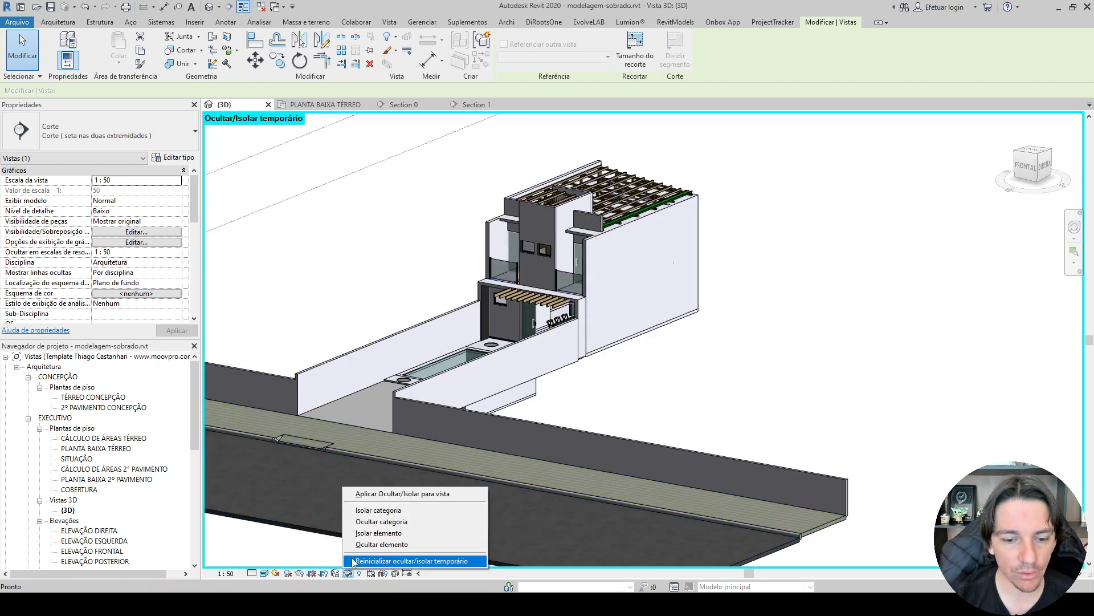
click(393, 559)
shift+middle_drag(690, 342, 655, 369)
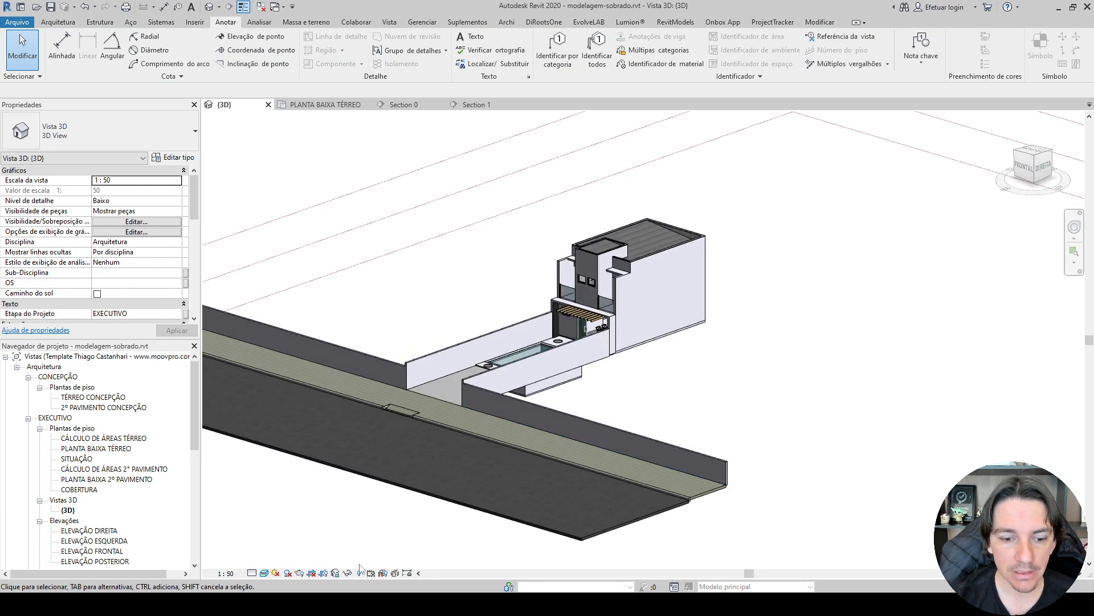
Turn on the section box (Caixa de corte) in the {3D} view.
scroll(46, 274, down, 2)
scroll(47, 274, down, 2)
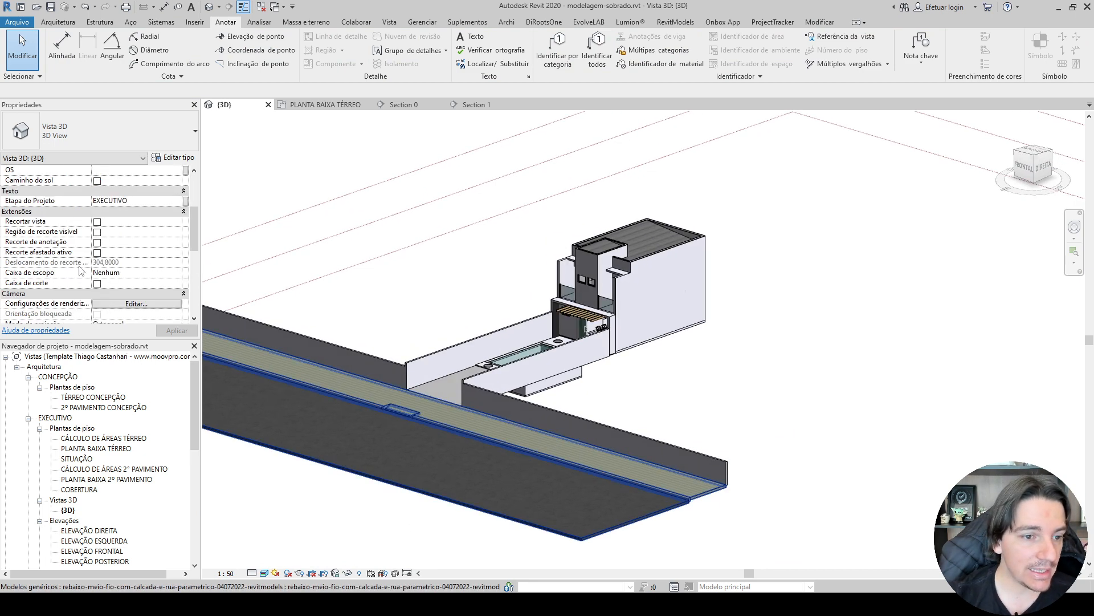
scroll(51, 265, down, 2)
click(96, 232)
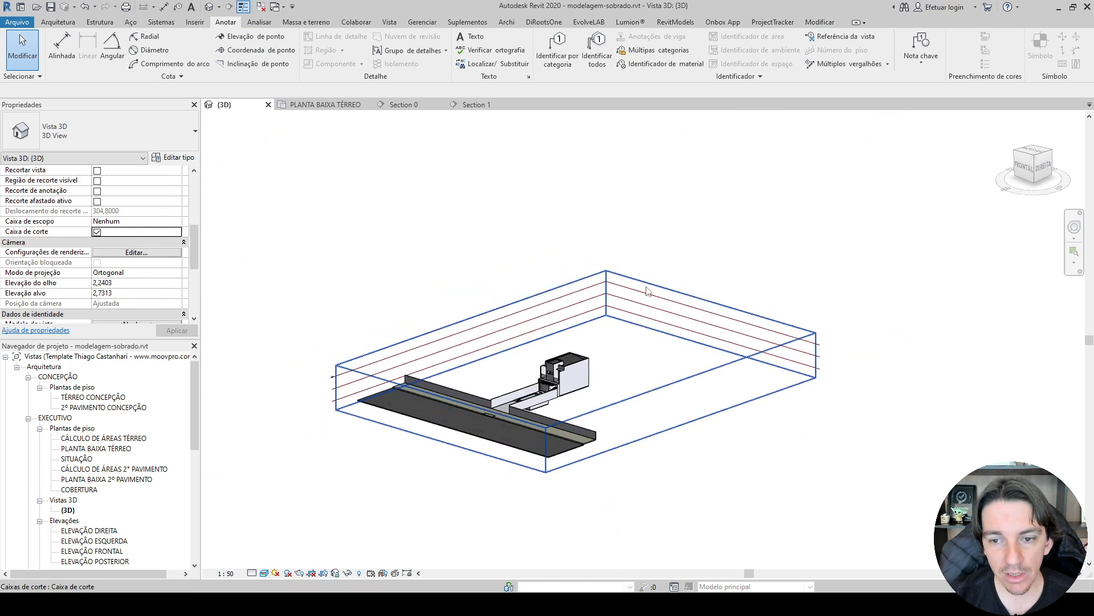
Tighten the section box around the house, excluding the street and cutting through the rear wall to expose the staircase.
click(643, 317)
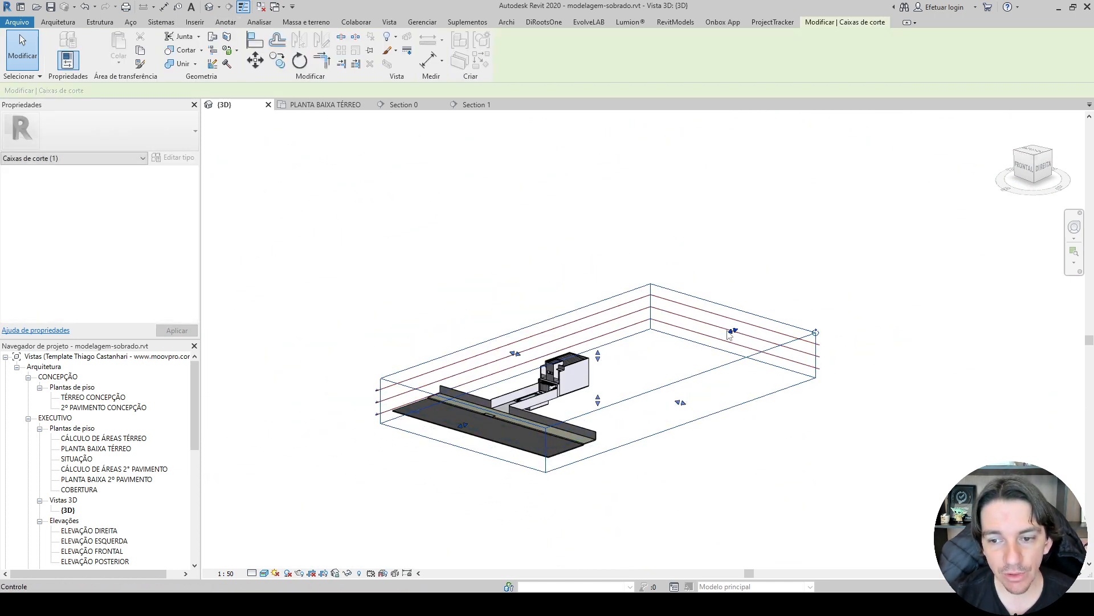
drag(734, 335, 584, 403)
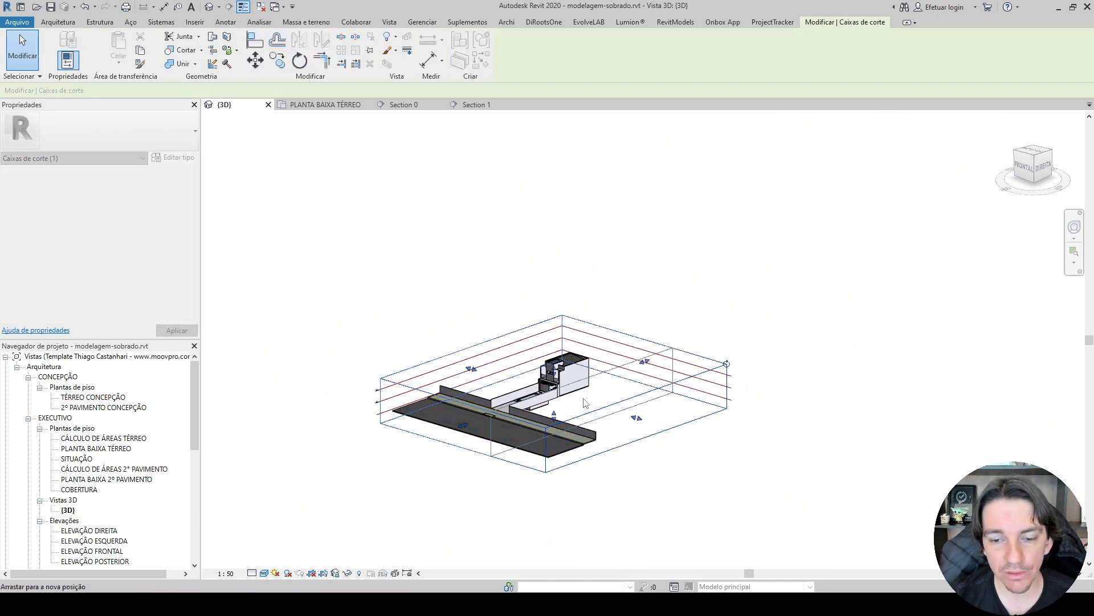
shift+middle_drag(638, 416, 492, 467)
scroll(663, 421, up, 3)
drag(632, 411, 538, 392)
scroll(302, 338, down, 4)
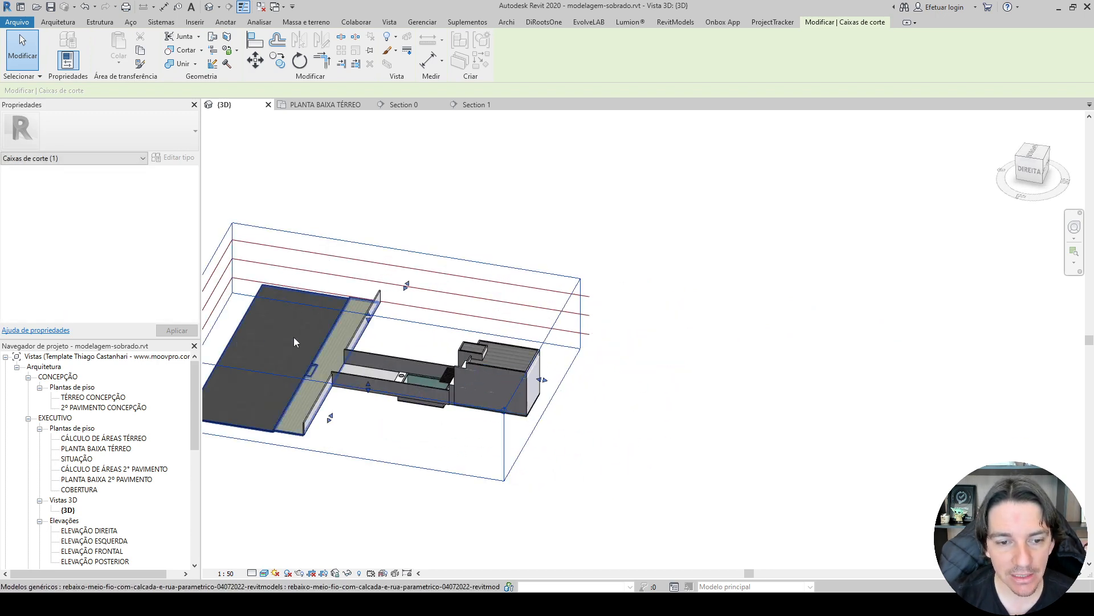
drag(233, 329, 344, 349)
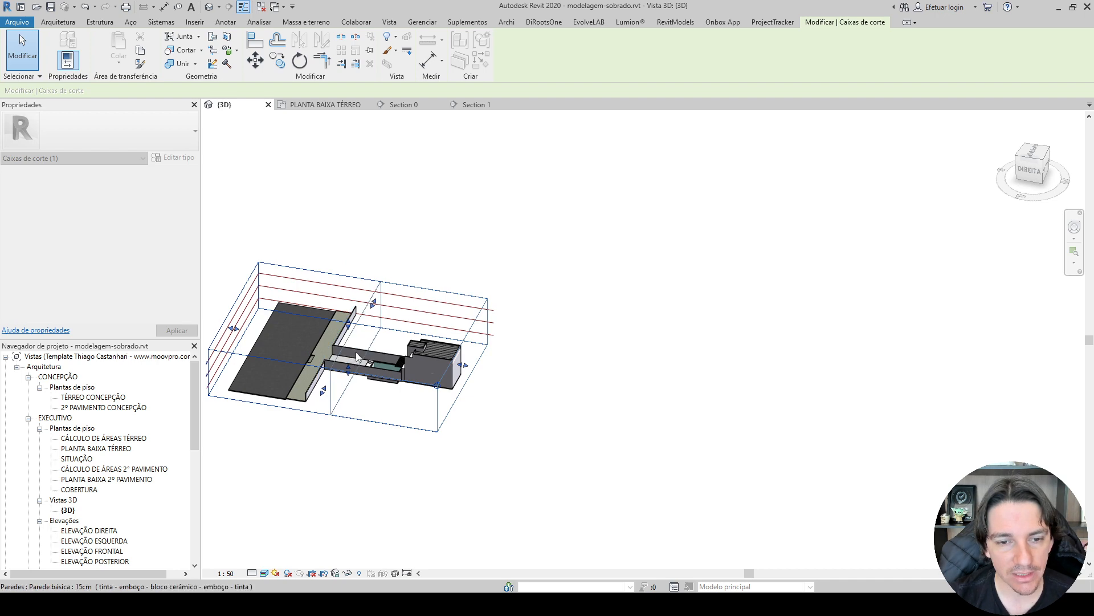
scroll(354, 345, up, 3)
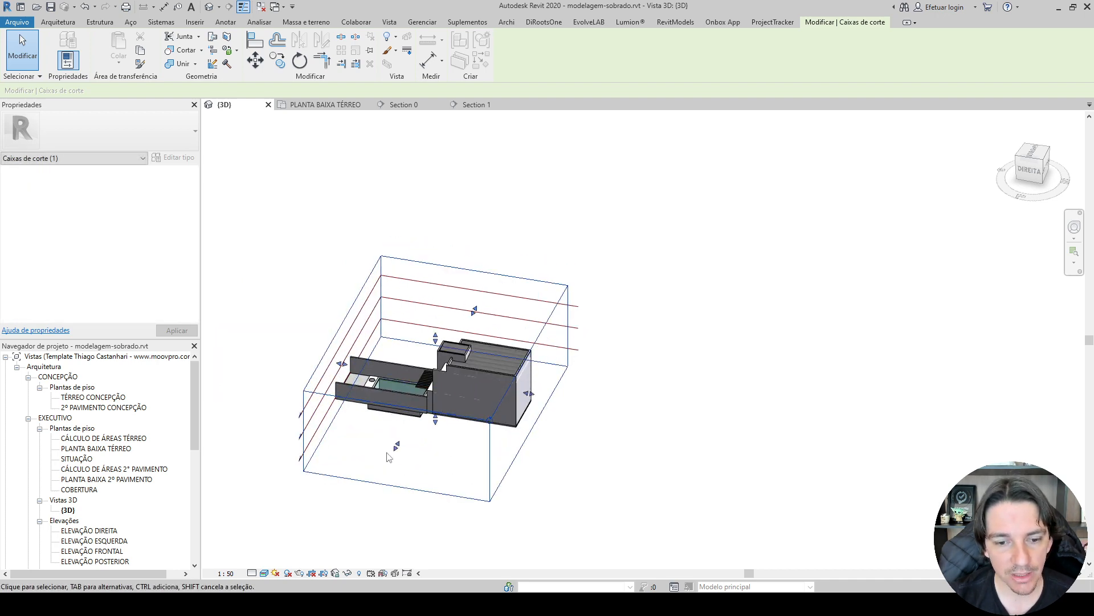
scroll(539, 386, up, 5)
drag(543, 387, 507, 379)
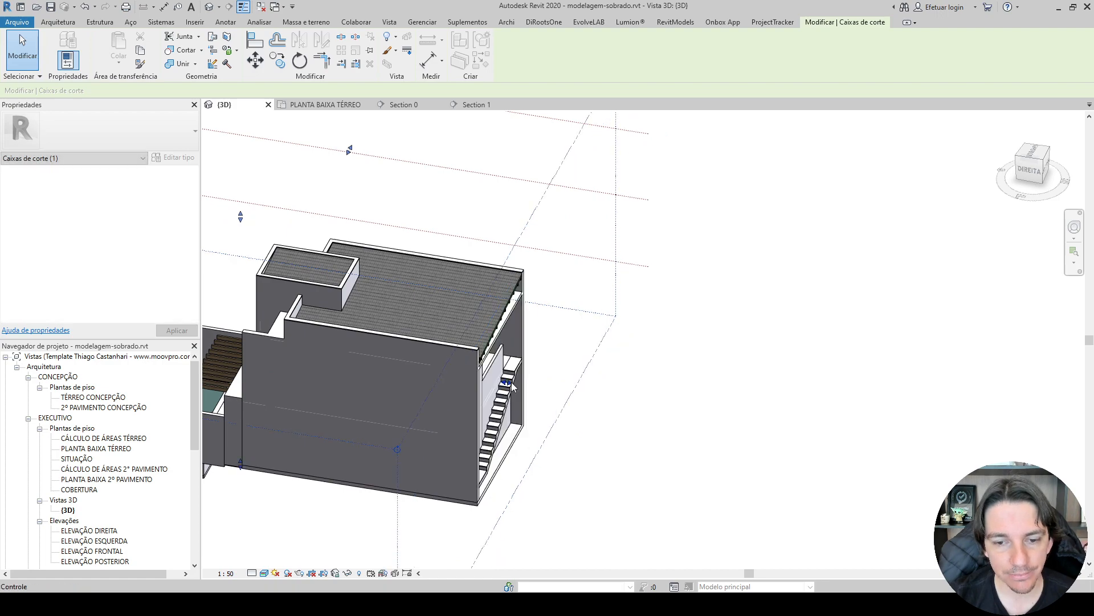
Examine the 2º PAVIMENTO slab and the 10CM low wall around the exposed staircase in the {3D} view.
shift+middle_drag(597, 448, 614, 367)
scroll(504, 369, down, 3)
shift+middle_drag(613, 368, 437, 428)
middle_drag(374, 467, 573, 394)
scroll(357, 460, up, 3)
scroll(466, 268, up, 5)
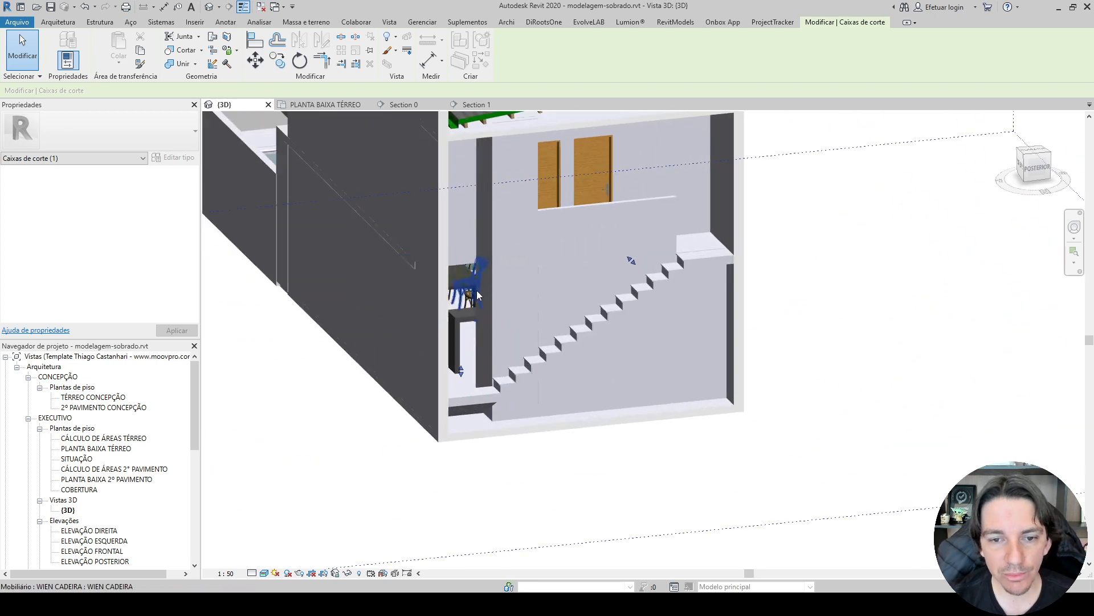
click(466, 265)
shift+middle_drag(466, 278, 510, 279)
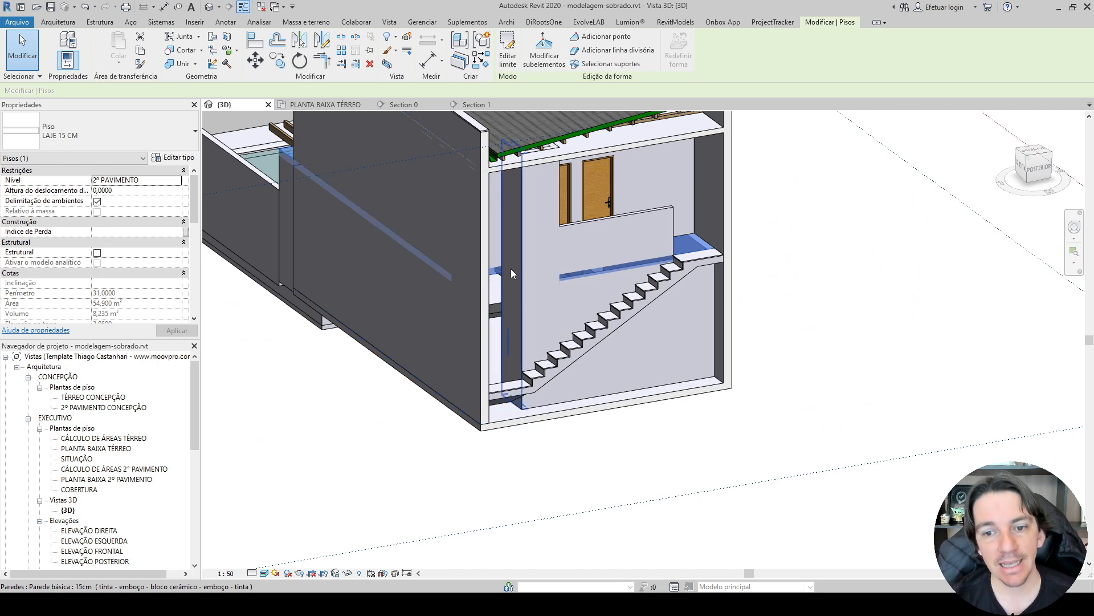
click(594, 244)
shift+middle_drag(594, 244, 559, 298)
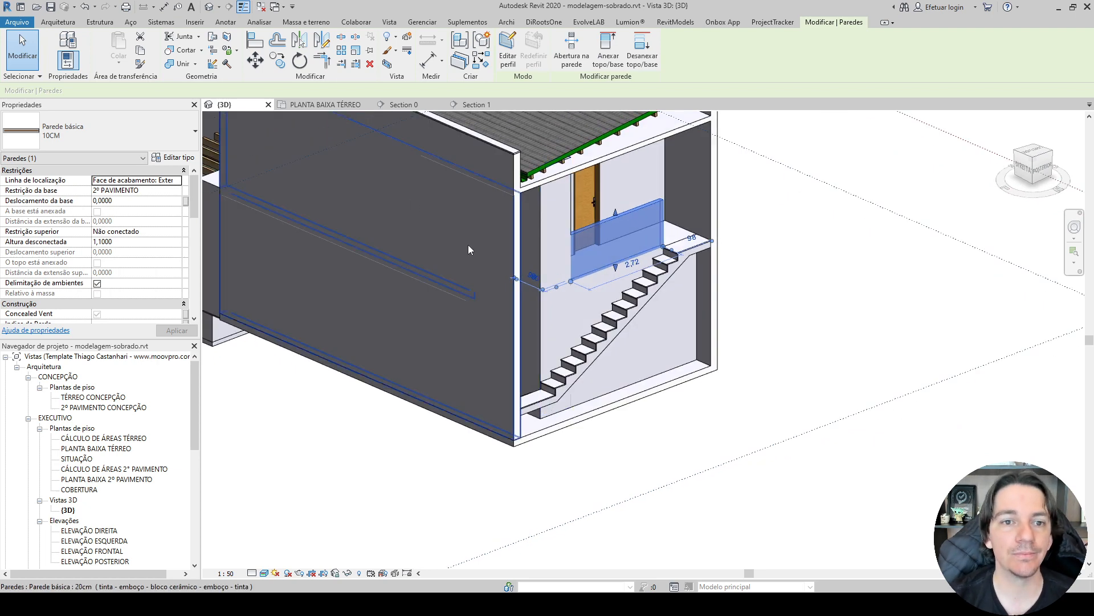
Compare the ground-floor 15cm wall with the door opening beside the staircase in Section 0 and the {3D} view.
click(404, 104)
key(Escape)
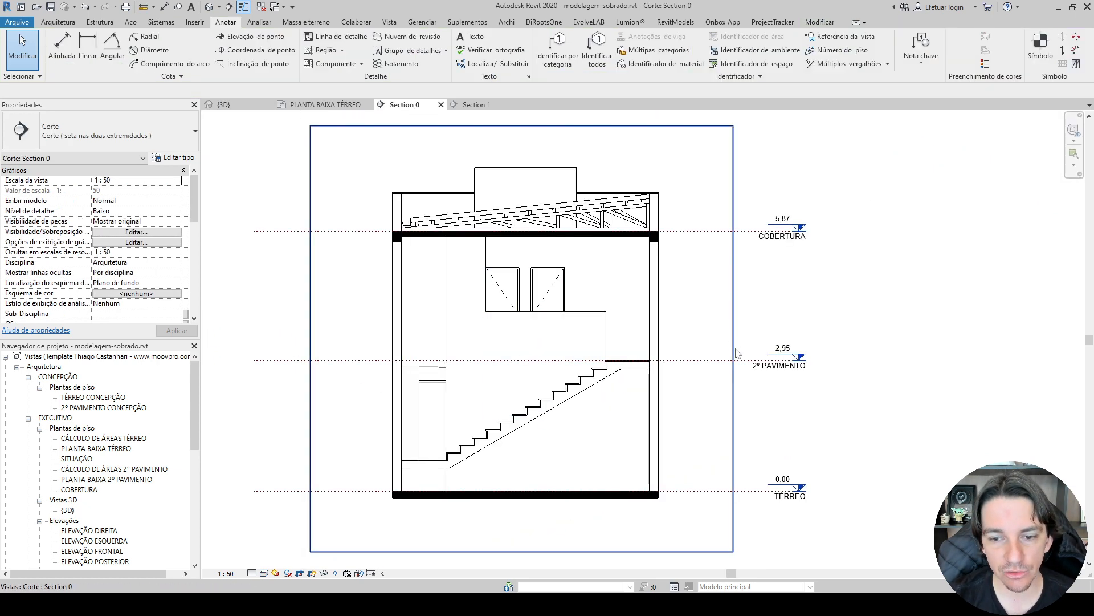
scroll(513, 365, up, 3)
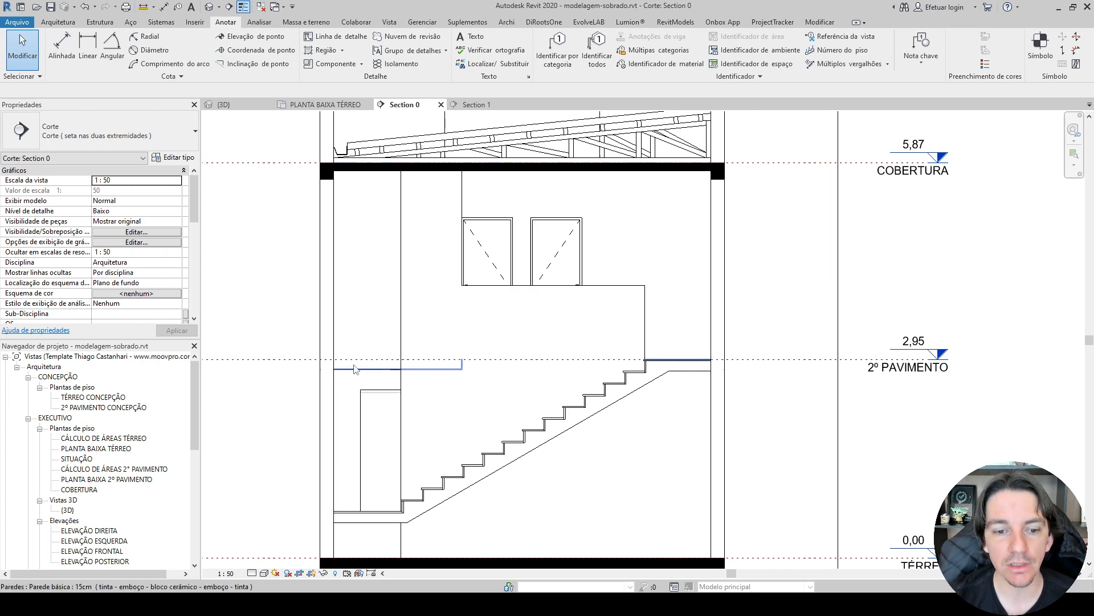
middle_drag(268, 416, 318, 350)
click(400, 317)
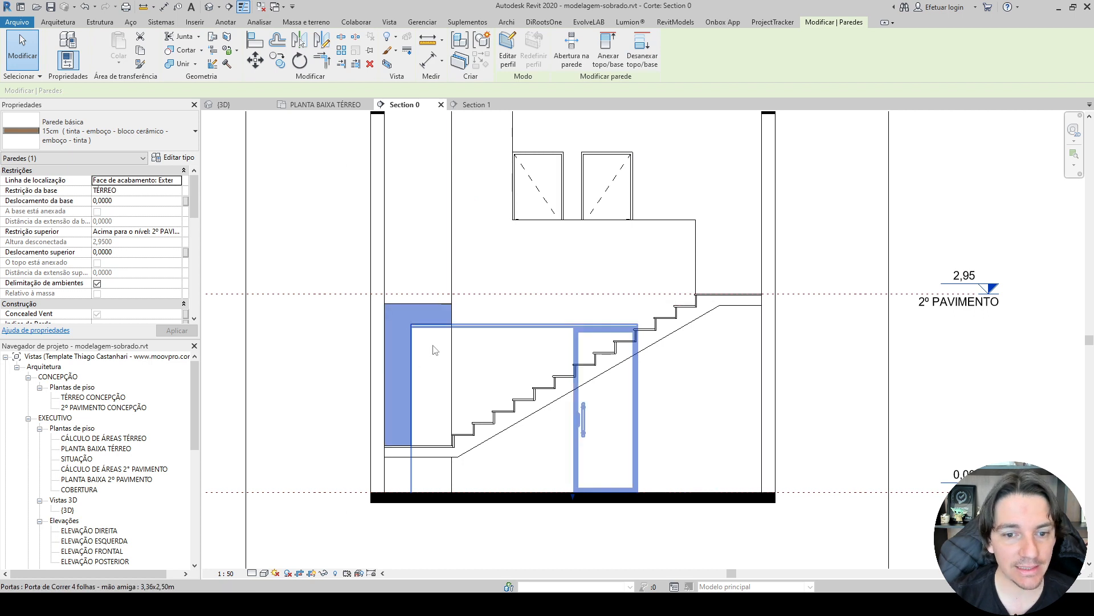
click(230, 107)
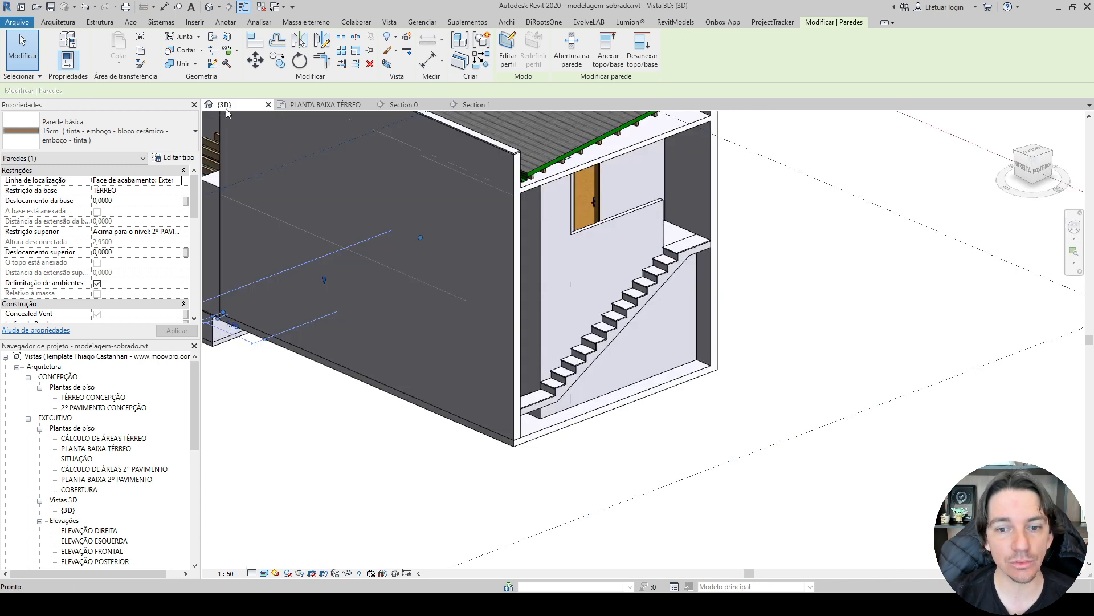
shift+middle_drag(801, 440, 778, 319)
scroll(719, 355, down, 3)
shift+middle_drag(778, 319, 795, 300)
scroll(547, 262, up, 10)
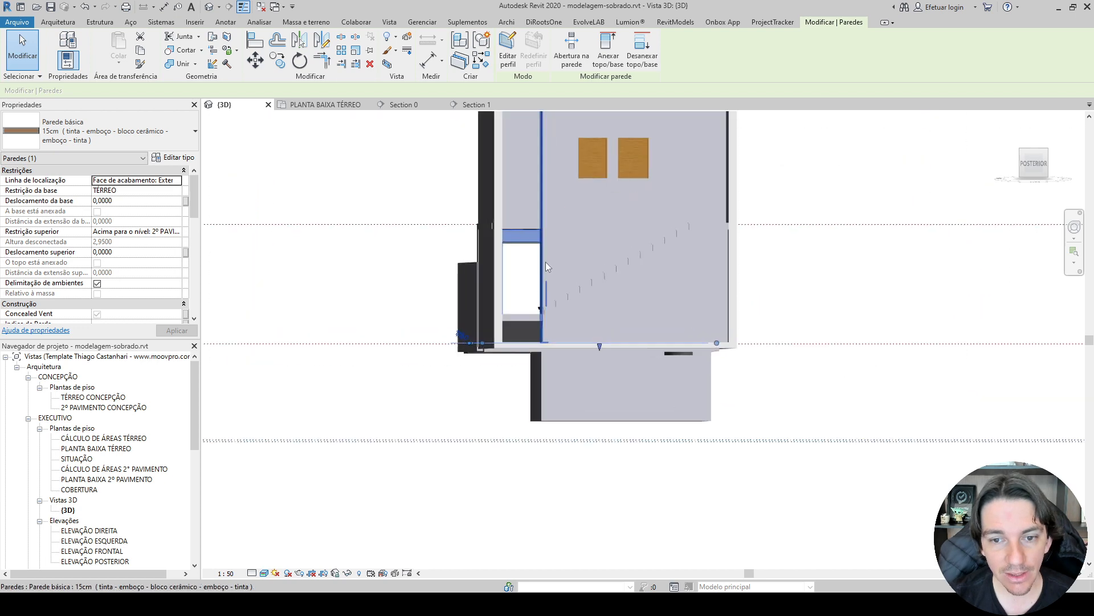
Set the Abertura value of the ground-floor 3,36x2,50m Porta de Correr 4 folhas sliding door to 0.
shift+middle_drag(478, 225, 331, 304)
click(553, 242)
scroll(507, 303, down, 3)
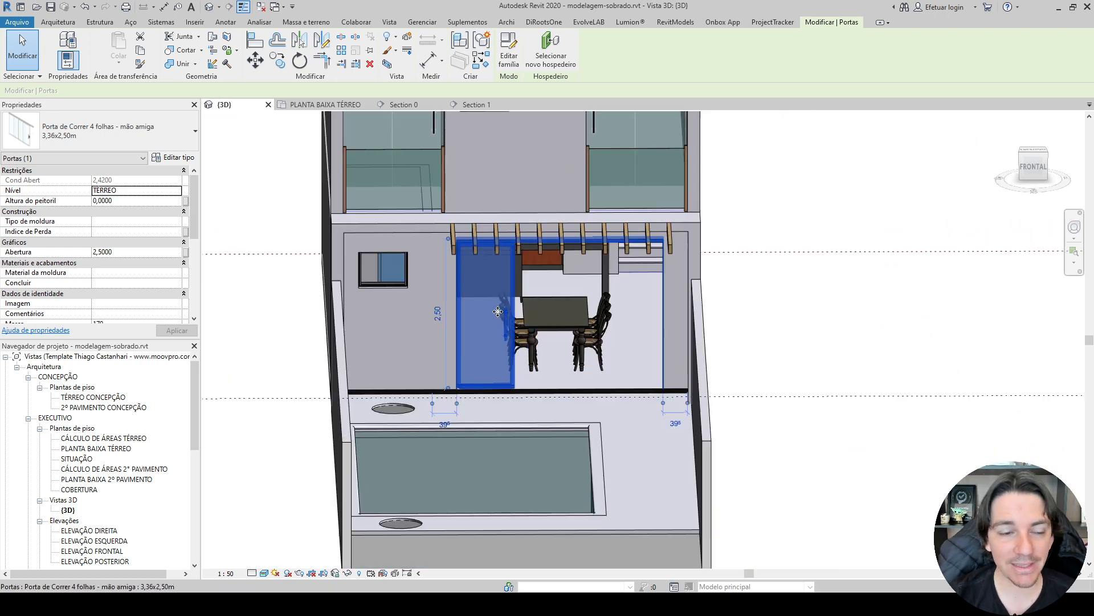
click(173, 158)
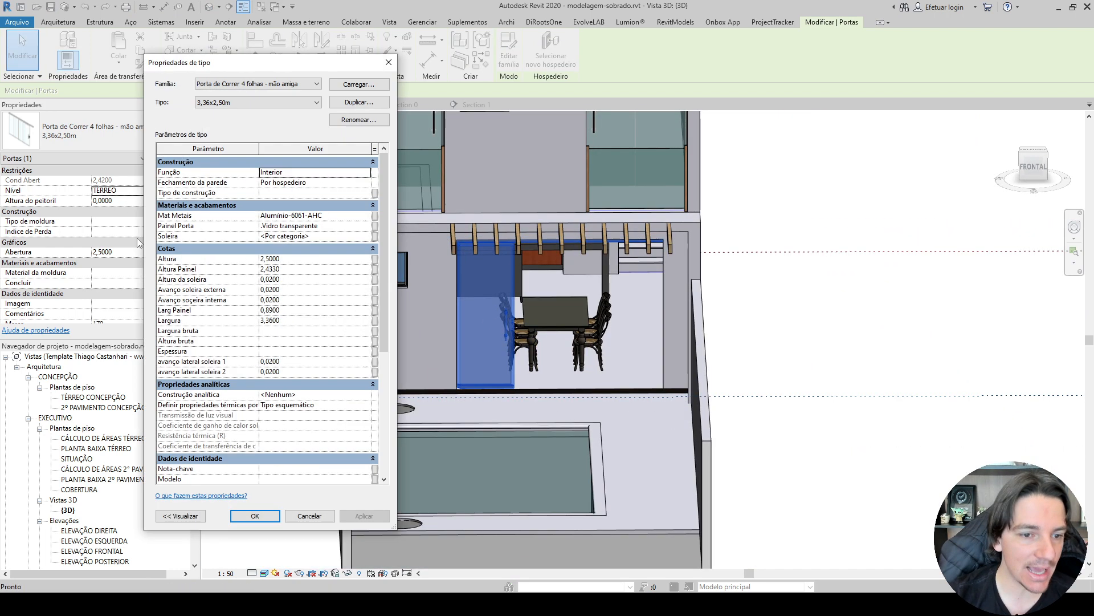
scroll(206, 372, down, 6)
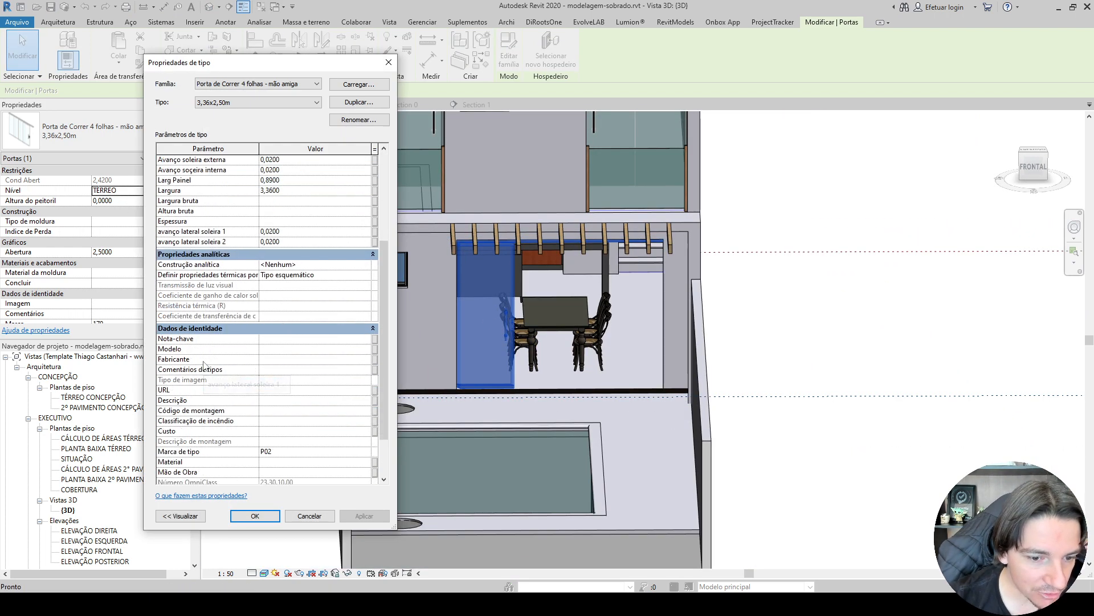
click(313, 515)
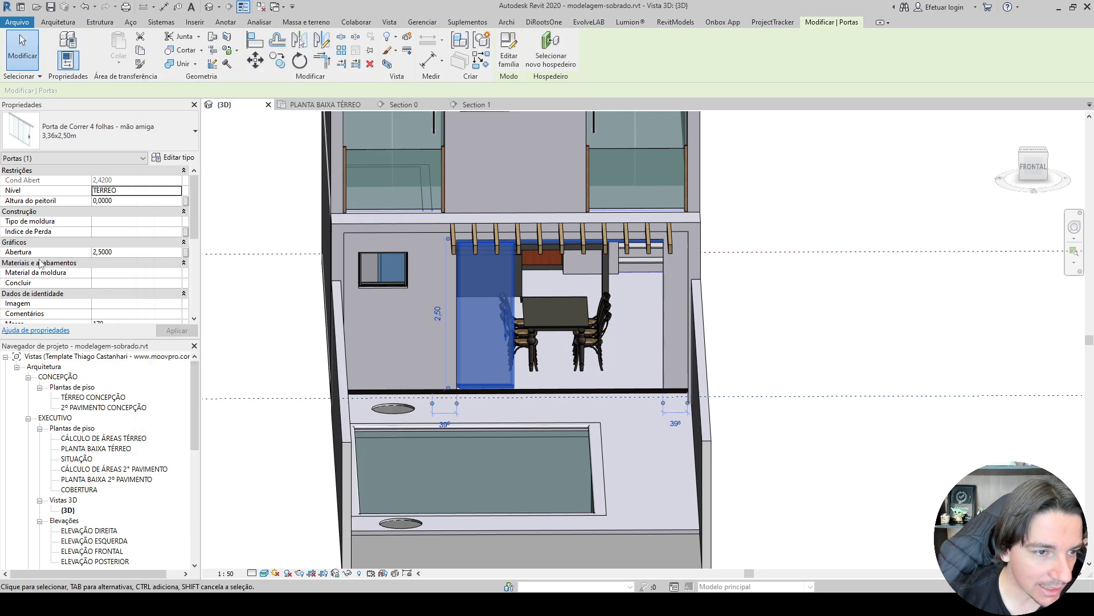
click(148, 252)
text(0)
key(Return)
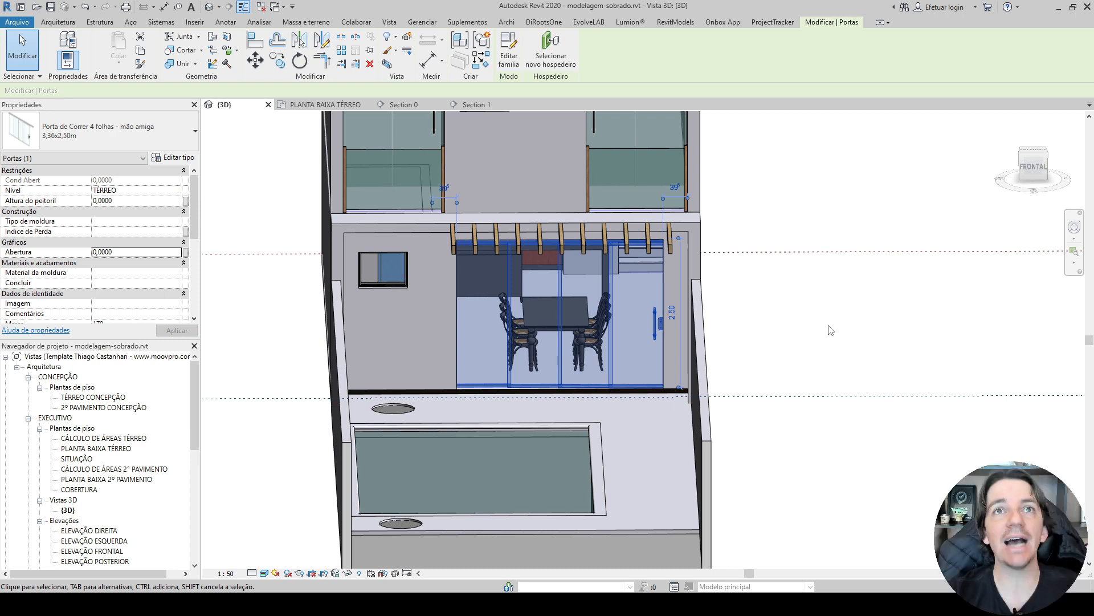
Inspect the sliding door and the slab line above it in Section 0.
click(405, 105)
click(365, 432)
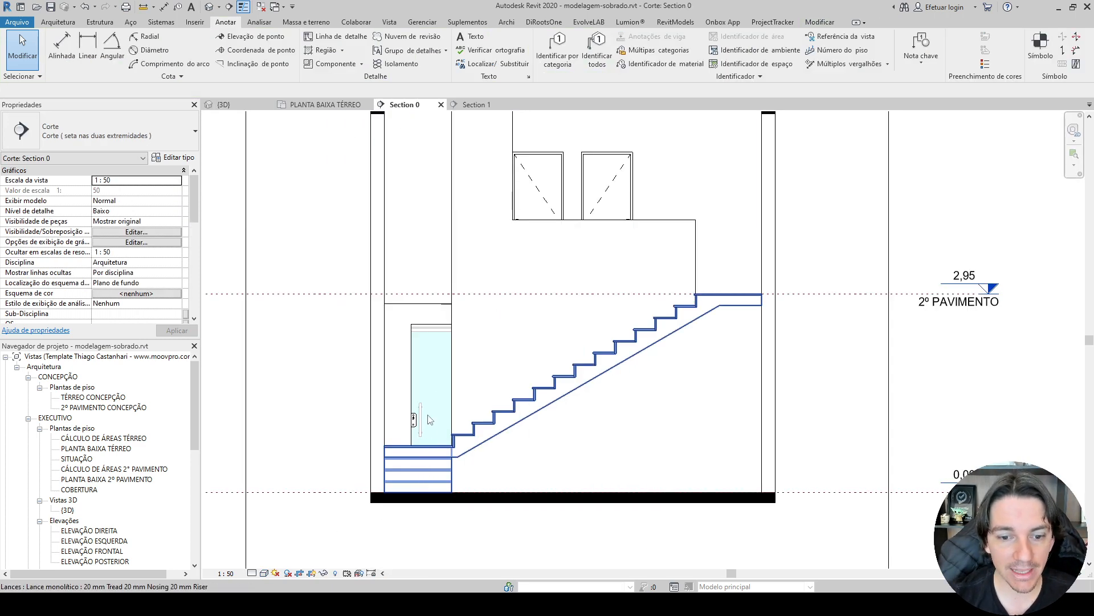
scroll(364, 432, up, 1)
scroll(365, 432, up, 2)
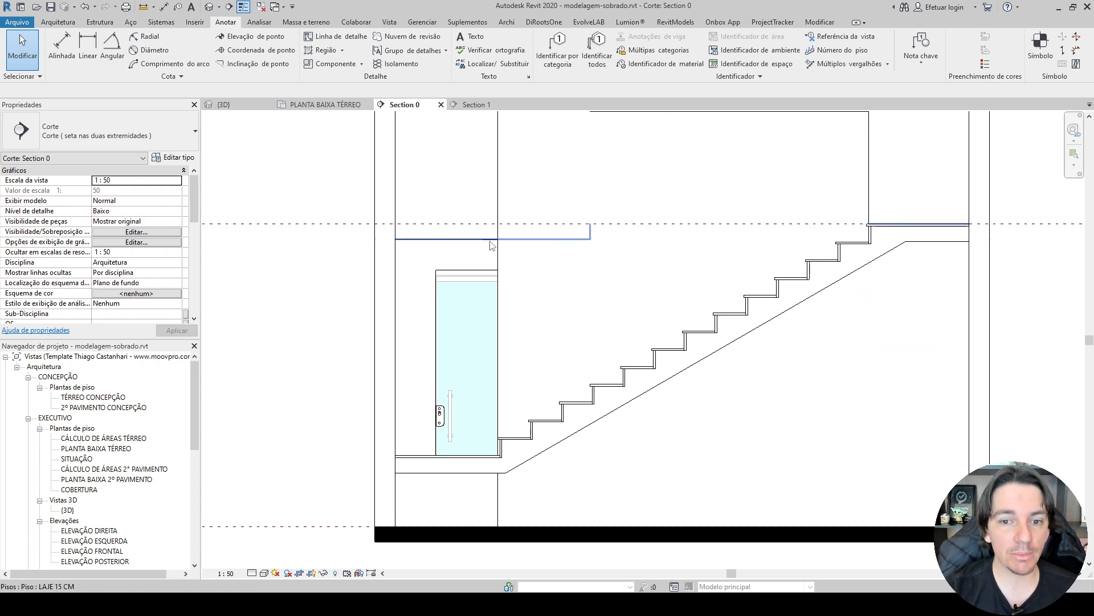
scroll(488, 248, up, 2)
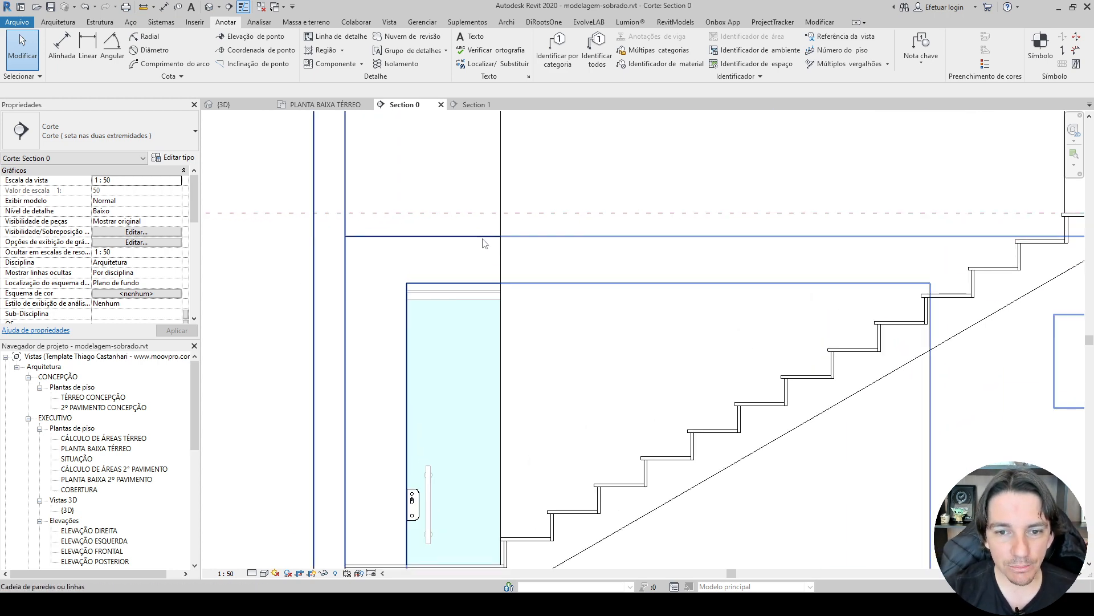
Hide all visible instances of Luminária LED quadrada paramétrica in Section 0 as elements.
click(482, 237)
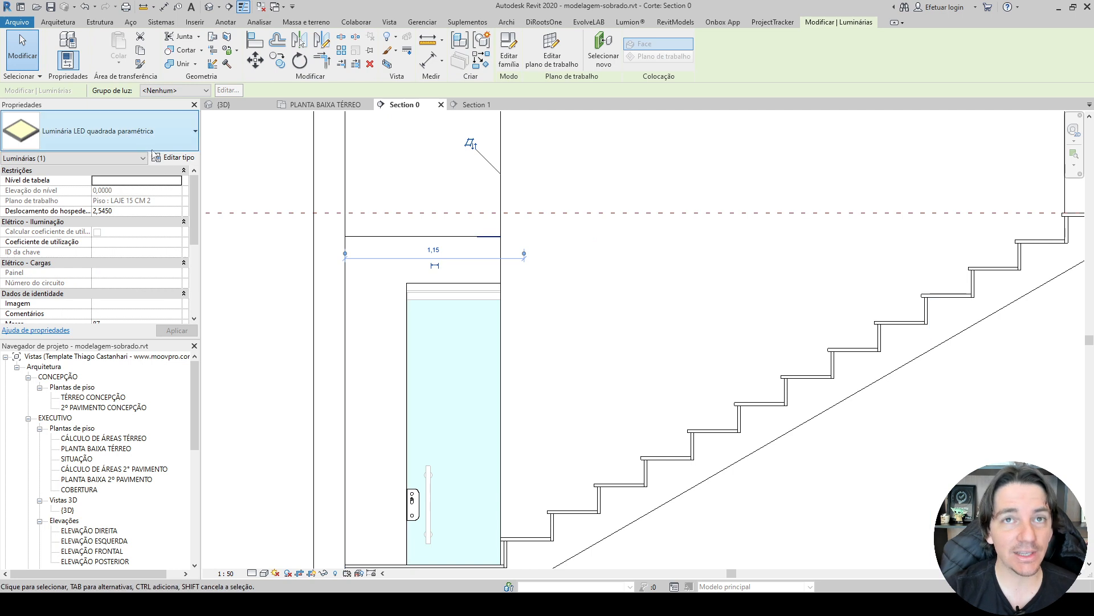
scroll(484, 238, up, 3)
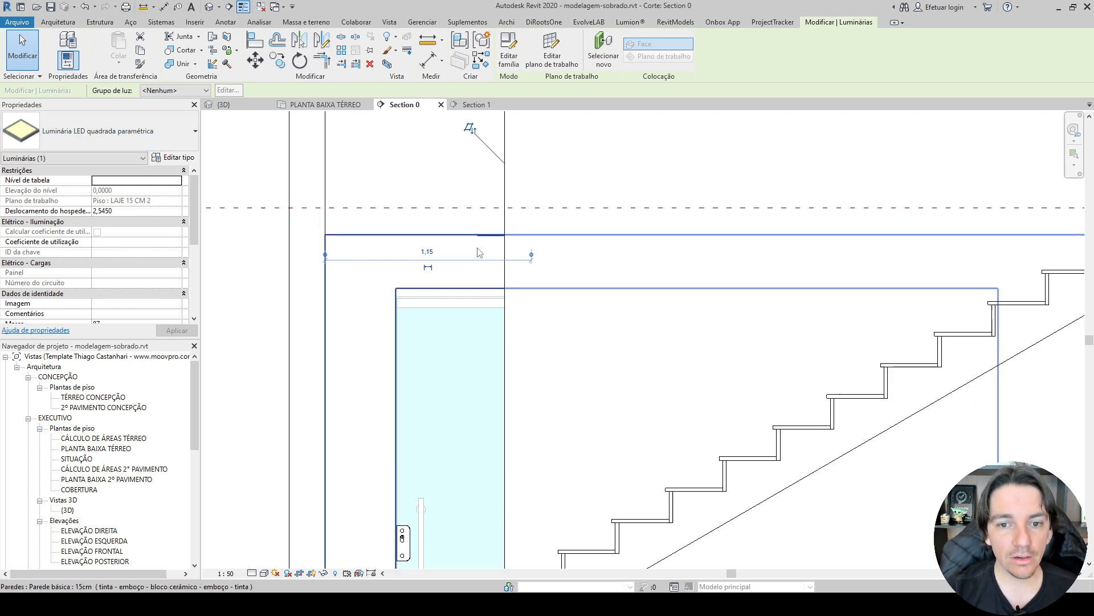
right_click(484, 238)
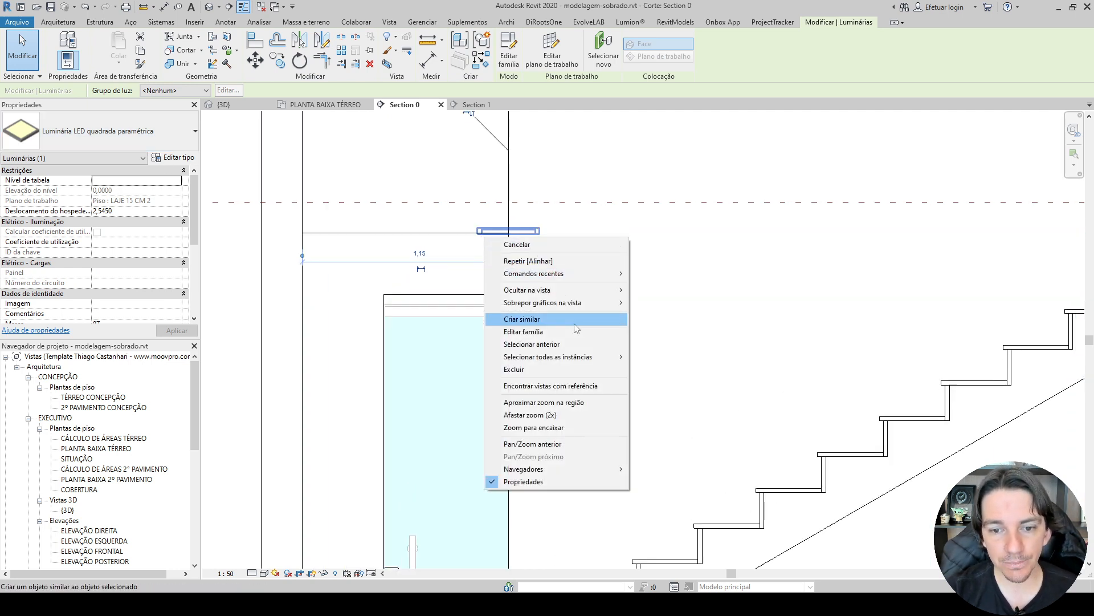
mouse_move(576, 358)
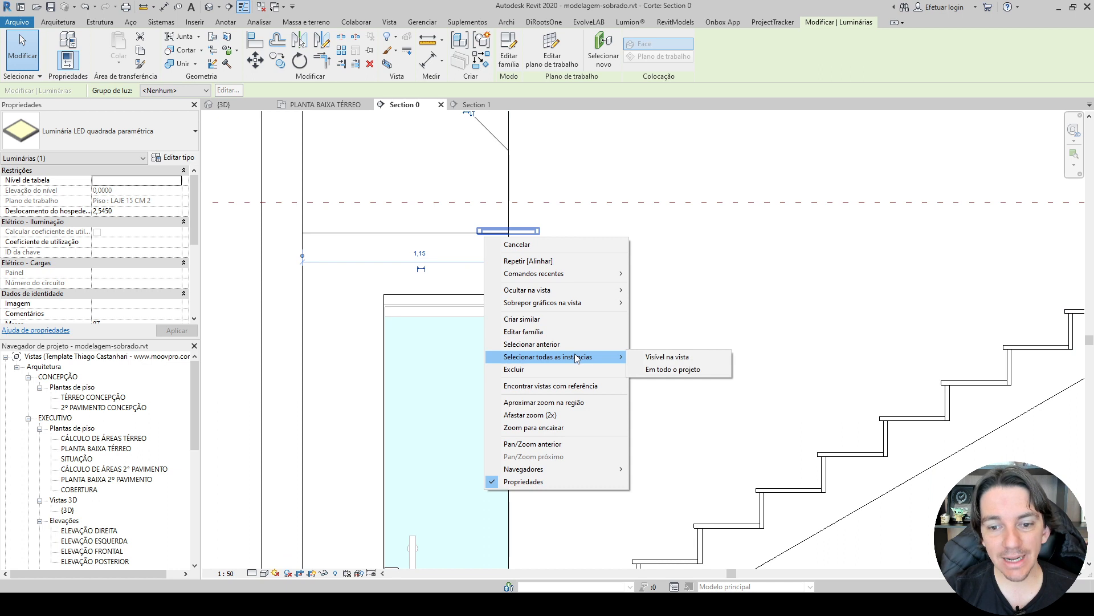
click(658, 362)
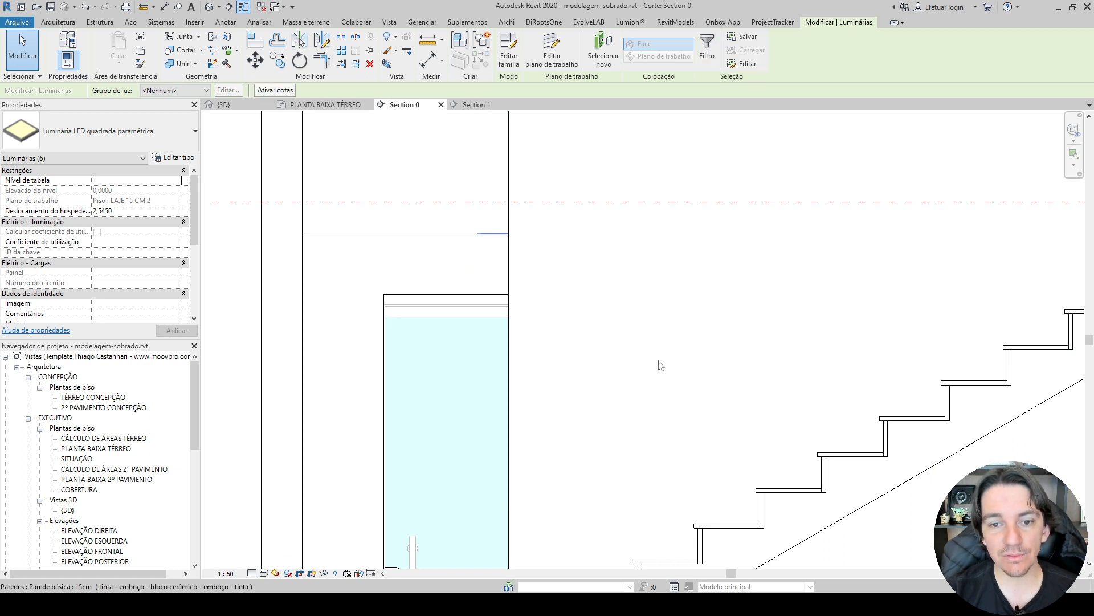
right_click(484, 235)
mouse_move(590, 291)
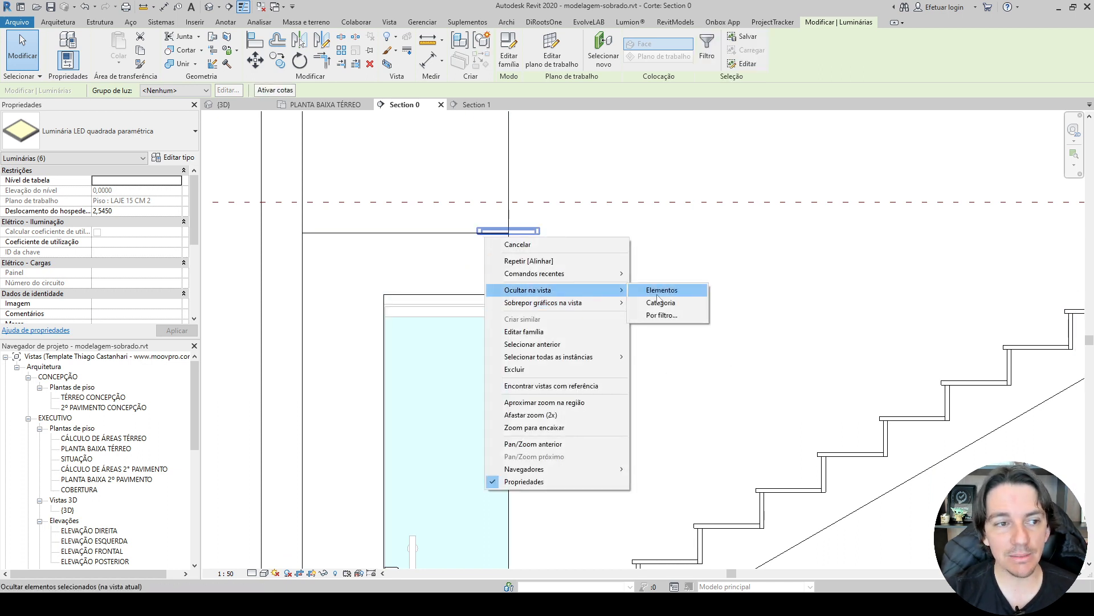
click(659, 292)
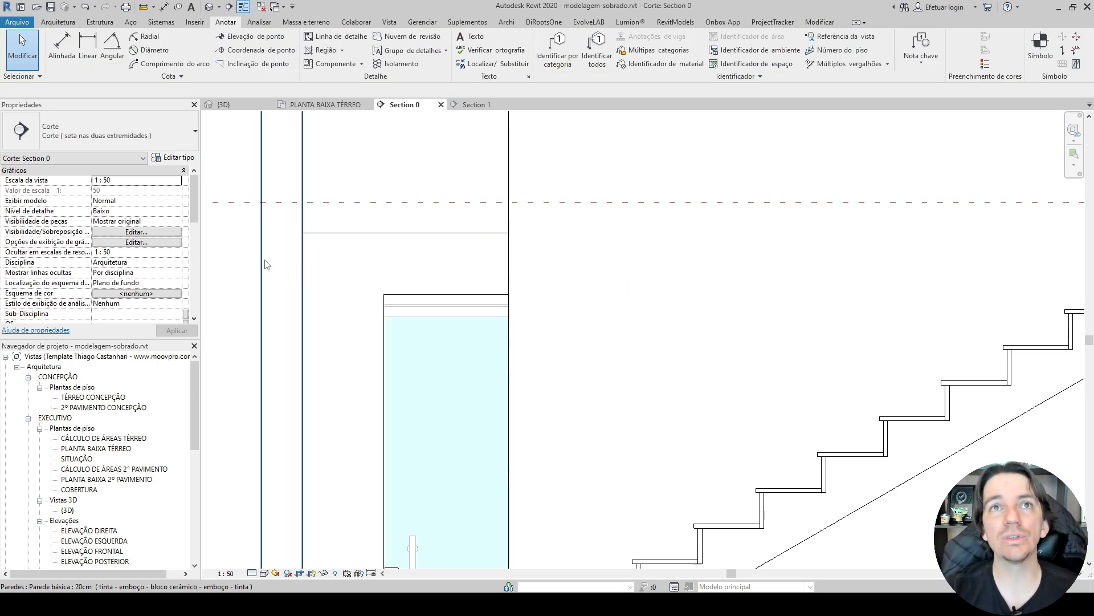
scroll(265, 264, down, 5)
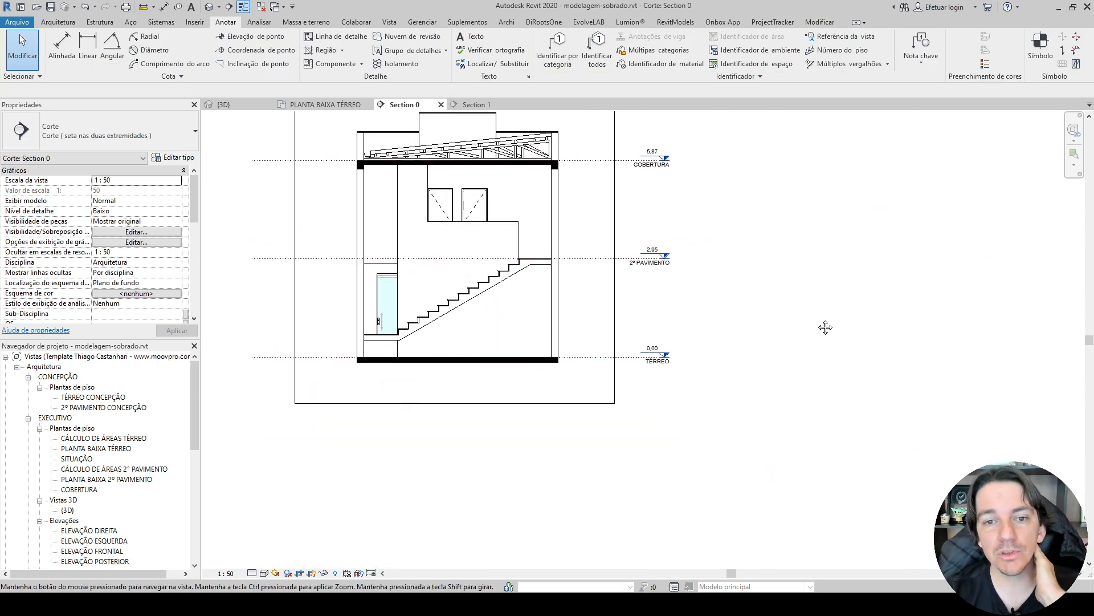
middle_drag(825, 327, 842, 356)
middle_drag(835, 314, 893, 329)
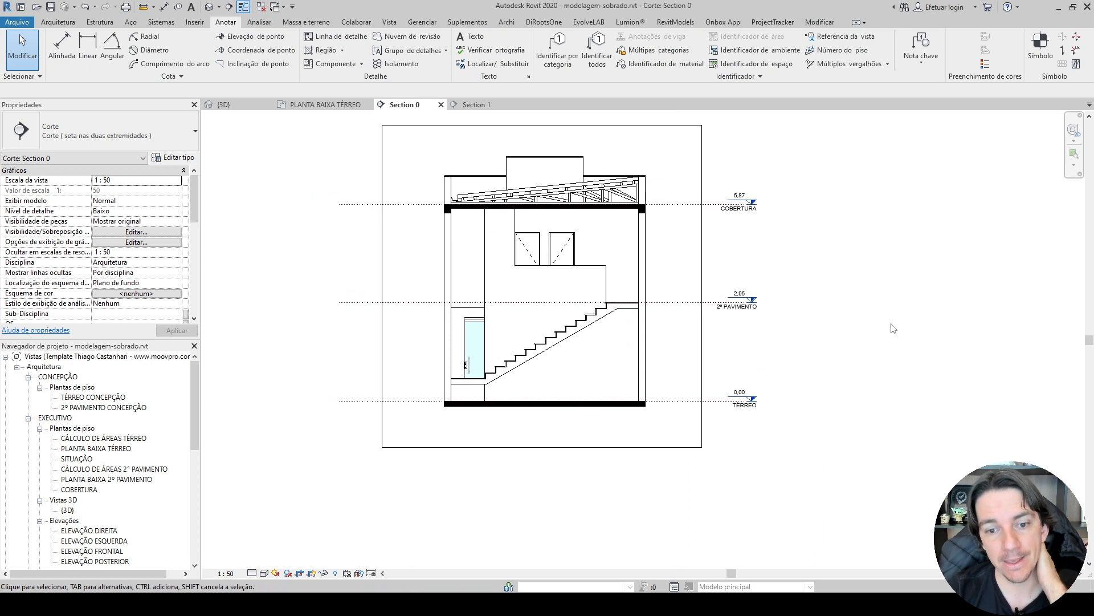
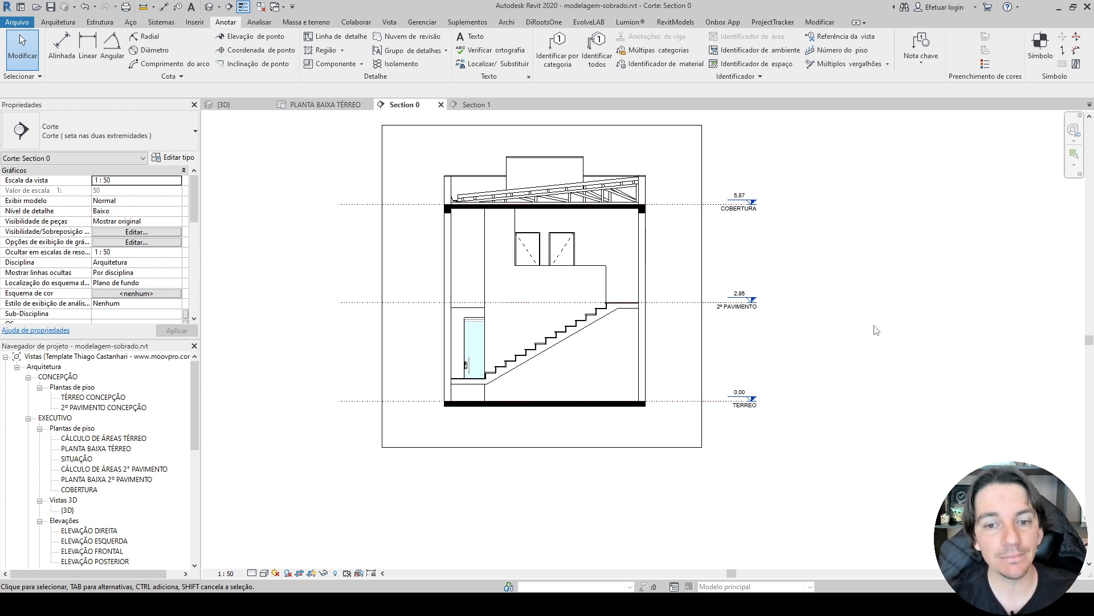
Compare the upper-floor doors and the LAJE 12 cm roof slab between Section 0 and the {3D} view.
scroll(407, 230, up, 2)
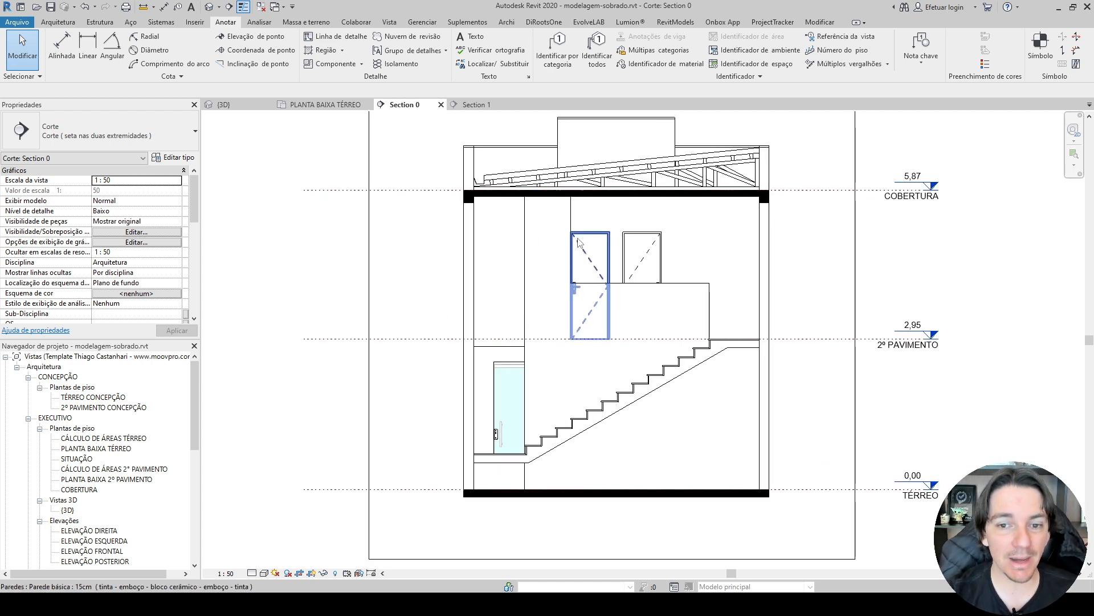
click(245, 104)
shift+middle_drag(433, 308, 634, 257)
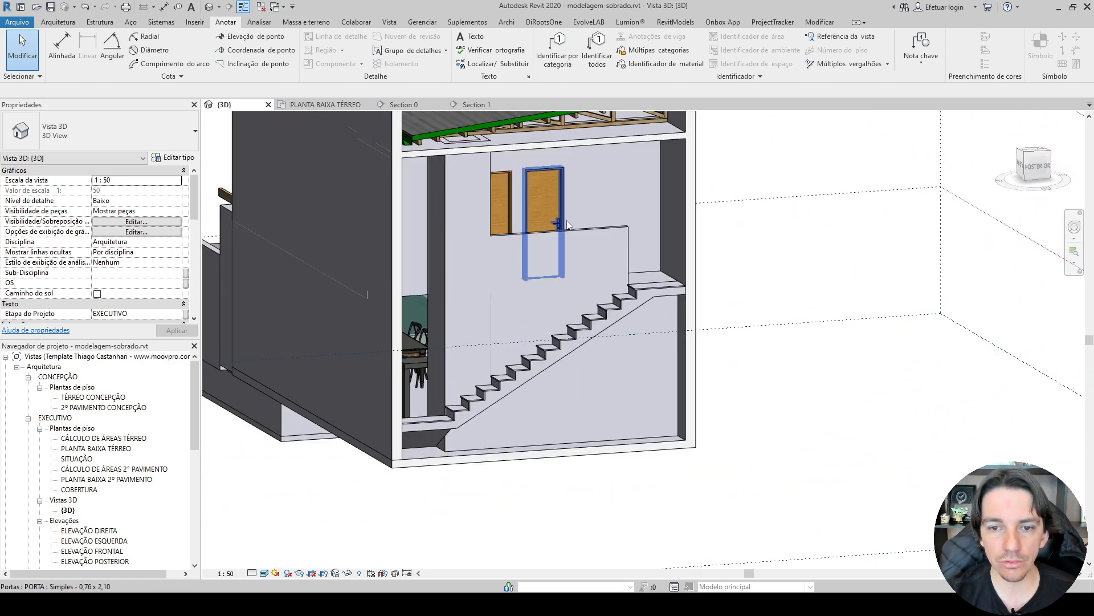
middle_drag(597, 155, 579, 228)
scroll(606, 208, up, 2)
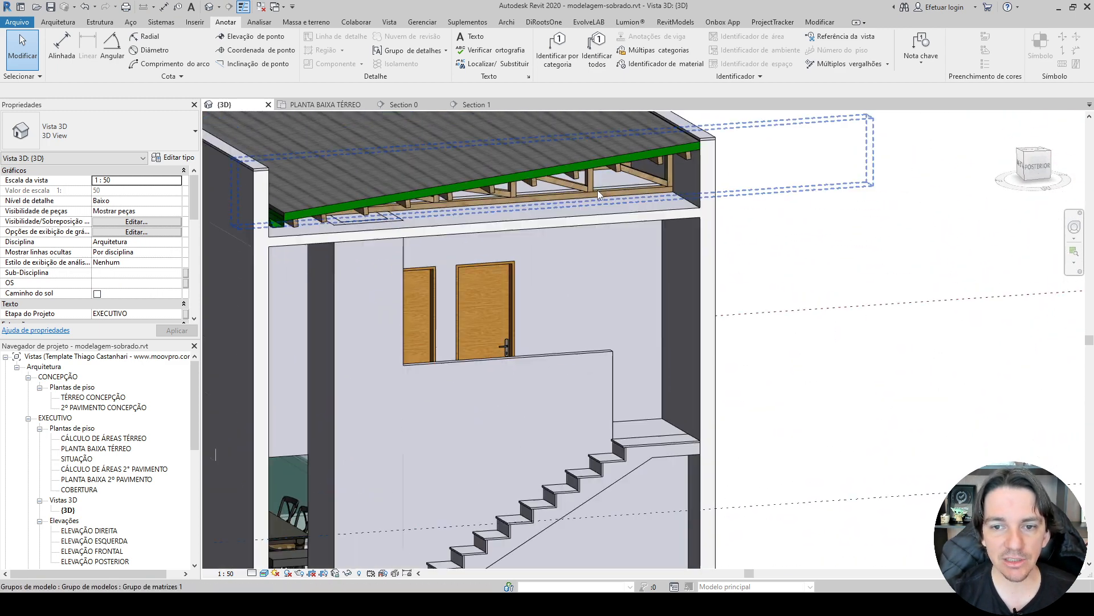
click(590, 220)
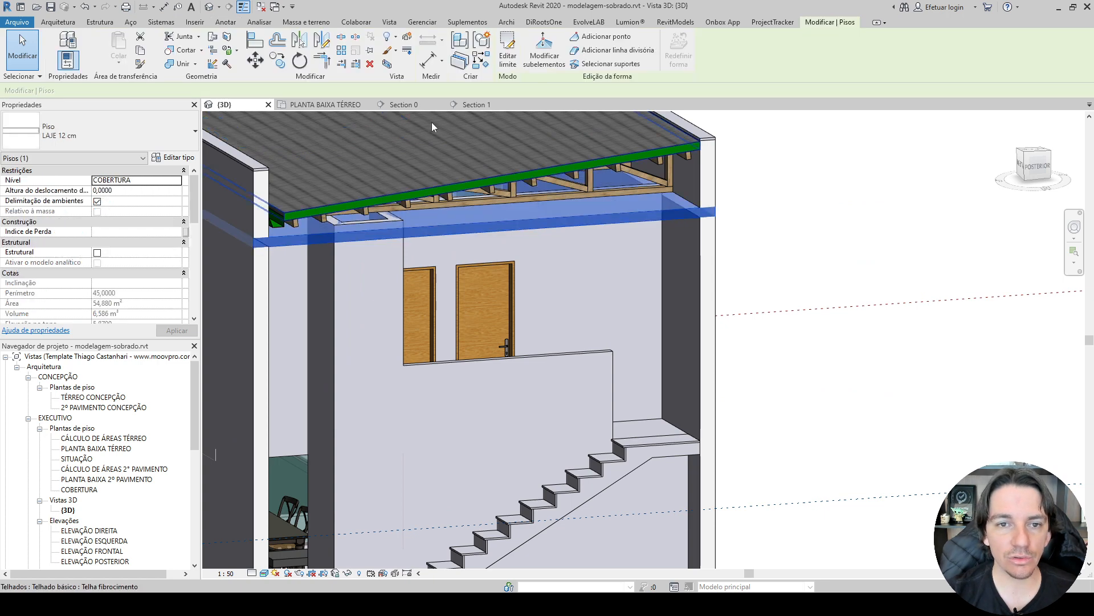
click(405, 104)
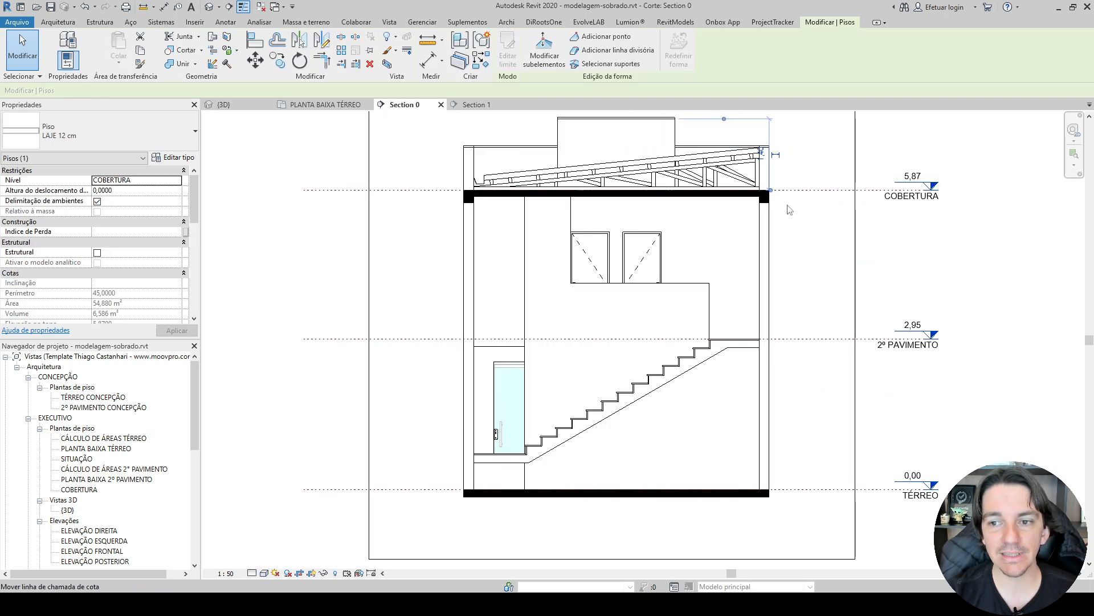
scroll(787, 207, up, 2)
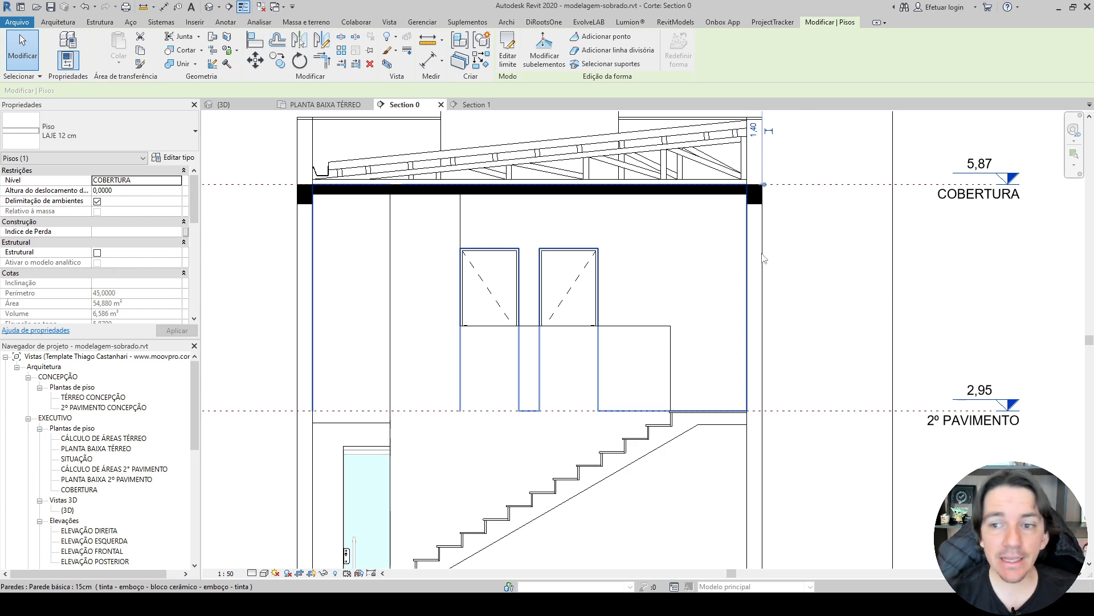
scroll(799, 234, down, 3)
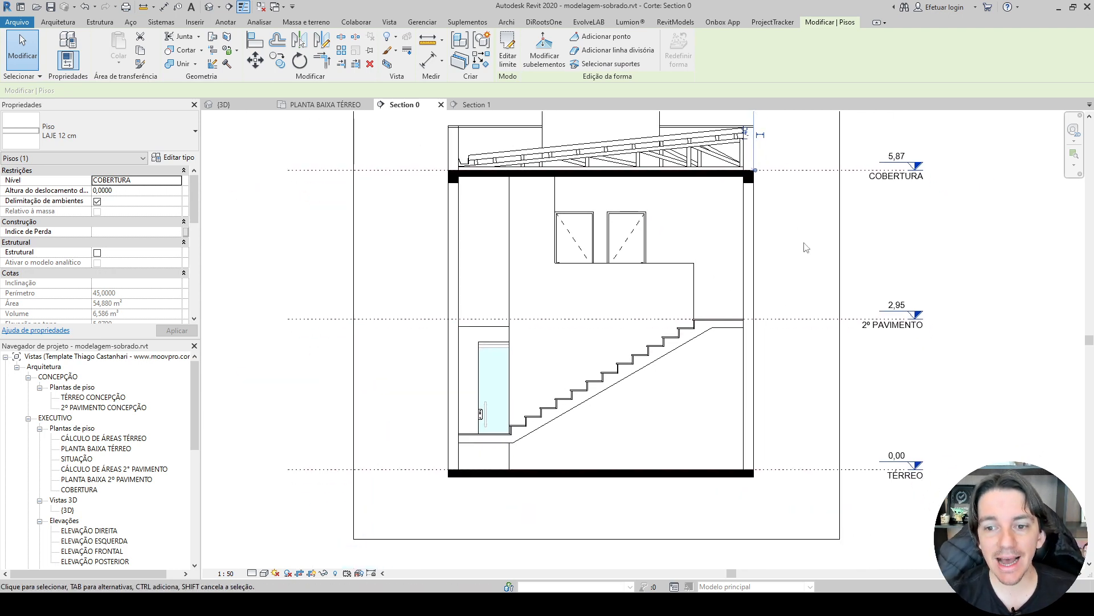
mouse_move(803, 247)
middle_down()
mouse_move(696, 261)
mouse_move(713, 305)
middle_up()
key(Escape)
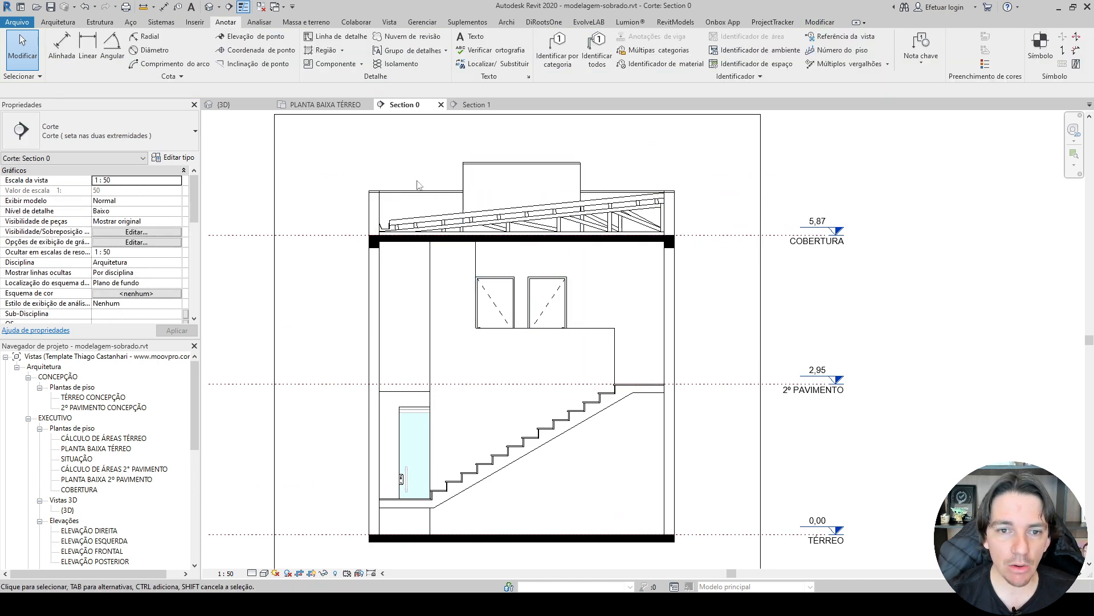
Hide the generic-model capping along the top of the parapet walls in Section 0 as an element.
scroll(413, 187, up, 3)
click(378, 200)
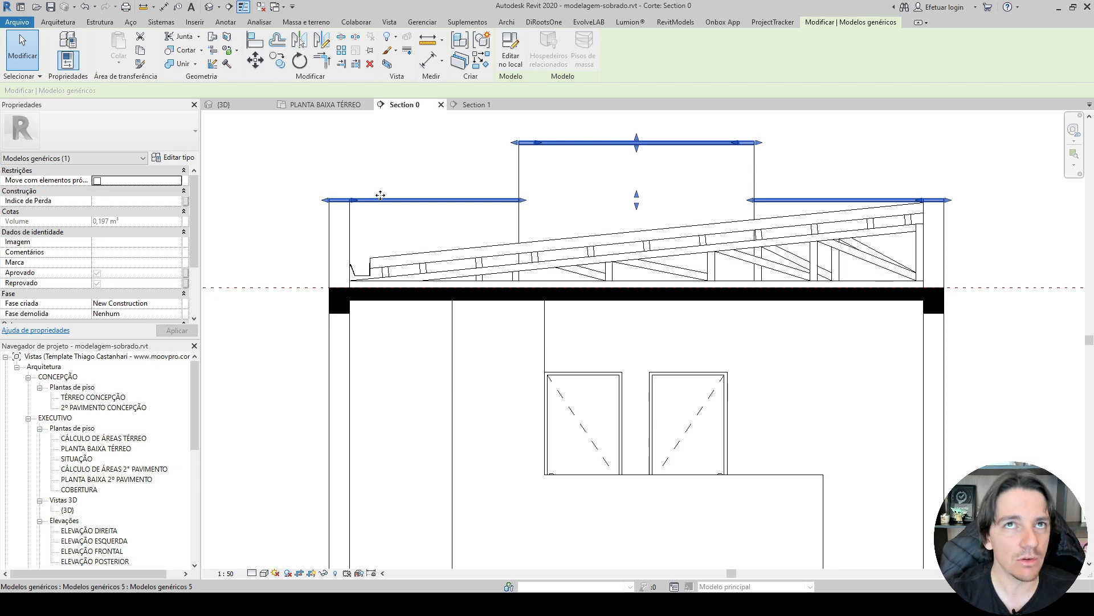
right_click(378, 200)
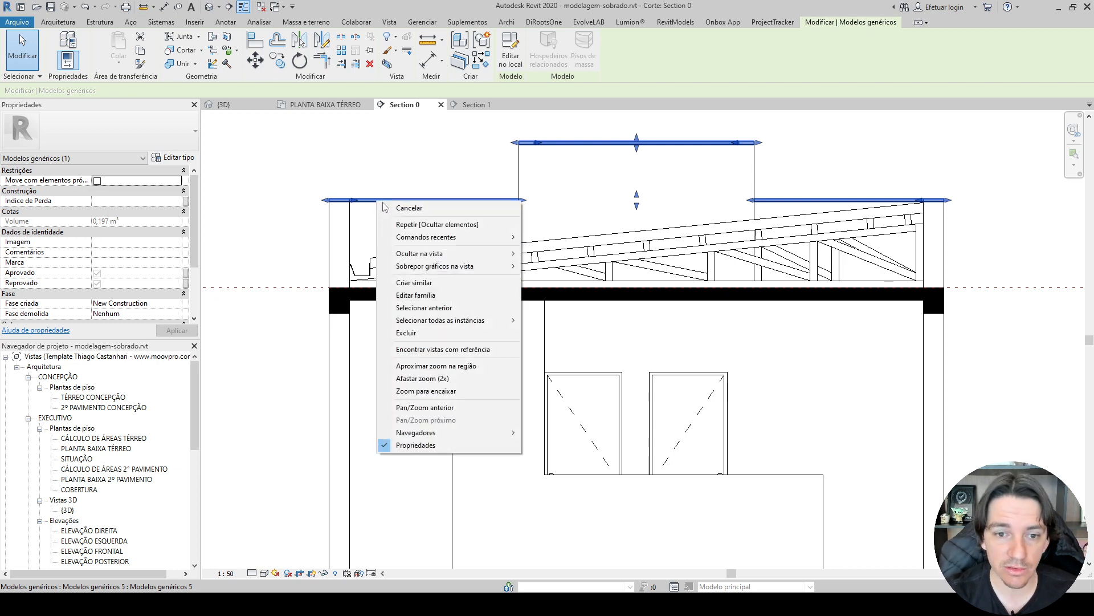
mouse_move(459, 253)
click(556, 253)
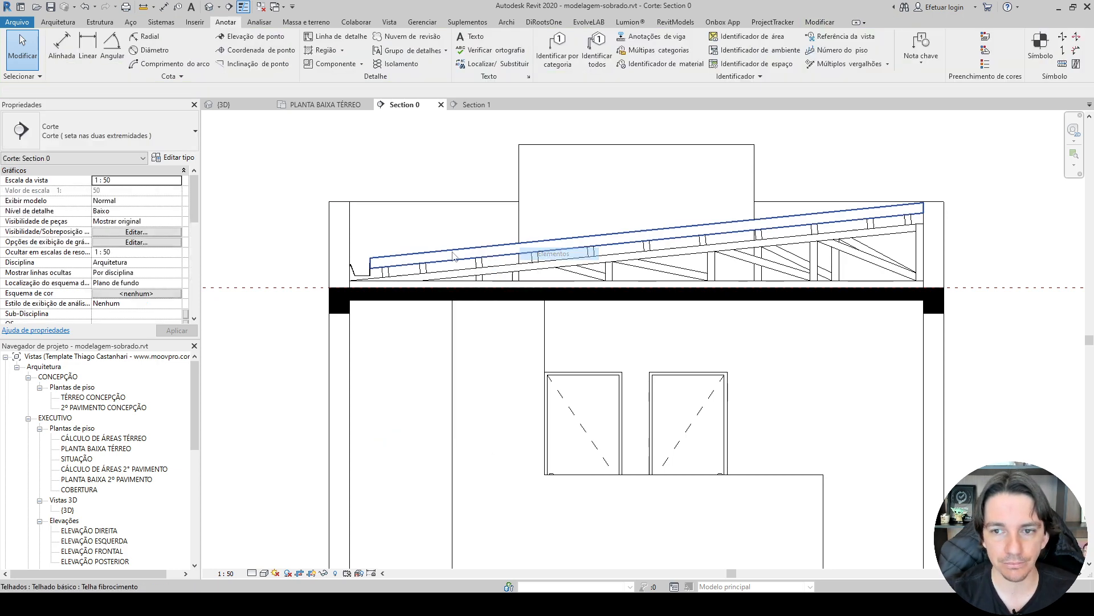
Hide the COBERTURA, 2º PAVIMENTO and TÉRREO levels in Section 0 as elements.
scroll(453, 255, down, 3)
click(837, 259)
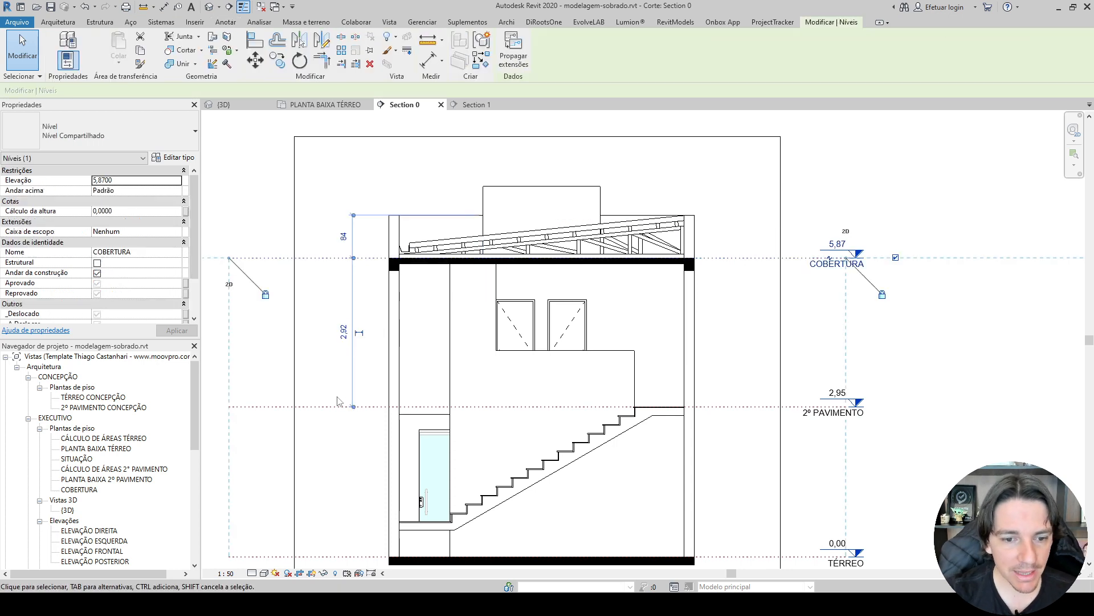
ctrl+click(336, 406)
middle_drag(748, 520, 725, 395)
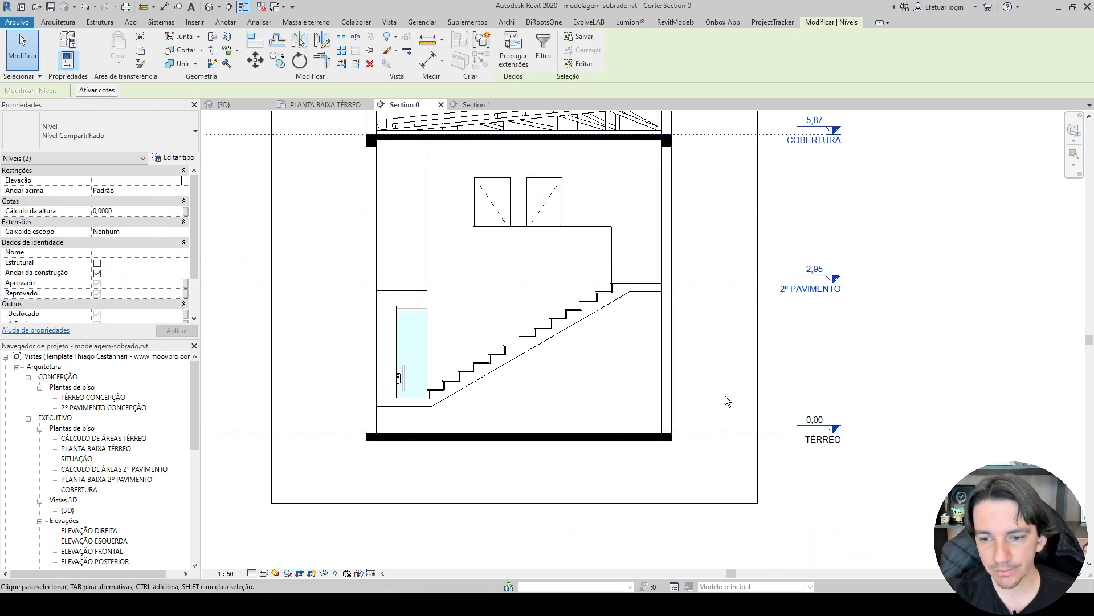
ctrl+click(734, 434)
right_click(731, 436)
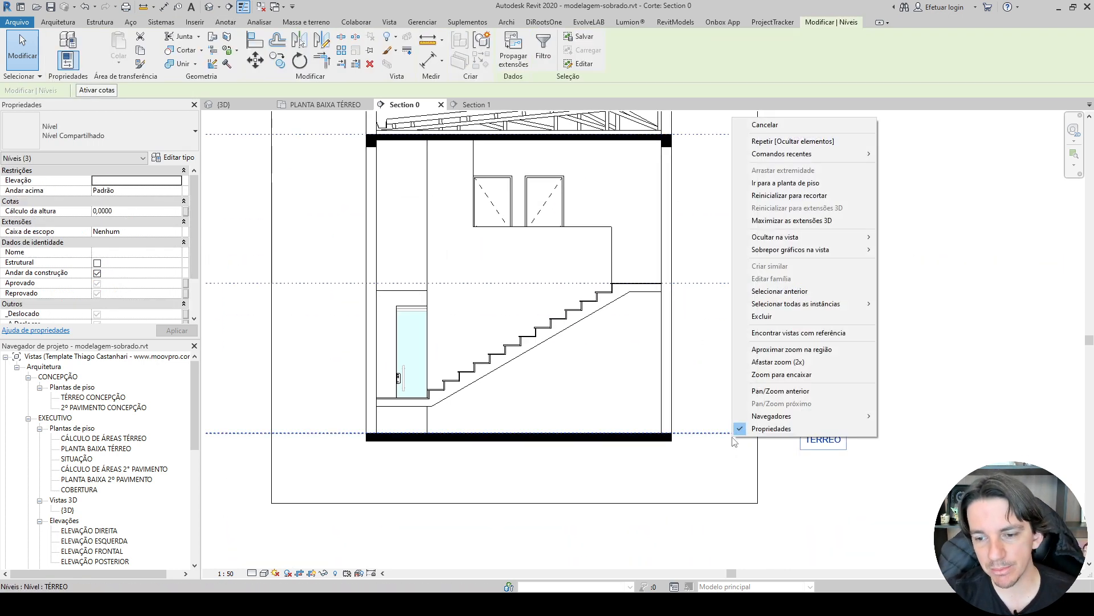
mouse_move(805, 237)
click(910, 237)
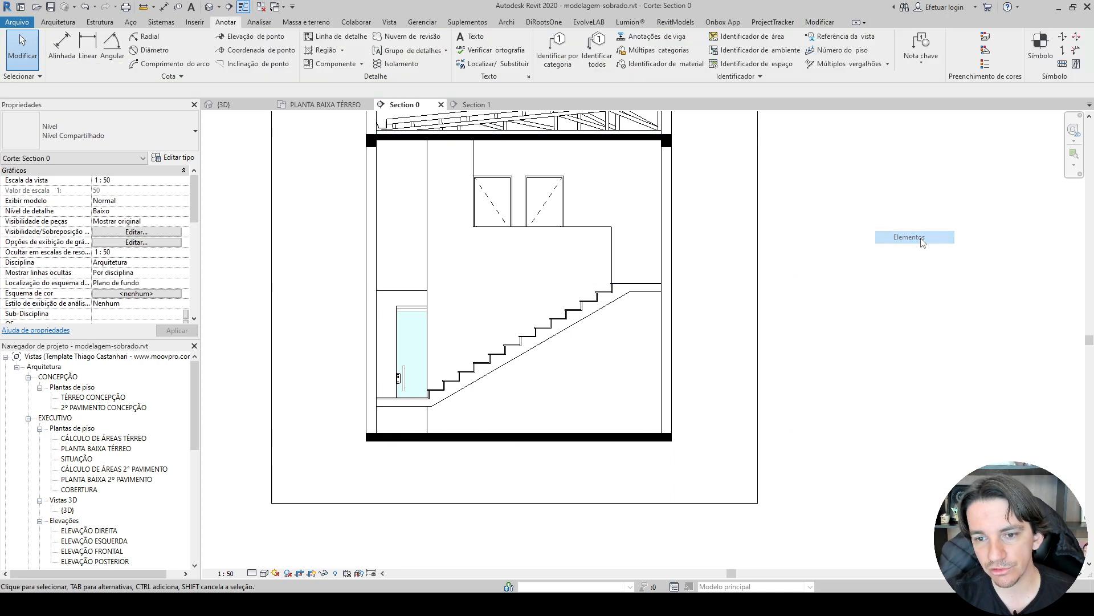
middle_drag(895, 240, 895, 324)
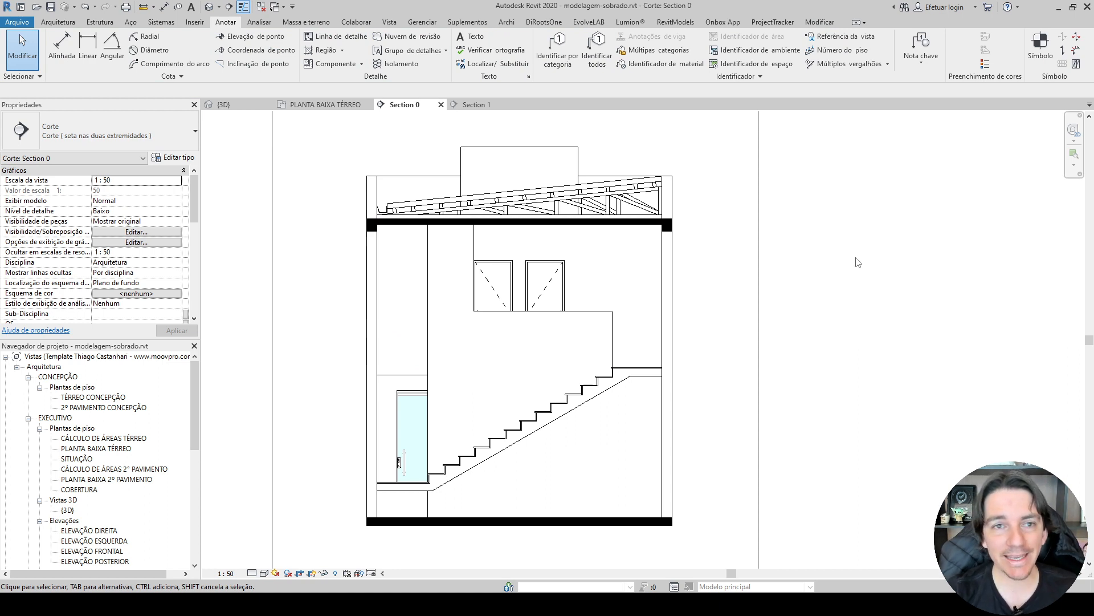
Tag the ground-floor and upper-floor circulation rooms in Section 0 with the AMBIENTE Planta Baixa Nome tag.
click(58, 22)
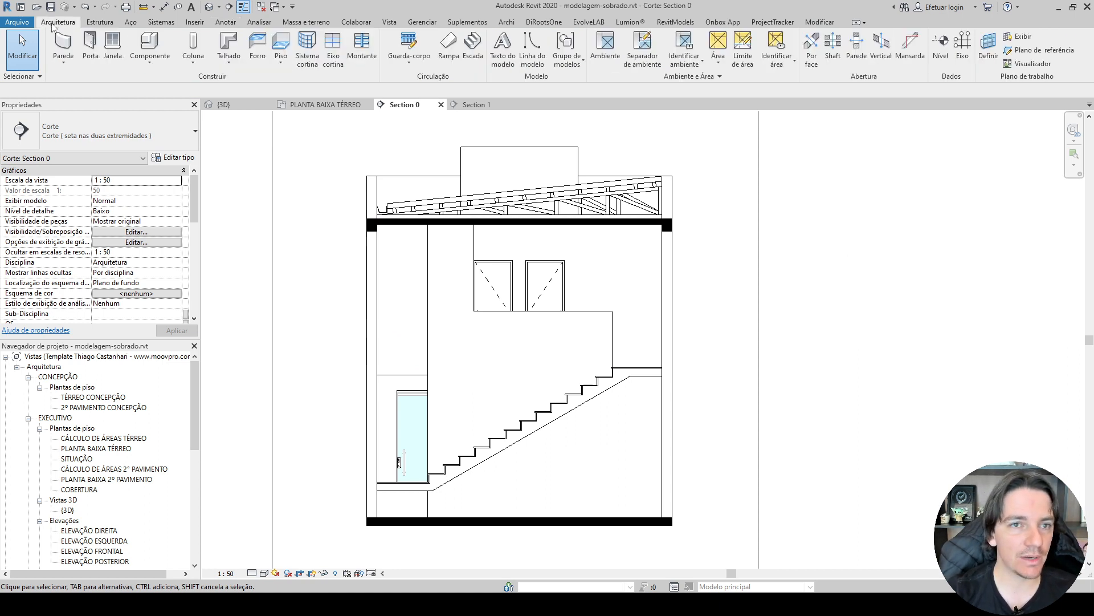
click(685, 49)
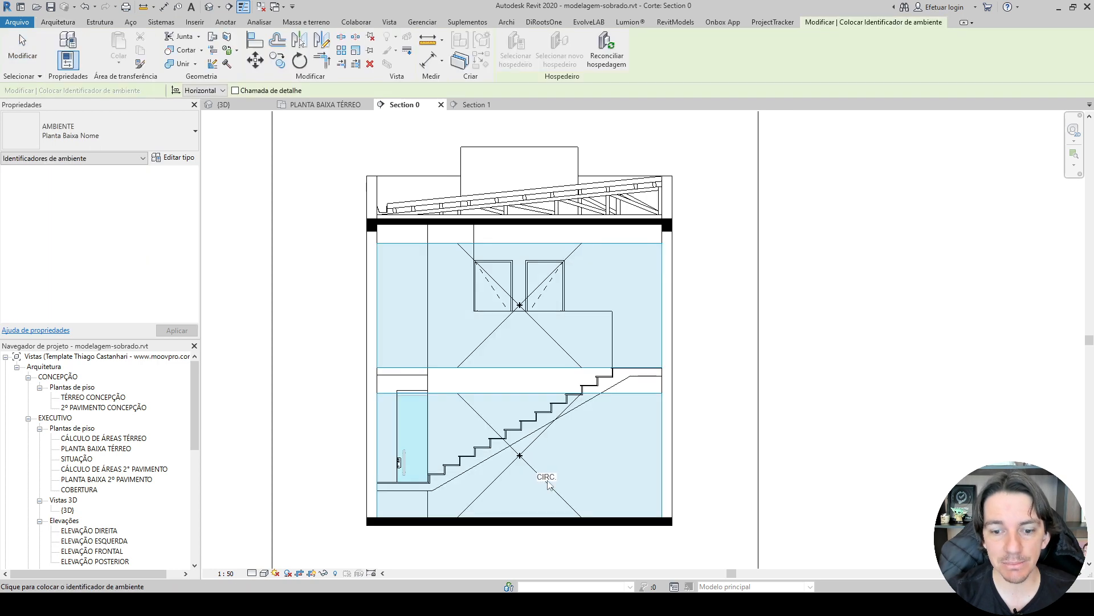
middle_drag(533, 490, 530, 360)
scroll(531, 360, up, 5)
scroll(530, 360, down, 4)
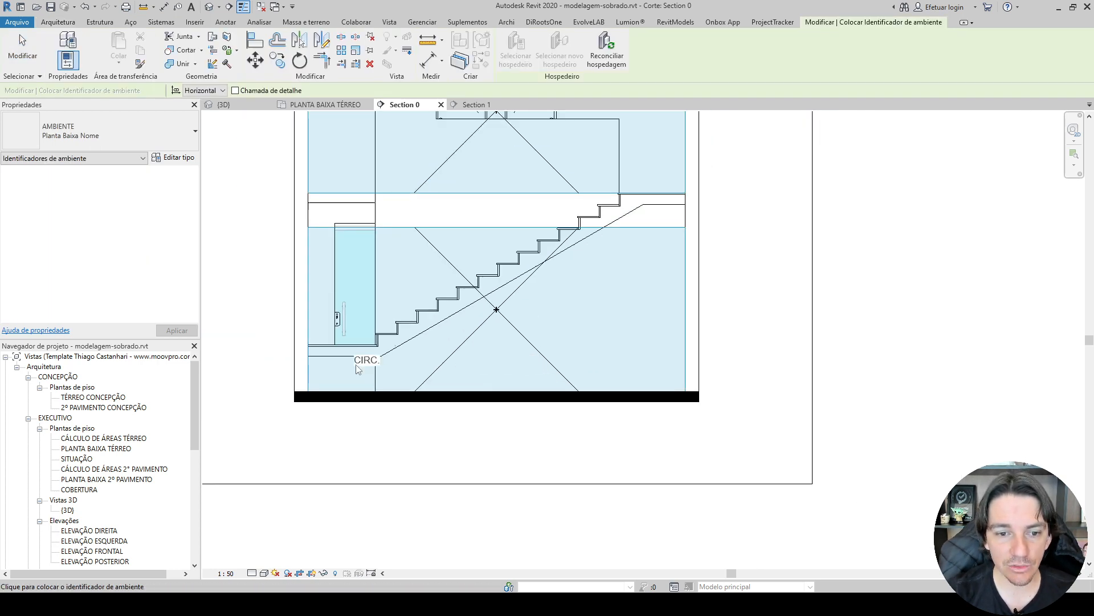
scroll(348, 365, down, 3)
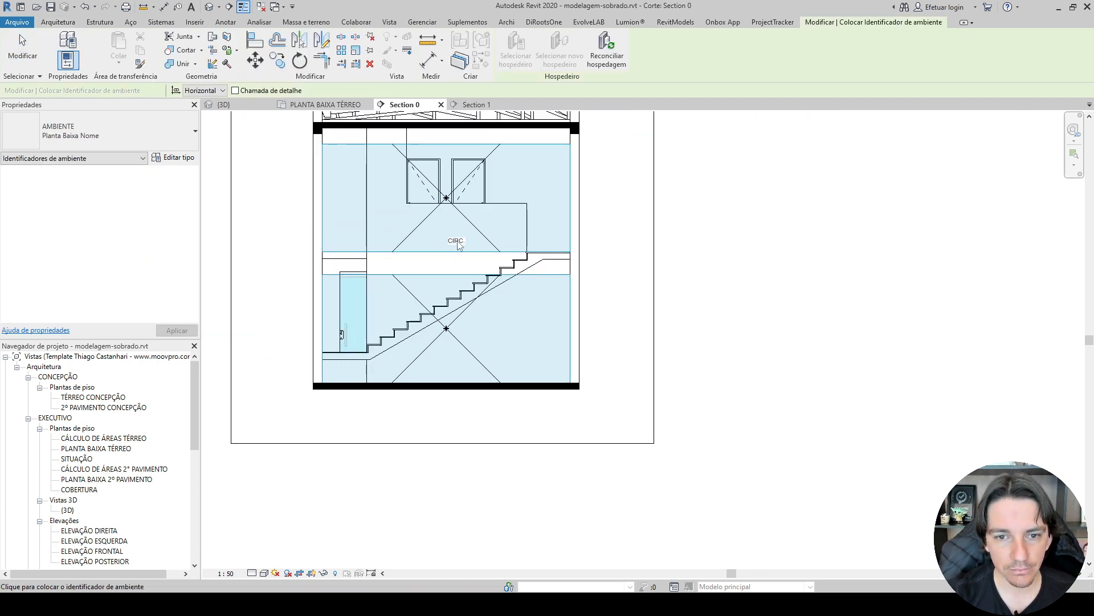
scroll(449, 371, up, 2)
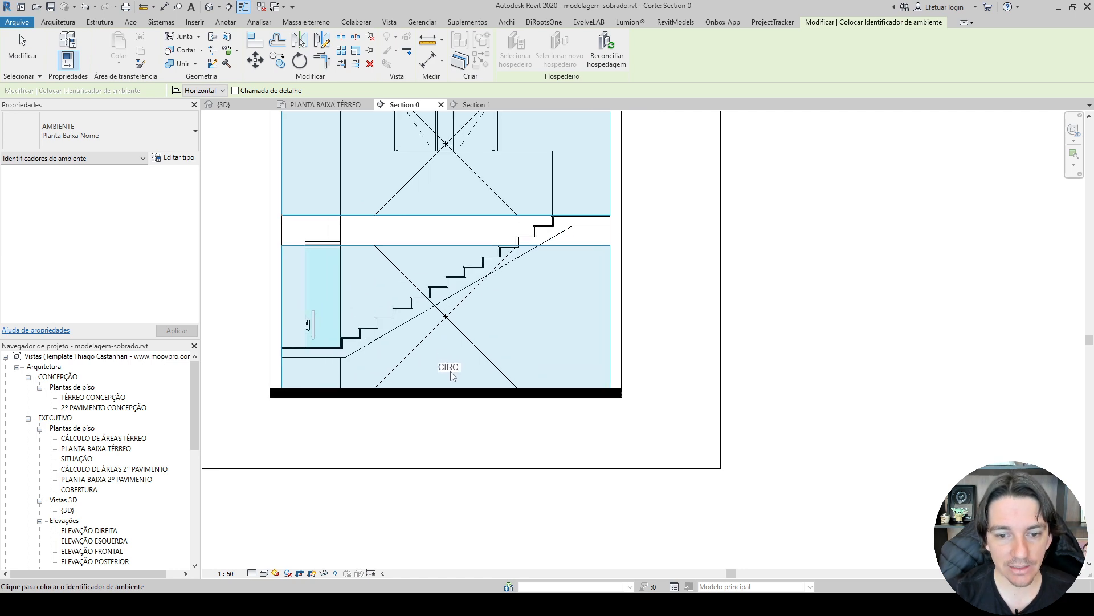
middle_drag(456, 209, 450, 314)
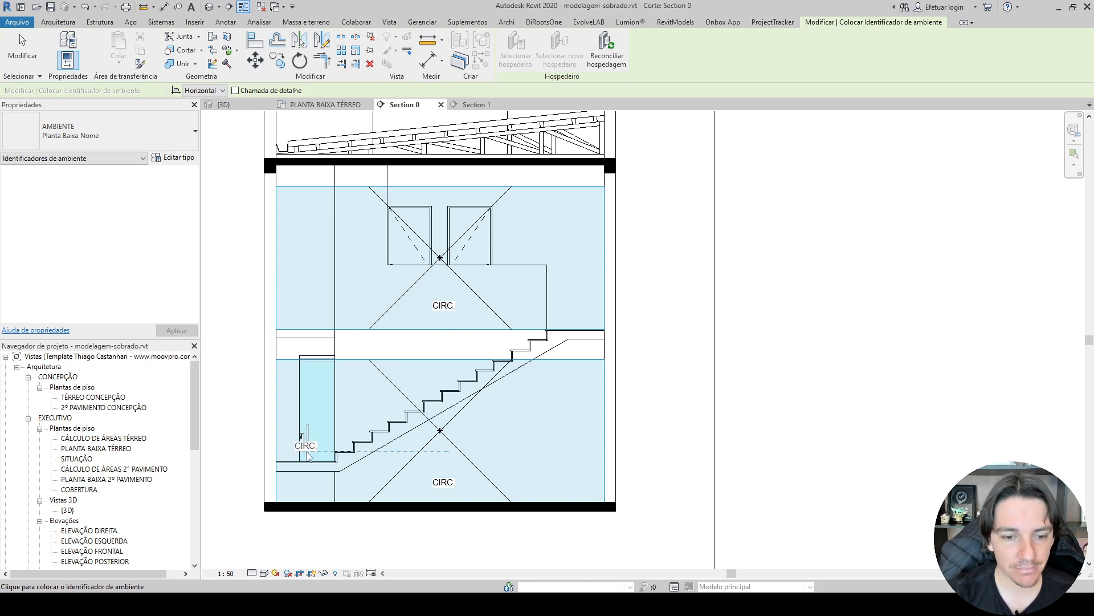
key(Escape)
key(Escape)
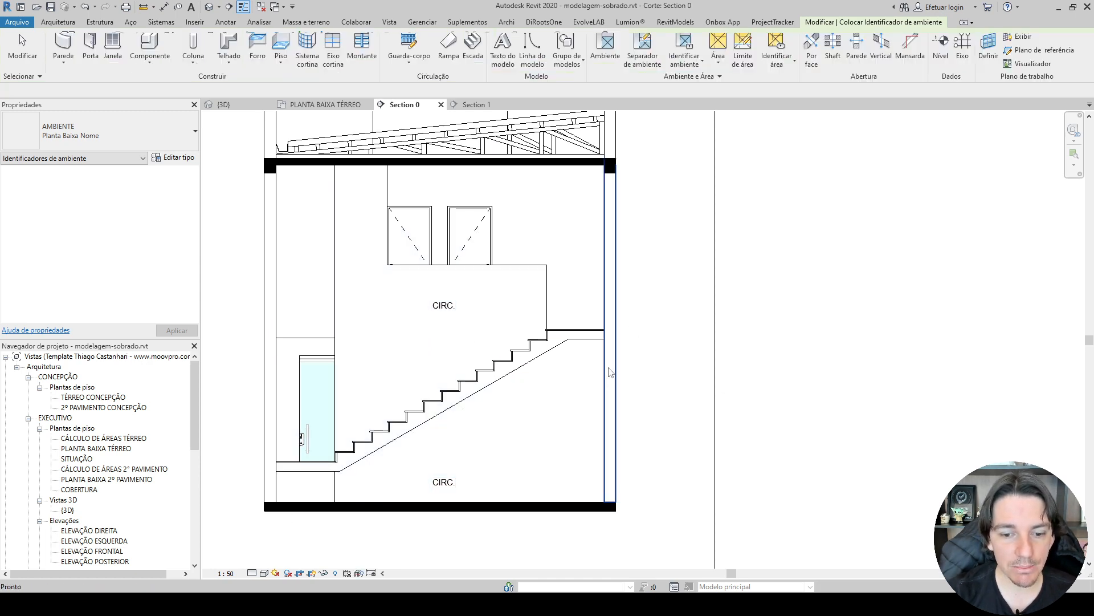
Examine the room boundaries around the staircase and ÁREA GOURMET in PLANTA BAIXA TÉRREO with the Room and Room Tag previews.
click(324, 104)
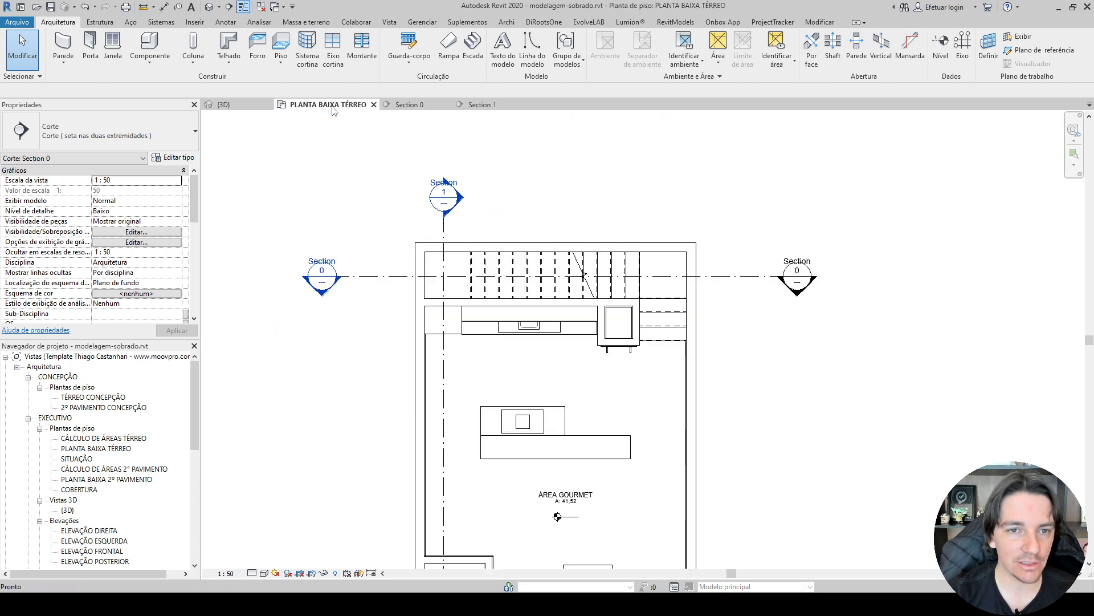
key(r)
key(m)
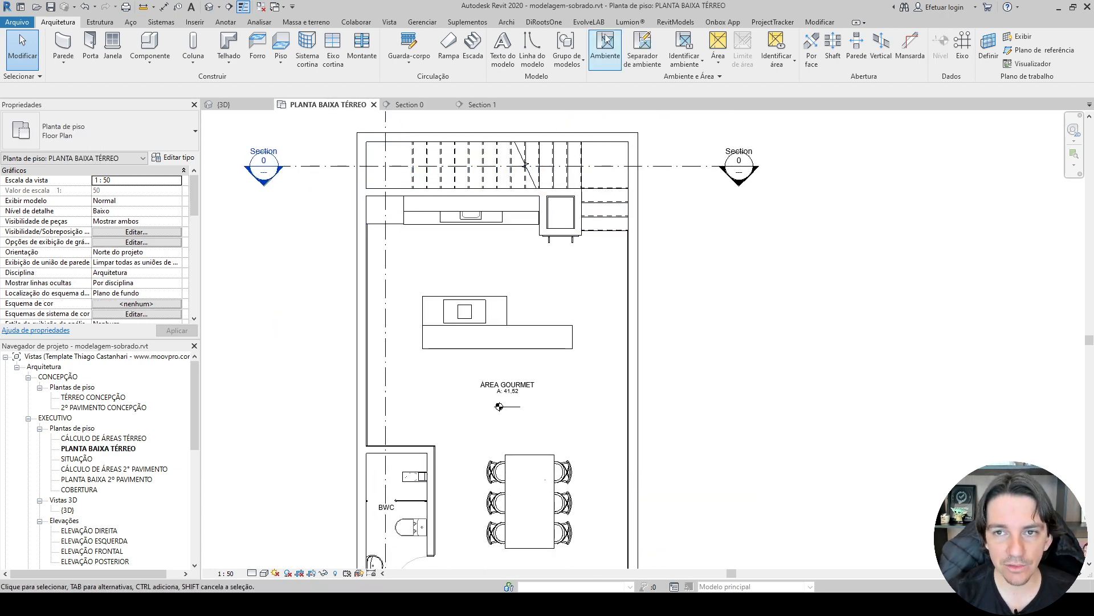
scroll(494, 160, up, 2)
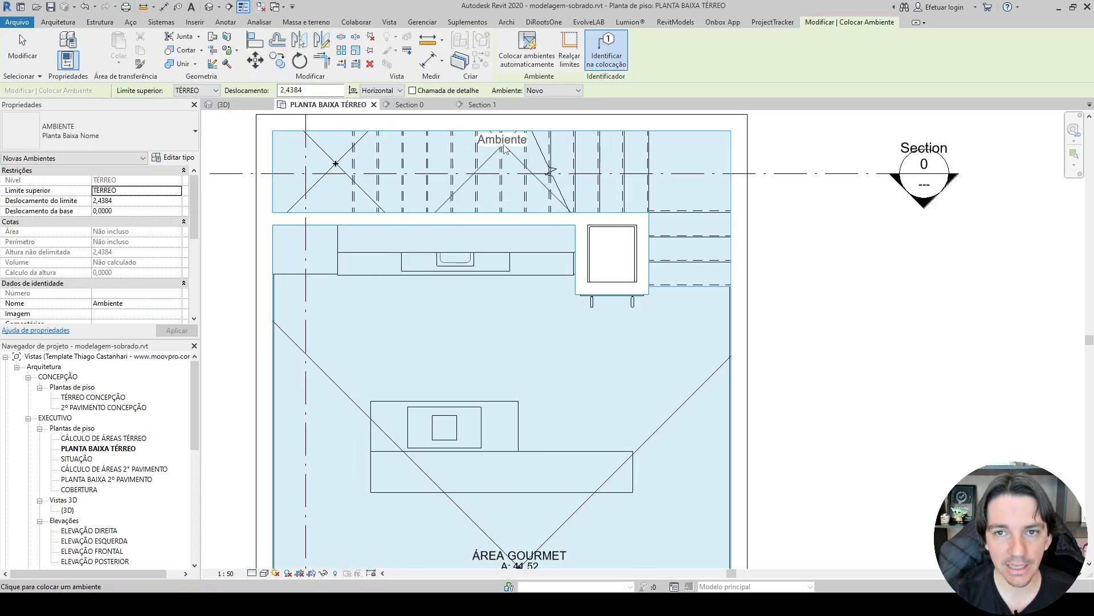
key(Escape)
key(Escape)
key(r)
key(t)
scroll(460, 176, up, 2)
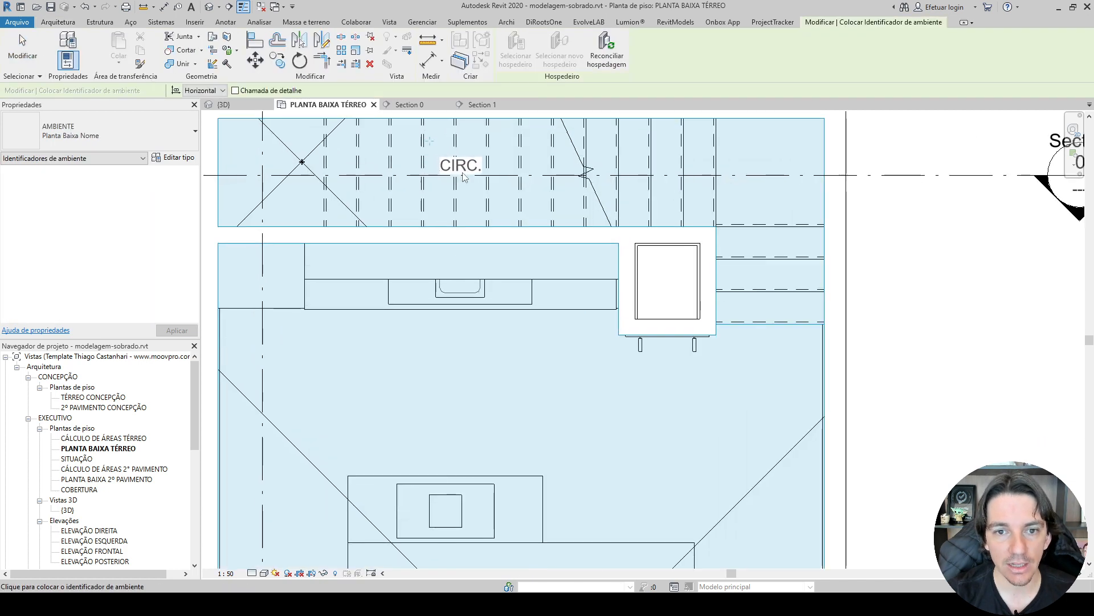
scroll(461, 183, down, 3)
scroll(527, 342, up, 2)
key(Escape)
key(Escape)
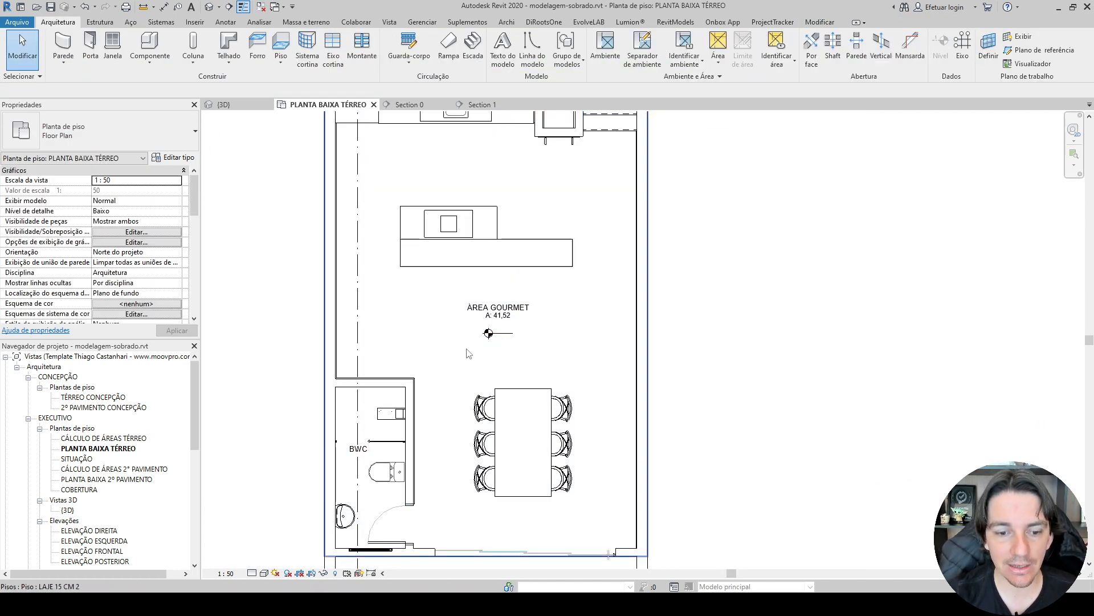
middle_drag(537, 368, 525, 260)
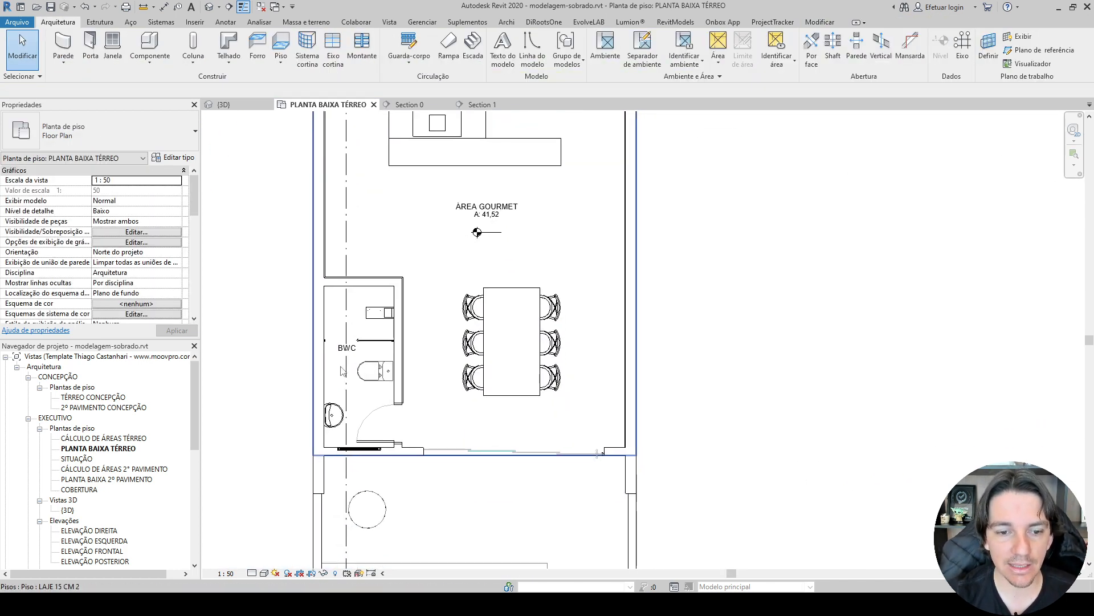
Place a Nível Falso em Corte symbol on the ground-floor slab beneath the CIRC. tag in Section 0.
click(404, 106)
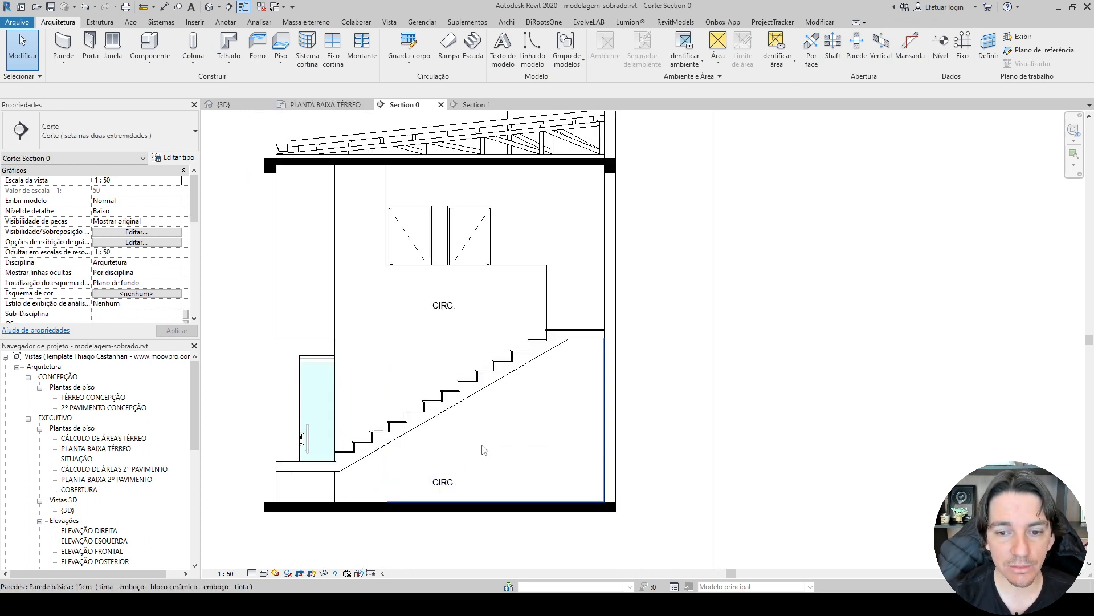
middle_drag(484, 446, 589, 367)
middle_drag(889, 253, 836, 291)
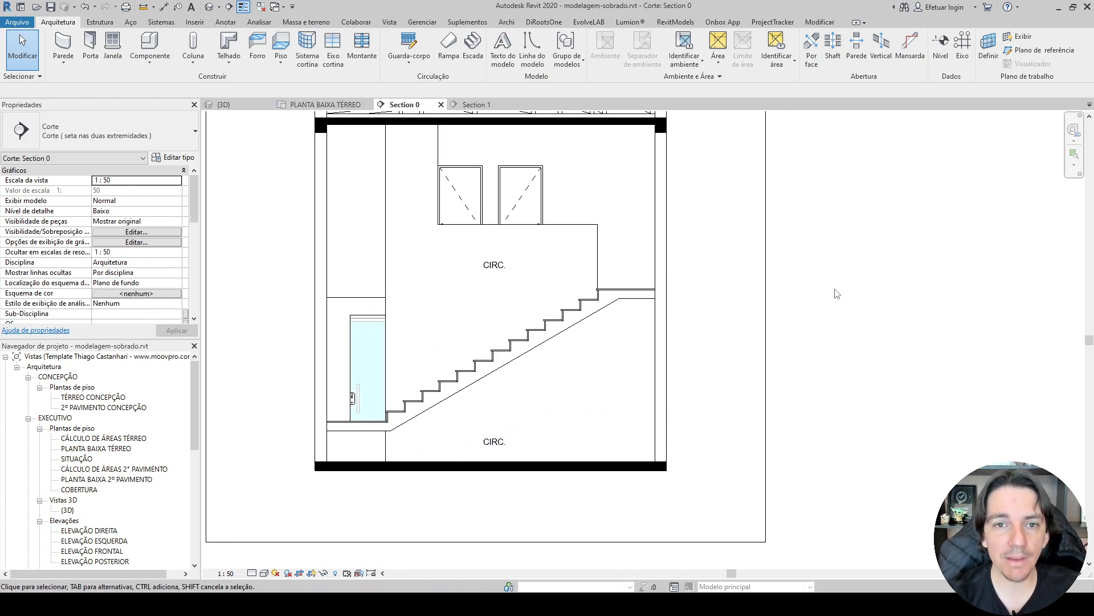
middle_drag(739, 278, 728, 332)
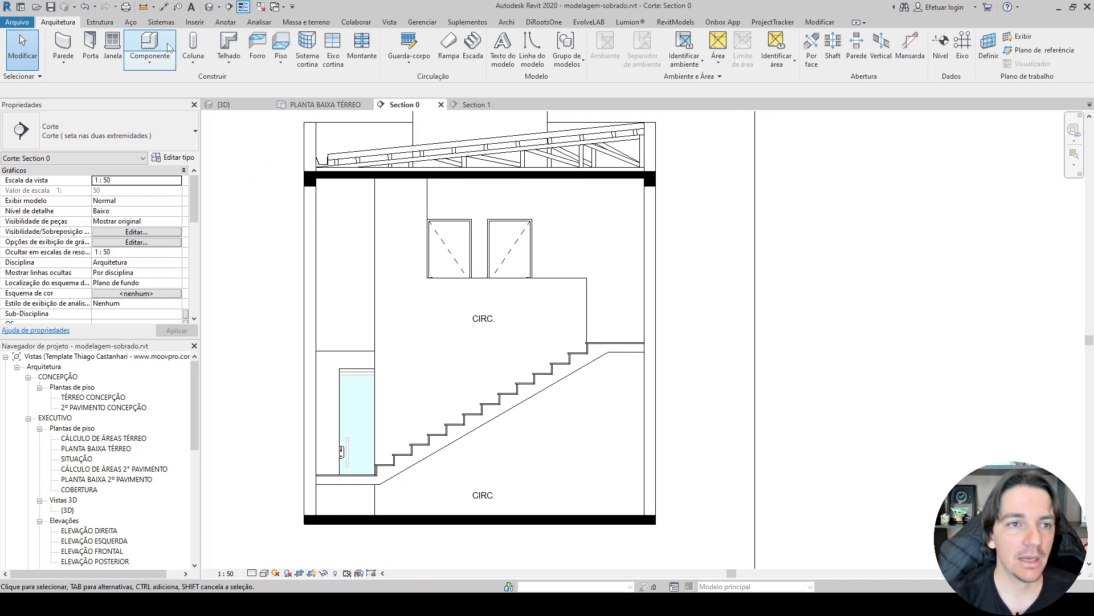
click(225, 22)
click(1040, 46)
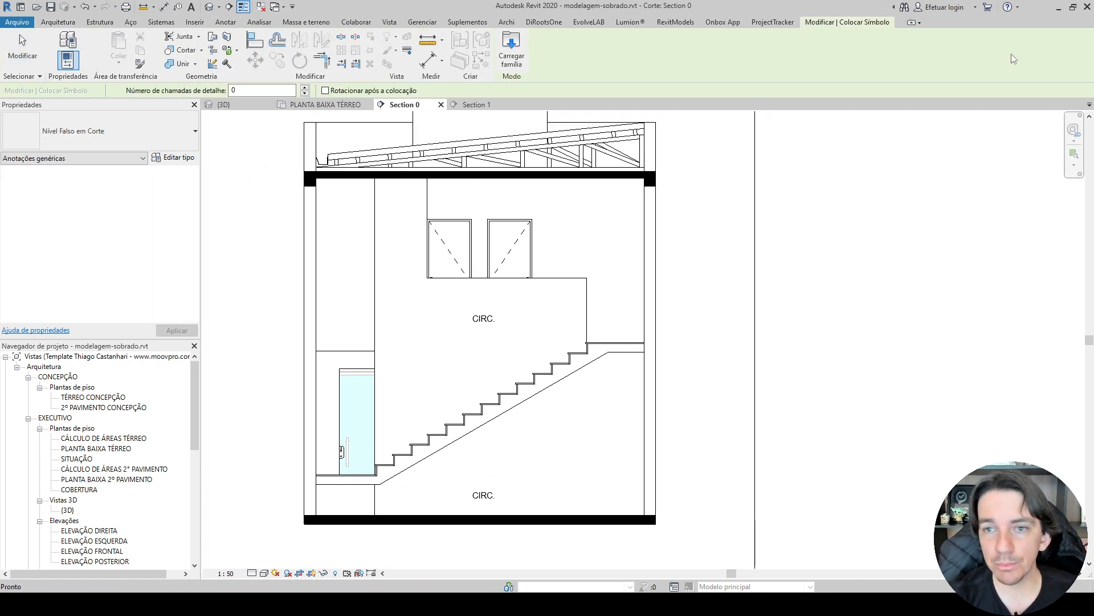
click(70, 133)
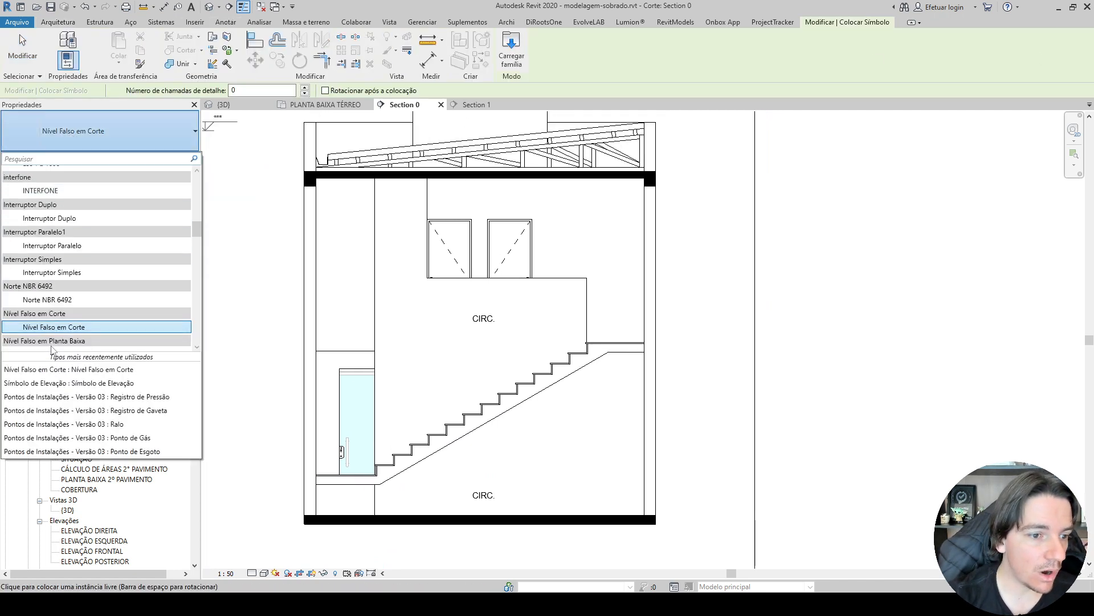
click(44, 328)
scroll(476, 439, up, 4)
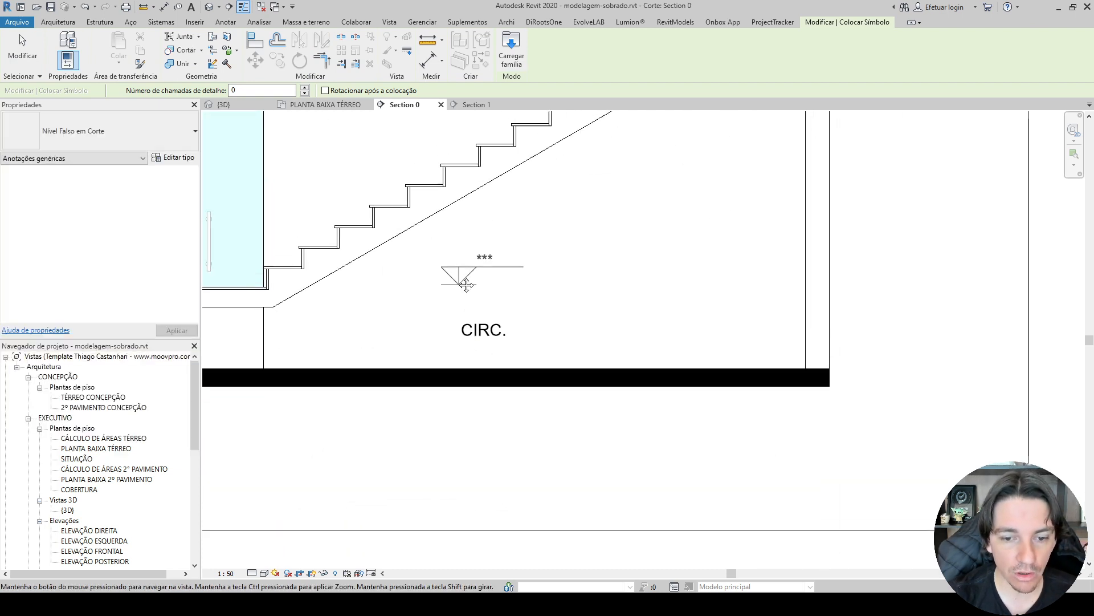
click(462, 360)
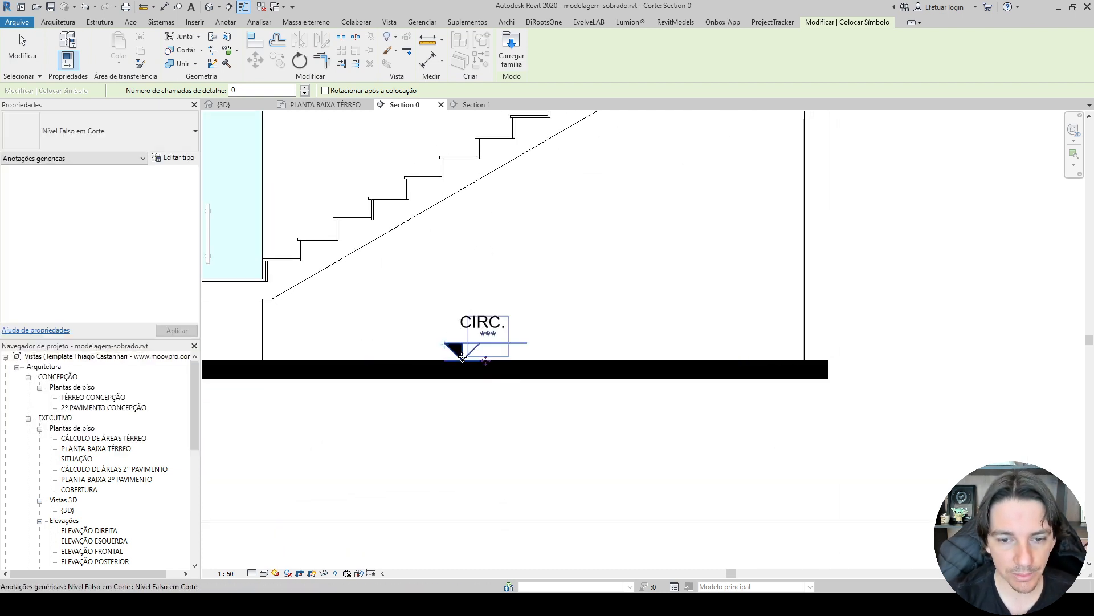
Place another Nível Falso em Corte symbol on the staircase's upper landing in Section 0.
scroll(446, 414, down, 2)
scroll(587, 220, up, 5)
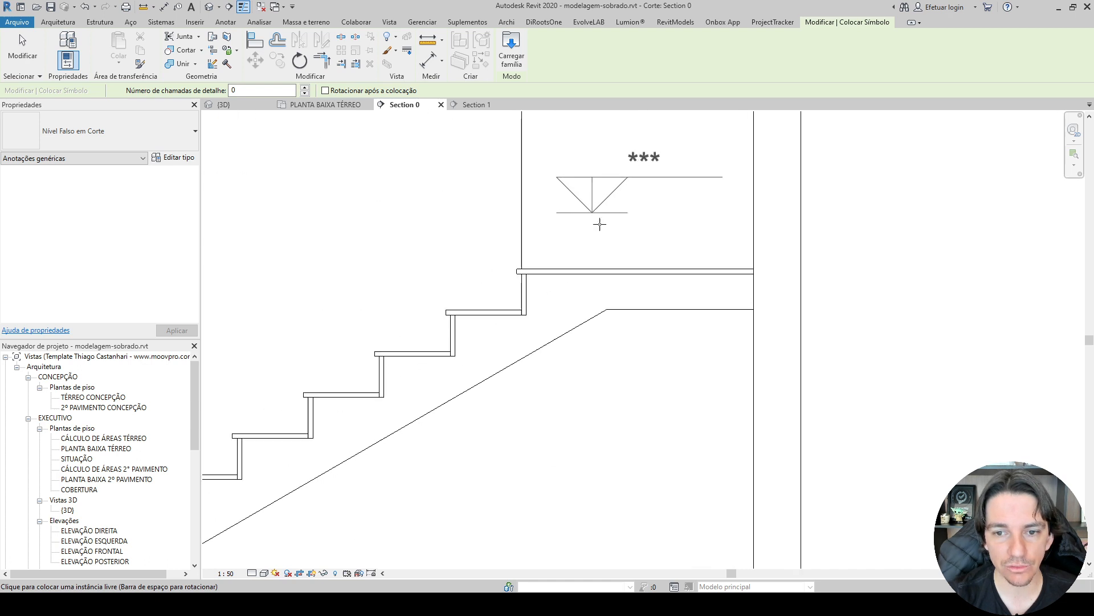
click(621, 288)
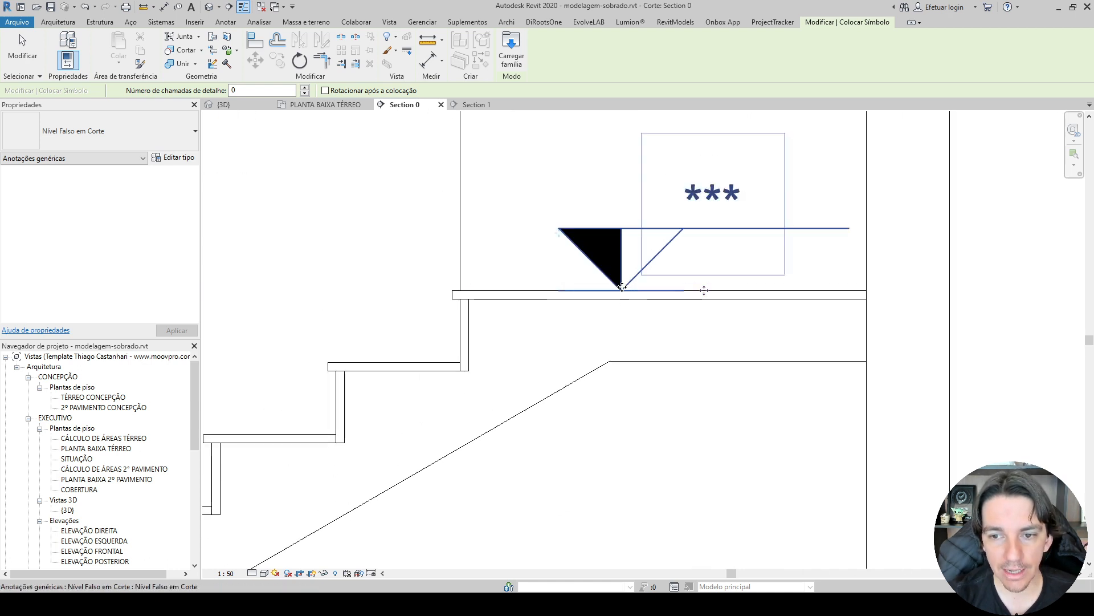
scroll(661, 282, down, 5)
middle_drag(648, 268, 648, 228)
scroll(450, 316, up, 3)
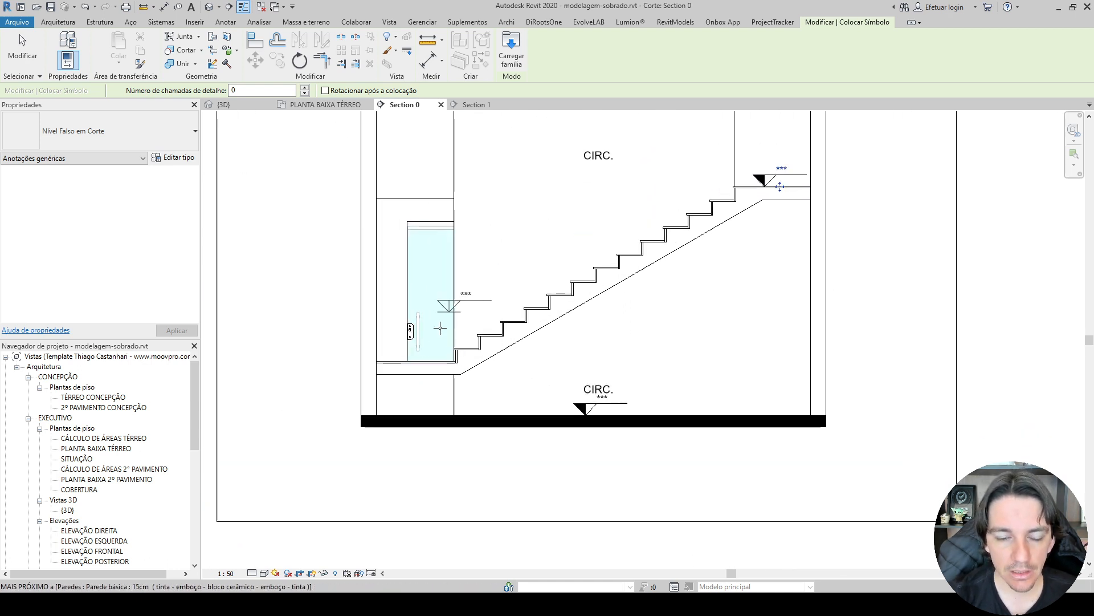
key(Escape)
key(Escape)
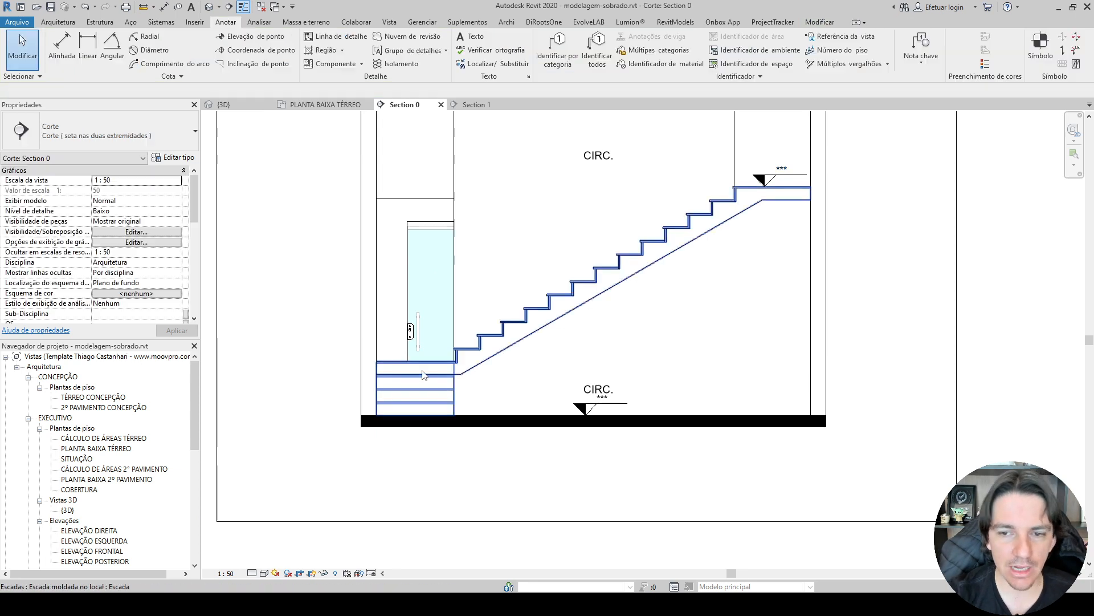
Move the upper-floor CIRC. tag above the level symbol on the upper stair landing.
middle_drag(648, 337, 531, 398)
drag(485, 227, 660, 226)
key(Escape)
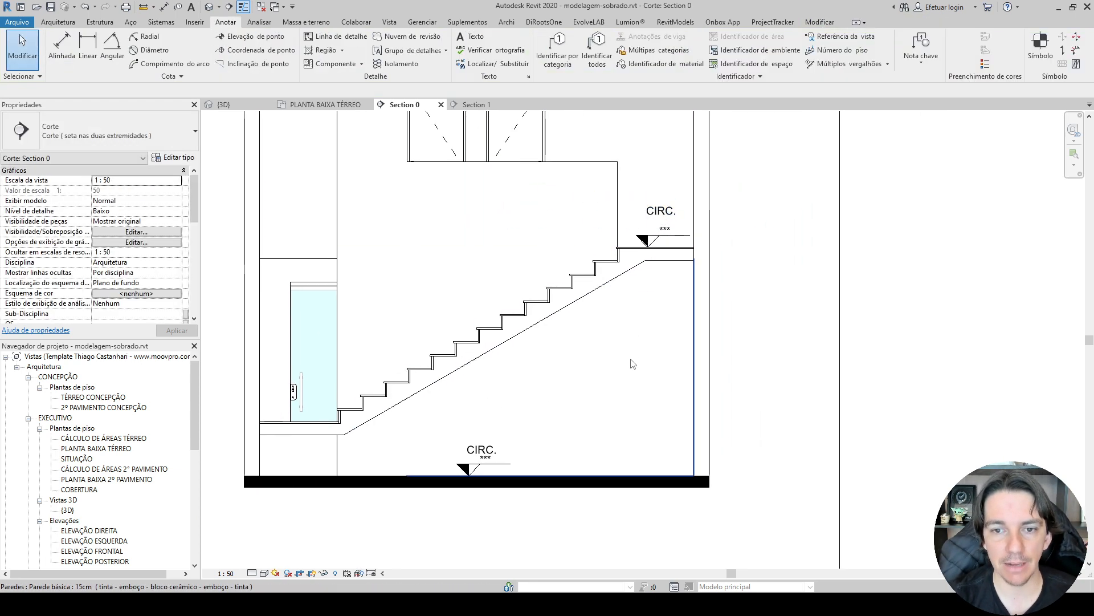
Add a 1,8 mm Arial note reading "LAJE" with a leader pointing to the underside of the upper slab in Section 0.
scroll(622, 370, down, 3)
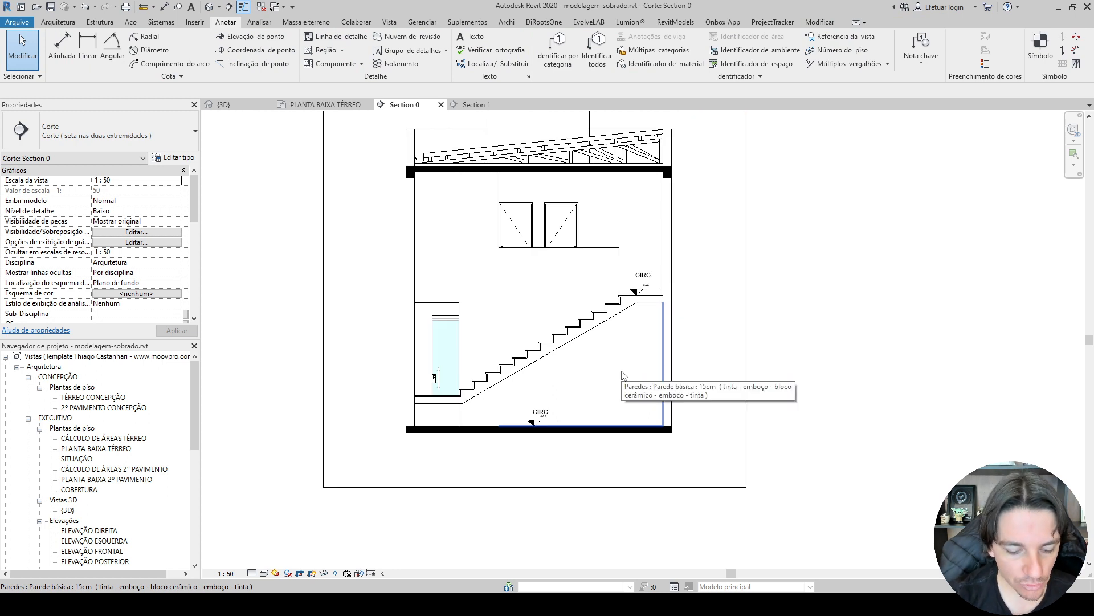
key(t)
key(x)
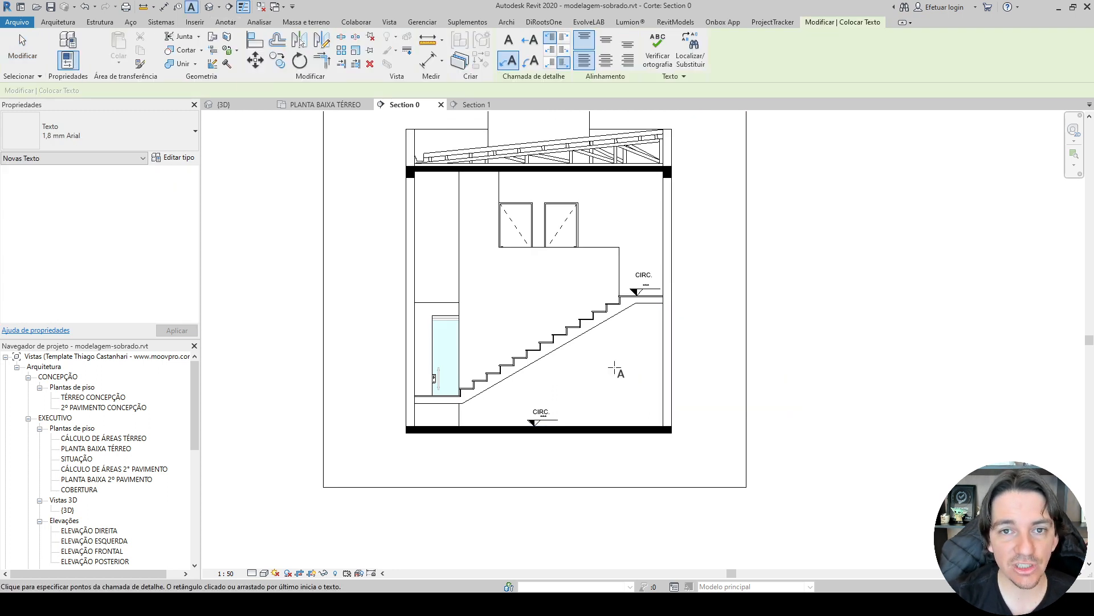
click(98, 132)
click(91, 172)
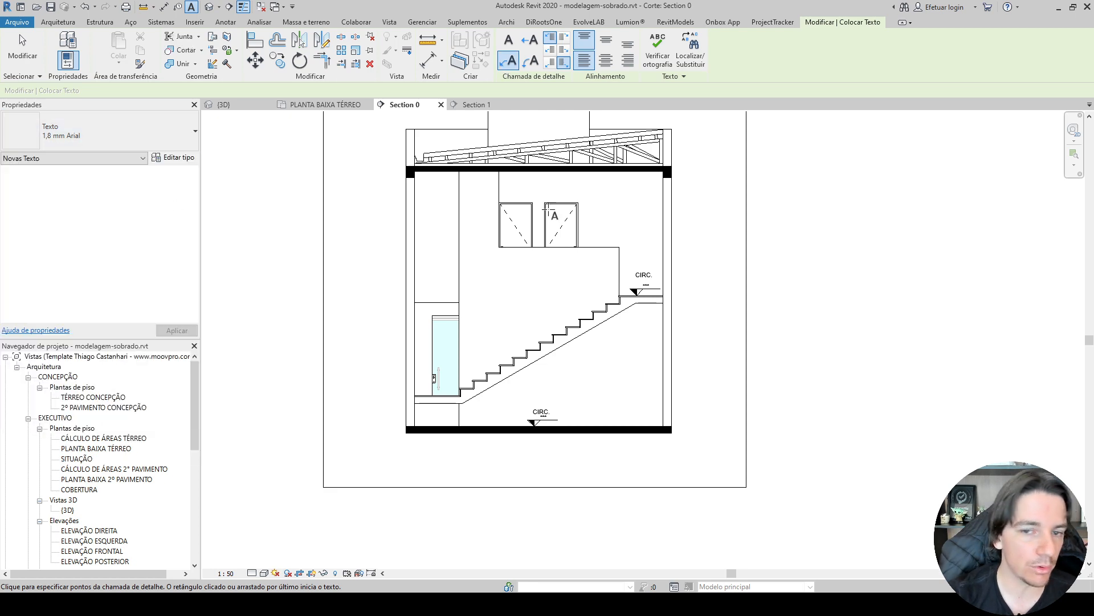
scroll(559, 177, up, 4)
scroll(553, 171, up, 4)
click(525, 147)
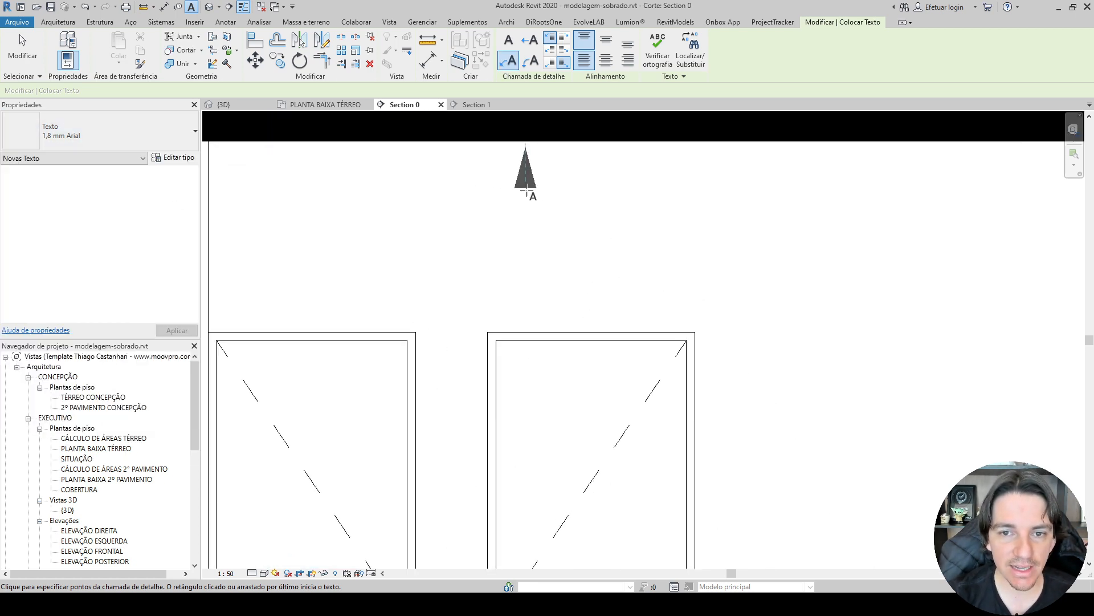
click(526, 216)
click(548, 215)
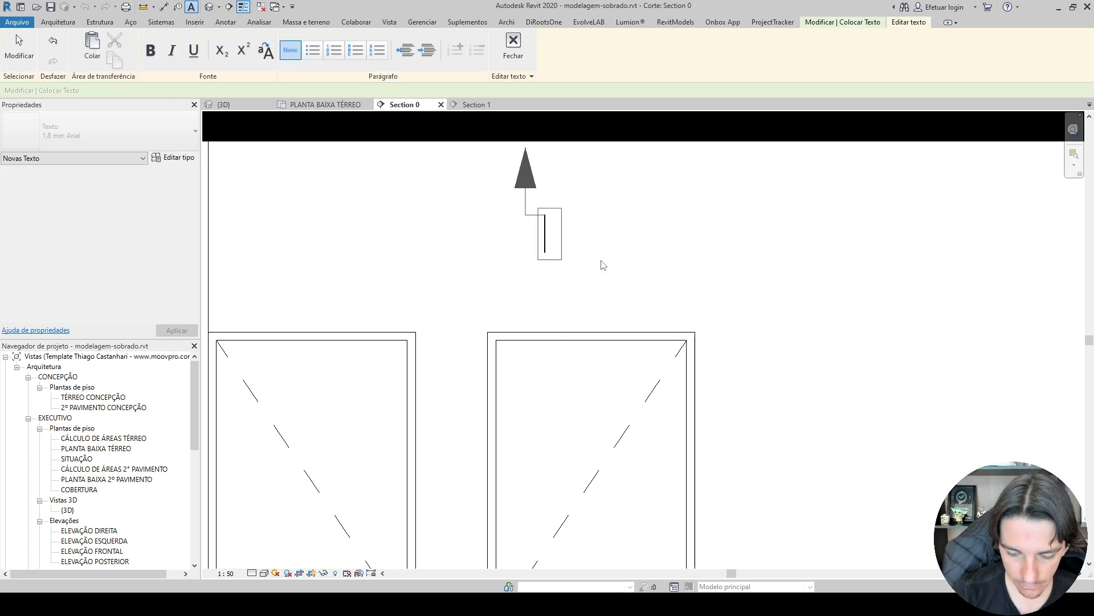
text(LAJE)
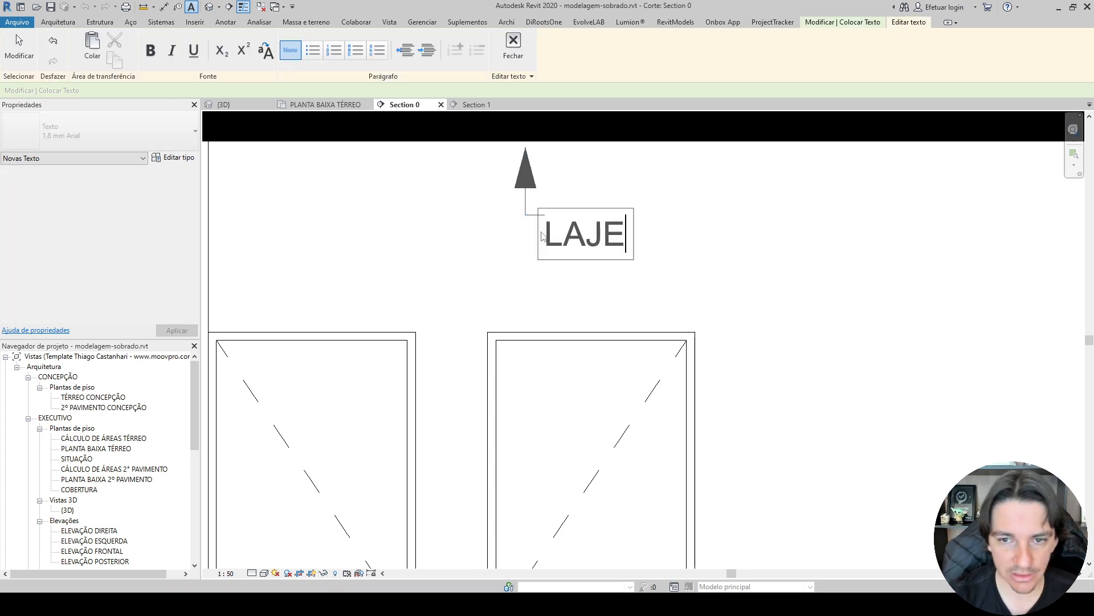
click(511, 226)
Copy the LAJE note into the space above the upper stair landing and delete the copy.
scroll(516, 214, down, 3)
click(523, 213)
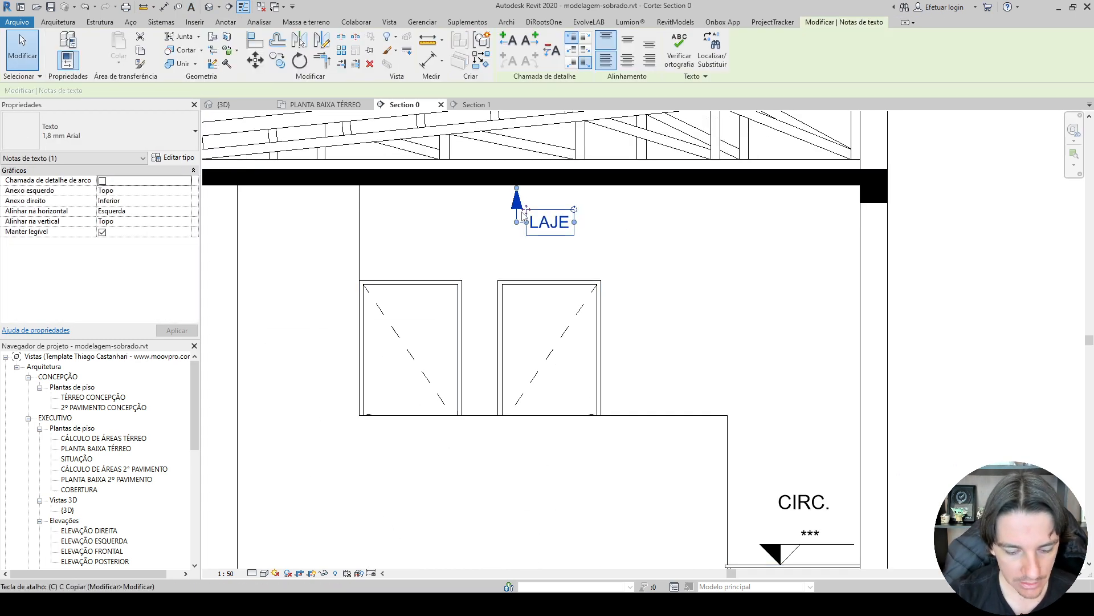
key(c)
click(526, 212)
scroll(528, 225, down, 4)
middle_drag(536, 276, 536, 184)
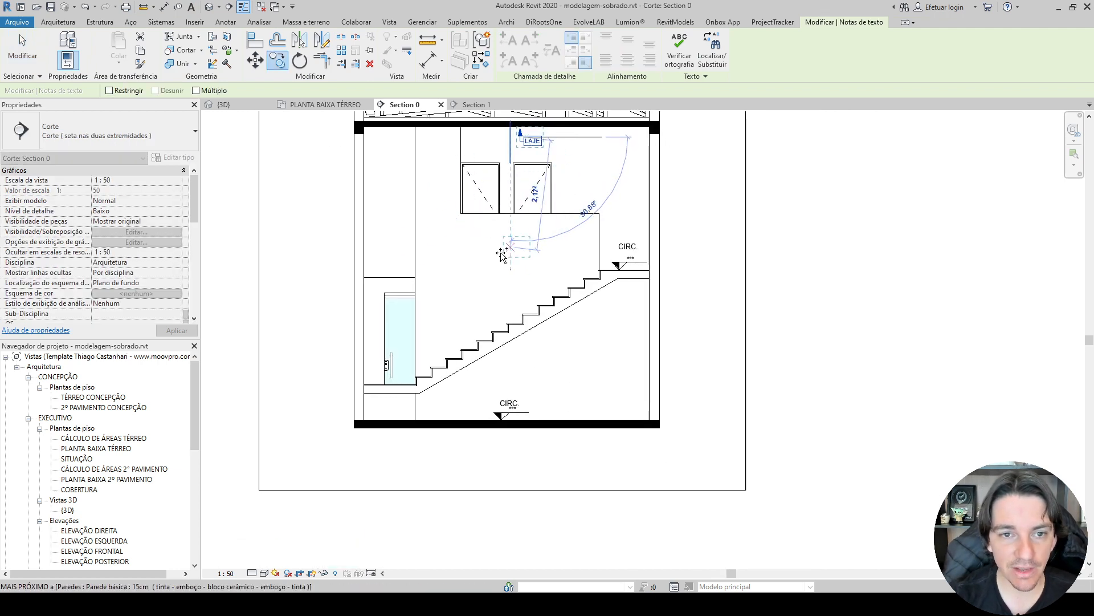
click(610, 199)
key(Escape)
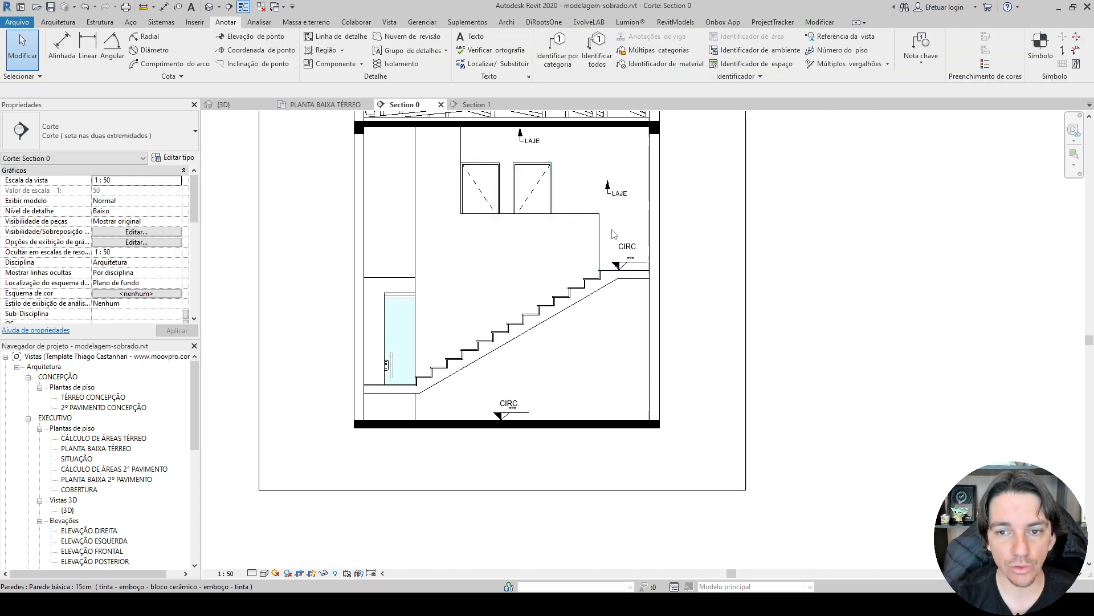
click(623, 203)
key(Delete)
Annotate the roof tiles in Section 0 with a leader note reading "TELHAS FIBROCIMENTO" and "i=10%" on a second line.
middle_drag(759, 182, 751, 308)
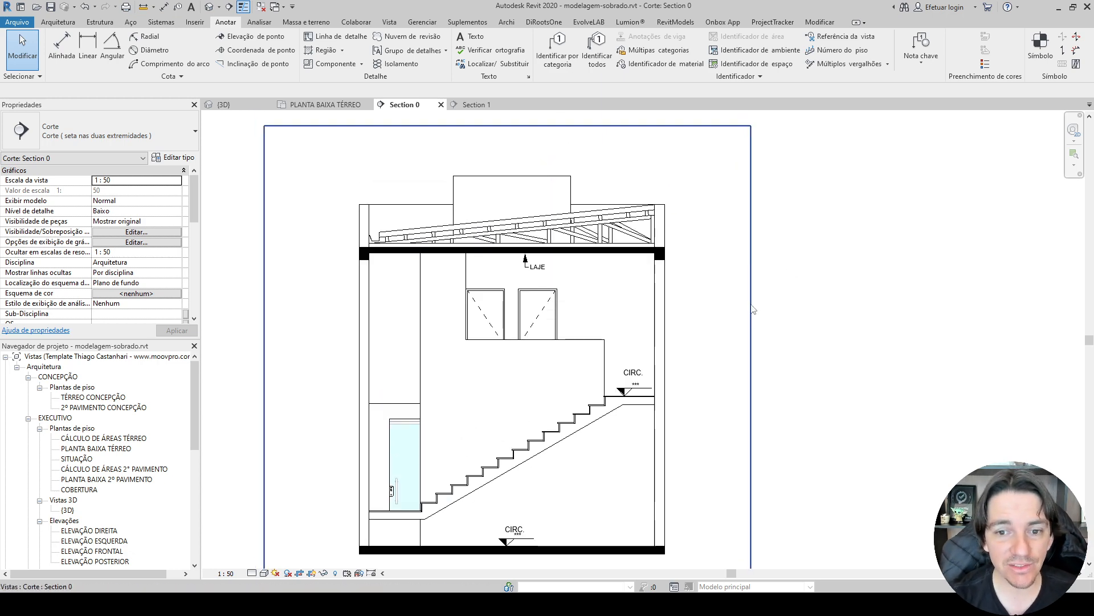
click(475, 36)
scroll(604, 194, up, 5)
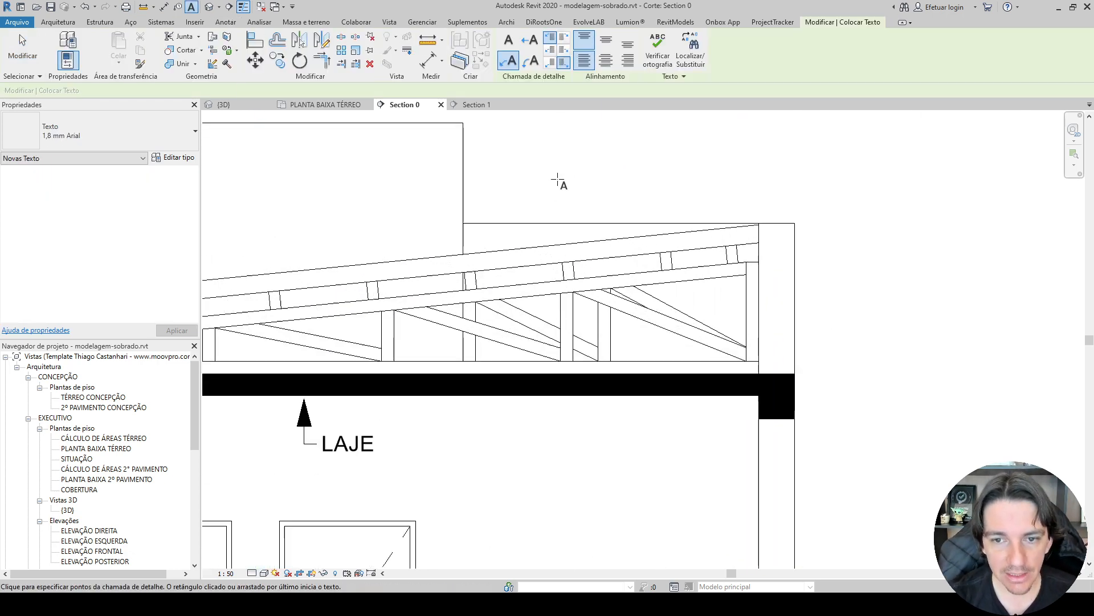
scroll(516, 259, down, 5)
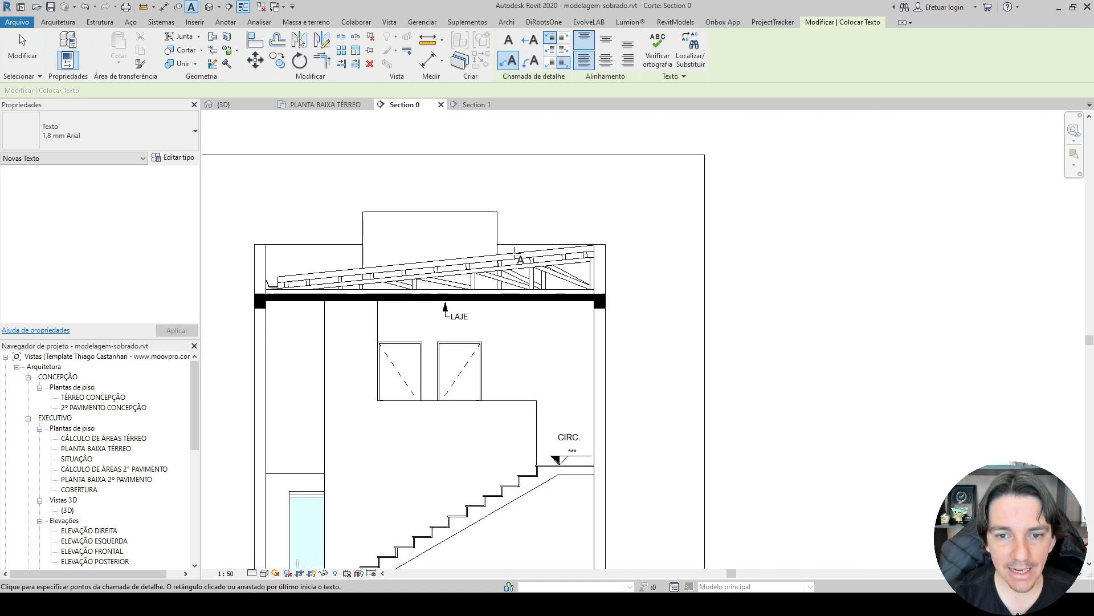
click(514, 251)
click(523, 182)
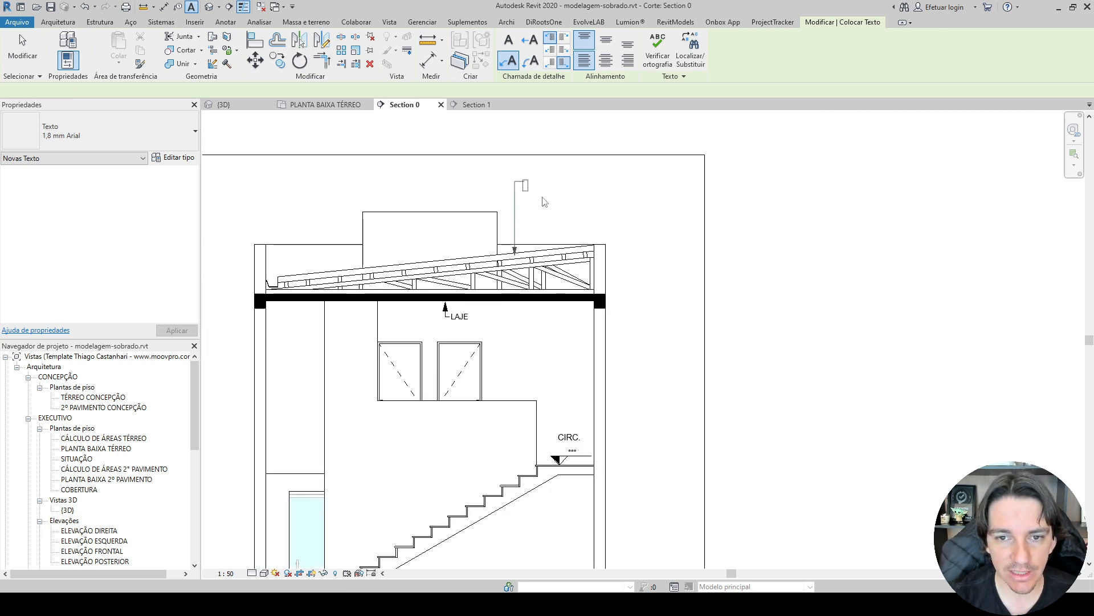
text(TELHA)
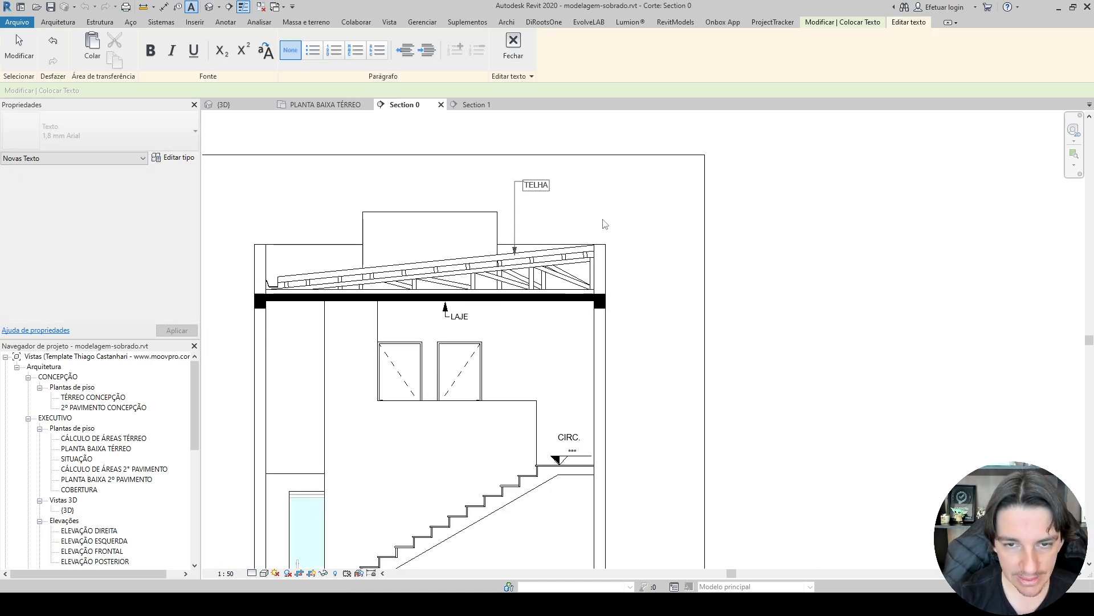
text(S FIBROCIMENTO)
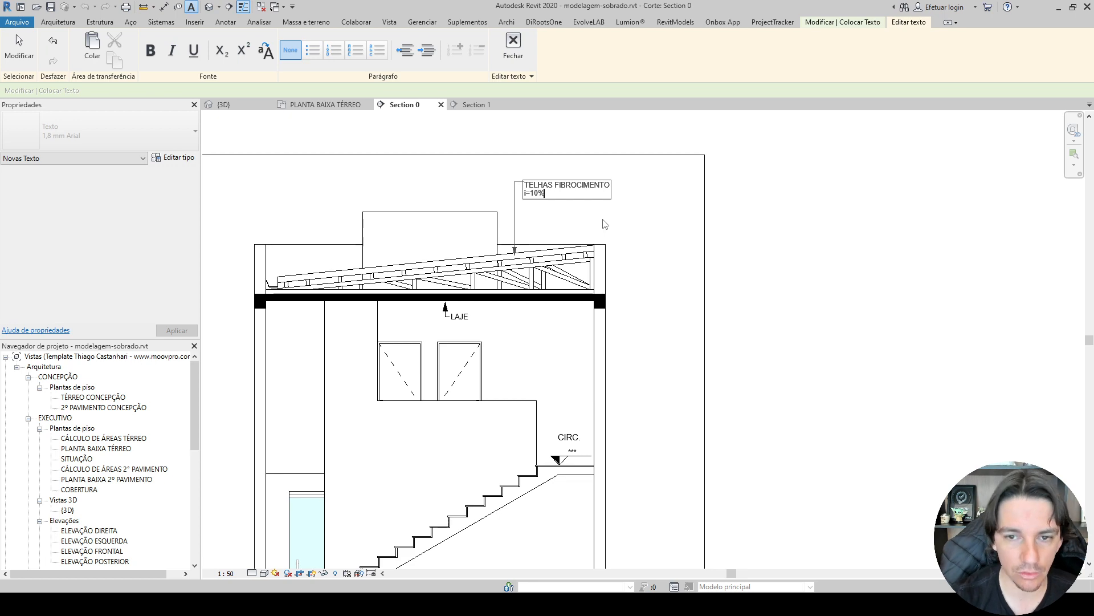
click(605, 224)
key(Escape)
Align the roof tile note's text to the centre horizontally and the middle vertically.
click(591, 187)
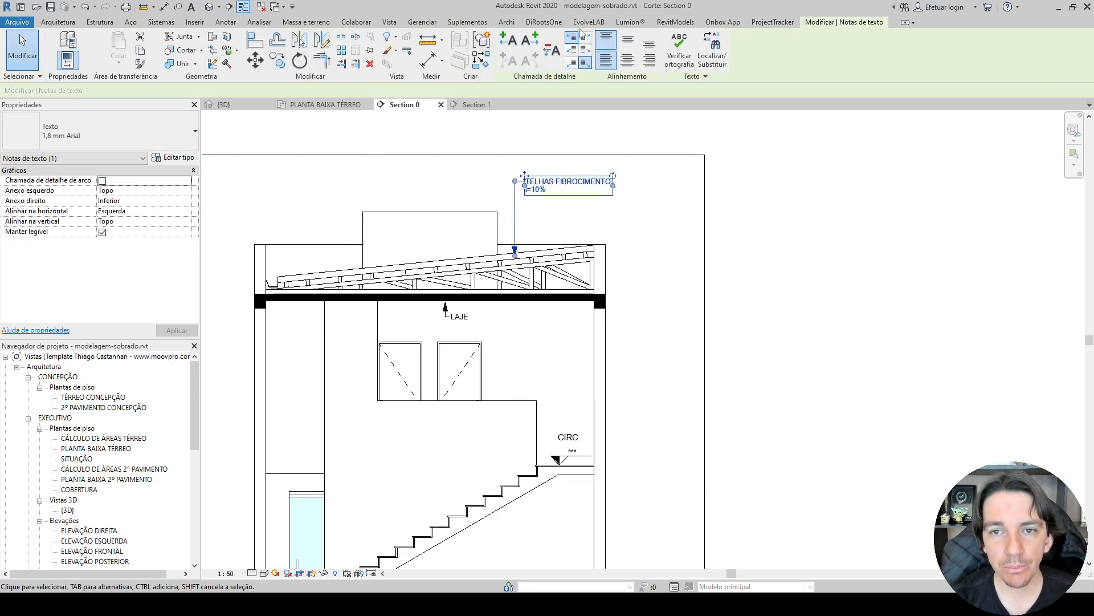
click(628, 39)
click(628, 60)
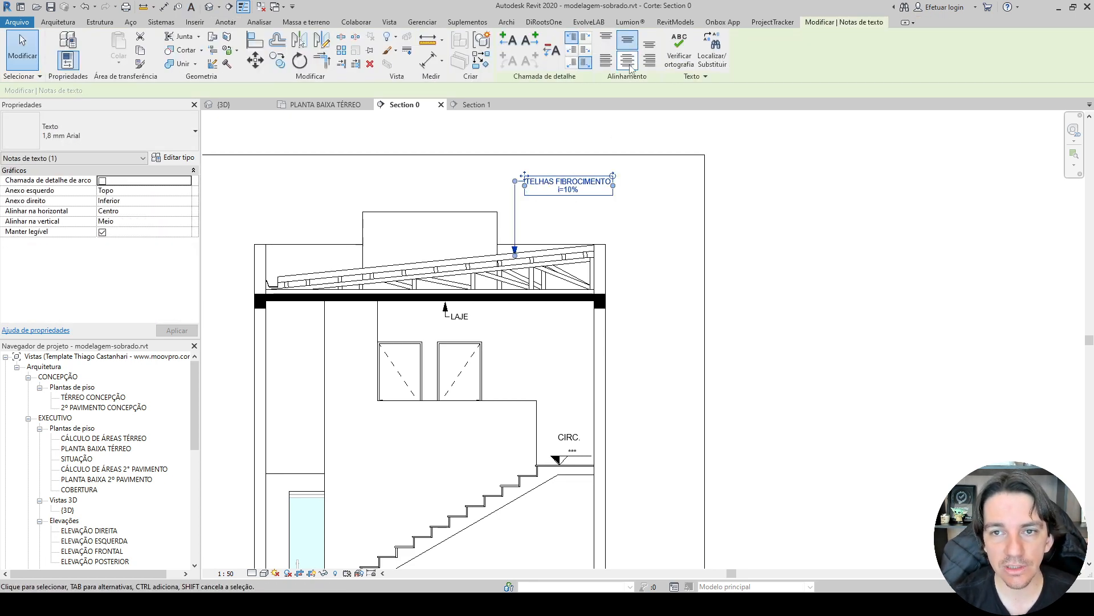
scroll(572, 238, up, 2)
key(Escape)
Add a leader note reading "ESTRUTURA EM MADEIRA" pointing to the timber roof truss in Section 0.
key(t)
key(x)
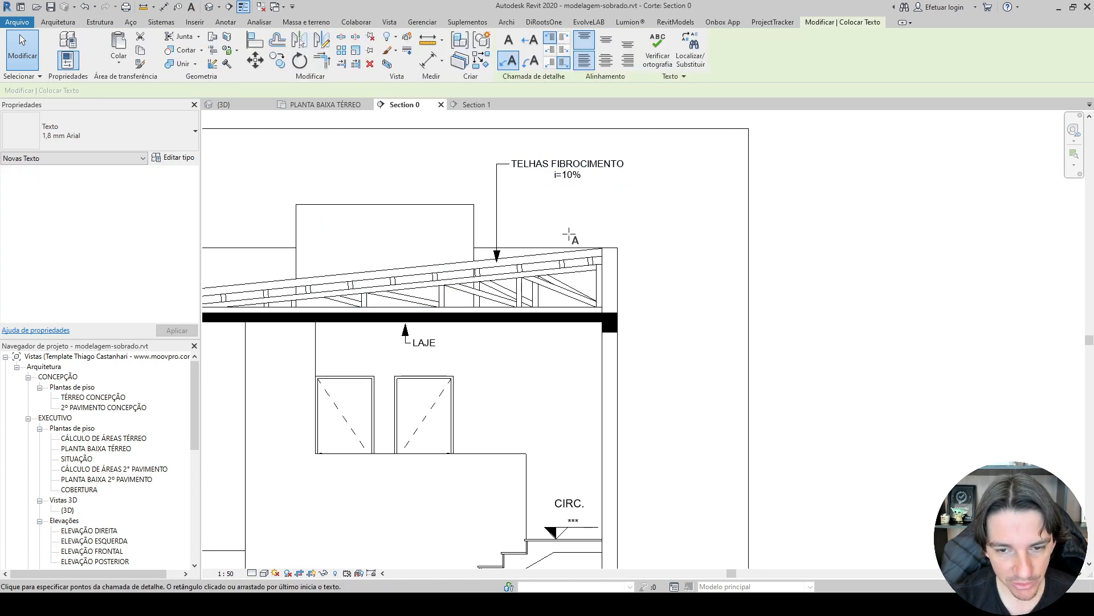
scroll(569, 240, up, 2)
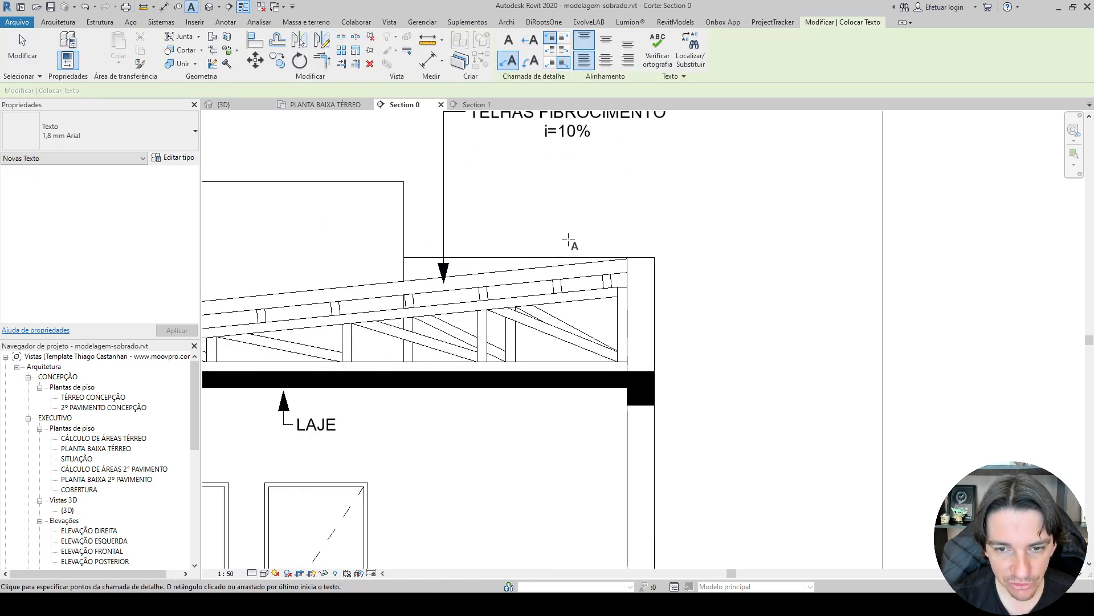
click(517, 299)
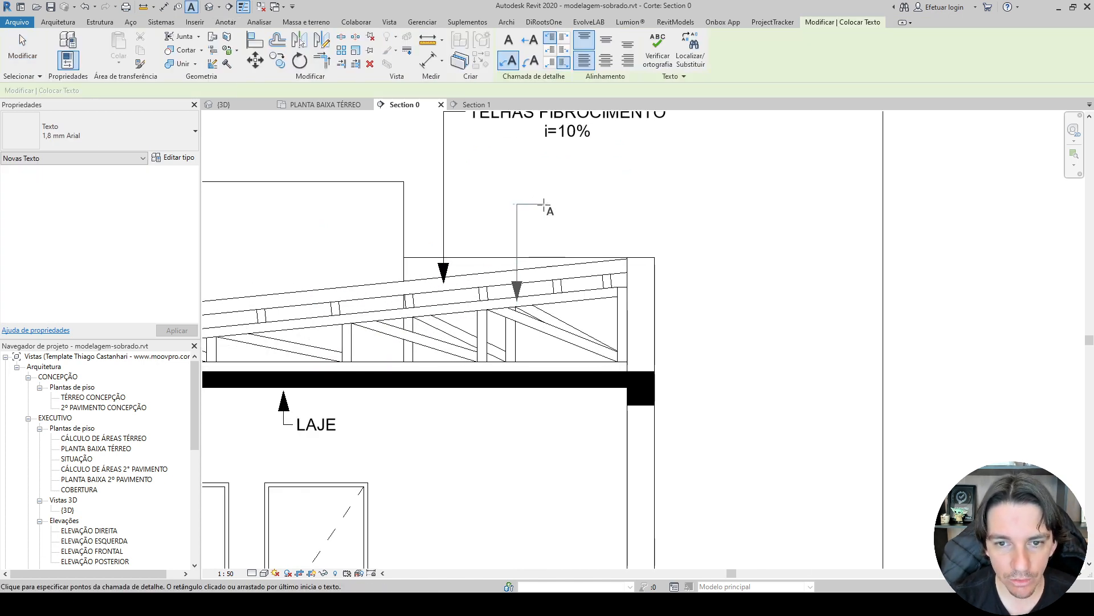
click(545, 205)
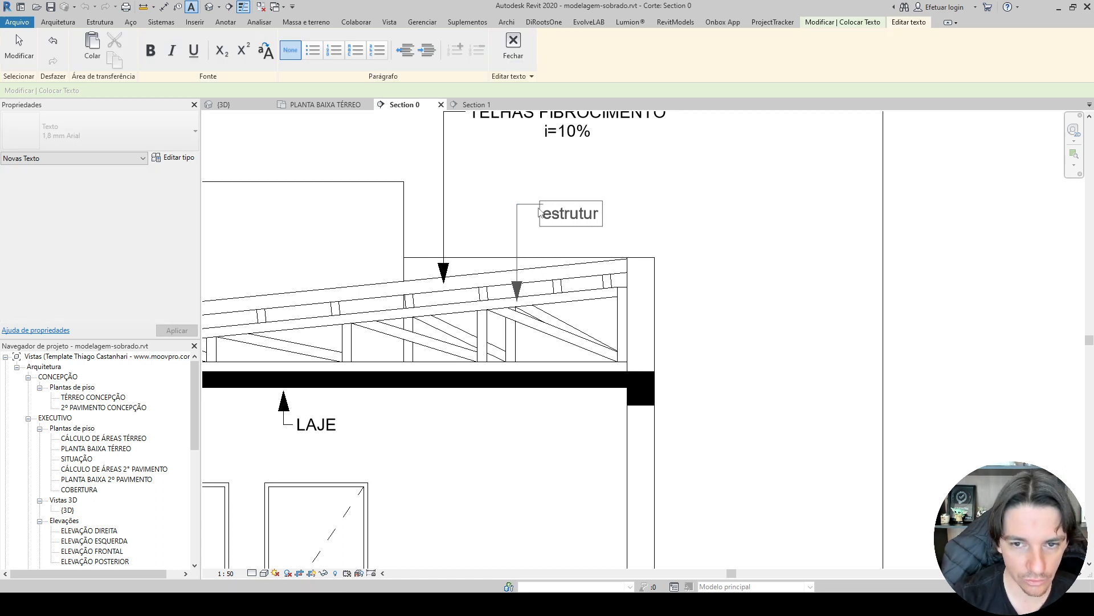
key(BackSpace)
key(BackSpace)
key(BackSpace)
key(BackSpace)
key(BackSpace)
key(BackSpace)
key(BackSpace)
key(BackSpace)
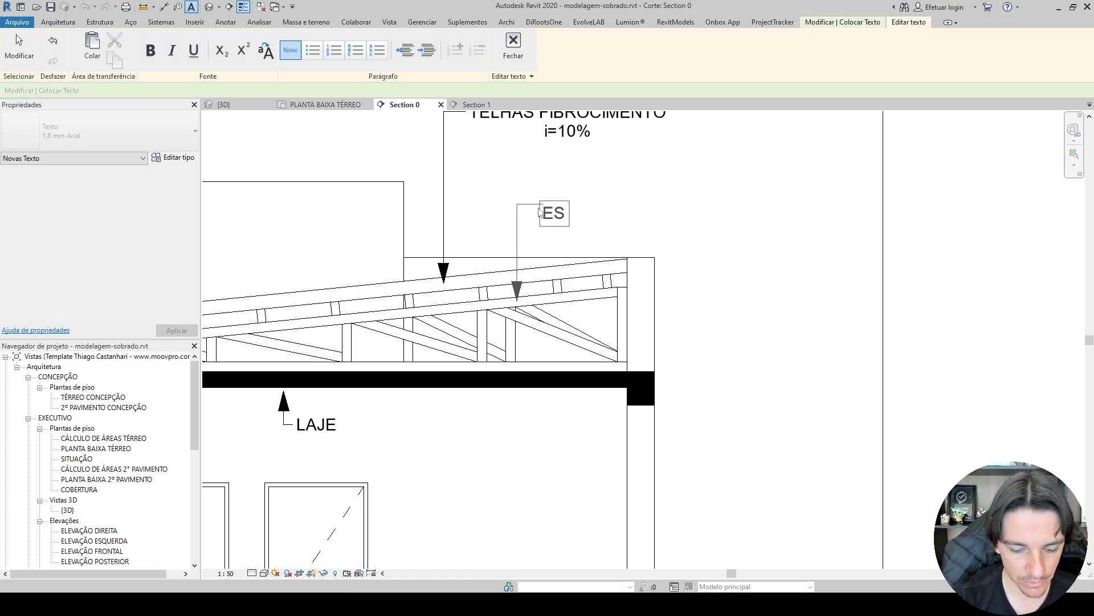
text(ESTRUTURA EM MADEIRA)
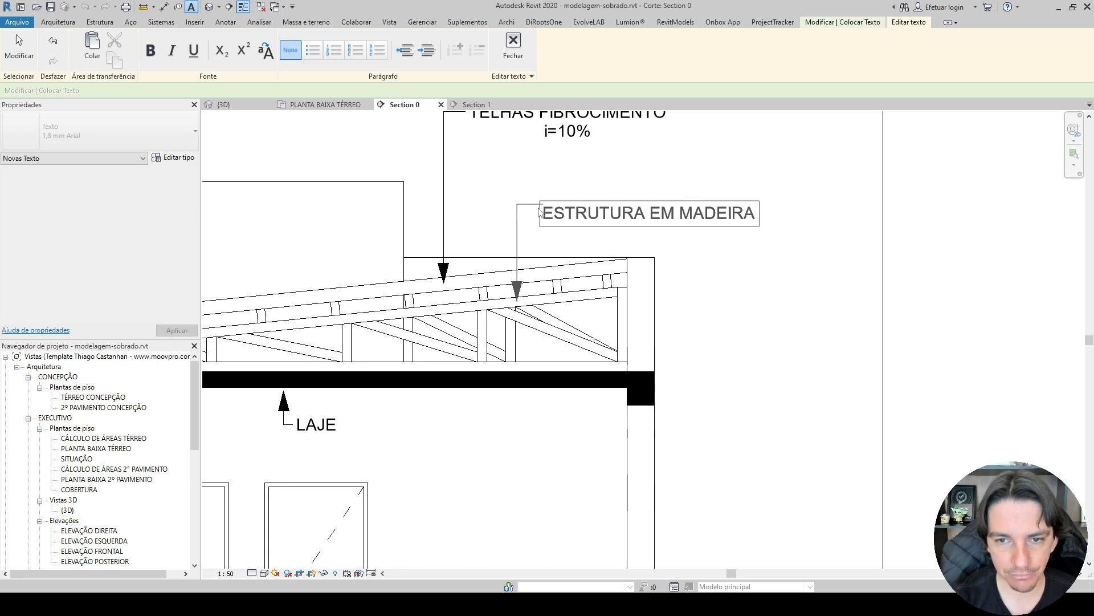
click(543, 188)
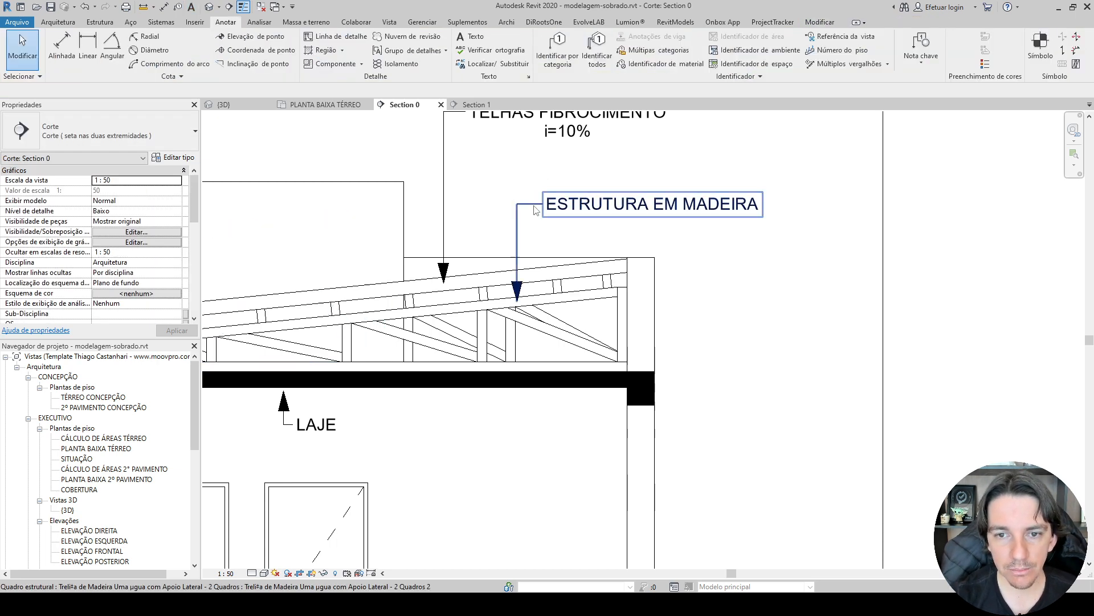
Narrow the timber structure note so its text wraps onto two lines, and align the text to the centre.
click(749, 210)
drag(762, 204, 667, 212)
click(761, 259)
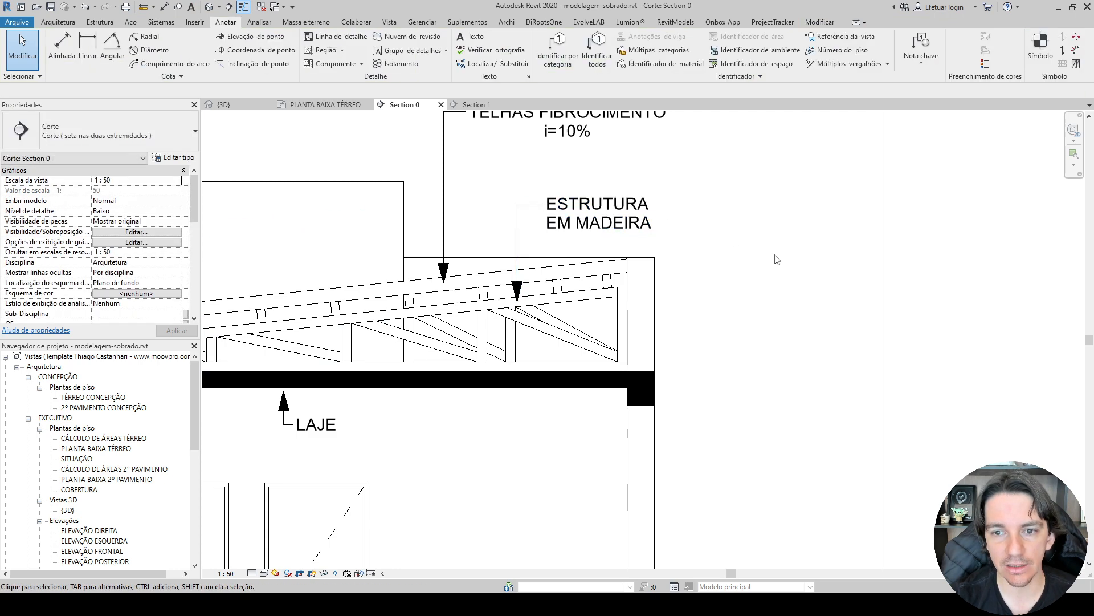
click(598, 216)
click(628, 48)
click(794, 215)
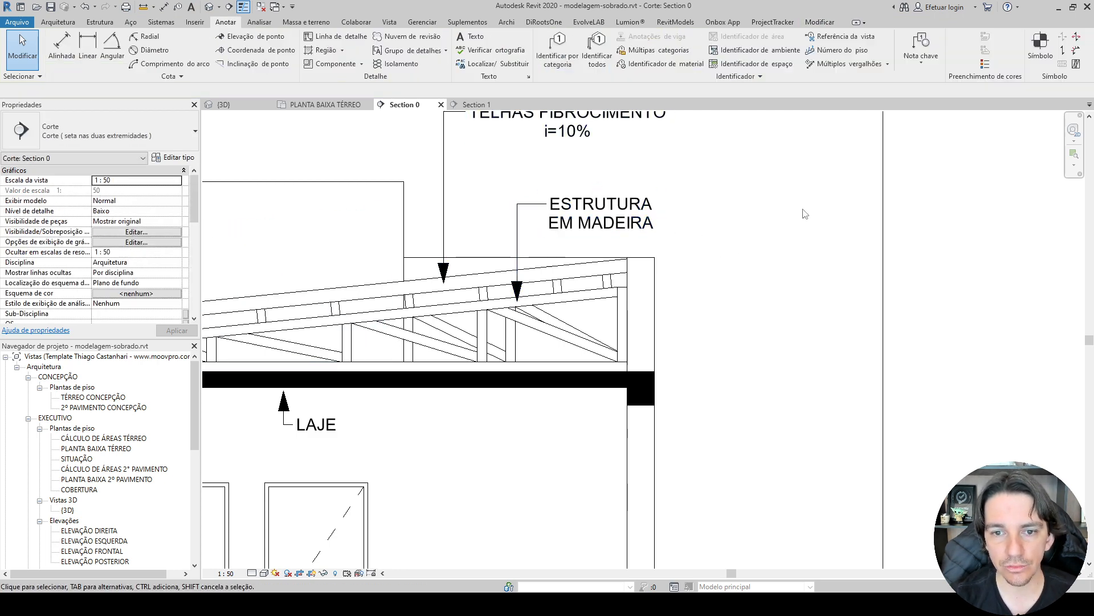
scroll(794, 215, down, 2)
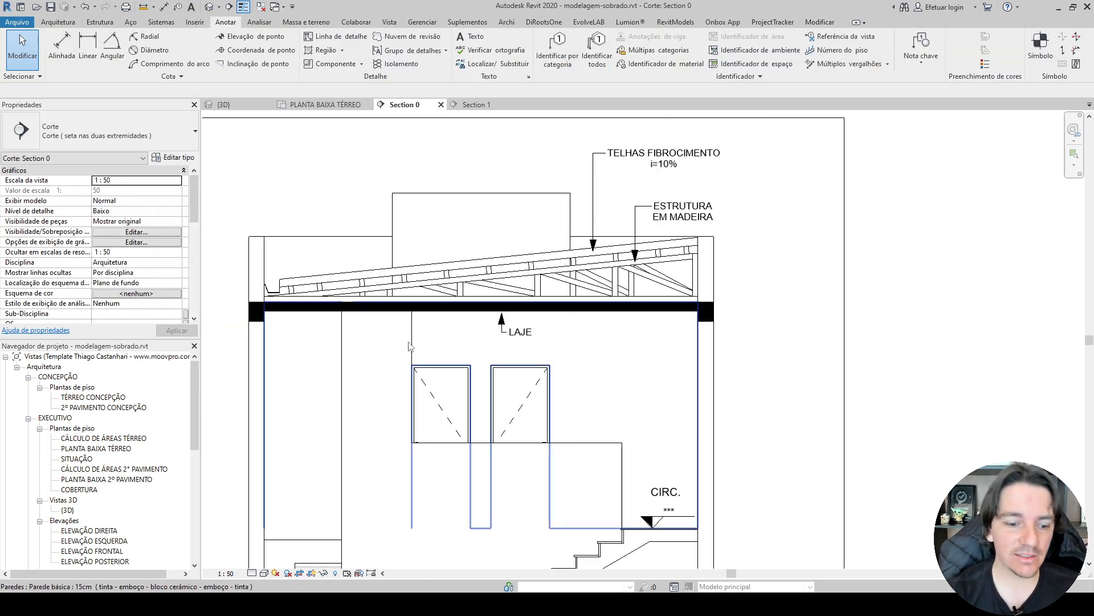
Switch to File Explorer, find "a frente aula projeto para aula de corte.rvt" in the CORTE SOBRADO folder and open it in Revit.
mouse_move(70, 604)
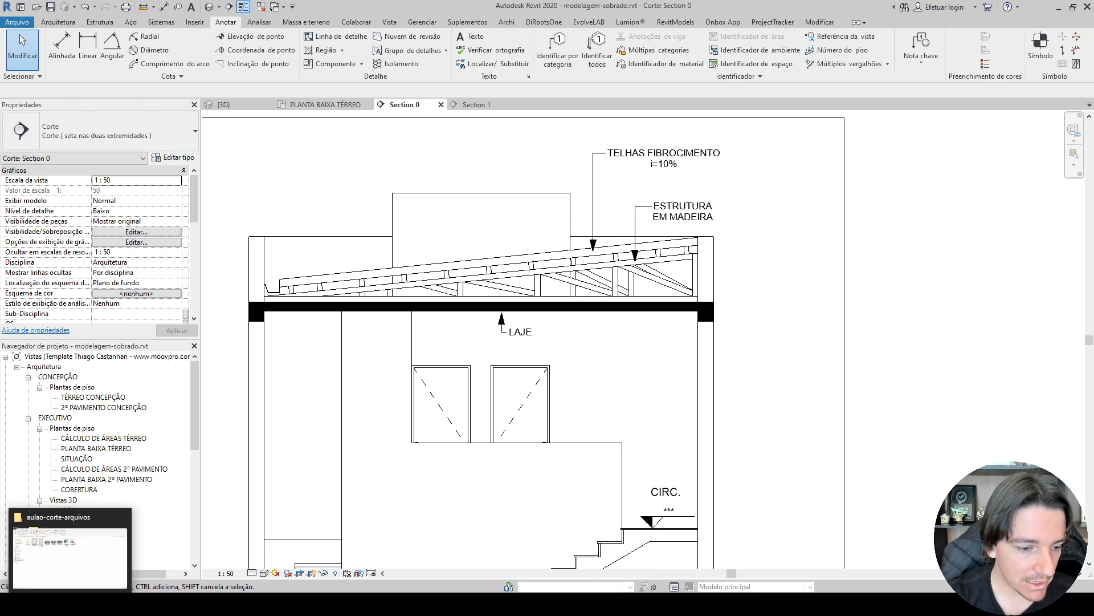
click(69, 547)
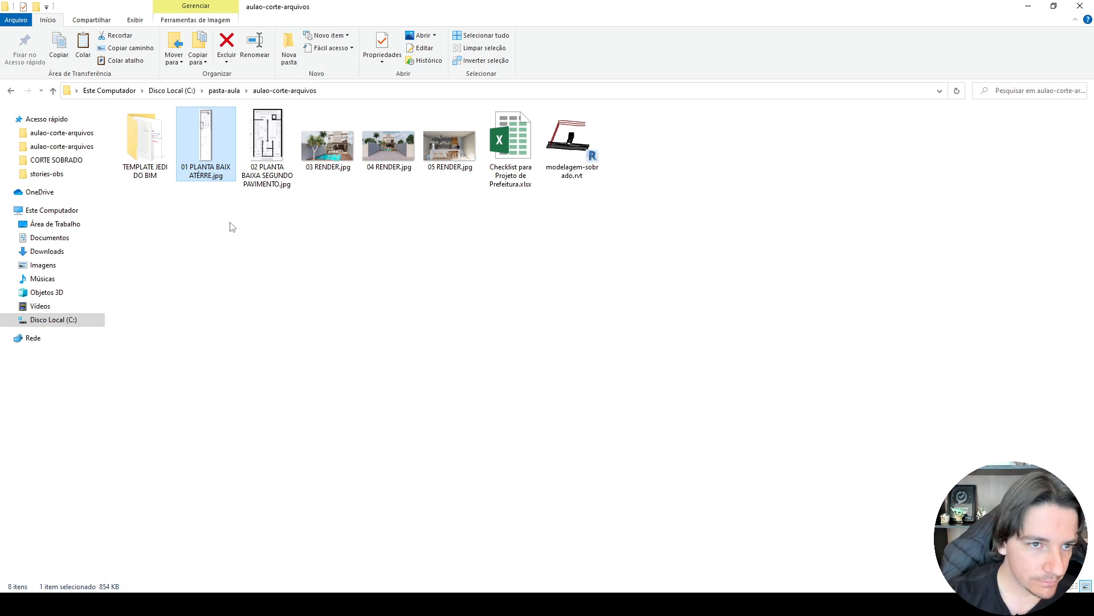
click(60, 161)
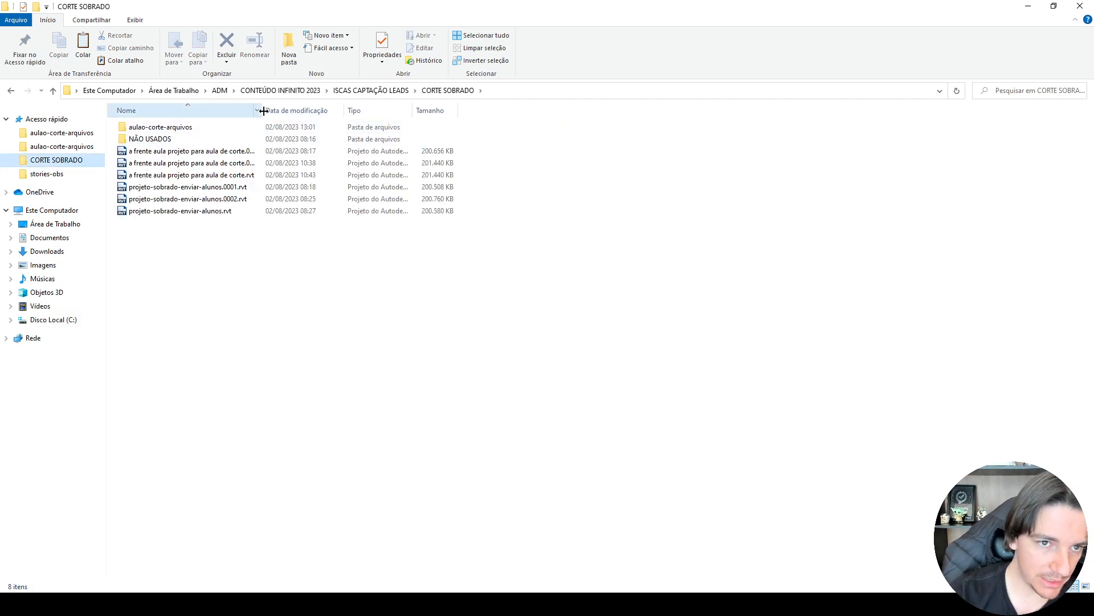
drag(261, 110, 349, 110)
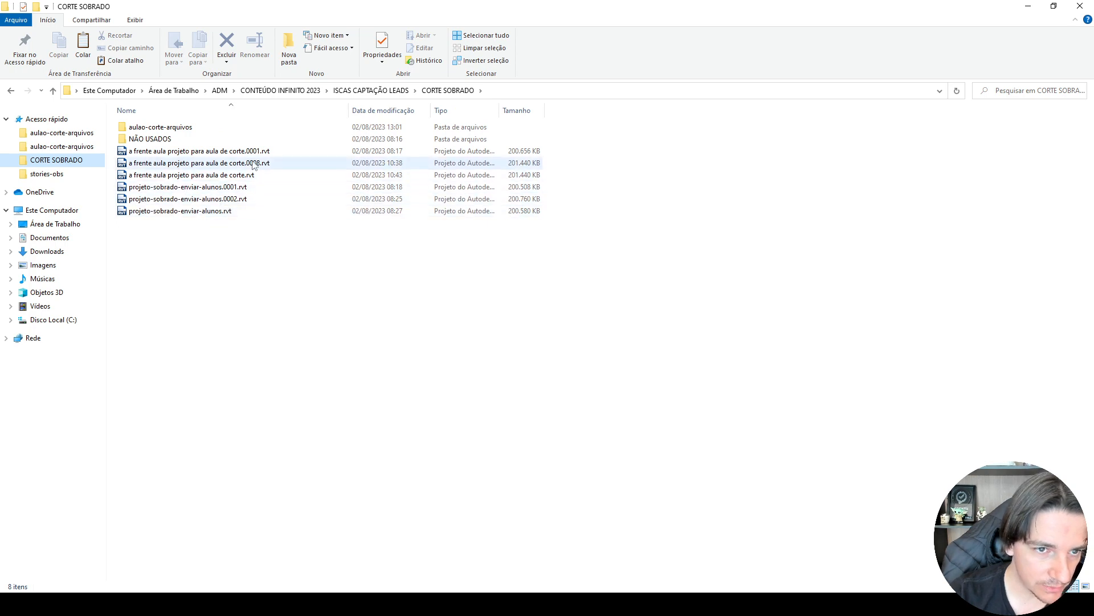
key(alt+Tab)
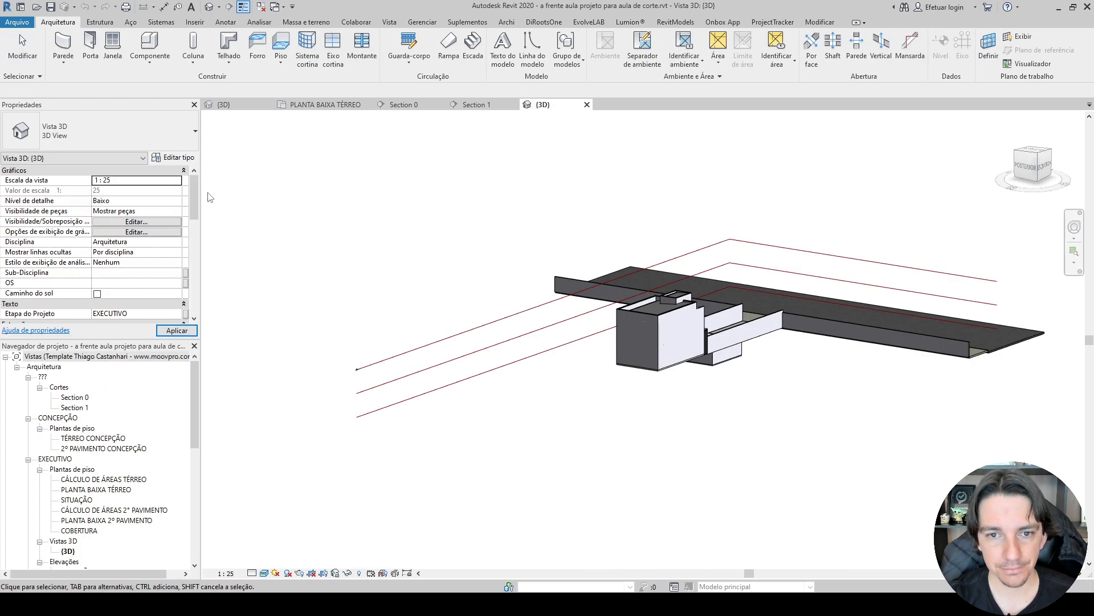
Open the reference project's Section 1 and Section 0, placing the Section 0 view between its 3D view and Section 1.
double_click(83, 407)
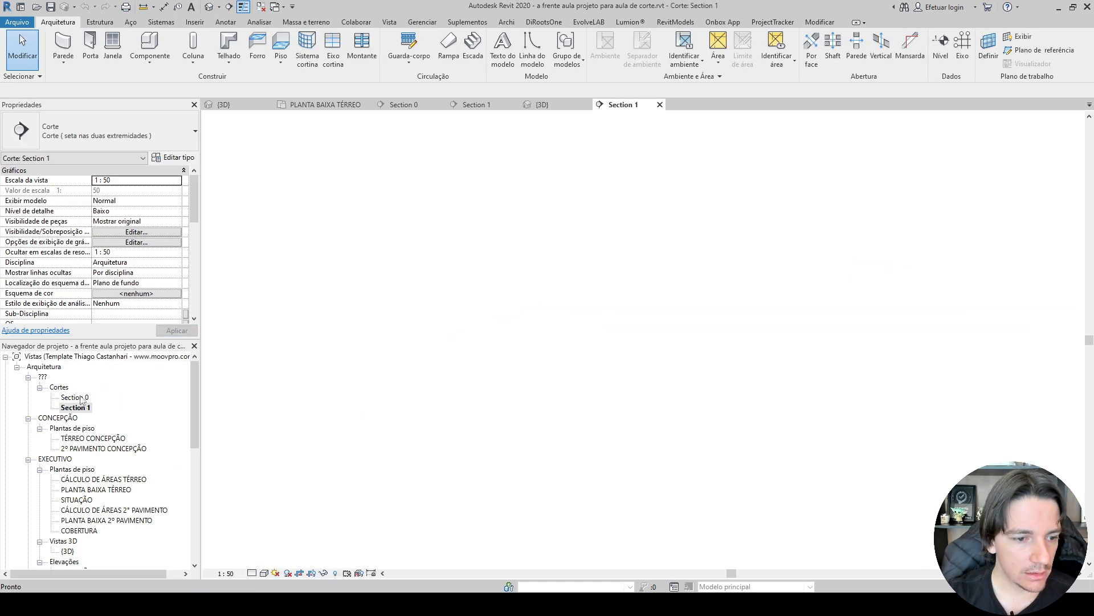
double_click(75, 396)
drag(689, 106, 621, 110)
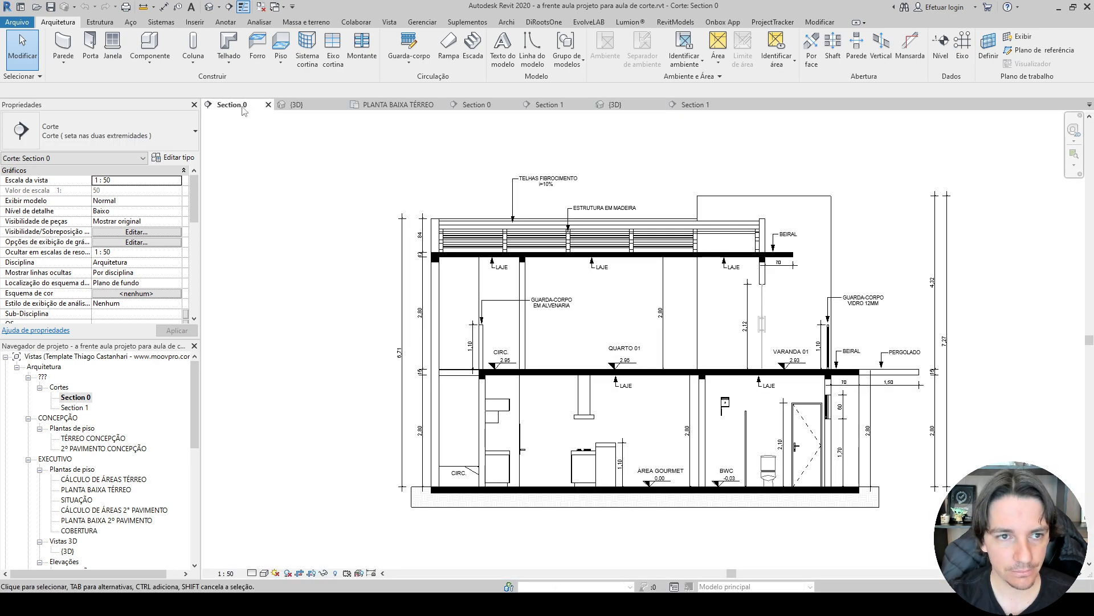
drag(243, 106, 358, 103)
drag(442, 108, 649, 107)
scroll(616, 262, up, 2)
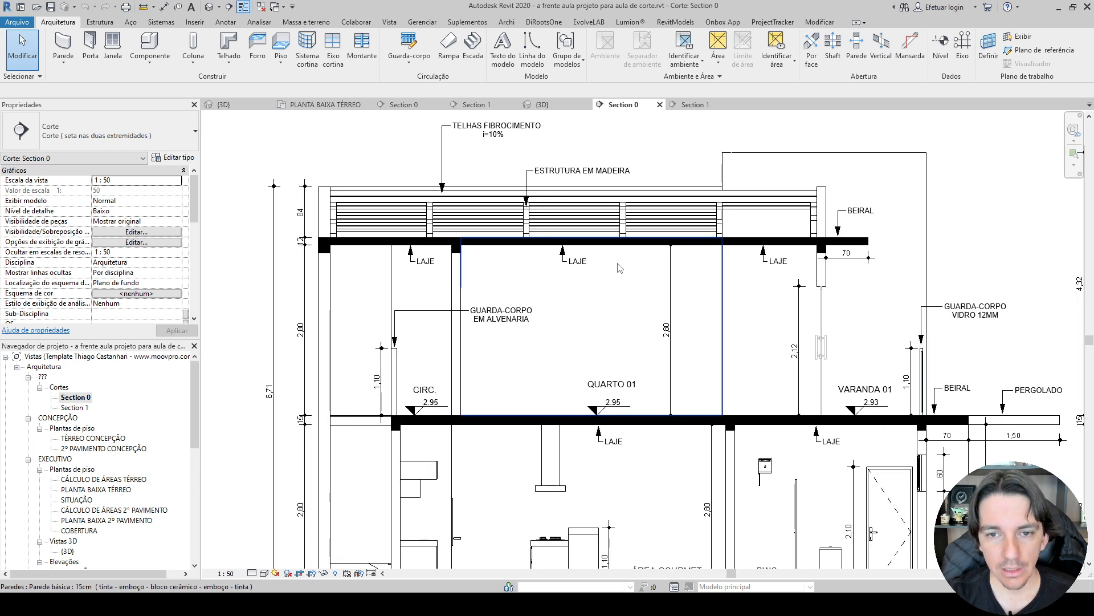
Examine the reference project's Section 1 for its gutter, roof, slab and guardrail notes, dimensions and level symbols.
key(ctrl+Tab)
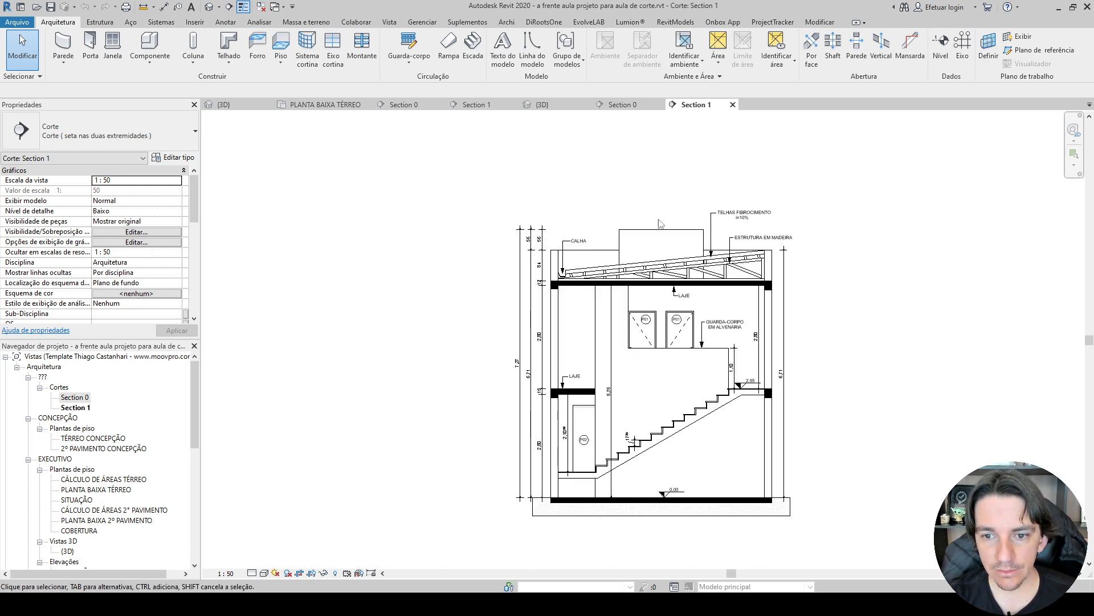
scroll(658, 230, up, 3)
middle_drag(657, 229, 504, 153)
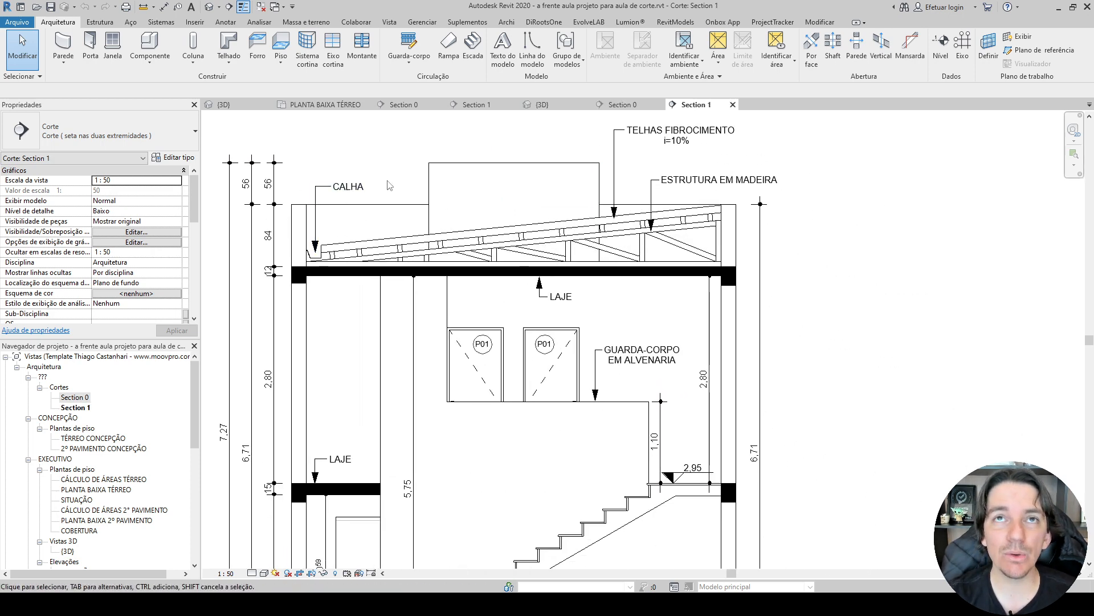
scroll(381, 181, up, 5)
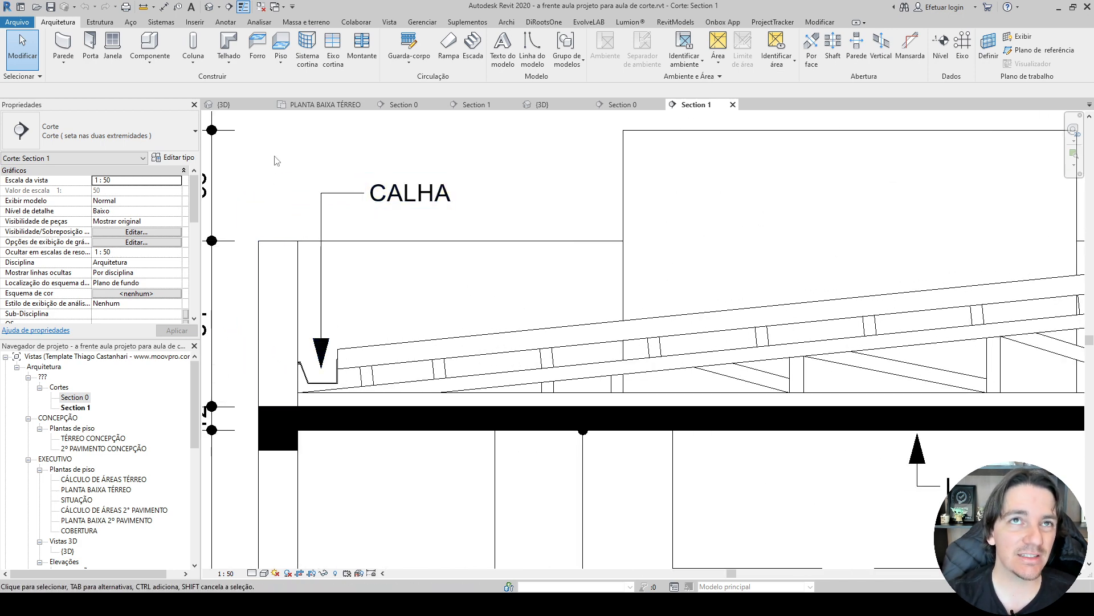
scroll(473, 159, down, 3)
scroll(627, 217, up, 4)
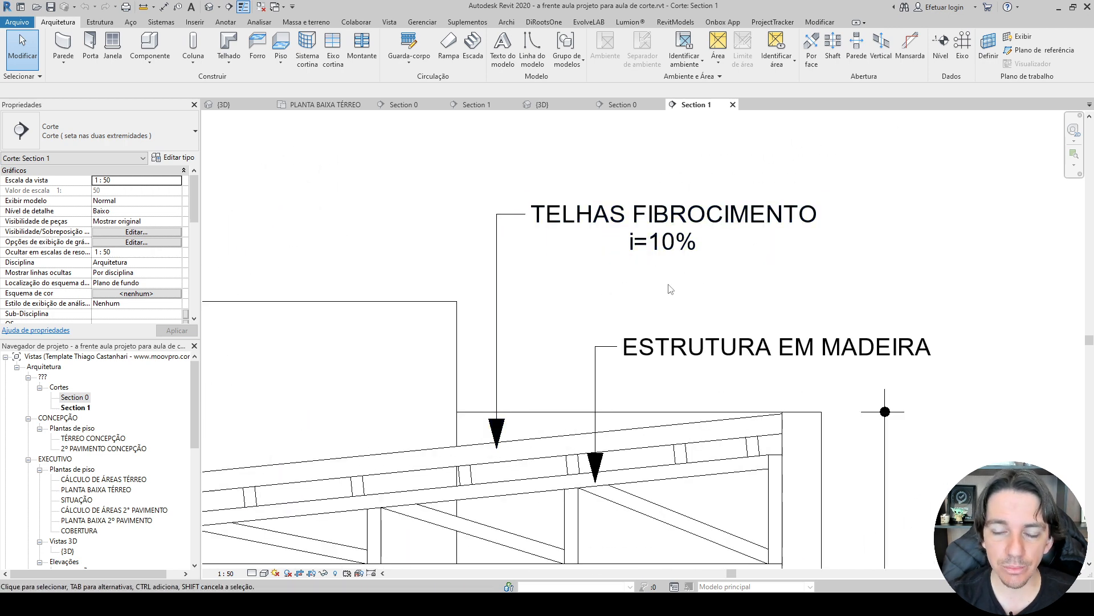
middle_drag(690, 338, 651, 242)
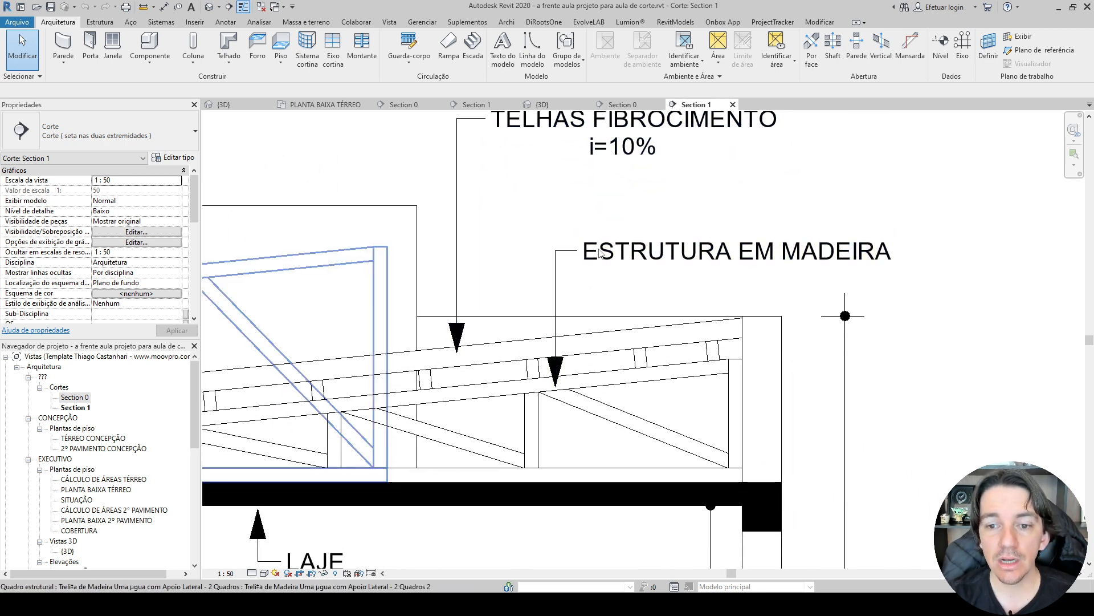
scroll(599, 253, down, 5)
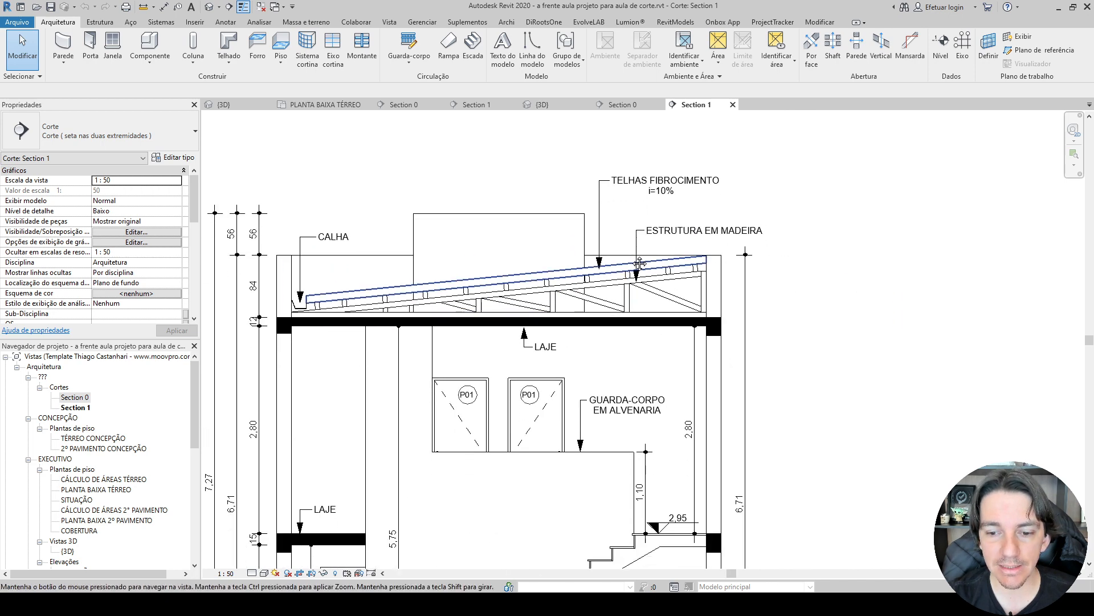
scroll(614, 249, up, 5)
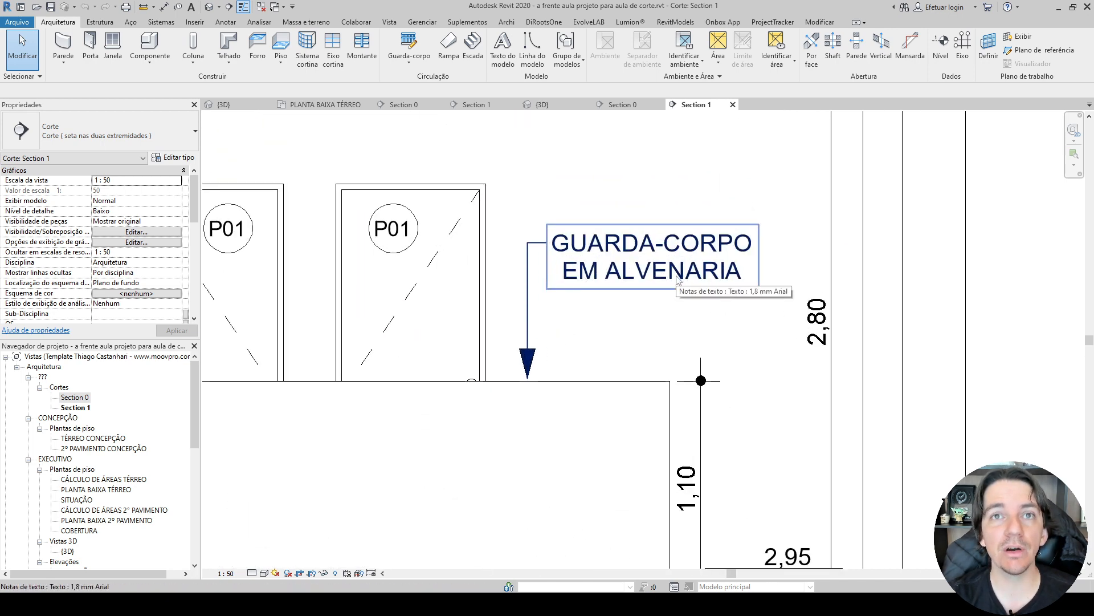
scroll(677, 279, down, 3)
middle_drag(616, 338, 919, 219)
scroll(482, 307, down, 2)
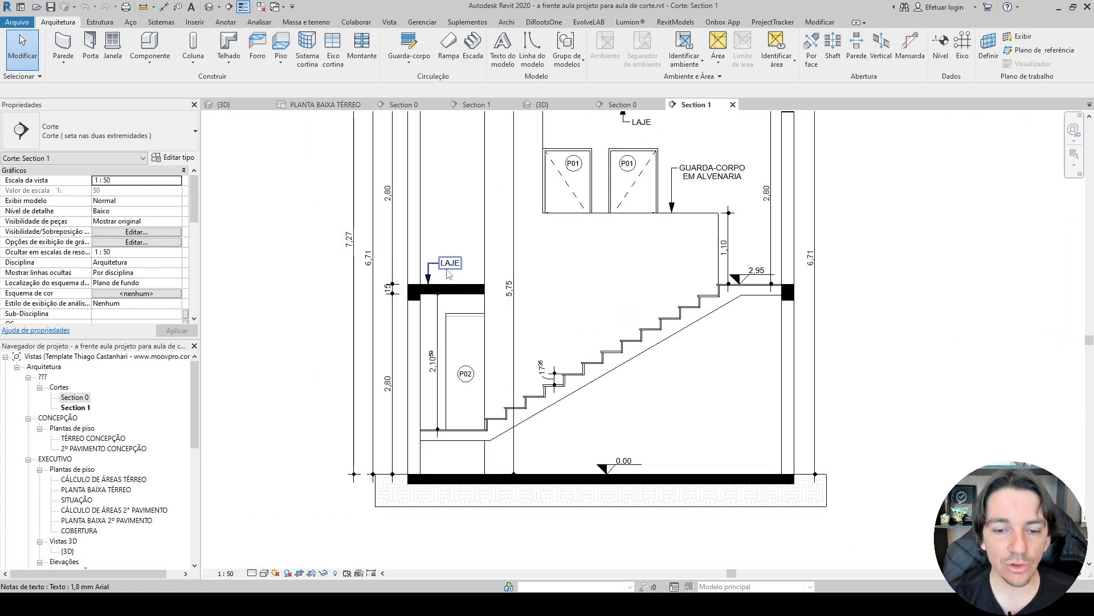
In the reference Section 1, delete the black filled region over the slabs and set the P02 sliding door's Abertura to 0.
click(461, 299)
key(Delete)
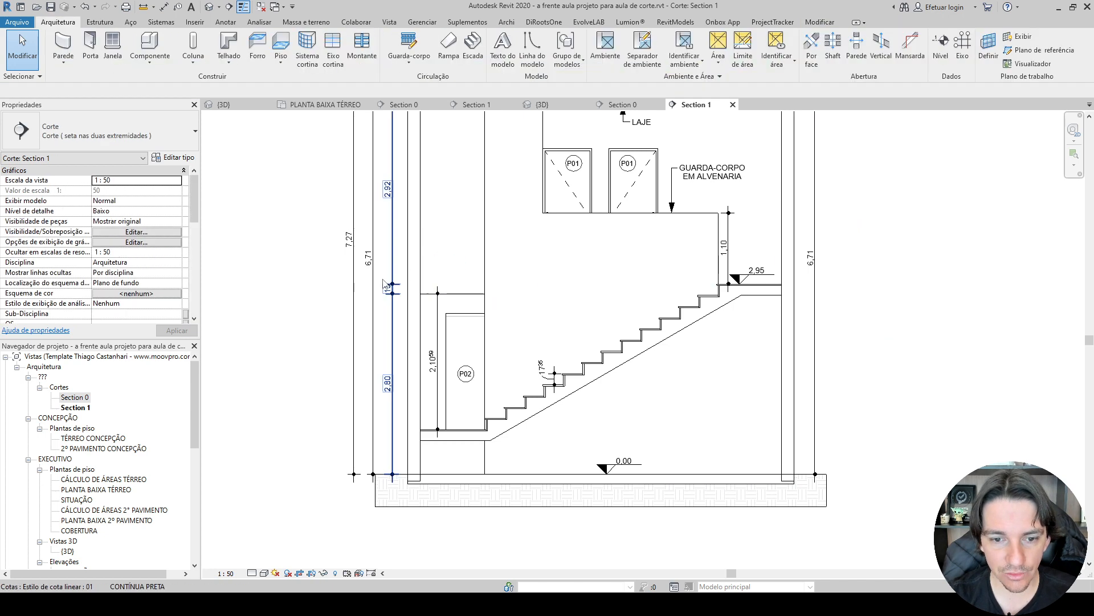
click(462, 332)
click(129, 253)
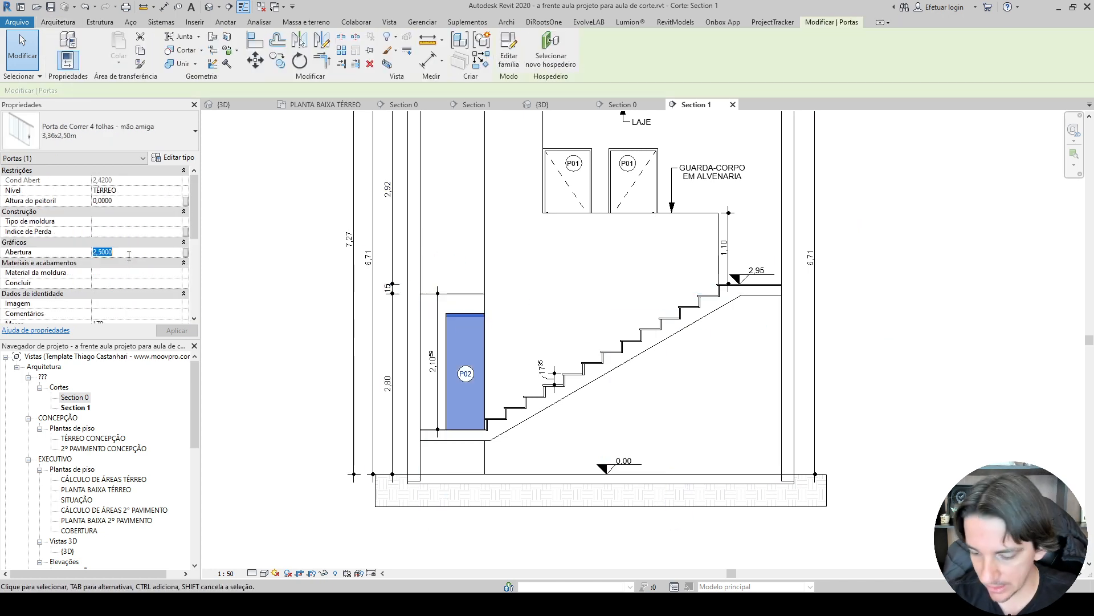
text(0)
click(279, 333)
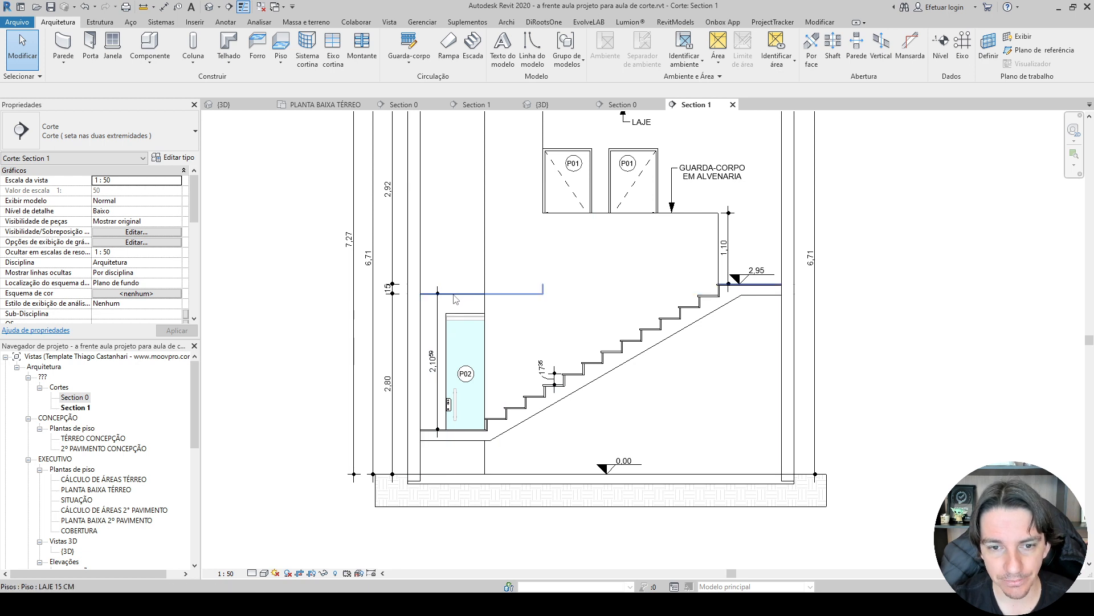
middle_drag(451, 292, 451, 305)
middle_drag(458, 230, 422, 298)
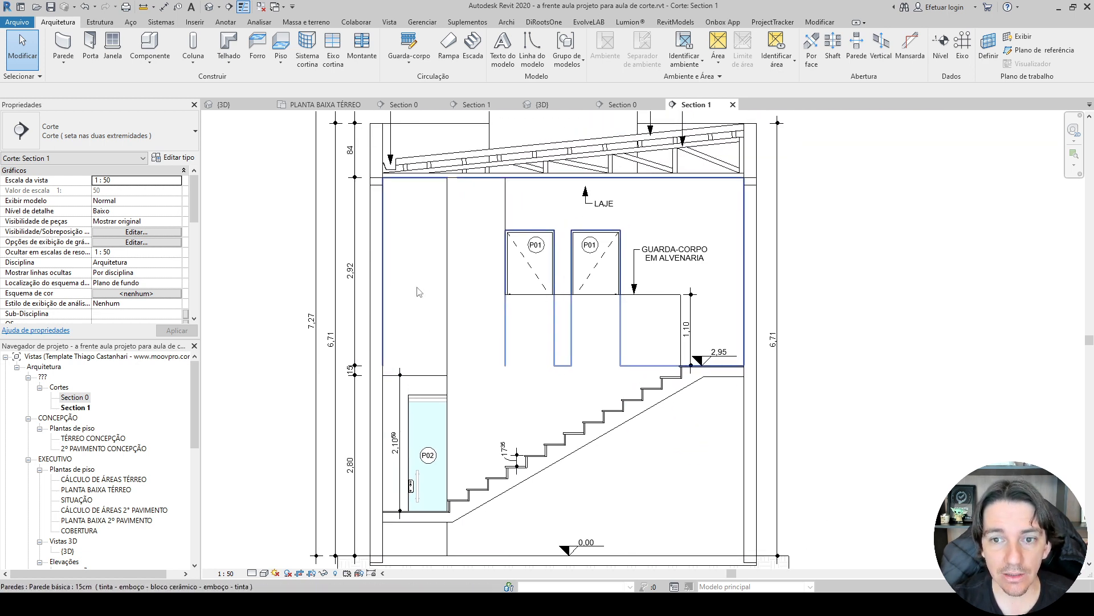
Return to the modelagem-sobrado Section 0 and dimension the guardrail wall's height from the upper landing to its top.
click(479, 107)
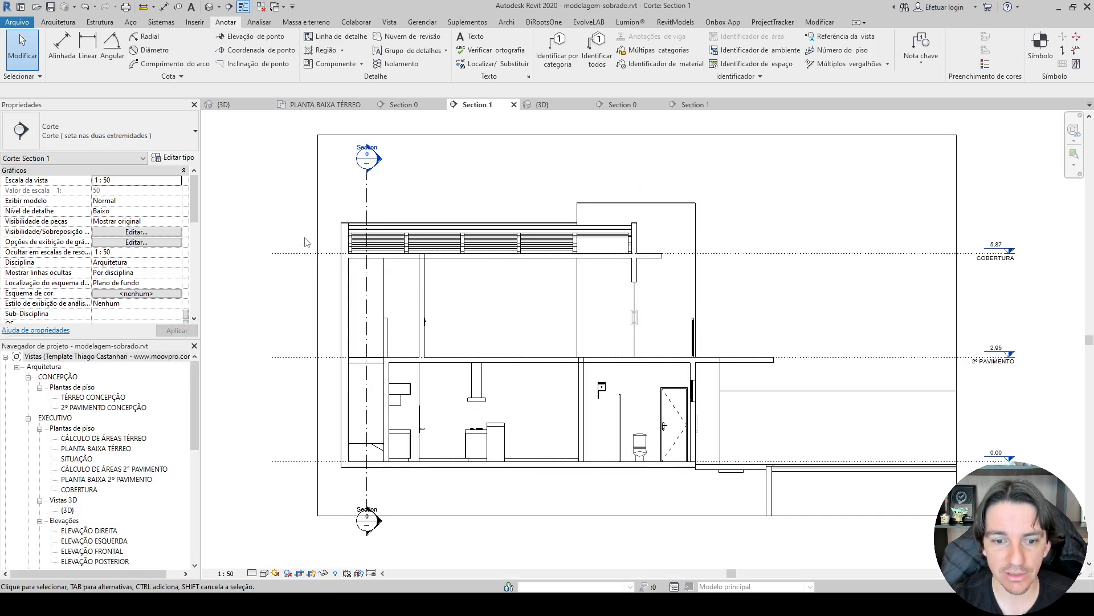
click(404, 104)
scroll(603, 372, down, 3)
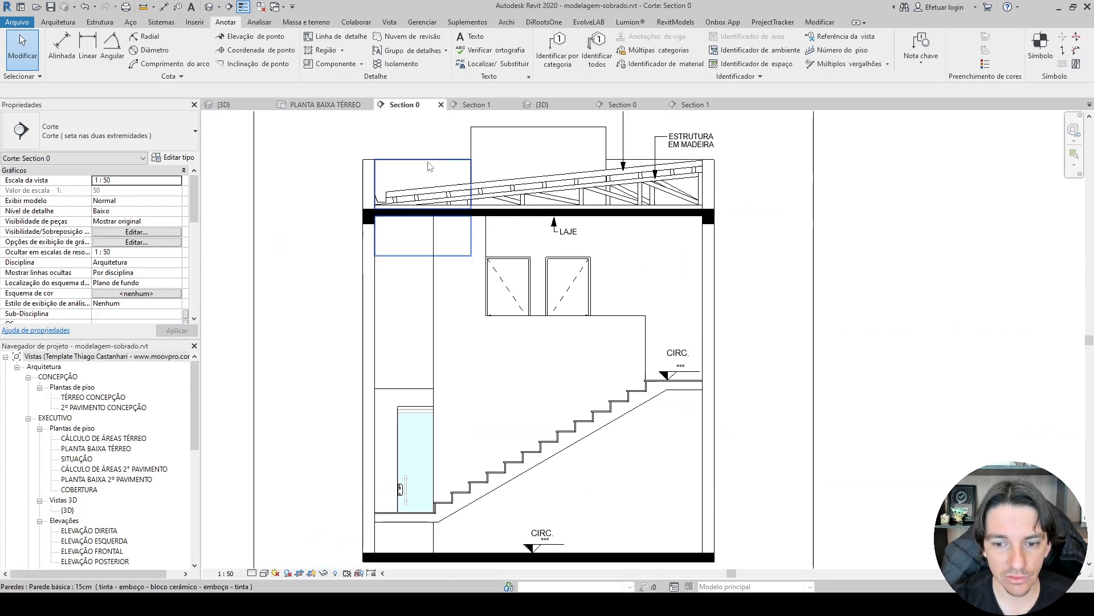
key(d)
key(i)
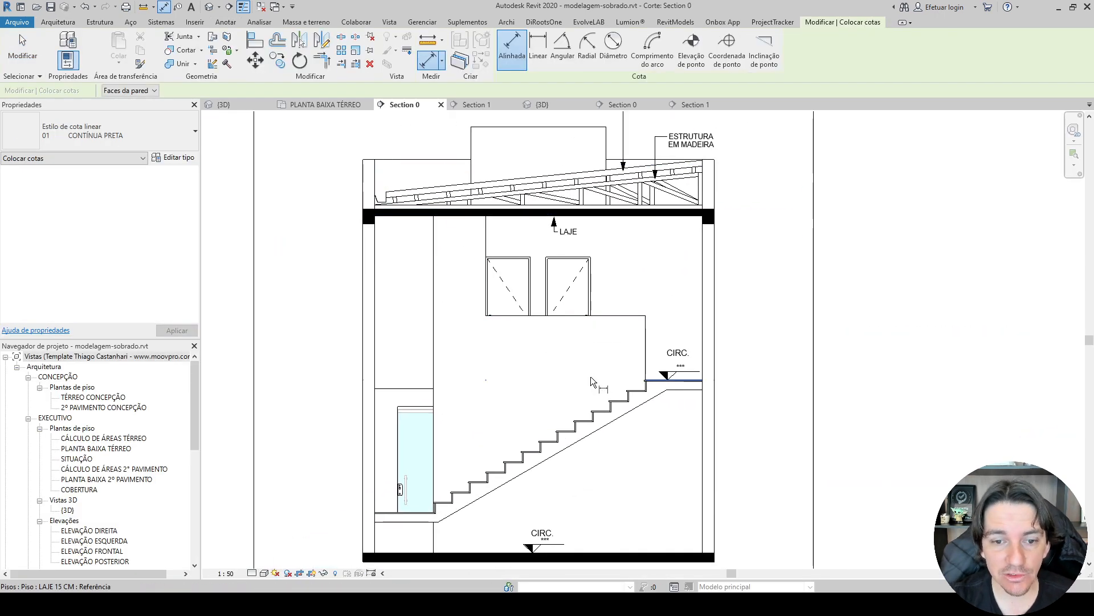
scroll(463, 389, down, 1)
scroll(395, 360, up, 4)
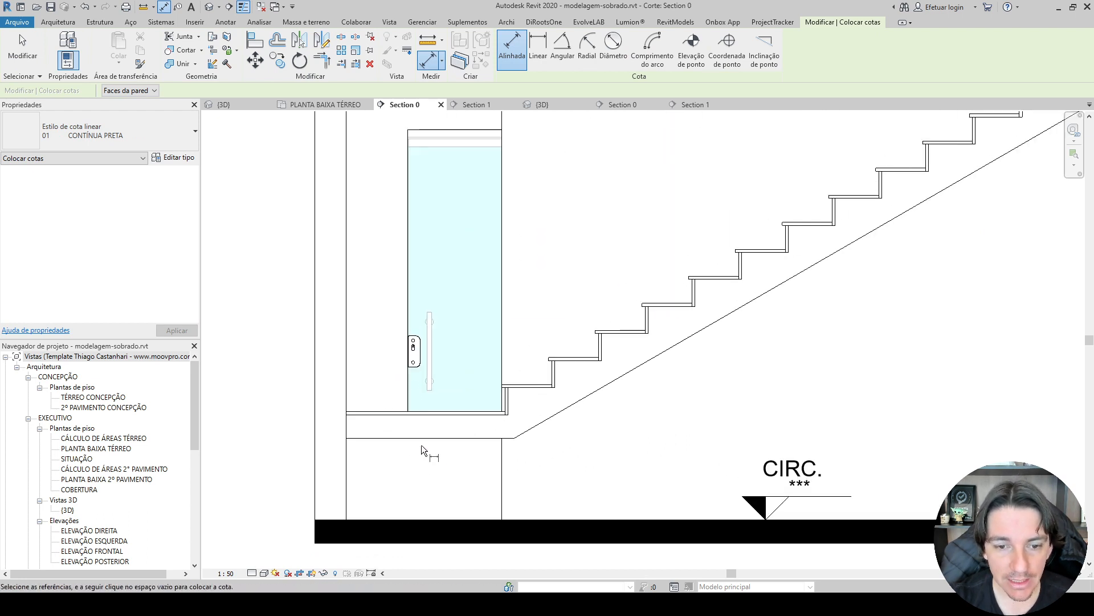
scroll(383, 373, down, 3)
scroll(622, 368, up, 4)
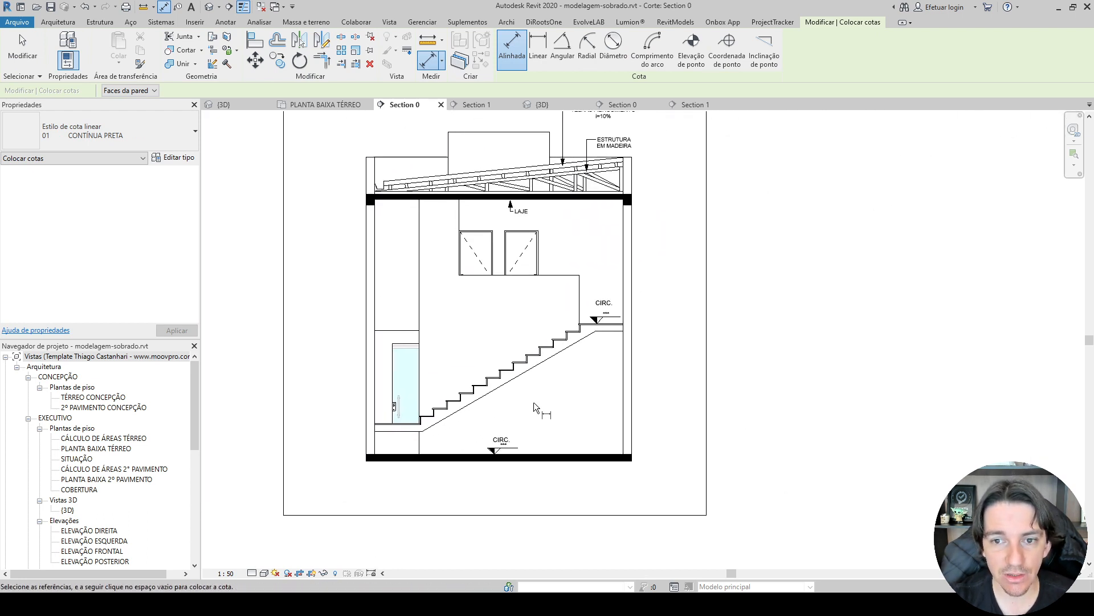
scroll(576, 303, up, 3)
click(596, 364)
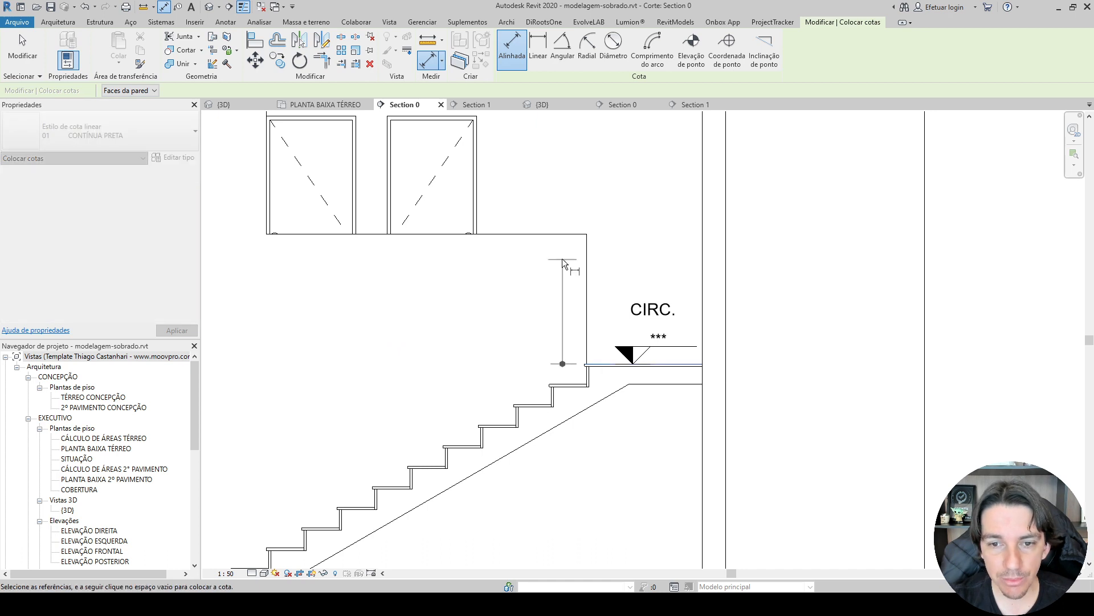
click(556, 235)
click(562, 282)
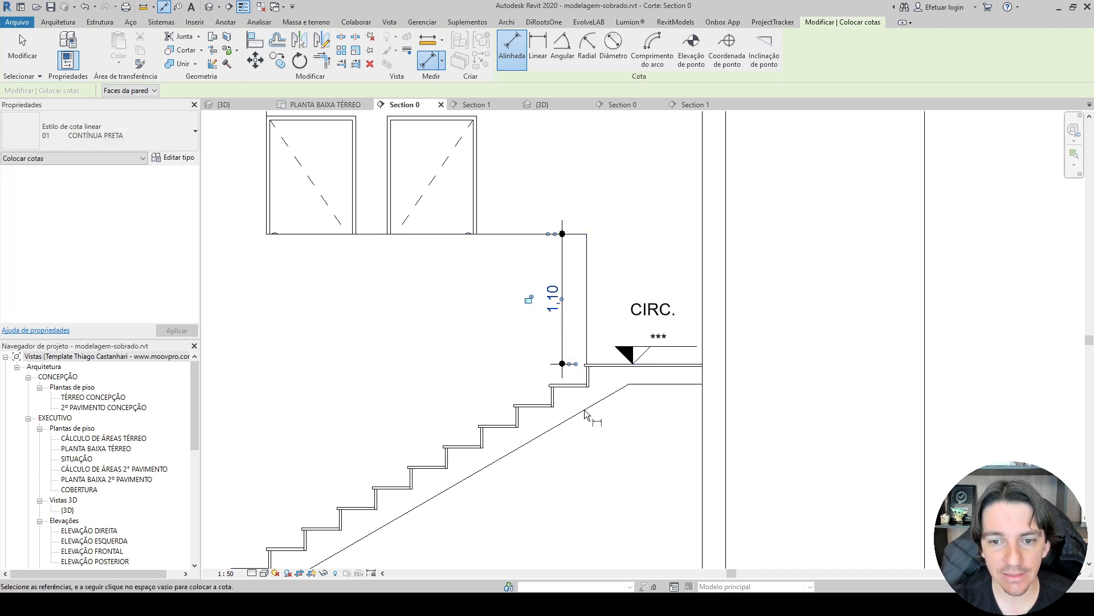
Dimension the full interior height from the ground floor to the underside of the roof slab, placing the dimension through the sliding door.
scroll(628, 466, down, 2)
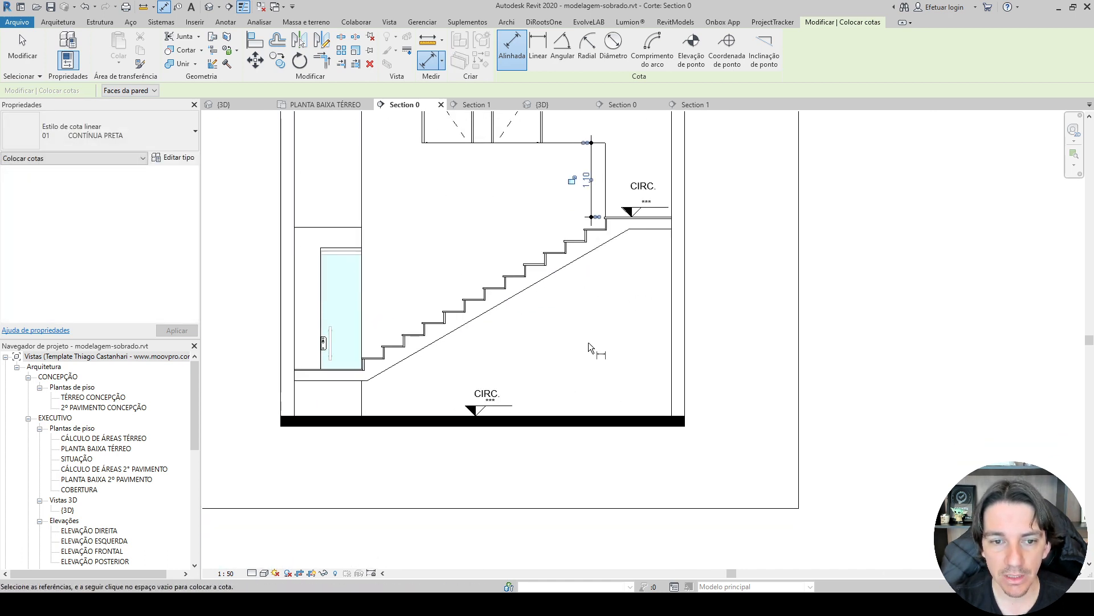
click(432, 416)
middle_drag(415, 205, 435, 386)
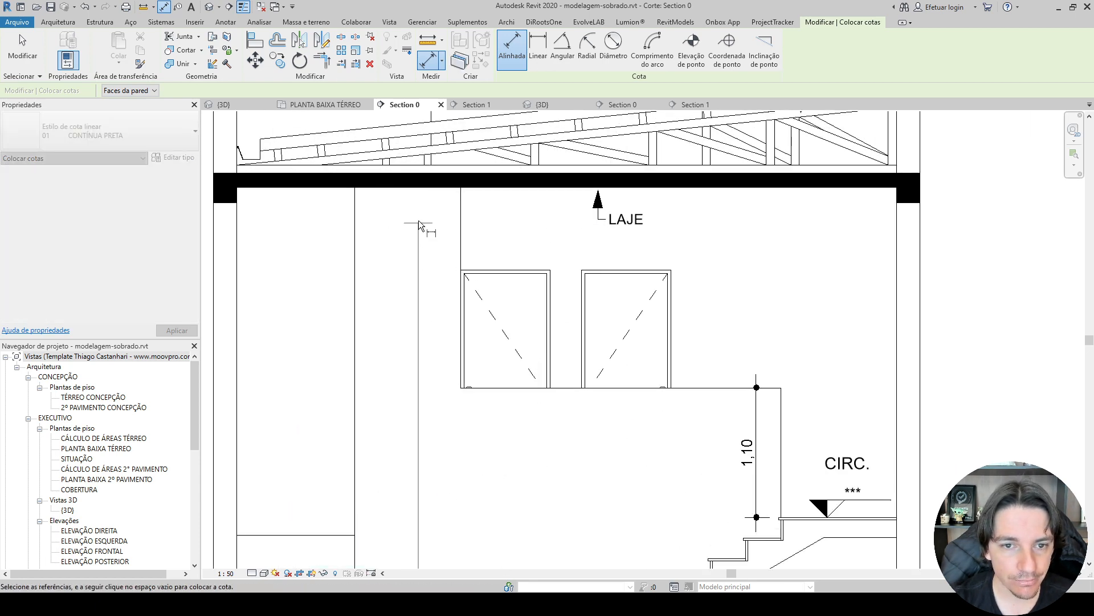
click(417, 189)
scroll(416, 193, down, 3)
middle_drag(419, 302, 397, 186)
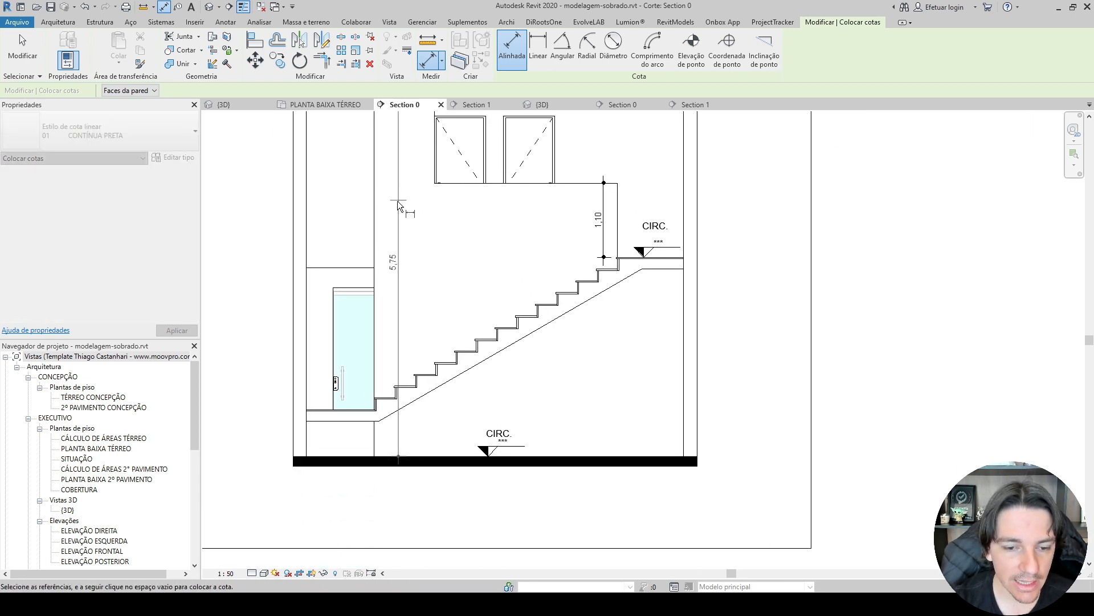
click(351, 207)
middle_drag(332, 289, 325, 431)
scroll(325, 431, down, 1)
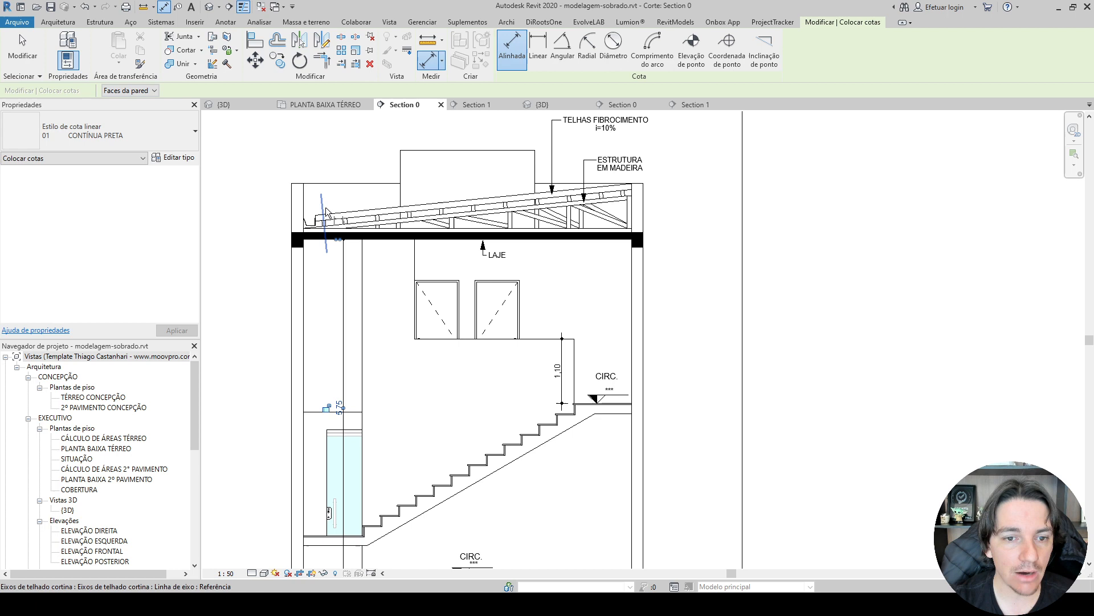
click(365, 241)
Dimension one stair riser between two consecutive treads and move its text clear of the dimension line, above the stair.
scroll(402, 483, up, 6)
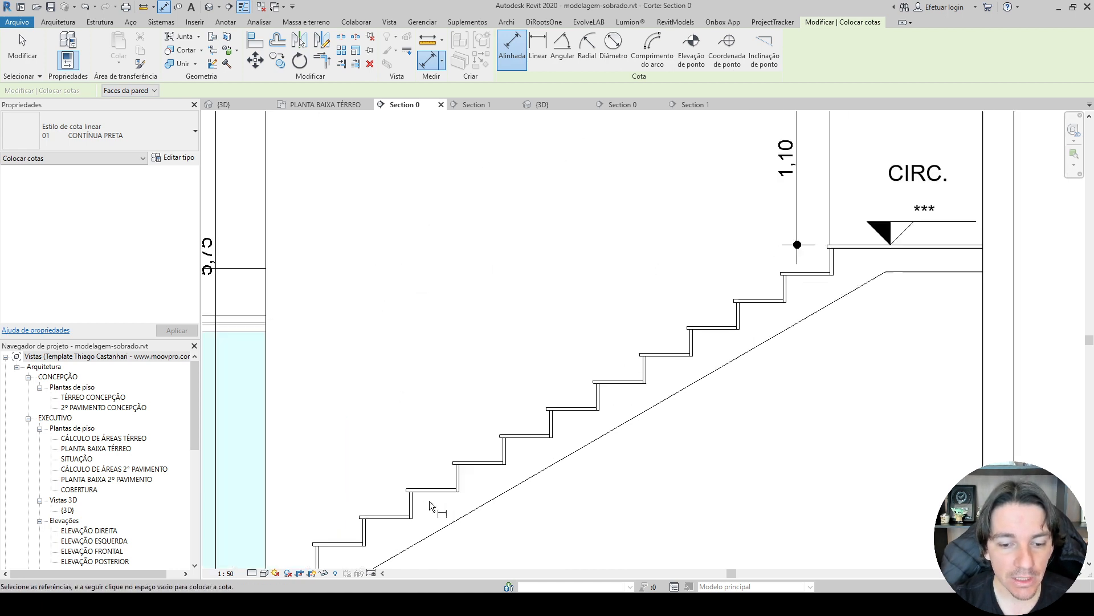
click(436, 479)
click(517, 432)
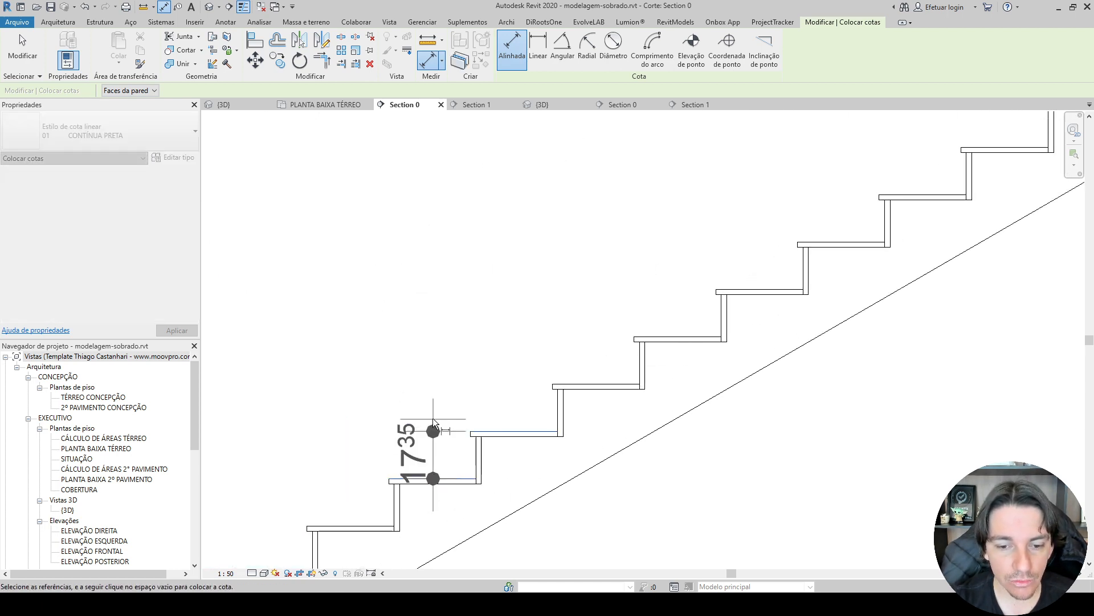
click(429, 412)
key(Escape)
key(Escape)
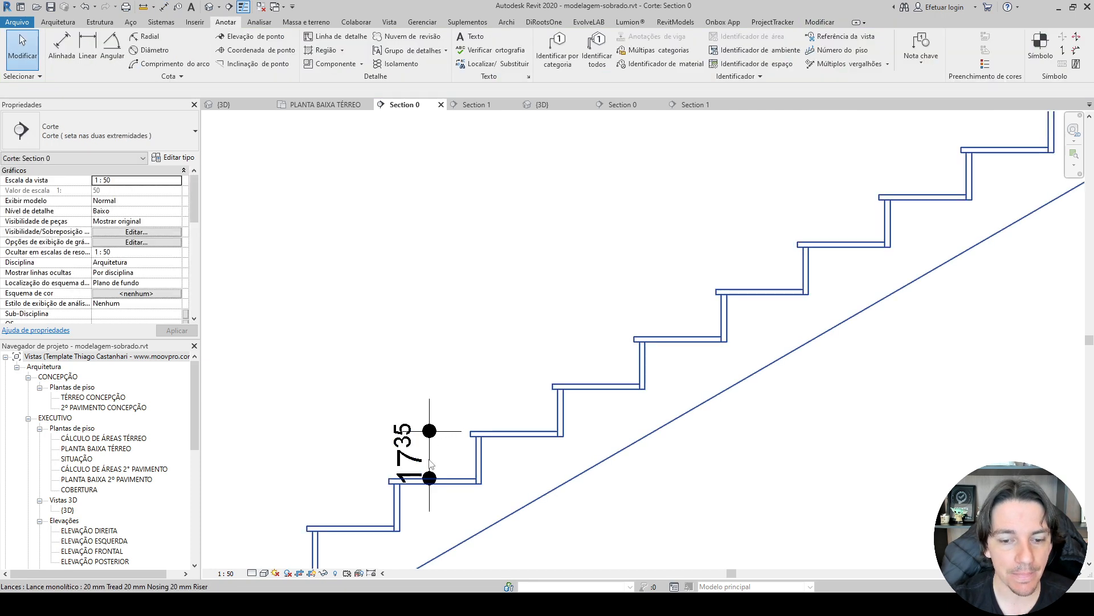
click(430, 459)
drag(429, 455, 393, 400)
key(Escape)
scroll(394, 387, down, 3)
scroll(584, 467, down, 3)
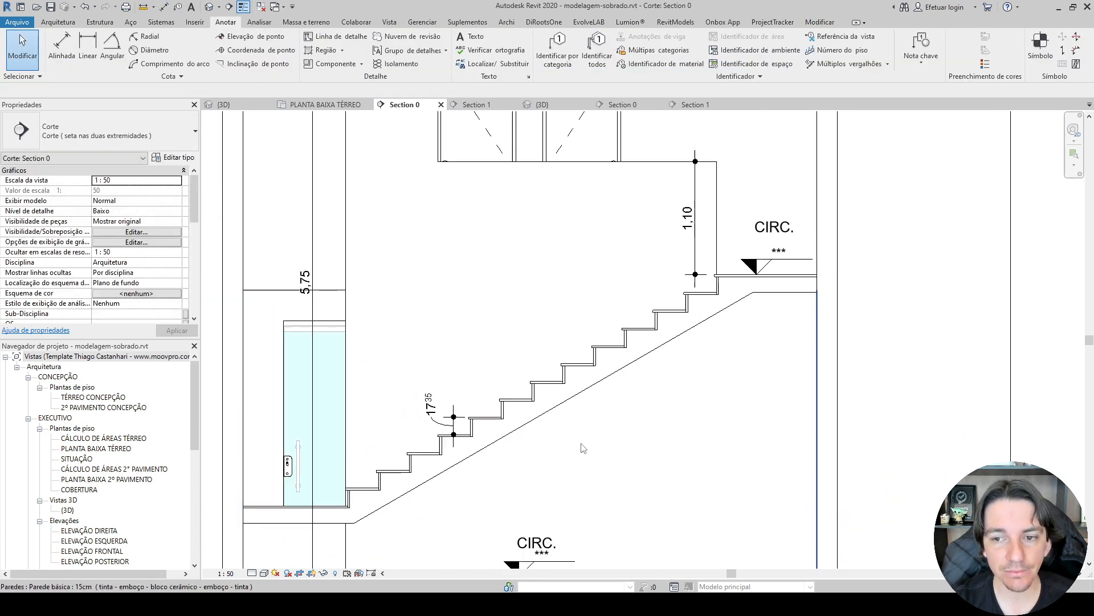
Raise the ground floor CIRC. tag slightly and set the level symbol below it to 0,00.
middle_drag(712, 396, 626, 358)
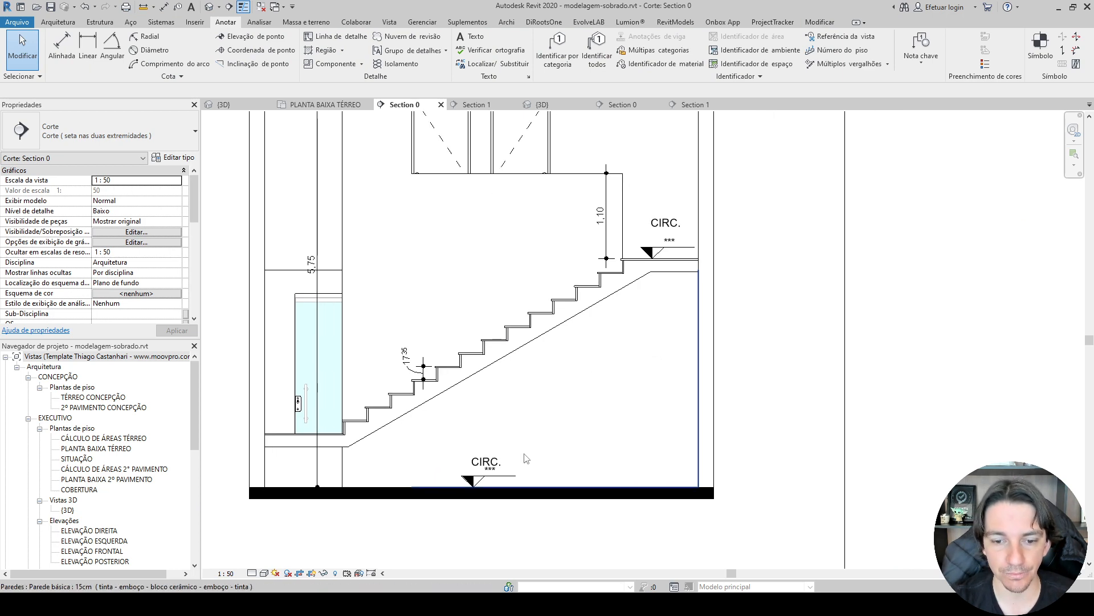
click(496, 465)
scroll(495, 465, up, 2)
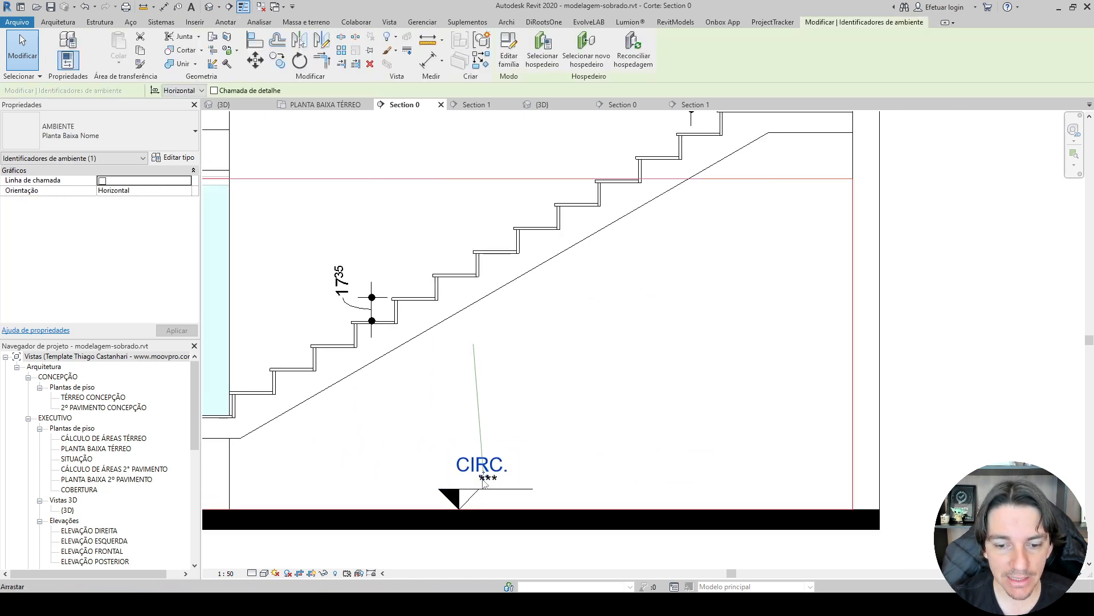
drag(483, 476, 483, 466)
key(Escape)
click(490, 478)
click(490, 479)
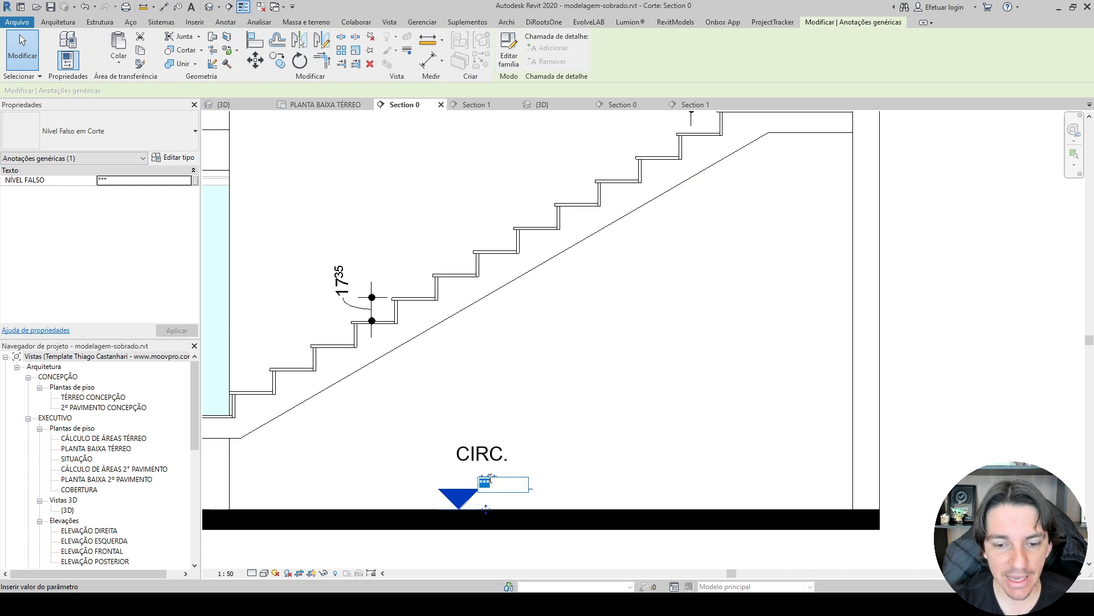
text(0,00)
key(Return)
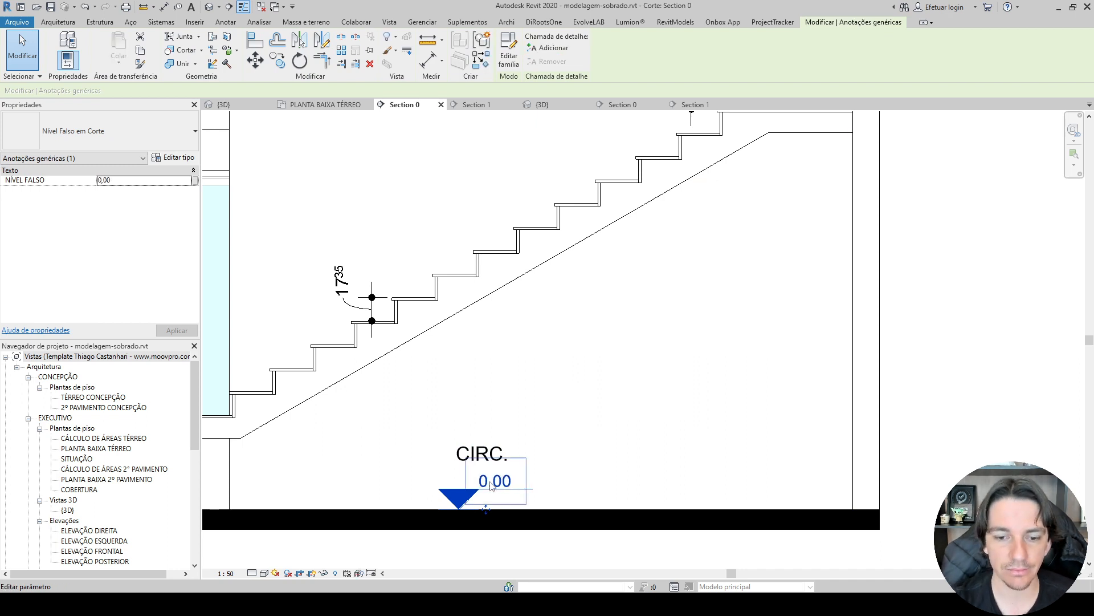
Measure the height from the ground floor to the upper landing with an aligned dimension.
scroll(689, 382, down, 3)
key(d)
key(i)
scroll(758, 250, up, 1)
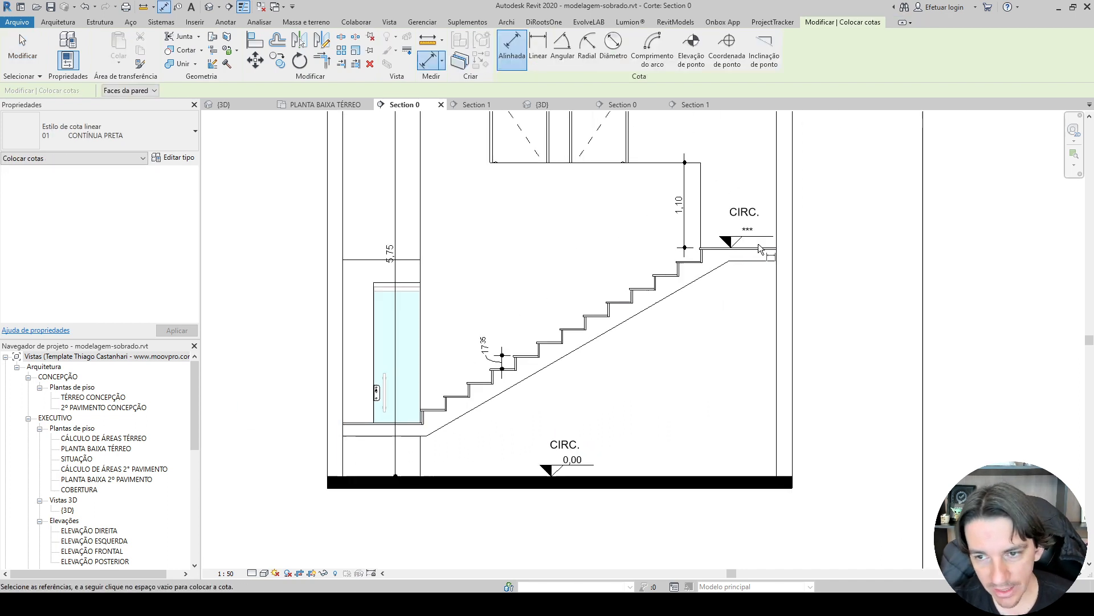
scroll(759, 249, up, 3)
click(758, 250)
scroll(750, 425, down, 2)
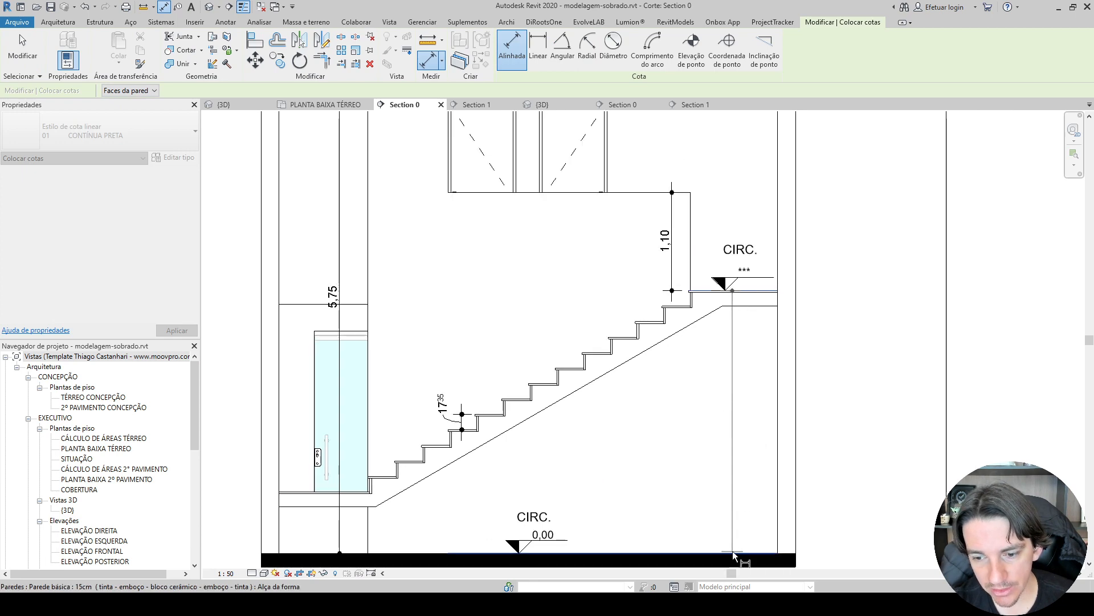
click(734, 554)
click(734, 548)
key(Escape)
key(Escape)
Set the upper landing's level symbol to 2.95 and remove the dimension between the ground floor and the landing.
click(745, 271)
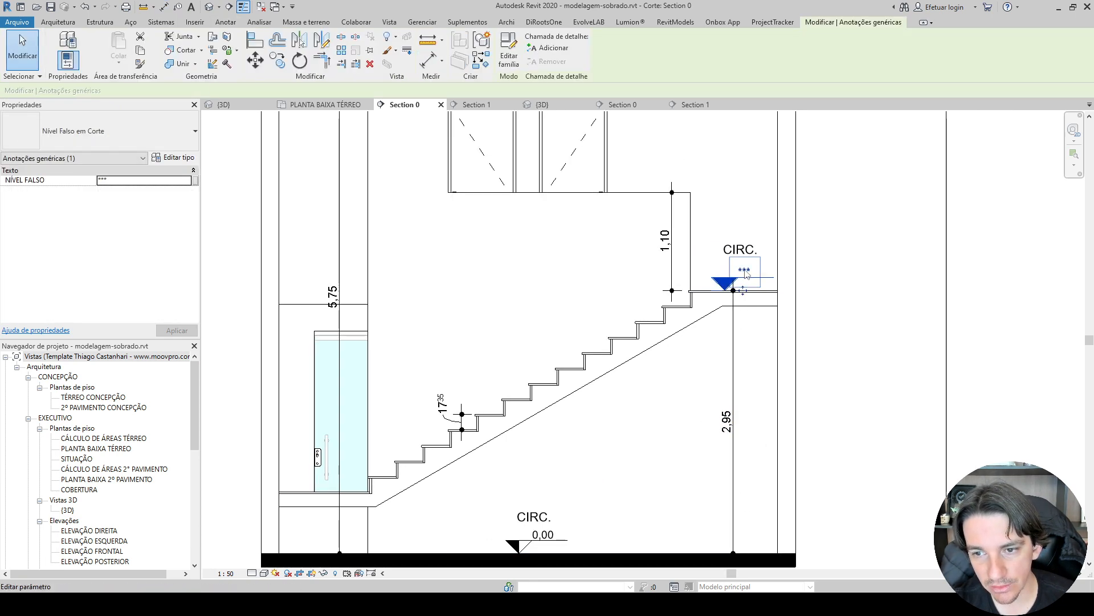
click(745, 272)
click(739, 336)
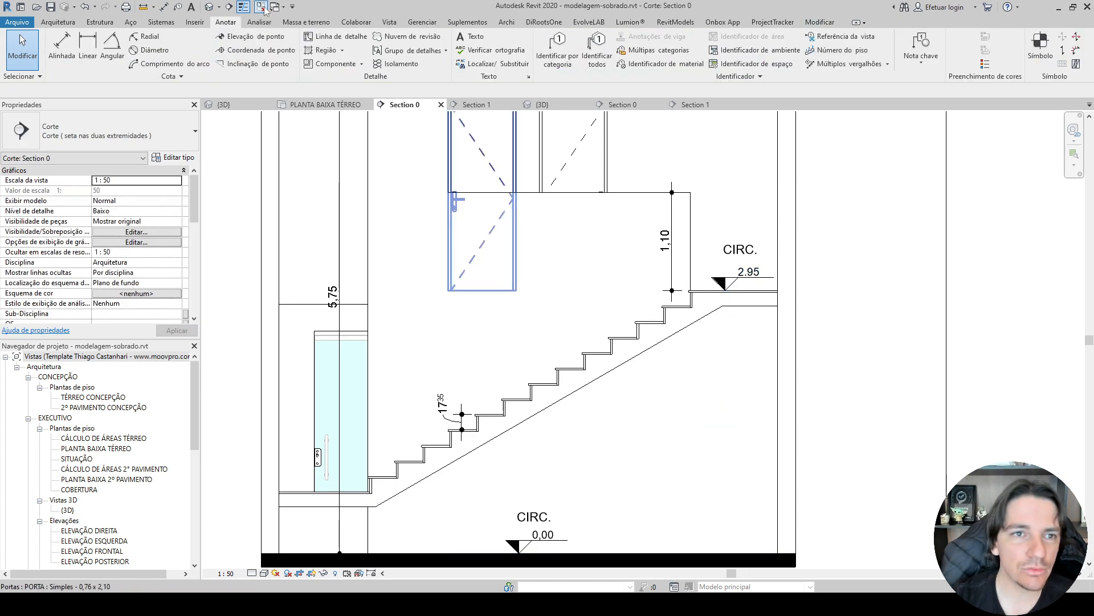
Place a Nível em CORTE spot elevation on a stair tread and delete it.
click(251, 36)
scroll(689, 279, up, 2)
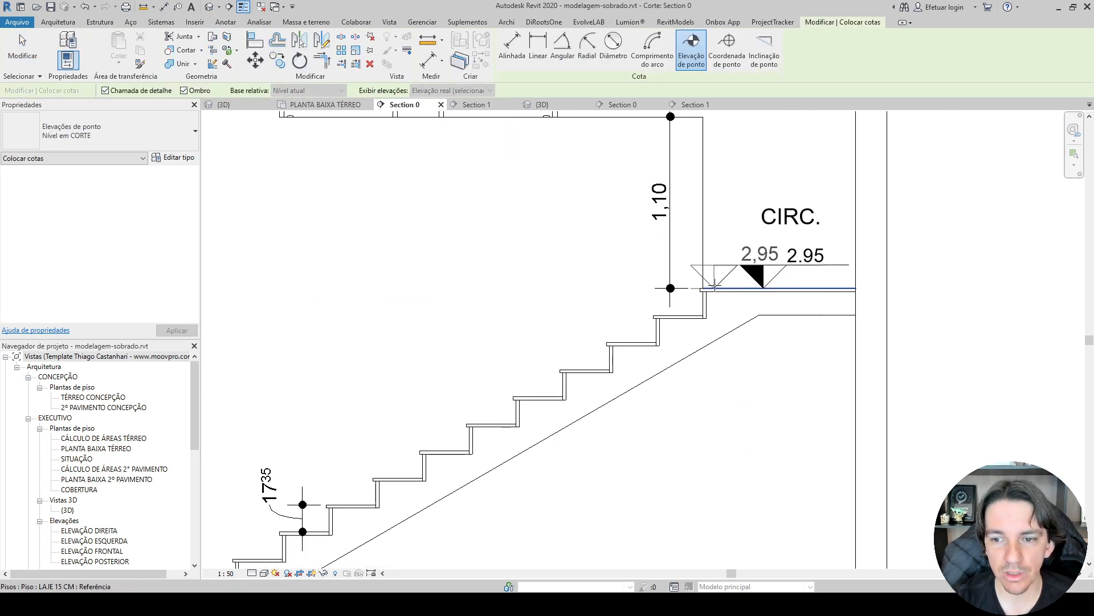
click(530, 396)
click(530, 395)
scroll(459, 313, down, 2)
key(Escape)
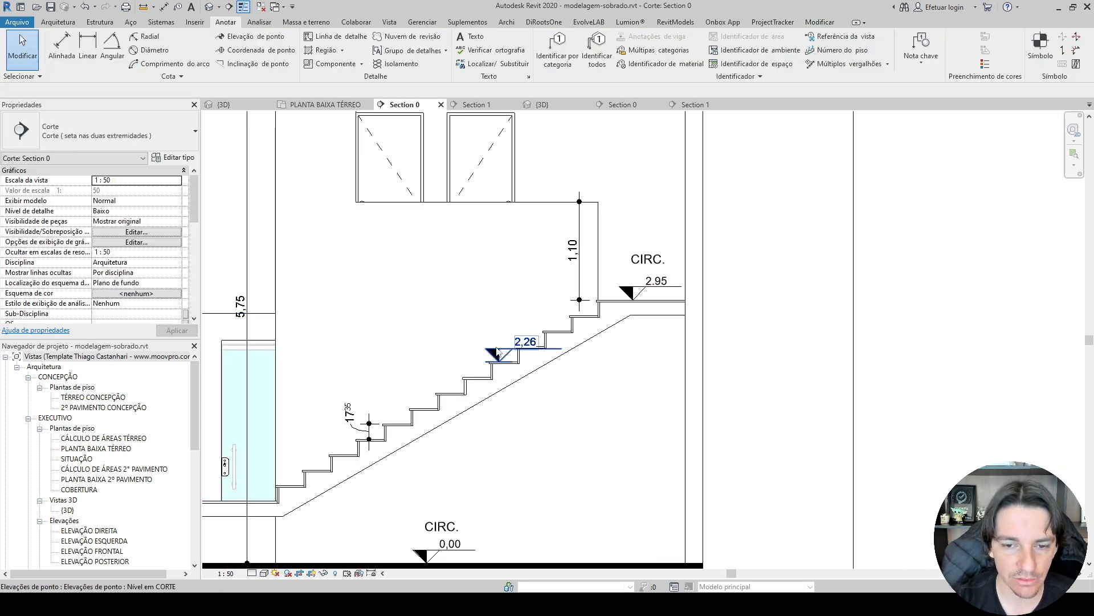
click(498, 348)
key(Delete)
Nudge the ground floor level symbol slightly to the left so it sits under the CIRC. tag.
scroll(433, 520, up, 2)
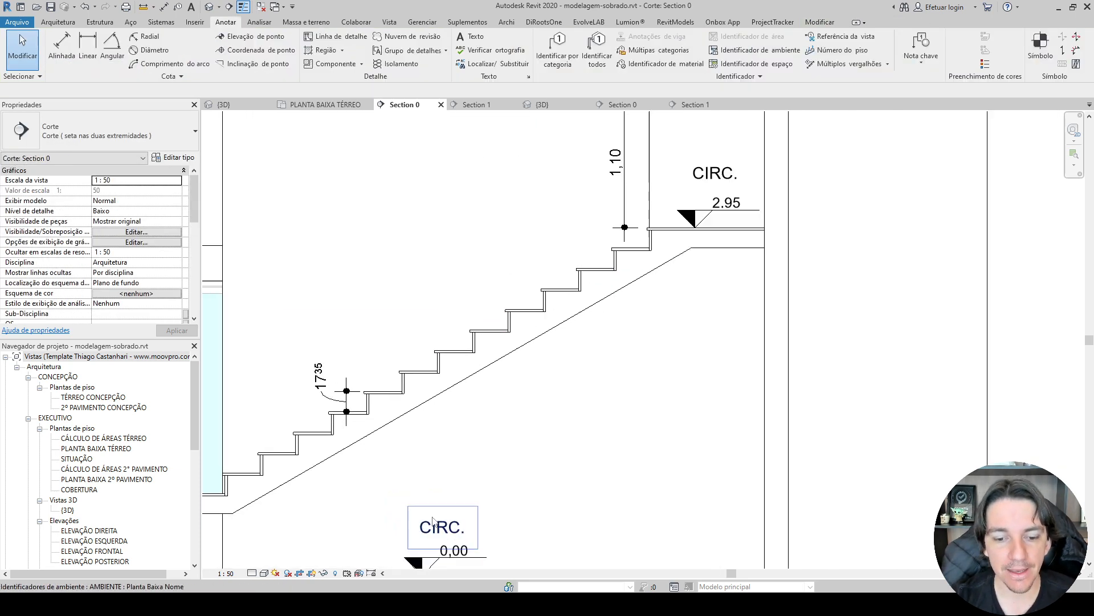
middle_drag(437, 525, 486, 402)
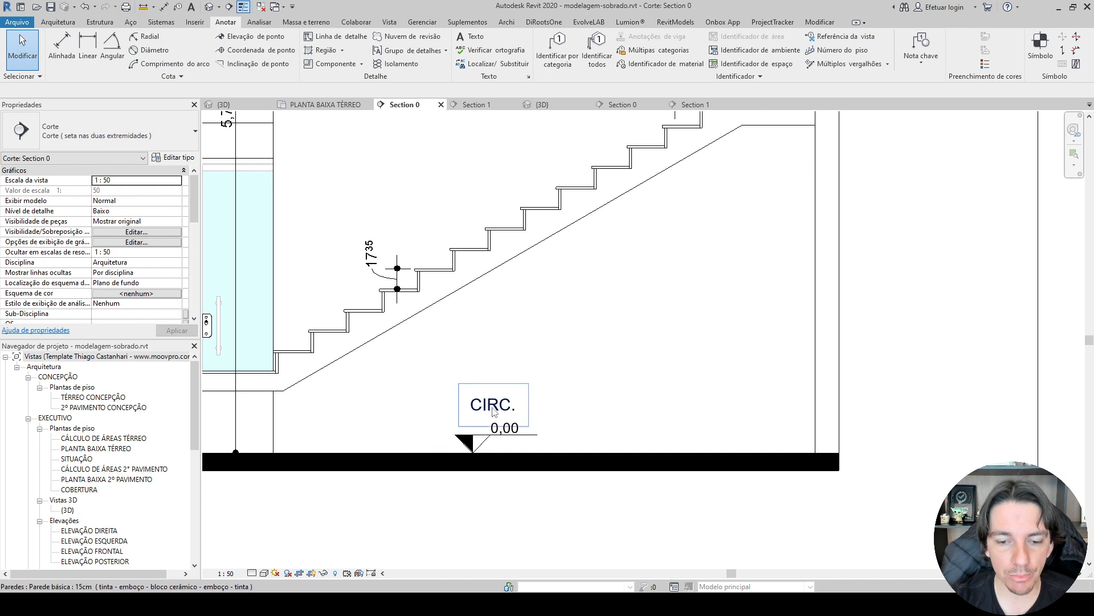
click(483, 439)
key(Left)
key(Left)
key(Left)
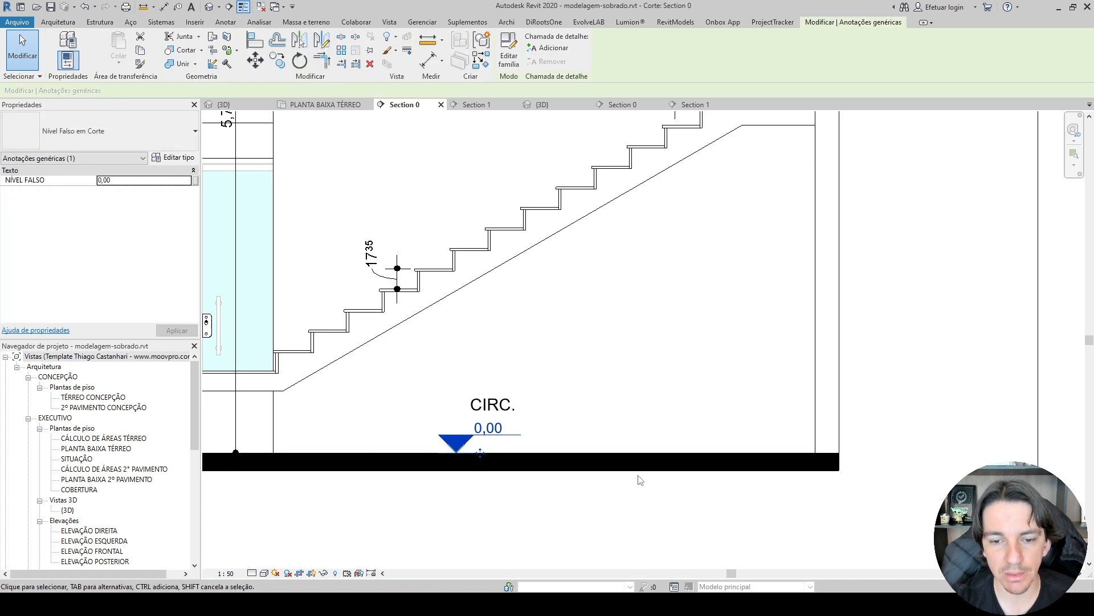
key(Right)
click(624, 508)
Try -0,02 as the ground floor symbol's level and restore it to 0,00.
click(489, 428)
click(503, 426)
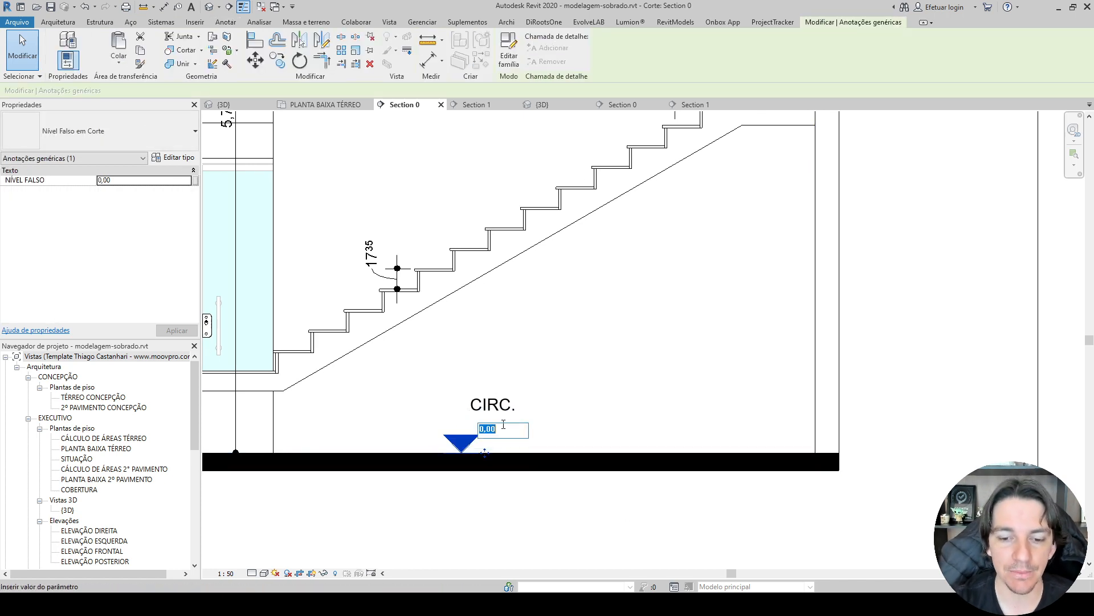
text(-0,02)
key(Return)
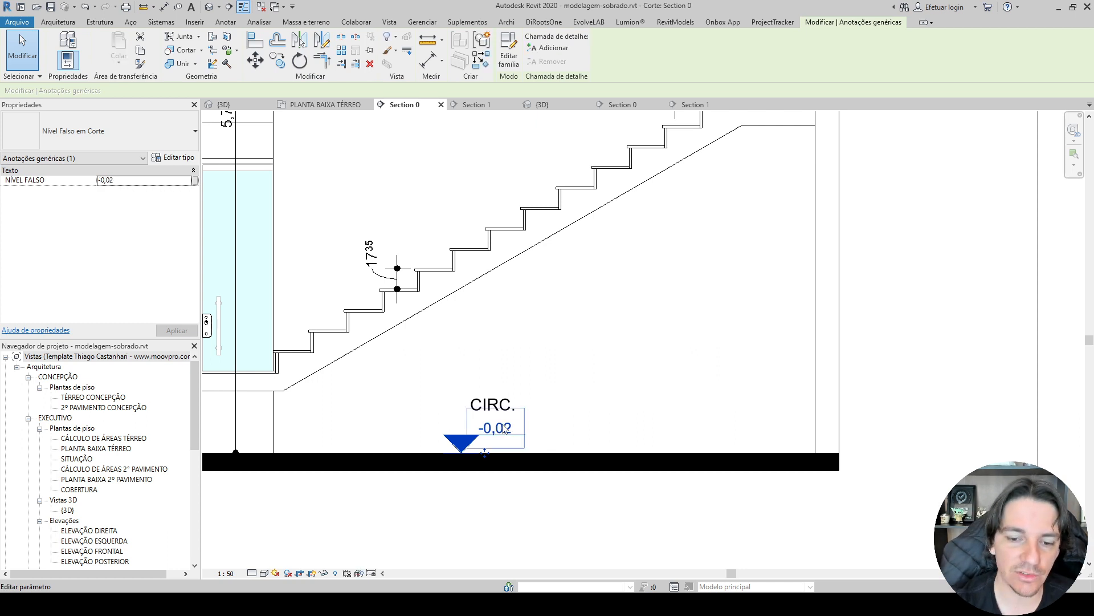
click(503, 427)
text(0,0)
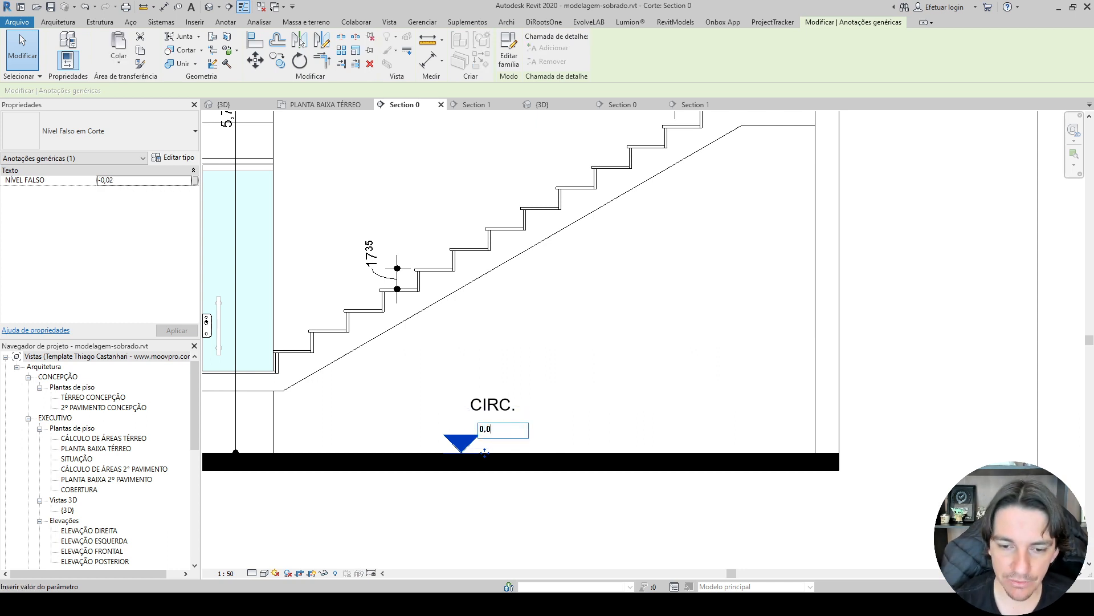
text(0)
key(Return)
click(1030, 304)
Dimension the height from the ground floor to the top of the sliding door, placing the dimension beside the door.
scroll(963, 328, down, 2)
middle_drag(961, 329, 895, 380)
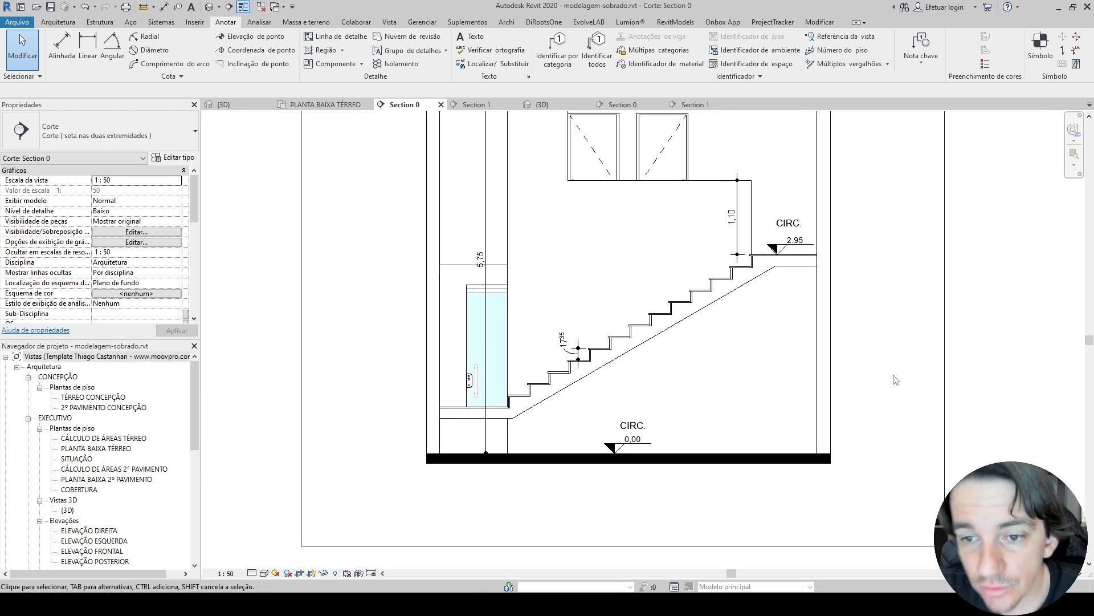
middle_drag(646, 194, 619, 247)
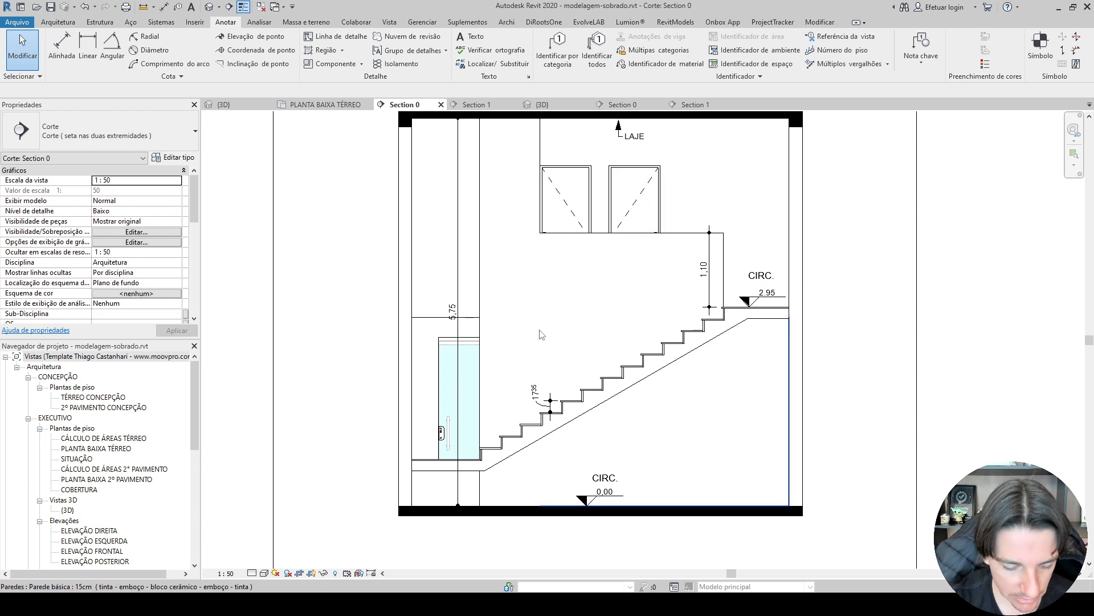
key(d)
key(i)
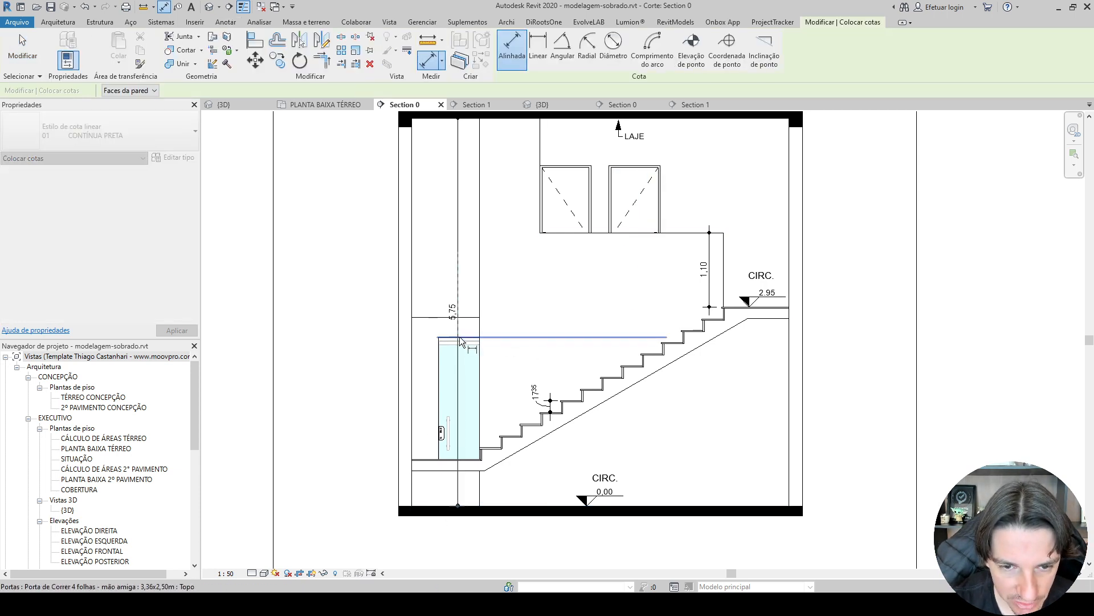
click(460, 336)
click(427, 381)
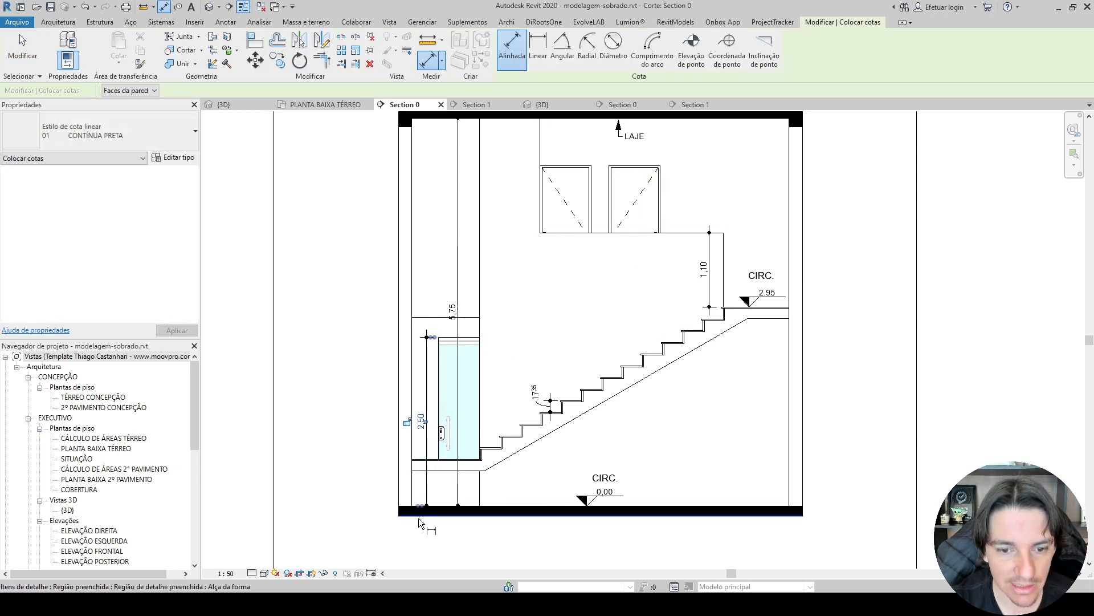
Examine the exterior height dimensions in Section 1 of the finished reference project, from the roof down to the ground.
click(692, 104)
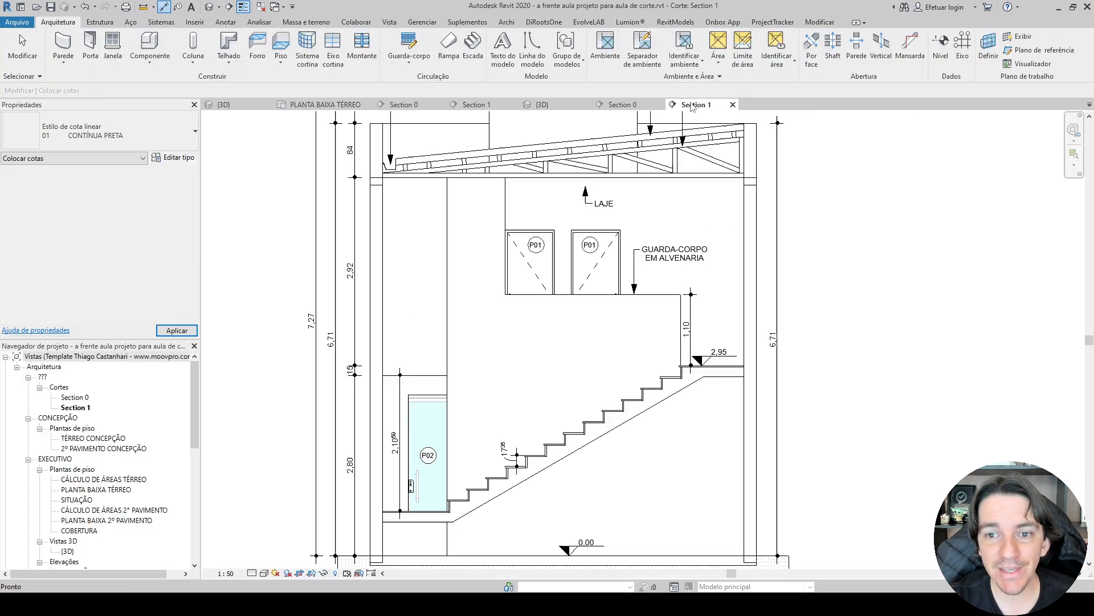
scroll(689, 111, down, 3)
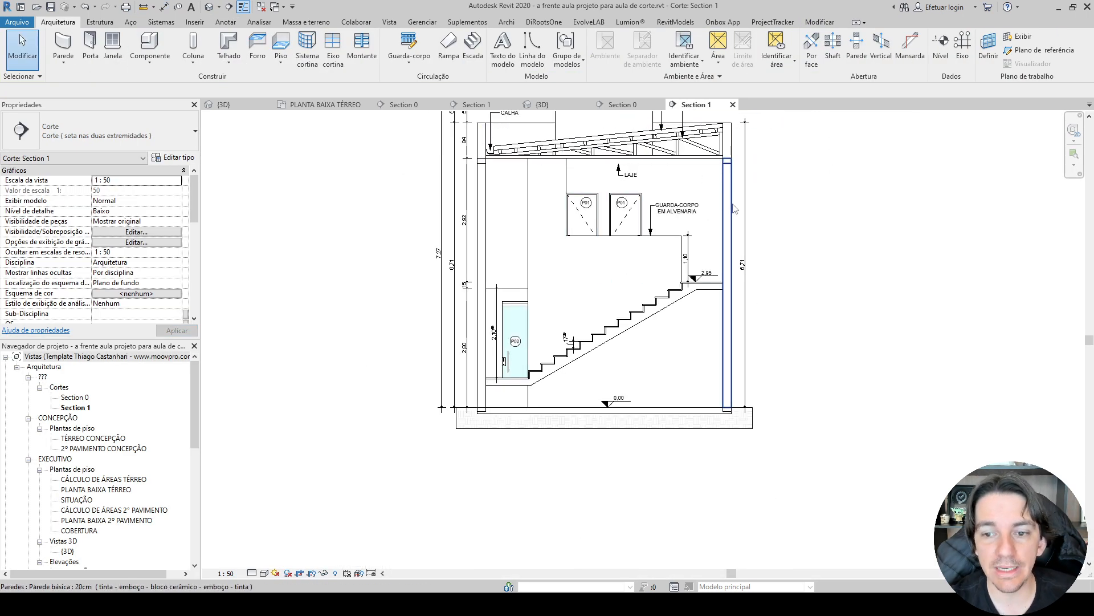
scroll(645, 203, up, 2)
middle_drag(512, 263, 508, 298)
middle_drag(777, 276, 873, 390)
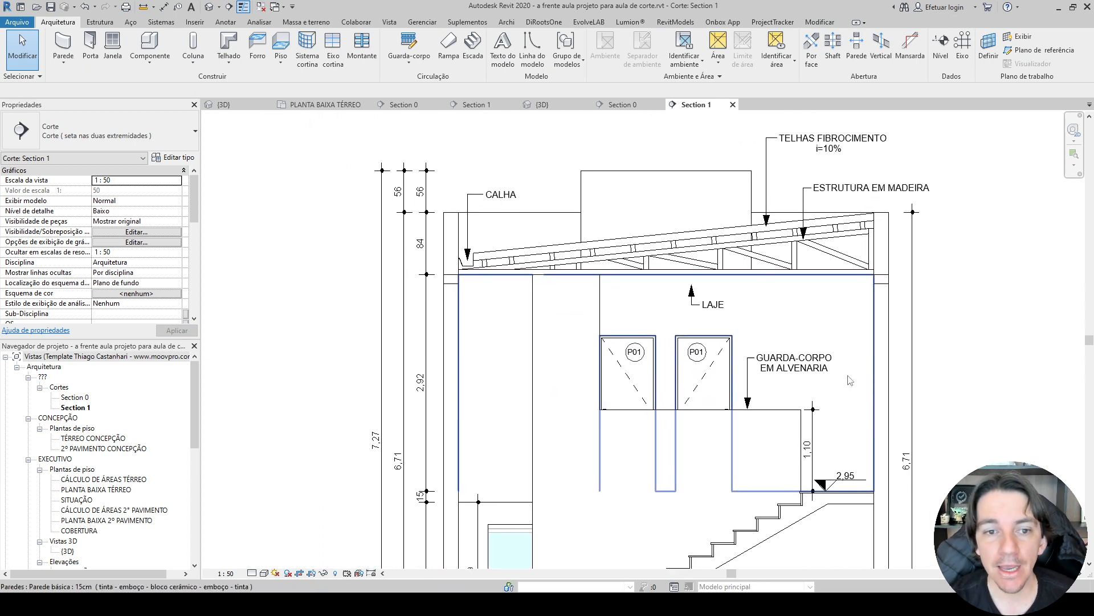
click(381, 266)
middle_drag(538, 452, 532, 323)
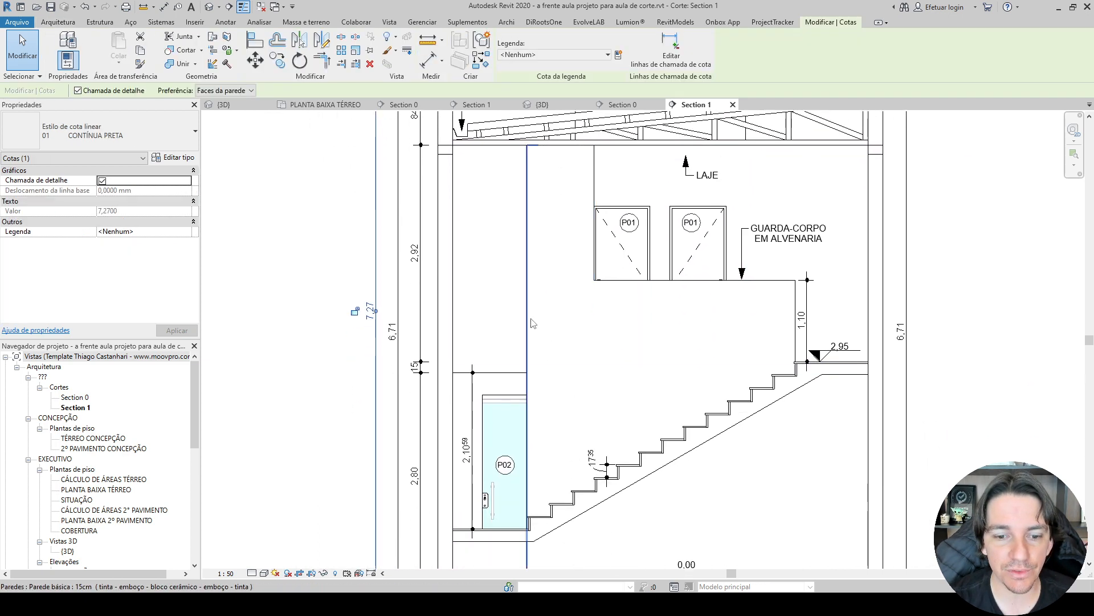
middle_drag(428, 414, 419, 310)
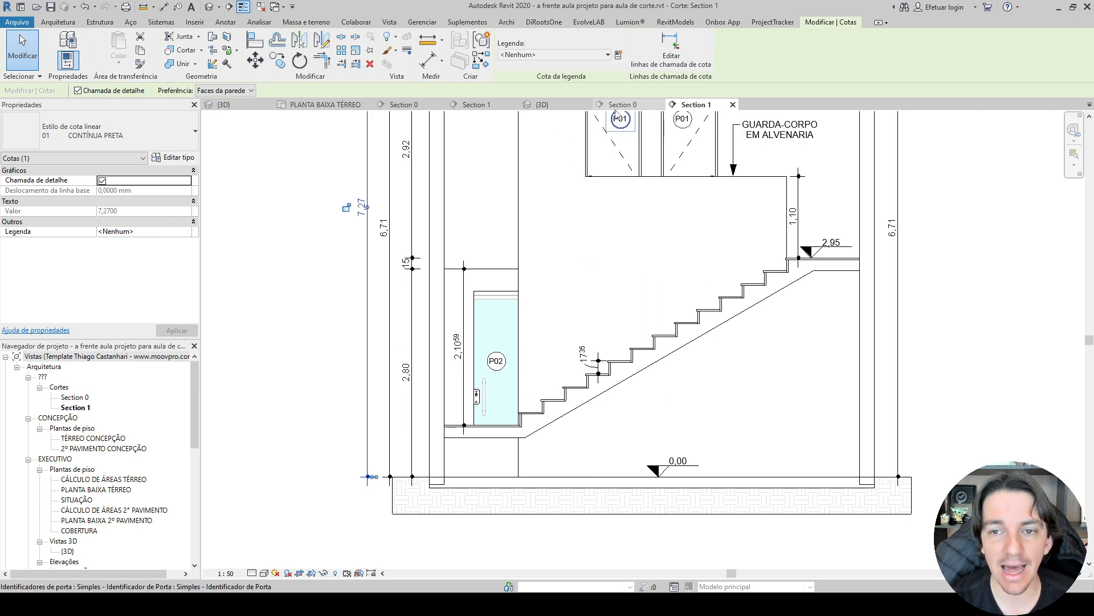
In the sobrado's Section 0, add an exterior chain dimension beside the right wall through floor levels, slab faces, parapet top and rear block top.
click(422, 105)
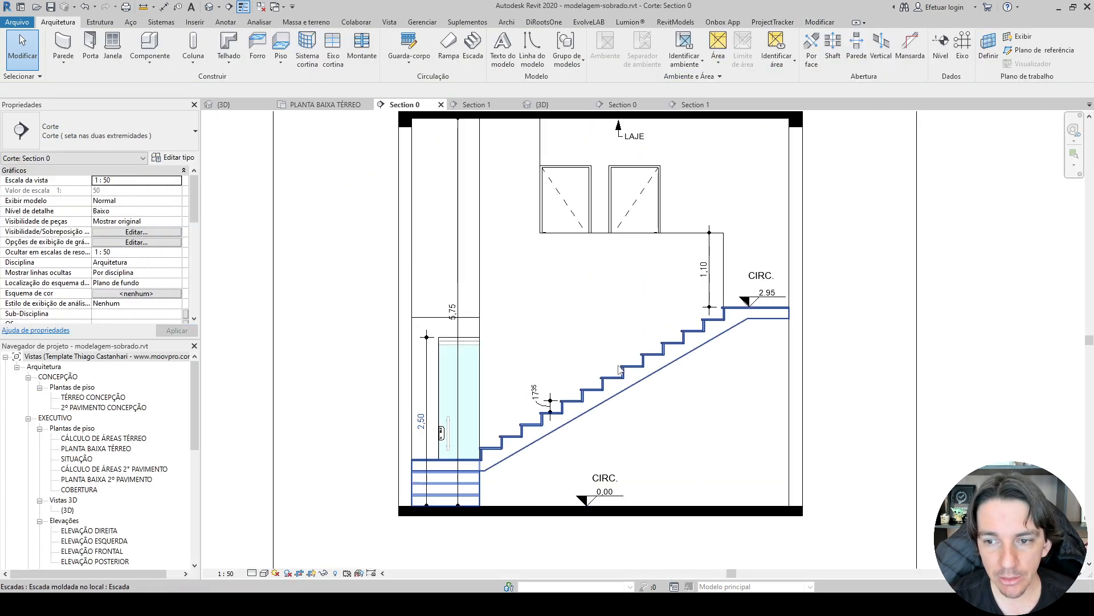
key(i)
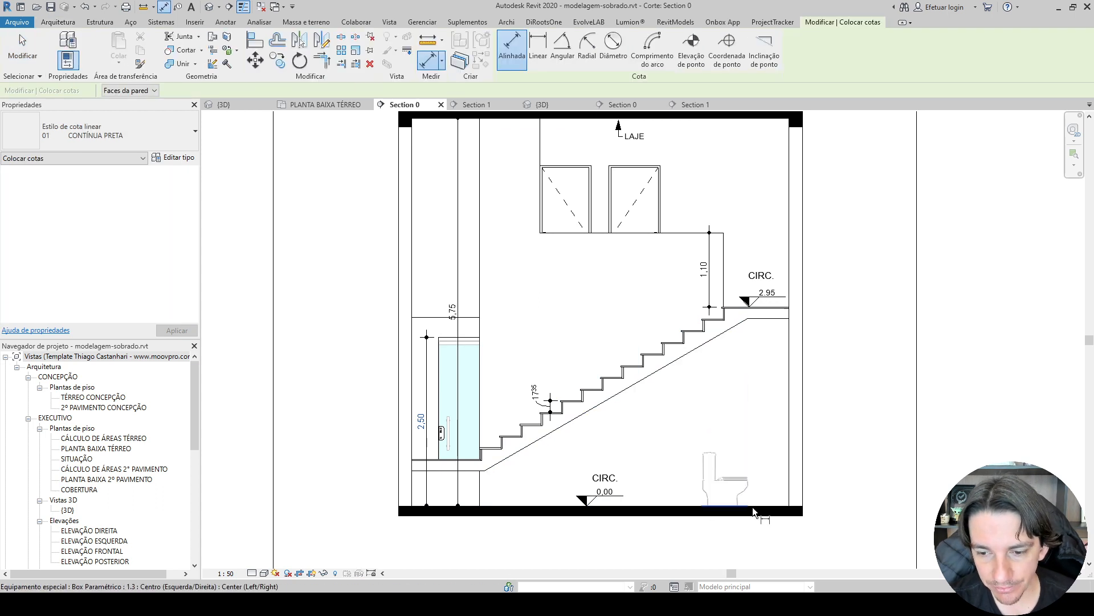
scroll(804, 268, up, 3)
scroll(707, 394, up, 2)
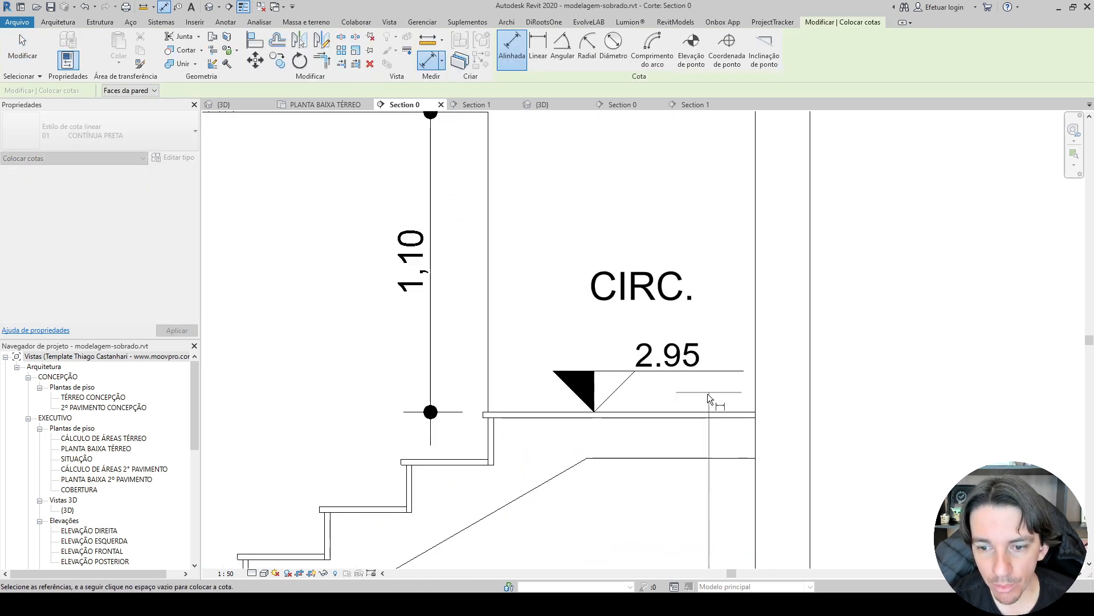
scroll(696, 395, down, 3)
middle_drag(693, 191, 590, 374)
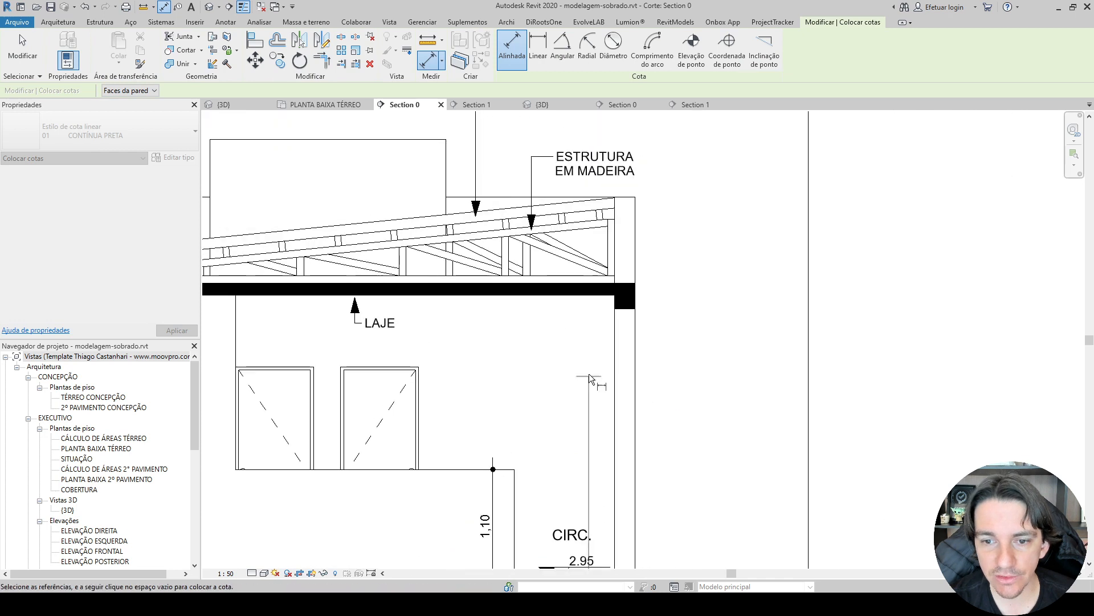
scroll(586, 297, up, 4)
click(586, 292)
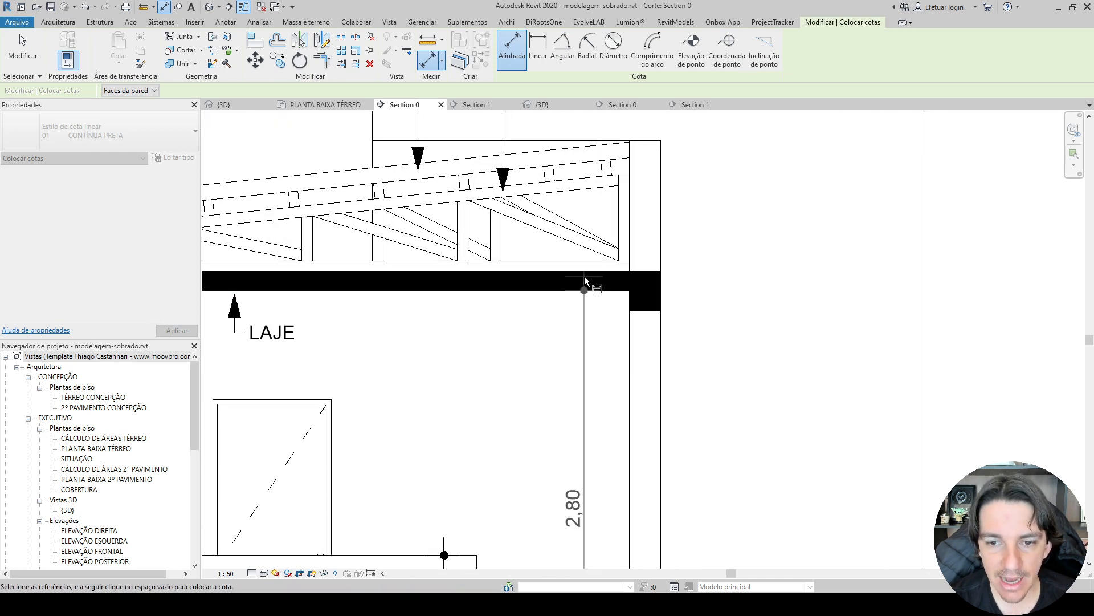
click(584, 275)
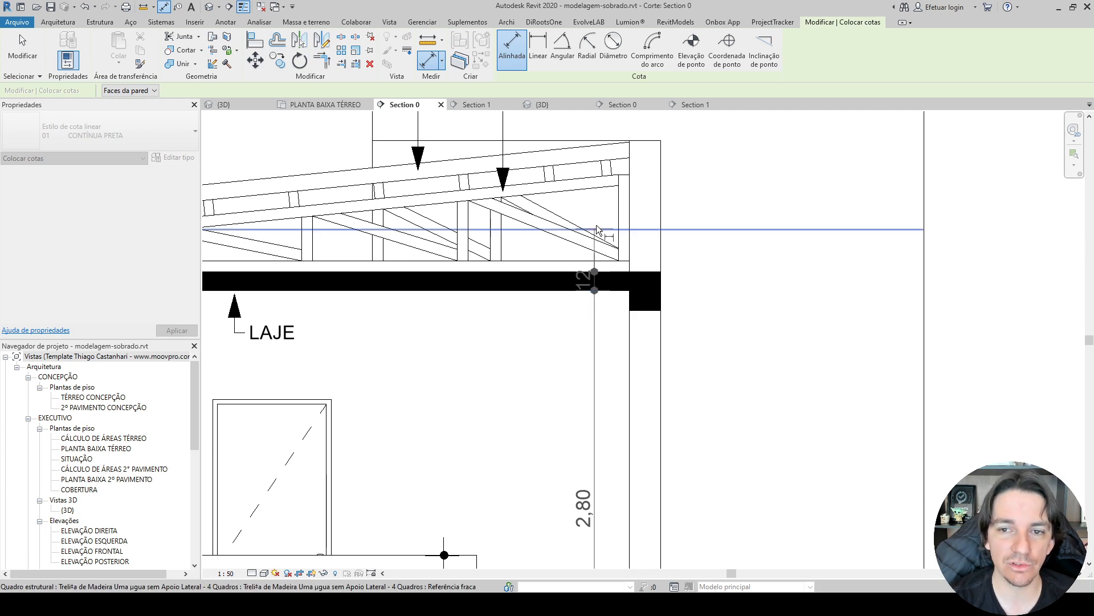
click(563, 141)
scroll(565, 153, up, 1)
middle_drag(566, 158, 570, 341)
click(336, 220)
scroll(432, 254, down, 3)
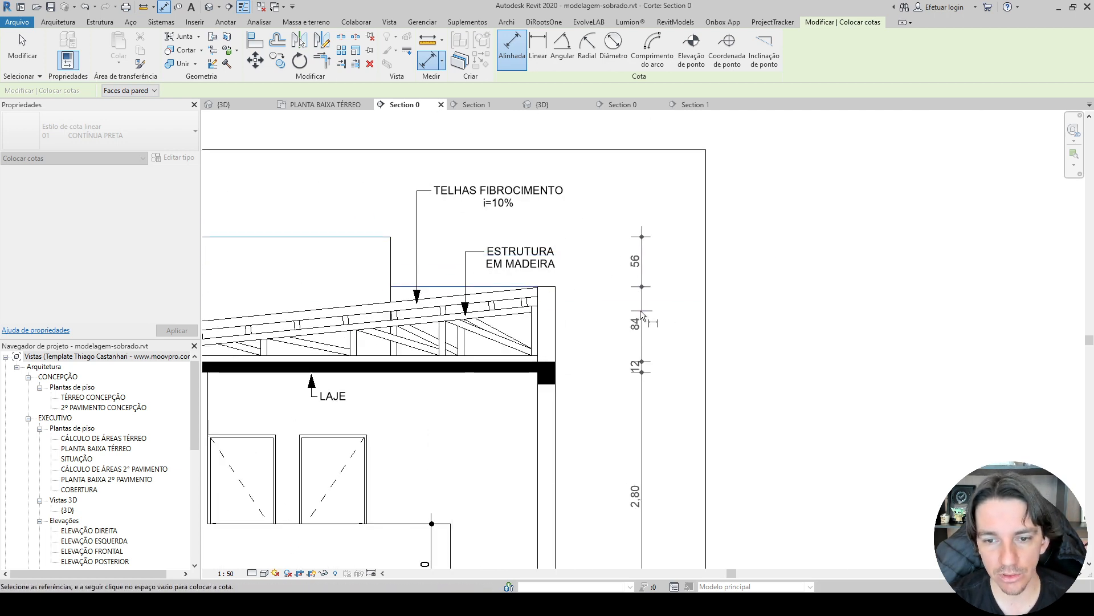
click(588, 331)
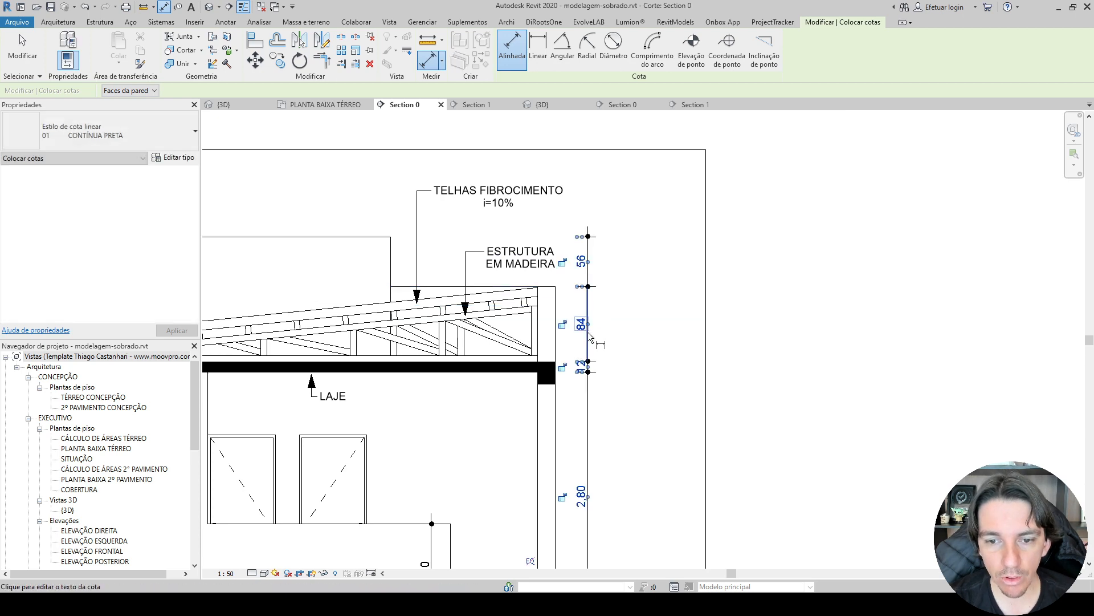
Dimension the height from the parapet top to the ground floor, placing it outside the exterior chain dimension.
click(549, 287)
scroll(568, 376, down, 1)
middle_drag(567, 412, 555, 94)
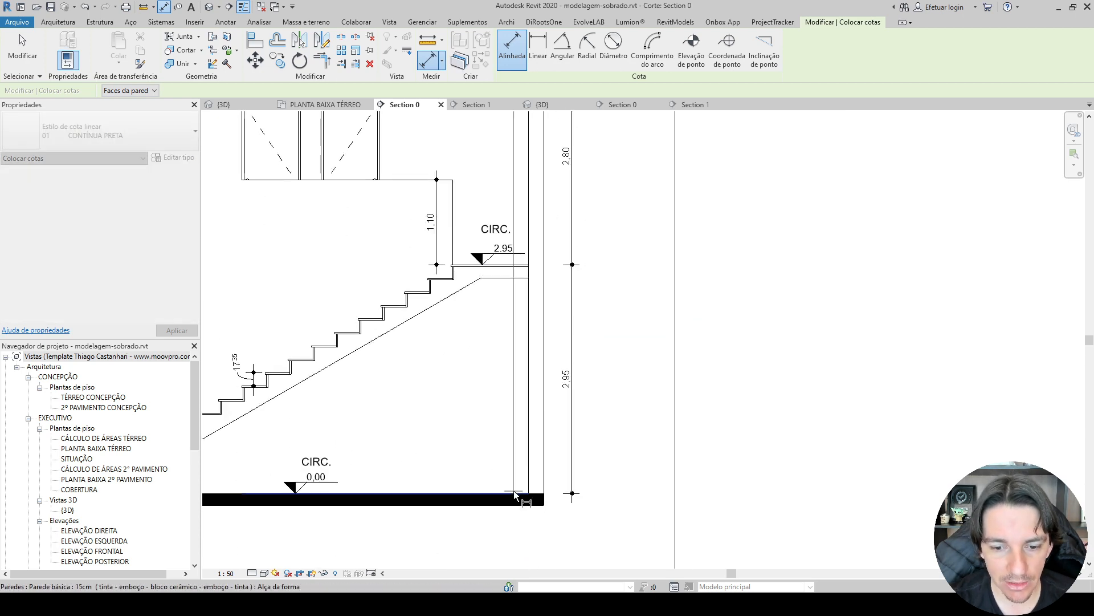
click(514, 491)
click(595, 466)
Dimension the building's total height from the top of the raised rear block to the ground floor as the outermost dimension.
middle_drag(584, 215, 610, 415)
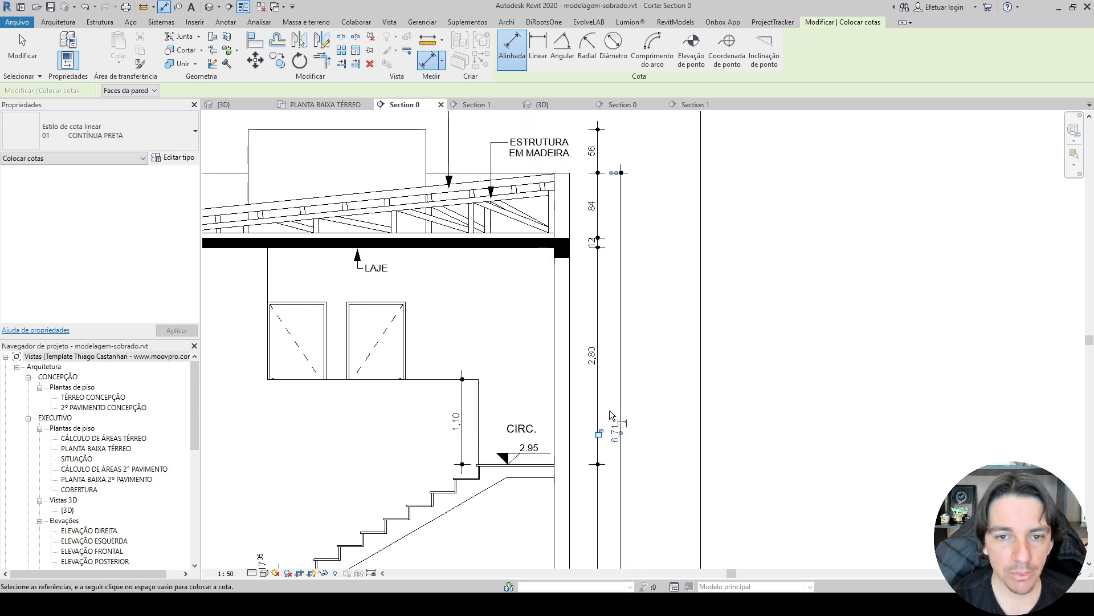
click(415, 130)
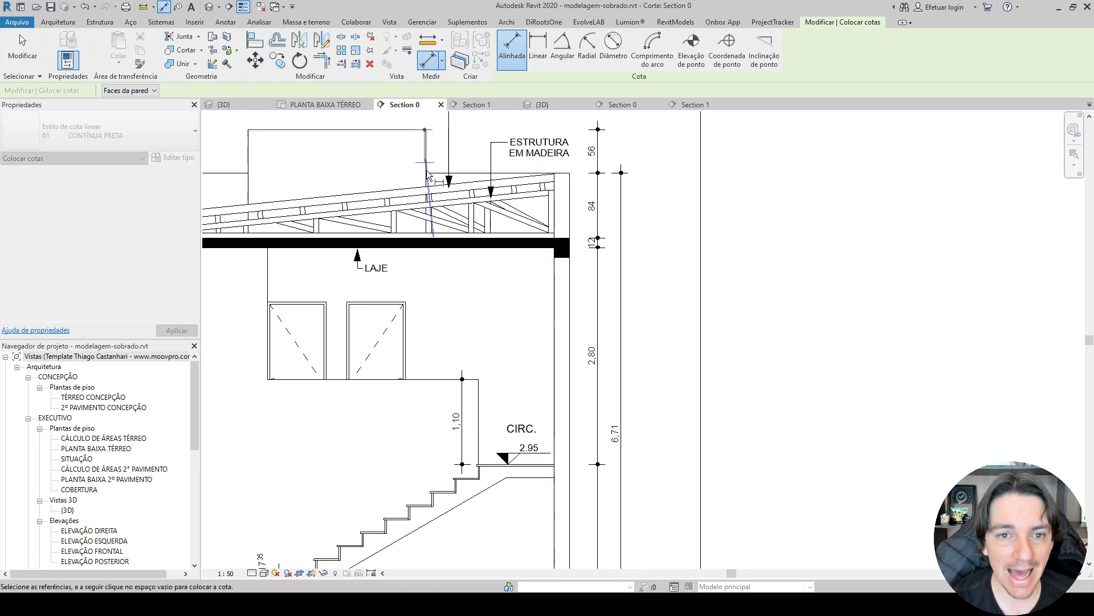
middle_drag(466, 405, 455, 113)
click(498, 401)
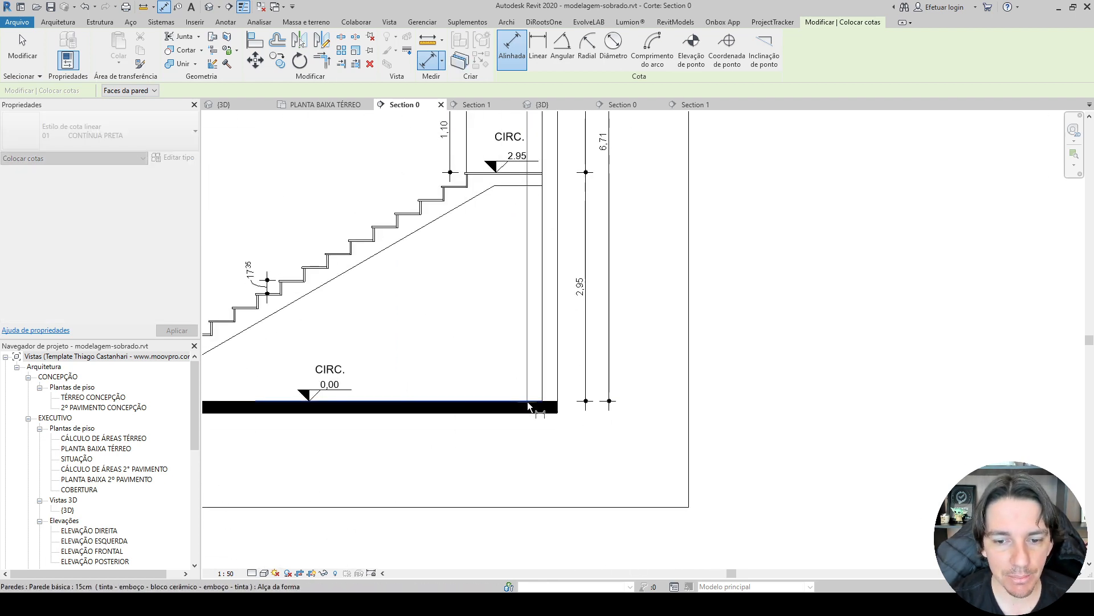
click(637, 358)
scroll(632, 353, down, 5)
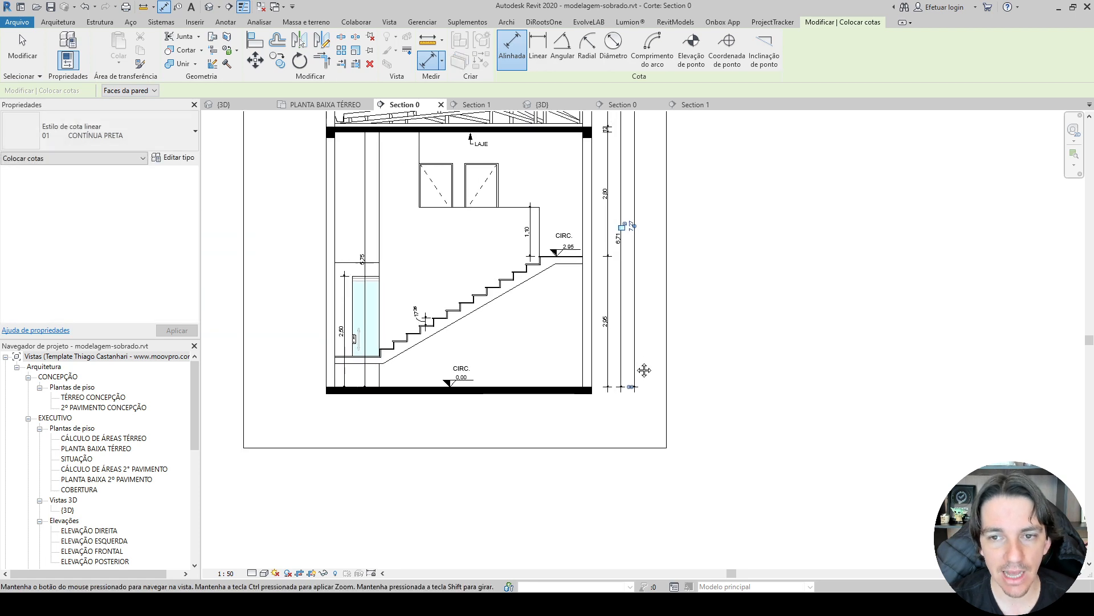
key(Escape)
key(Escape)
Switch to the Excel project checklist and mark Hachuras Lajes e Pisos with an X in the 3-CORTES OK column.
click(299, 603)
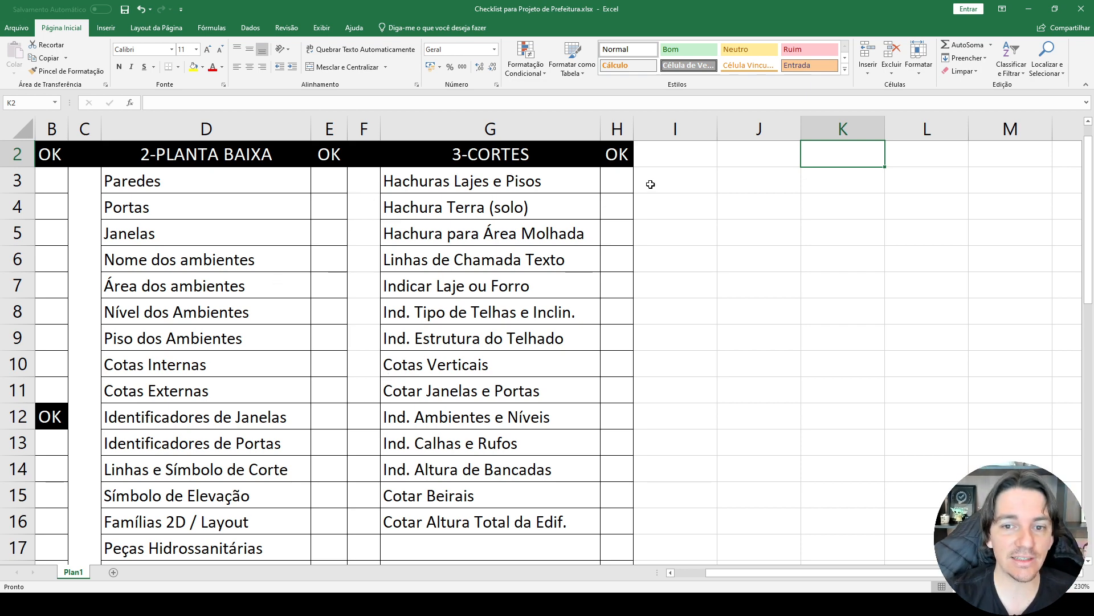
click(610, 186)
text(X)
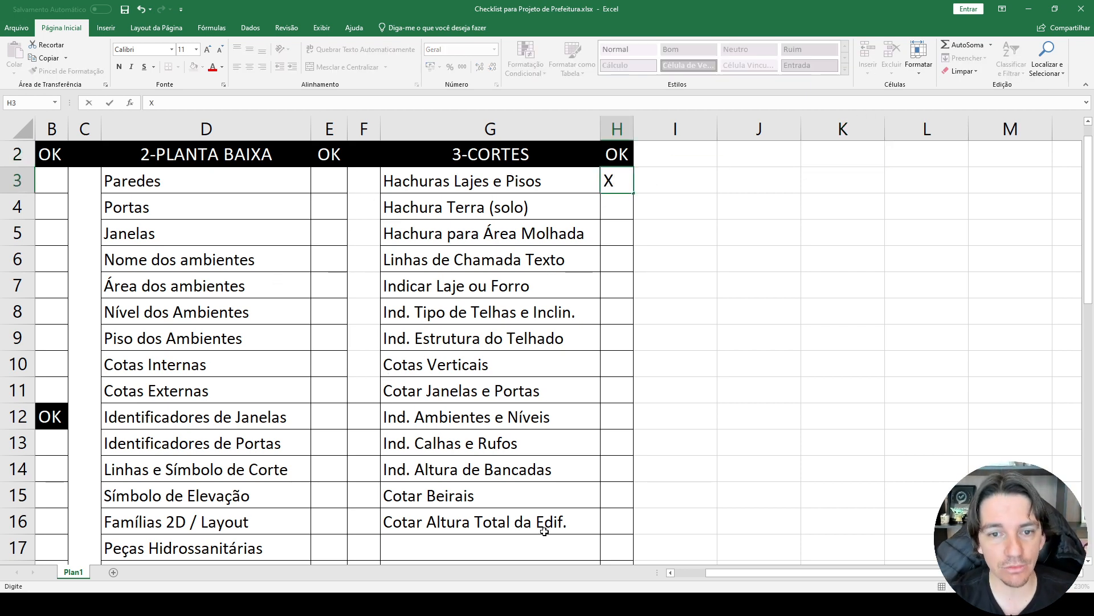
click(551, 213)
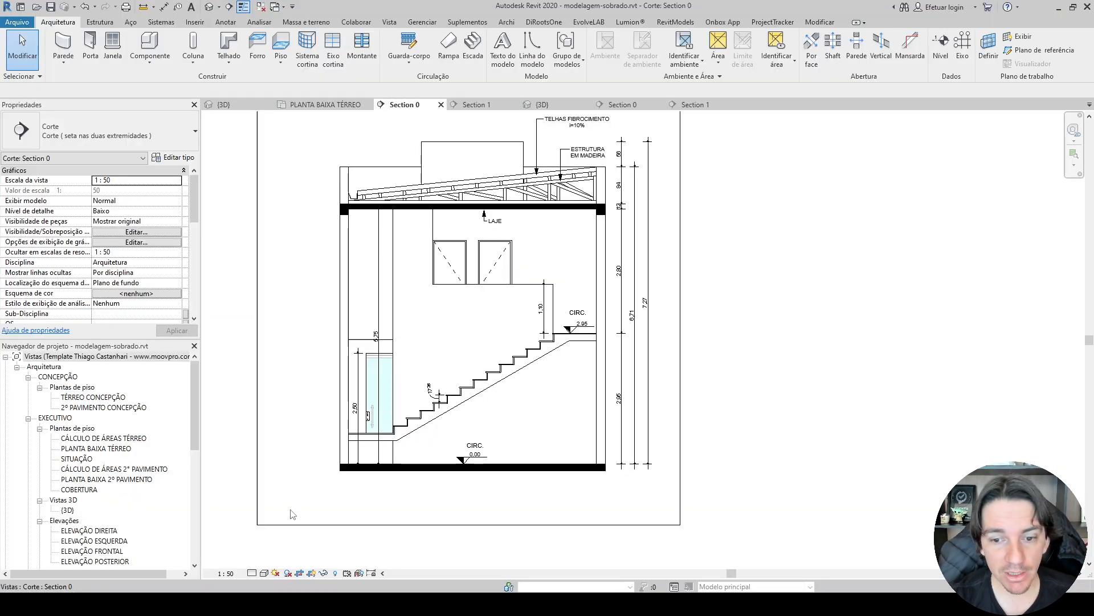
Back in Revit's Section 0, start a TERRA filled region, sketching its edge 50 cm beyond the left wall and 50 cm down.
scroll(328, 424, up, 5)
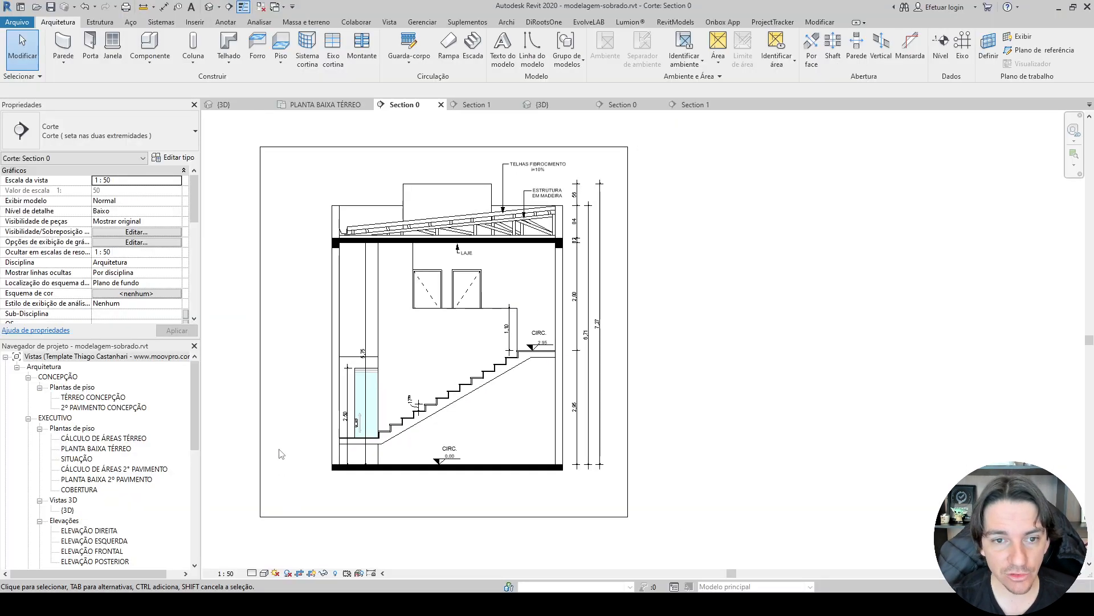
click(219, 23)
click(333, 50)
click(98, 134)
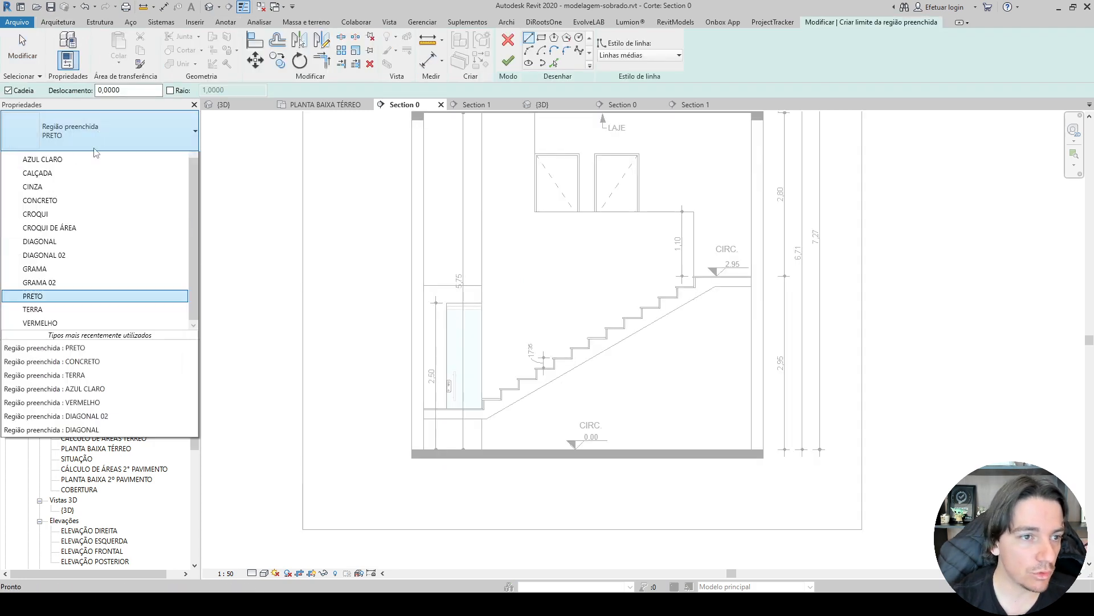
click(55, 332)
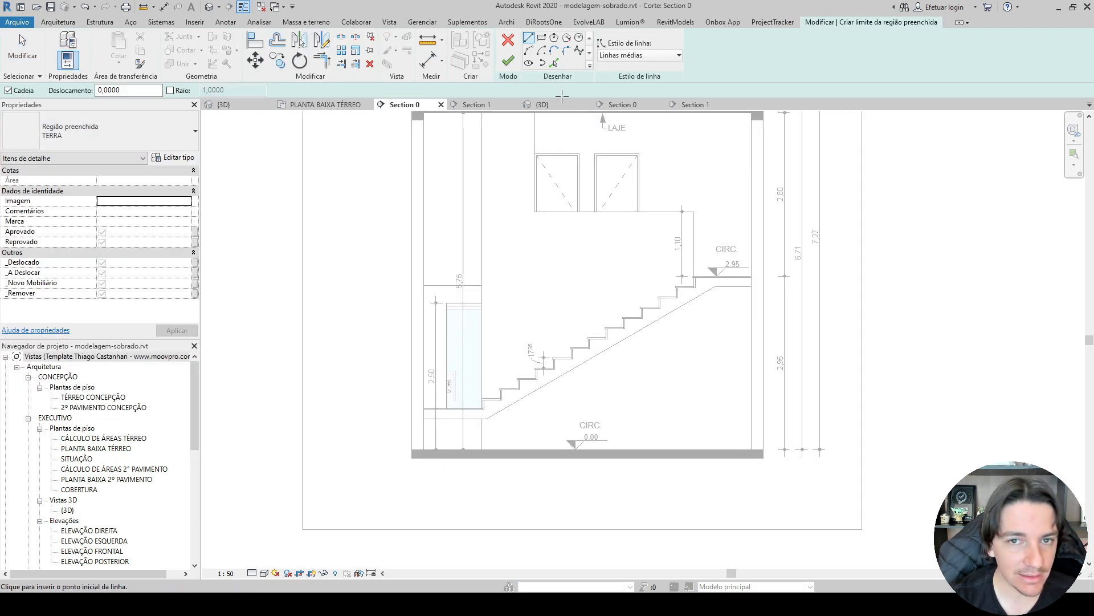
scroll(428, 423, up, 4)
click(428, 422)
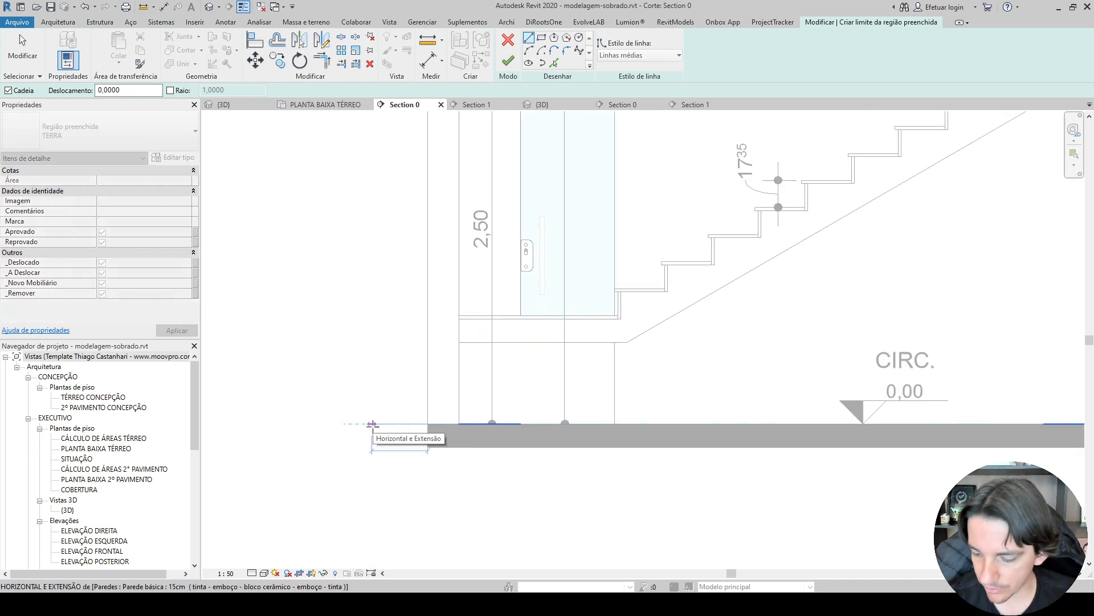
click(350, 423)
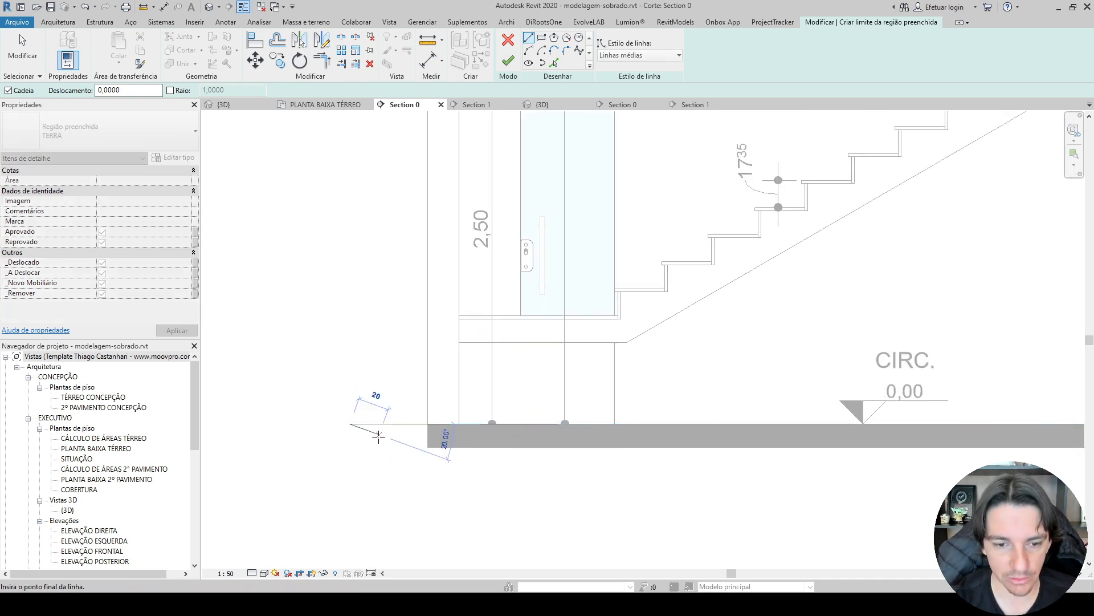
click(349, 498)
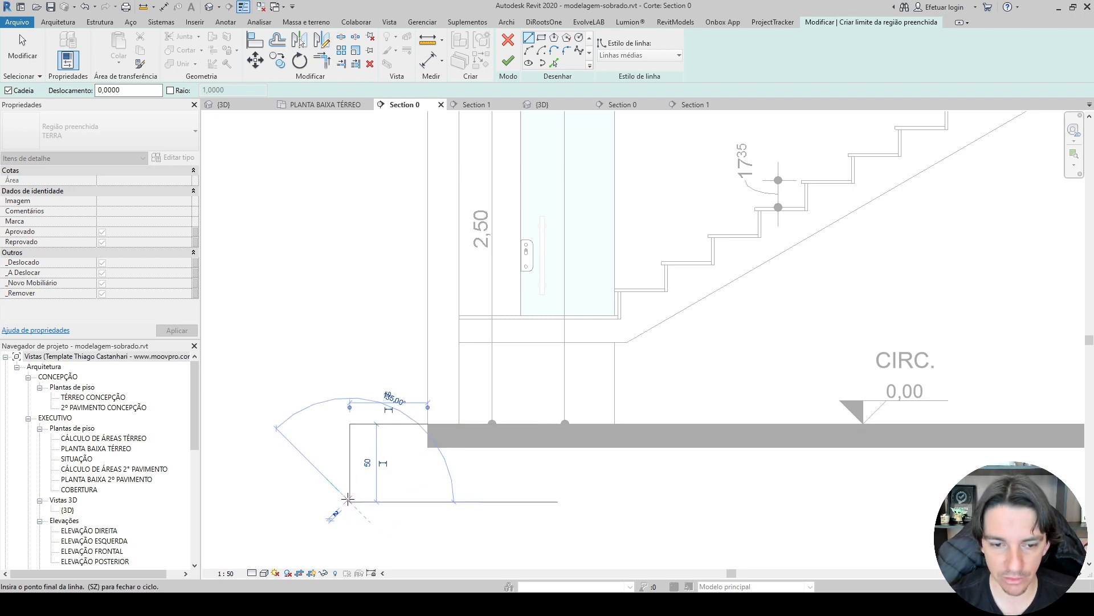
key(Escape)
Sketch the soil outline 0,5 m beyond the right wall, 50 cm down and back along the base to the opposite side.
scroll(600, 399, down, 2)
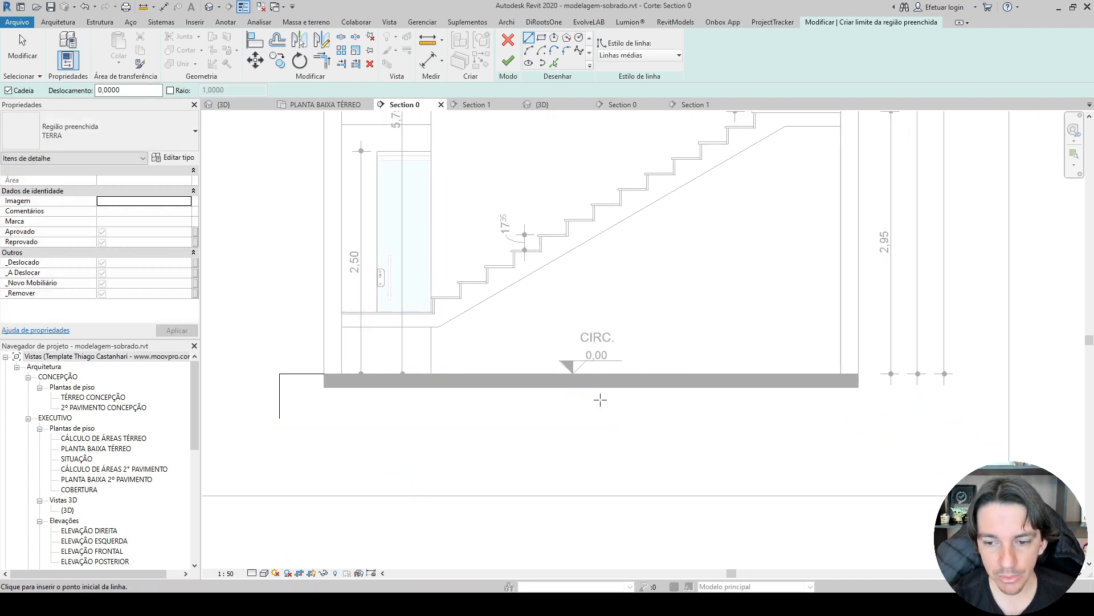
click(859, 373)
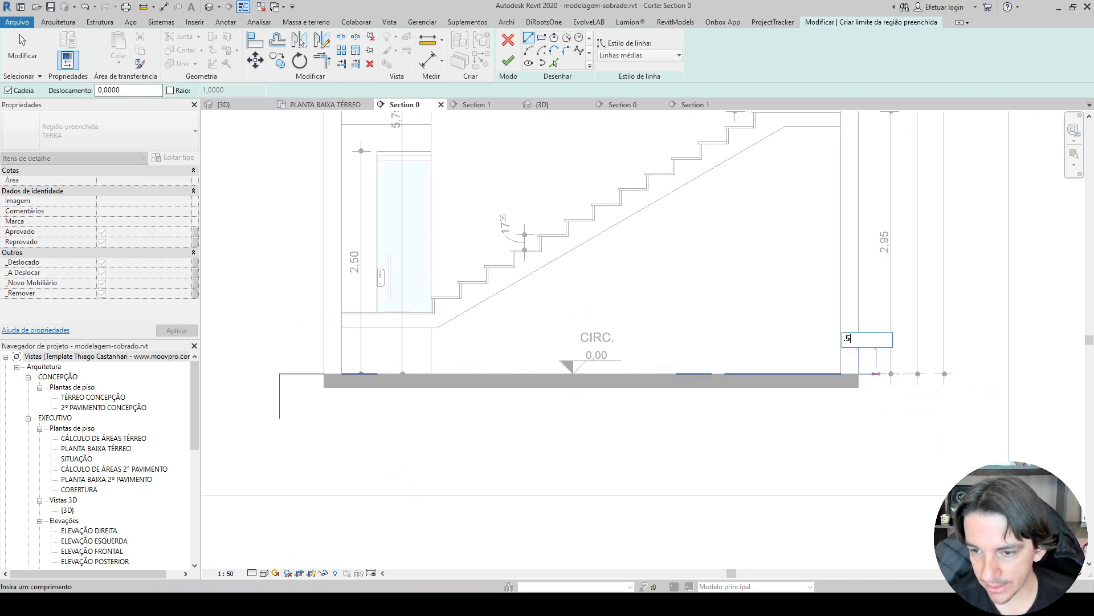
click(903, 374)
click(903, 418)
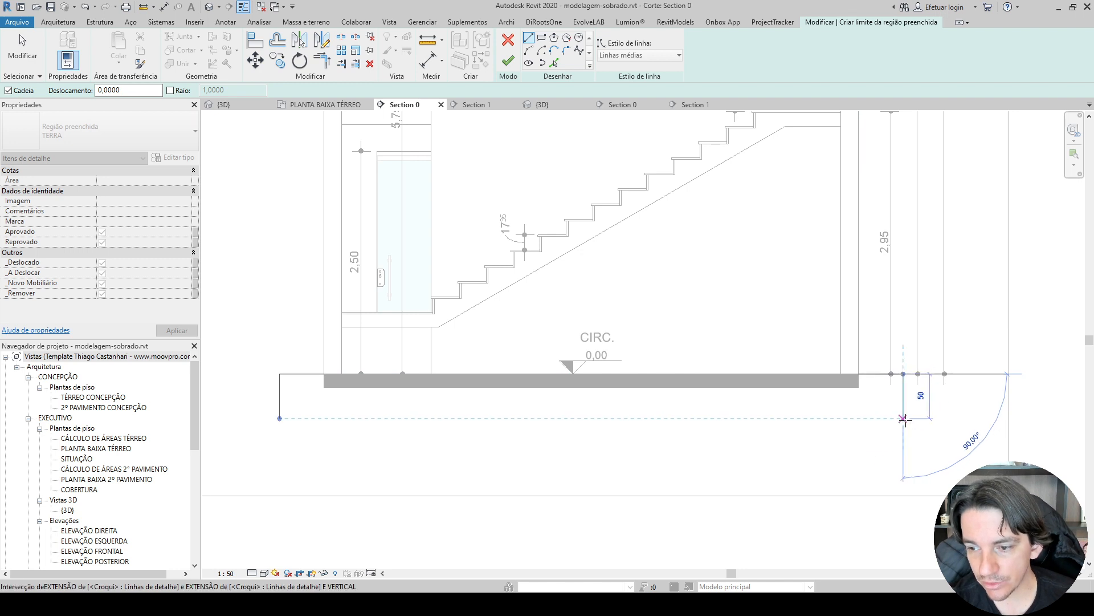
click(278, 418)
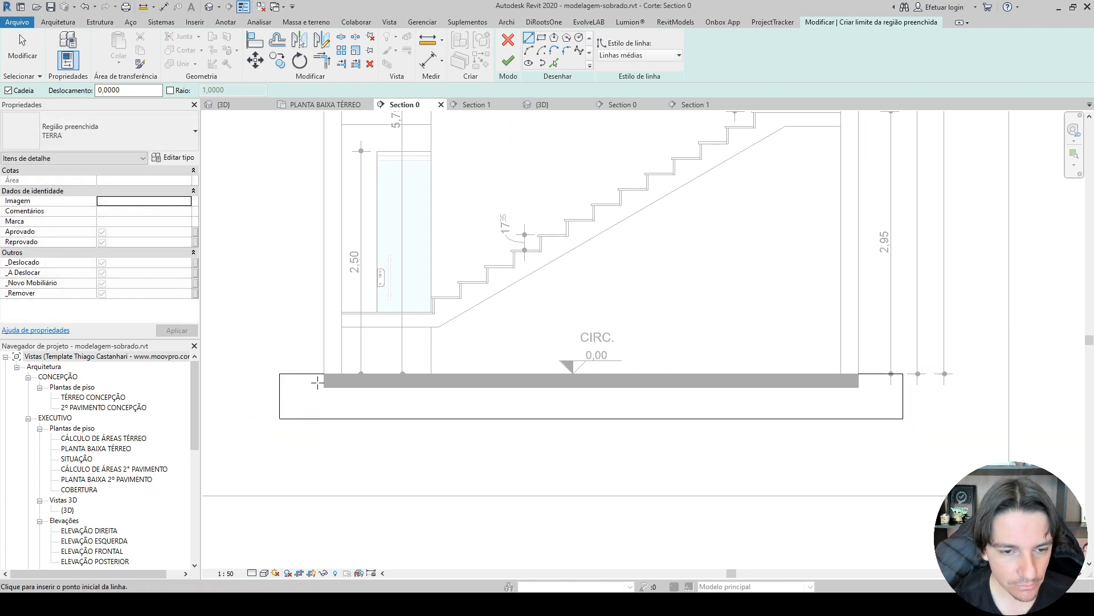
Trace the soil outline around the sides and underside of the black ground slab and finish the filled region.
click(324, 374)
click(324, 387)
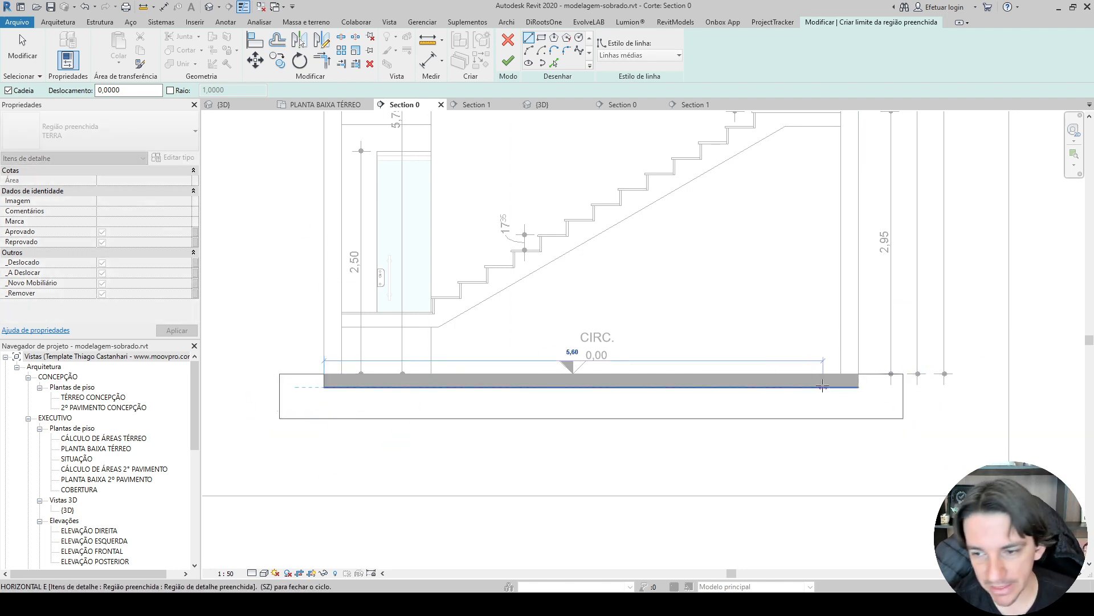
click(859, 387)
click(859, 374)
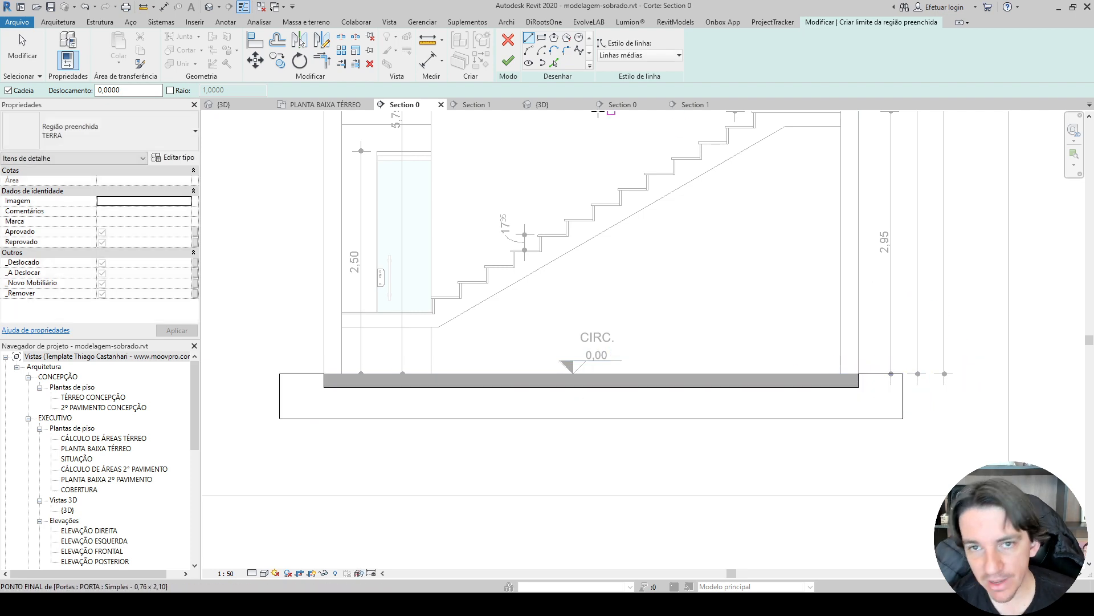
click(507, 60)
scroll(284, 442, up, 3)
scroll(281, 440, up, 4)
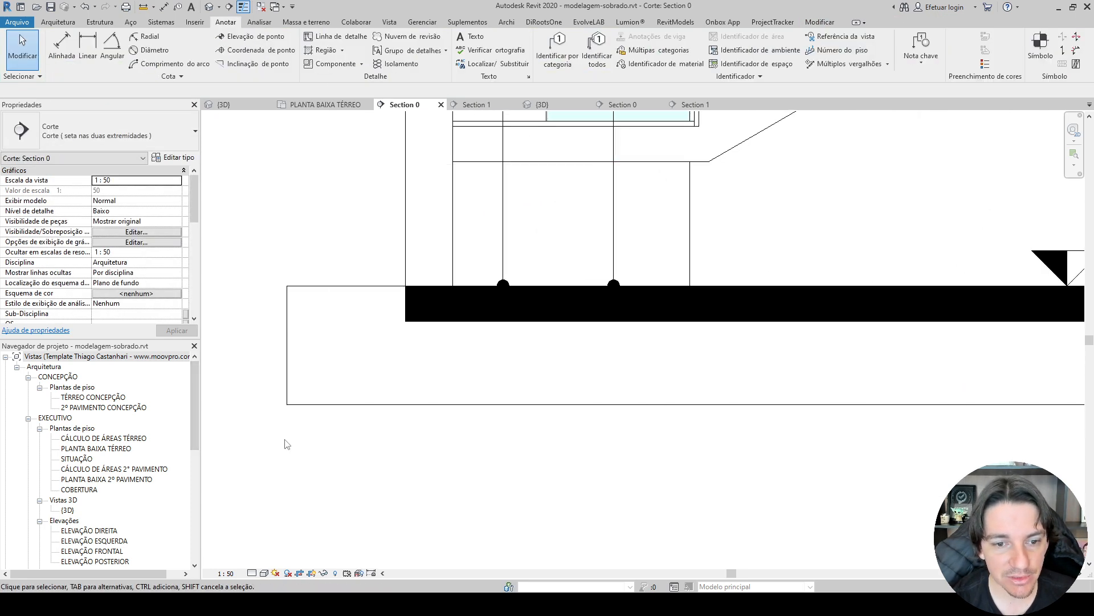
scroll(276, 438, down, 5)
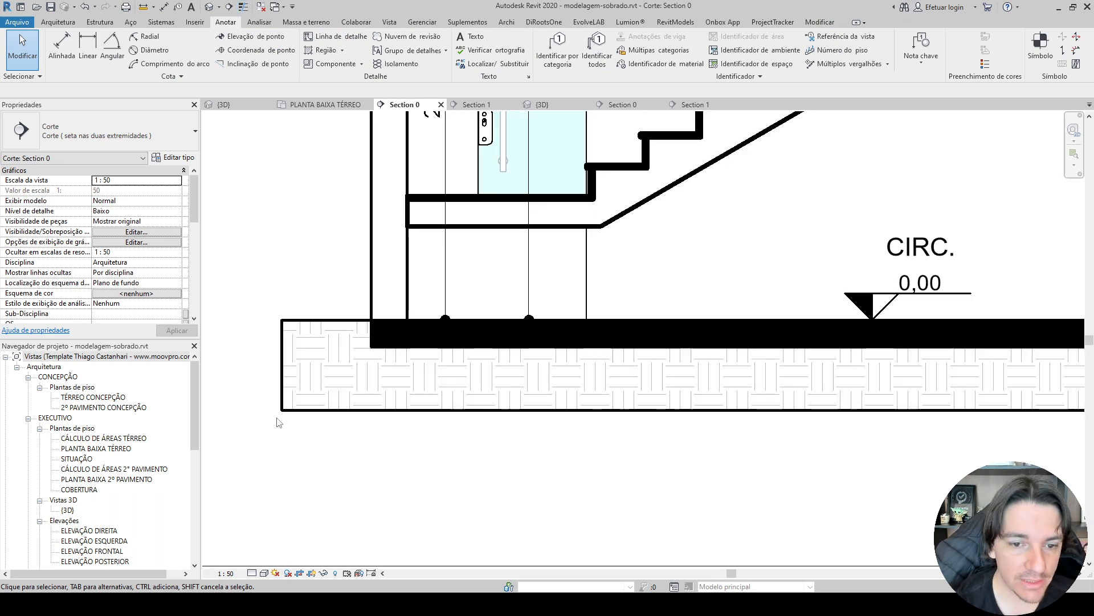
Temporarily hide the black PRETO filled region that covers the roof slab in Section 0.
scroll(278, 423, up, 2)
scroll(226, 332, down, 6)
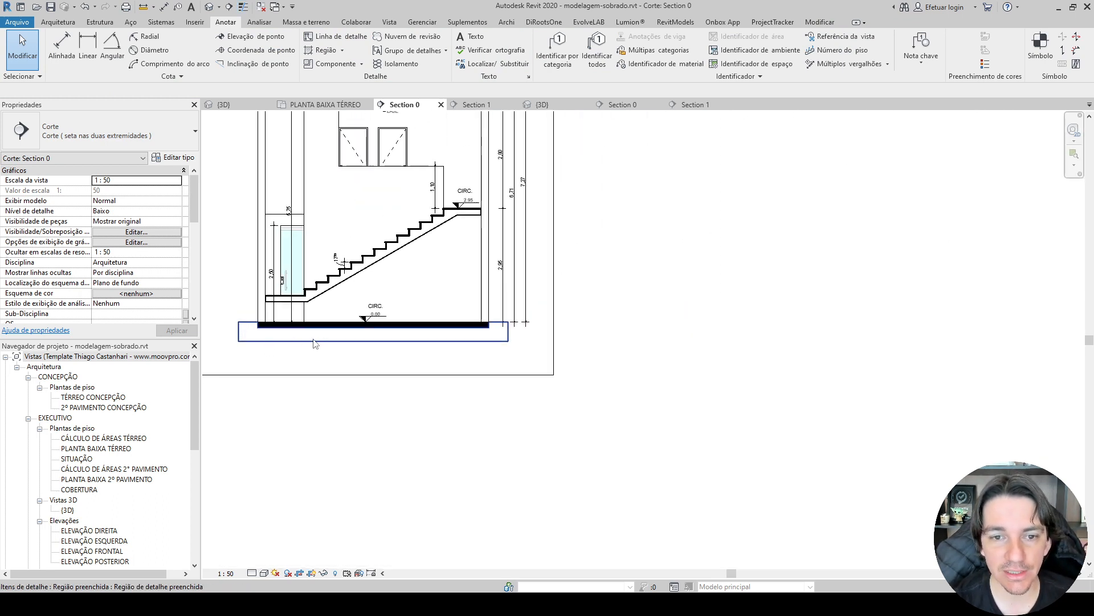
middle_drag(315, 343, 419, 436)
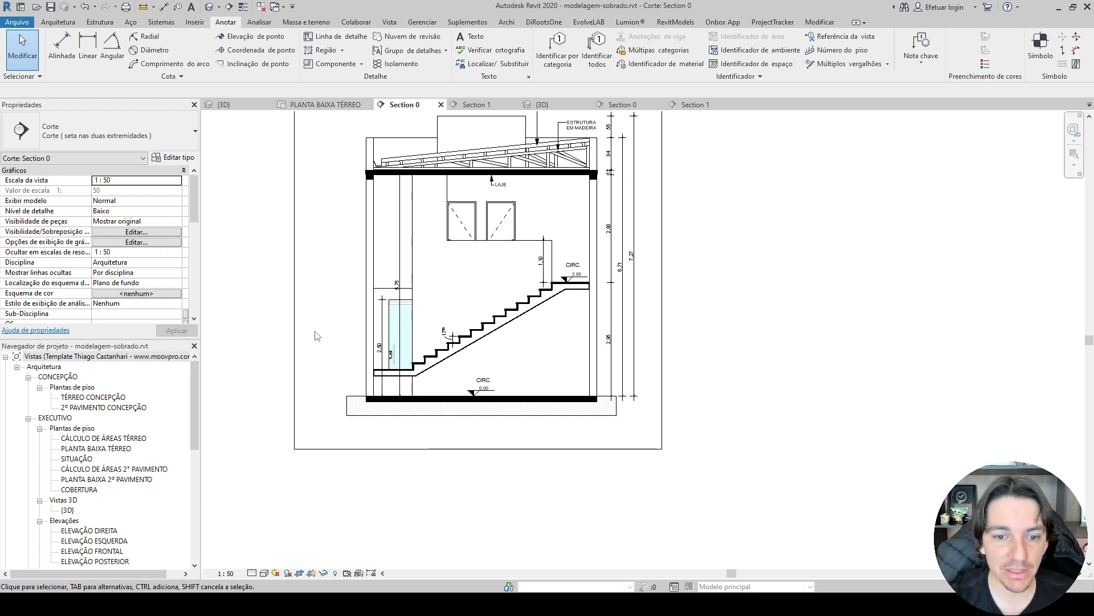
middle_drag(329, 341, 330, 375)
scroll(645, 311, up, 7)
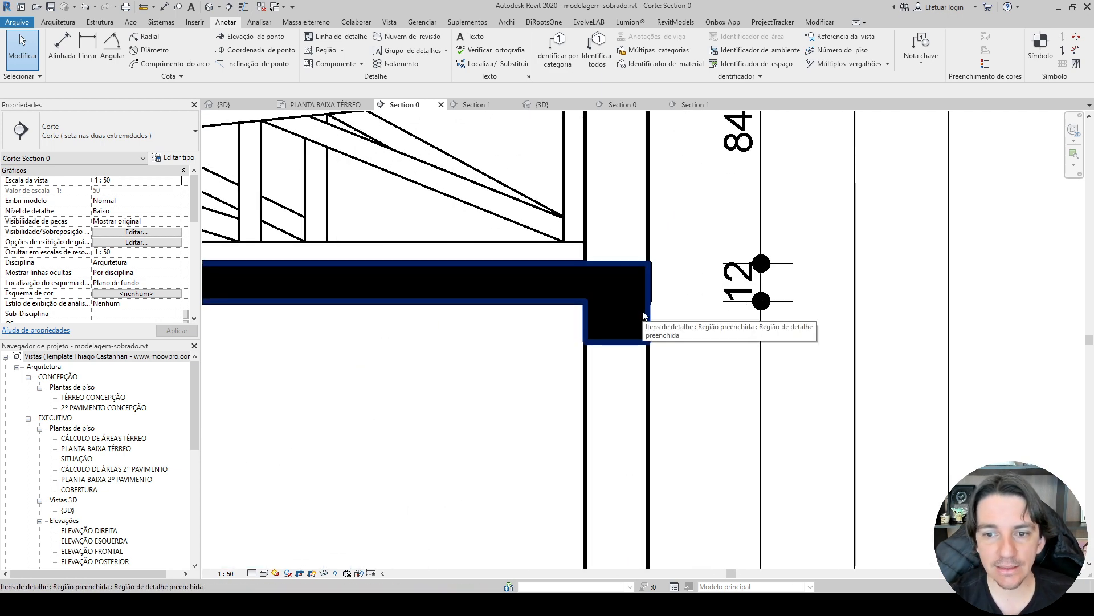
scroll(645, 311, up, 5)
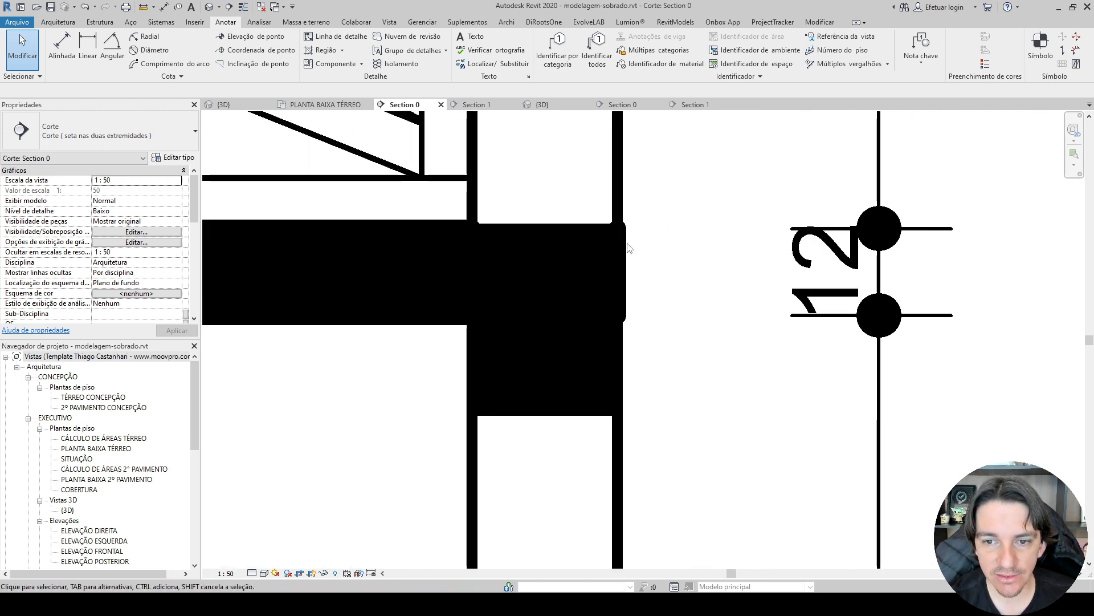
click(565, 322)
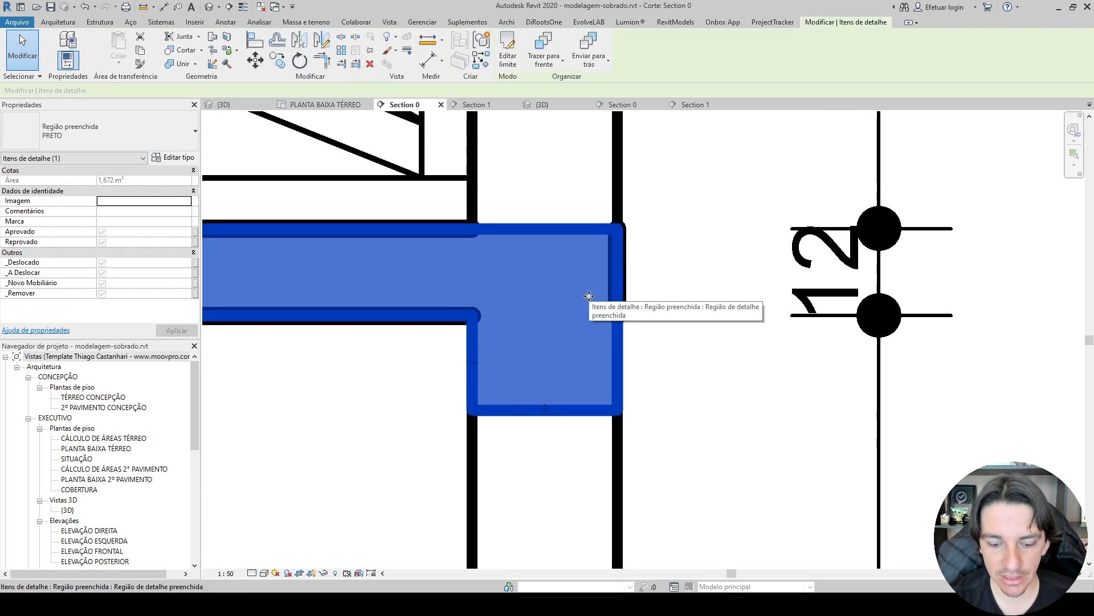
key(h)
key(h)
Hide the LAJE 12 cm floor at the COBERTURA level in this view and reset the temporary hide.
click(614, 276)
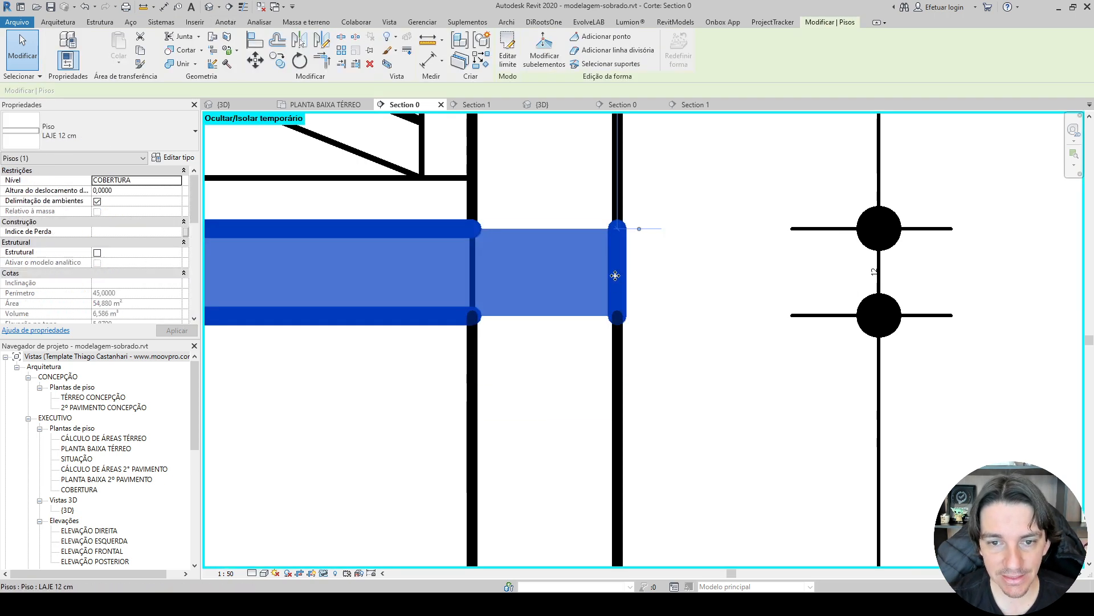
scroll(617, 275, down, 5)
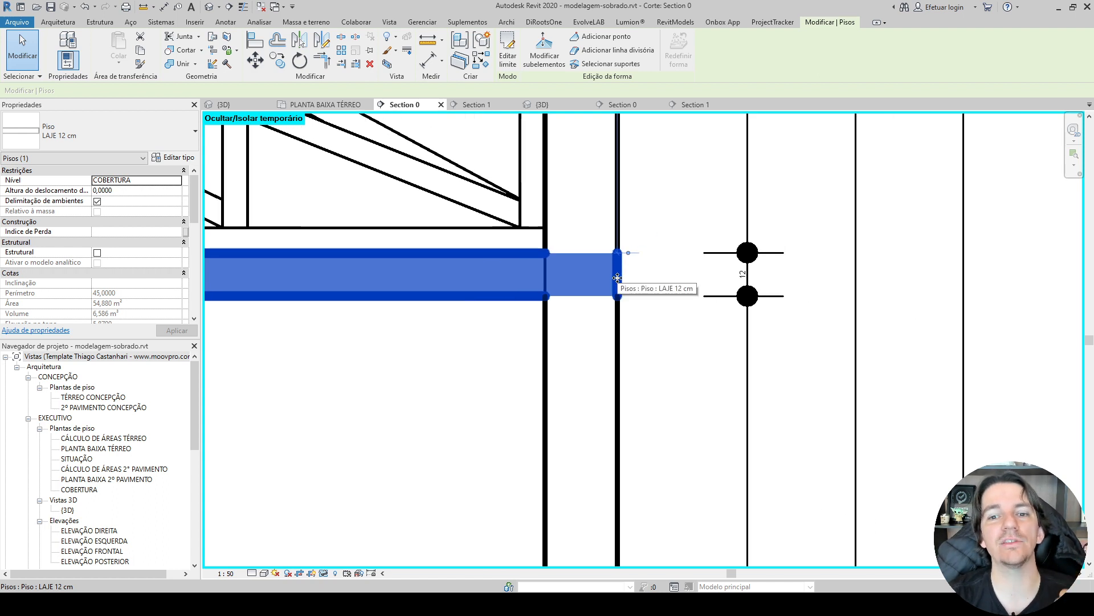
right_click(503, 282)
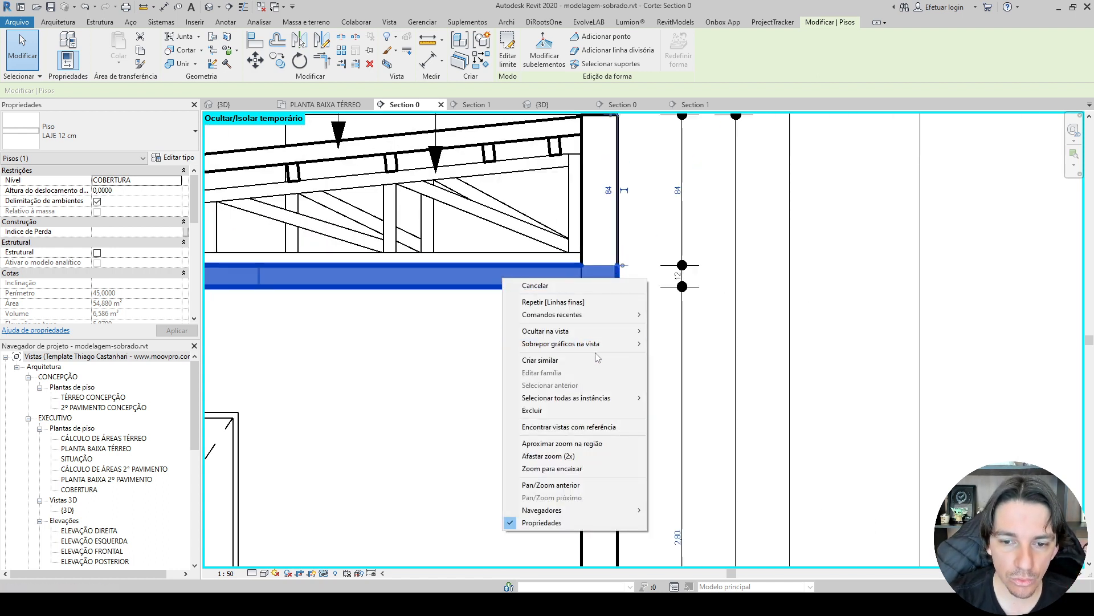
mouse_move(630, 331)
click(683, 335)
scroll(467, 353, down, 2)
middle_drag(467, 353, 649, 324)
click(321, 574)
click(353, 558)
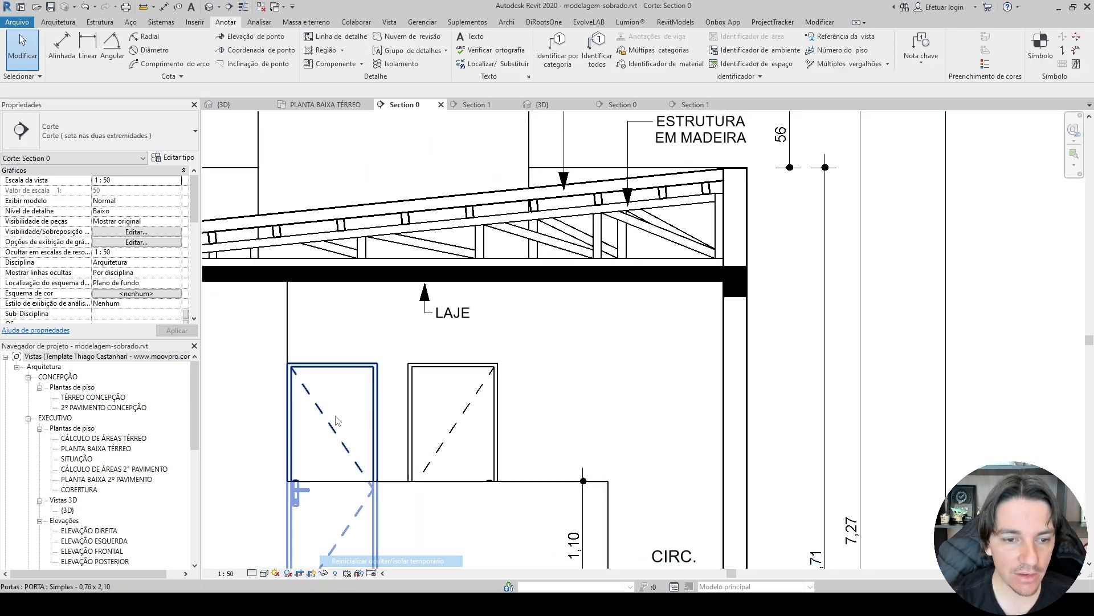
Tag the two upper-floor 0,76 x 2,10 doors by category.
scroll(323, 282, down, 3)
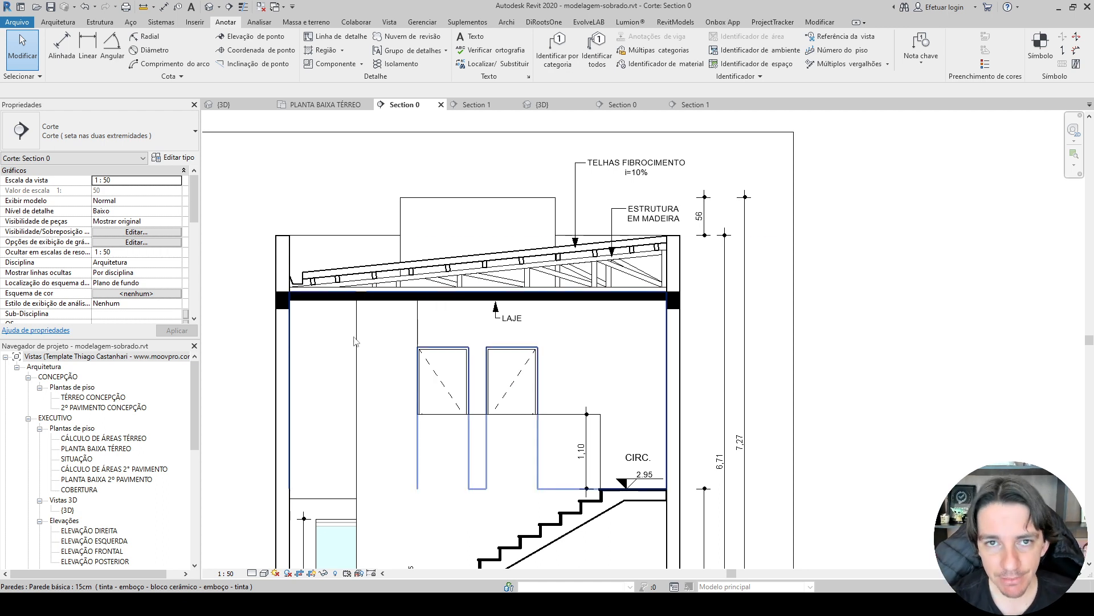
click(557, 48)
scroll(512, 378, up, 3)
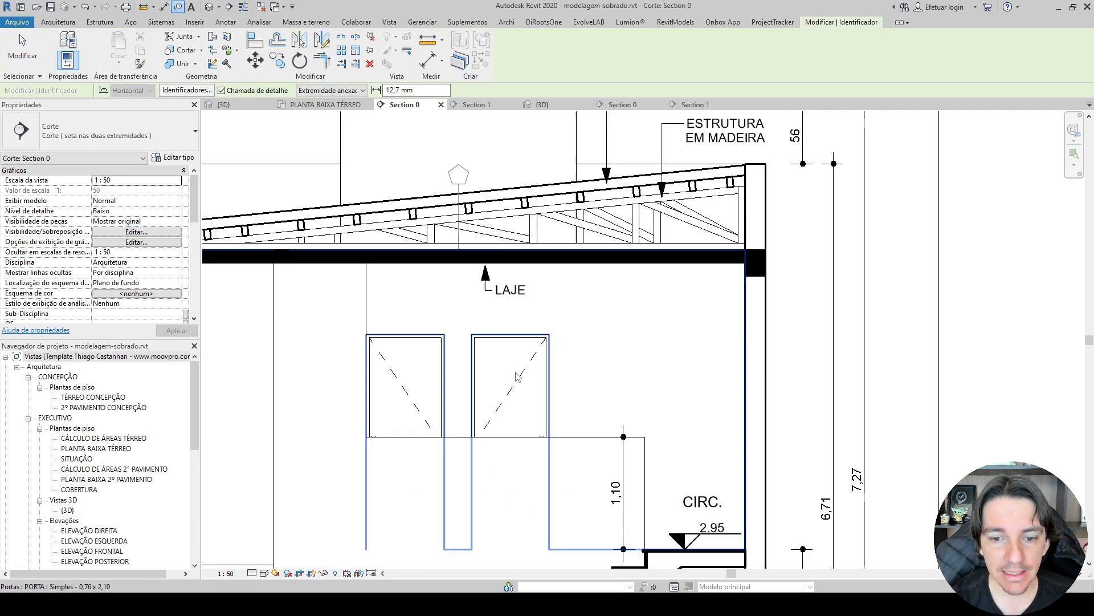
click(513, 378)
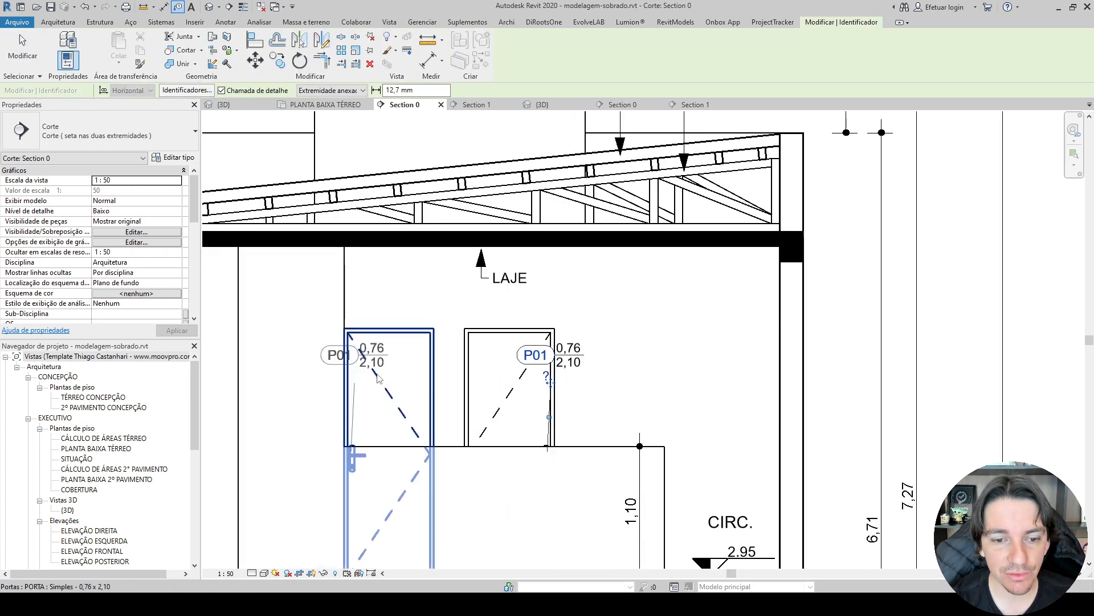
Change both door tags to the Simples - Identificador de Porta type.
click(331, 363)
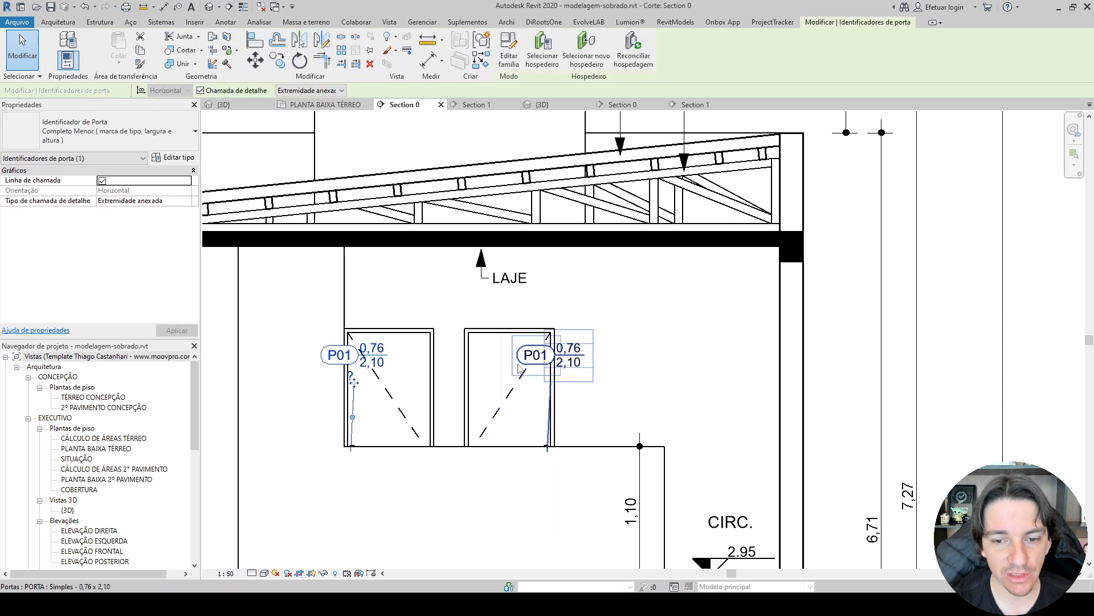
ctrl+click(535, 355)
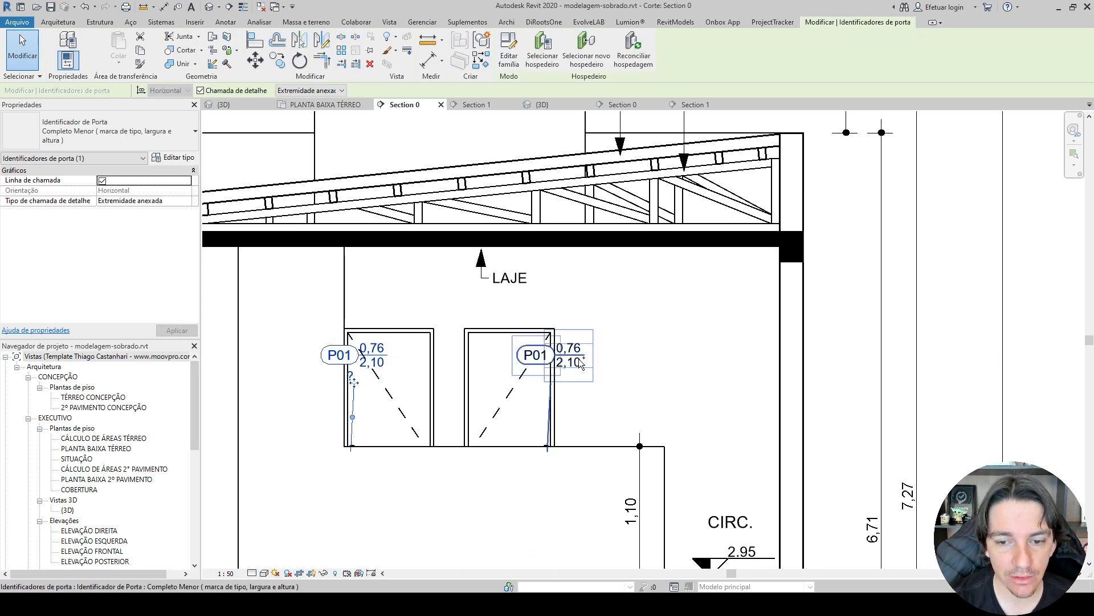
click(114, 137)
click(57, 208)
scroll(405, 386, up, 2)
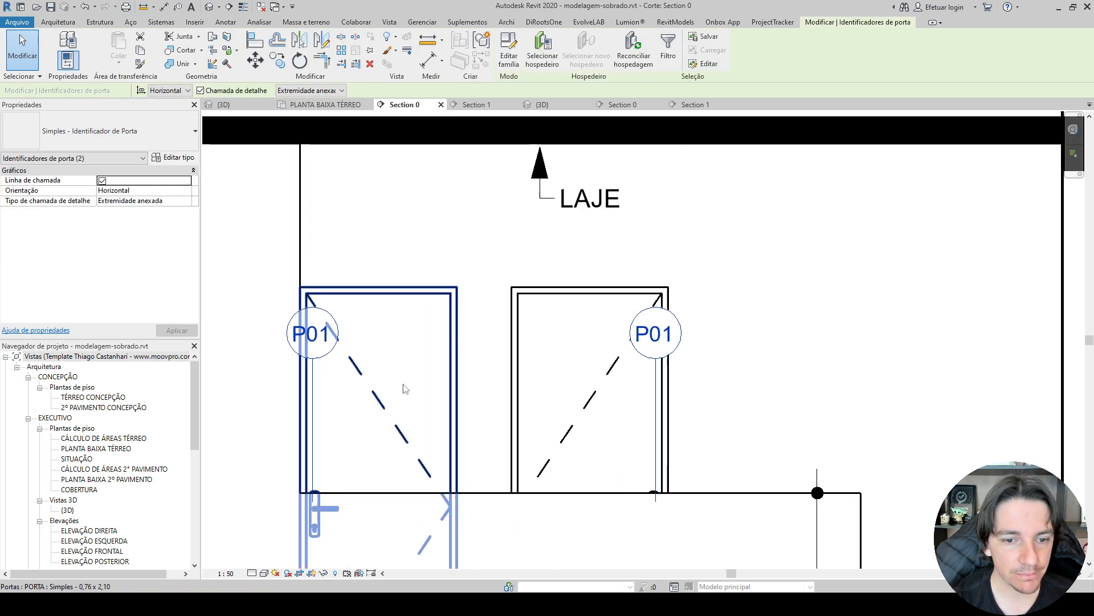
key(Escape)
Move the two P01 tags inside the upper part of their door leaves.
click(314, 354)
drag(314, 358, 406, 355)
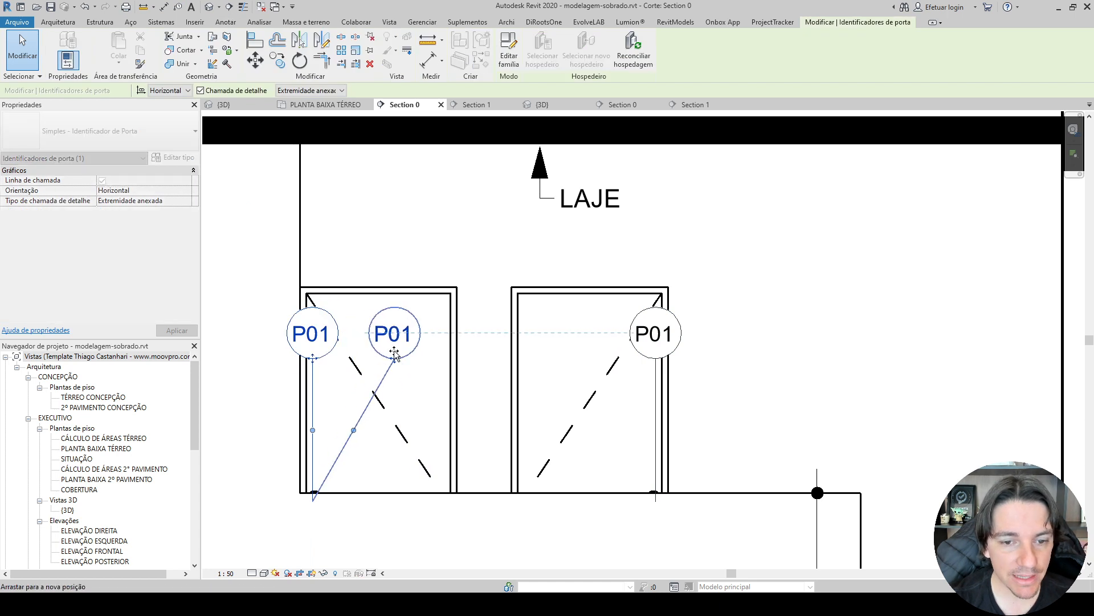
click(643, 356)
drag(643, 356, 564, 354)
Try turning off the leader line on each P01 door tag individually.
click(103, 181)
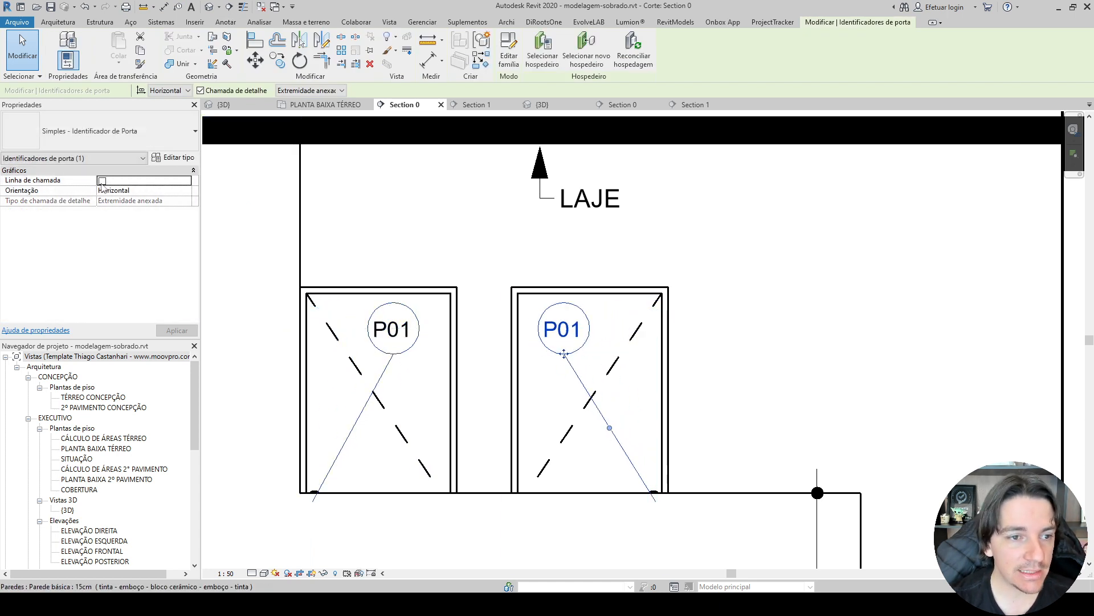
click(379, 341)
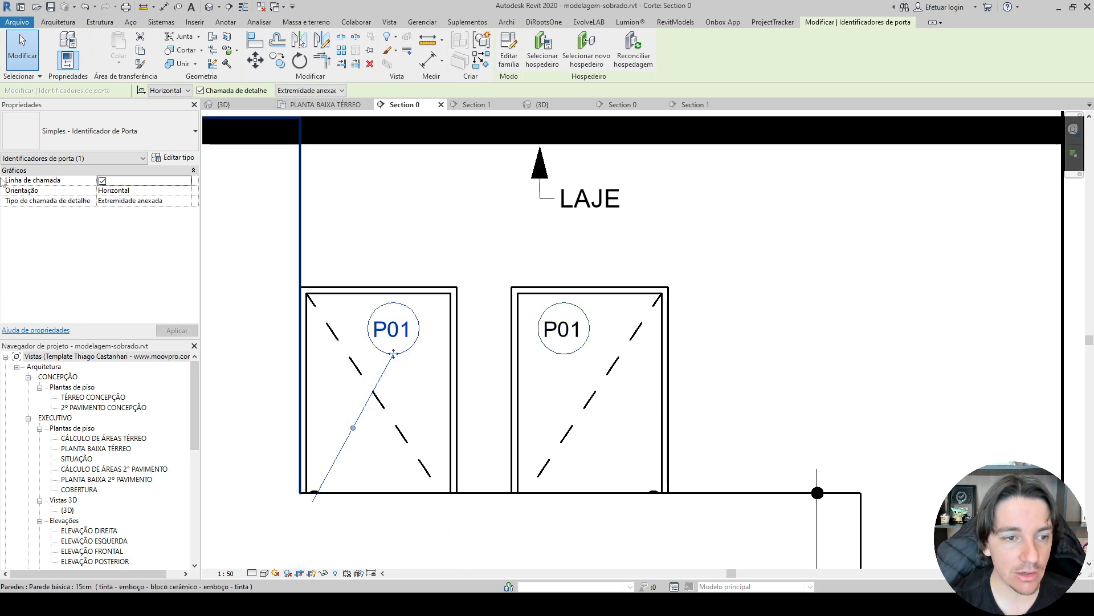
click(103, 180)
key(Escape)
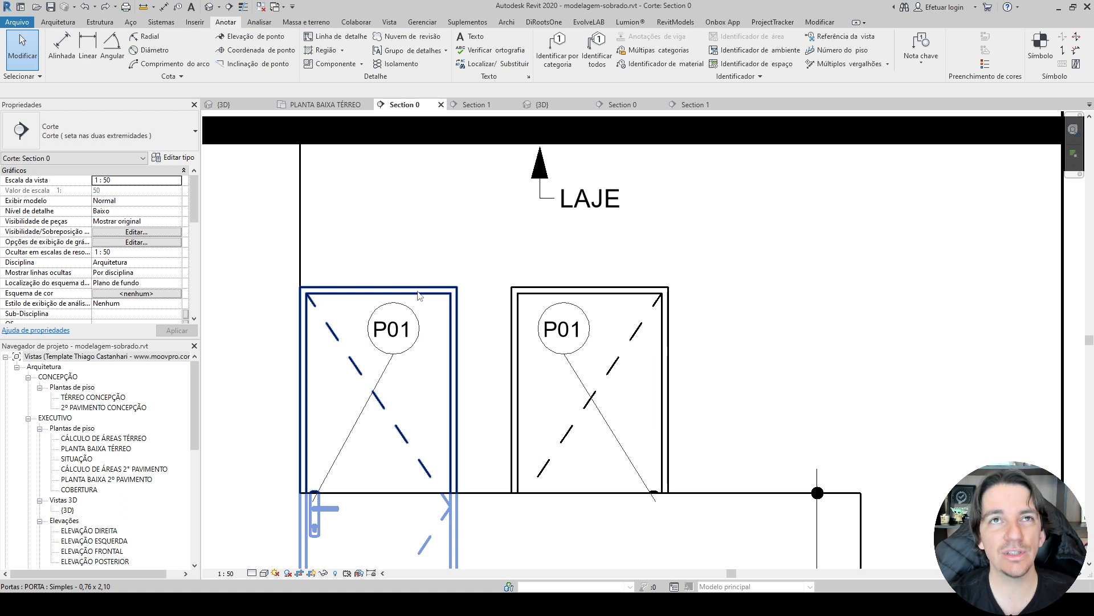
Select all instances of the simple door tag visible in the view and turn off their leader lines.
click(415, 341)
right_click(415, 342)
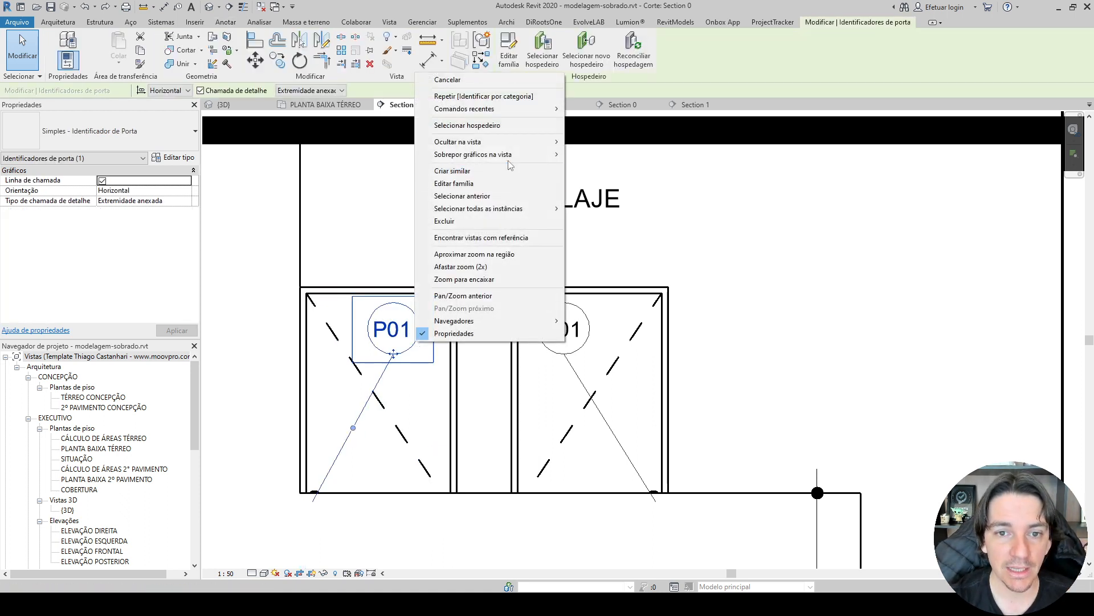
mouse_move(512, 209)
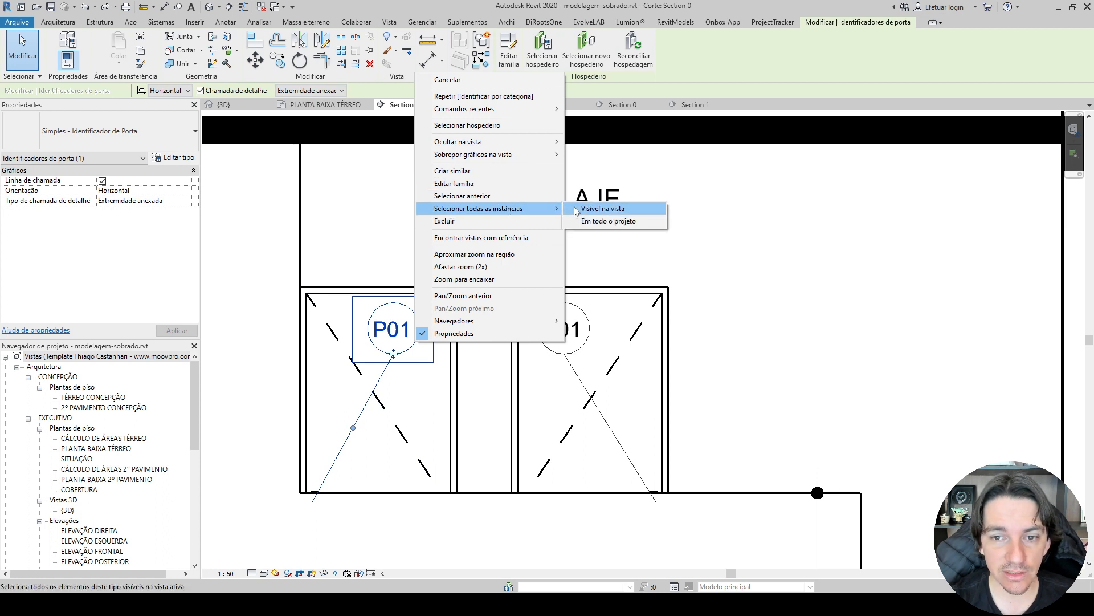
click(595, 208)
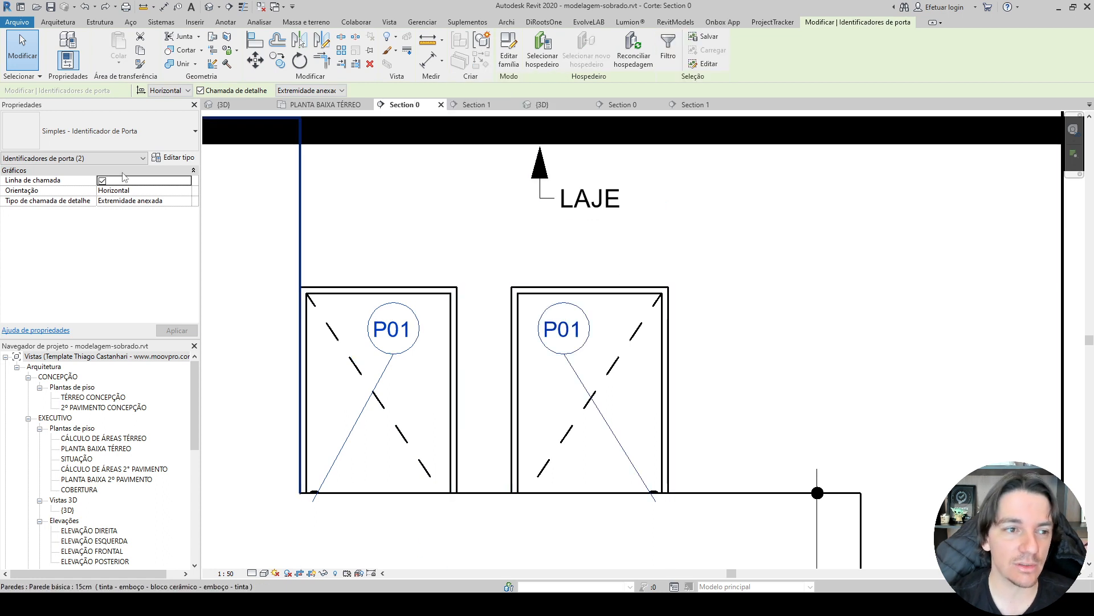
click(102, 181)
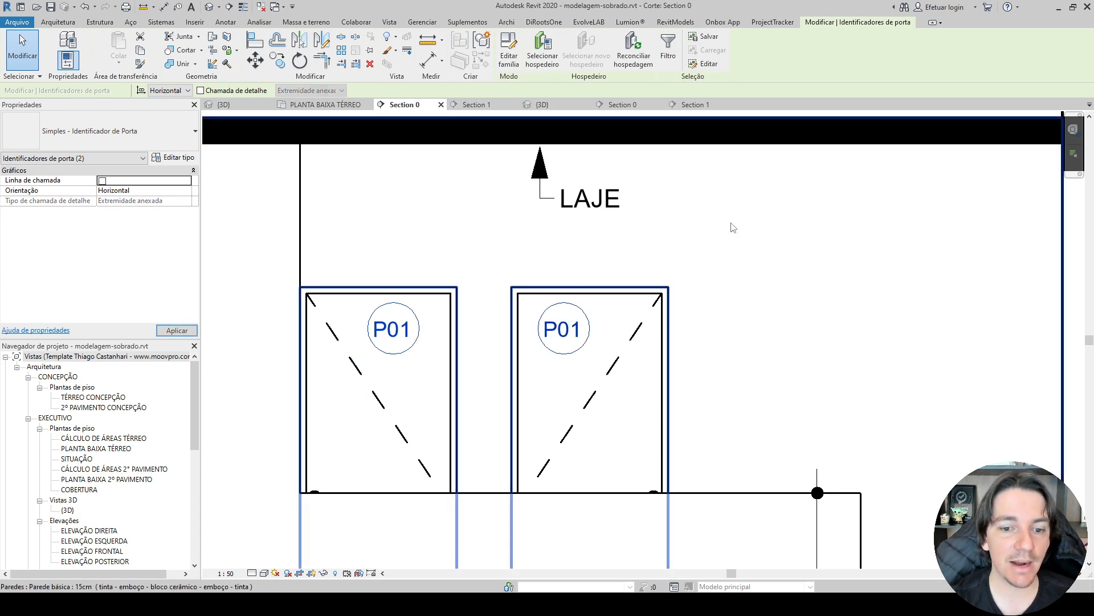
click(784, 237)
Review Section 0 from the tagged doors down to the soil hatch and inspect the stair's line weight.
scroll(781, 237, down, 3)
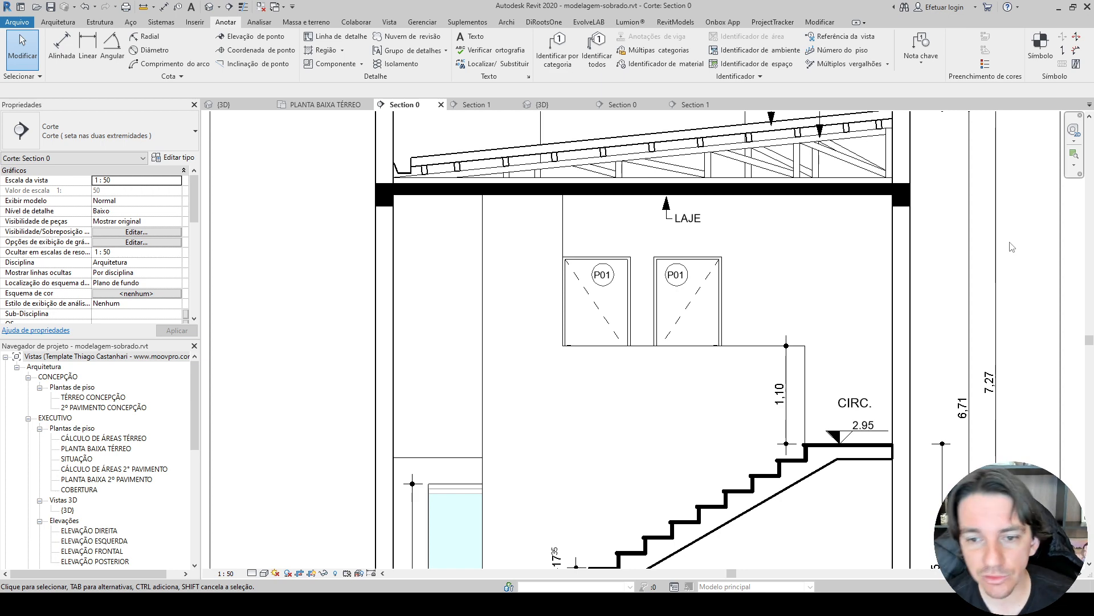
scroll(633, 277, up, 2)
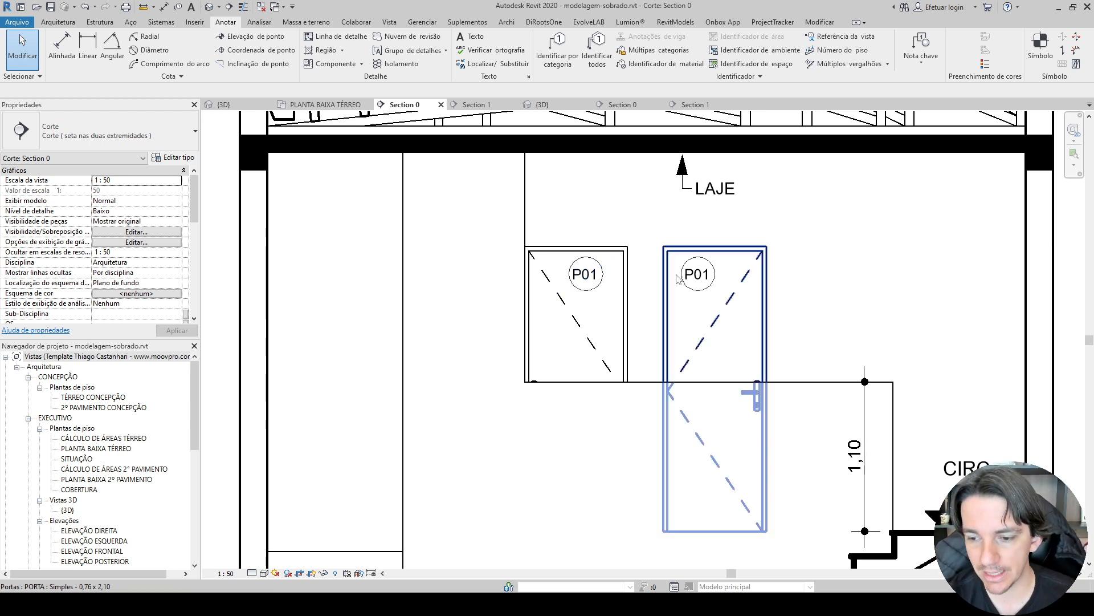
scroll(713, 319, down, 4)
middle_drag(327, 334, 327, 302)
scroll(370, 378, up, 1)
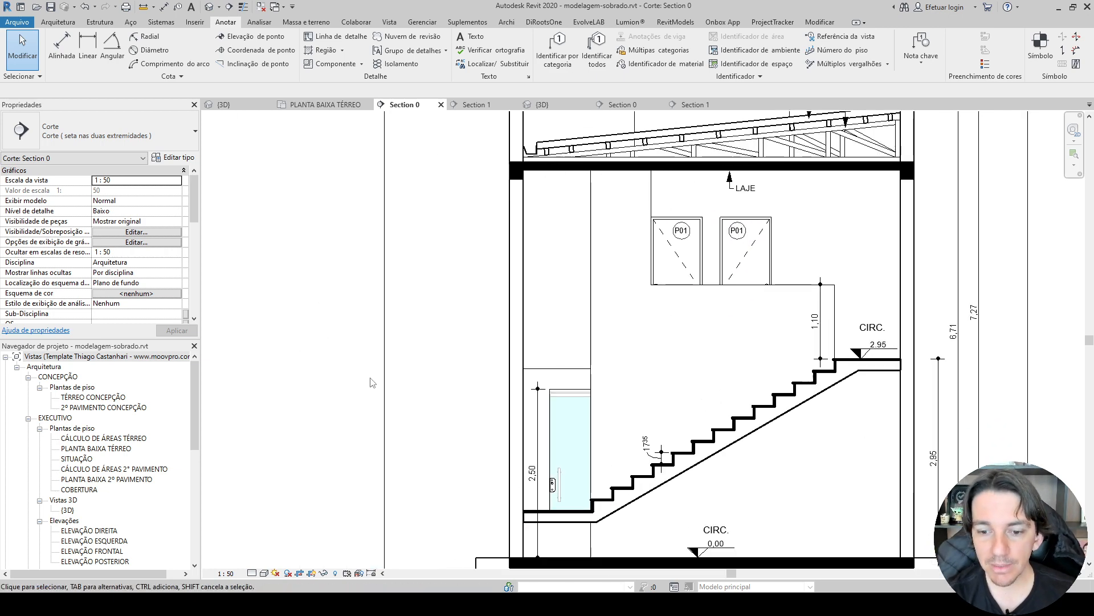
middle_drag(408, 371, 315, 282)
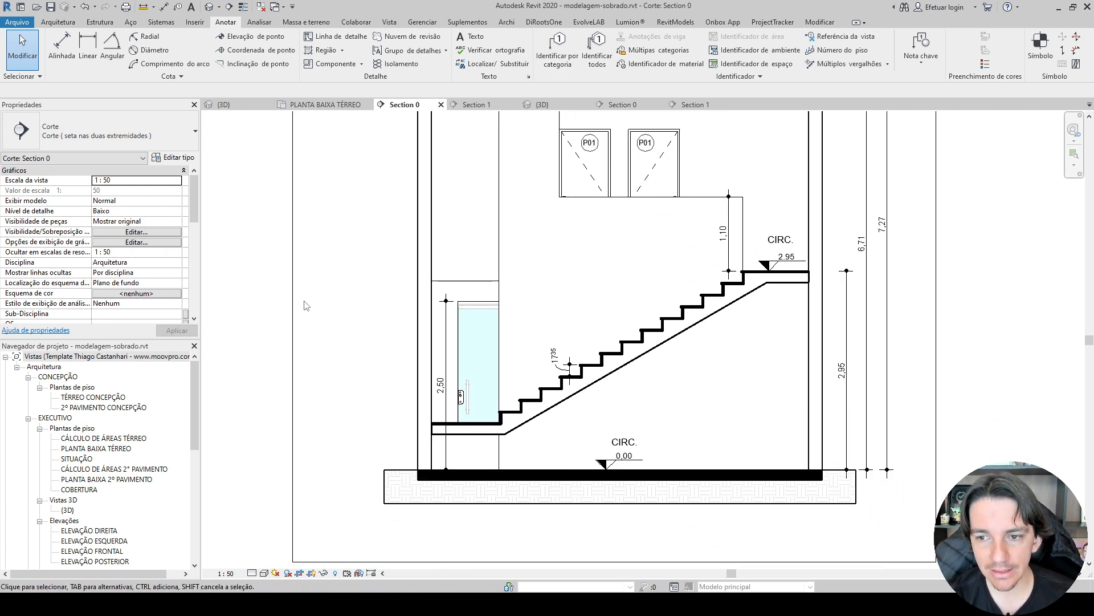
scroll(679, 386, up, 4)
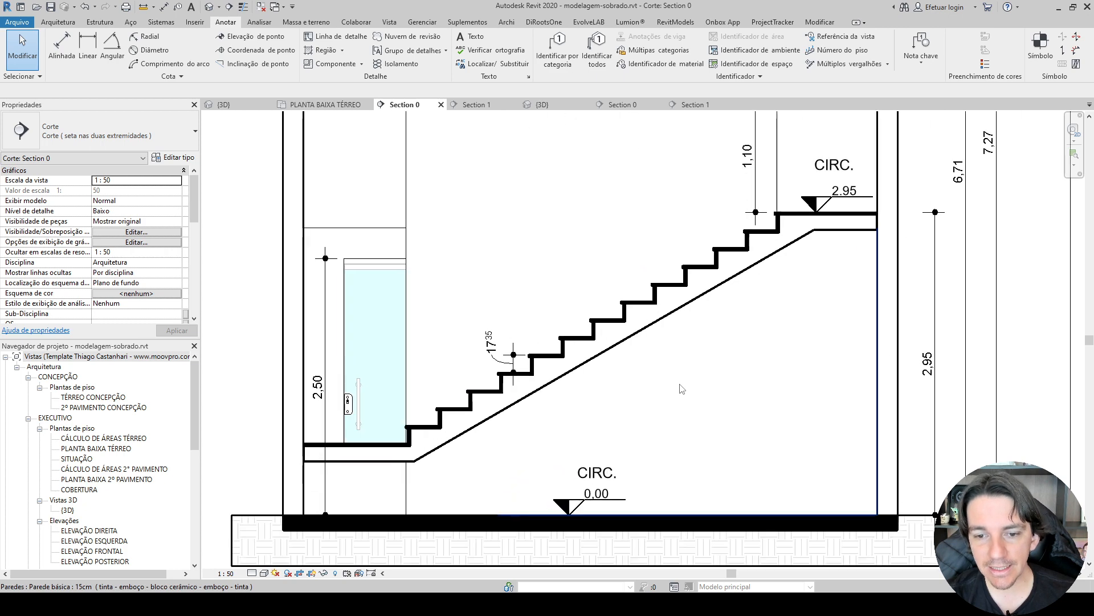
click(451, 333)
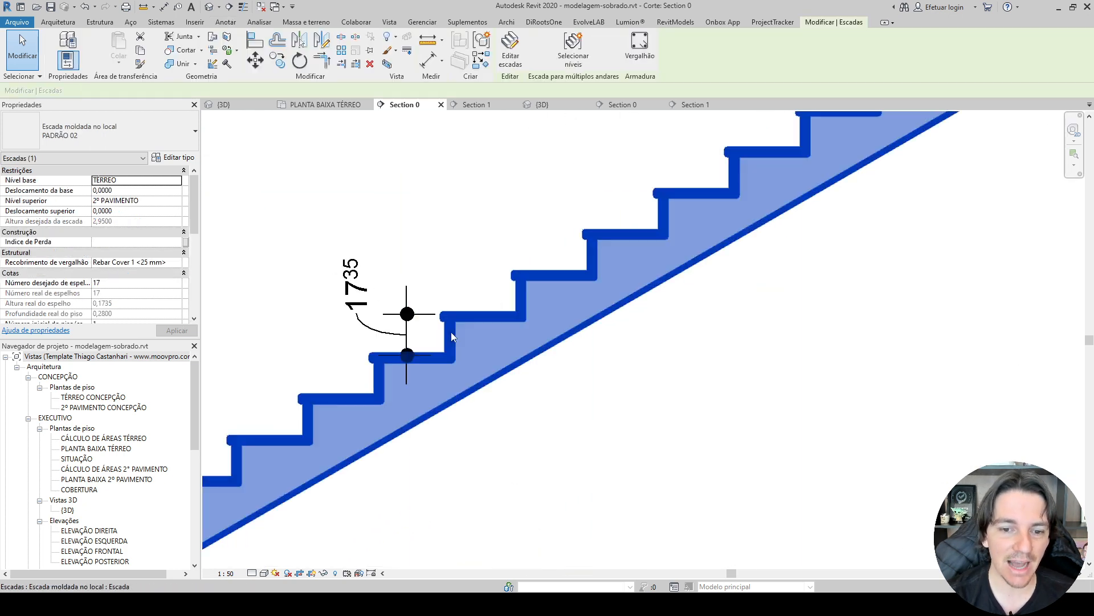
key(Escape)
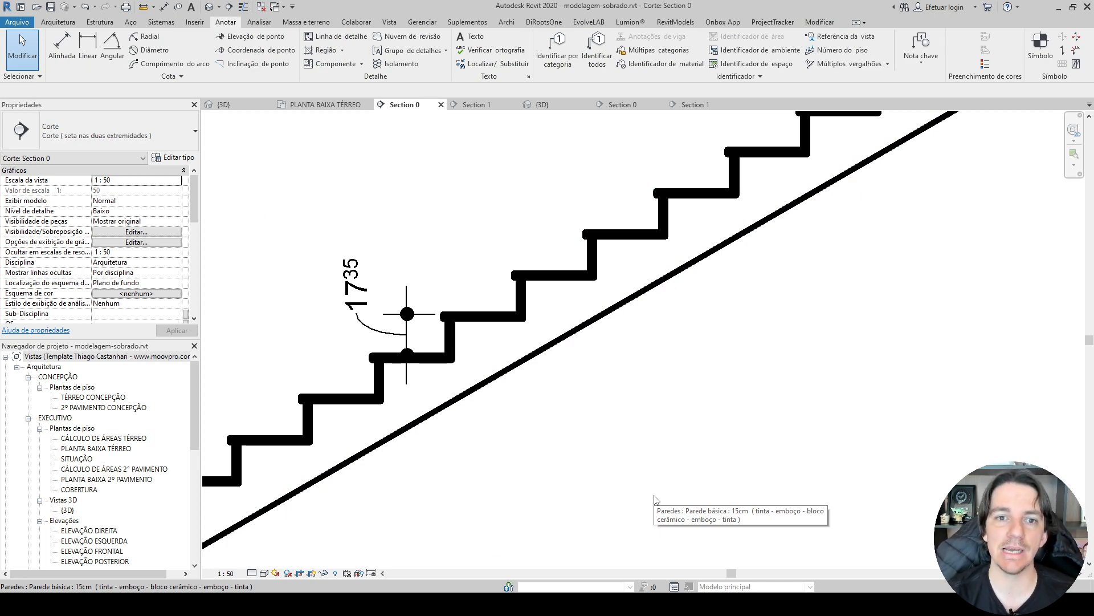
Override the cut lines of the Escadas category in Section 0 with the Sólido pattern and line weight 1.
click(99, 234)
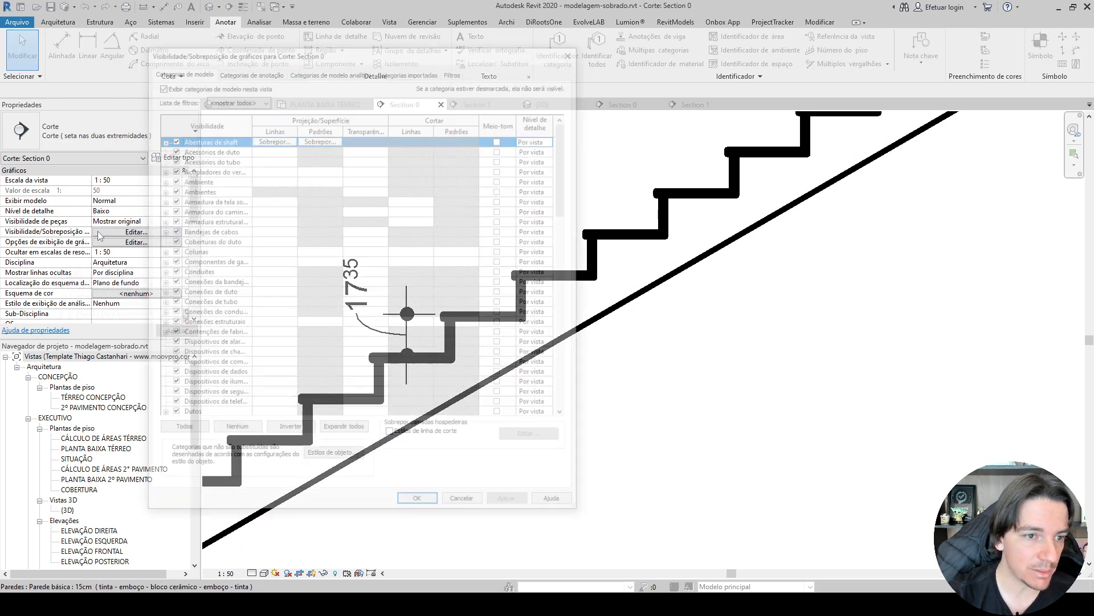
click(197, 201)
key(Down)
key(Down)
key(Down)
key(Down)
key(Down)
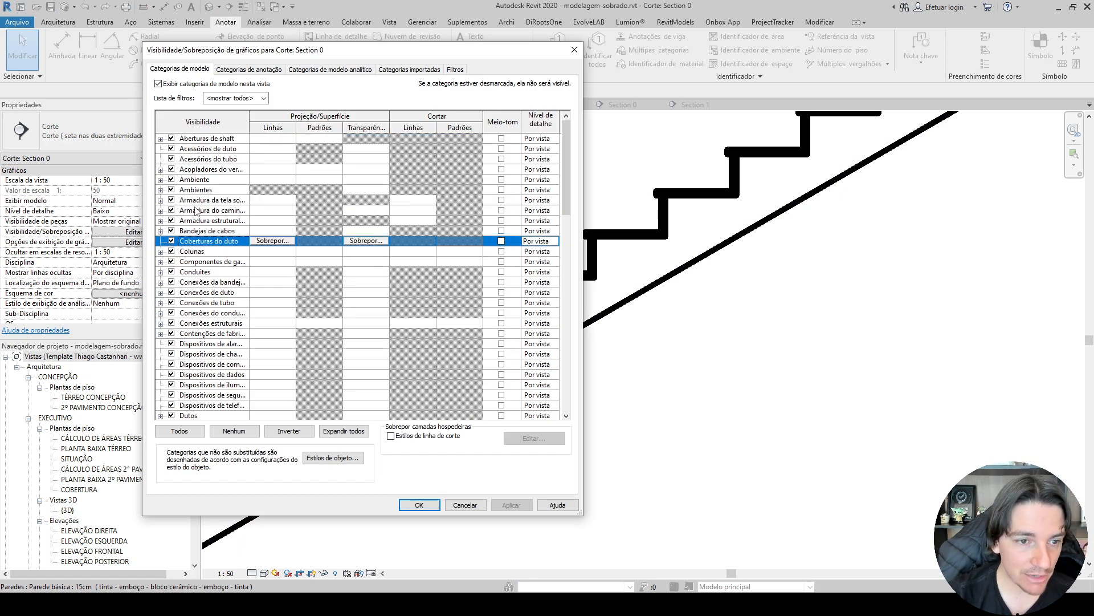
click(209, 204)
text(esc)
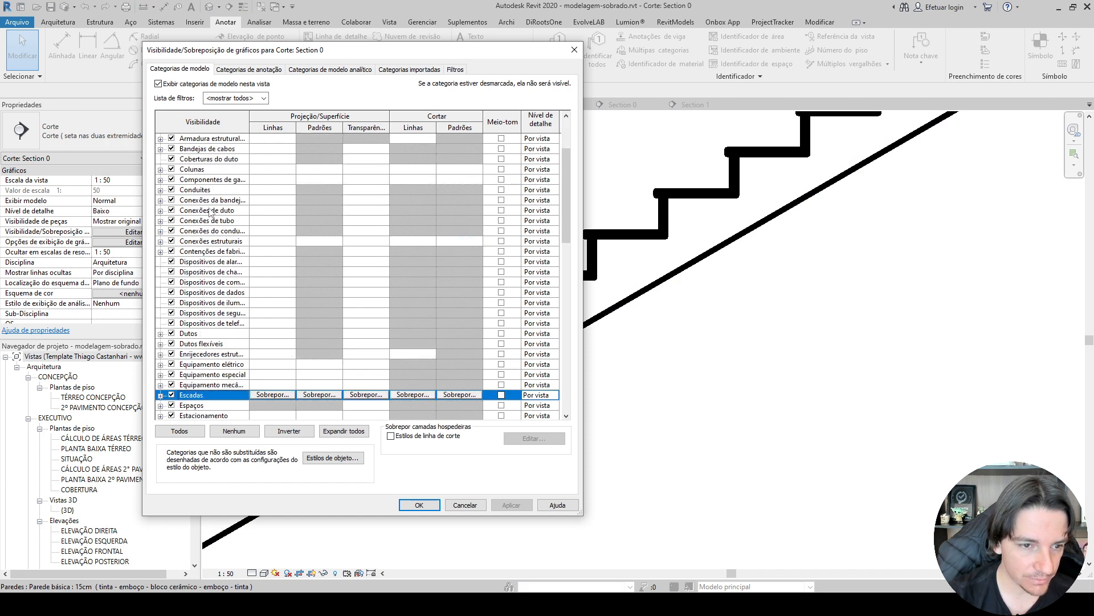
scroll(204, 359, down, 1)
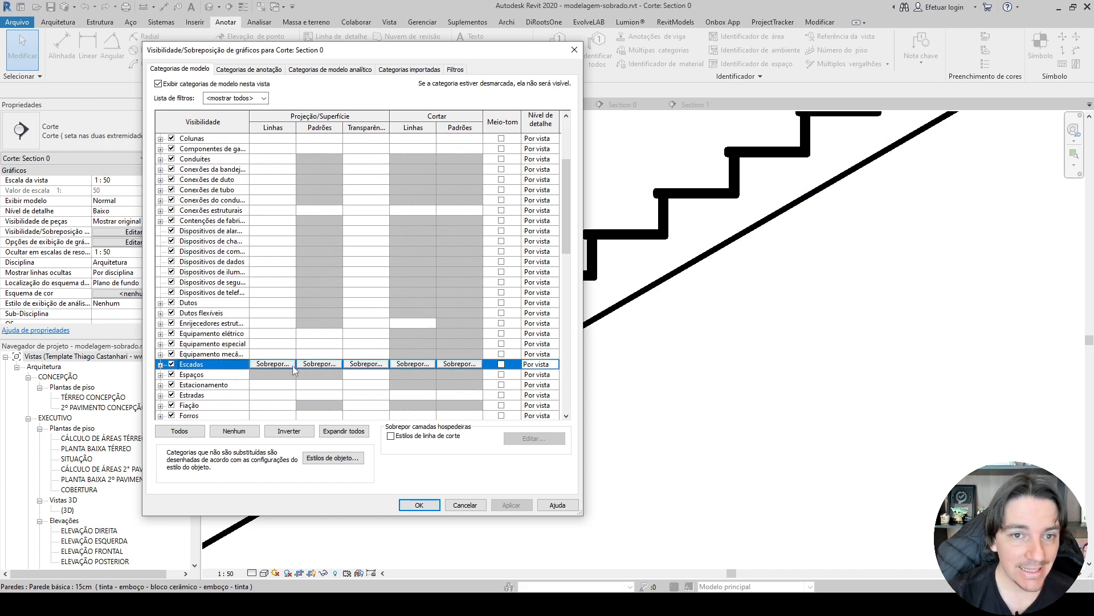
click(418, 364)
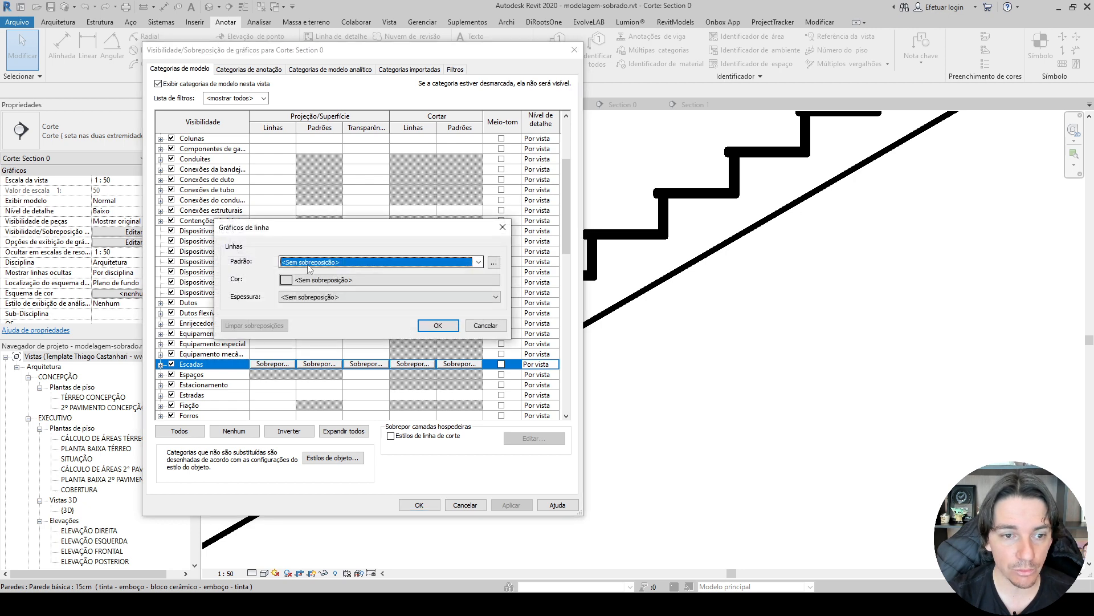
click(309, 263)
click(310, 283)
click(312, 297)
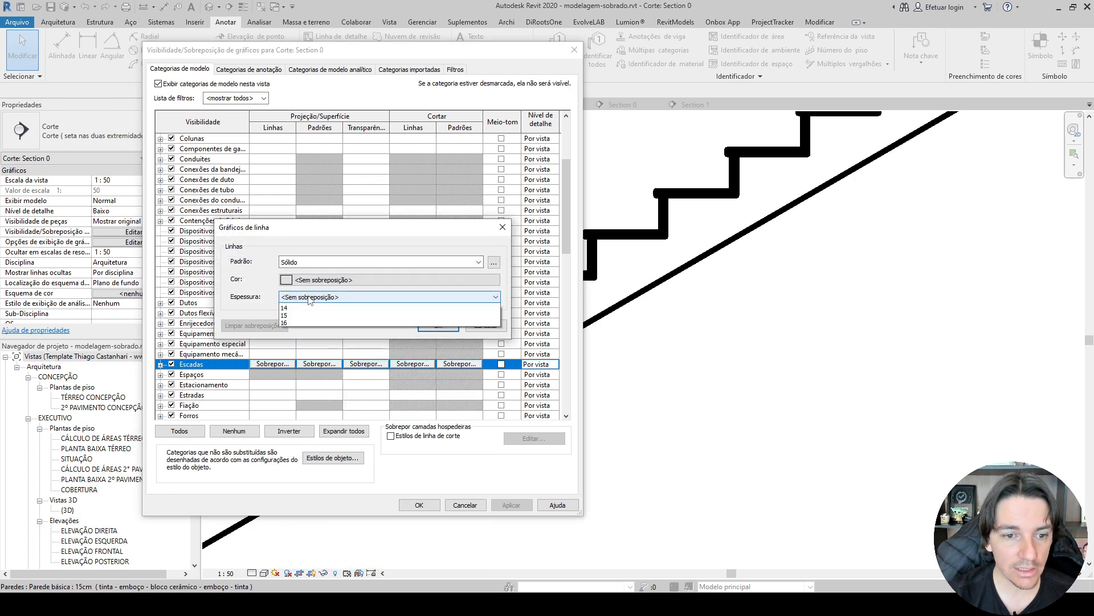
click(289, 315)
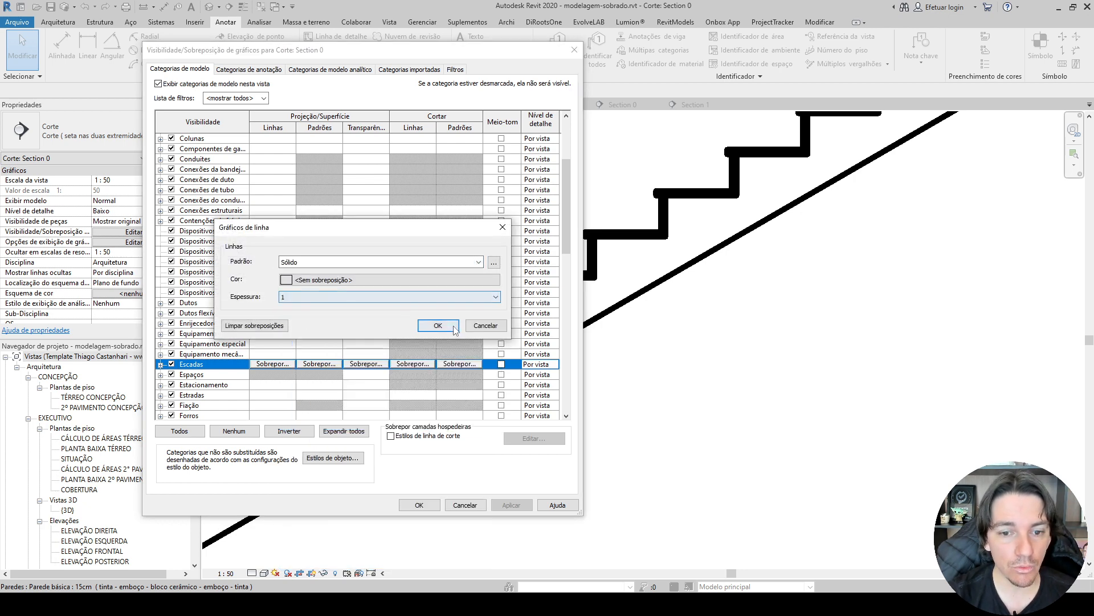
click(437, 325)
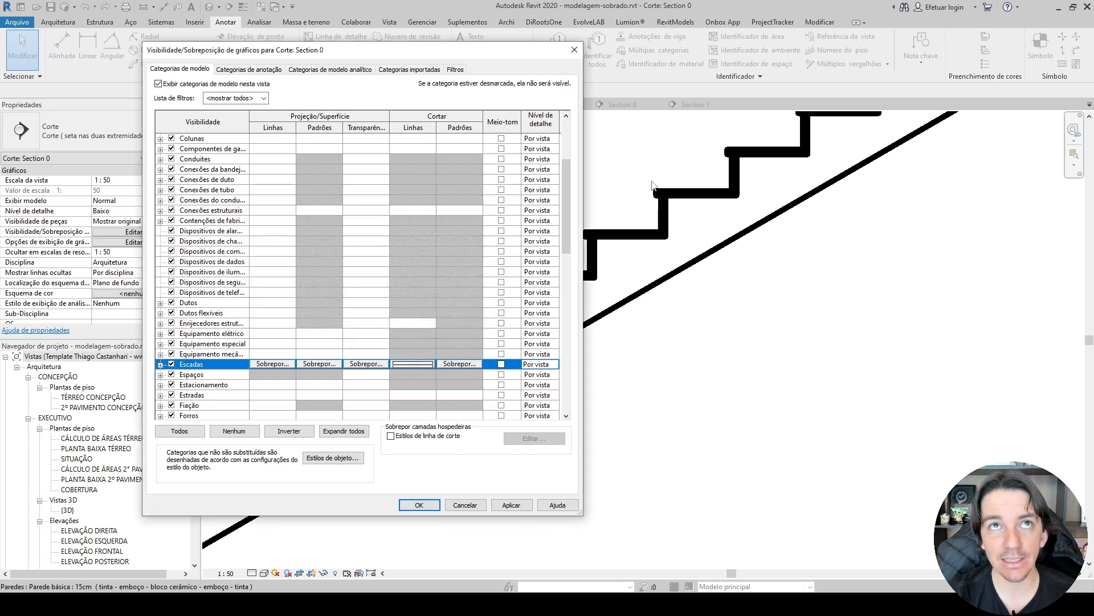
click(517, 505)
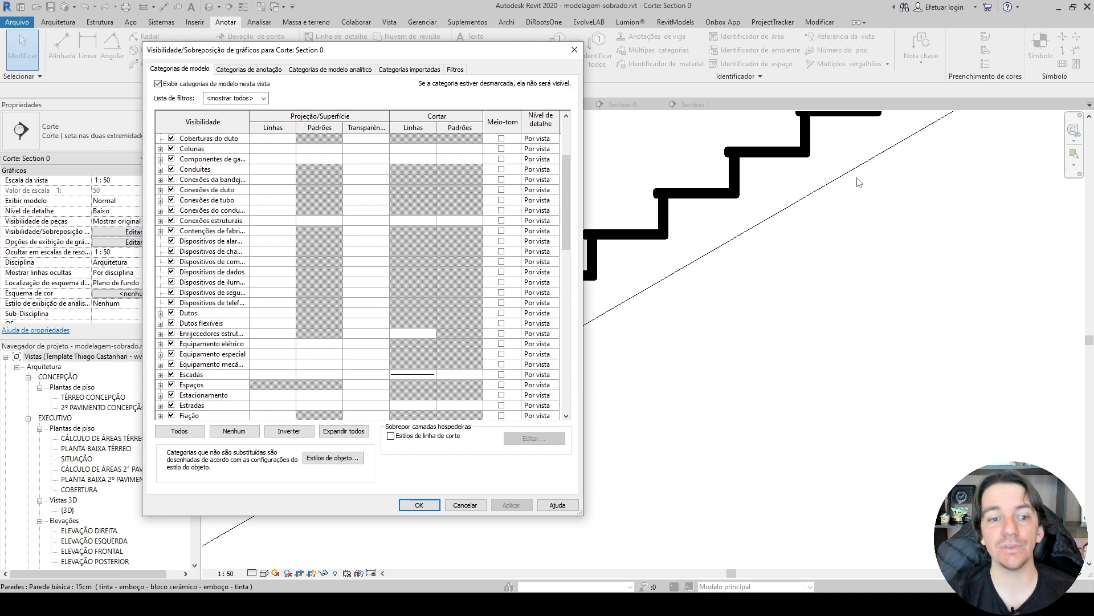
Override the cut lines of all Escadas subcategories in Section 0 with magenta and line weight 1.
click(198, 207)
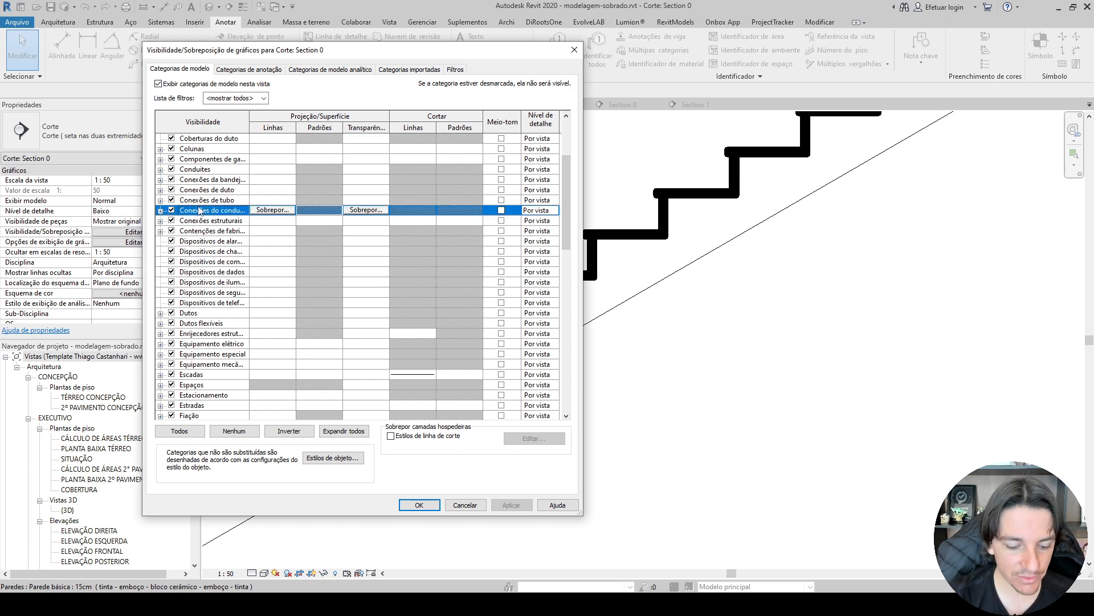
key(Down)
scroll(192, 205, up, 4)
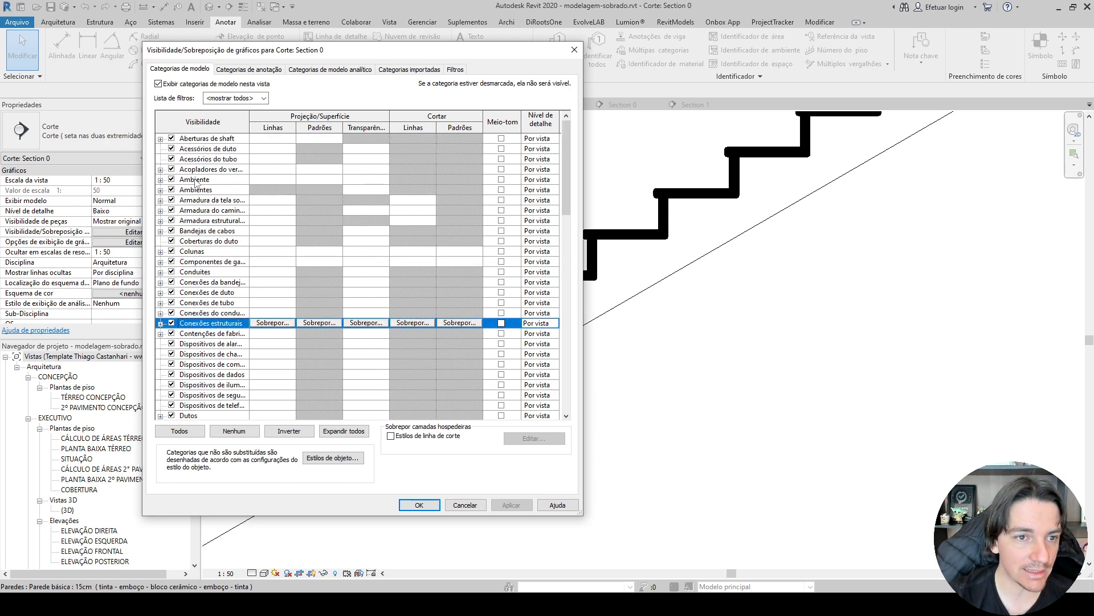
click(195, 171)
key(e)
key(s)
scroll(162, 342, down, 1)
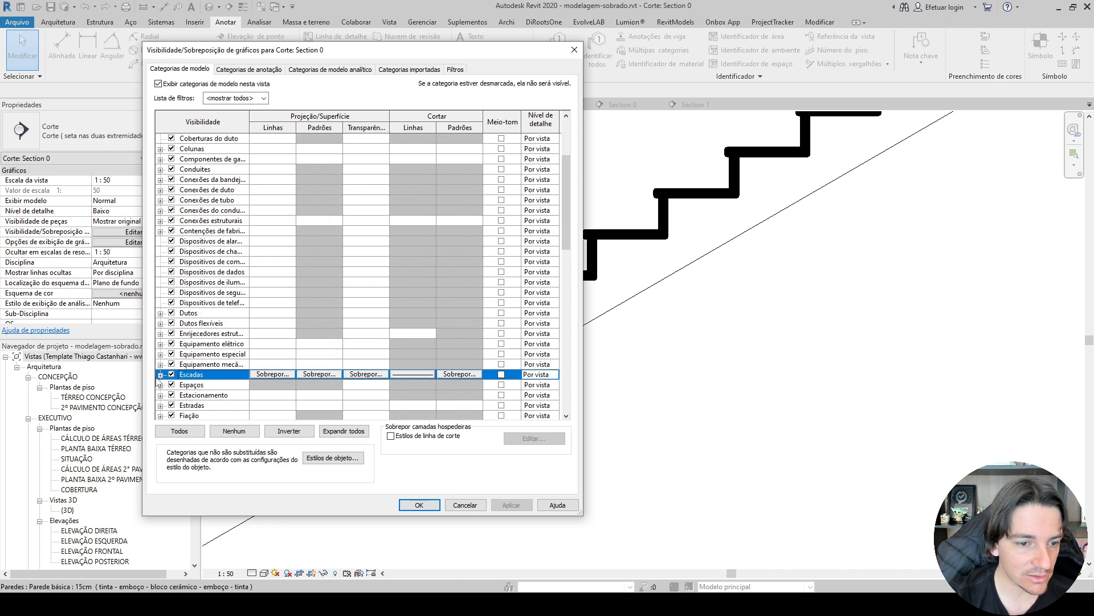
click(160, 374)
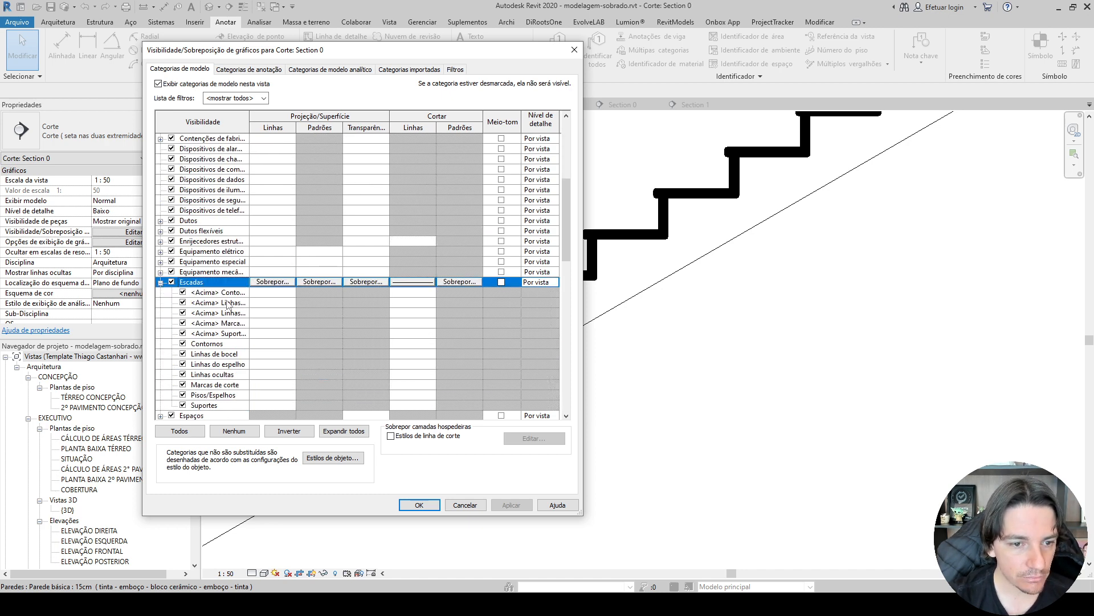
key(Down)
shift+click(214, 405)
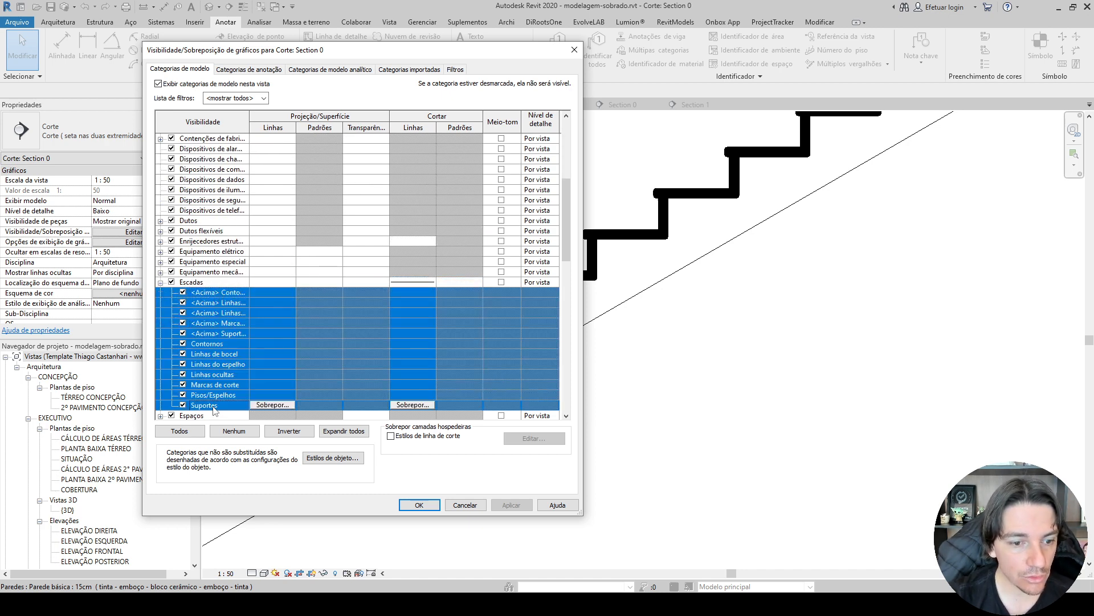
click(429, 406)
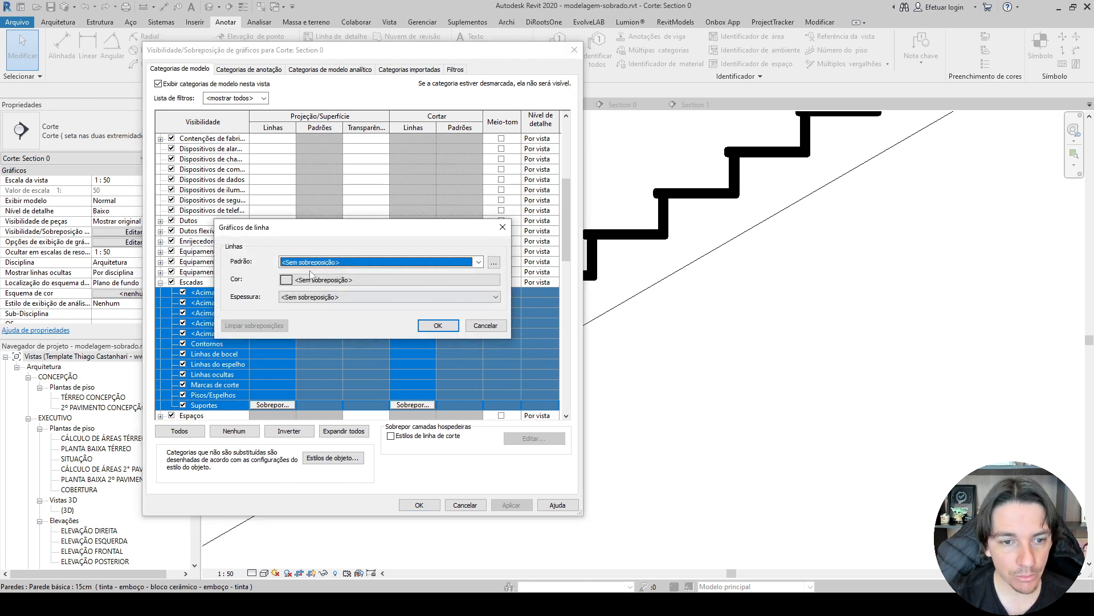
click(310, 262)
click(328, 293)
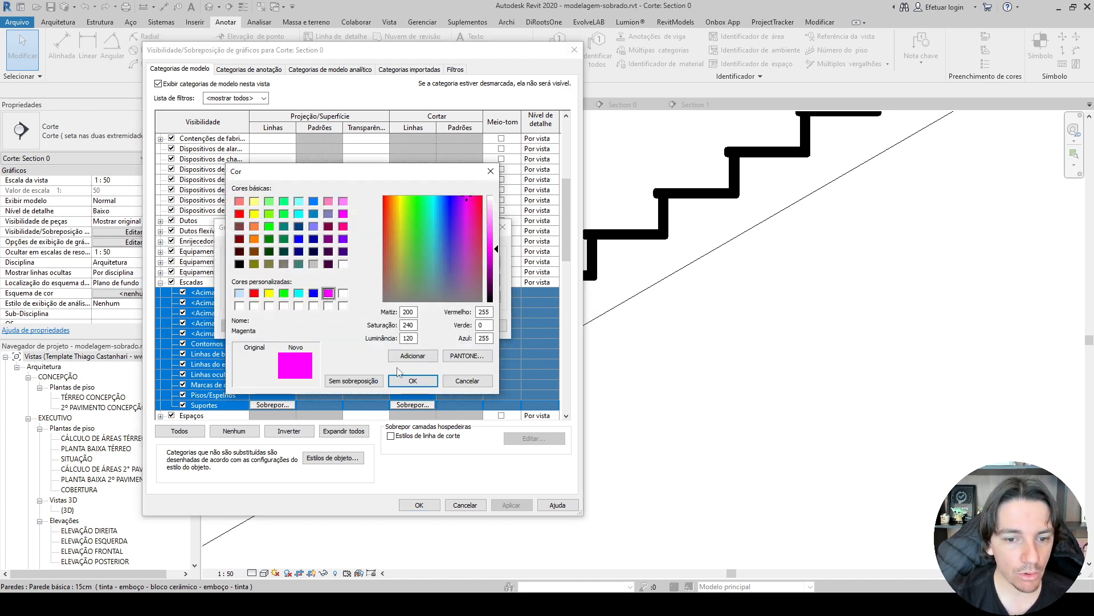
click(412, 380)
click(323, 296)
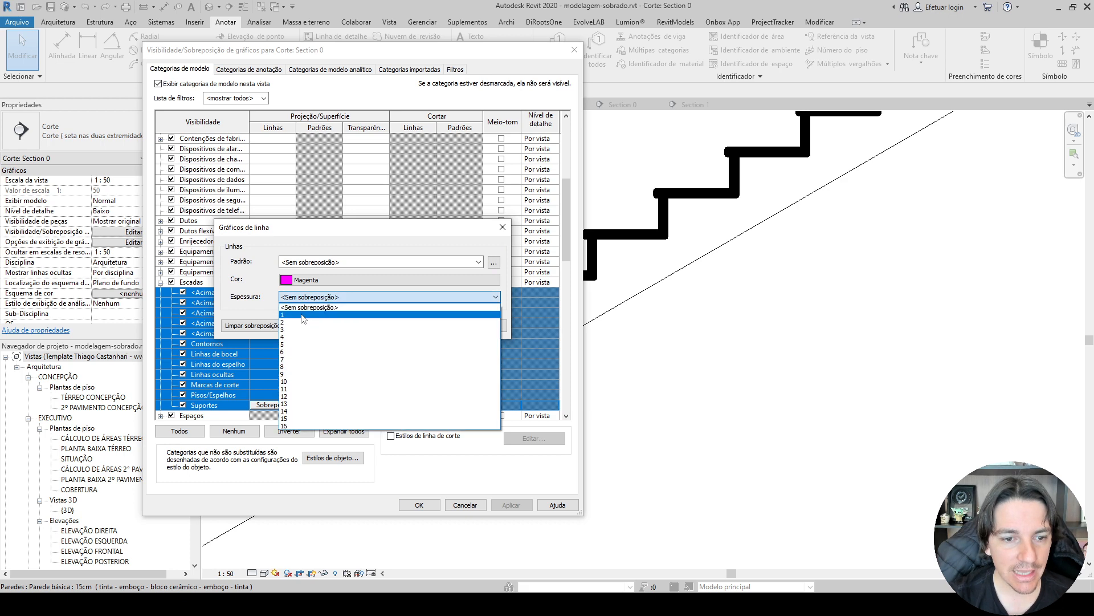
click(328, 314)
click(438, 325)
click(511, 505)
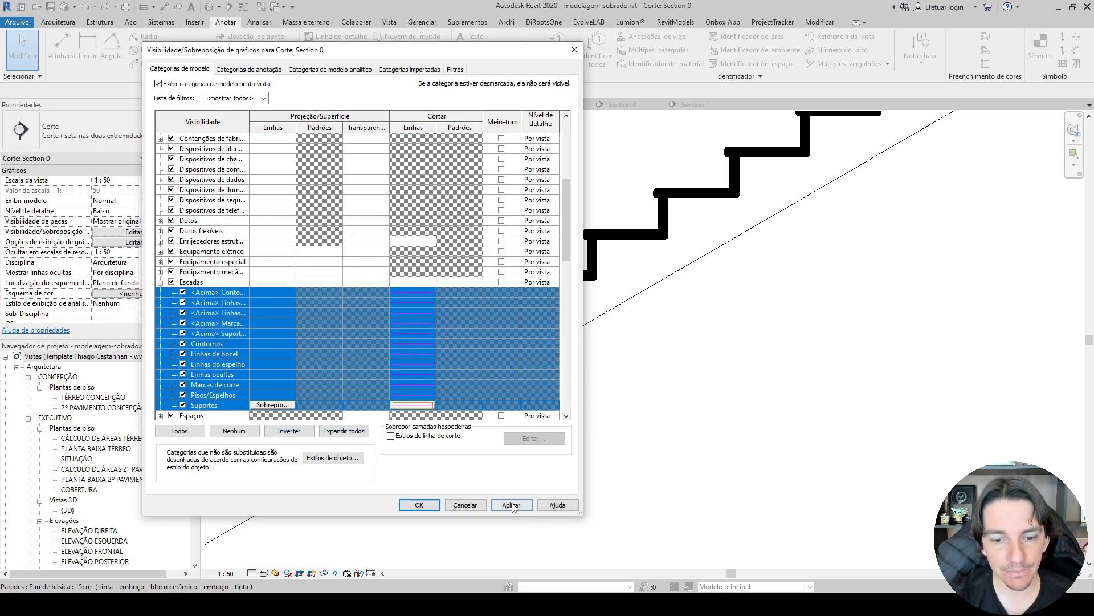
click(440, 505)
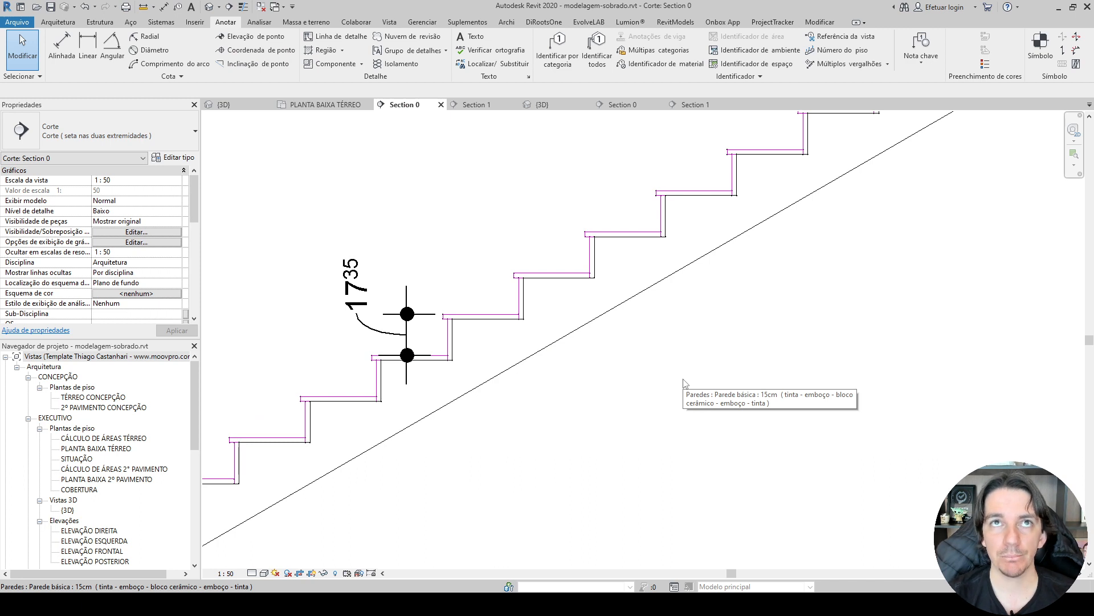
Undo the line graphics overrides applied to the stair in Section 0.
scroll(685, 382, up, 2)
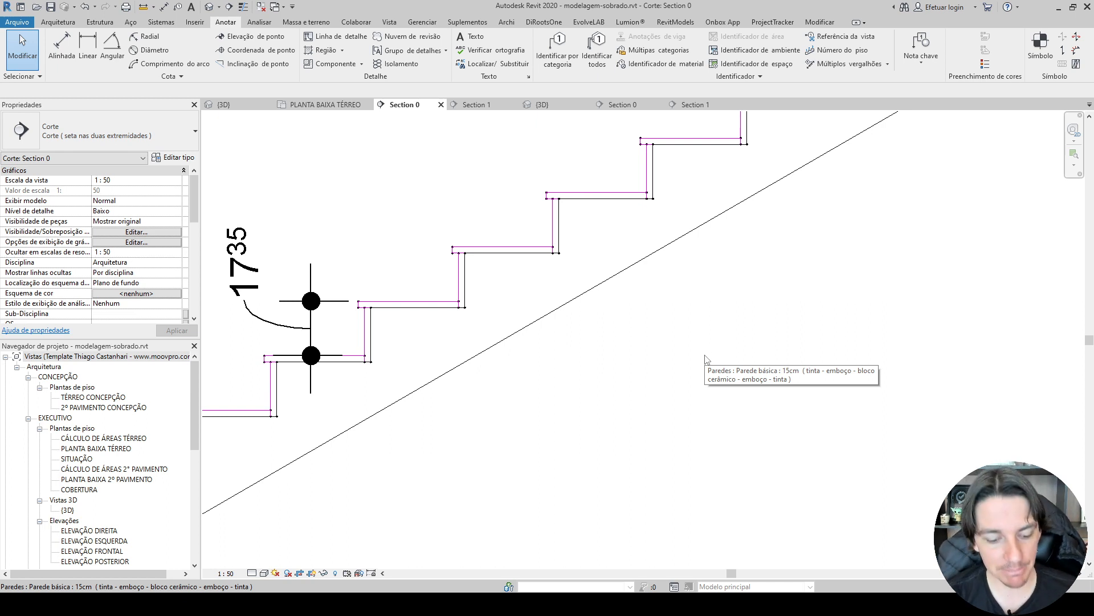
key(ctrl+z)
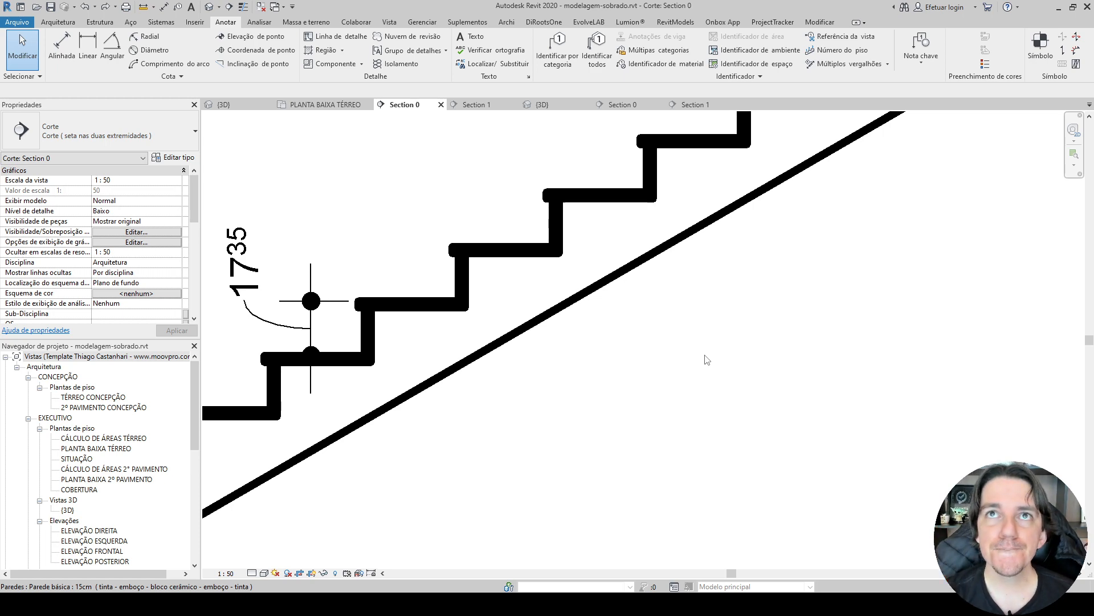
scroll(707, 359, down, 6)
scroll(708, 244, up, 2)
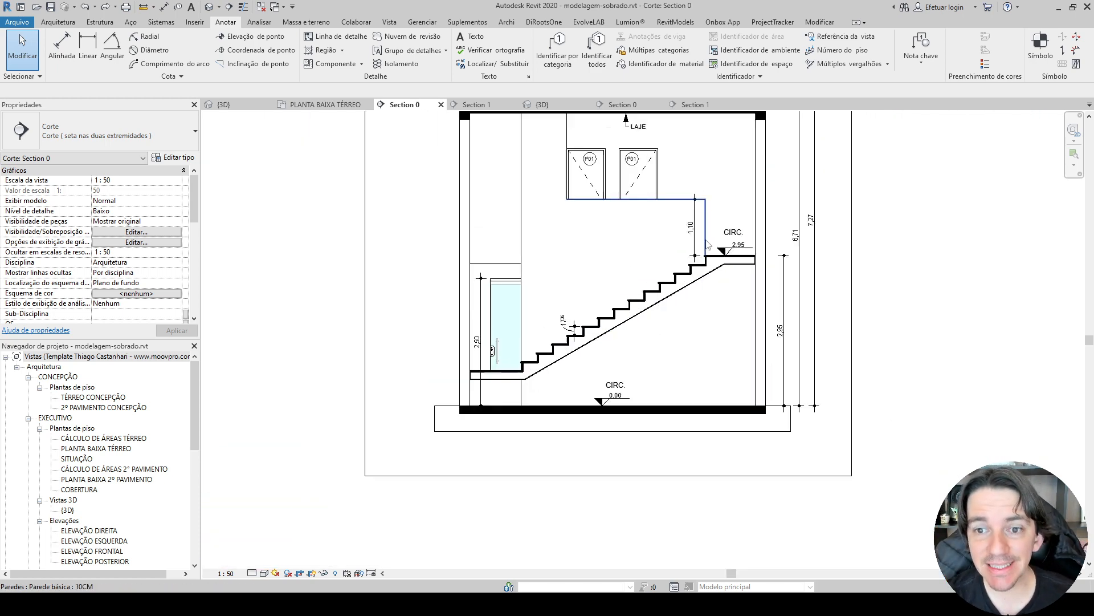
scroll(706, 242, up, 1)
middle_drag(706, 242, 542, 390)
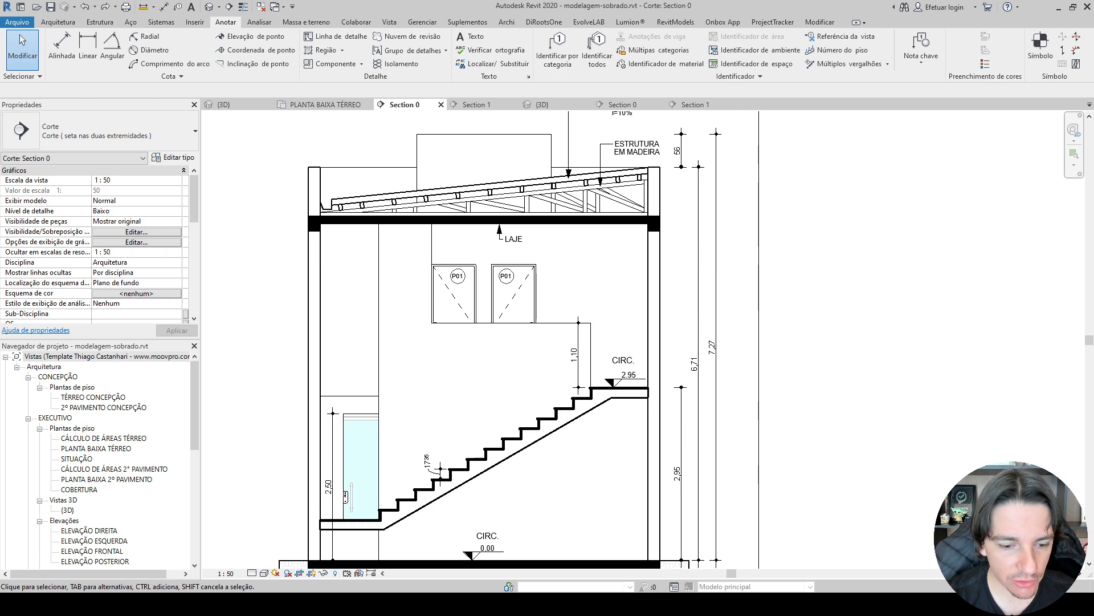
Switch to the Excel checklist to consult the wet-area hatch item under 3-CORTES, and return to Section 0 in Revit.
key(alt+Tab)
click(620, 234)
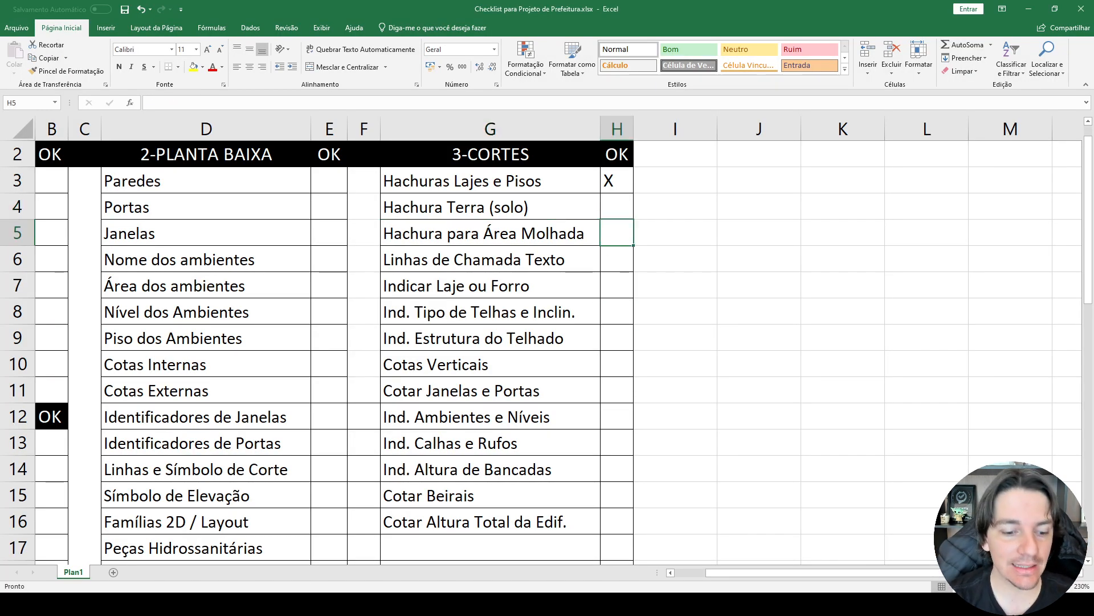
click(277, 603)
middle_drag(522, 487, 531, 399)
scroll(500, 353, up, 2)
scroll(501, 353, down, 1)
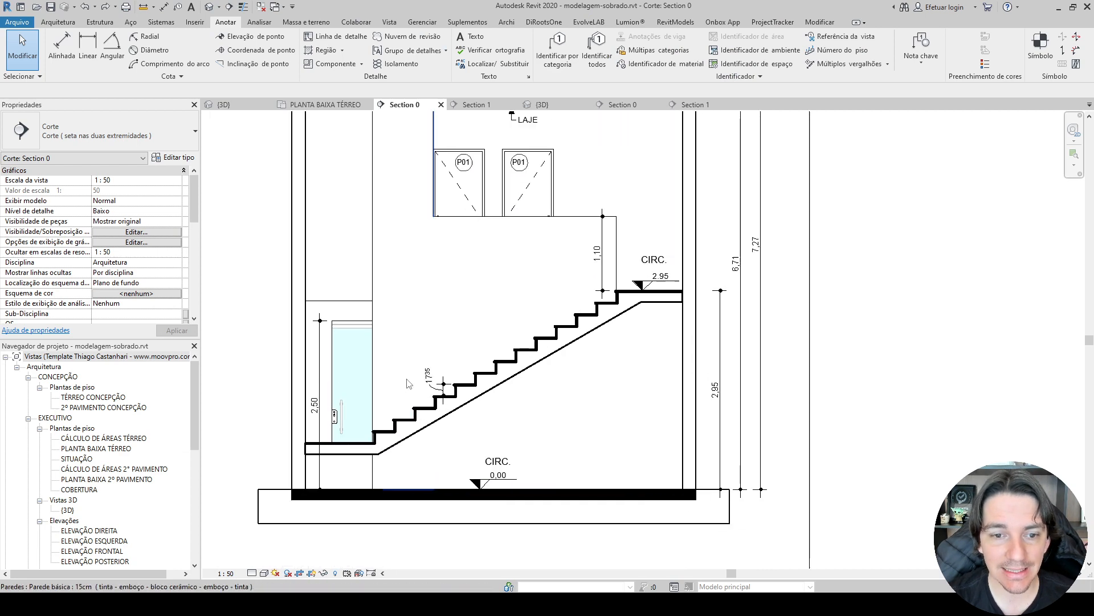
Open Section 1 and examine the wall behind the toilet in the ground-floor bathroom.
click(478, 105)
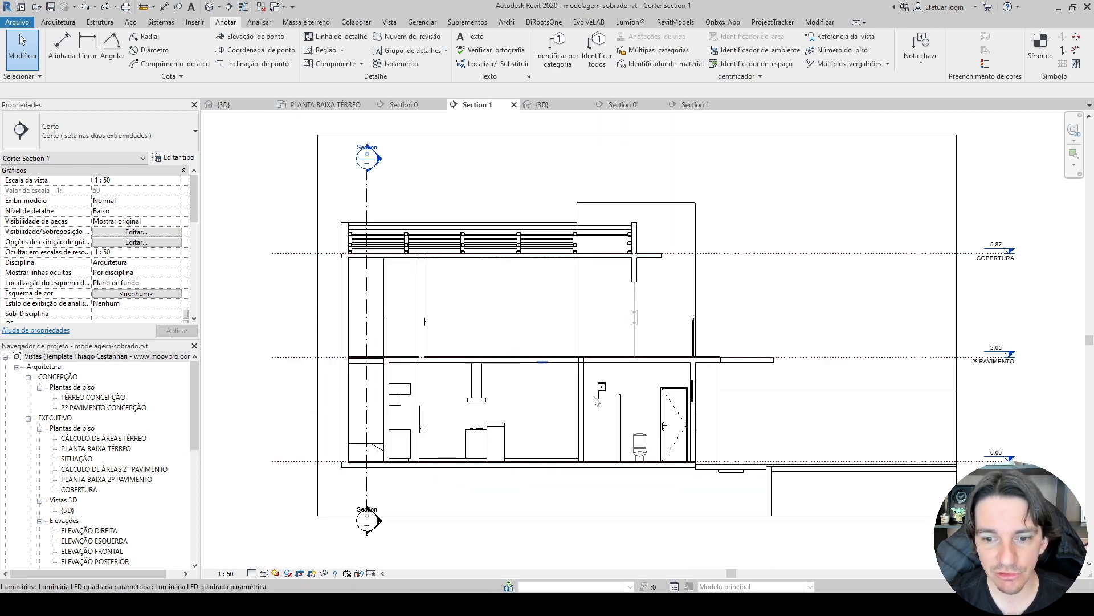
scroll(612, 404, up, 4)
scroll(629, 343, up, 3)
click(629, 342)
middle_drag(625, 362, 570, 294)
key(Escape)
click(601, 254)
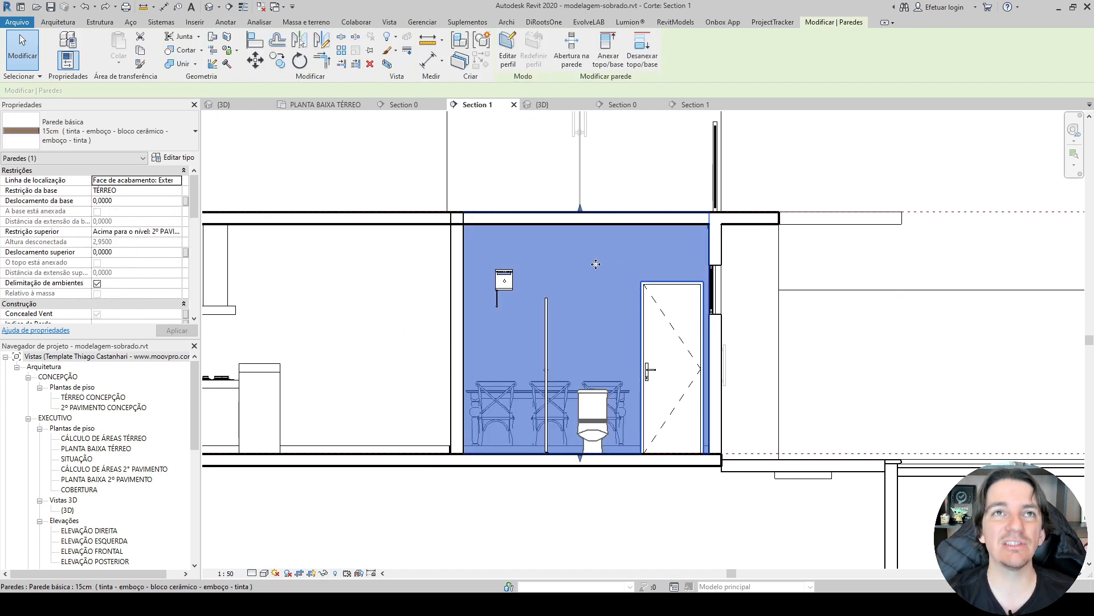
key(Escape)
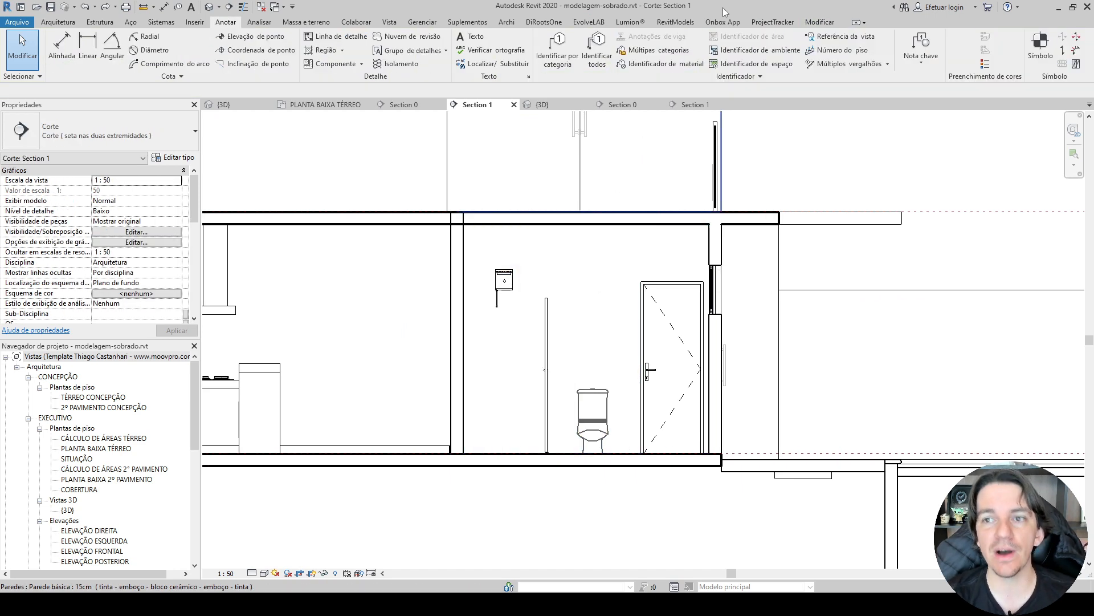
Split the face of the bathroom's back wall with a horizontal line about 3.15 m long along the underside of the slab.
click(820, 23)
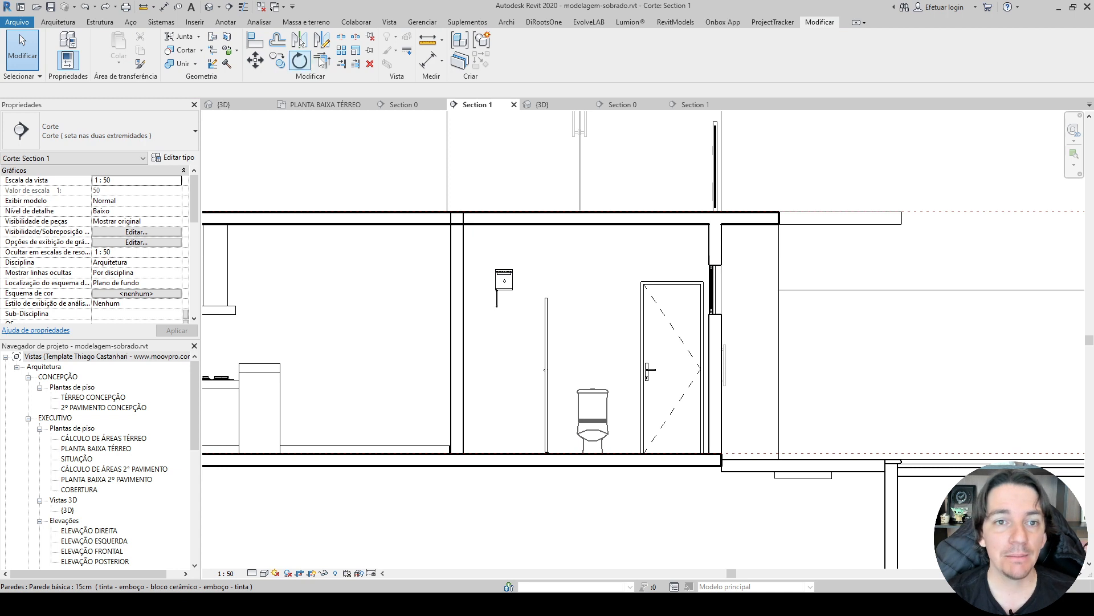
click(226, 38)
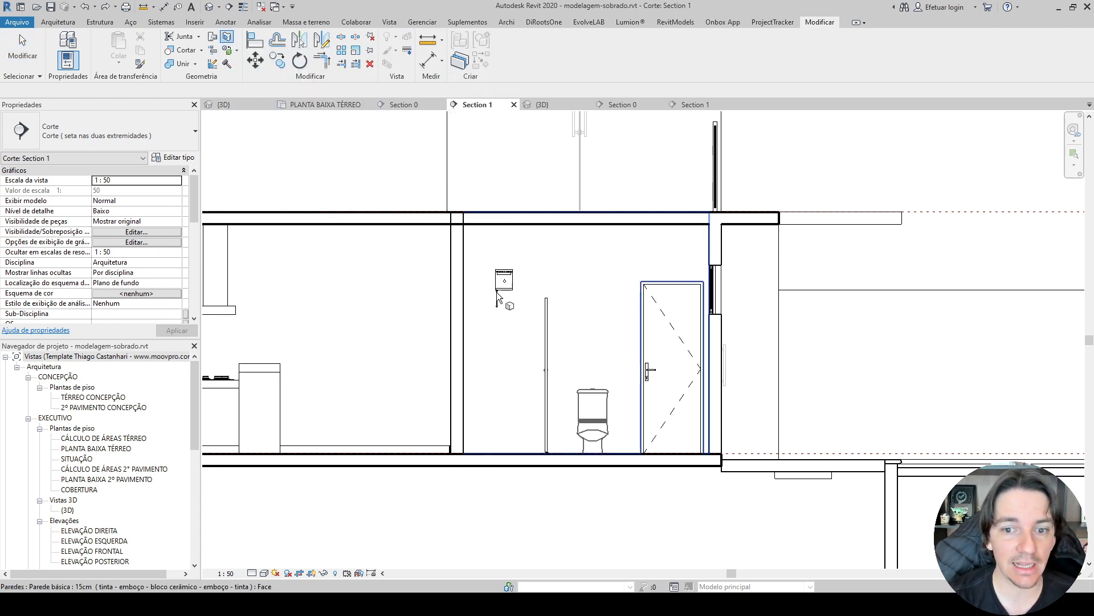
click(533, 262)
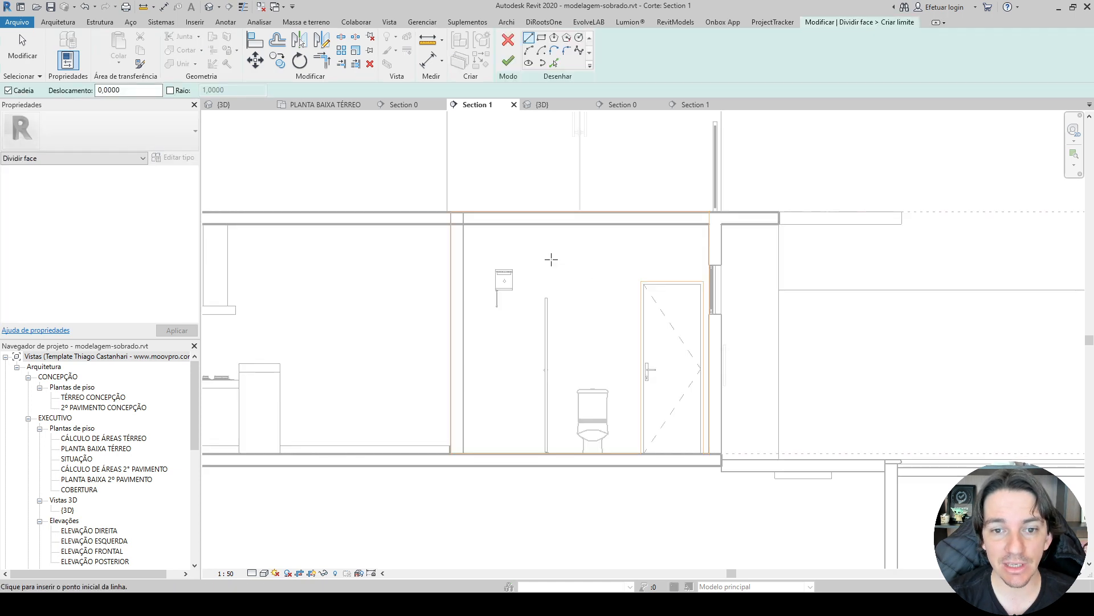
scroll(445, 239, up, 3)
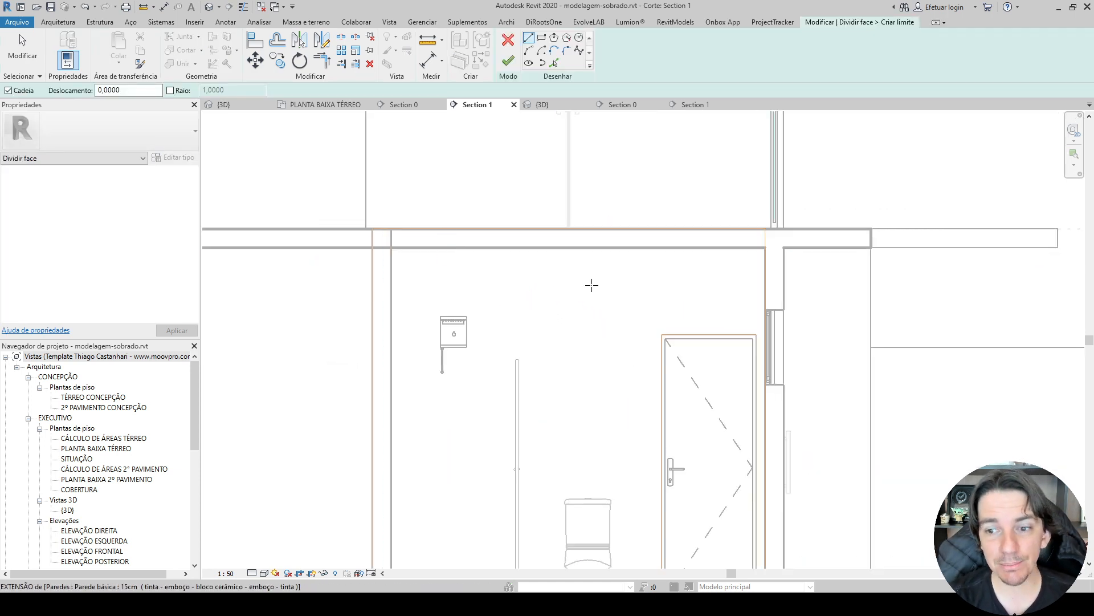
scroll(608, 301, down, 2)
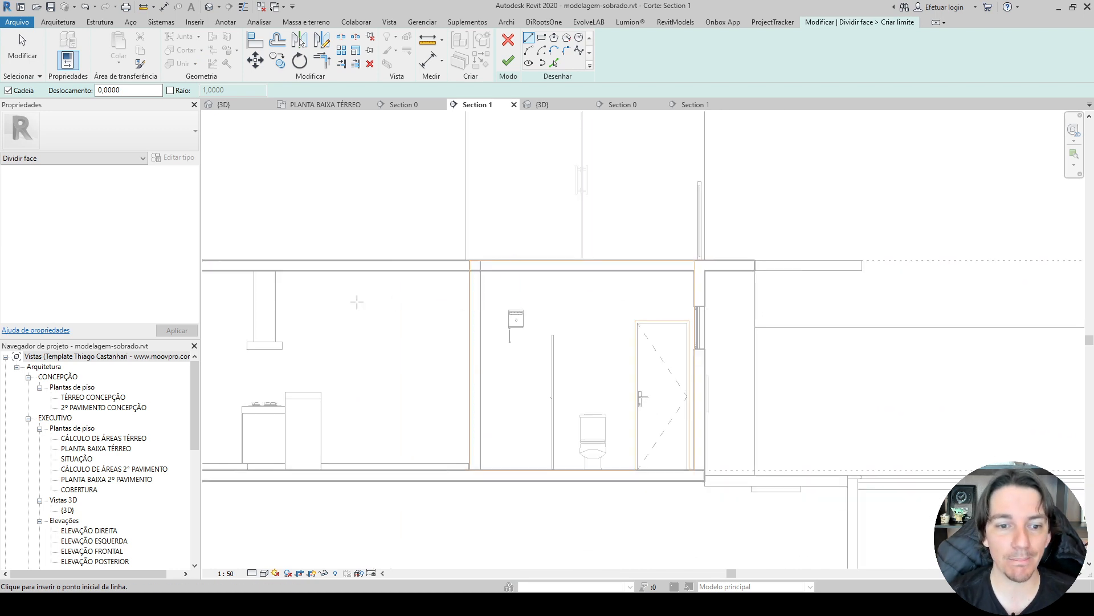
scroll(504, 299, up, 3)
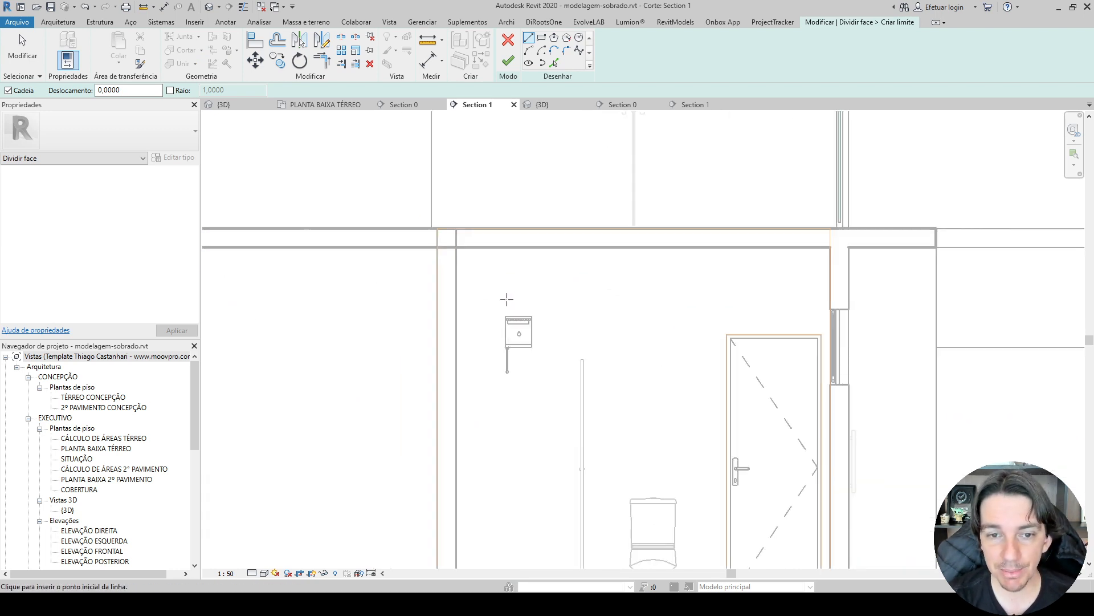
scroll(445, 235, up, 2)
click(439, 247)
scroll(541, 308, down, 2)
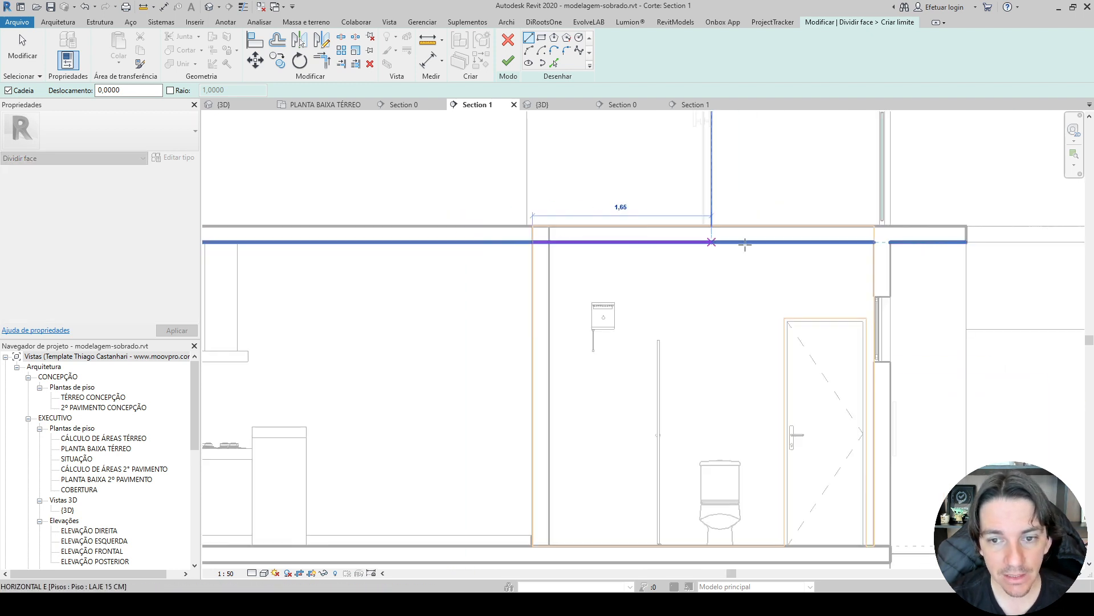
scroll(583, 222, up, 2)
click(569, 245)
scroll(569, 244, down, 3)
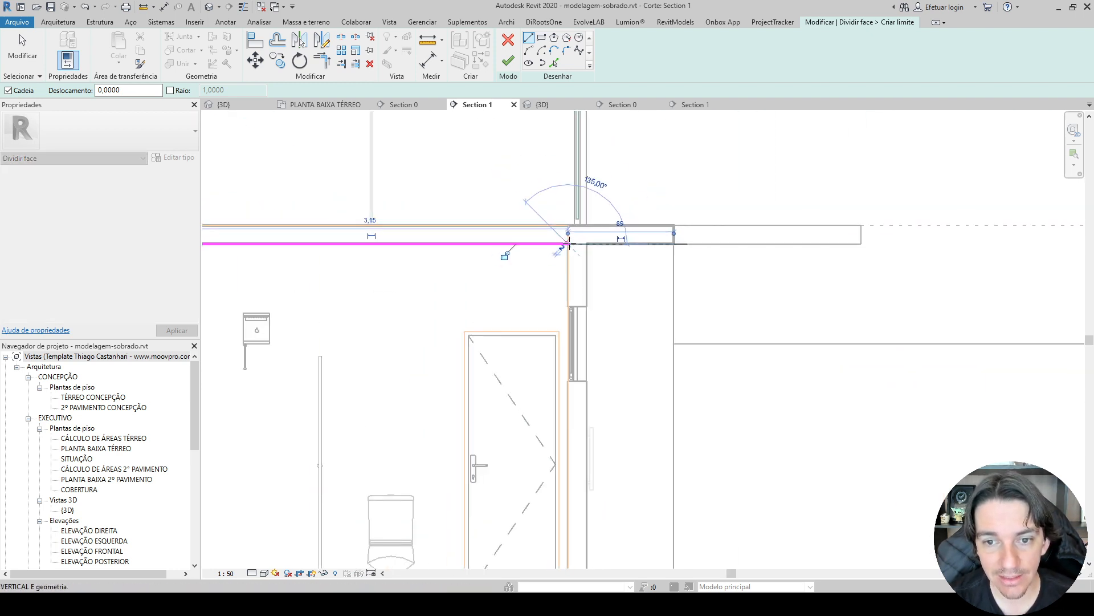
key(Escape)
key(Escape)
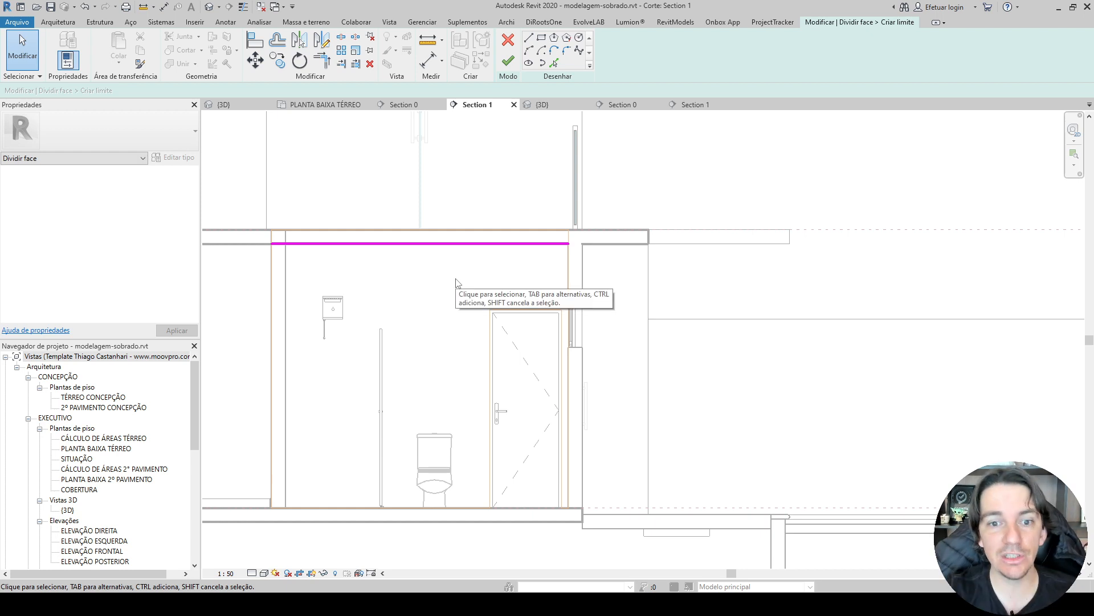
click(508, 60)
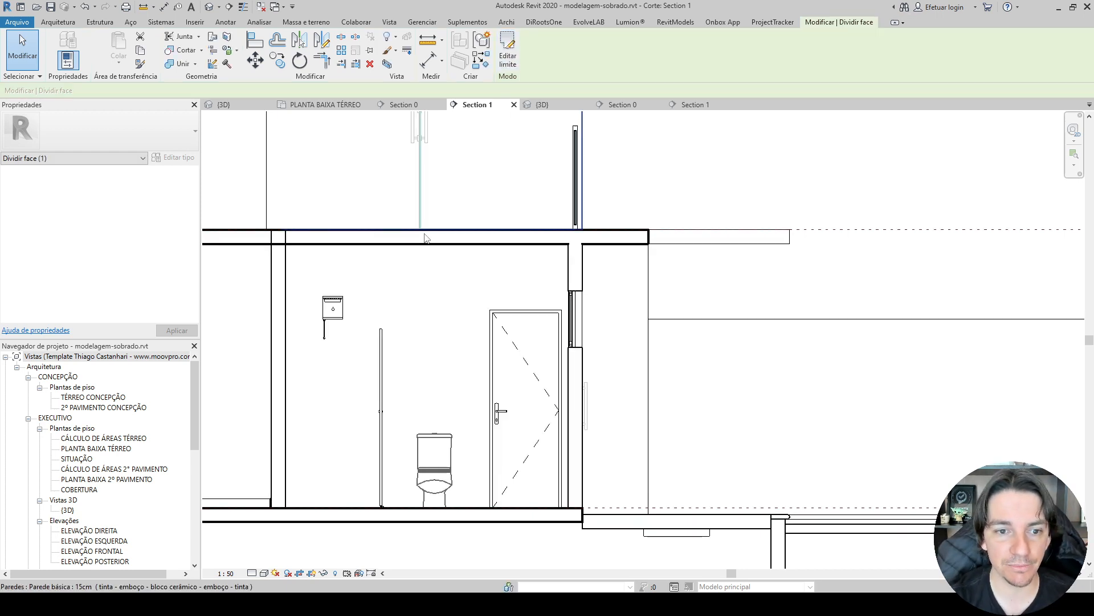
key(Escape)
middle_drag(434, 297, 560, 263)
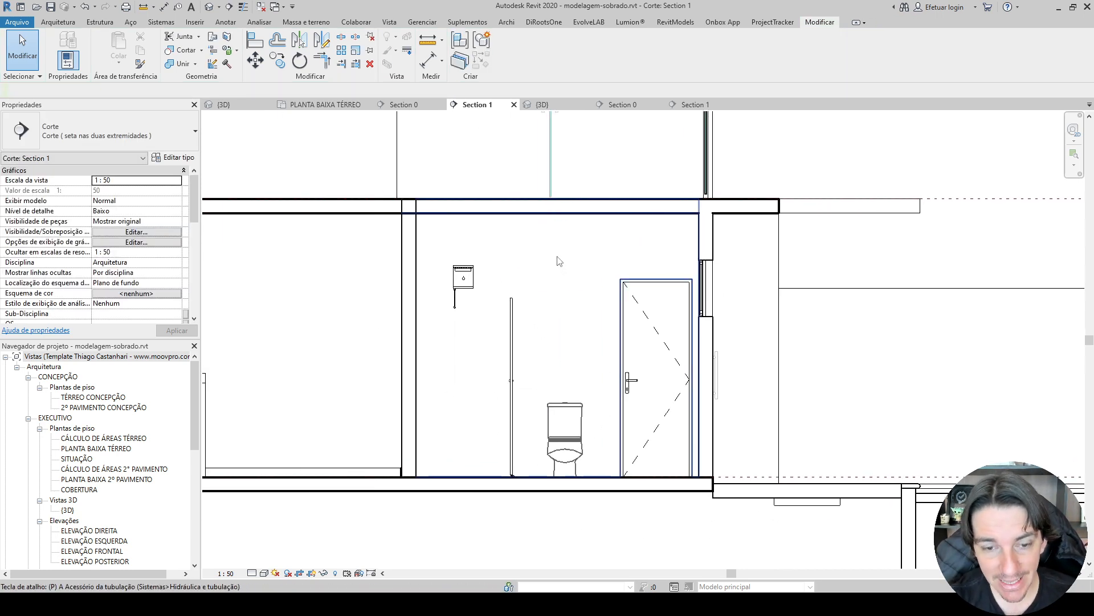
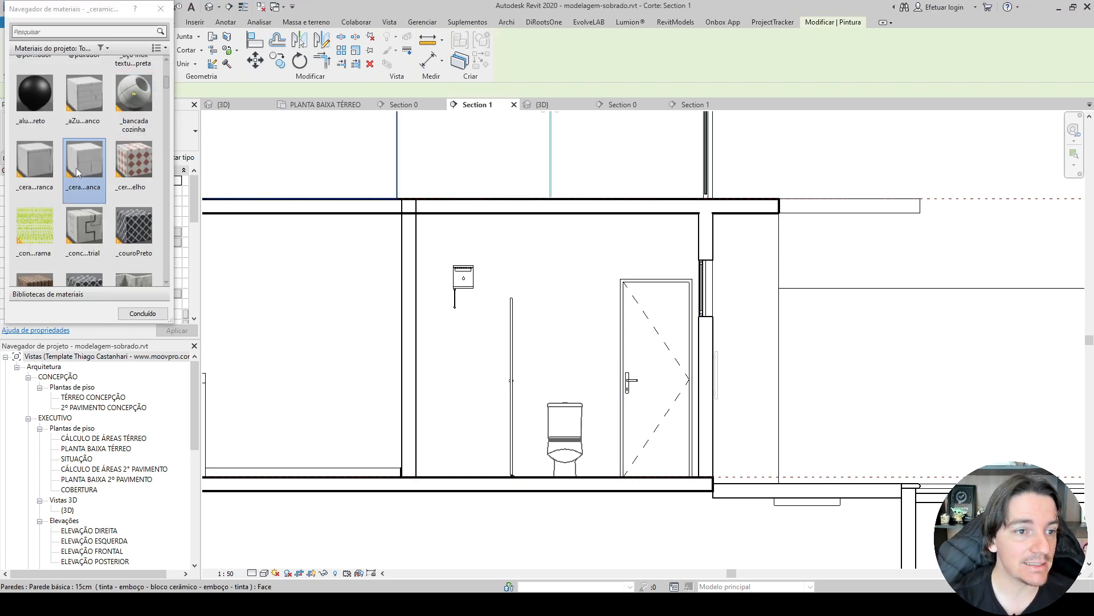
Find the ceramic materials by searching for CERAMICA and paint the bathroom's back wall face with the white ceramic tile.
scroll(76, 167, up, 2)
click(86, 32)
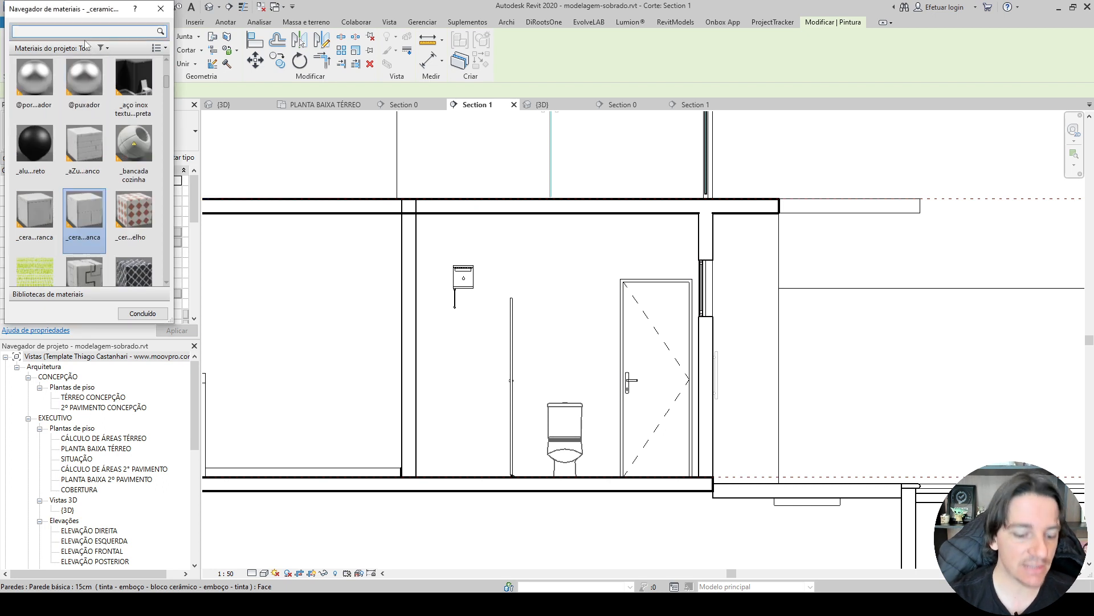
text(CERAMICA)
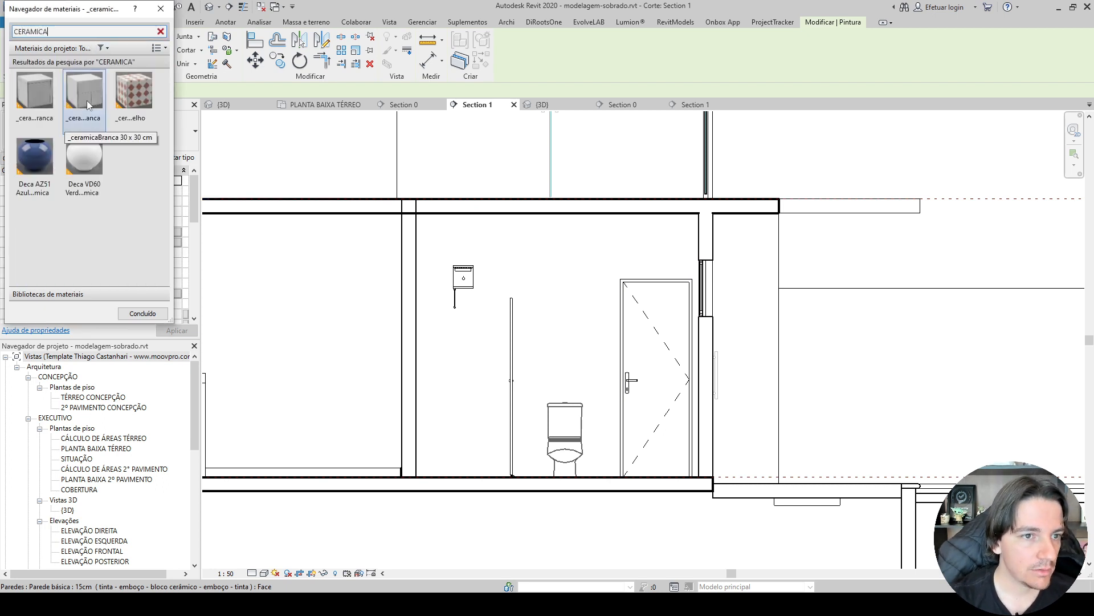
click(84, 94)
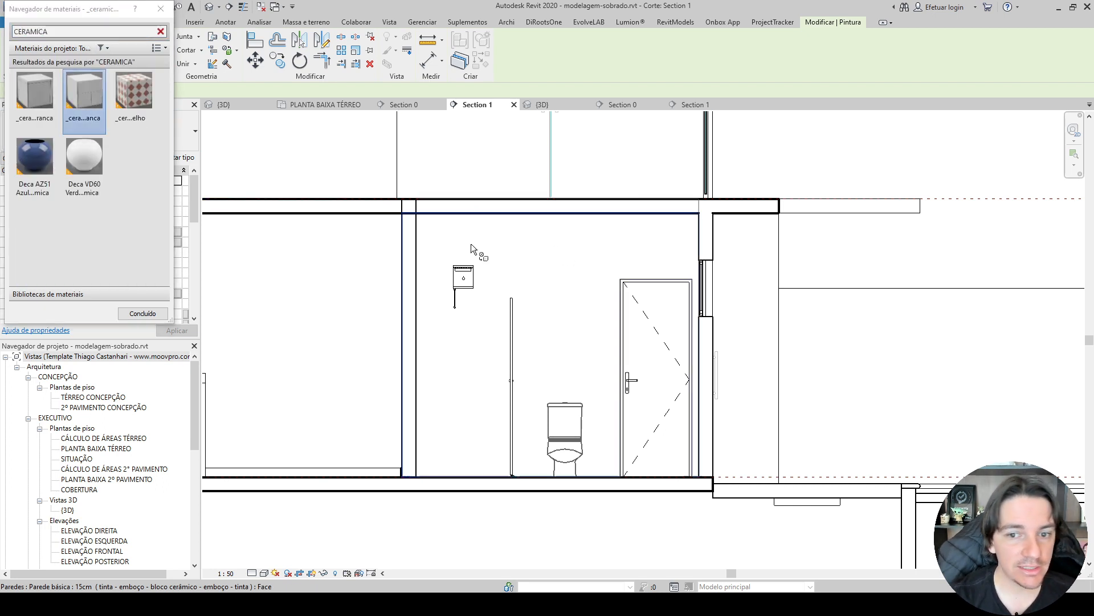
click(580, 251)
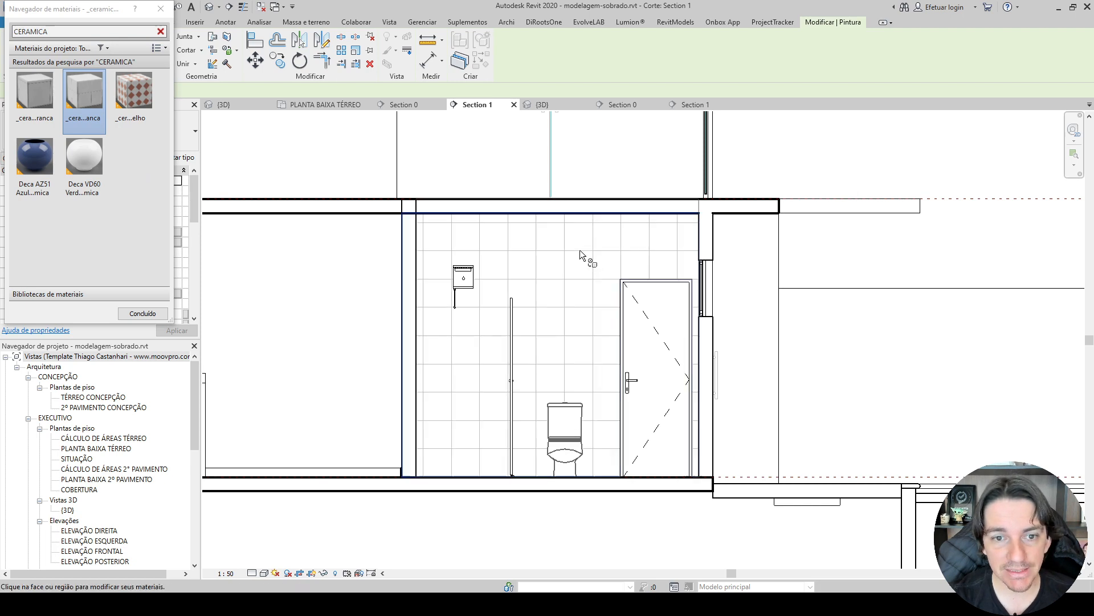
click(161, 10)
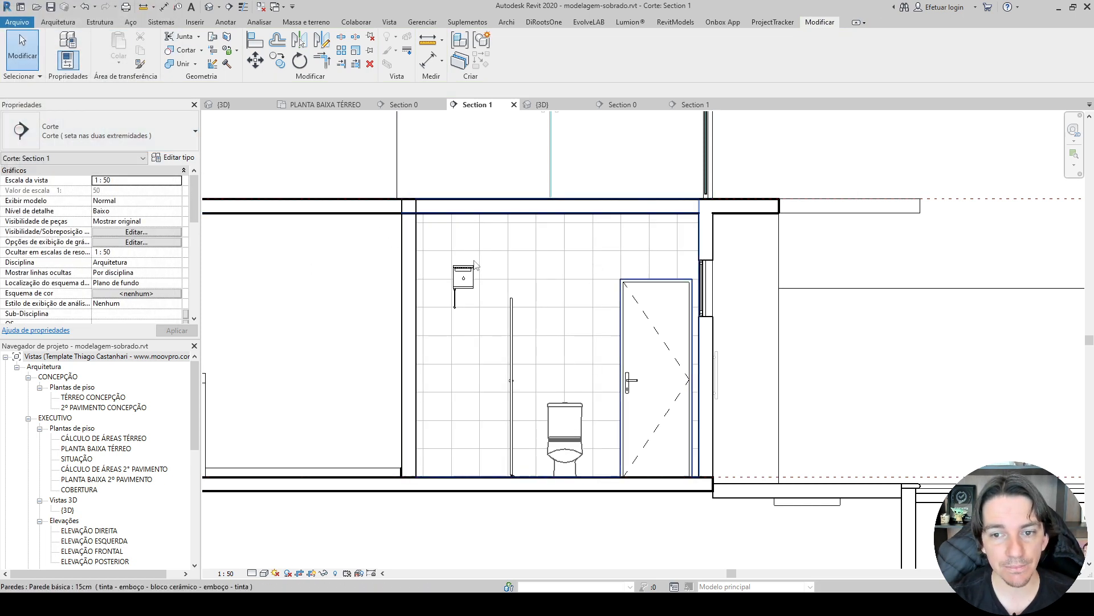
Align a vertical tile joint of the bathroom wall hatch with the inner face of the wall on the shower side.
scroll(509, 266, up, 3)
key(a)
key(l)
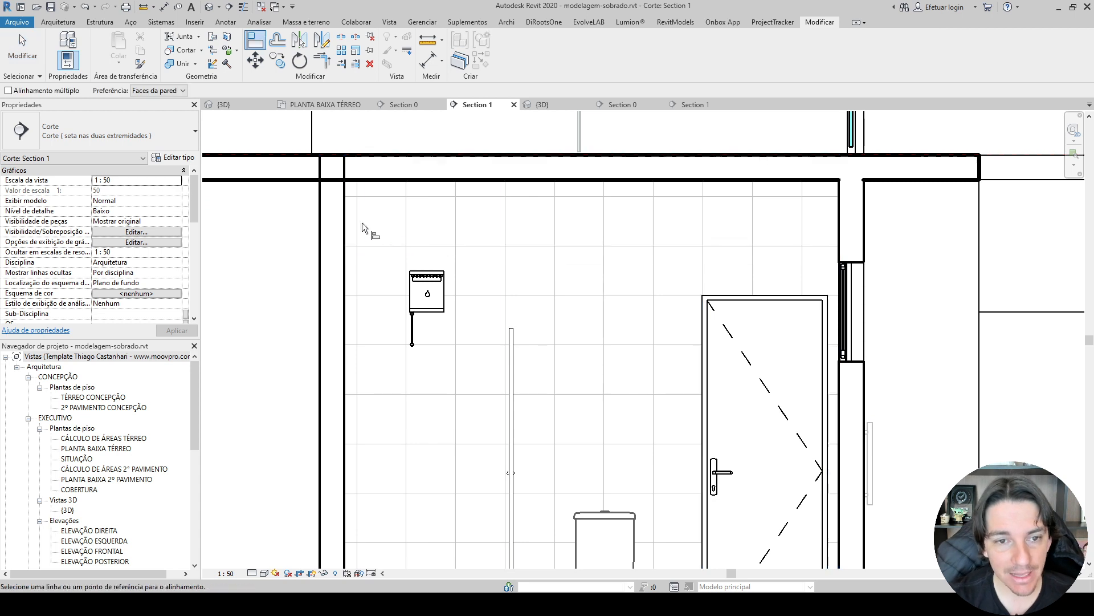
scroll(362, 223, up, 2)
click(339, 207)
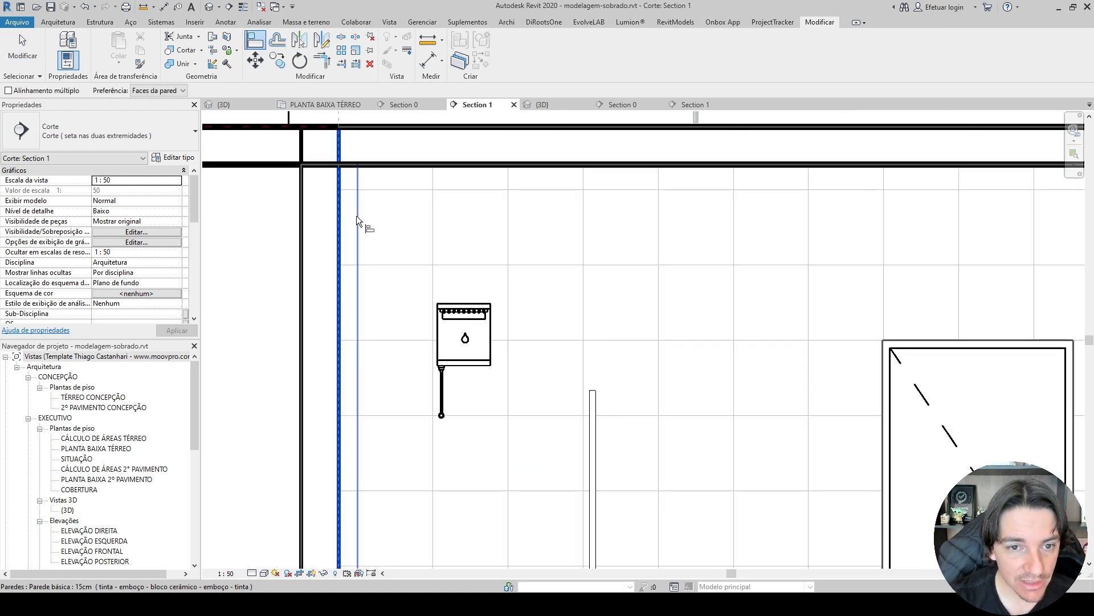
click(355, 216)
Align the tile hatch's horizontal joint with the bathroom floor surface and recheck its vertical joint against the shower-side wall.
scroll(349, 212, down, 3)
middle_drag(559, 410, 588, 183)
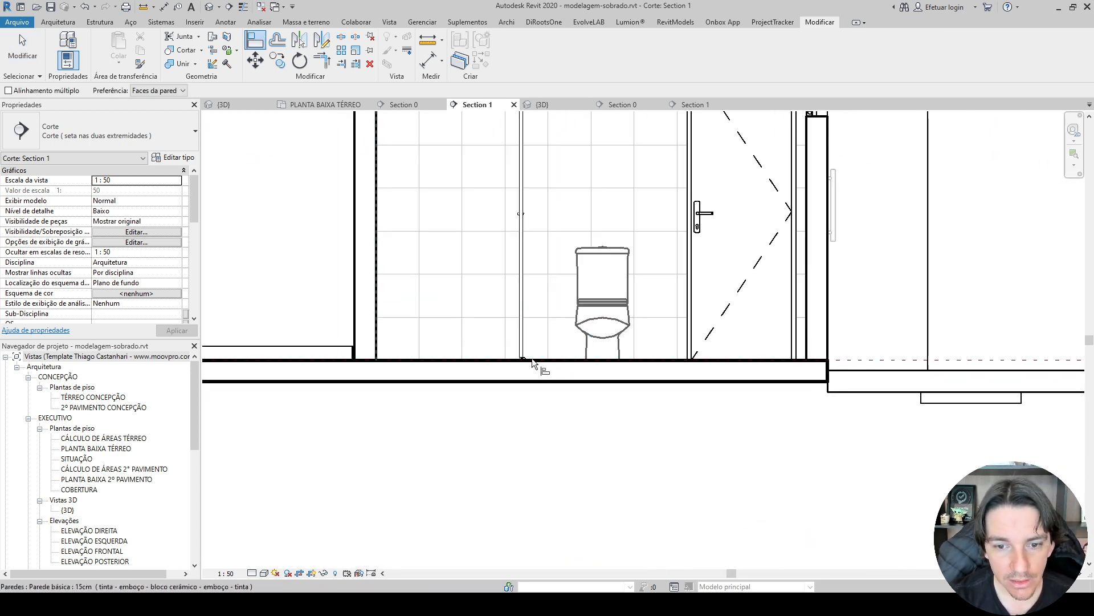
scroll(447, 361, up, 4)
click(447, 352)
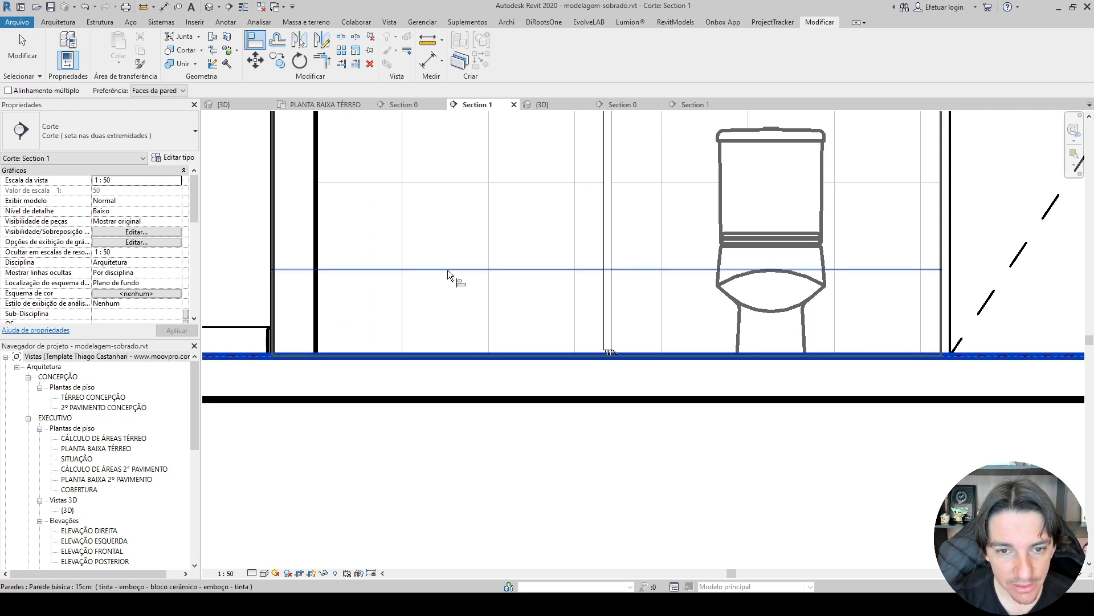
key(Escape)
click(316, 280)
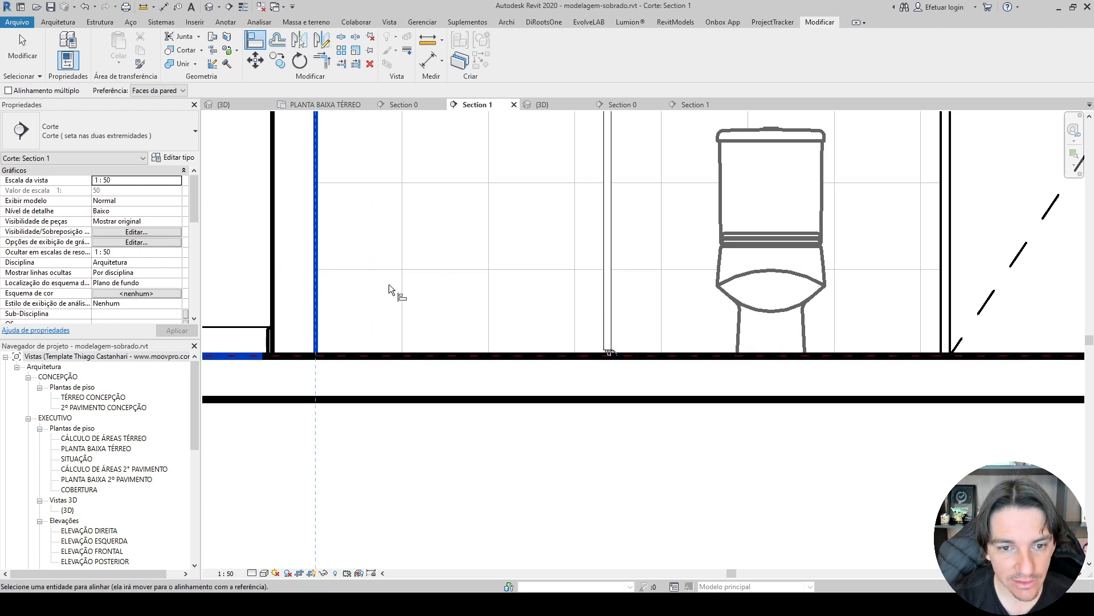
click(404, 283)
key(Escape)
key(Escape)
scroll(425, 184, down, 4)
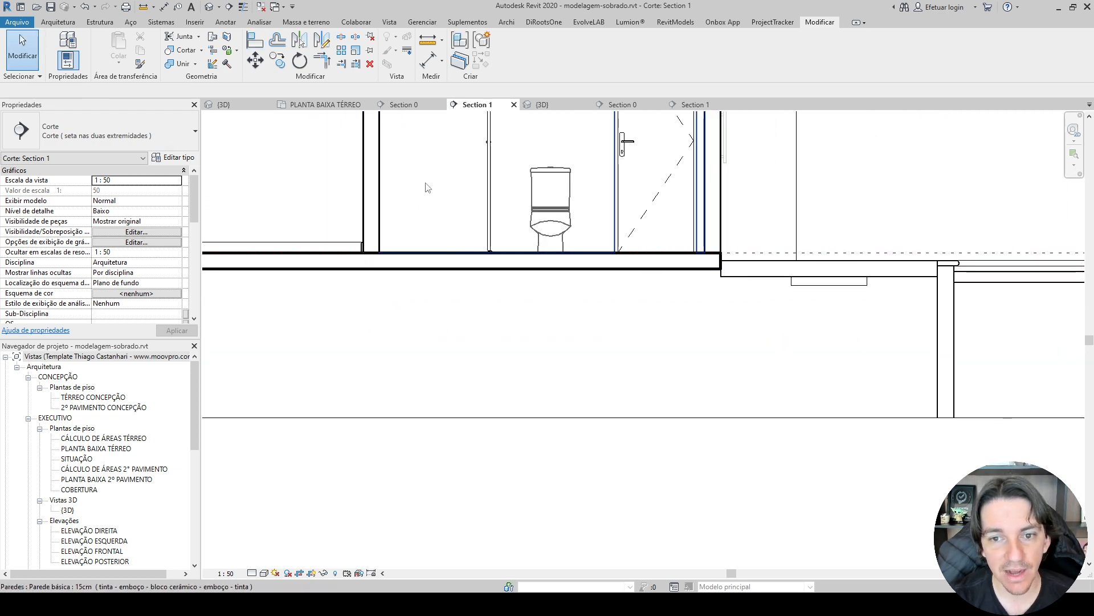
Place a Nível Falso em Corte symbol on the bathroom floor beside the shower glass in Section 1.
scroll(542, 221, up, 2)
scroll(884, 304, down, 2)
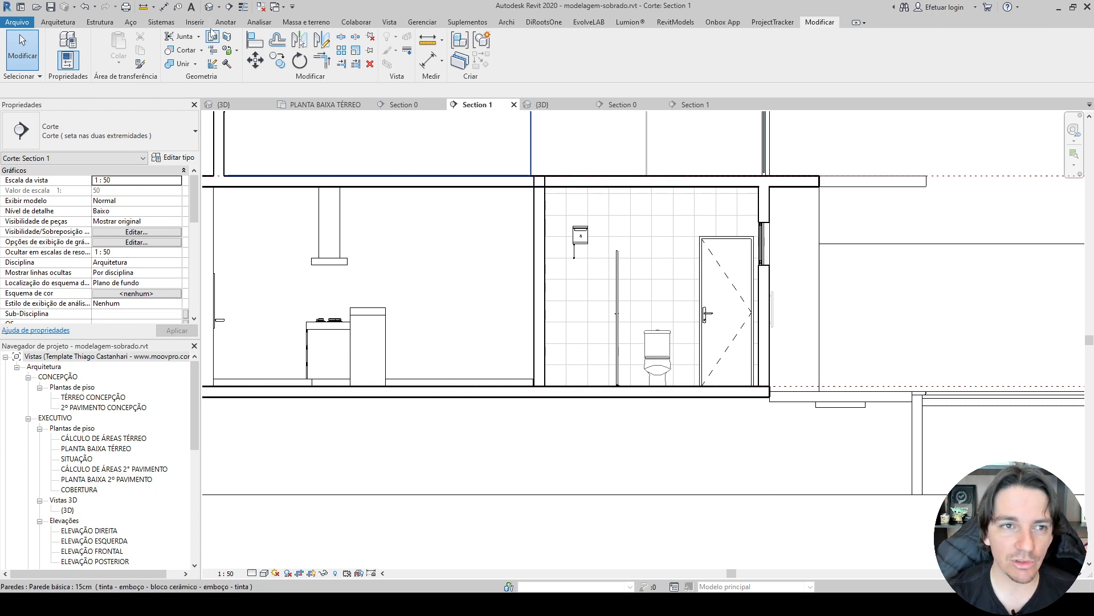
click(227, 22)
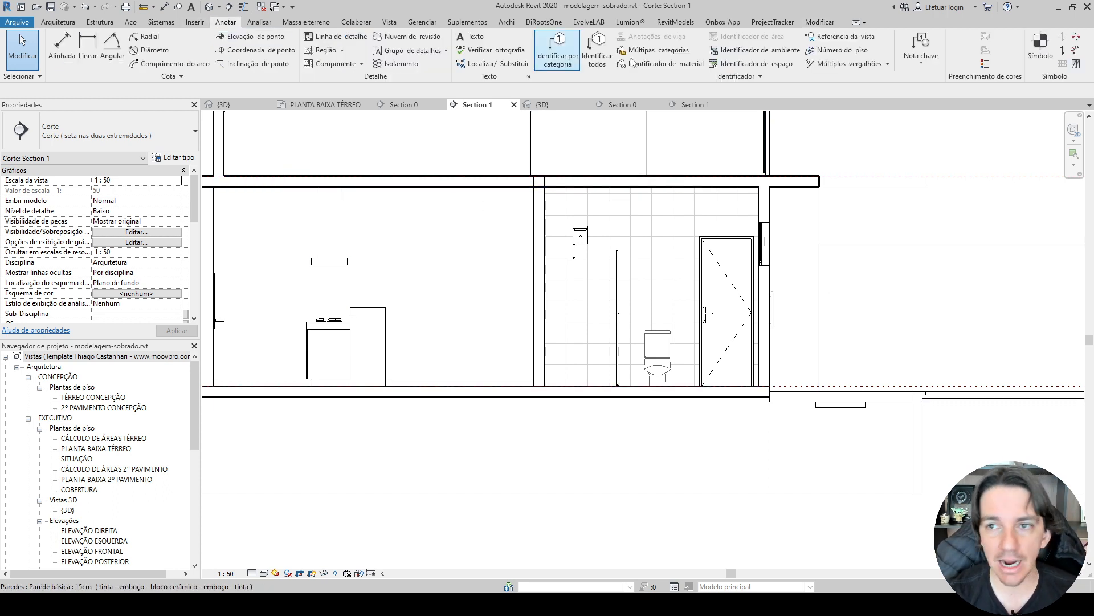
click(1027, 59)
scroll(570, 387, up, 5)
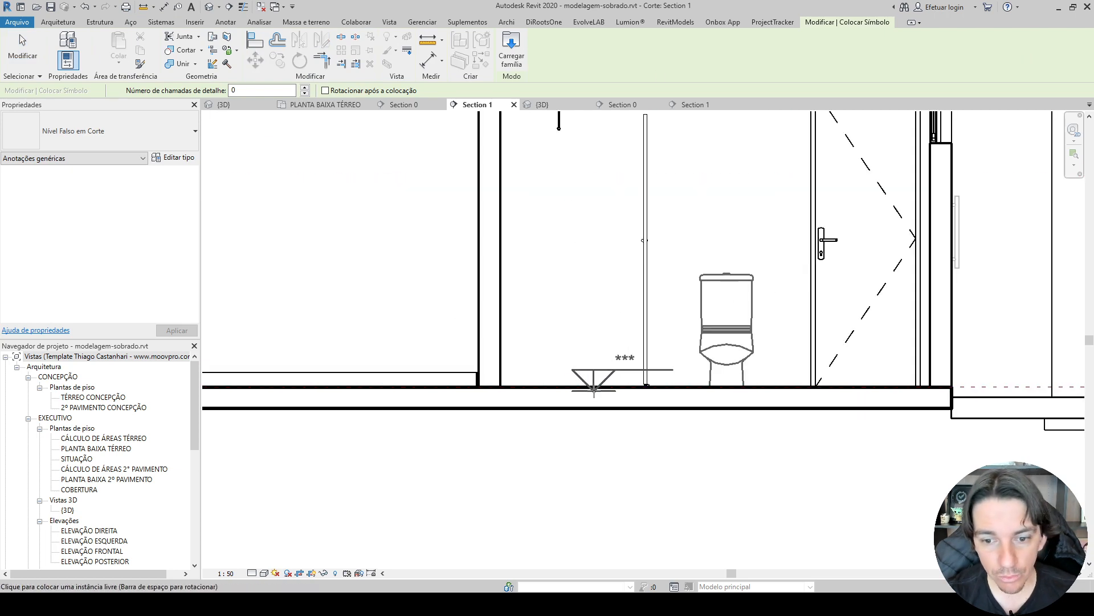
click(551, 385)
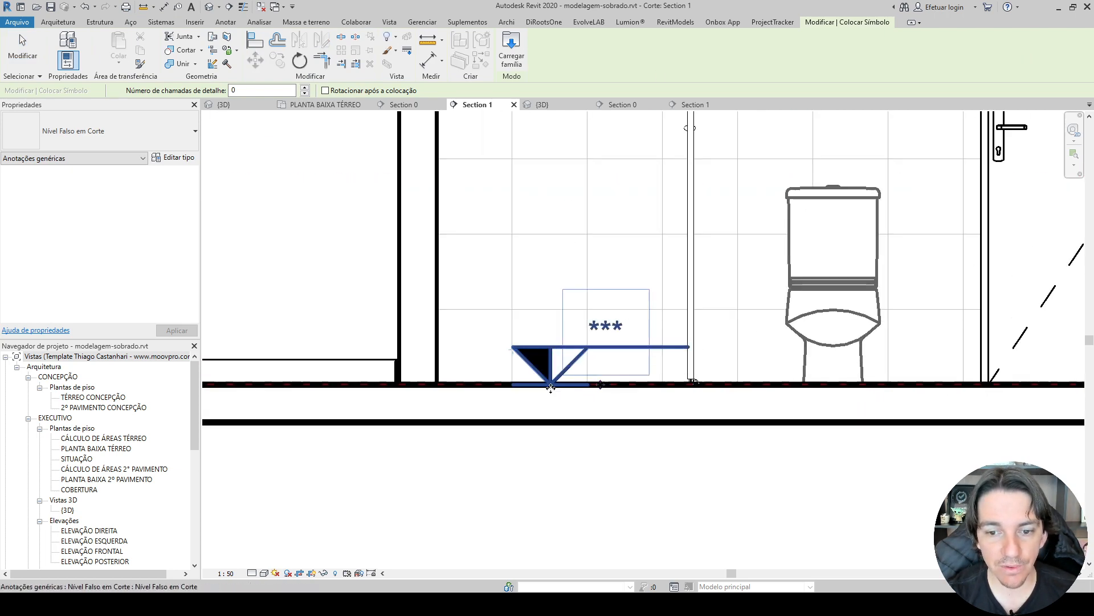
key(Escape)
Set the bathroom floor level symbol's NÍVEL FALSO value to -0,02.
click(553, 384)
click(605, 329)
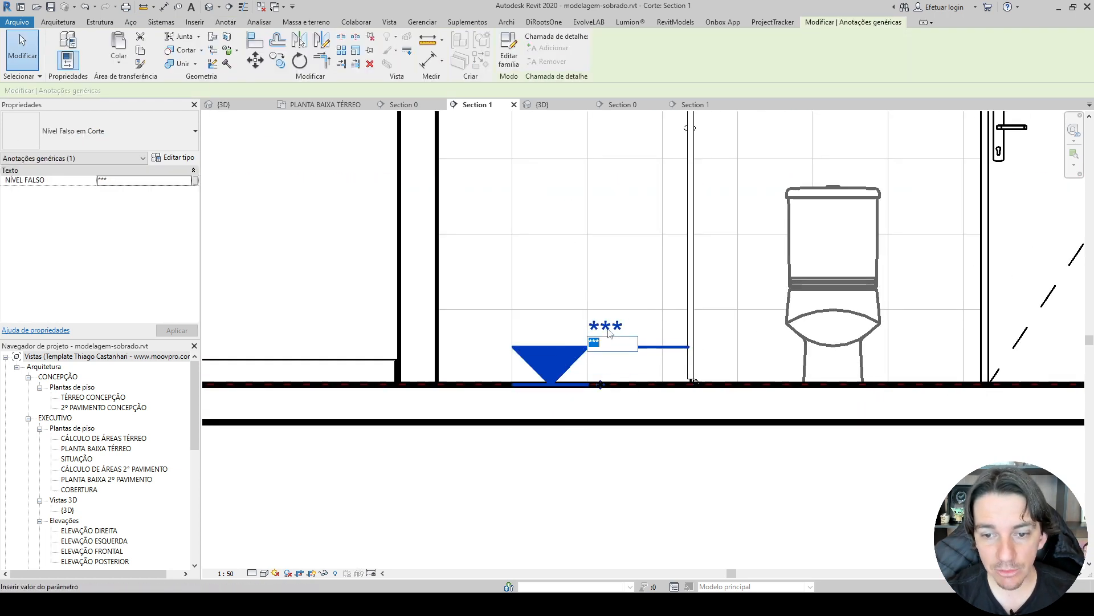
key(Return)
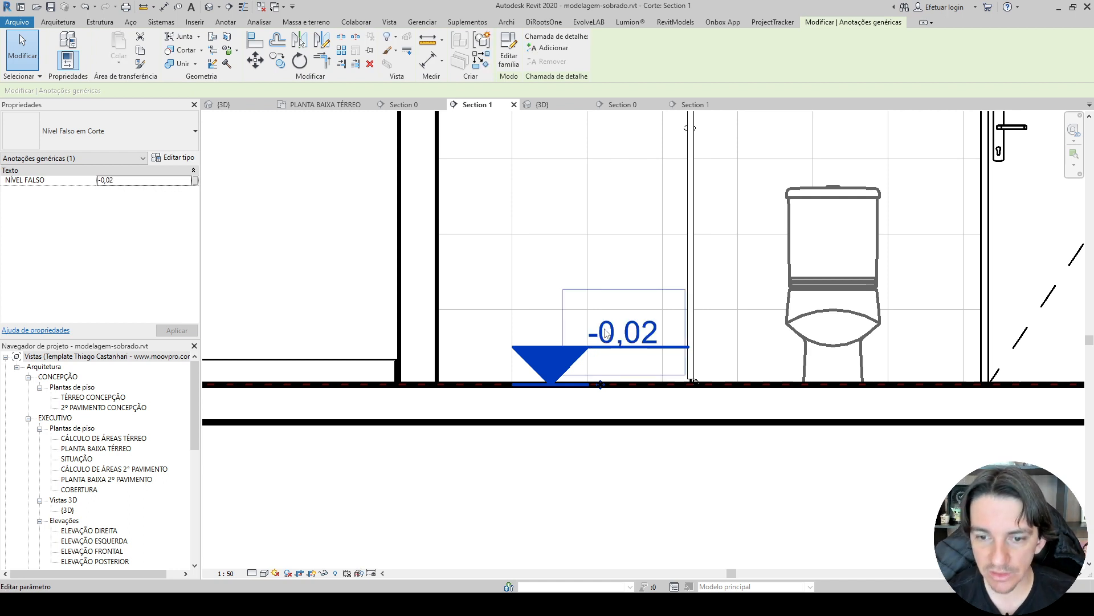
key(Escape)
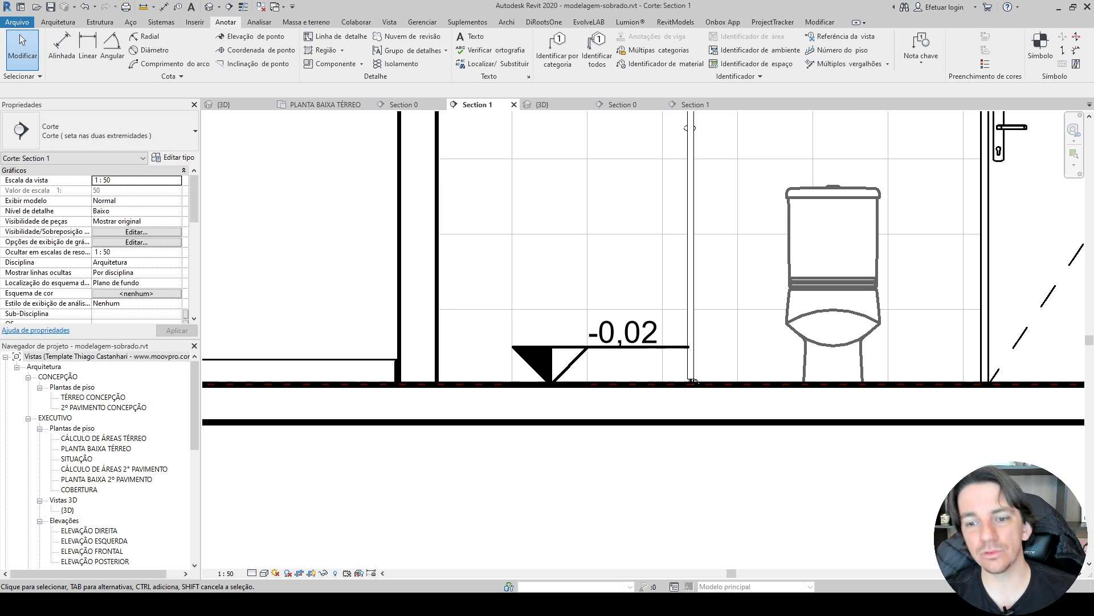
click(240, 36)
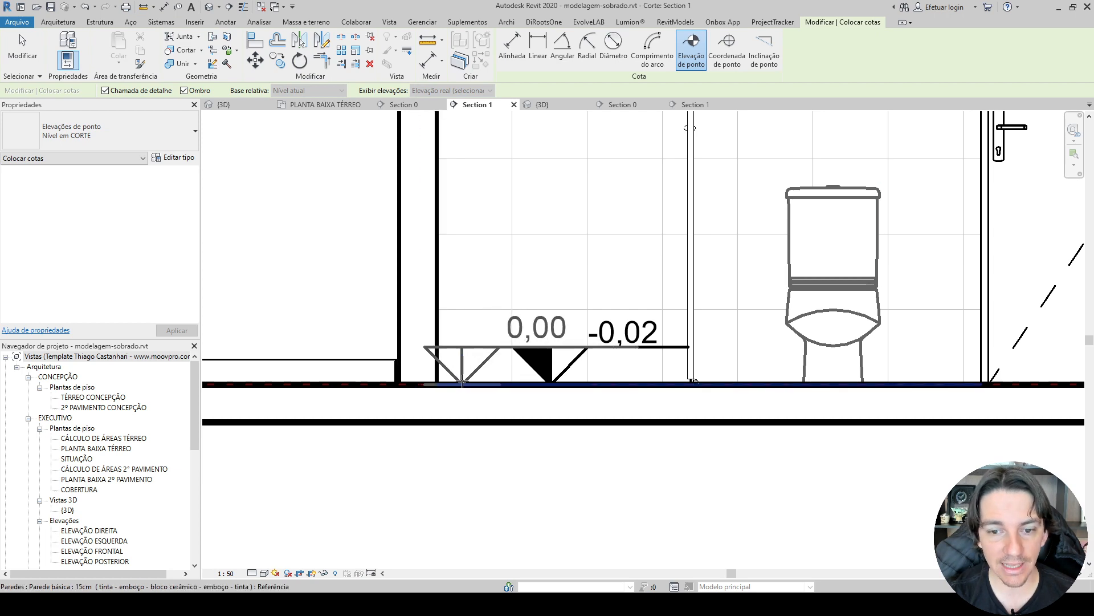
key(Escape)
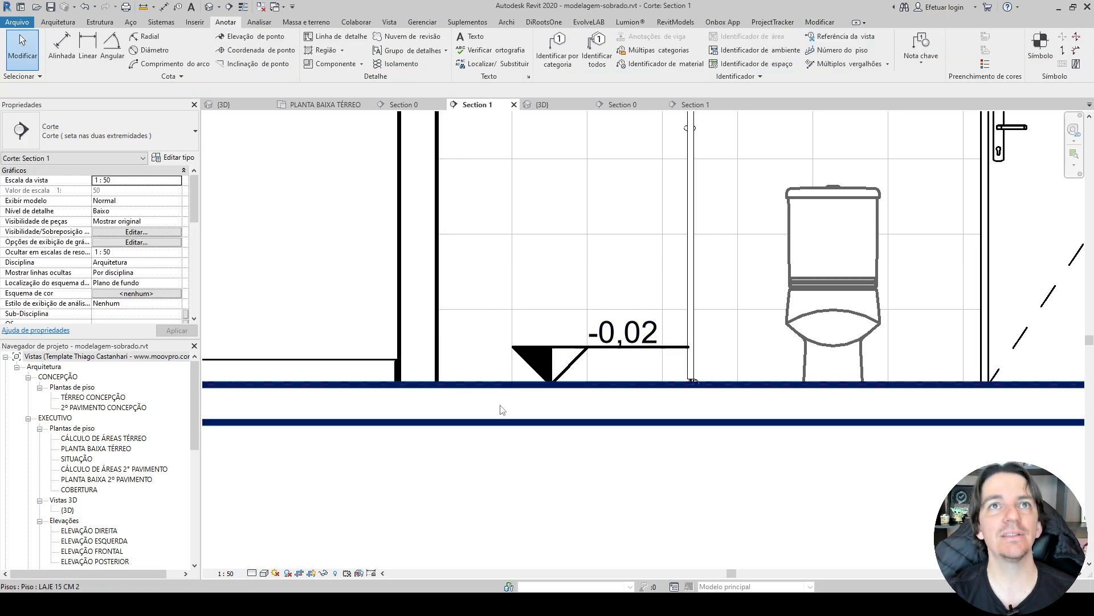
scroll(517, 452, down, 4)
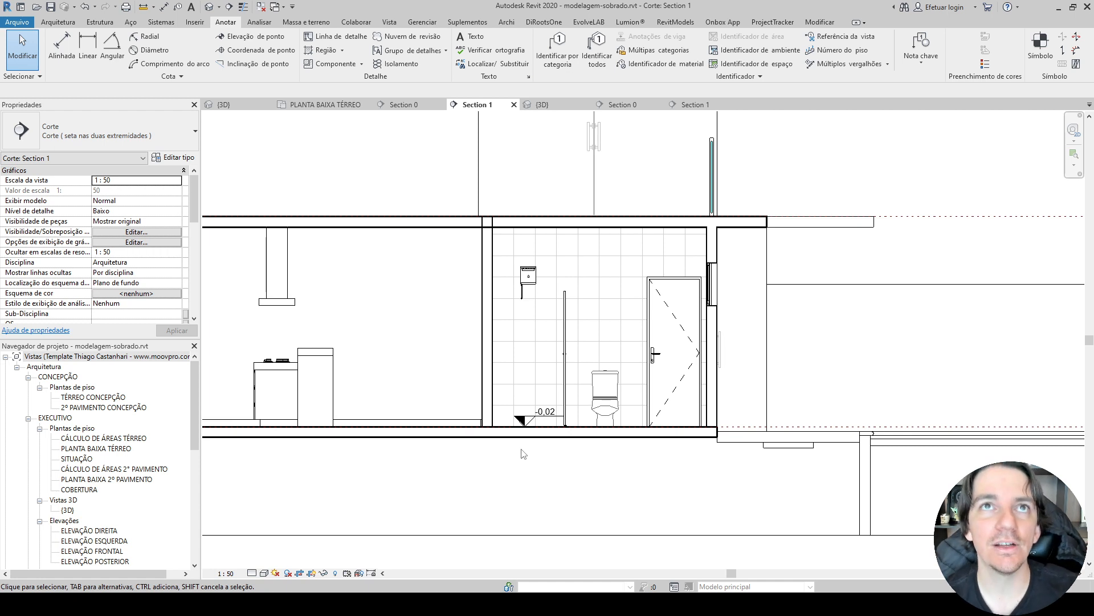
scroll(524, 455, up, 2)
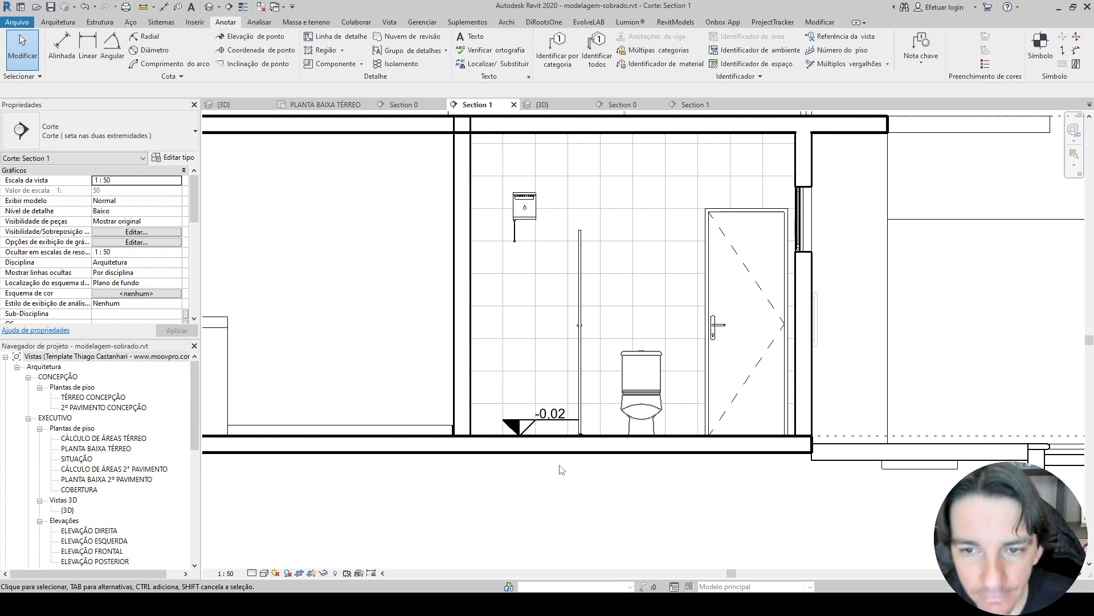
scroll(562, 469, down, 4)
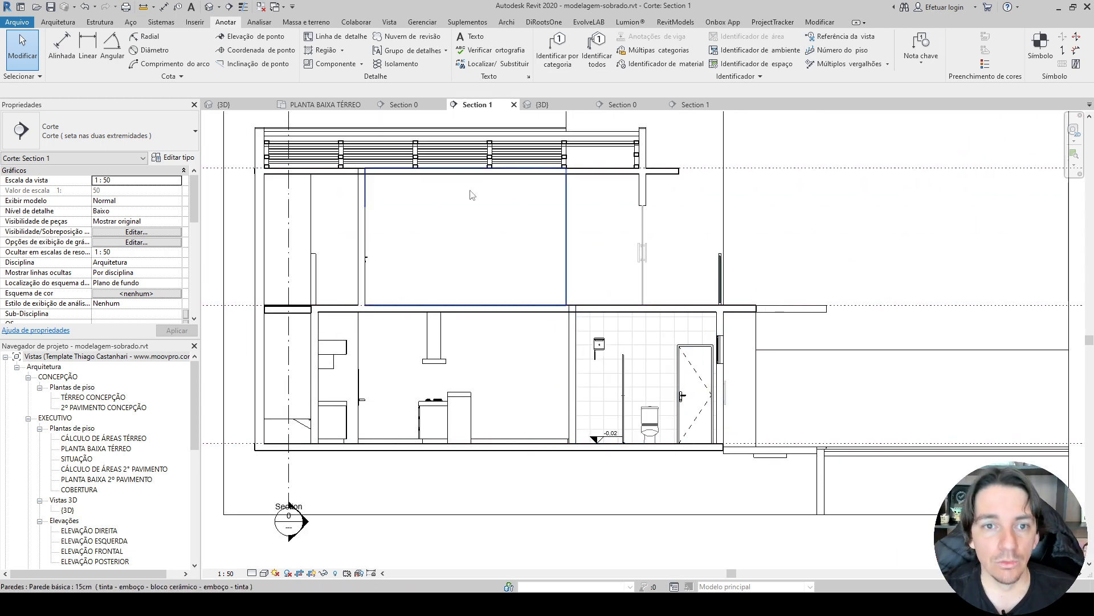
Open Section 0 and temporarily hide all instances of the roof truss model group.
click(405, 104)
scroll(416, 315, down, 2)
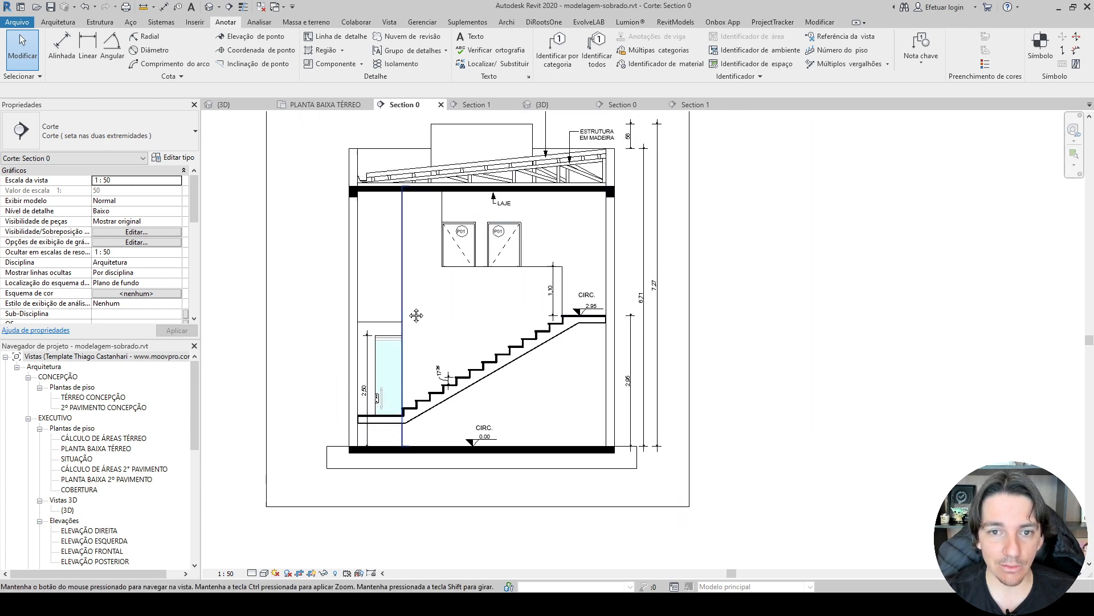
scroll(416, 316, up, 2)
click(613, 220)
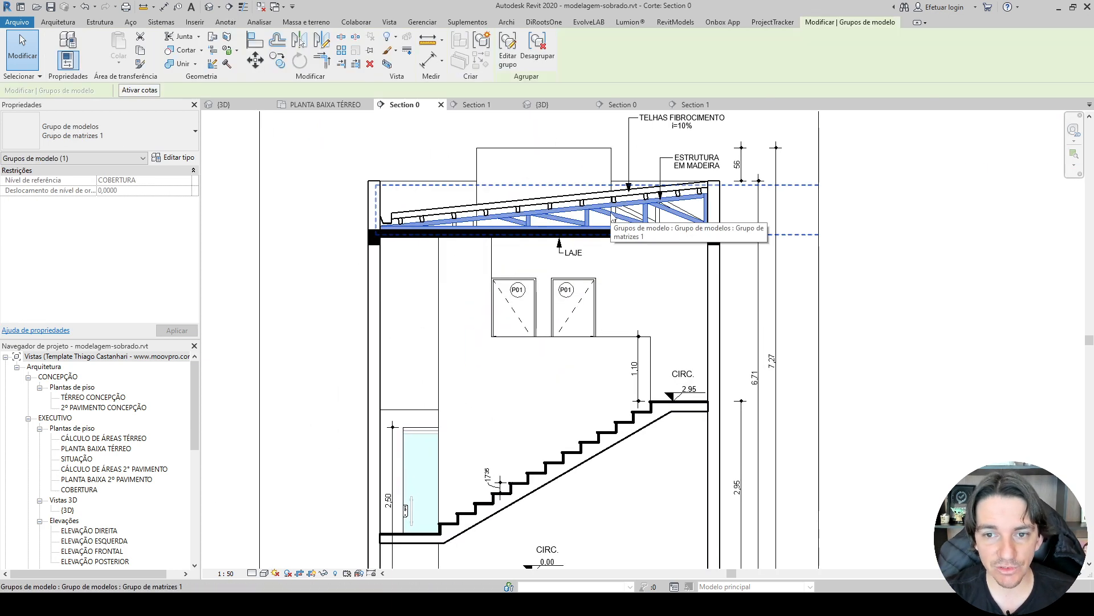
key(s)
key(a)
scroll(611, 215, up, 2)
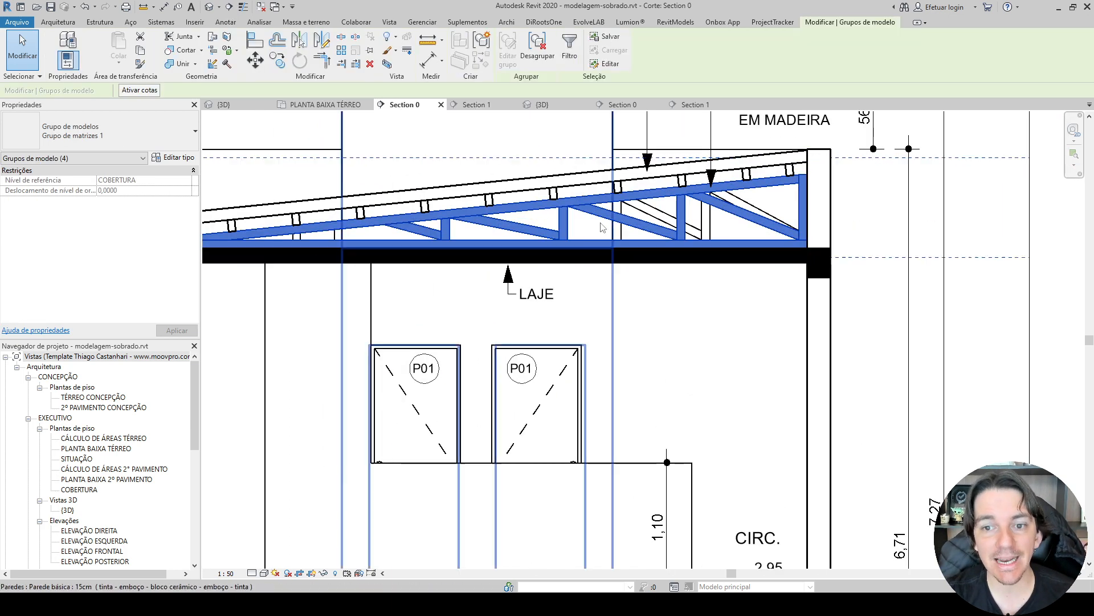
key(h)
key(h)
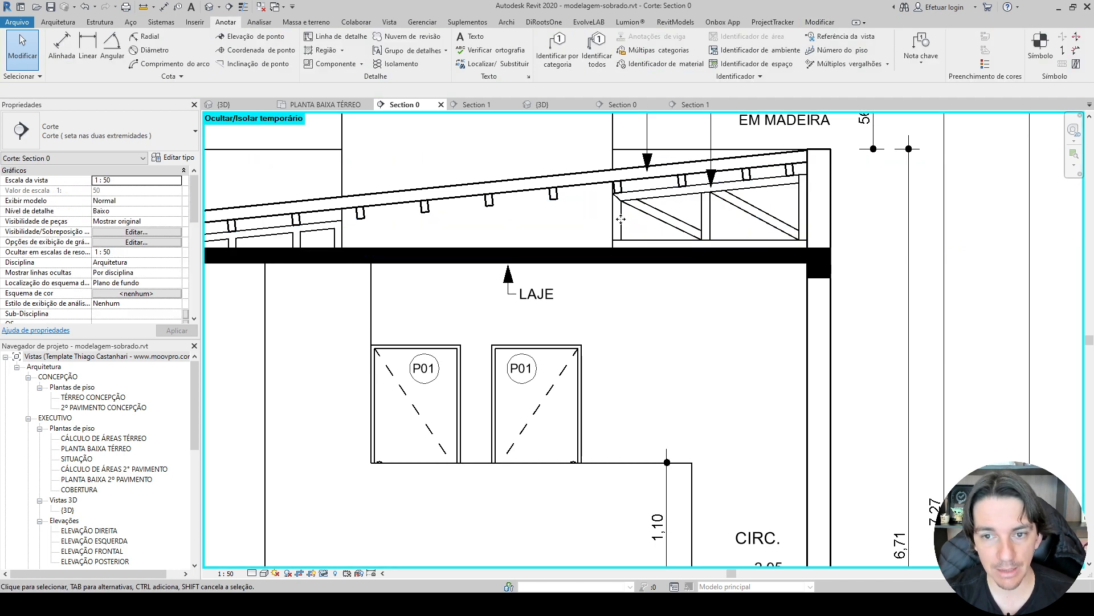
Temporarily hide the remaining wooden truss, the VIGAS 6x10 A CADA 50CM beams and the generic model support under the roof.
click(657, 211)
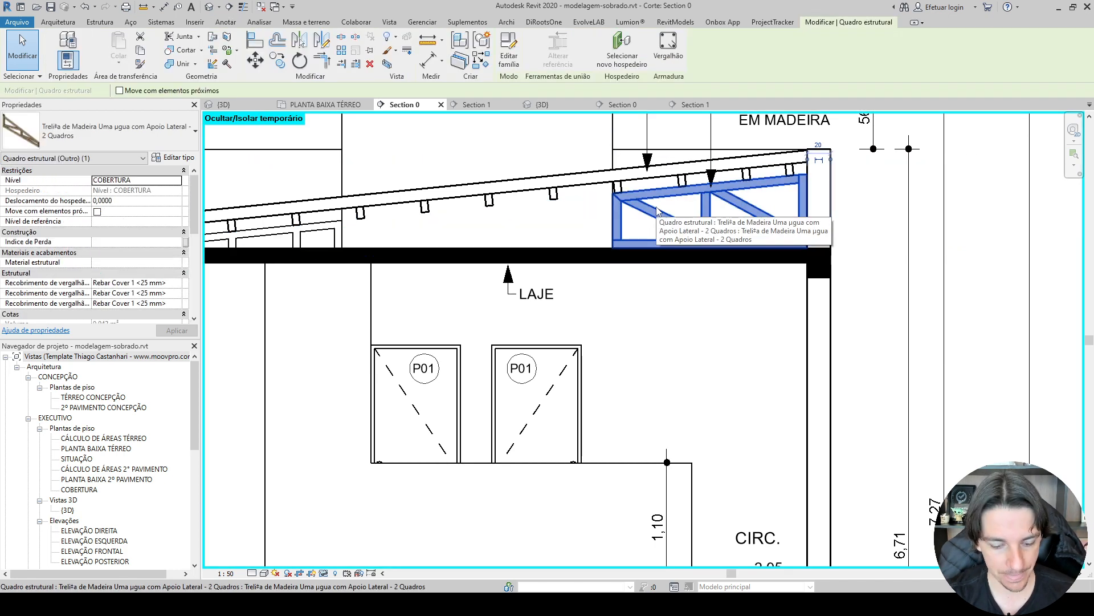
key(h)
key(h)
click(629, 190)
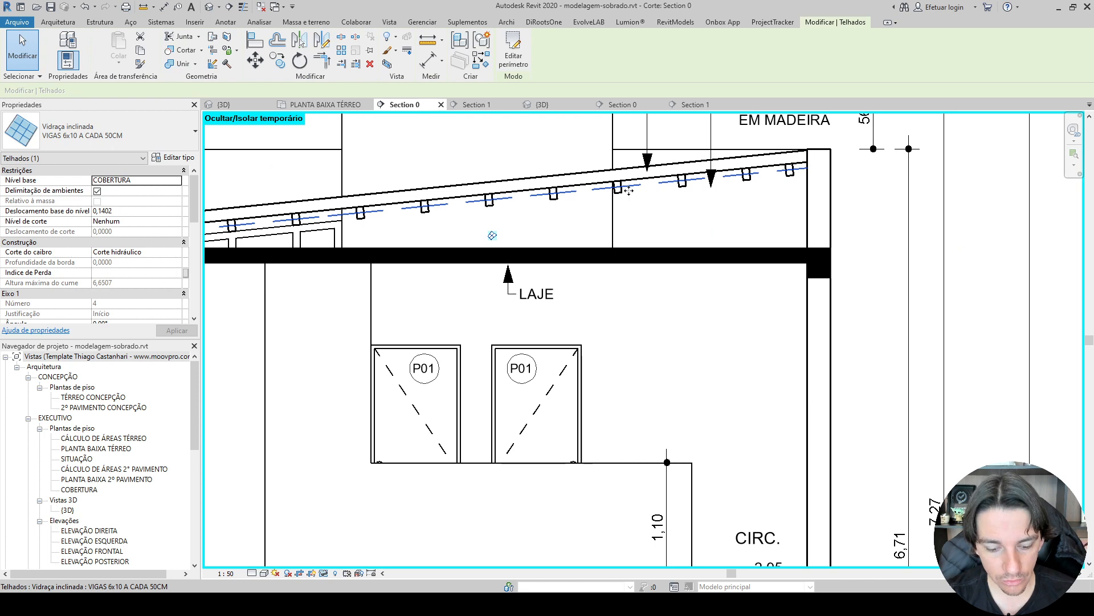
key(h)
key(h)
middle_drag(632, 196, 760, 196)
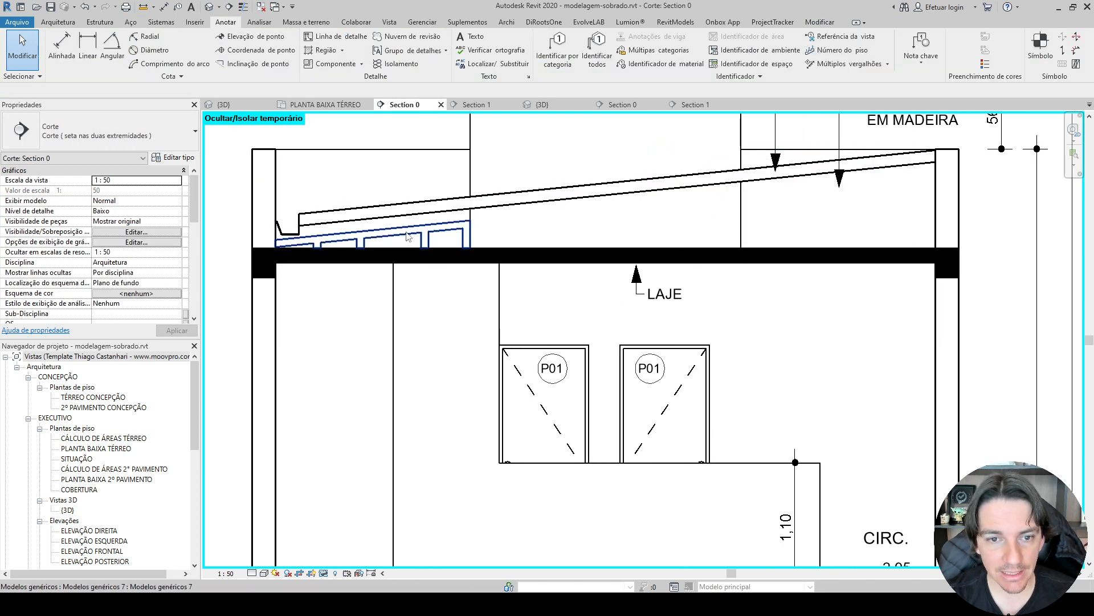
click(402, 229)
key(h)
key(h)
scroll(428, 368, down, 3)
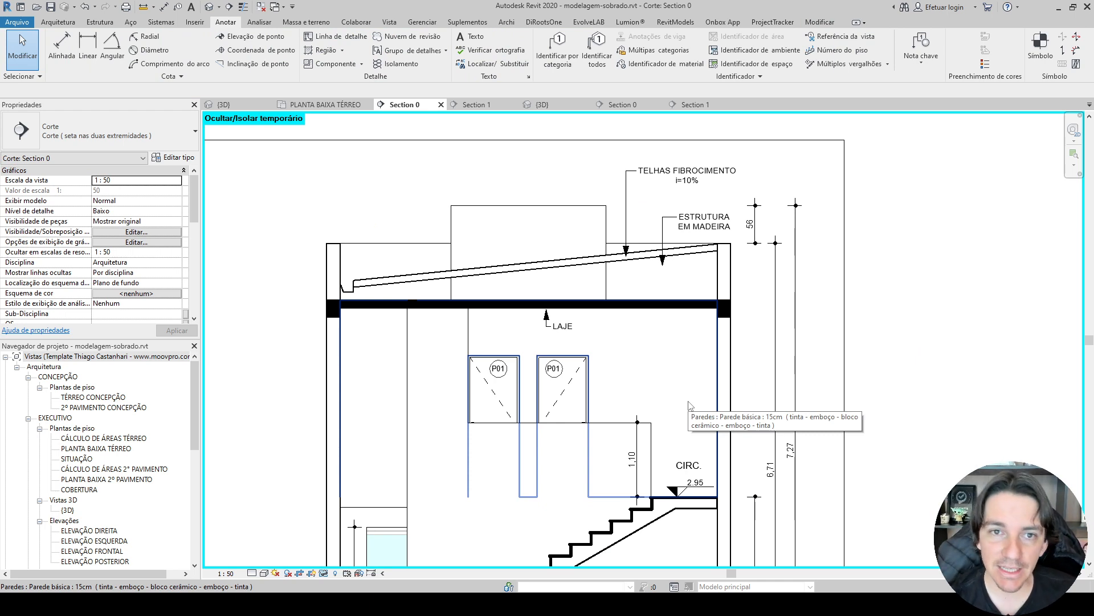
Draw a CROQUI filled region as a narrow rectangle about 53 cm high on the slab below the roof in Section 0.
click(323, 50)
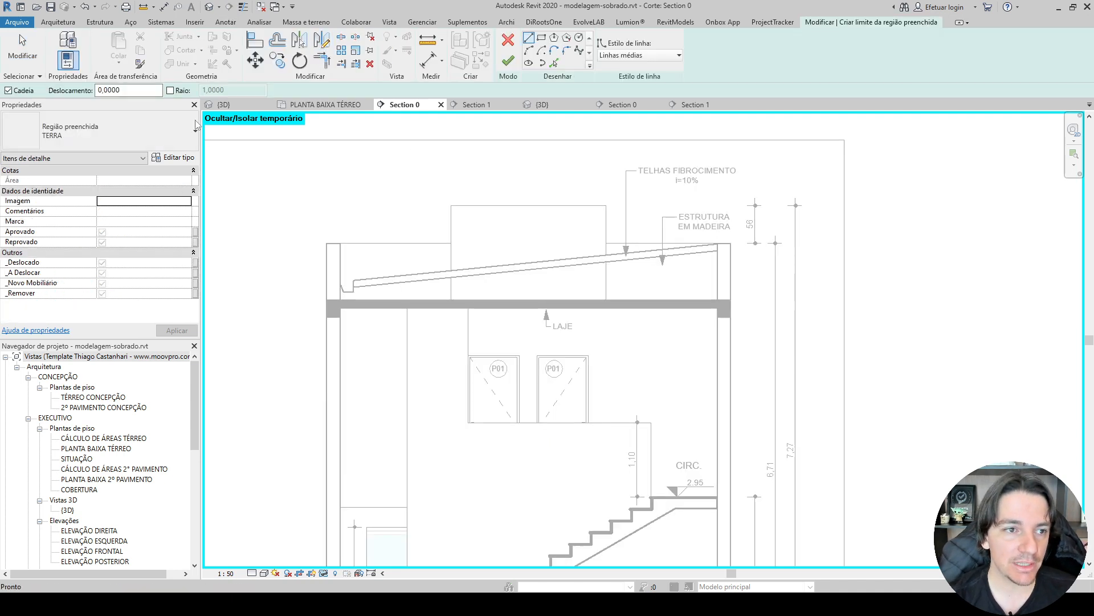
click(195, 129)
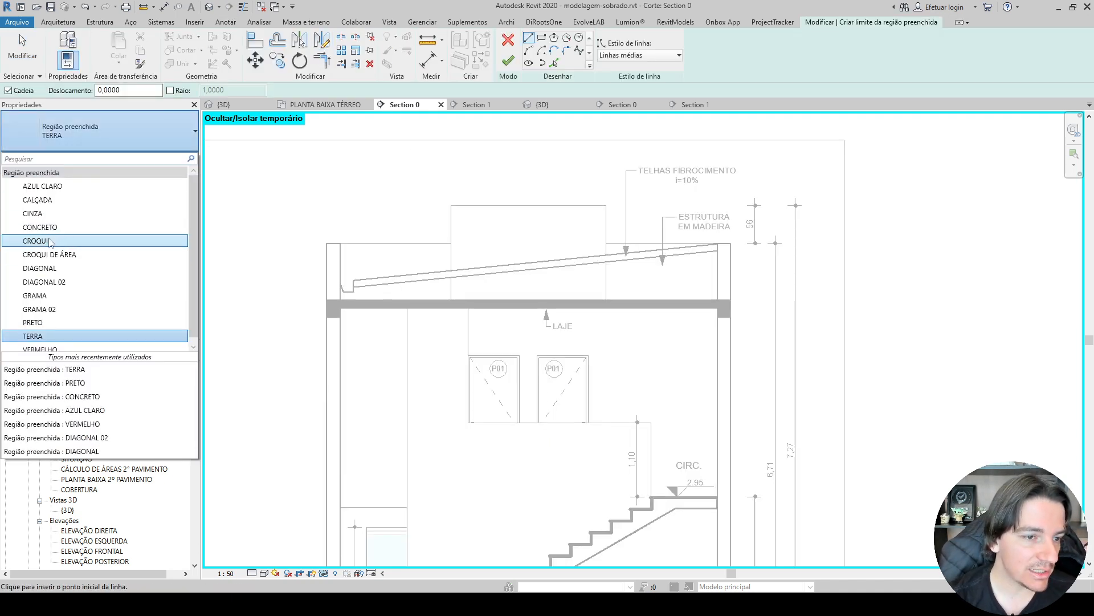
click(49, 242)
scroll(641, 300, up, 4)
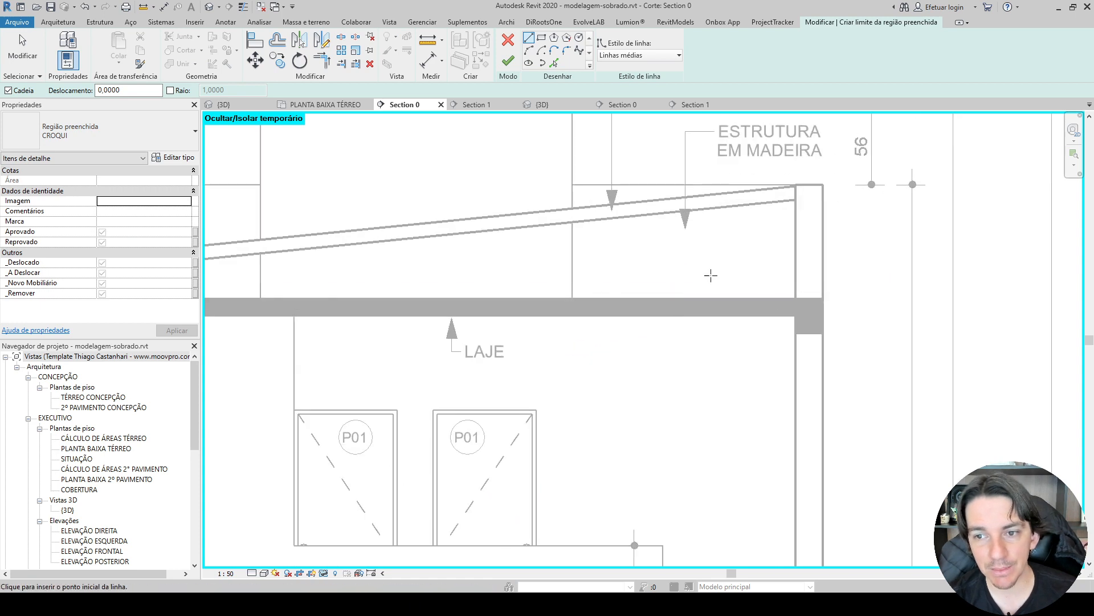
middle_drag(711, 276, 579, 304)
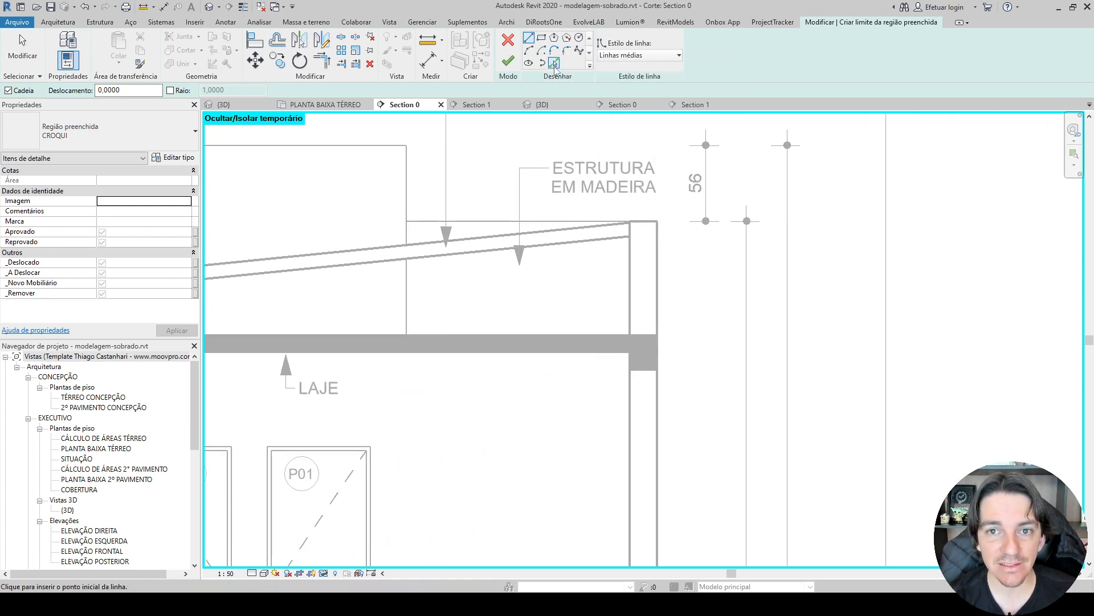
scroll(533, 289, up, 2)
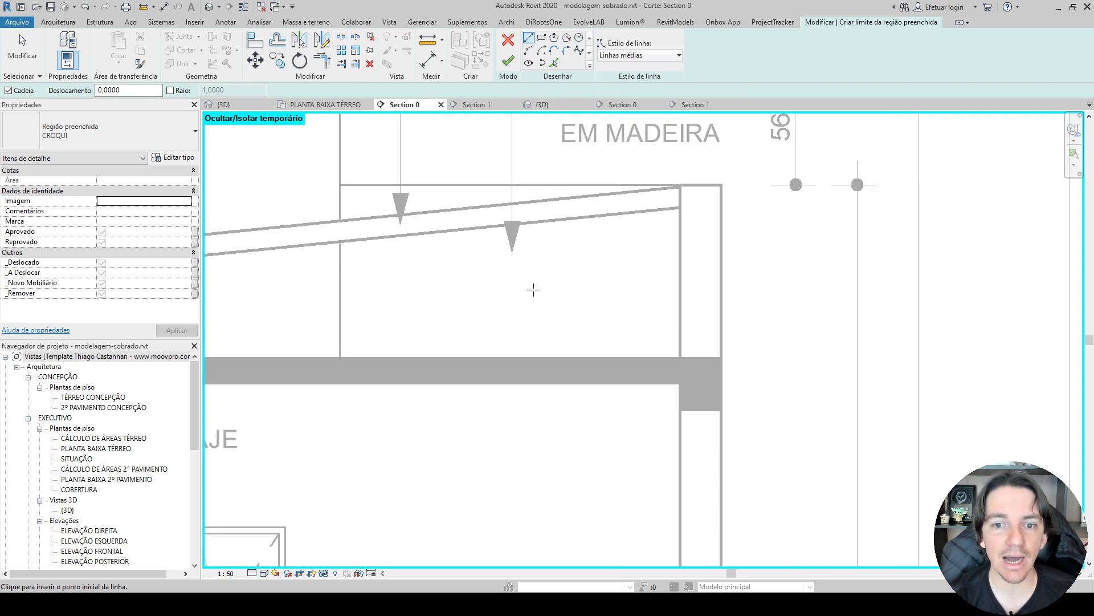
middle_drag(545, 266, 612, 255)
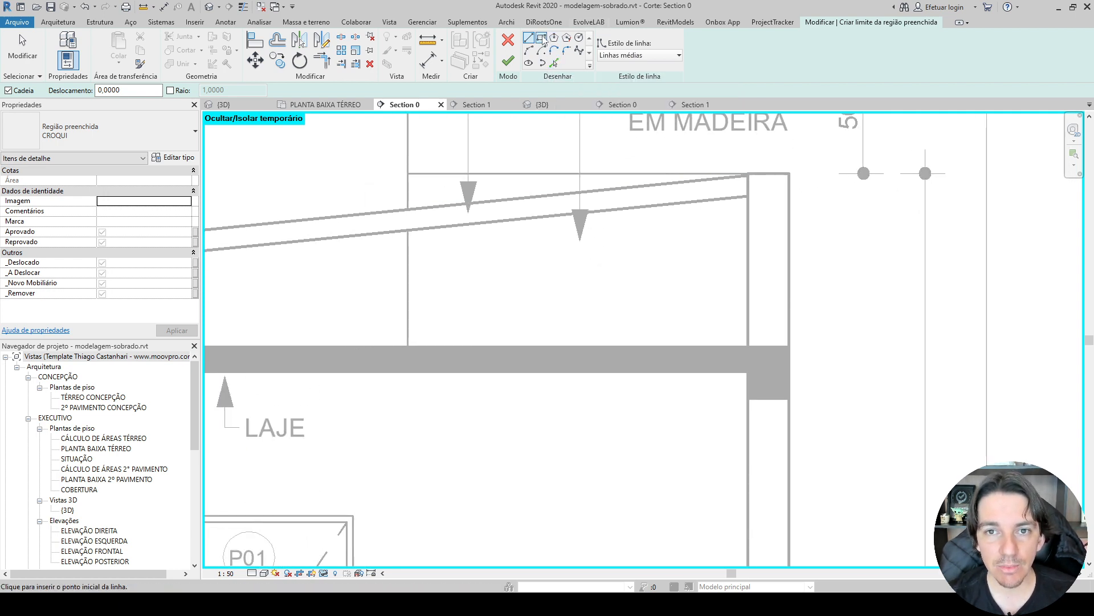
click(542, 38)
click(636, 236)
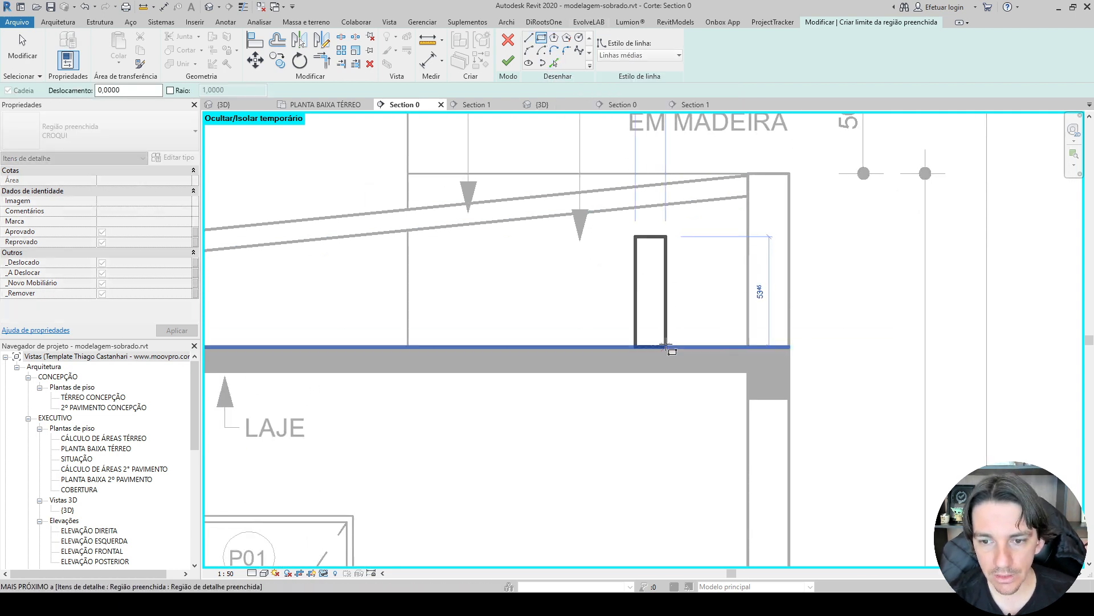
click(666, 346)
click(508, 61)
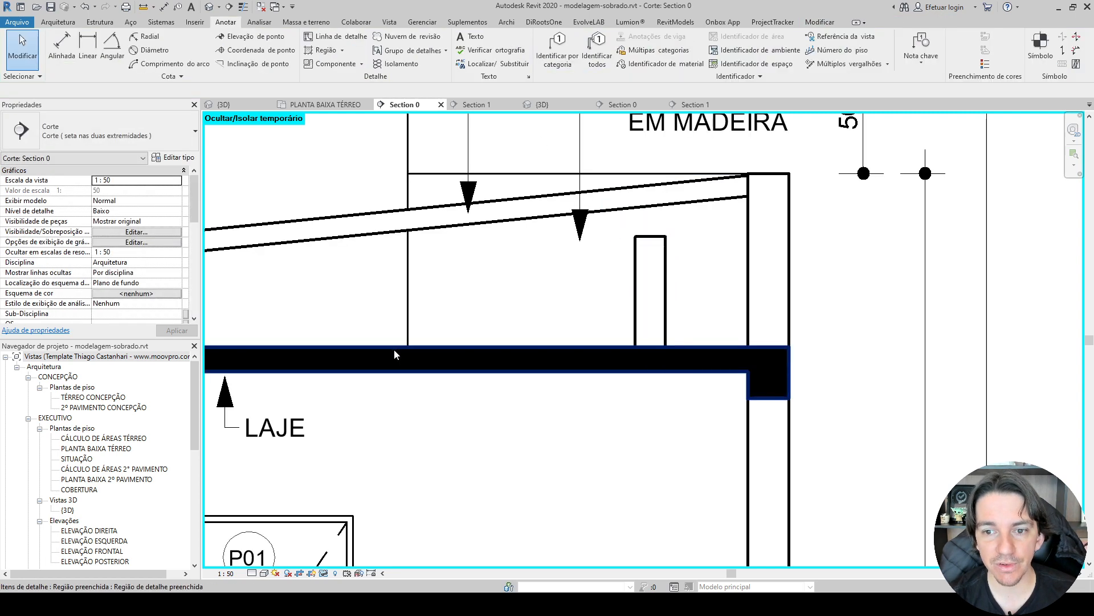
Stretch the CROQUI rectangle up to the roof's underside, then delete the region.
click(636, 294)
drag(651, 235, 650, 211)
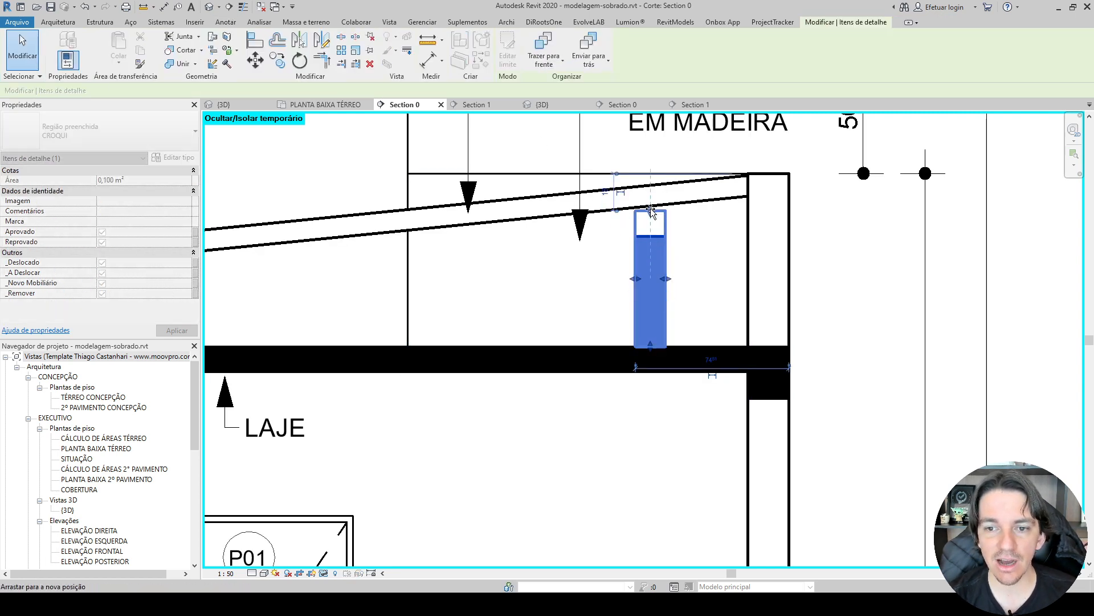
key(Escape)
click(667, 261)
key(Delete)
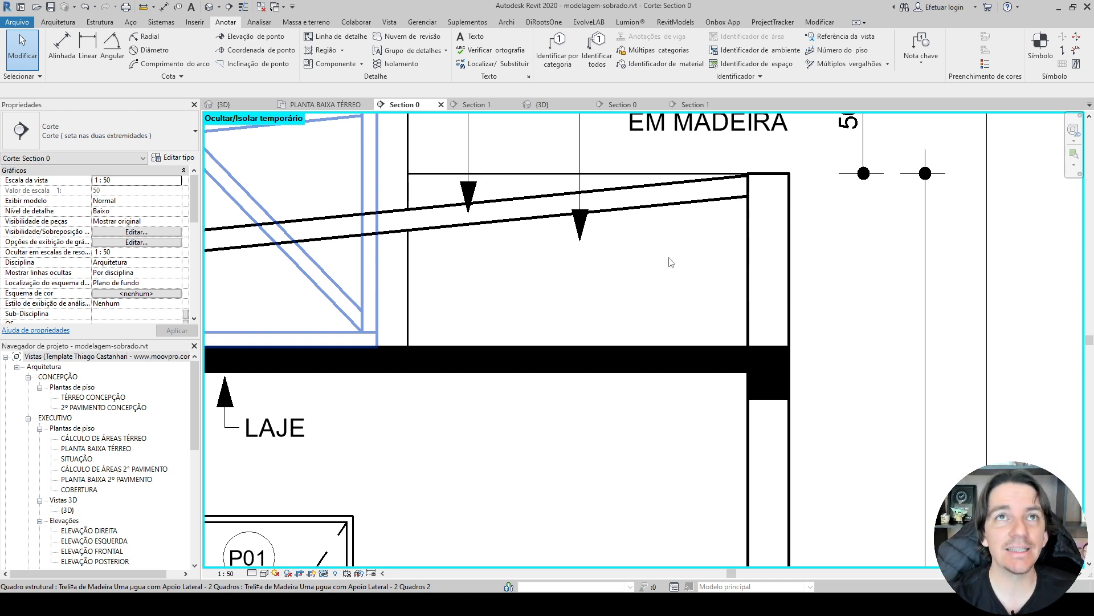
Examine the wooden roof structure in Section 0 and in the 3D view.
scroll(671, 262, down, 4)
scroll(515, 253, up, 2)
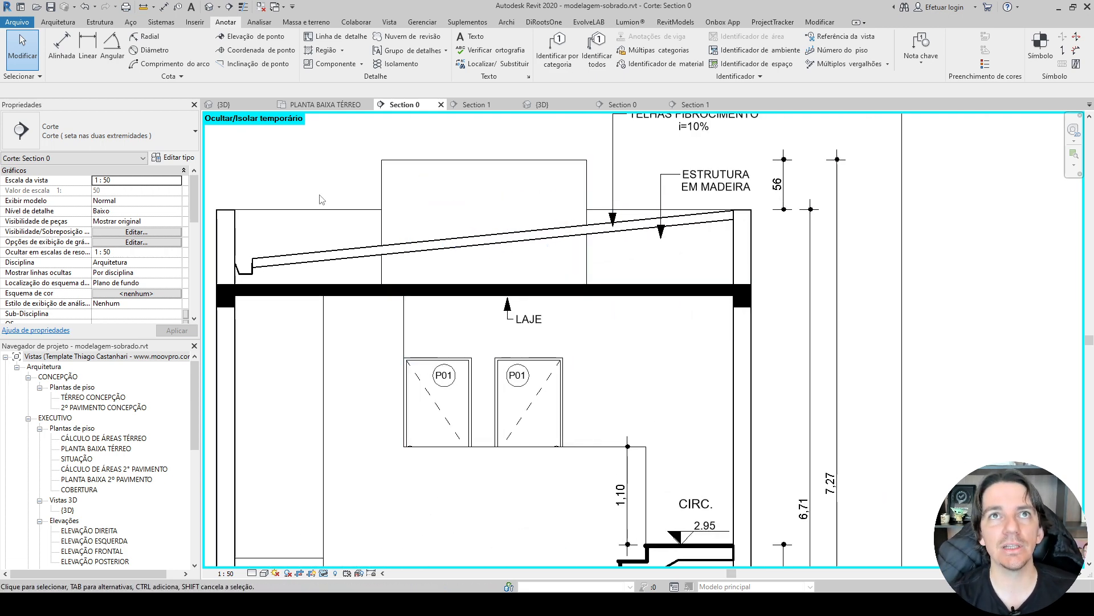
click(224, 105)
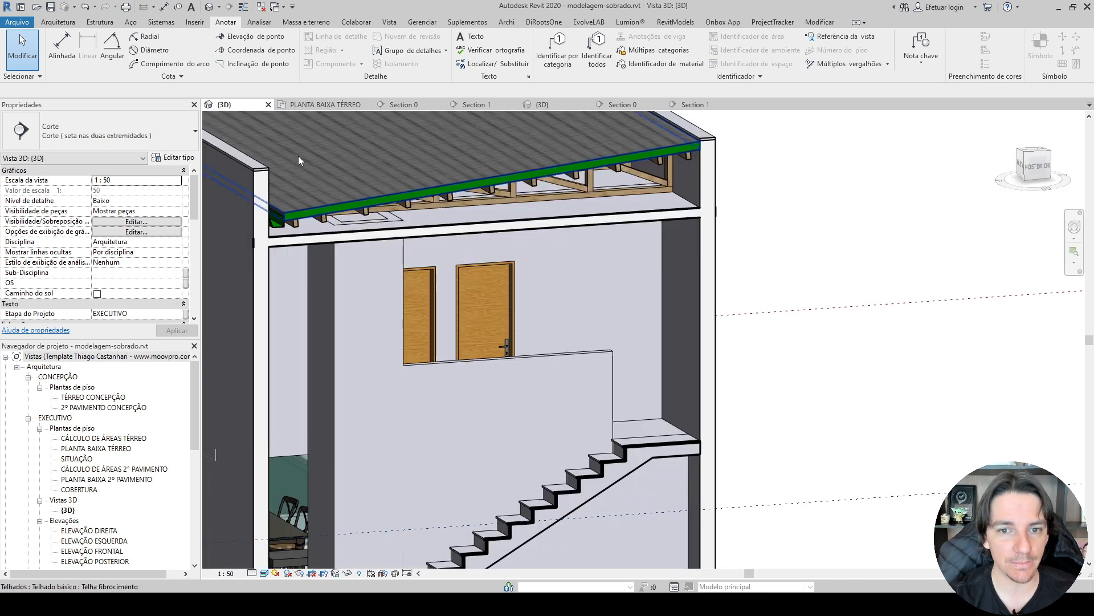
mouse_move(641, 206)
shift+middle_down()
mouse_move(693, 181)
mouse_move(659, 163)
mouse_move(656, 217)
shift+middle_up()
scroll(644, 202, up, 2)
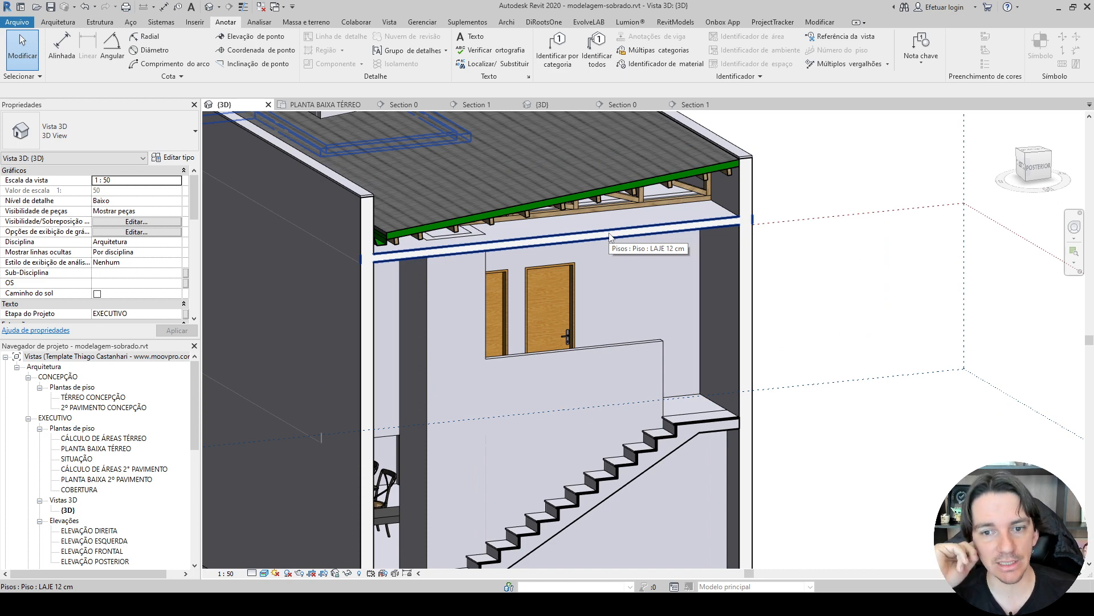
Return to Section 0 and reset the temporary hide/isolate.
click(405, 105)
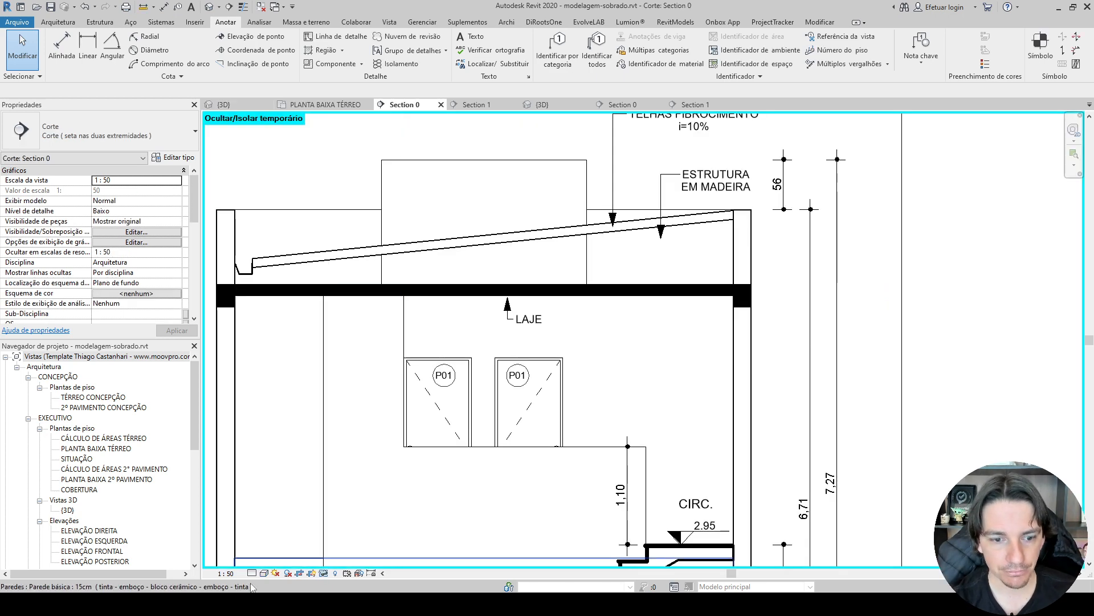
click(323, 573)
click(376, 561)
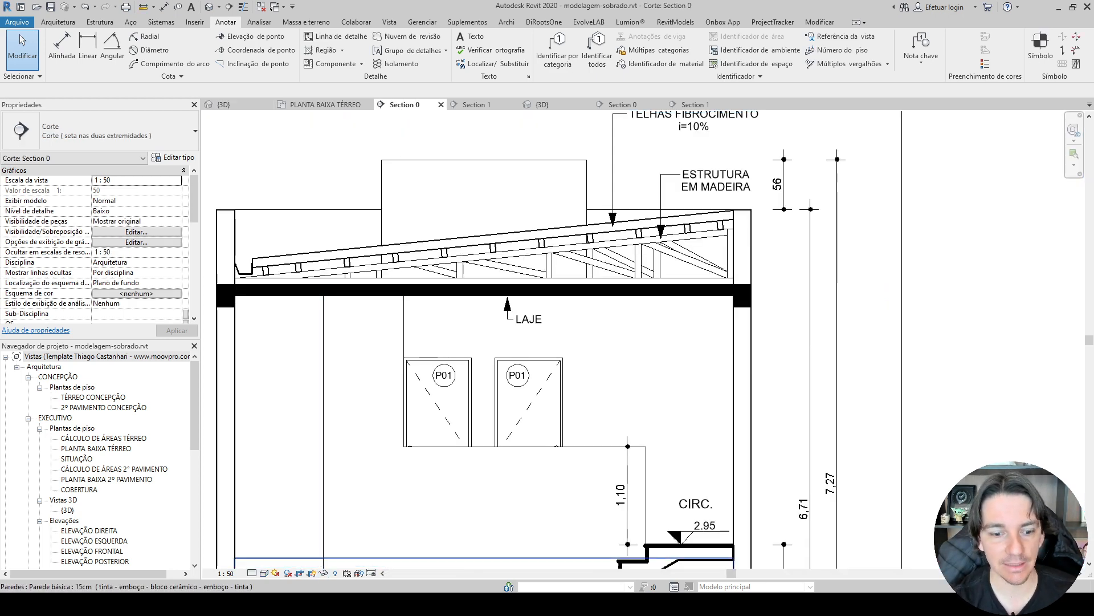
Switch to the Excel checklist and mark X for Hachura para Área Molhada, Hachura Terra (solo) and Linhas de Chamada Texto under 3-CORTES.
key(alt+Tab)
click(606, 235)
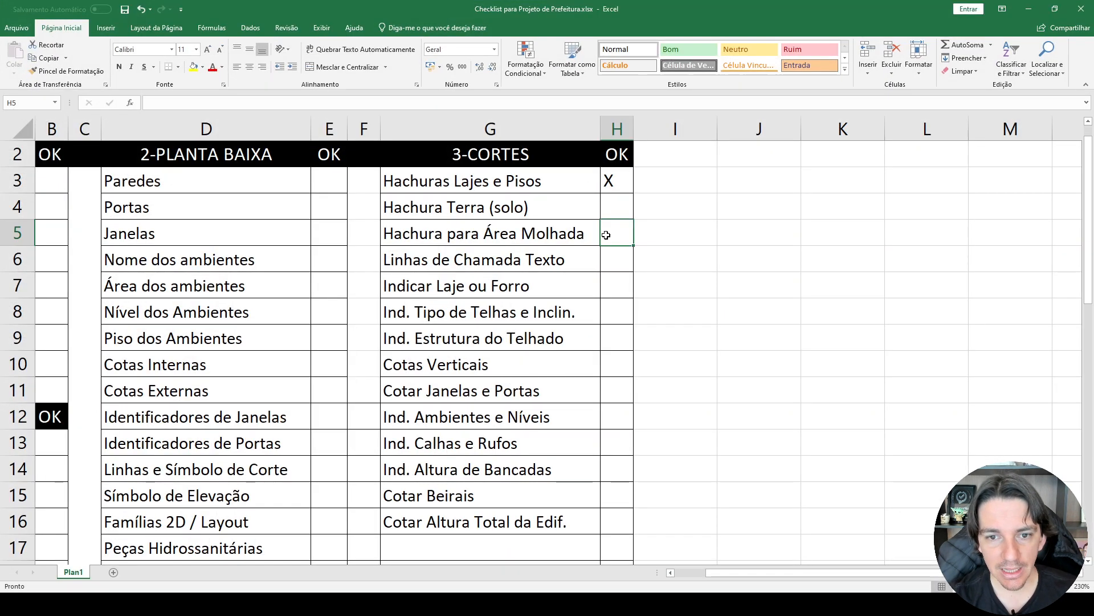
text(X)
click(611, 209)
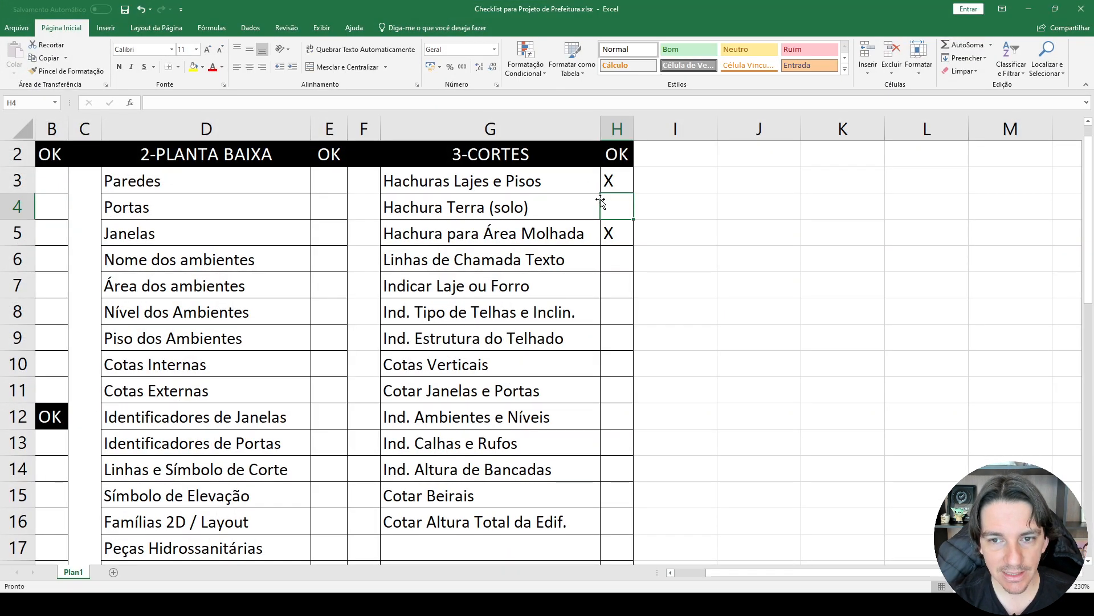
text(X)
click(609, 259)
text(X)
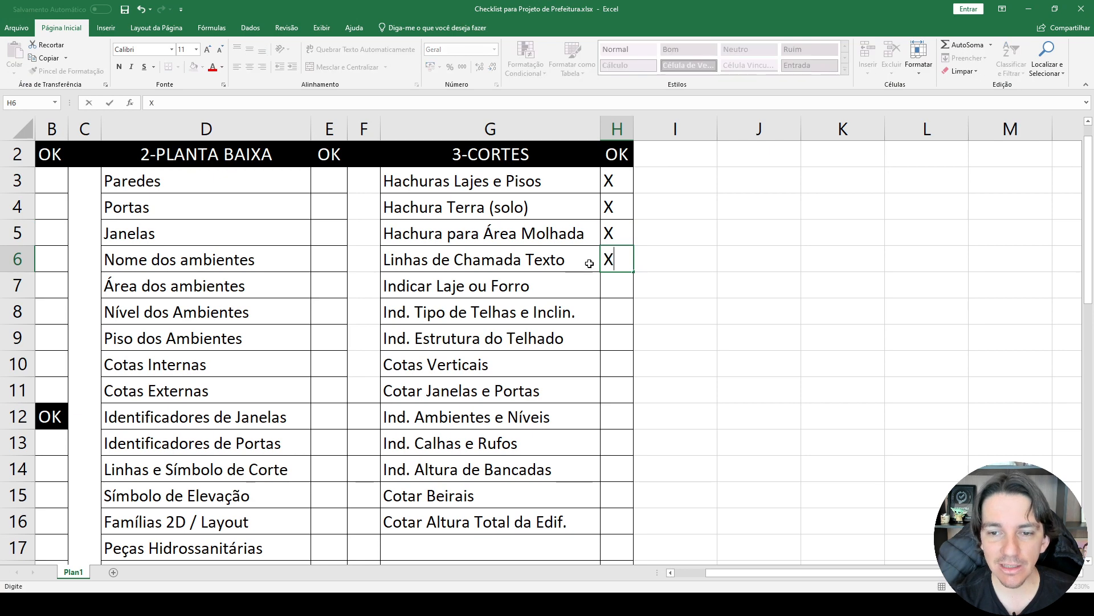
Mark X for Indicar Laje ou Forro, Ind. Tipo de Telhas e Inclin. and Ind. Estrutura do Telhado in the 3-CORTES checklist.
click(612, 292)
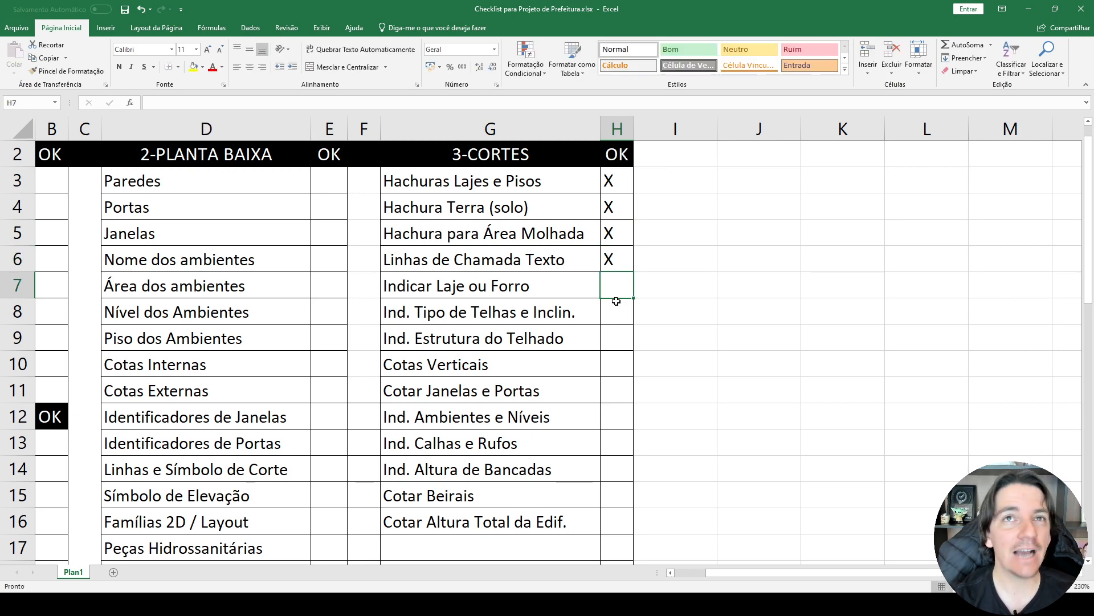
text(X)
click(617, 319)
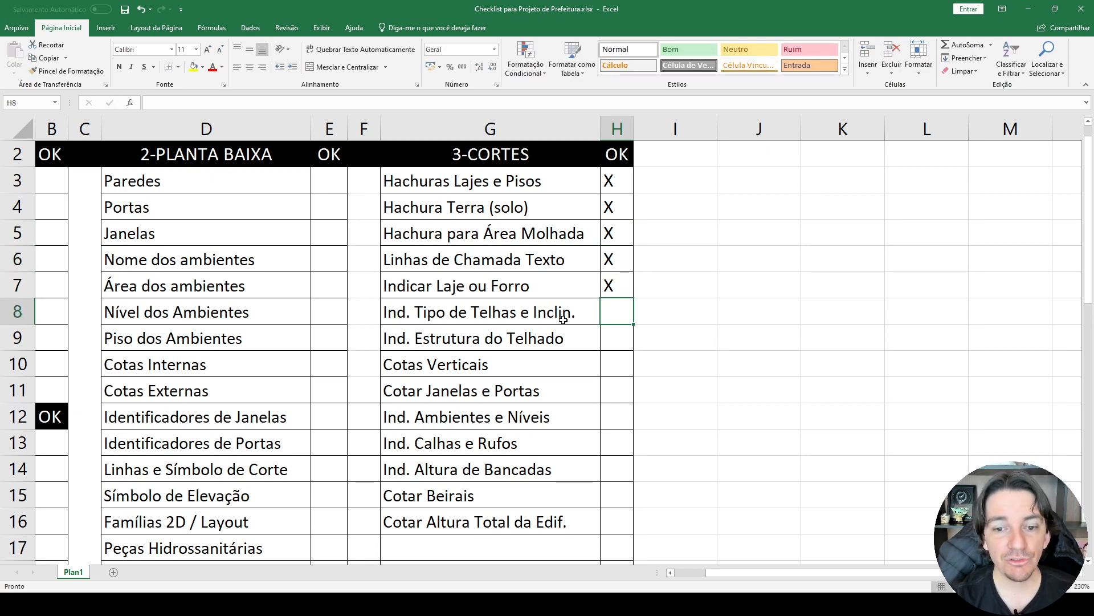
text(X)
click(612, 341)
text(X)
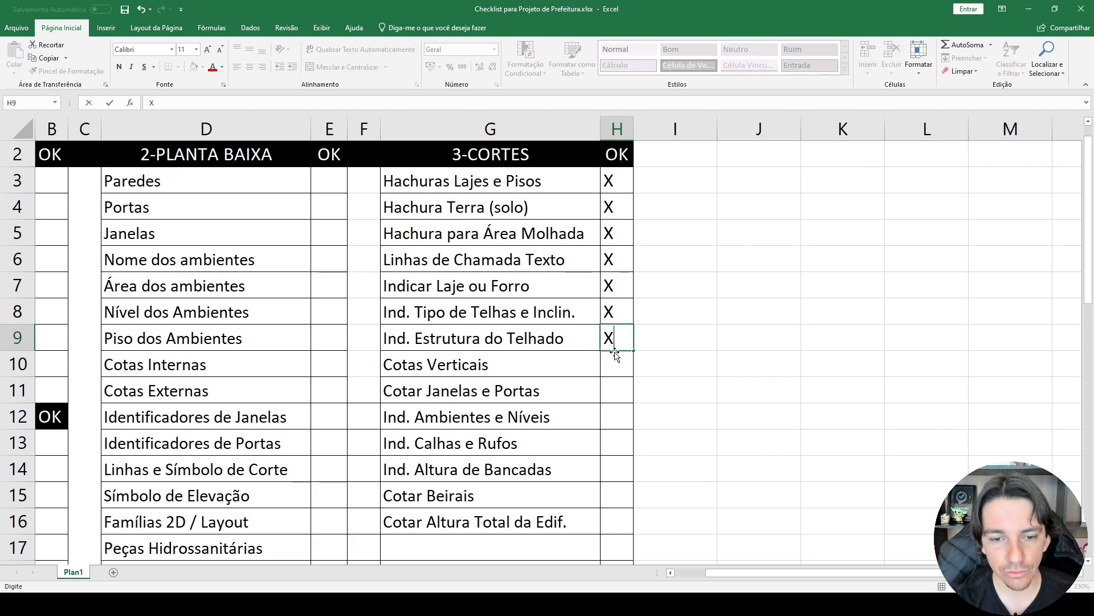
Mark X for Cotas Verticais, Cotar Janelas e Portas and Ind. Ambientes e Níveis in the 3-CORTES checklist.
click(614, 362)
text(X)
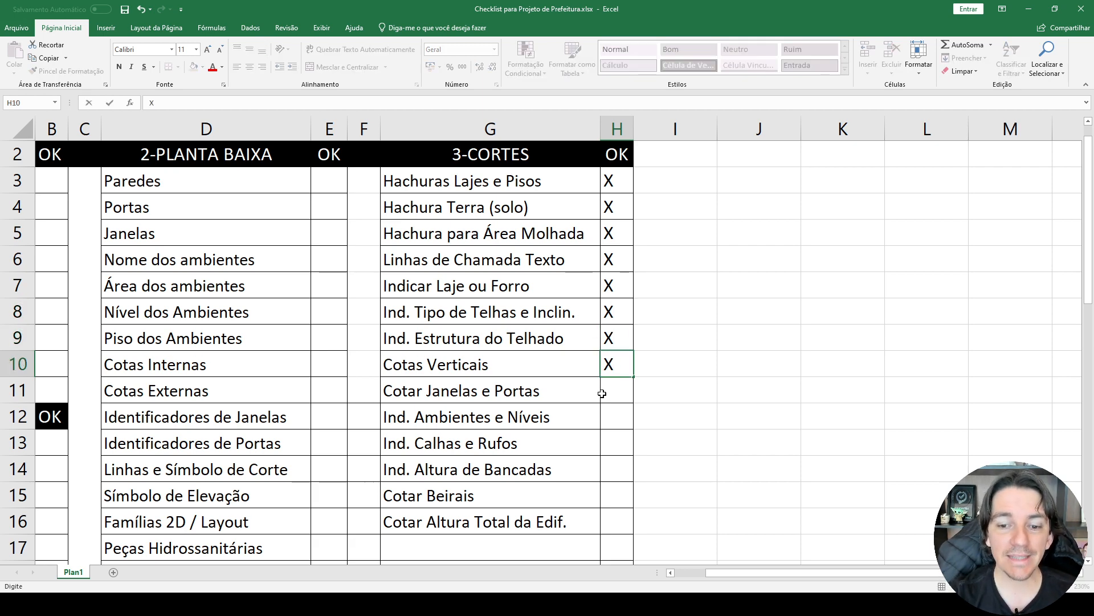
click(621, 393)
text(X)
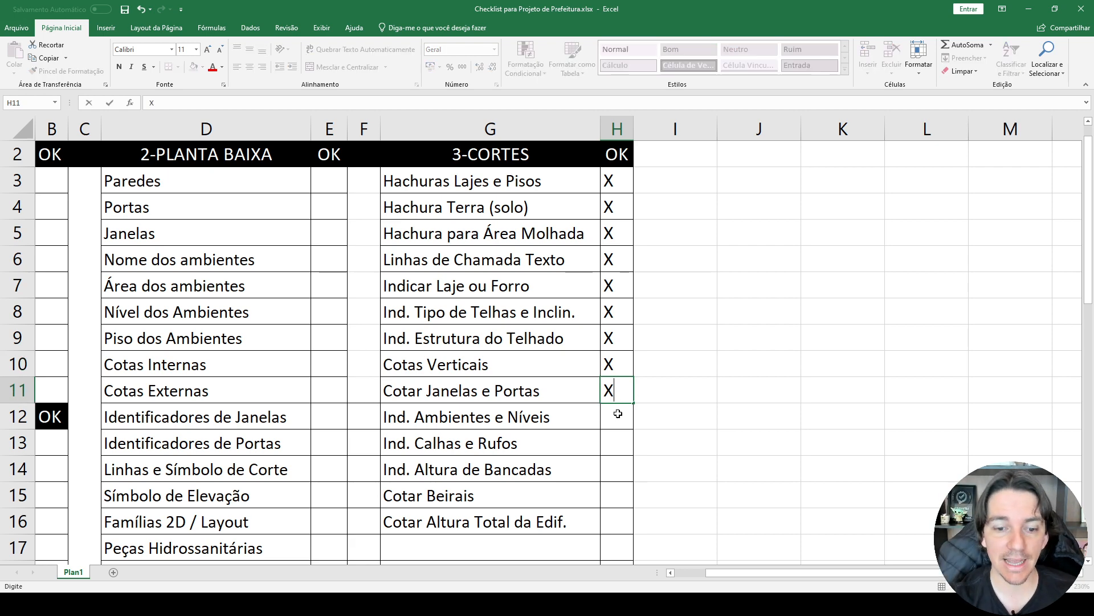
click(617, 419)
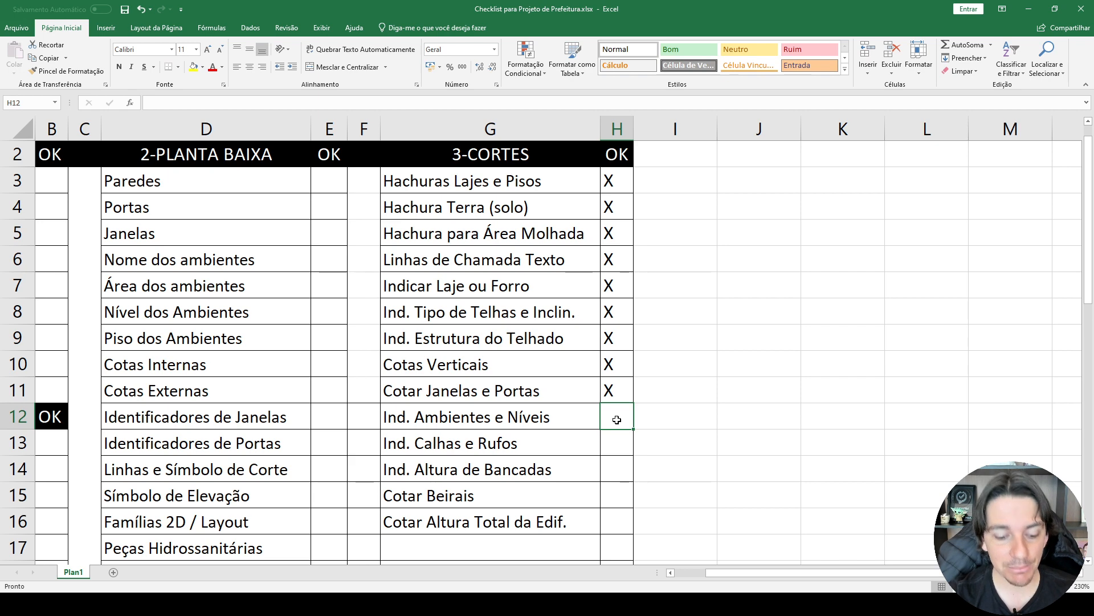
text(X)
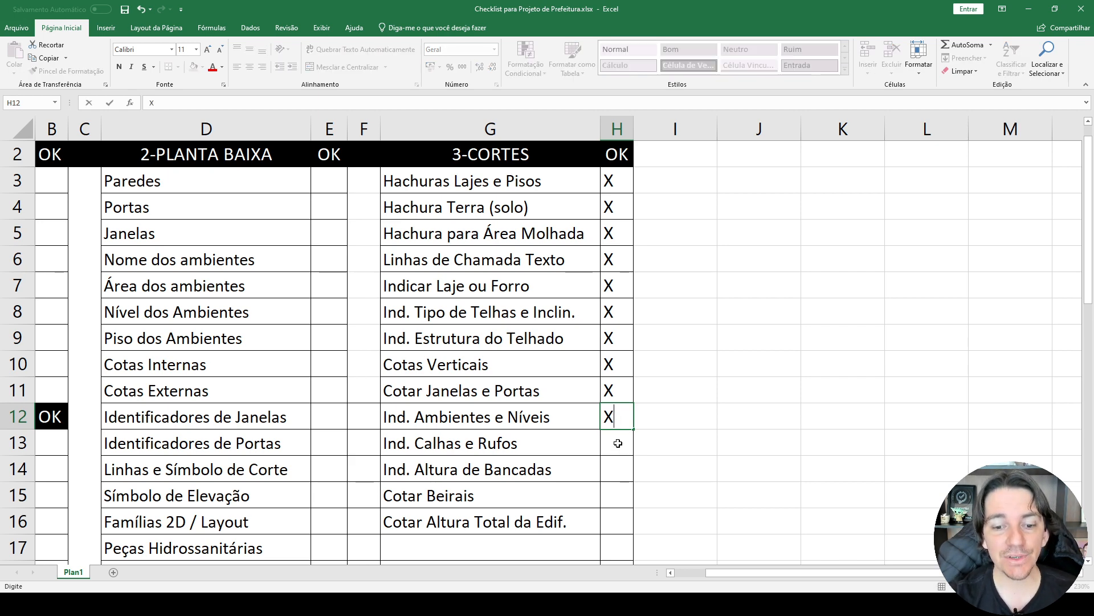
Mark X for Ind. Calhas e Rufos and Ind. Altura de Bancadas in the 3-CORTES checklist.
click(618, 443)
text(X)
click(618, 472)
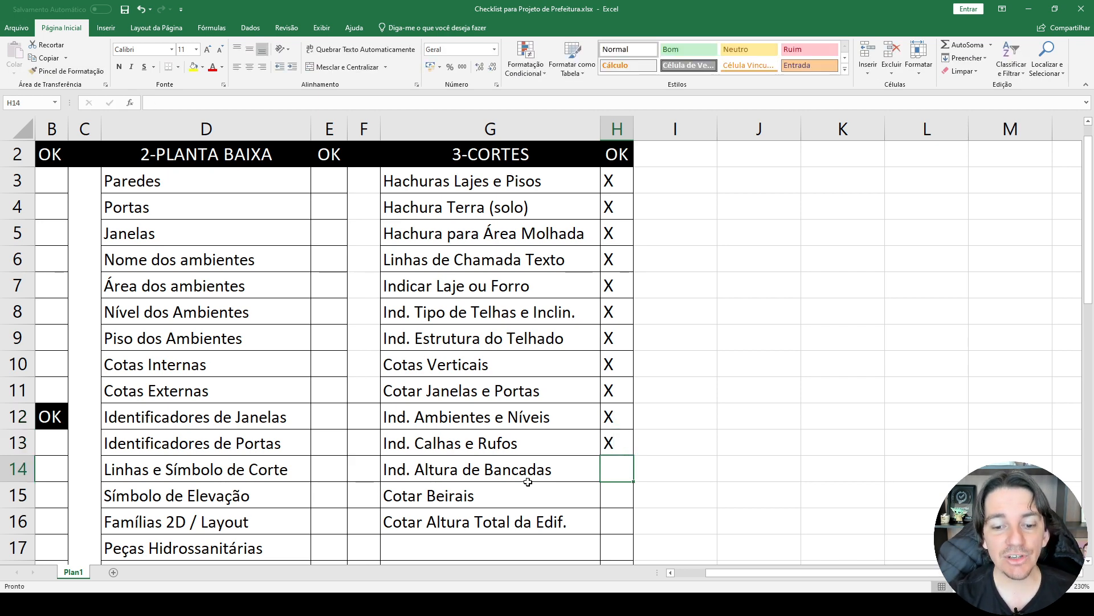
text(X)
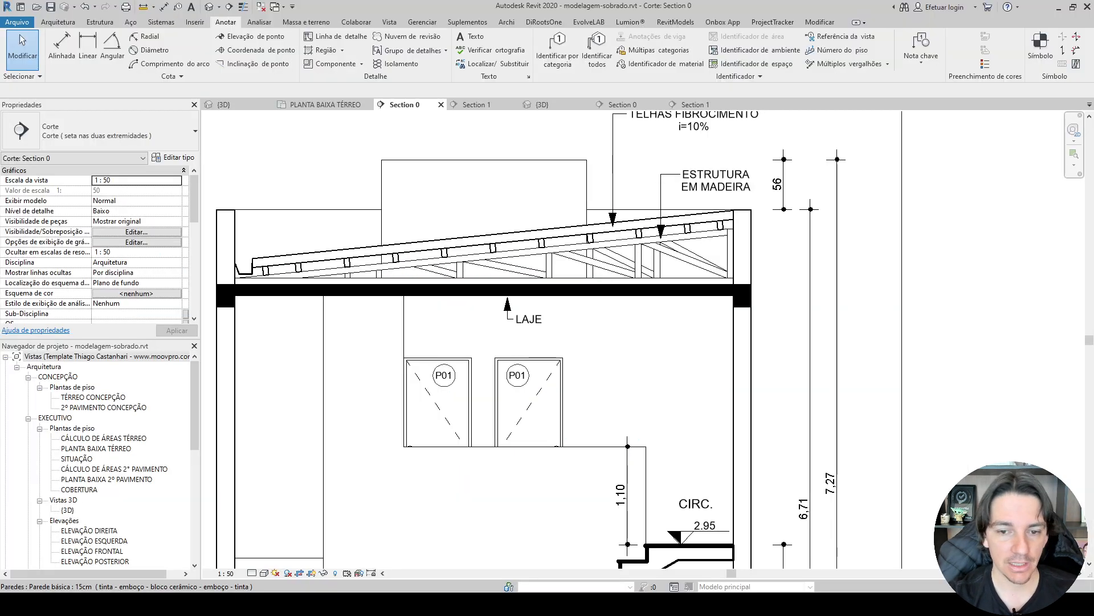
Switch to Revit, open Section 1 and remove the low generic model strip beside the kitchen island from the view.
scroll(527, 126, down, 4)
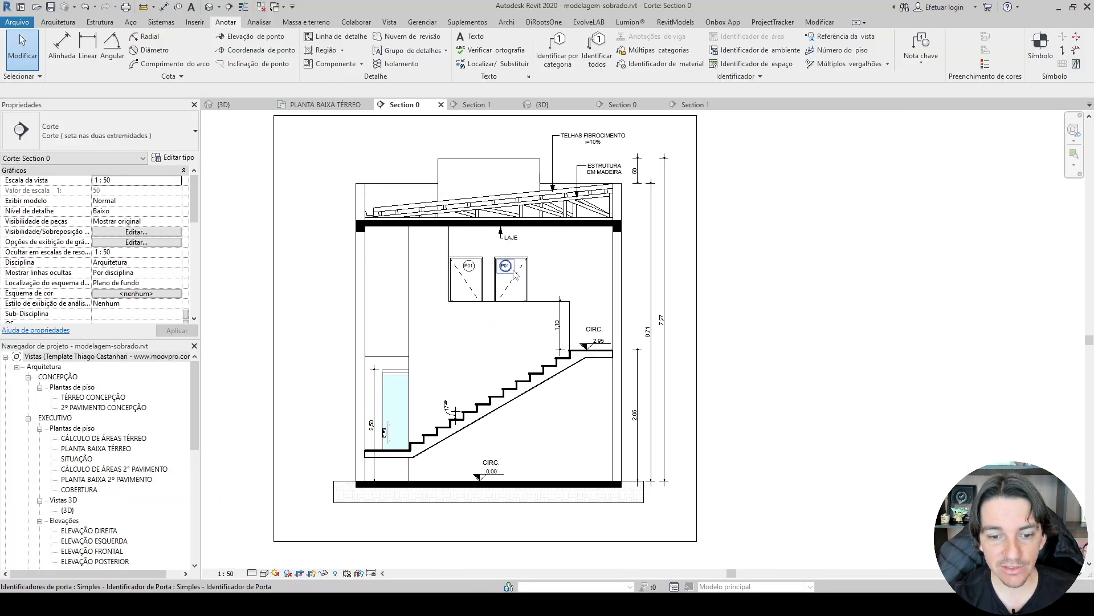
click(479, 105)
scroll(490, 442, up, 1)
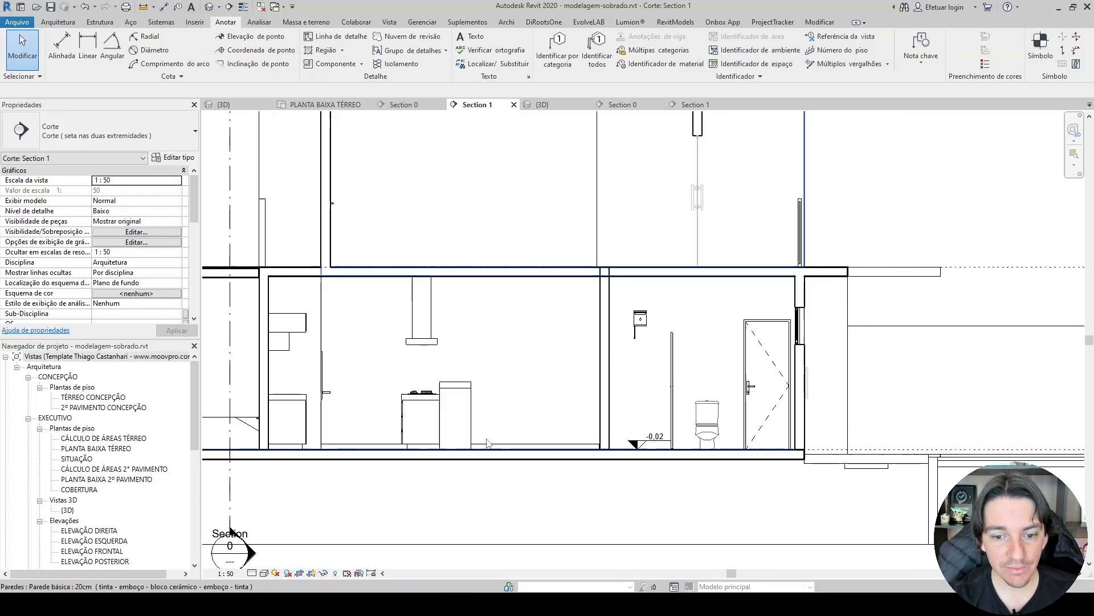
scroll(492, 447, up, 1)
click(489, 446)
scroll(489, 446, up, 1)
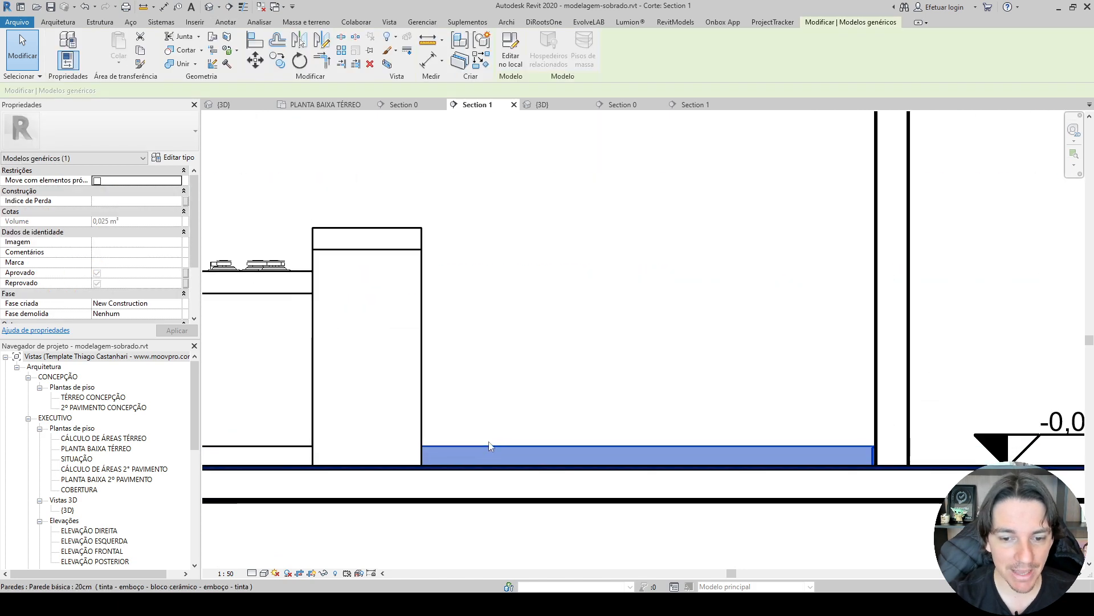
key(Escape)
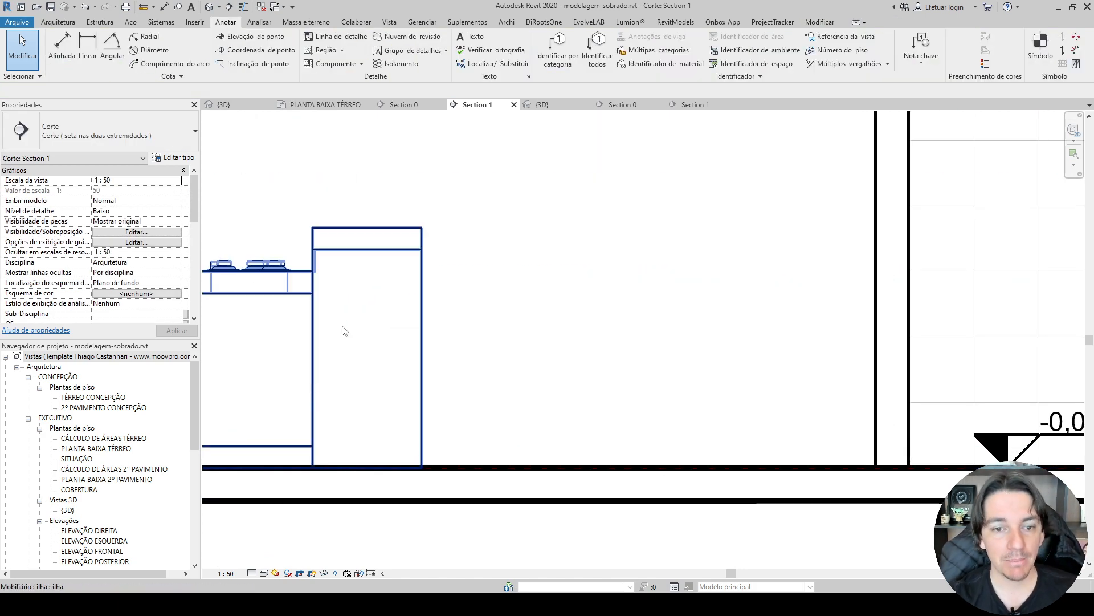
Add an aligned dimension for the kitchen island's height, from its top to the floor, beside the island.
click(370, 265)
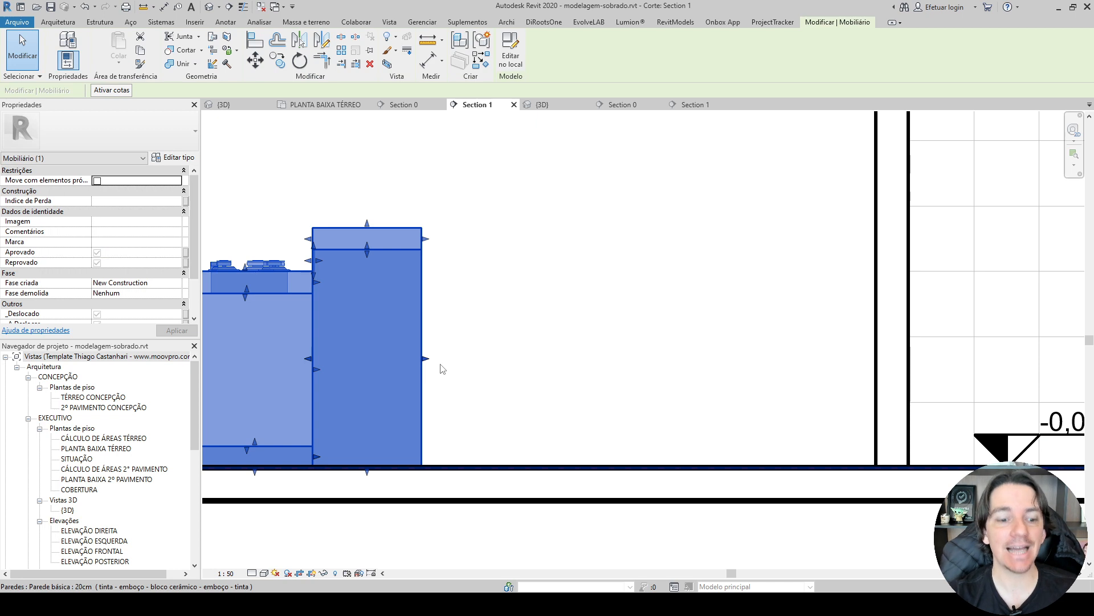
key(d)
key(i)
click(389, 228)
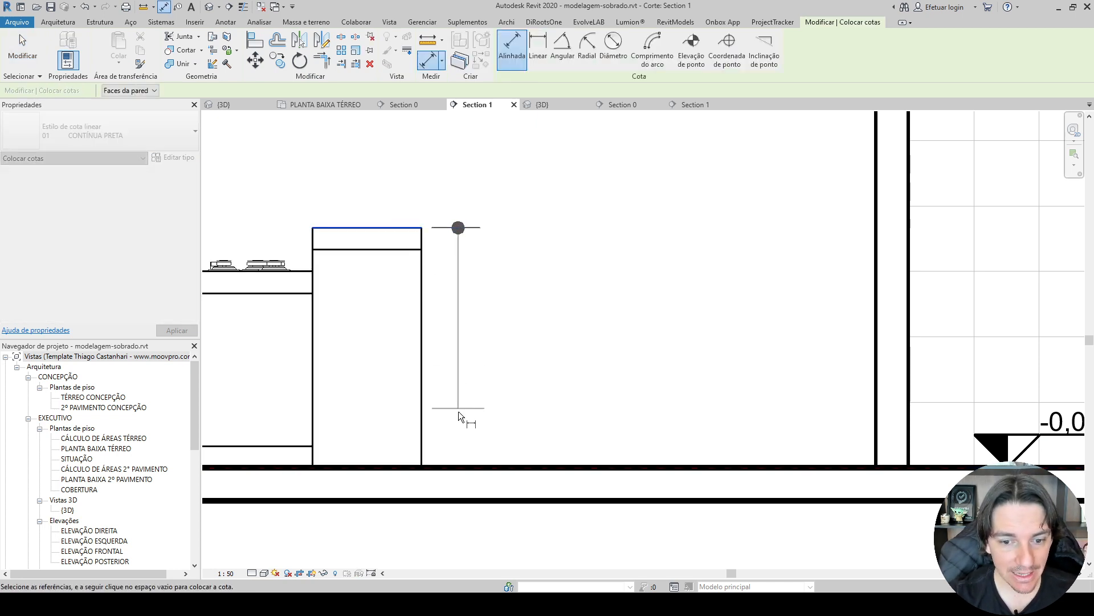
click(467, 467)
click(483, 400)
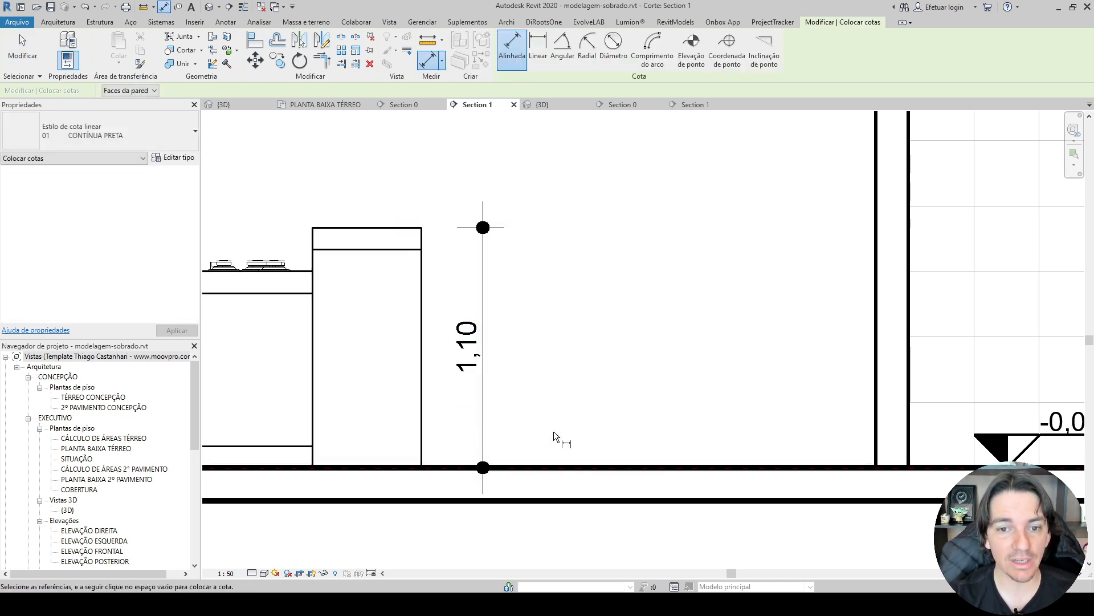
Add a text note with a leader reading BANCADA above the kitchen island, its arrow pointing to the countertop.
key(t)
key(x)
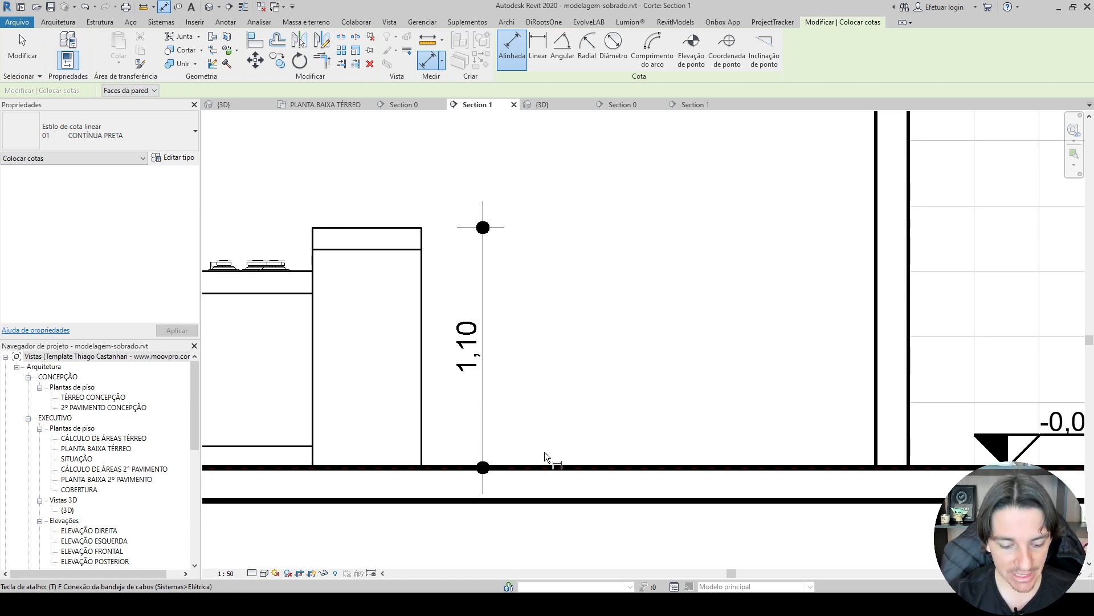
middle_drag(356, 214, 381, 315)
click(401, 324)
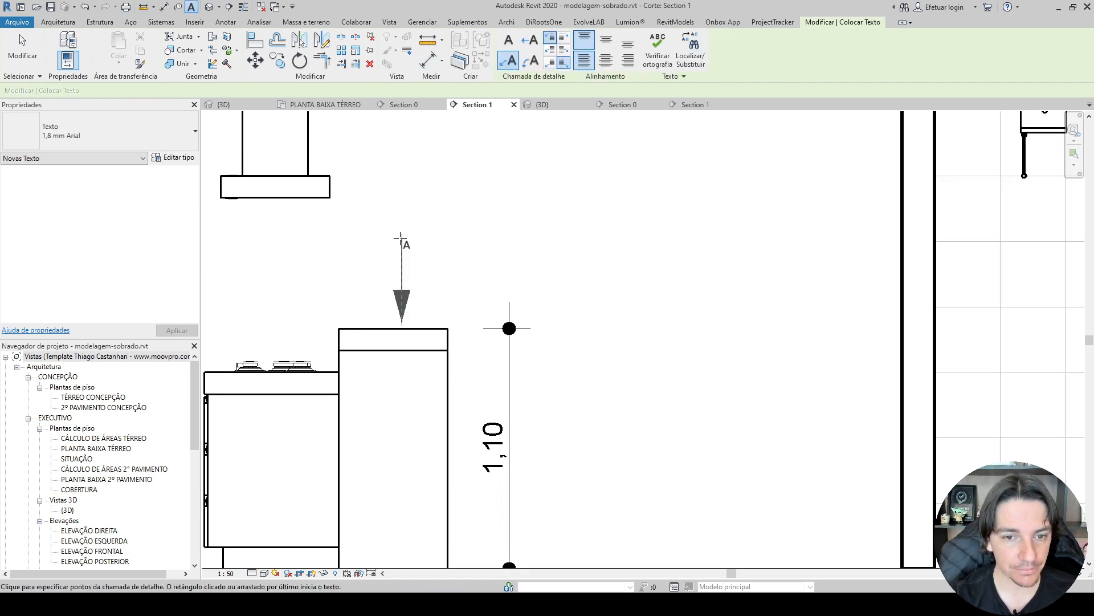
click(427, 226)
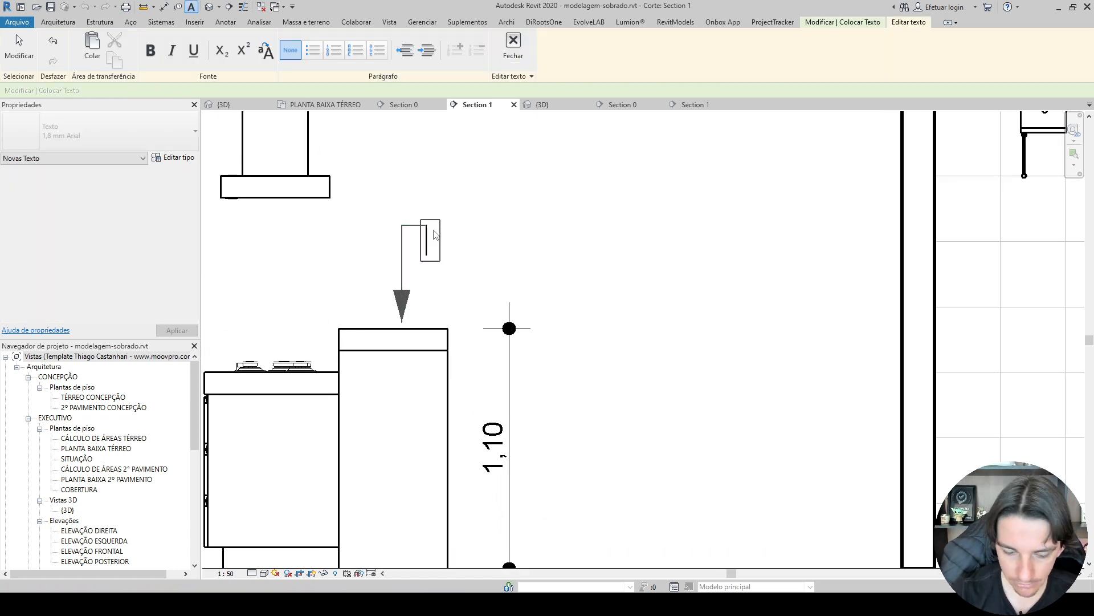
text(BANCADA)
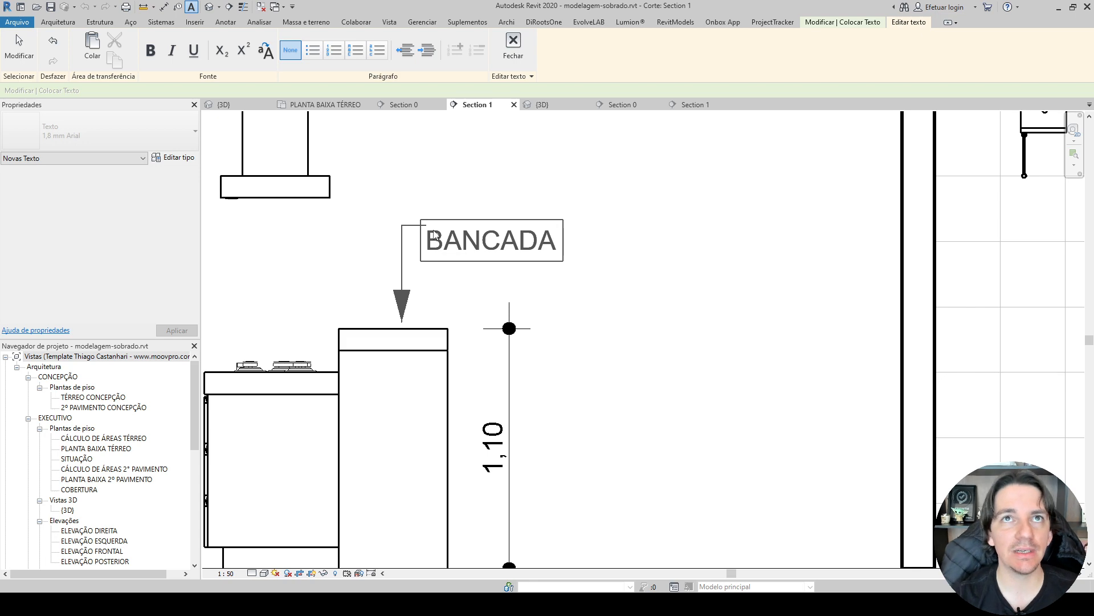
click(495, 186)
key(Escape)
scroll(673, 268, down, 3)
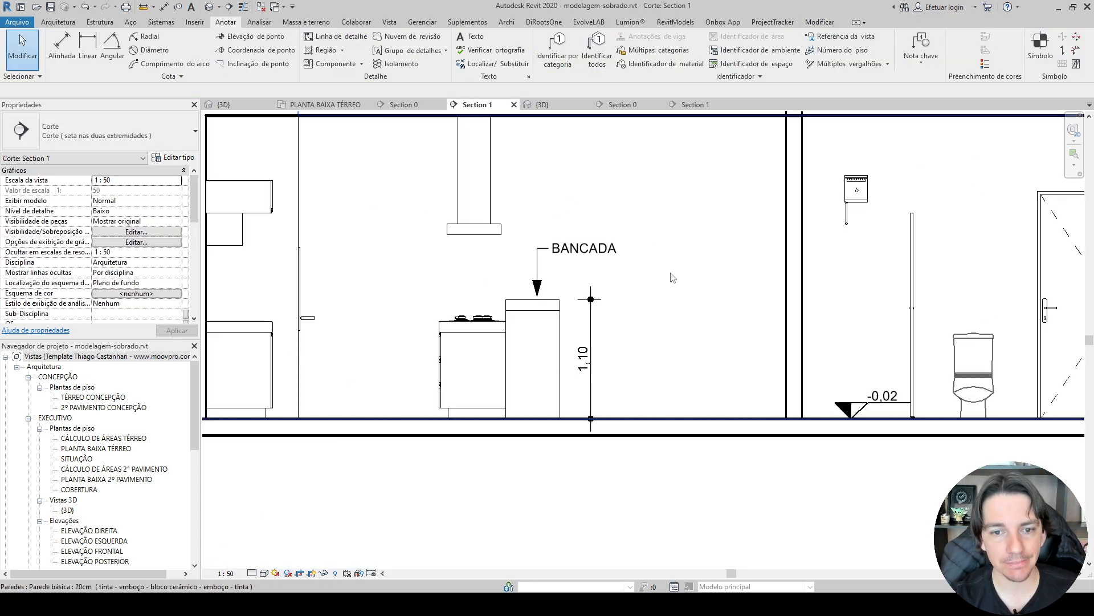
middle_drag(673, 338, 605, 362)
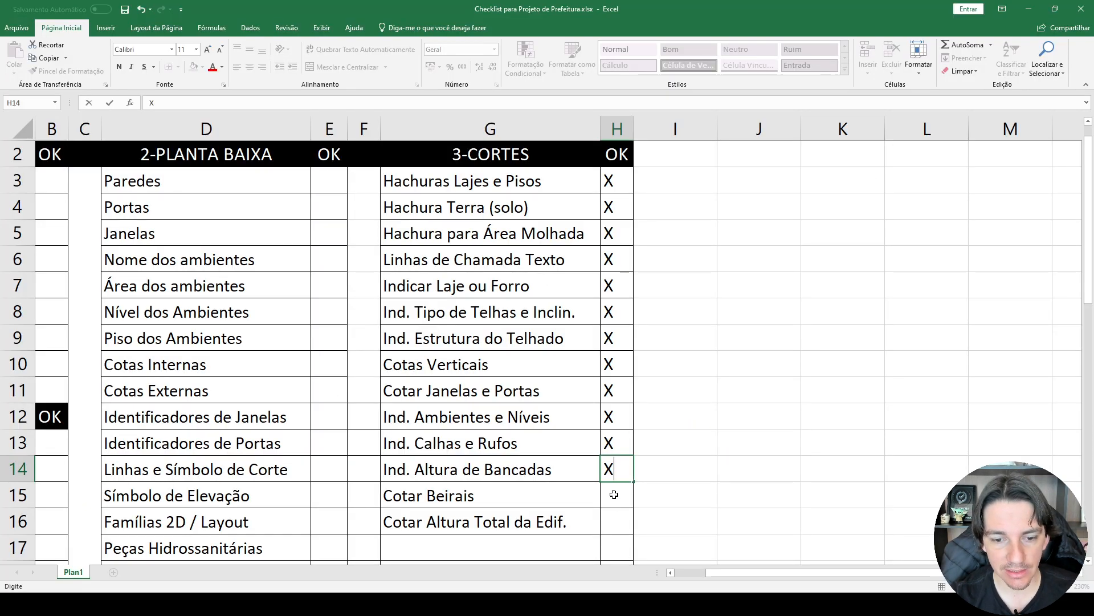
Check the checklist's Cotar Beirais item, and examine the BEIRAL and PERGOLADO notes and dimensions in the reference project's Section 0.
click(614, 494)
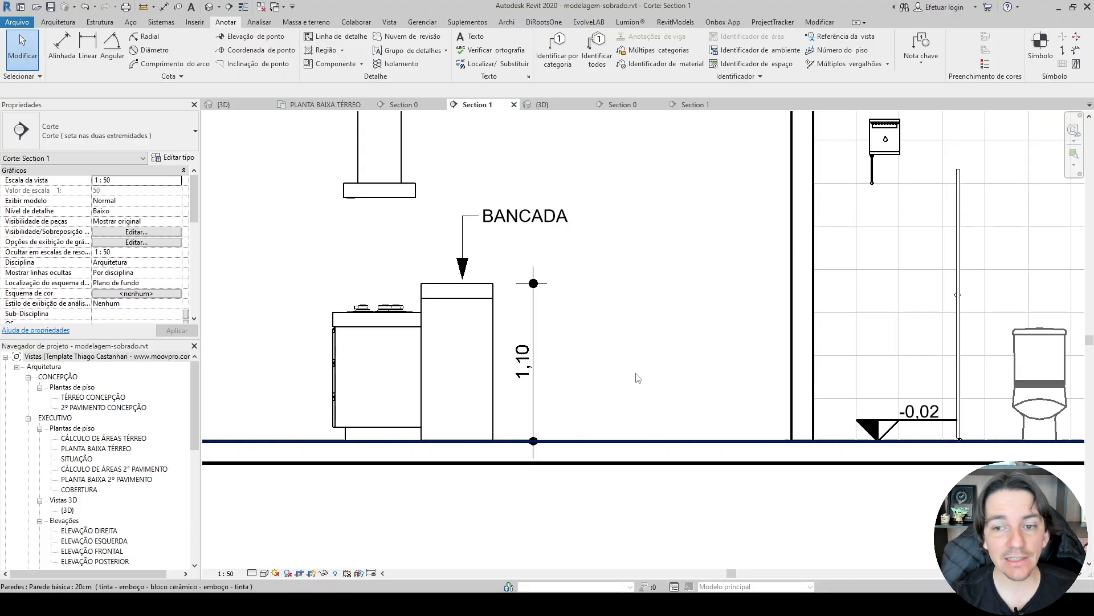
scroll(726, 246, down, 2)
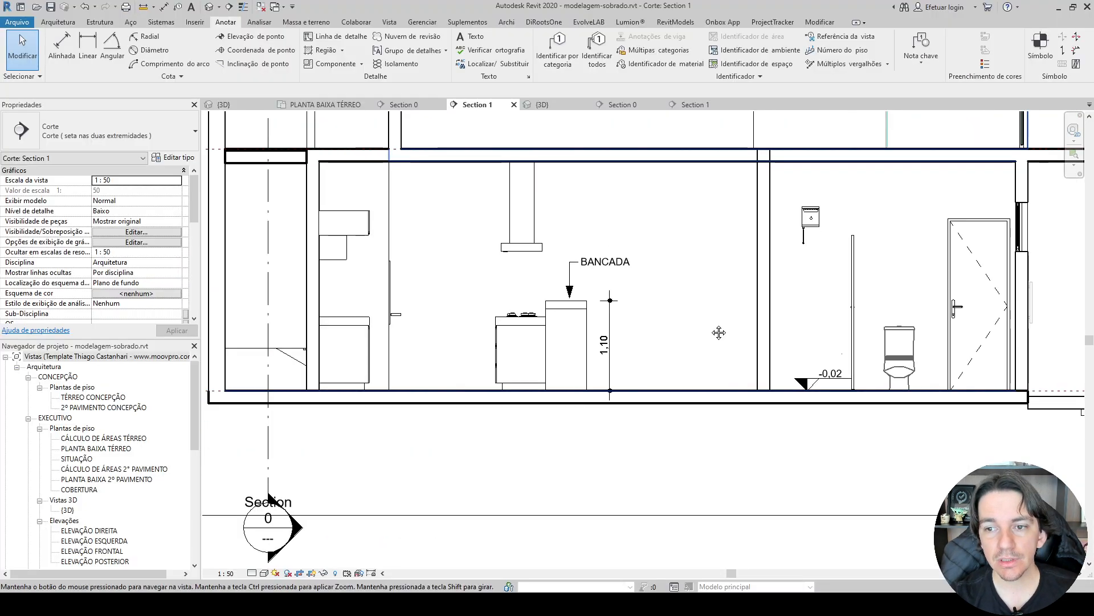
scroll(727, 246, up, 3)
scroll(718, 242, up, 4)
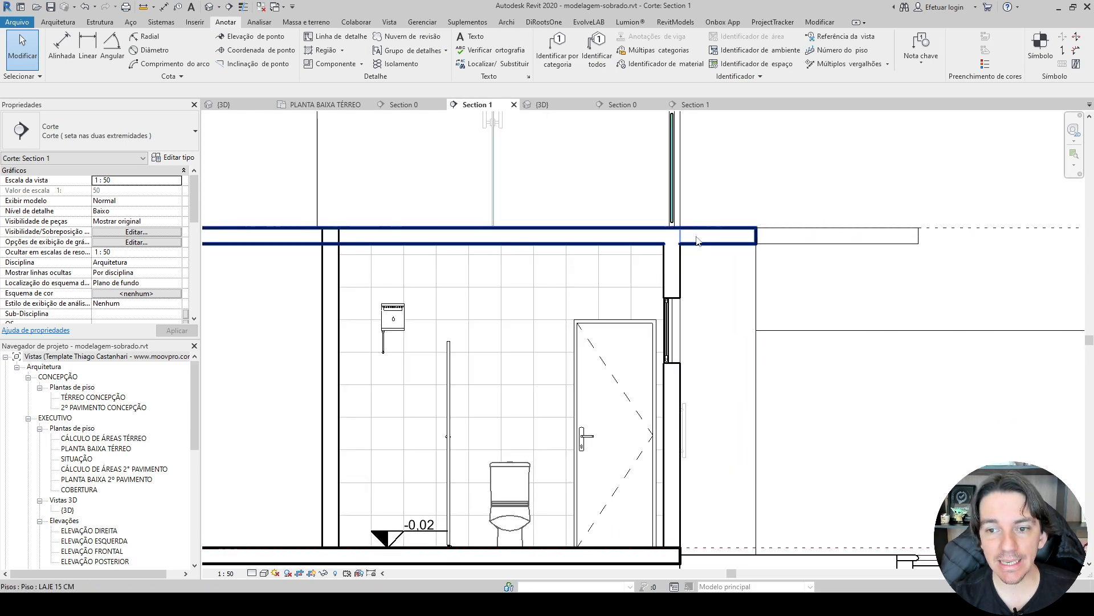
click(694, 104)
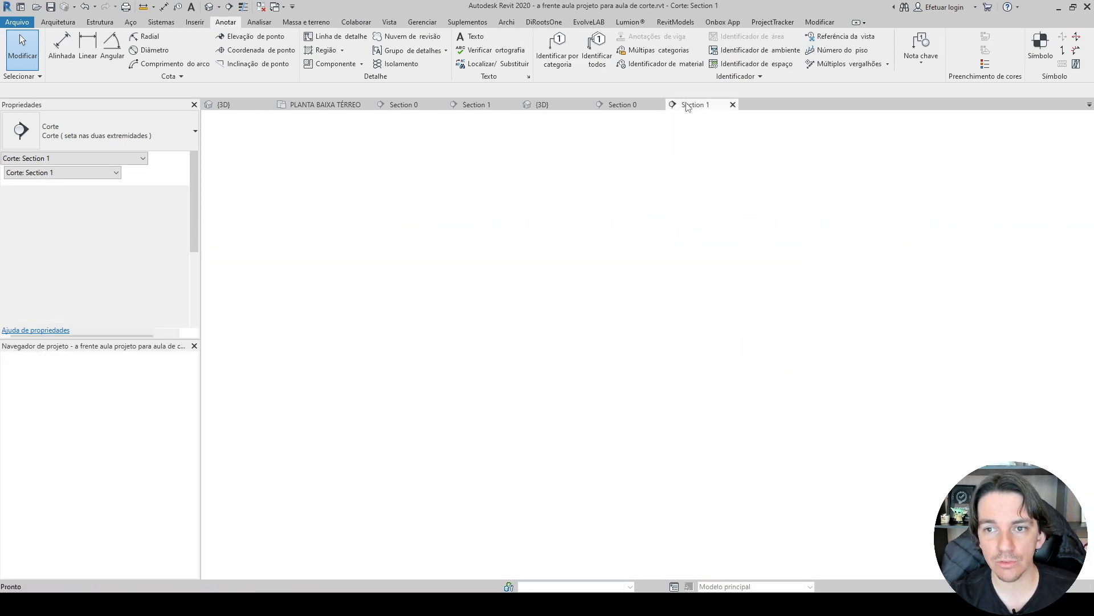
middle_drag(682, 206, 473, 91)
scroll(706, 332, up, 5)
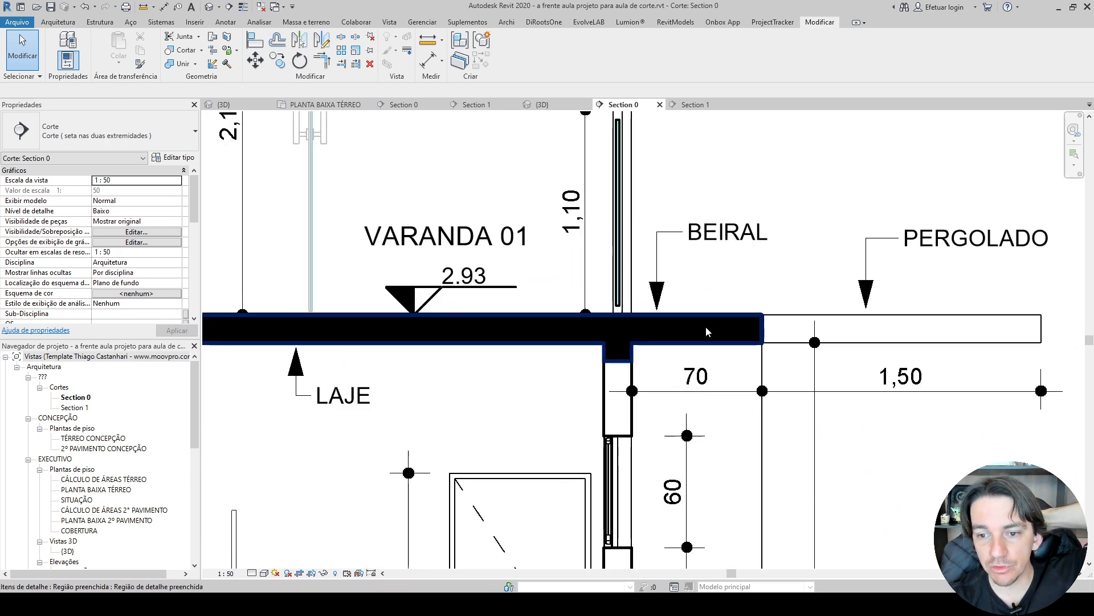
click(657, 268)
middle_drag(738, 245, 609, 246)
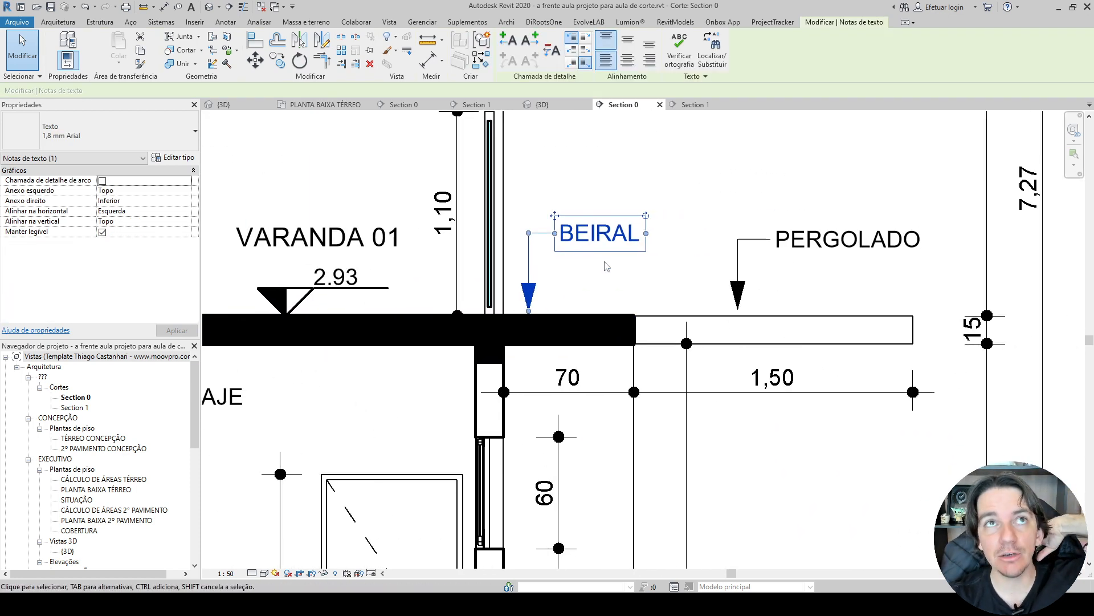
middle_drag(614, 302, 616, 289)
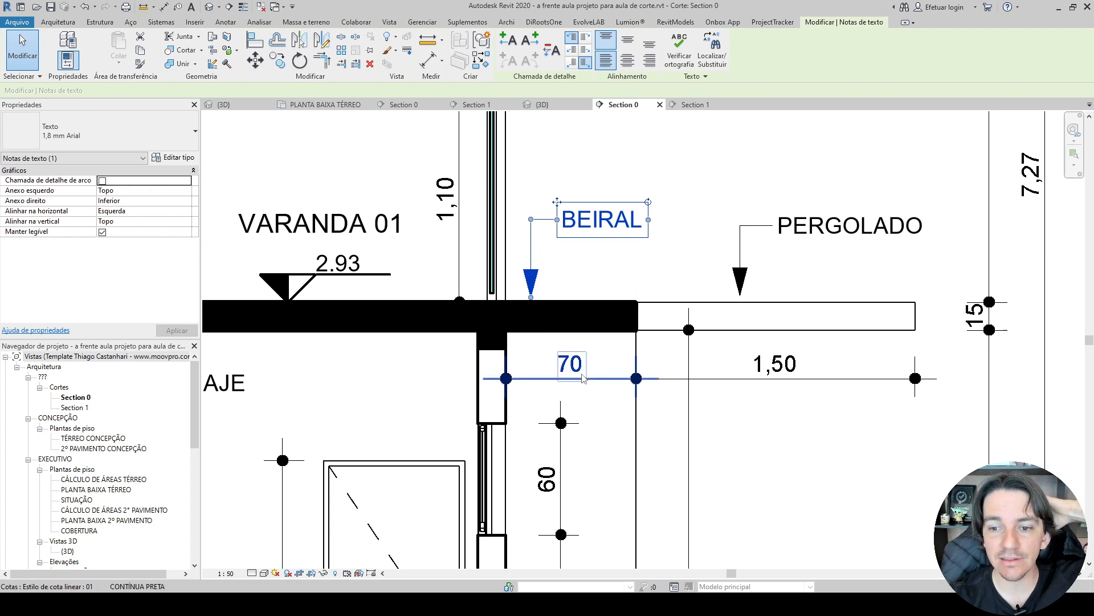
click(772, 302)
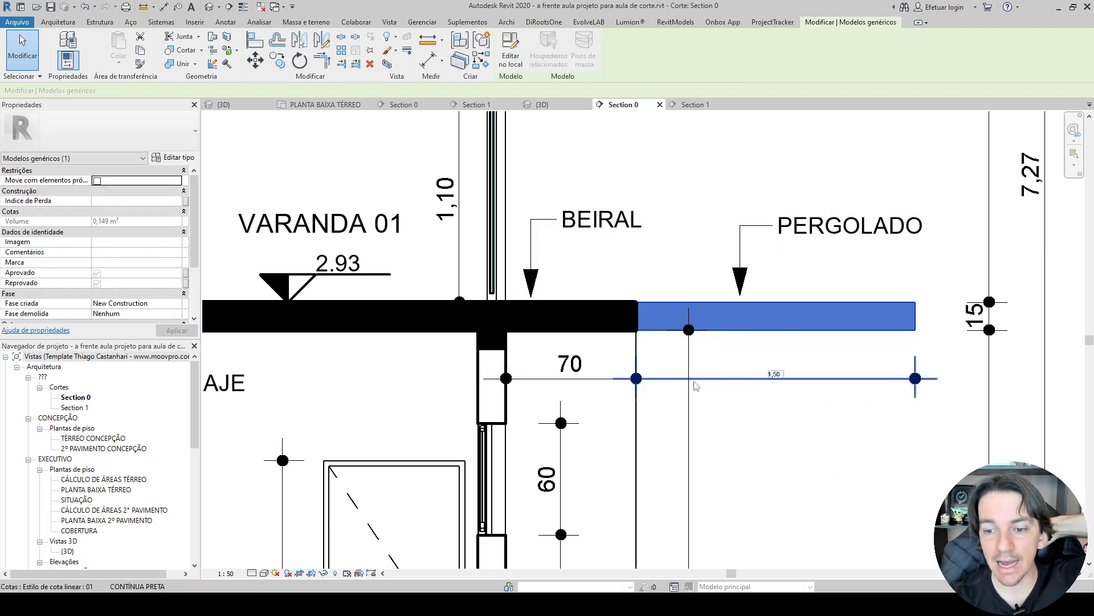
click(781, 418)
scroll(766, 416, down, 2)
scroll(655, 334, up, 2)
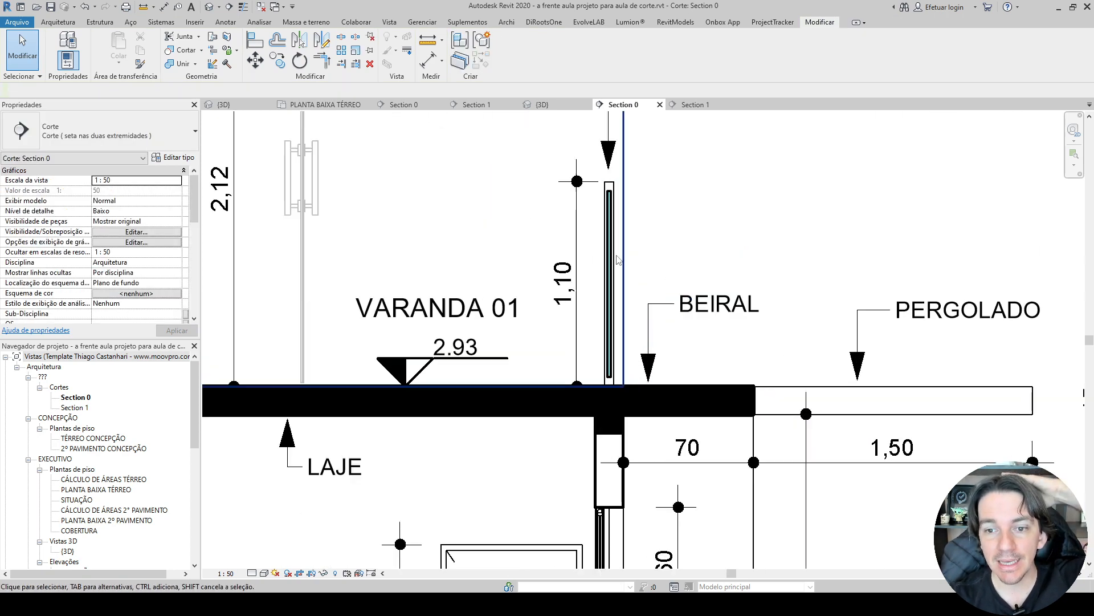
Examine the glass guardrail and its GUARDA-CORPO VIDRO 12MM note at Varanda 01 in the reference section.
click(607, 236)
middle_drag(657, 224, 550, 368)
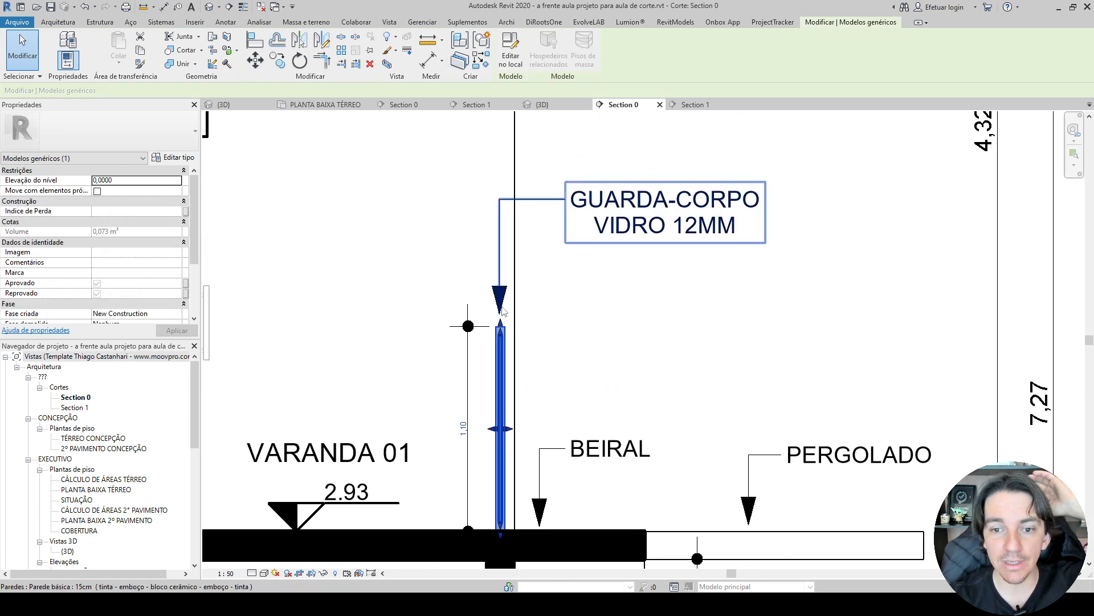
key(Escape)
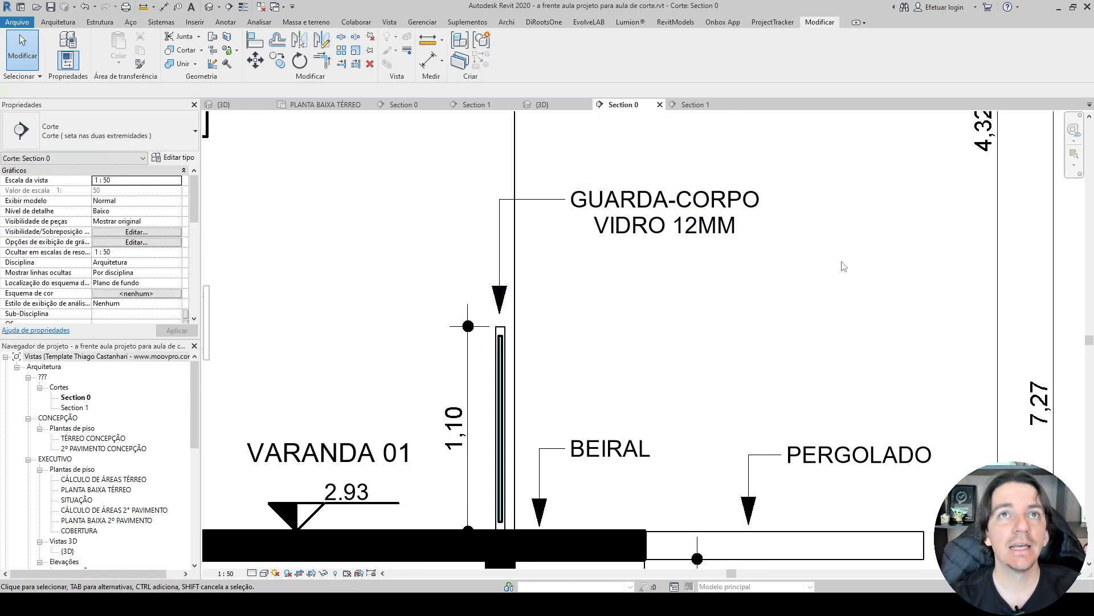
scroll(844, 266, down, 3)
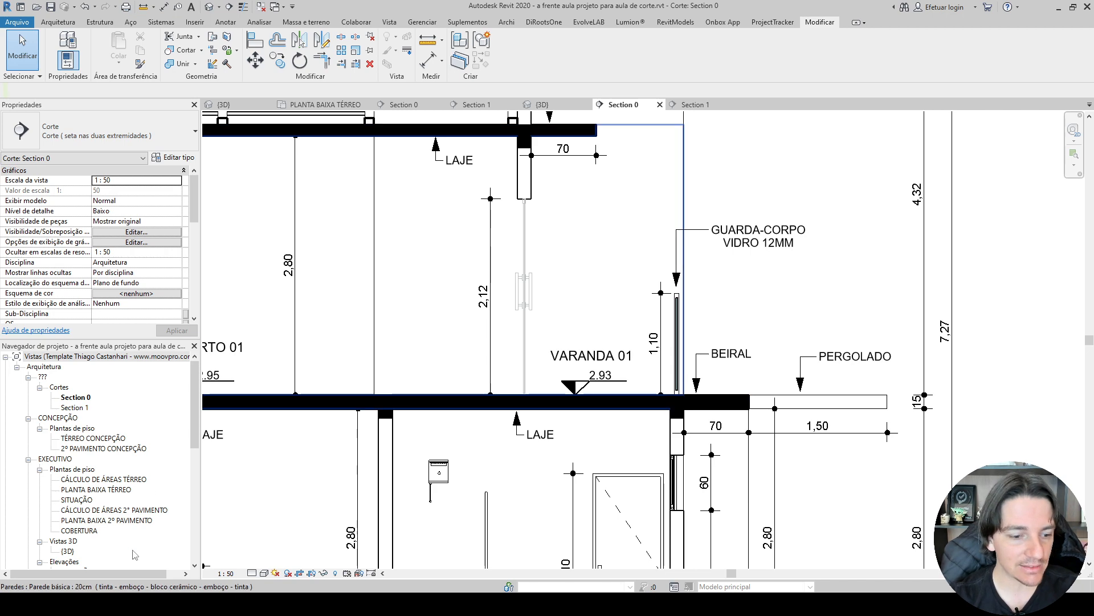
Switch to File Explorer, open the aulao-corte-arquivos folder to view its files, and return to Revit.
key(alt+Tab)
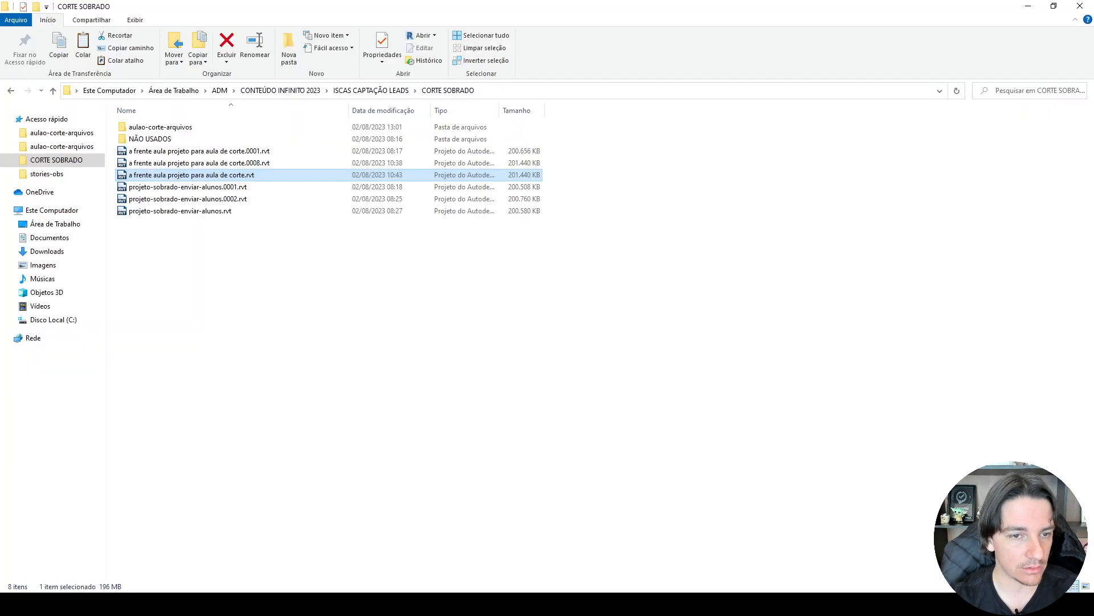
double_click(140, 128)
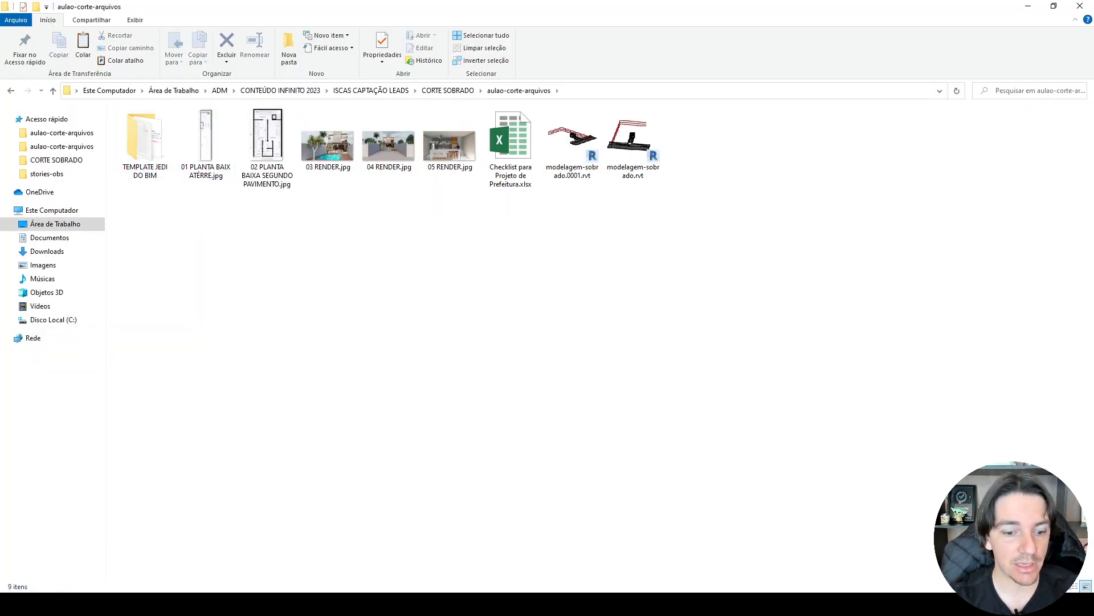
key(alt+Tab)
Examine the reference Section 0 as a whole and the timber roof structure above the upper slab, selecting one truss group.
scroll(543, 273, down, 8)
middle_drag(542, 274, 656, 278)
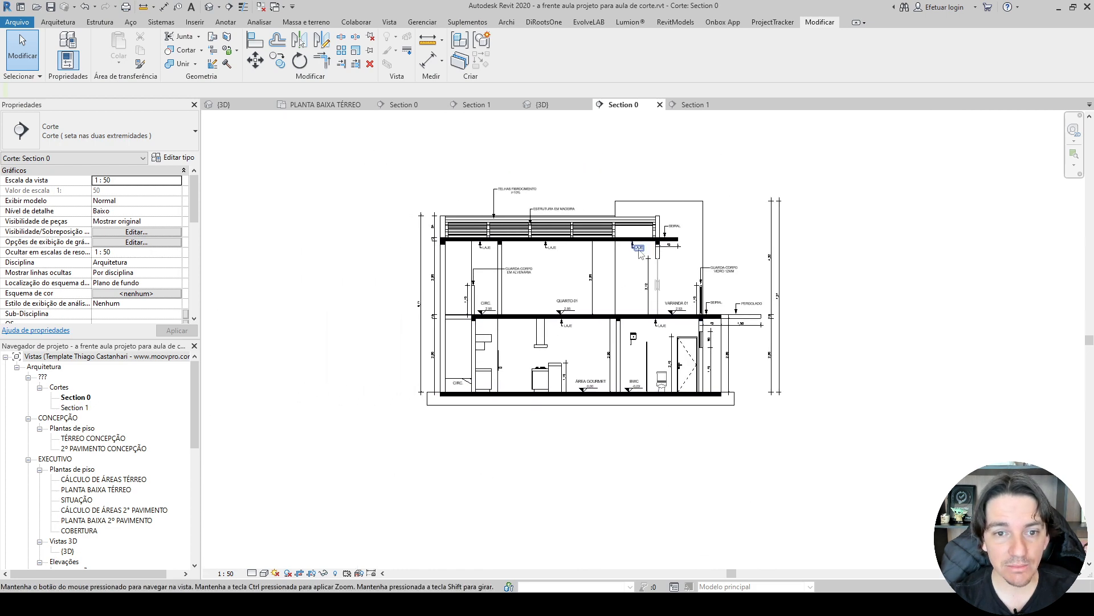
scroll(399, 225, up, 4)
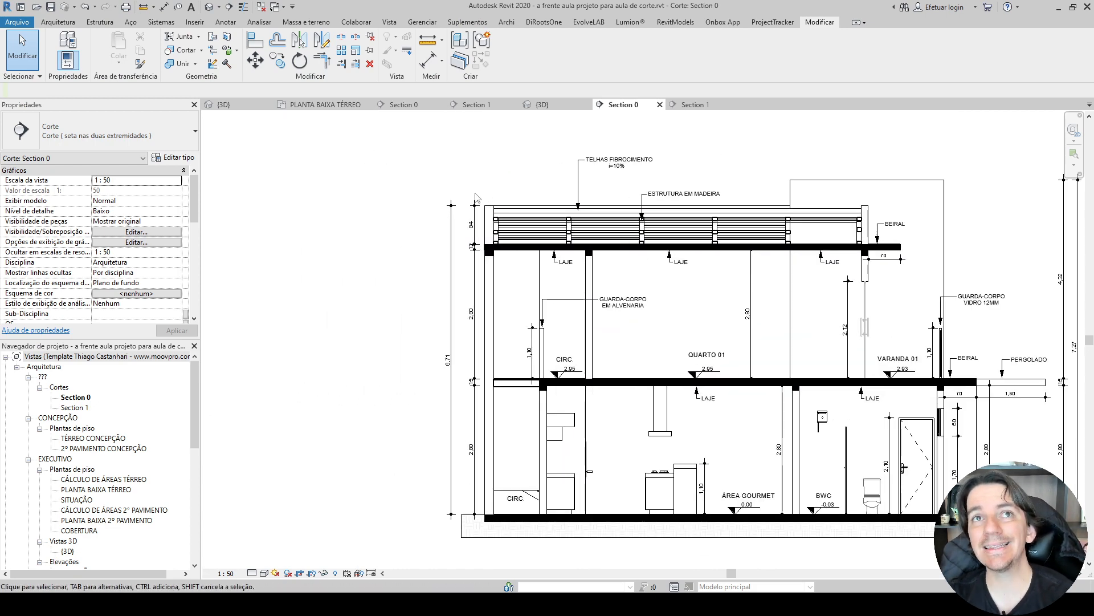
scroll(476, 197, up, 3)
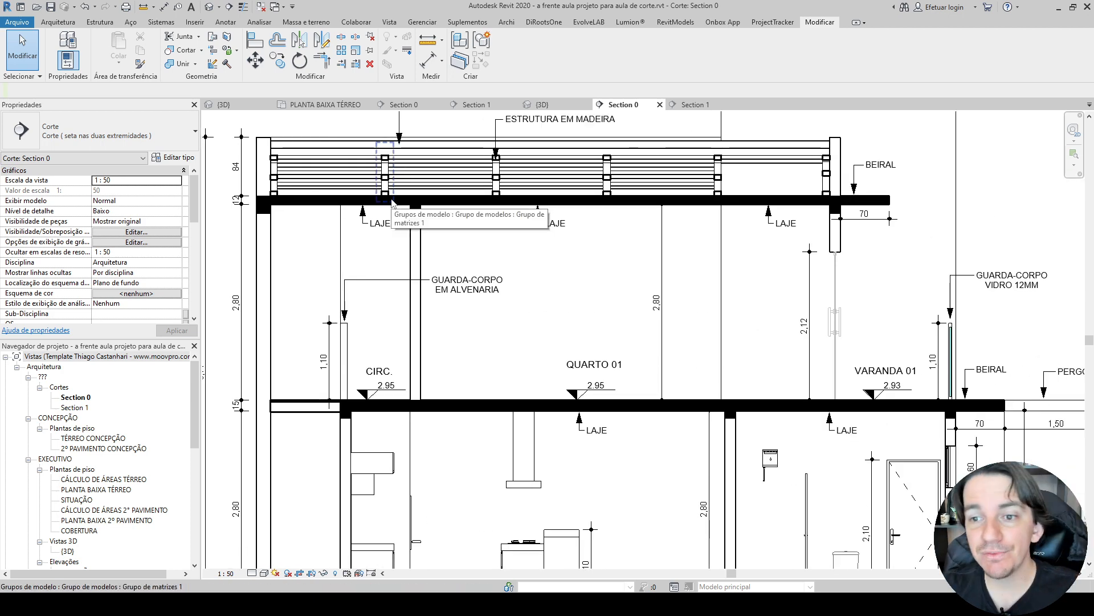
scroll(392, 201, up, 6)
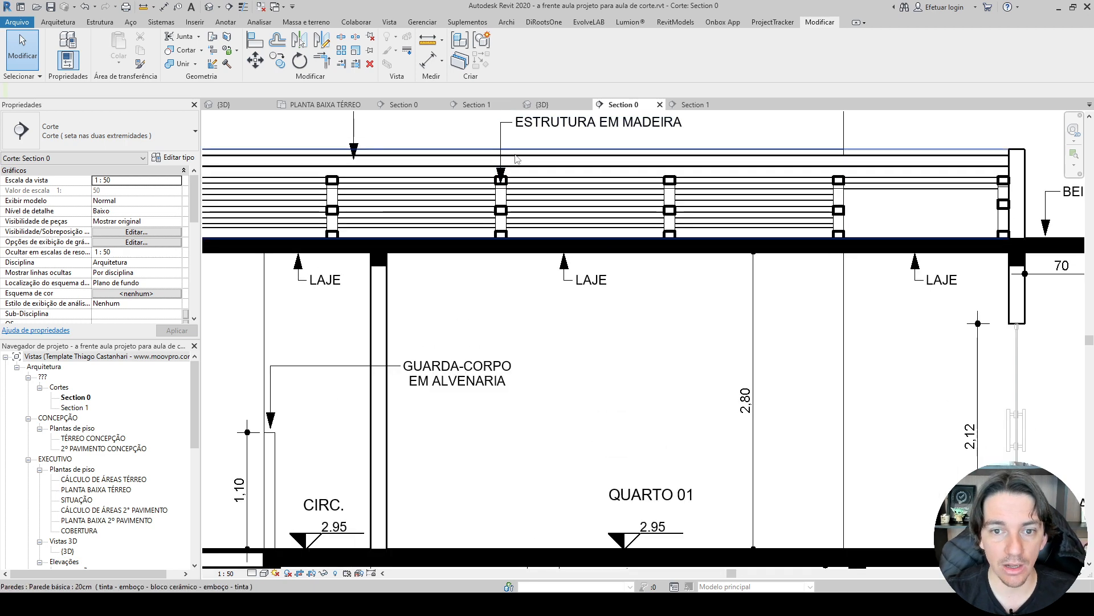
scroll(498, 251, up, 5)
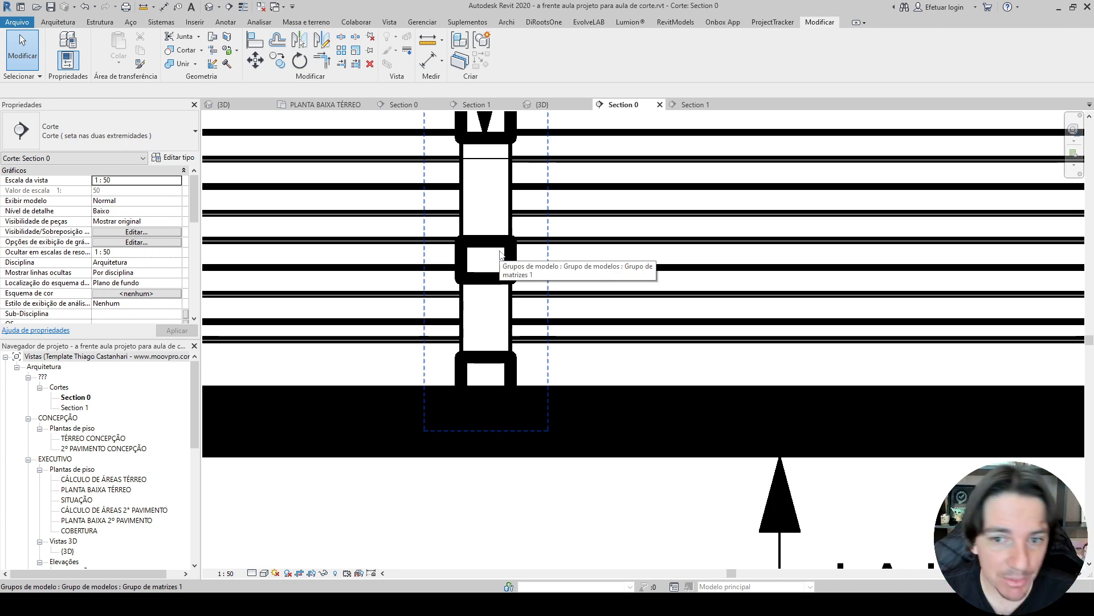
scroll(500, 253, down, 7)
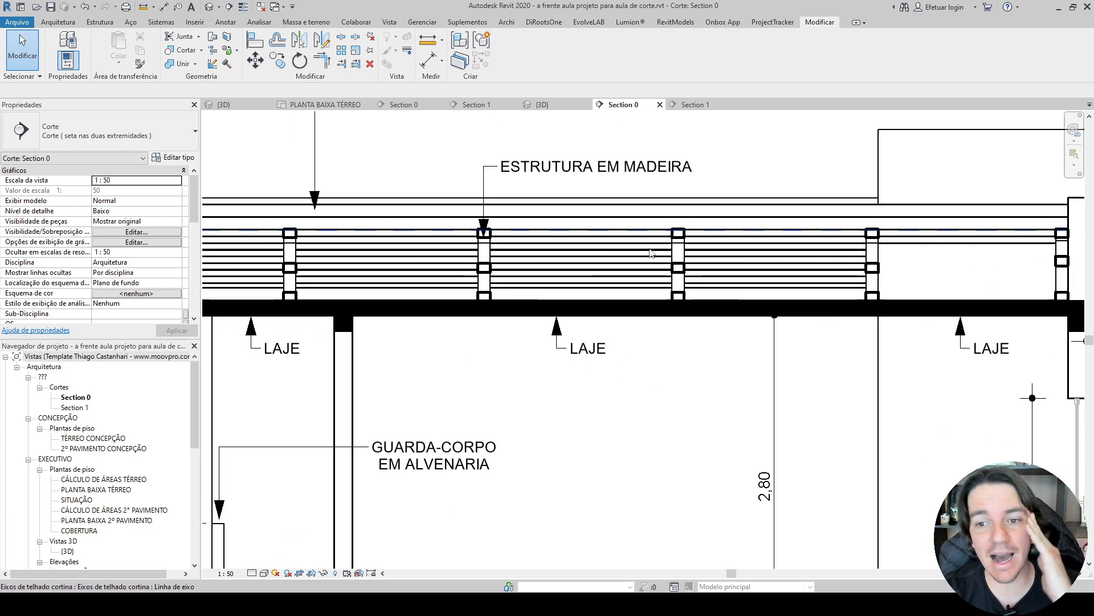
click(678, 268)
scroll(678, 271, up, 3)
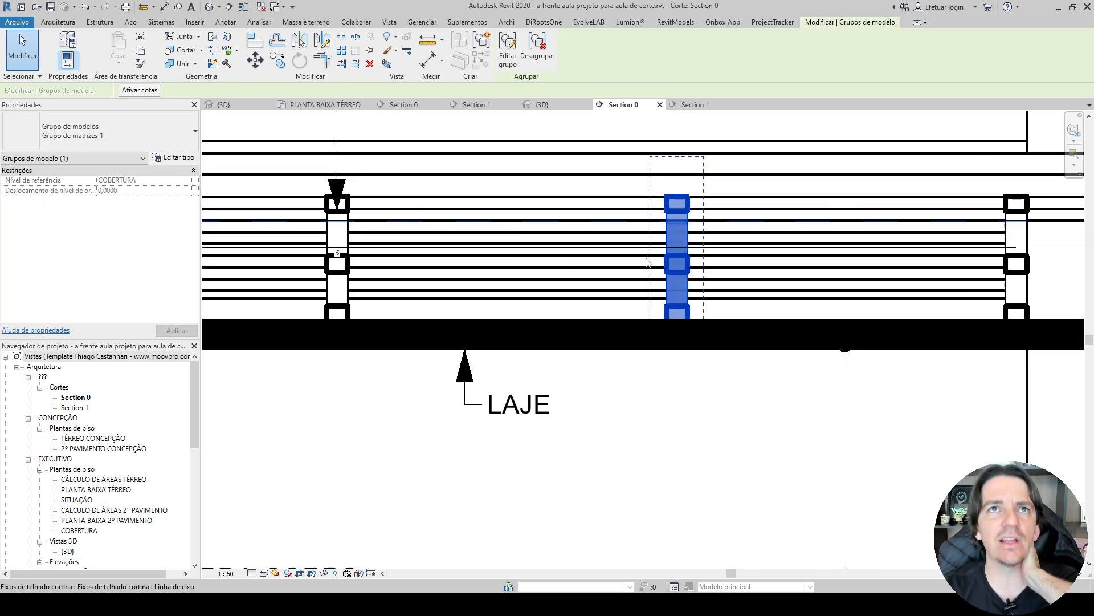
scroll(681, 205, up, 4)
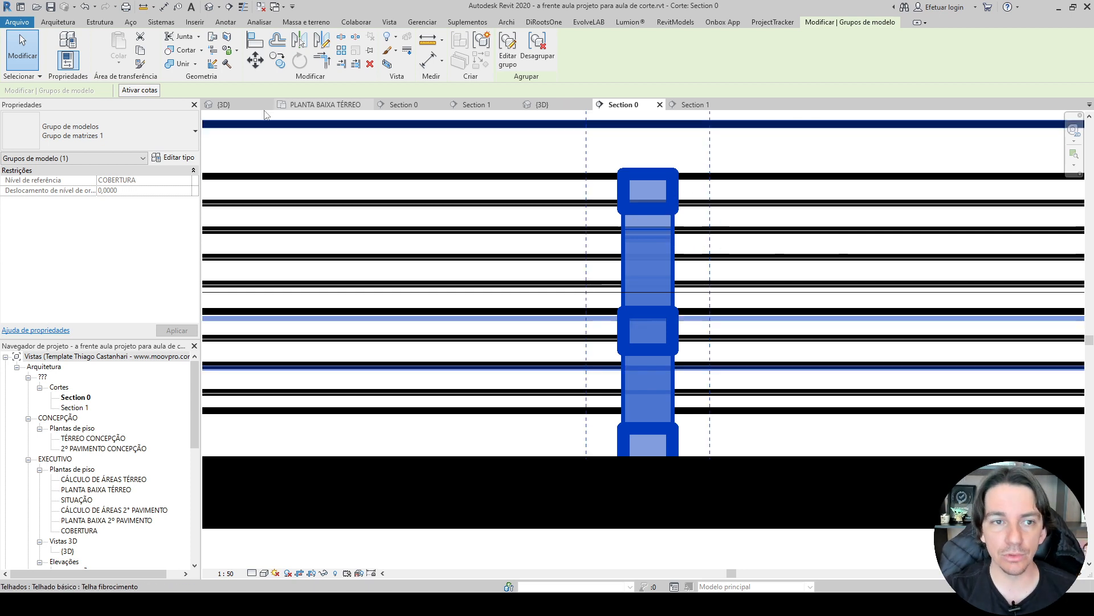
Open modelagem-sobrado's 3D view and inspect the timber truss under the tiled roof from several angles.
click(246, 105)
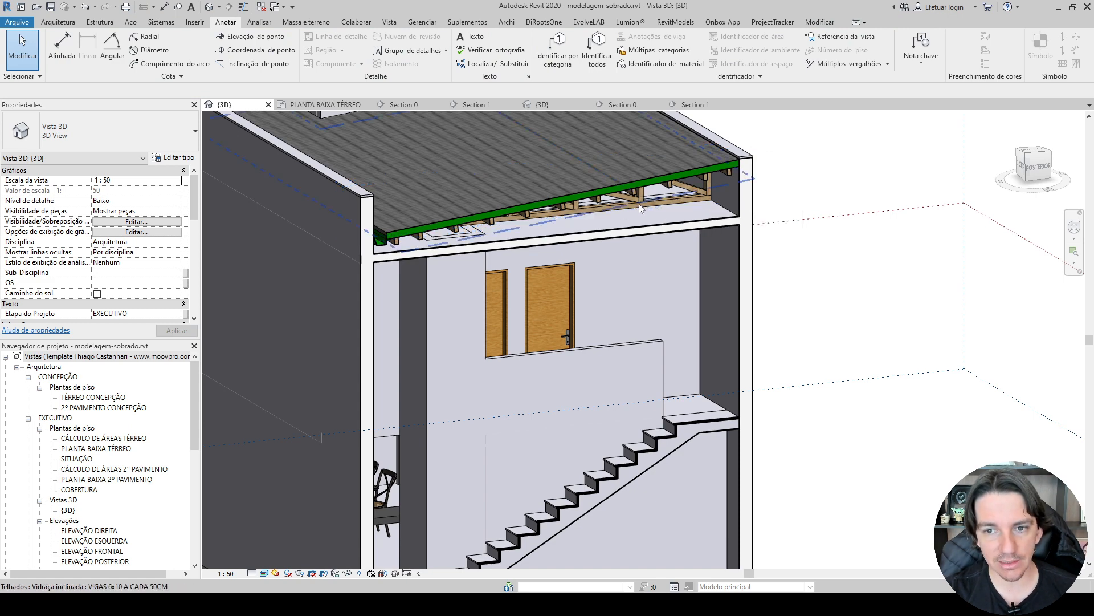
key(Tab)
click(637, 209)
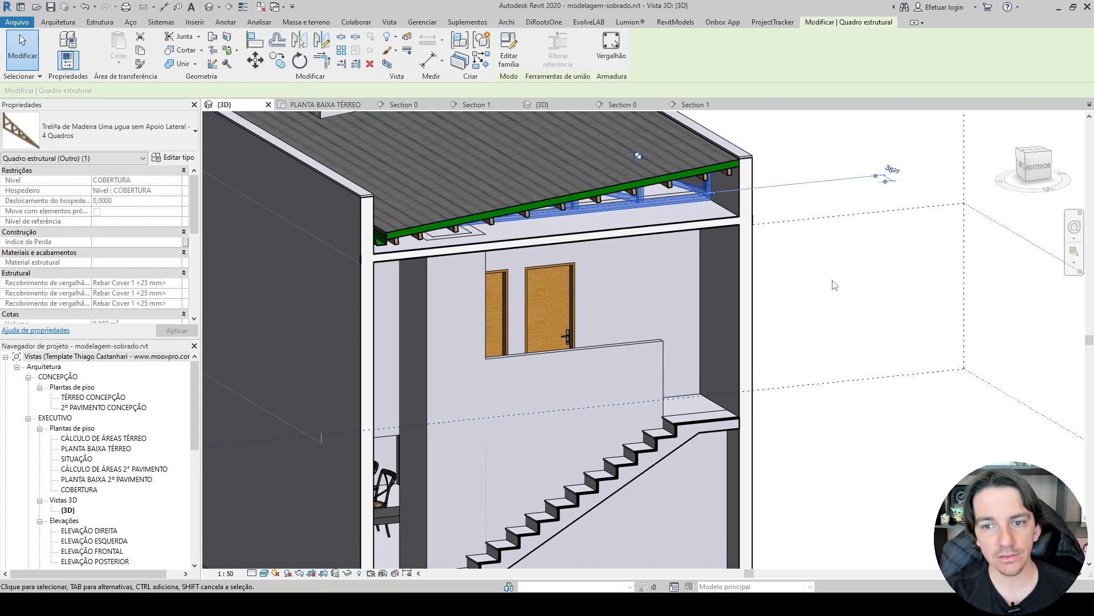
shift+middle_drag(637, 209, 914, 304)
scroll(788, 266, down, 3)
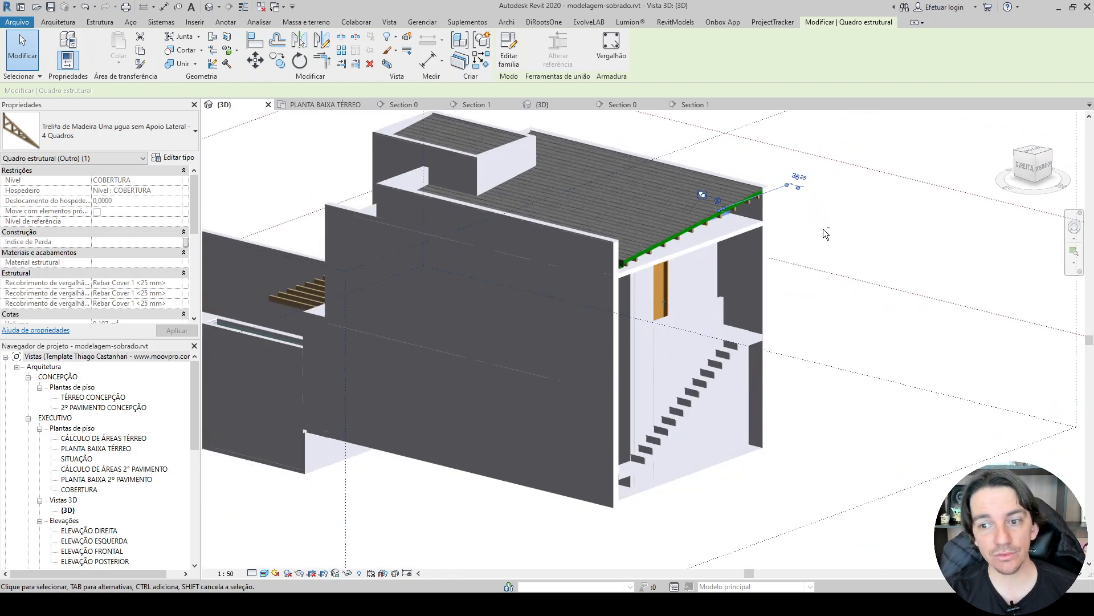
shift+middle_drag(826, 235, 799, 188)
scroll(799, 183, up, 3)
click(799, 183)
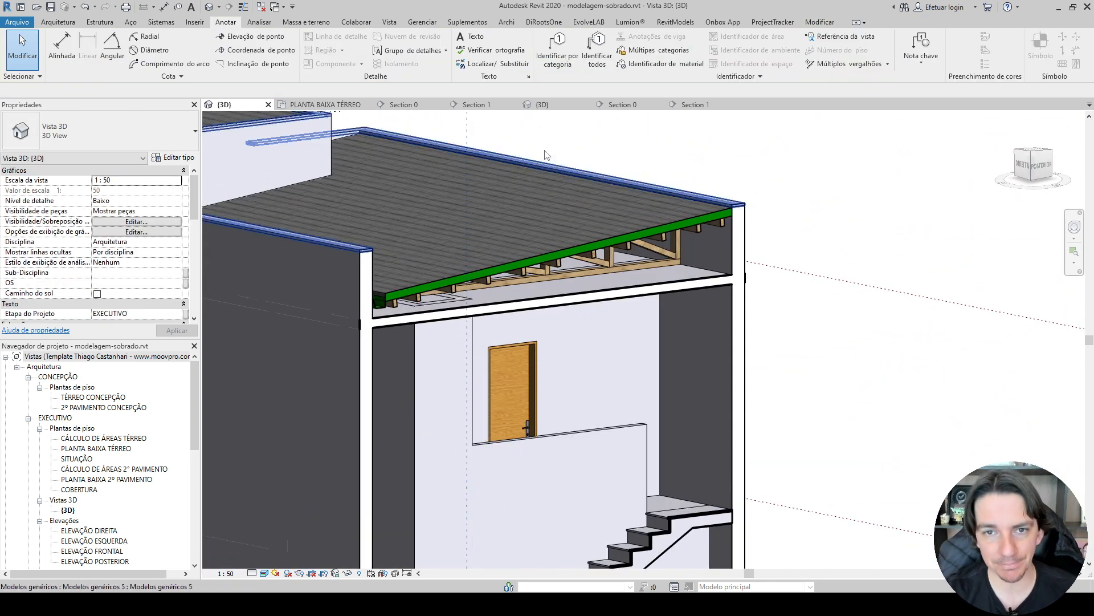
Mark X for Cotar Beirais and Cotar Altura Total da Edif. in the Excel 3-CORTES checklist.
click(696, 105)
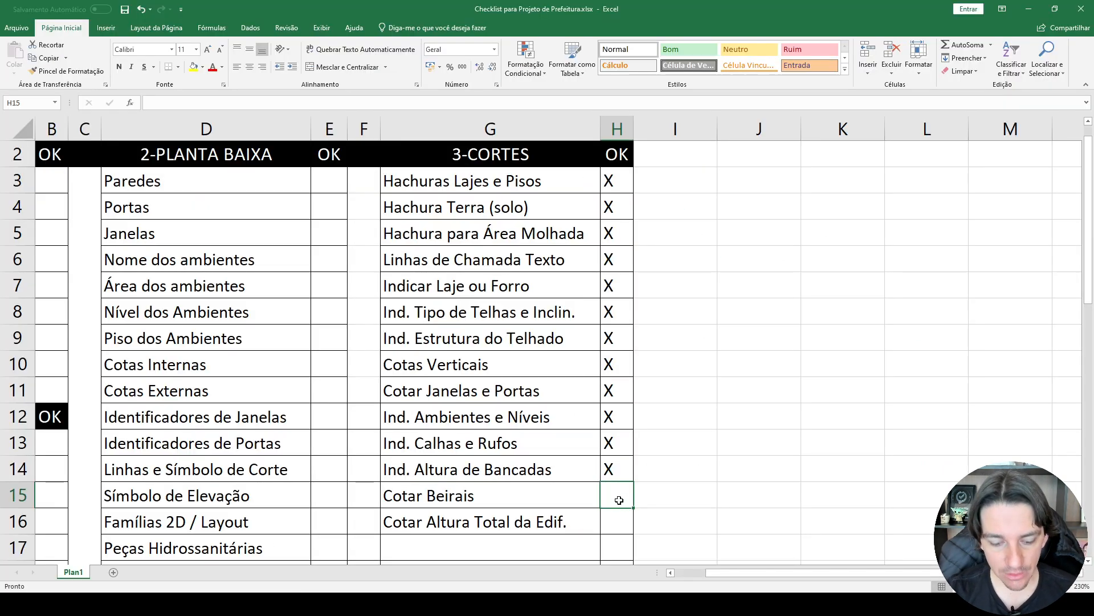
text(X)
click(605, 523)
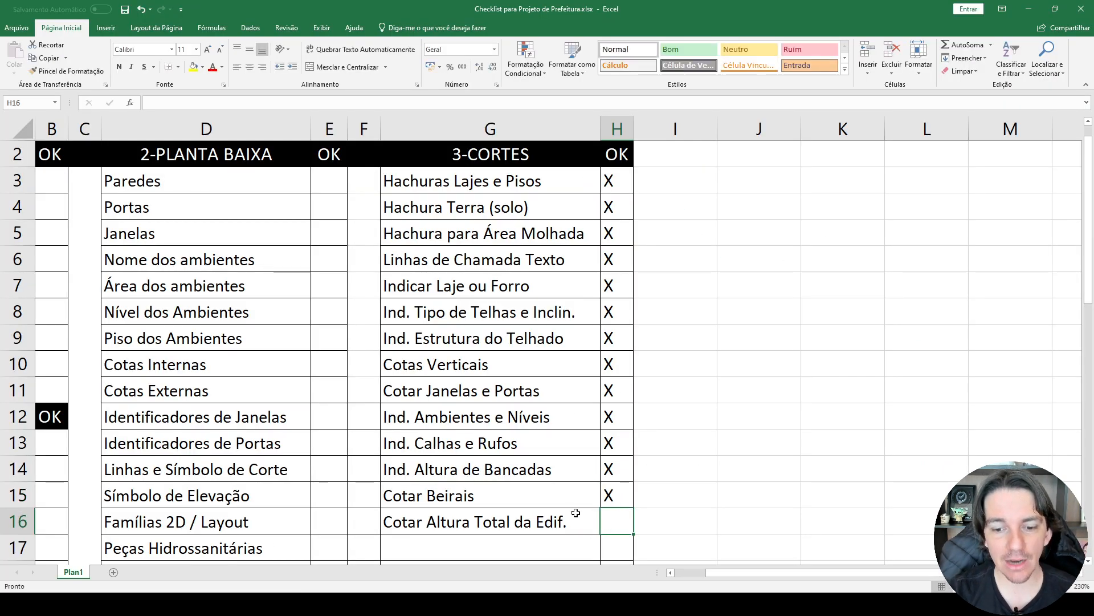
scroll(576, 513, down, 4)
text(X)
scroll(572, 237, up, 1)
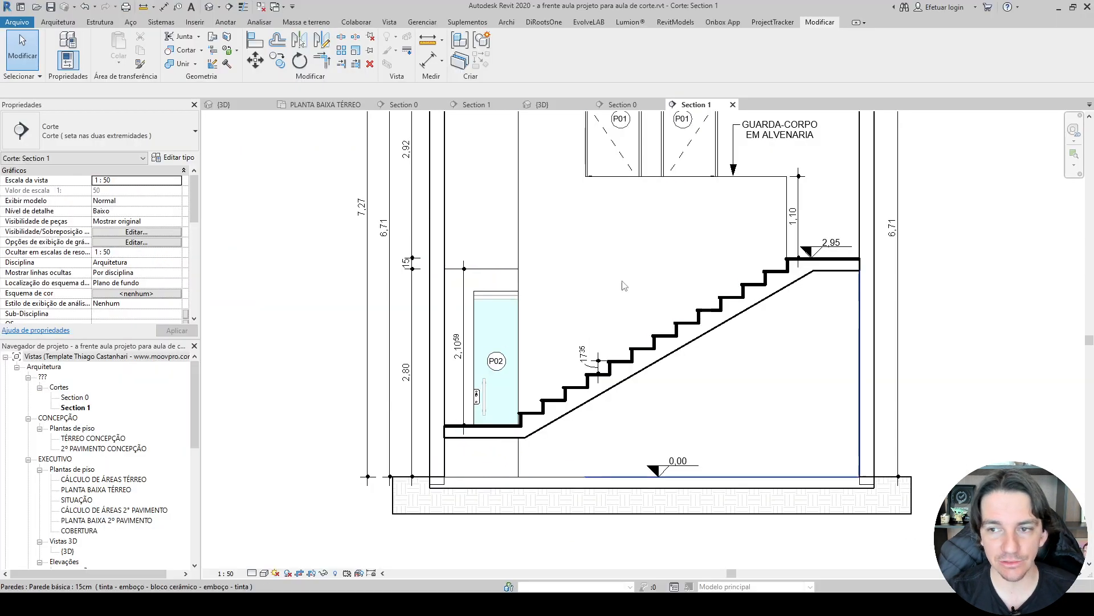
scroll(627, 257, down, 2)
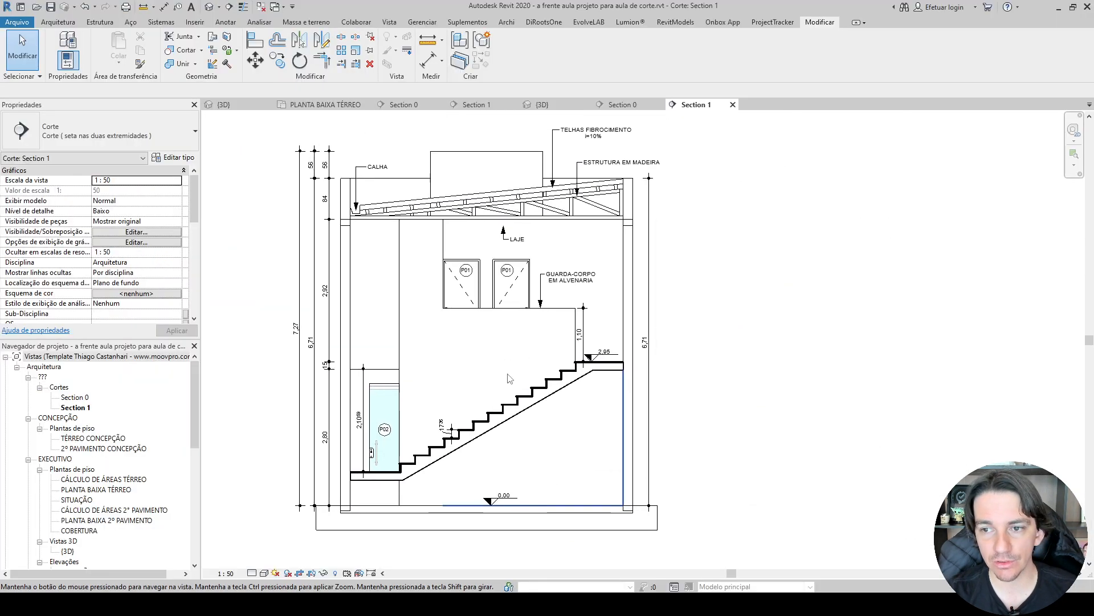
Examine the floor-to-floor and total height dimensions beside the stair in the reference Section 1.
scroll(655, 234, up, 5)
middle_drag(657, 233, 664, 361)
scroll(426, 177, down, 2)
middle_drag(429, 178, 640, 174)
middle_drag(379, 564, 372, 422)
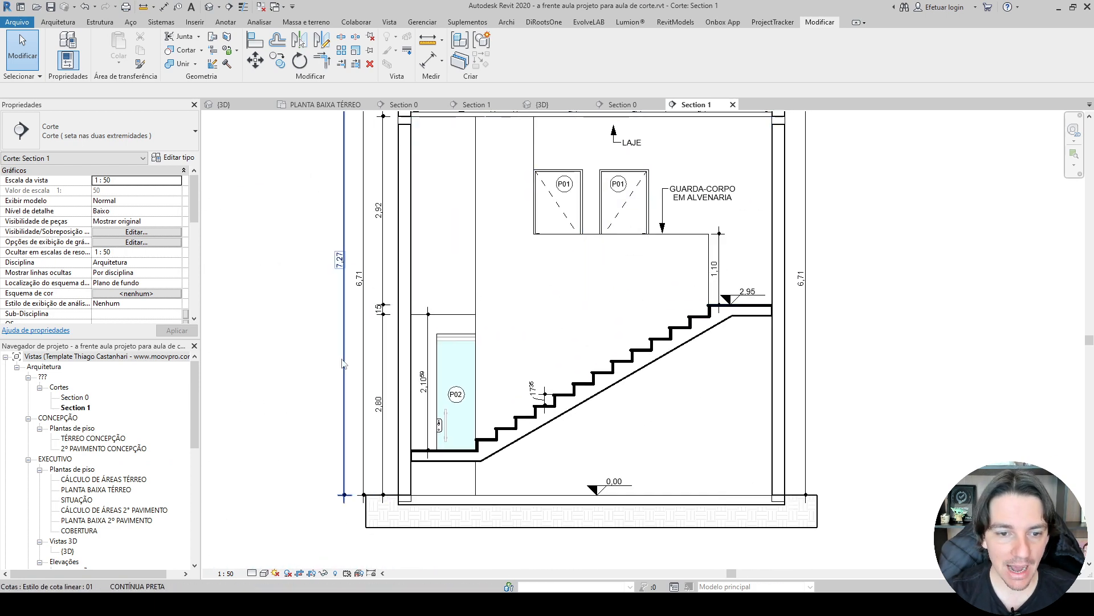
Open the reference Section 0 and examine its overall layout and vertical dimensions from the outer wall to QUARTO 01.
click(631, 105)
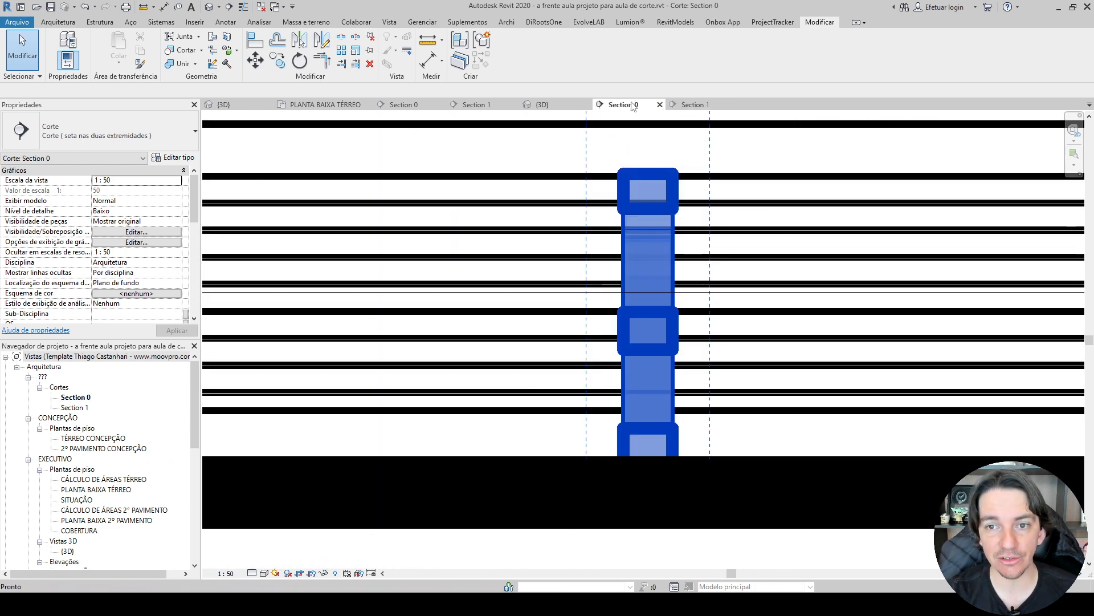
scroll(671, 213, down, 7)
scroll(672, 220, down, 1)
scroll(317, 295, down, 3)
middle_drag(316, 295, 284, 258)
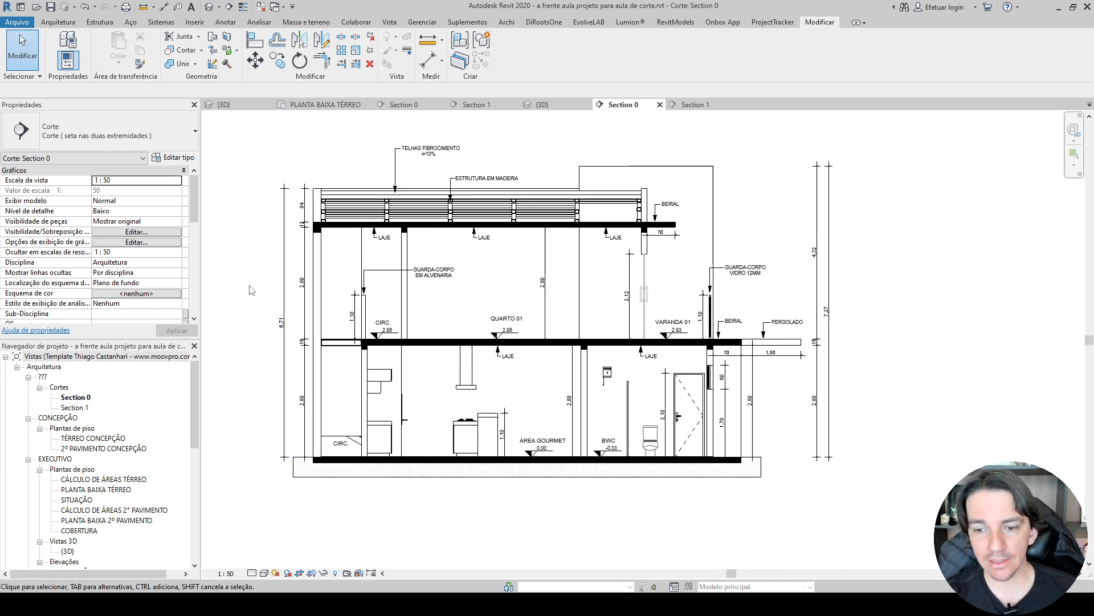
scroll(216, 296, up, 2)
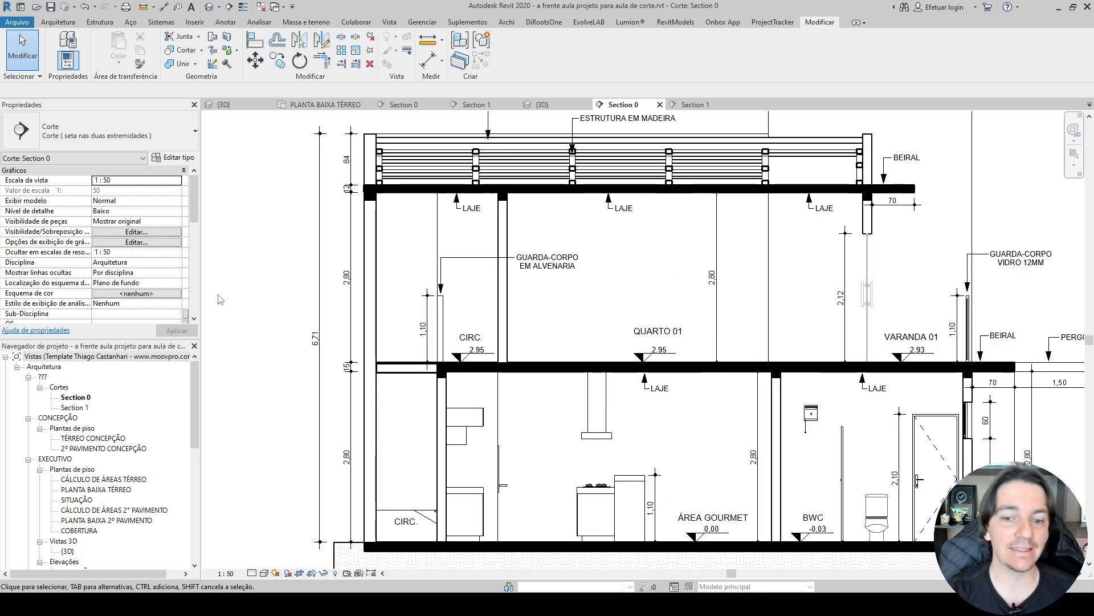
scroll(220, 303, up, 2)
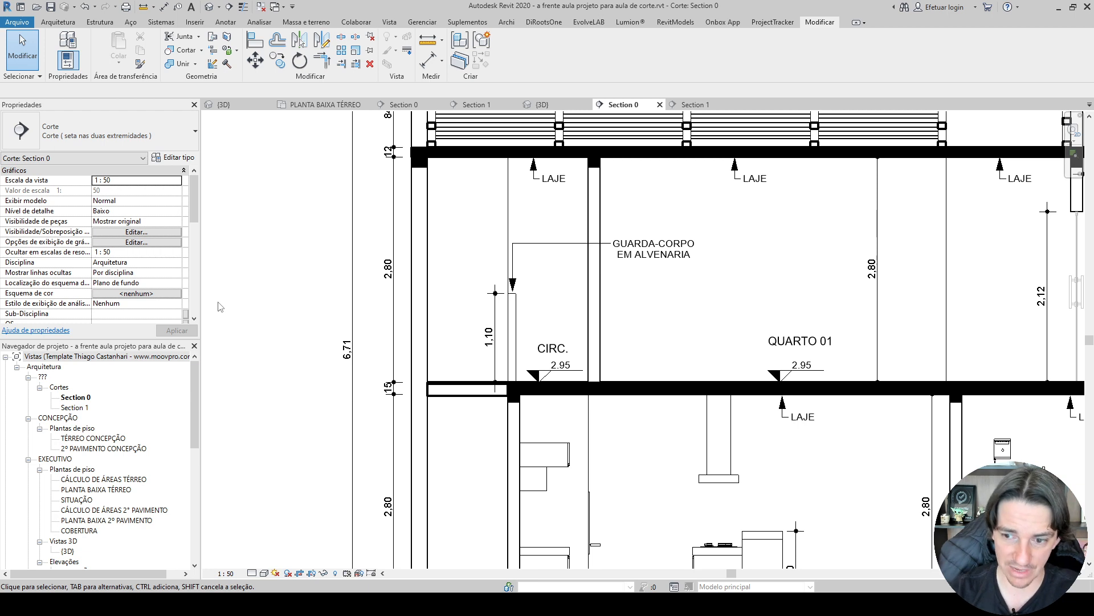
middle_drag(743, 345, 539, 358)
scroll(696, 323, up, 3)
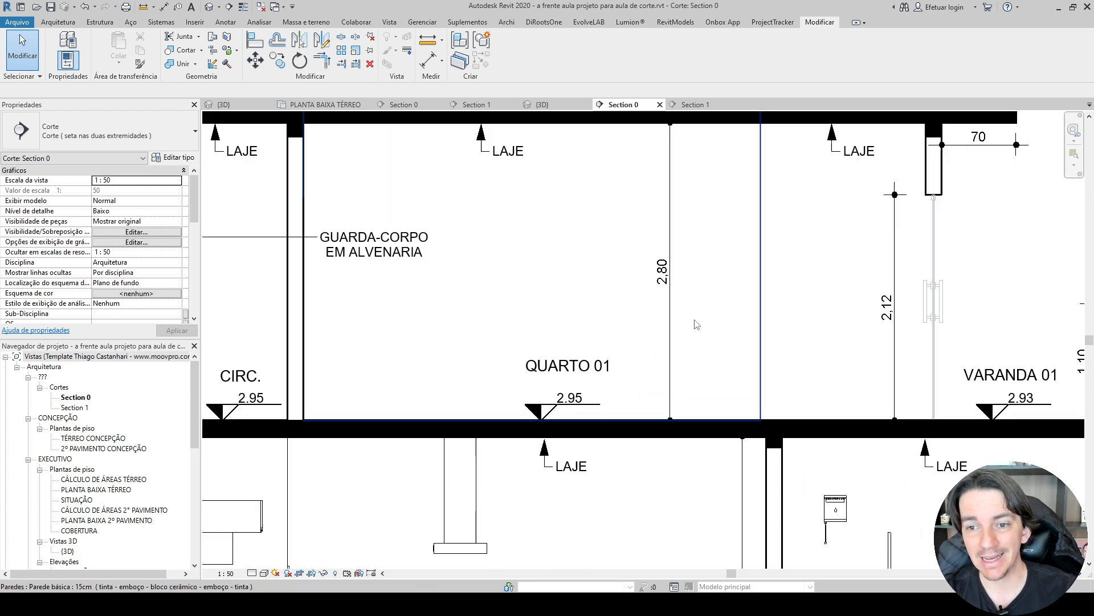
Select the height dimension of the sliding glass door at VARANDA 01 and examine it against the door and slab.
middle_drag(673, 176, 641, 303)
middle_drag(861, 429, 647, 288)
scroll(648, 285, up, 3)
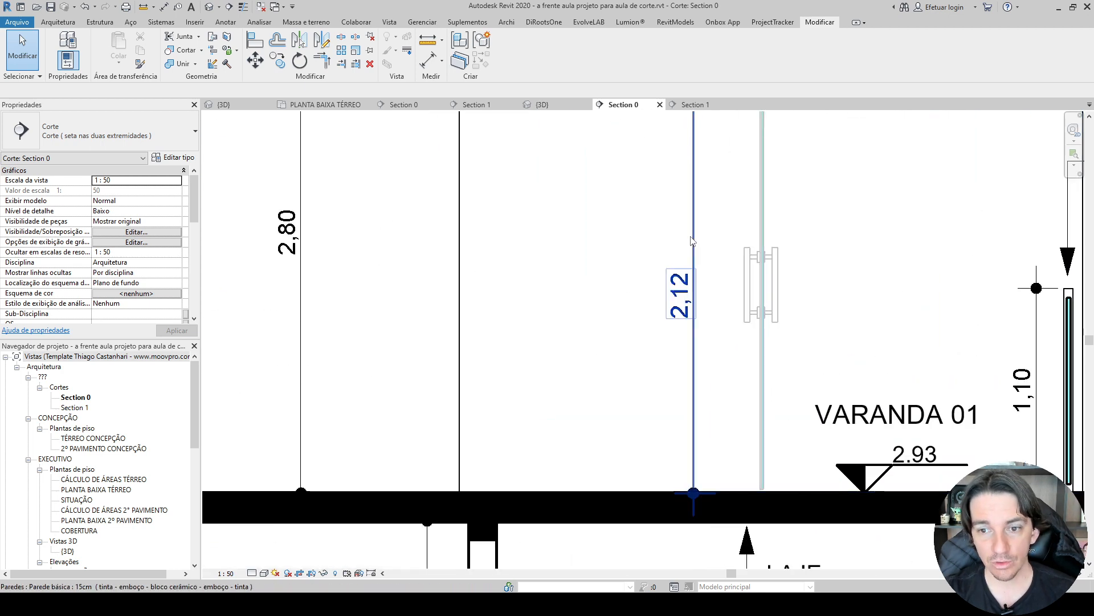
middle_drag(730, 237, 579, 329)
mouse_move(557, 259)
ctrl+mouse_down()
mouse_move(586, 264)
mouse_move(544, 273)
ctrl+mouse_up()
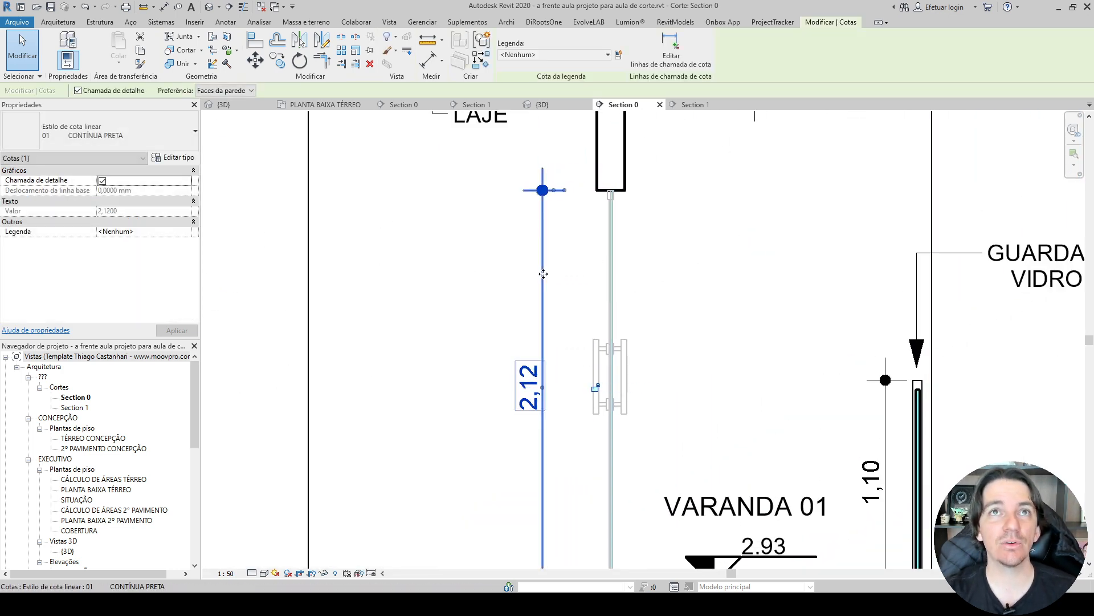
middle_drag(564, 324, 556, 206)
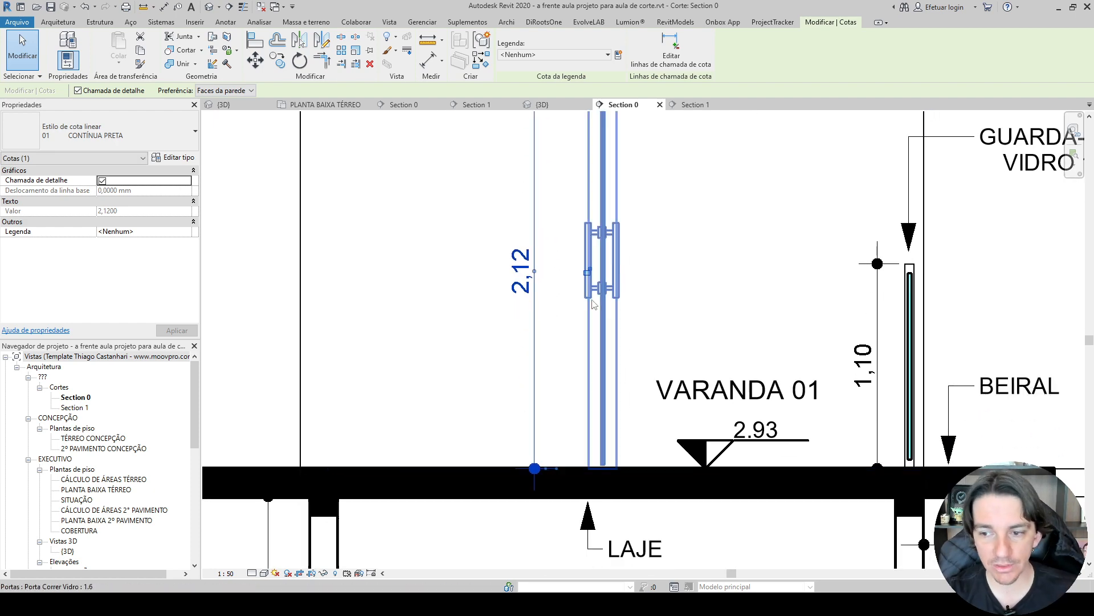
scroll(834, 383, down, 4)
Select the BWC window's height and sill dimension and examine the height dimension of the neighbouring door.
middle_drag(834, 384, 496, 147)
scroll(577, 363, up, 3)
middle_drag(593, 332, 680, 433)
scroll(681, 431, up, 1)
drag(654, 381, 635, 342)
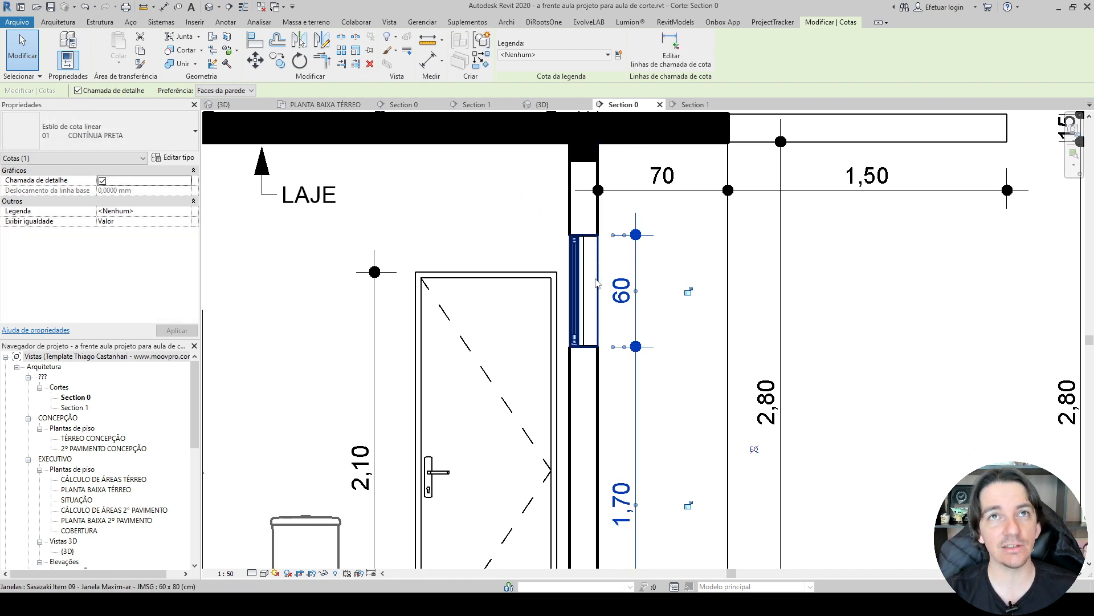
middle_drag(494, 325, 585, 161)
scroll(585, 161, down, 1)
middle_drag(490, 194, 507, 279)
scroll(507, 279, up, 3)
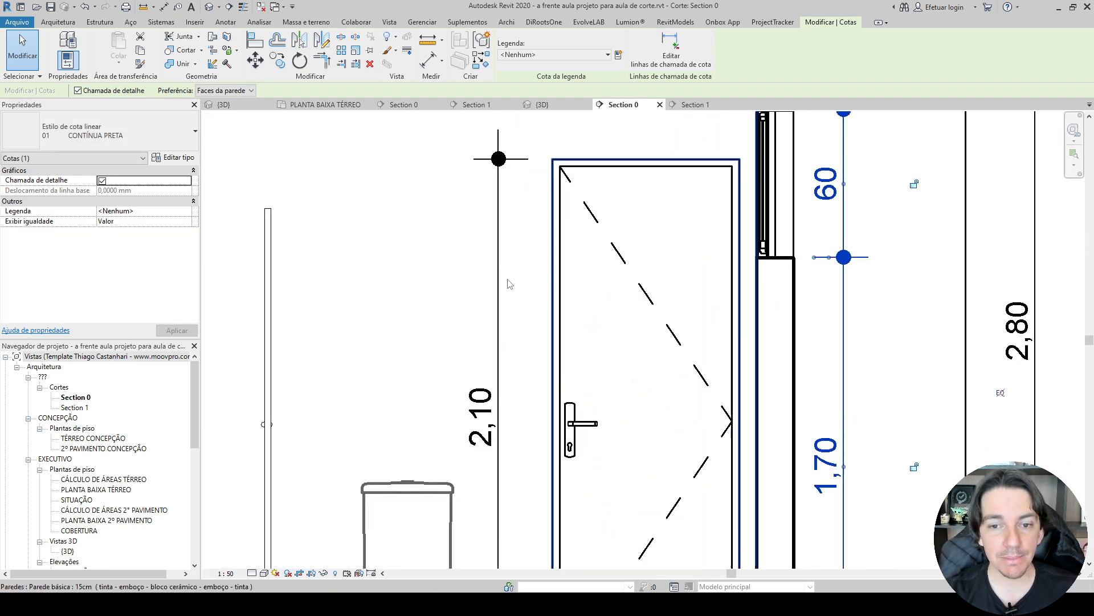
scroll(509, 284, down, 1)
scroll(408, 278, down, 1)
Add an aligned dimension for the BWC shower partition's height, from its upper edge to the floor slab.
key(d)
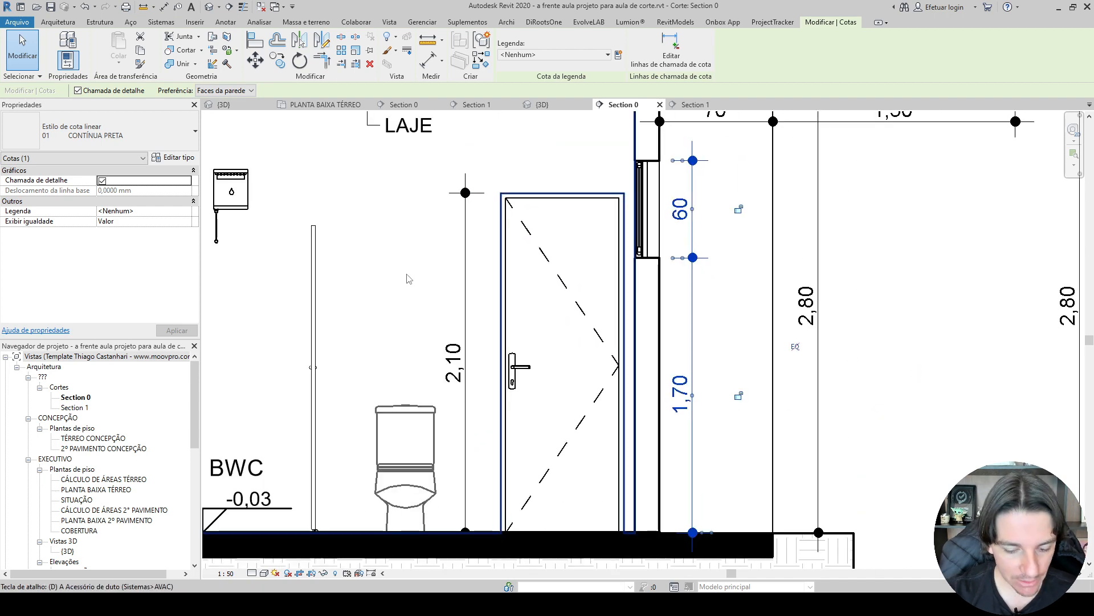
key(i)
scroll(332, 237, up, 6)
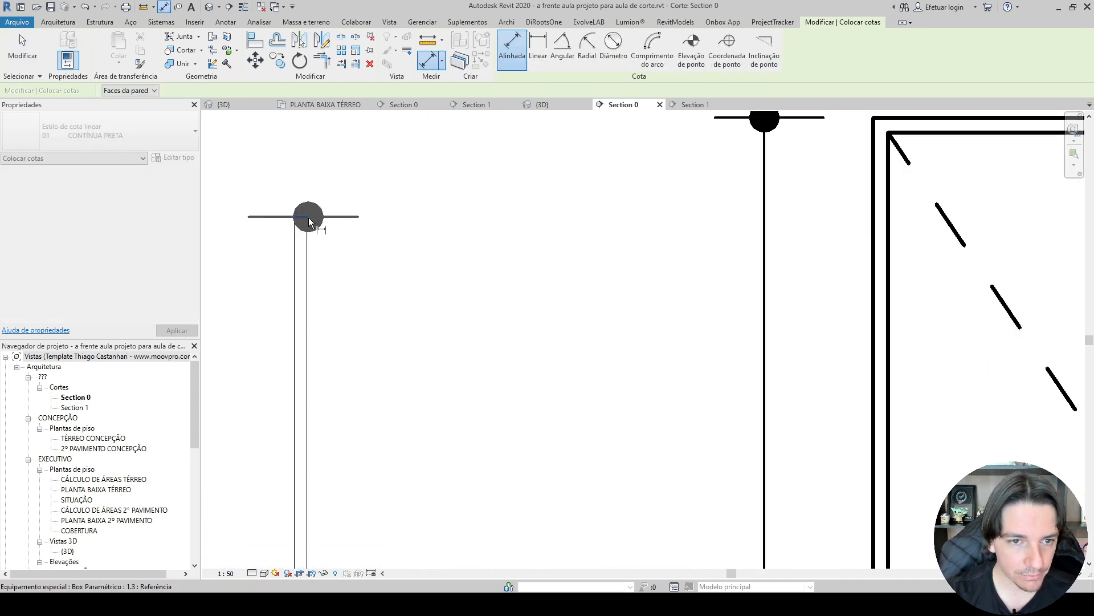
click(309, 218)
scroll(333, 237, down, 3)
middle_drag(395, 332, 403, 149)
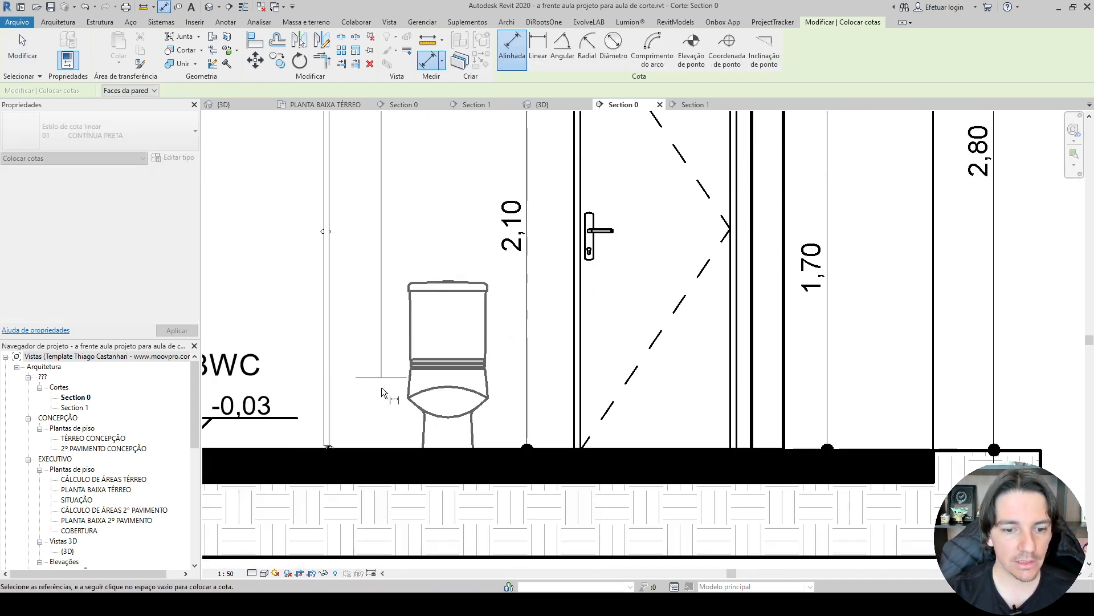
click(371, 451)
scroll(371, 451, down, 2)
click(371, 421)
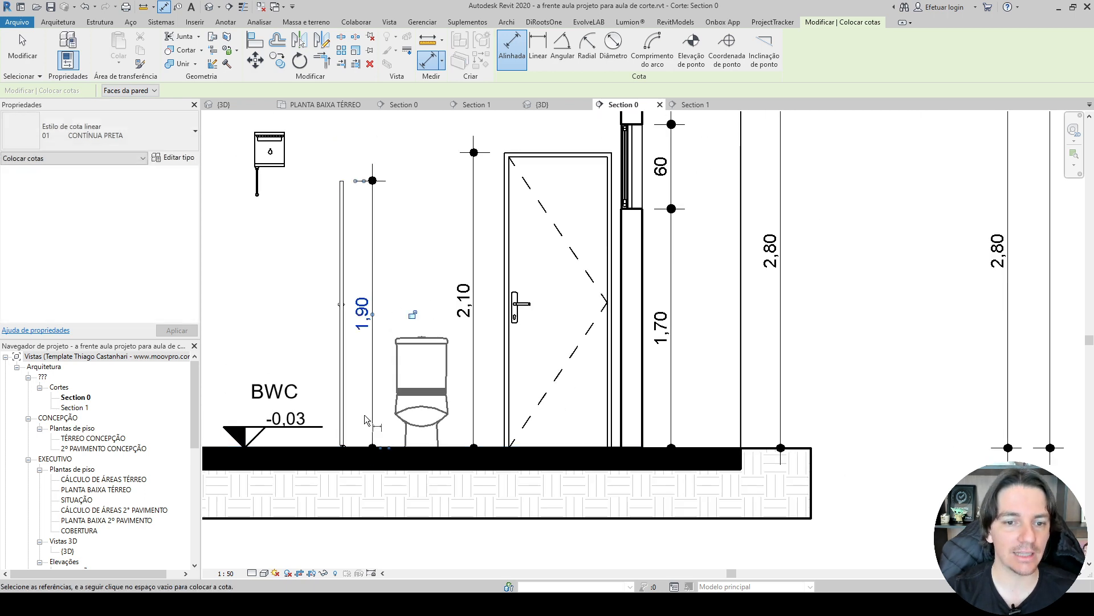
middle_drag(368, 420, 500, 451)
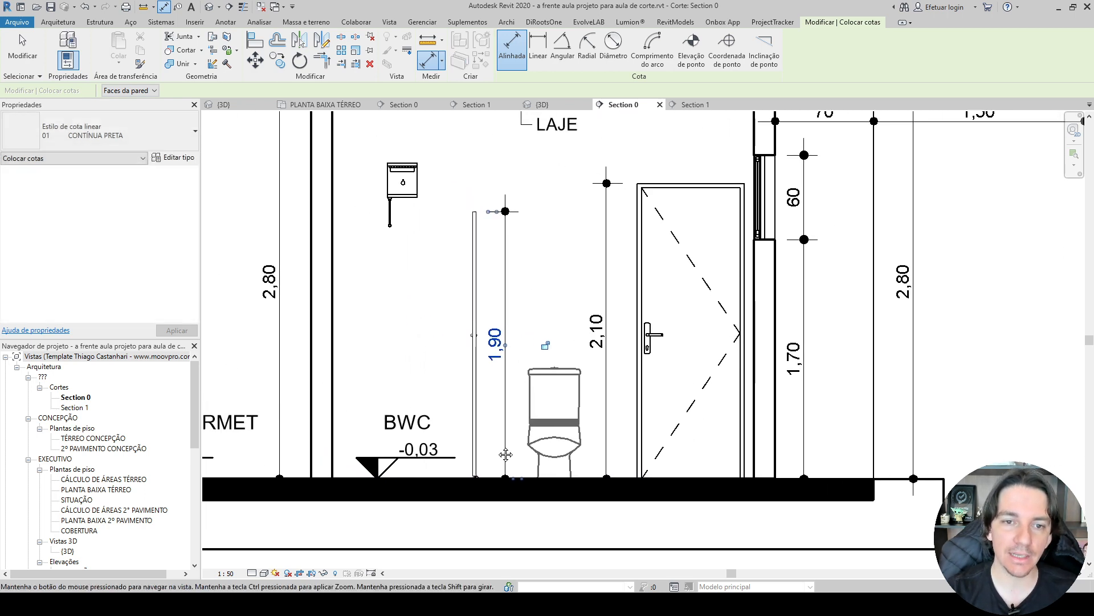
click(450, 478)
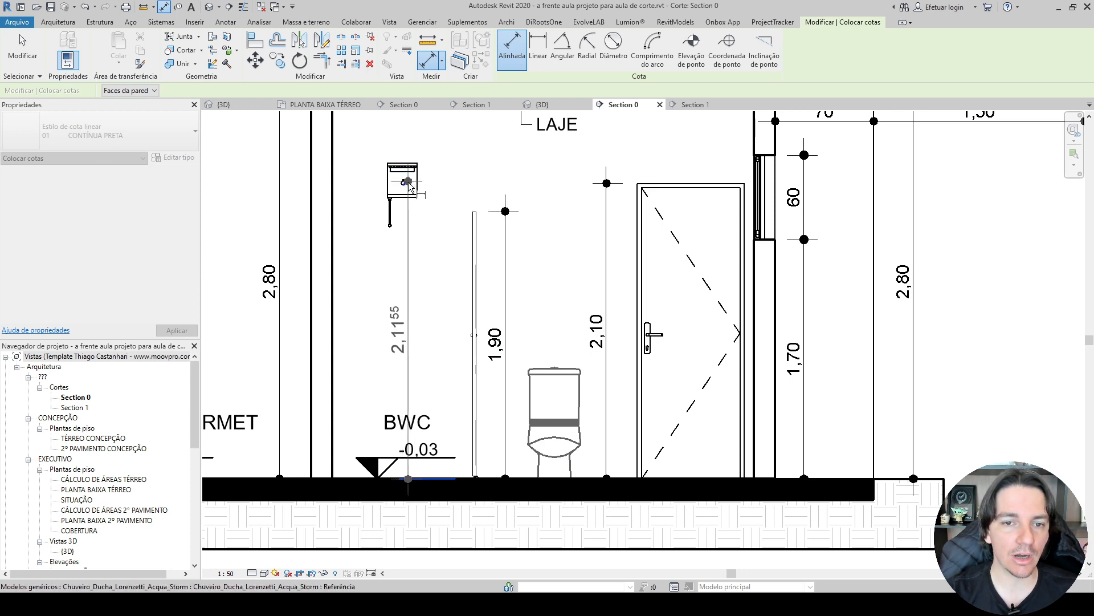
key(Escape)
key(Escape)
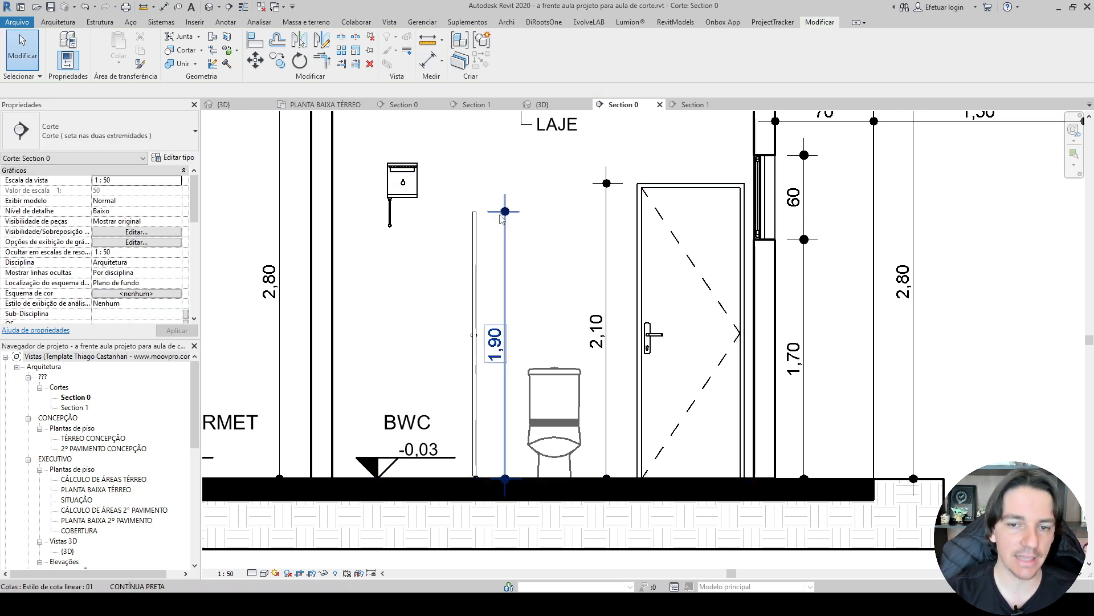
Delete the shower partition's height dimension from the reference Section 0.
click(502, 219)
key(Delete)
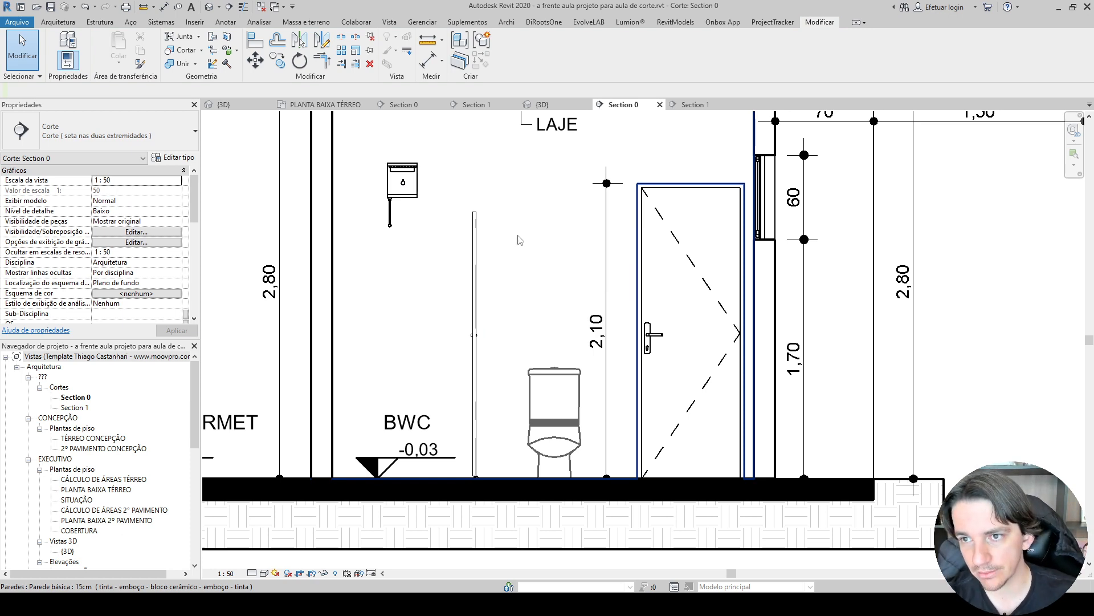
scroll(606, 286, down, 2)
middle_drag(430, 289, 602, 351)
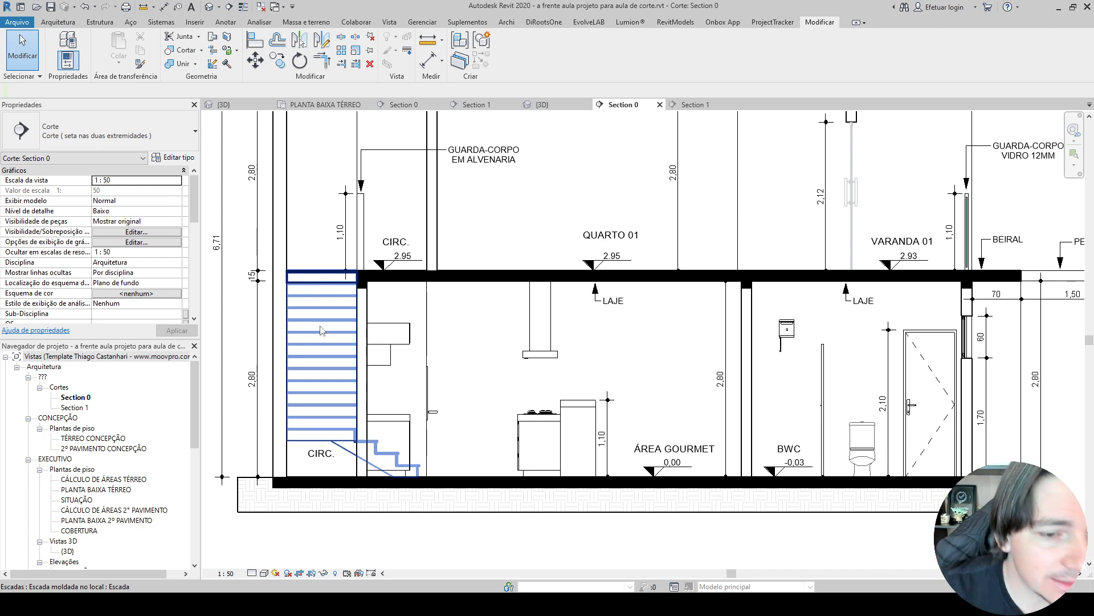
scroll(328, 326, down, 4)
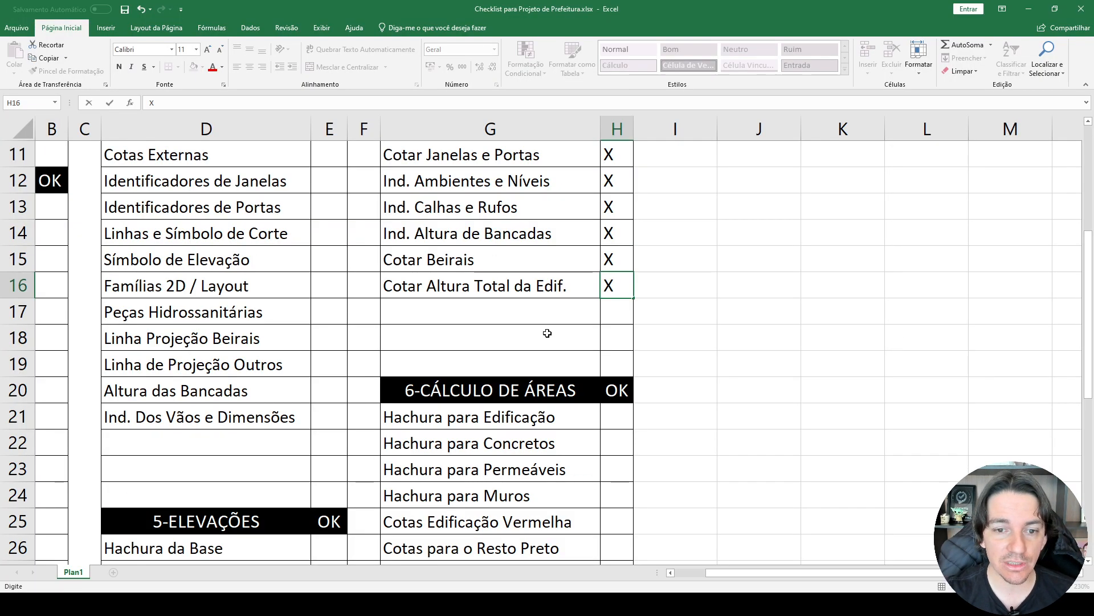
scroll(586, 240, up, 3)
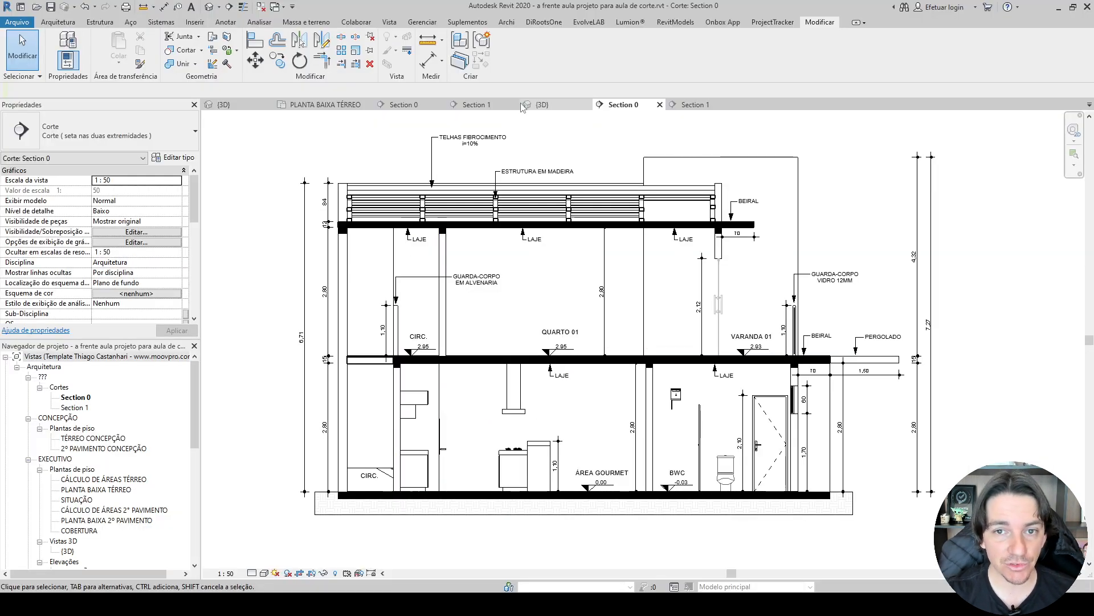
Open modelagem-sobrado's Section 1 and examine the bathroom wall and the section as a whole.
click(487, 105)
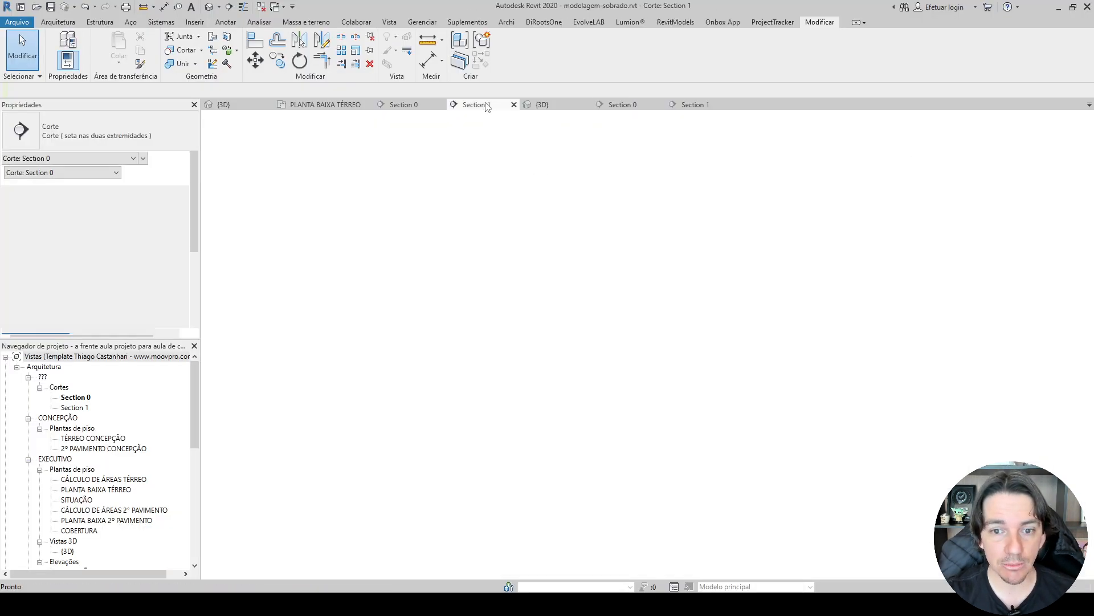
click(641, 195)
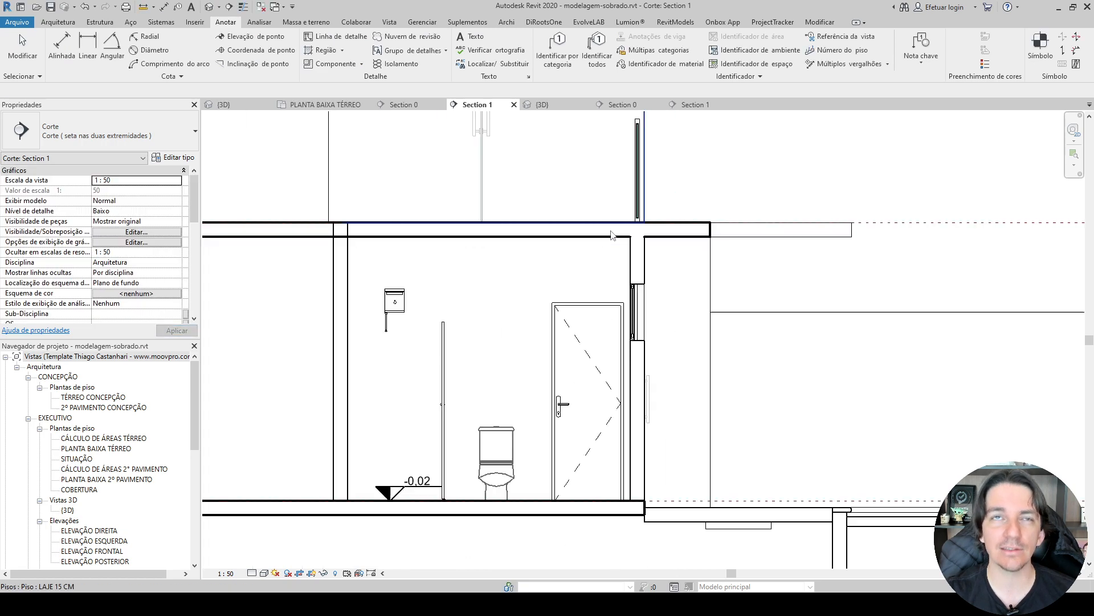
scroll(611, 235, down, 1)
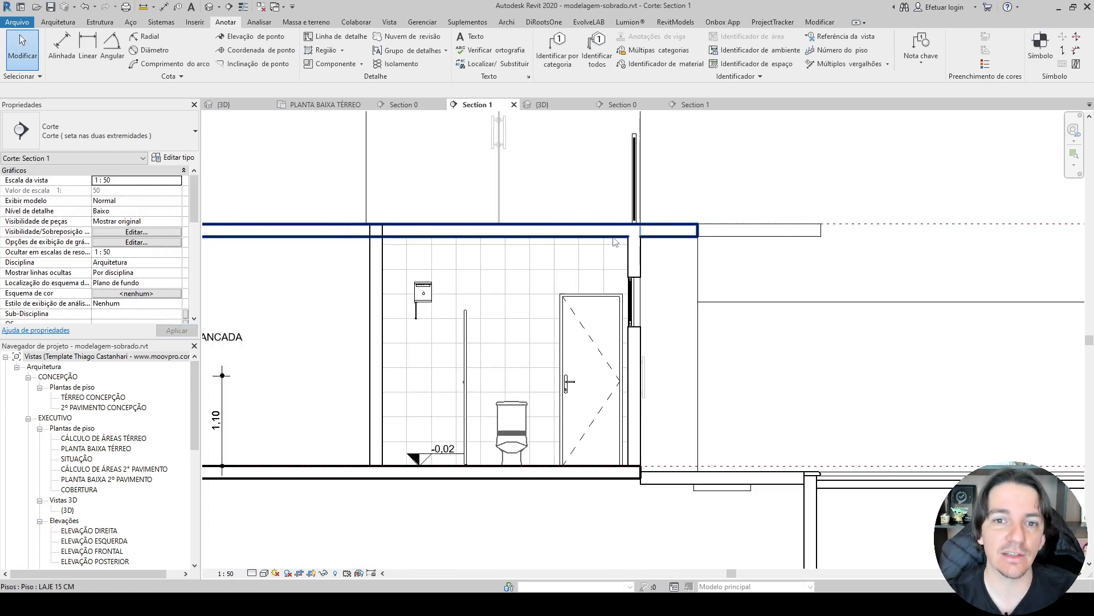
scroll(293, 249, down, 3)
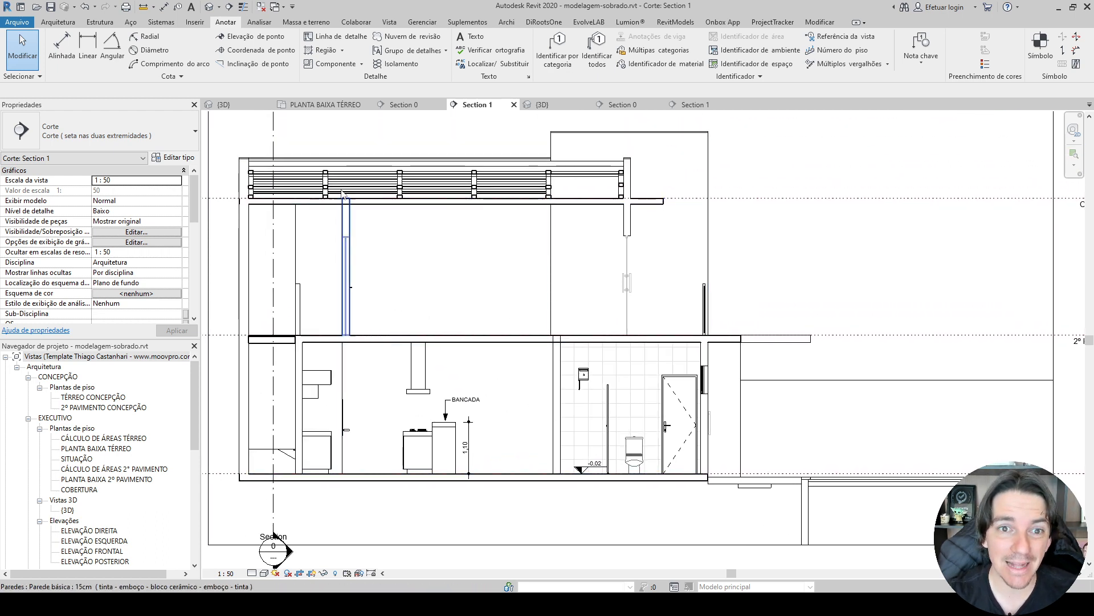
Open modelagem-sobrado's Section 0, set its detail level to Alto and turn on thin lines to show the wall layers.
click(398, 108)
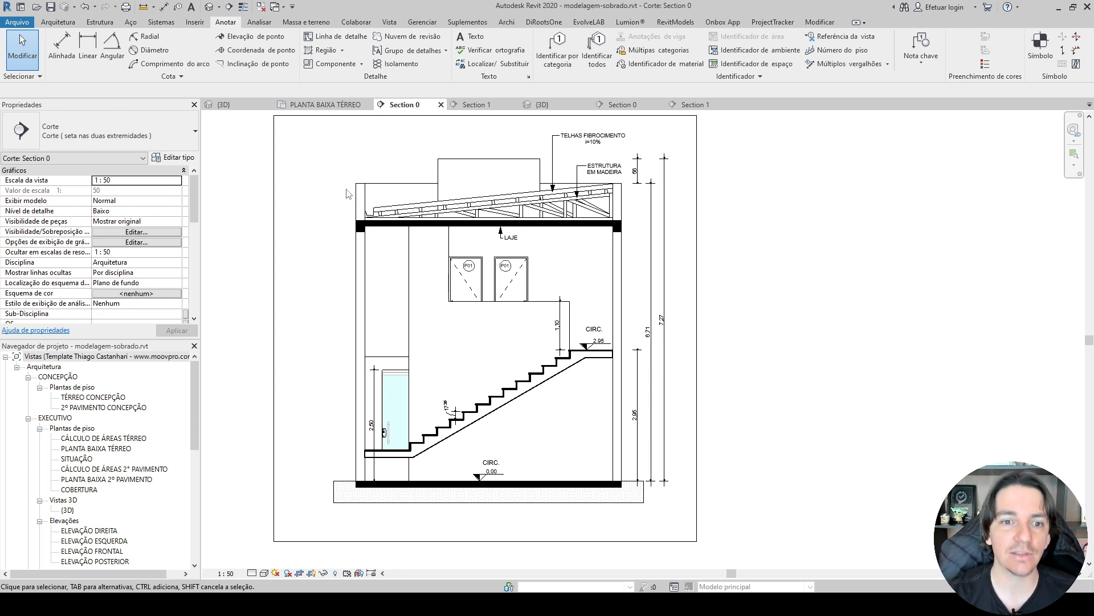
scroll(256, 568, up, 2)
click(251, 573)
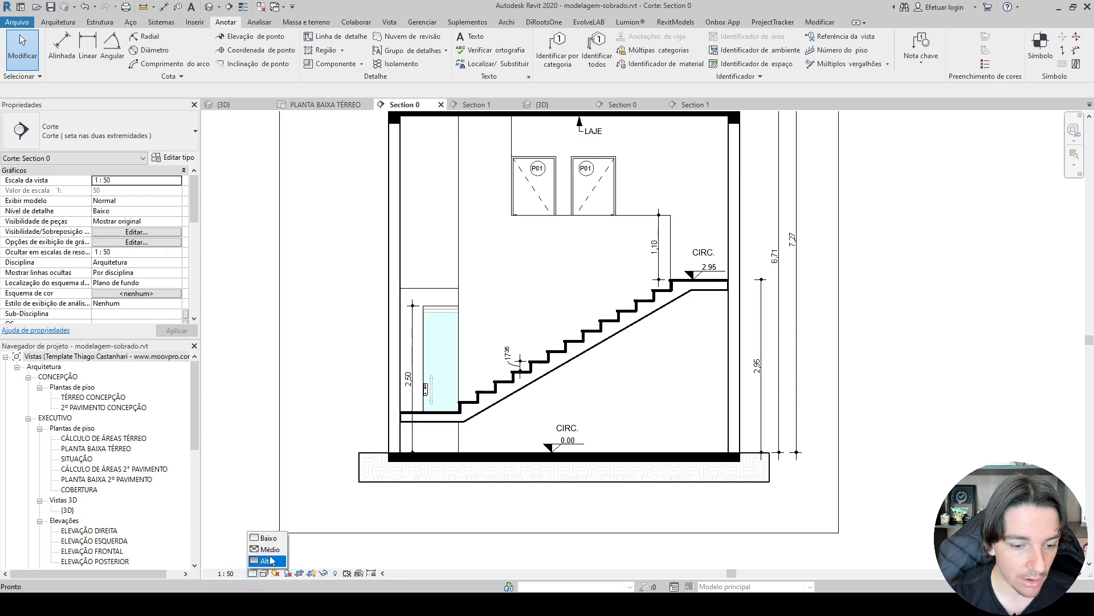
click(271, 560)
scroll(365, 216, up, 5)
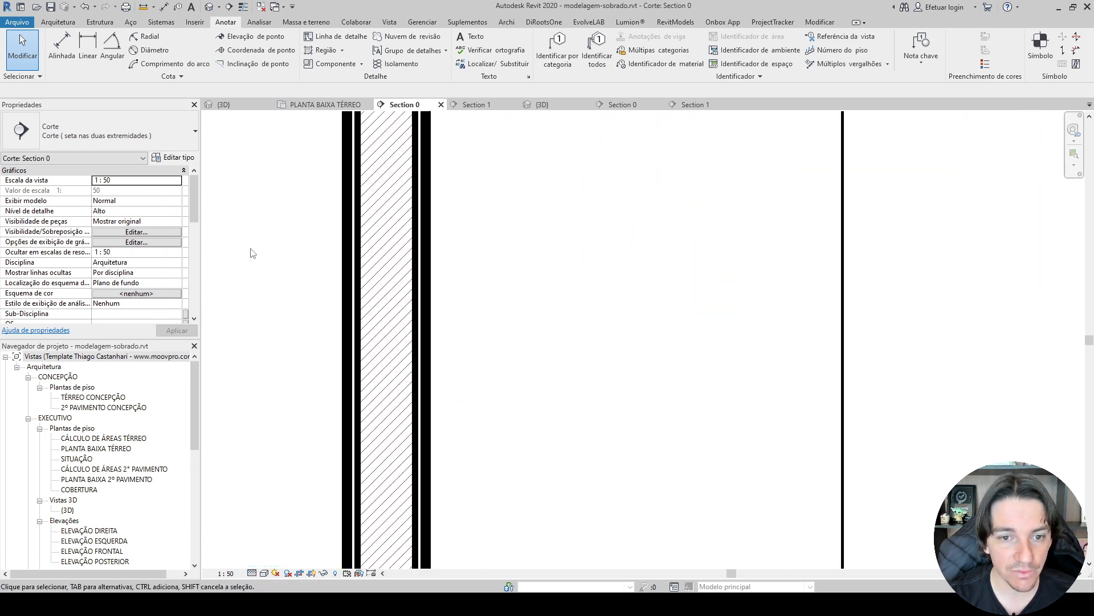
key(t)
key(l)
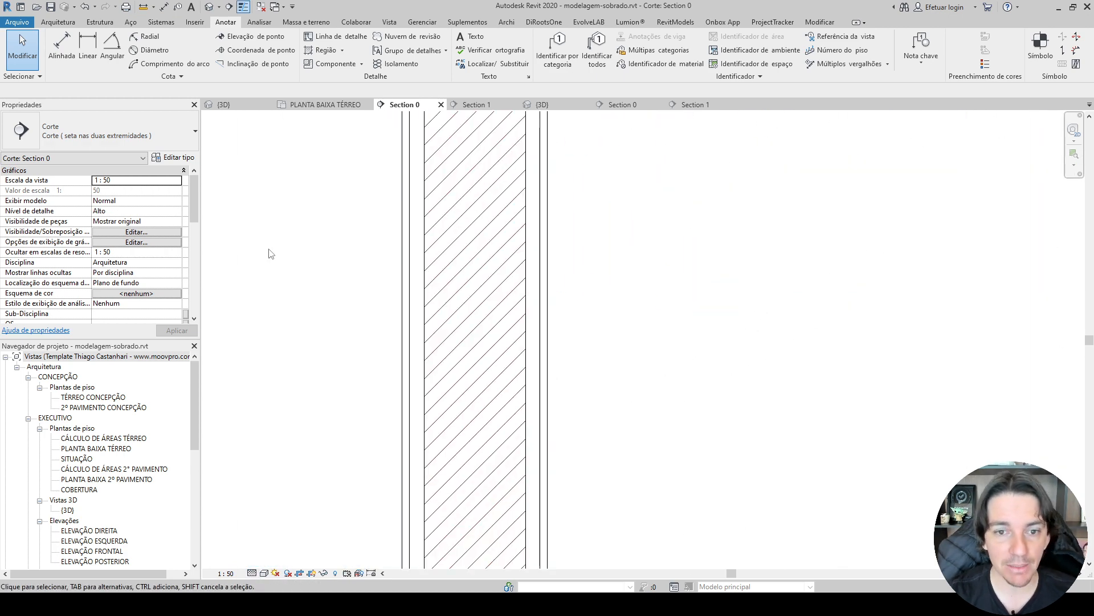
Set modelagem-sobrado's Section 0 back to the Baixo detail level.
click(251, 573)
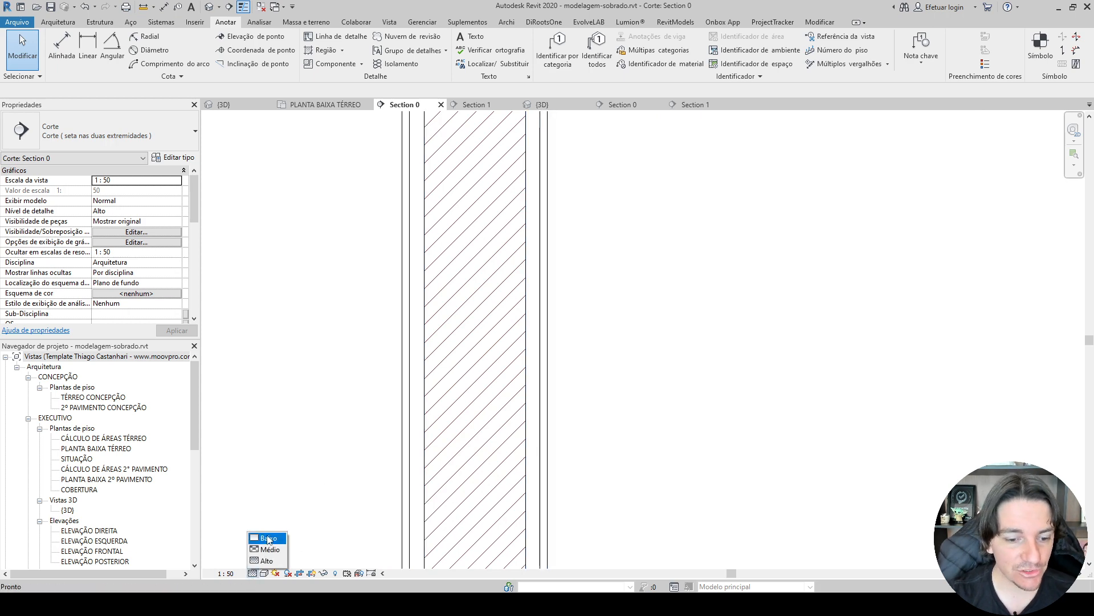
click(265, 536)
scroll(375, 383, down, 5)
scroll(375, 382, down, 2)
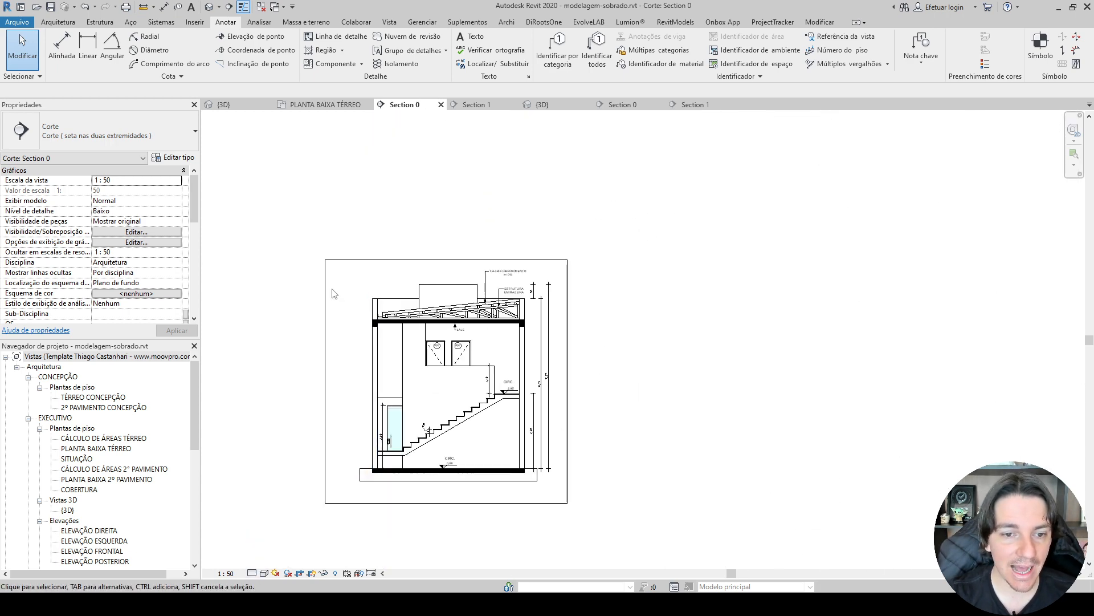
Enlarge Section 0's crop region above the roof and outward on both sides of the building.
click(340, 261)
middle_drag(388, 283, 484, 287)
scroll(516, 263, up, 1)
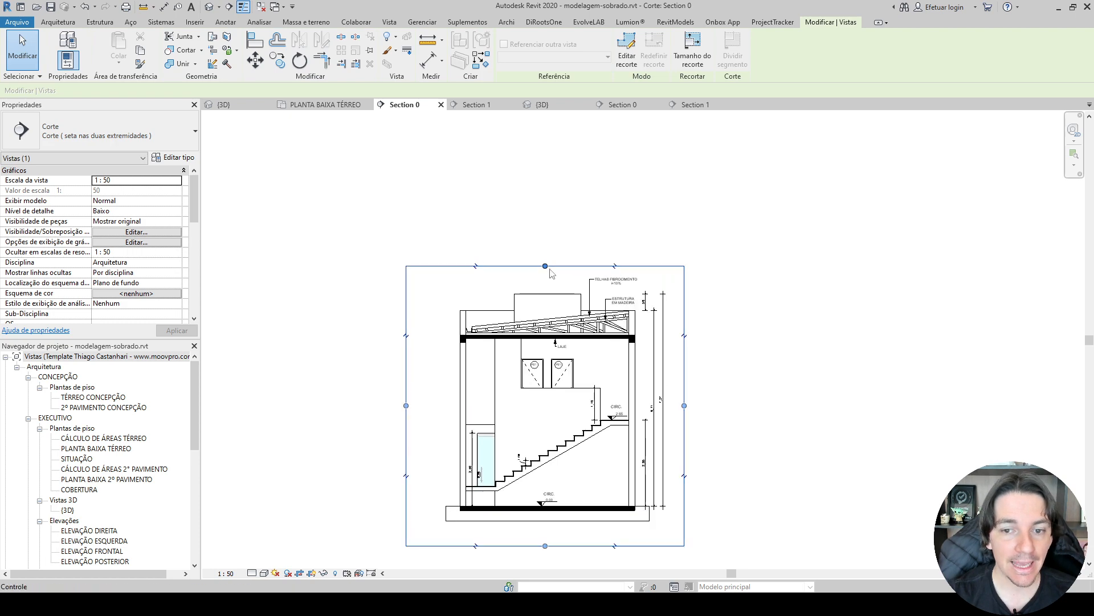
drag(546, 266, 550, 227)
drag(407, 385, 382, 378)
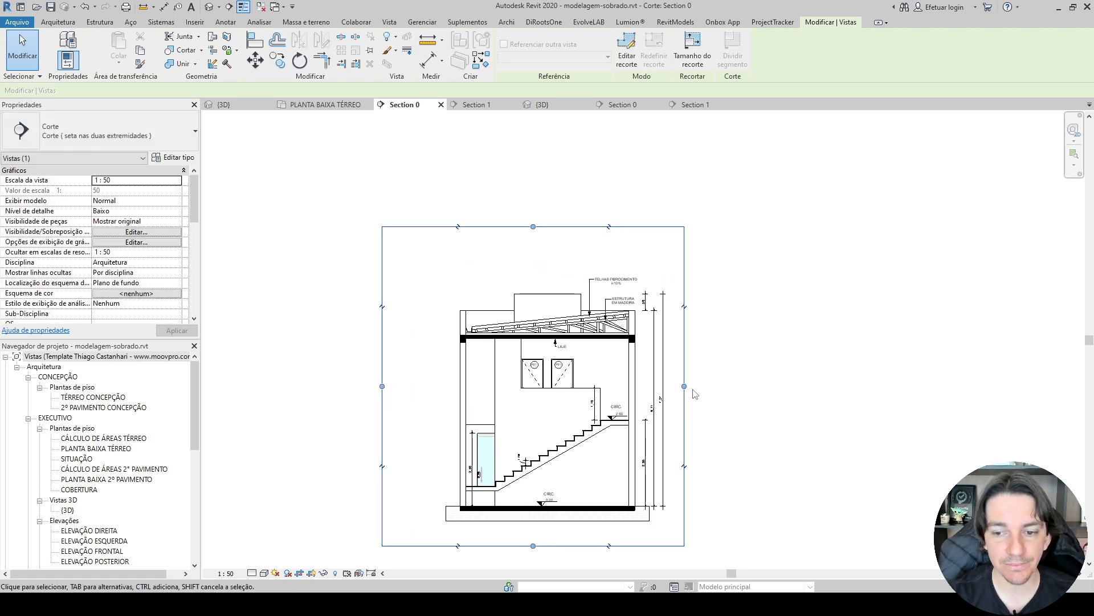
click(397, 266)
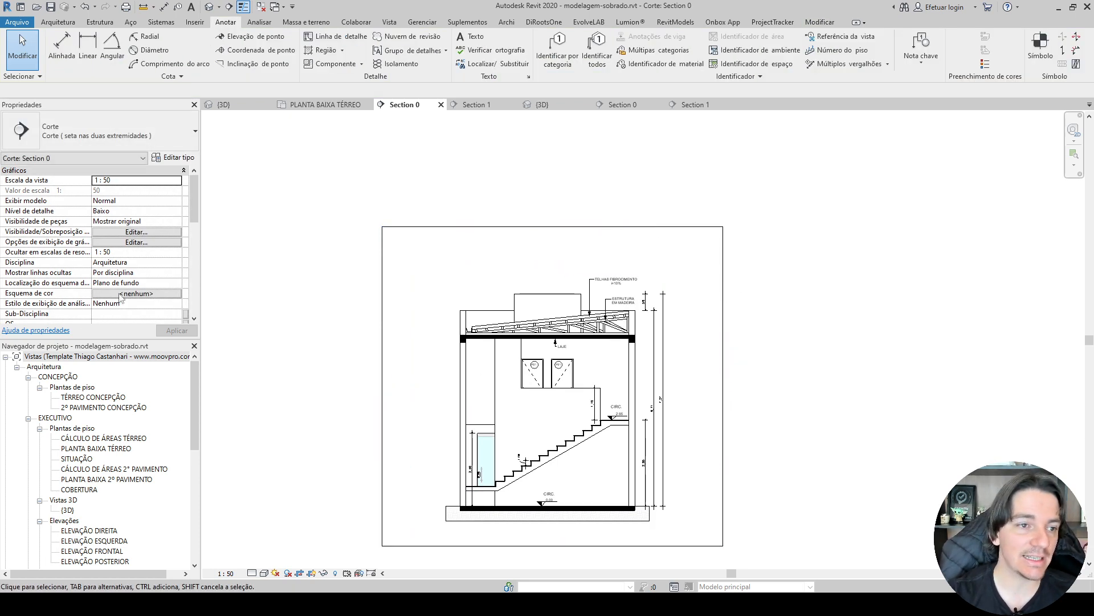
Hide Section 0's crop region boundary while keeping the view cropped.
scroll(66, 245, down, 3)
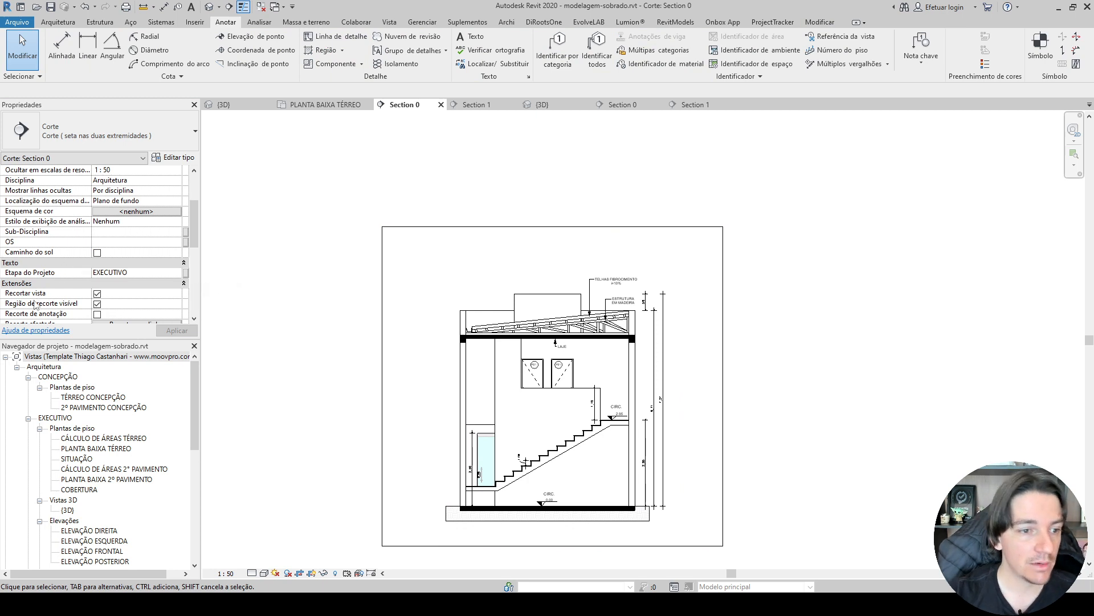
click(97, 304)
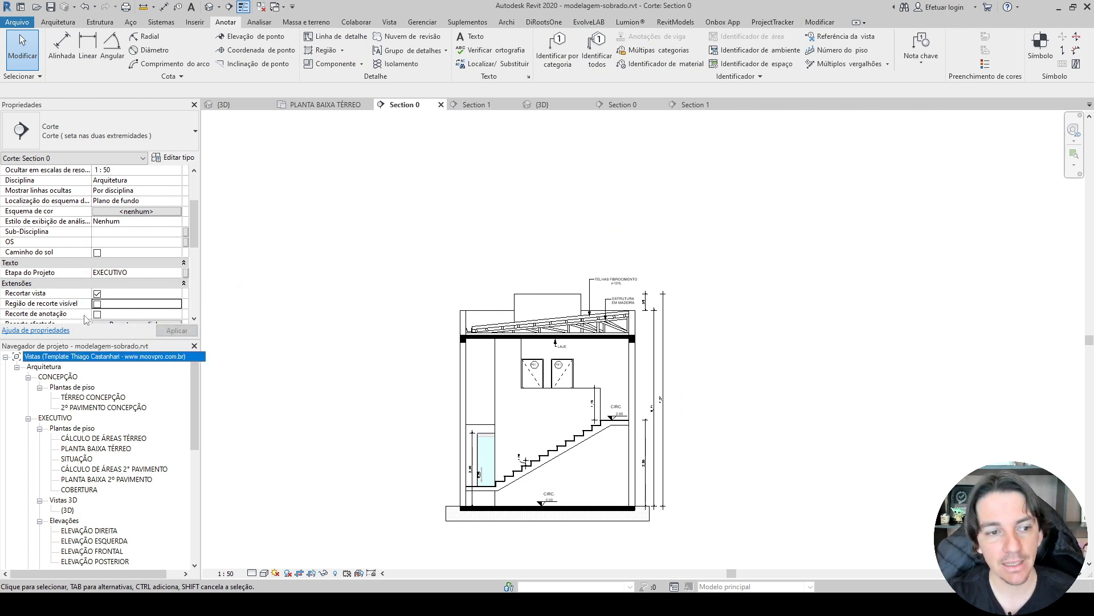
click(97, 294)
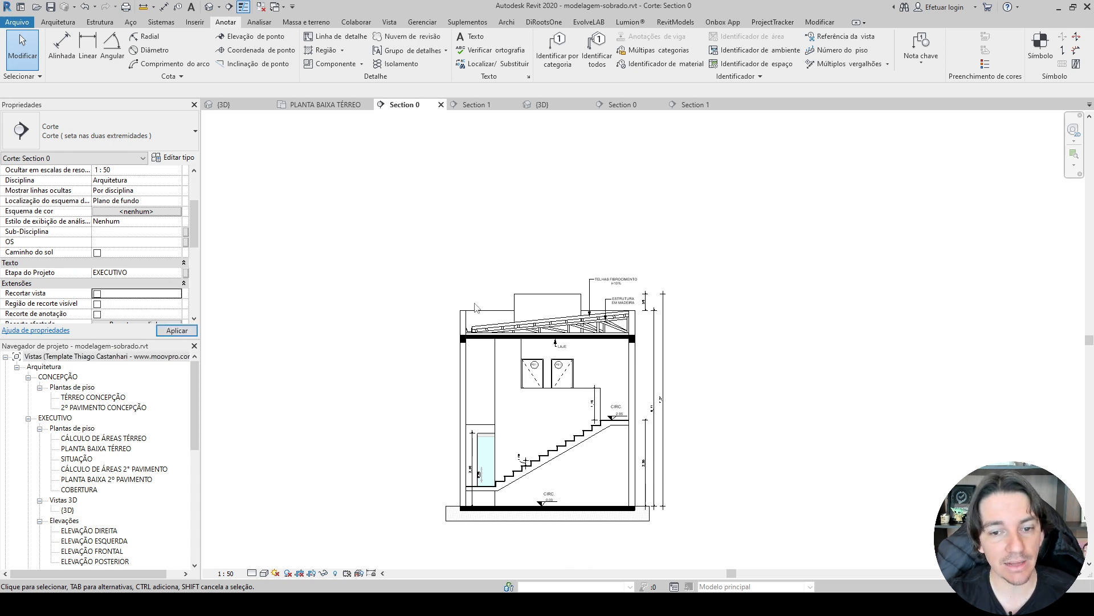
click(97, 294)
scroll(364, 315, down, 2)
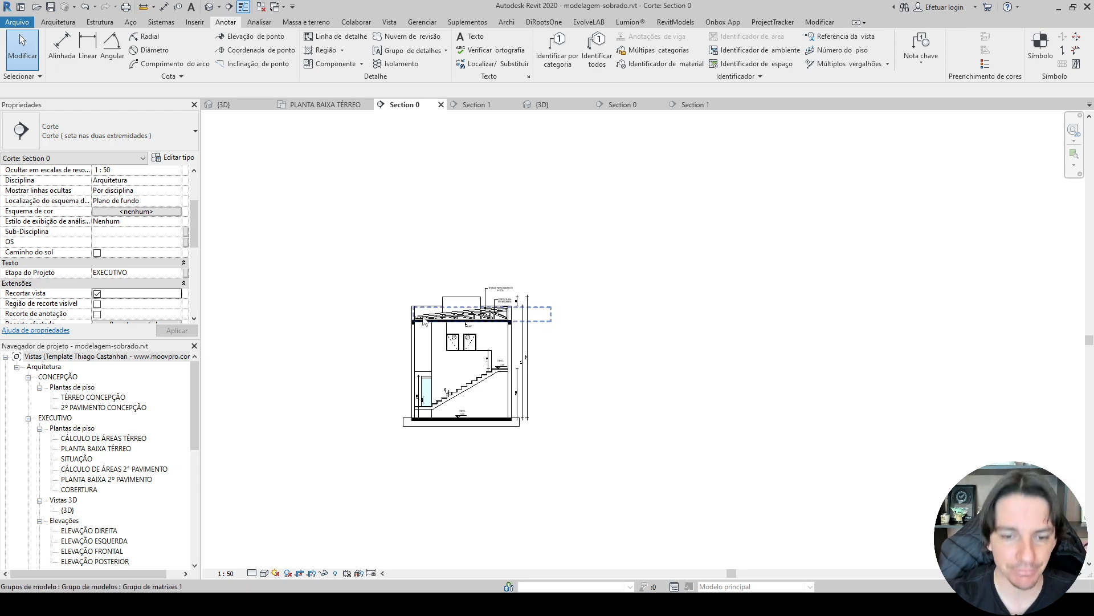
scroll(370, 365, up, 4)
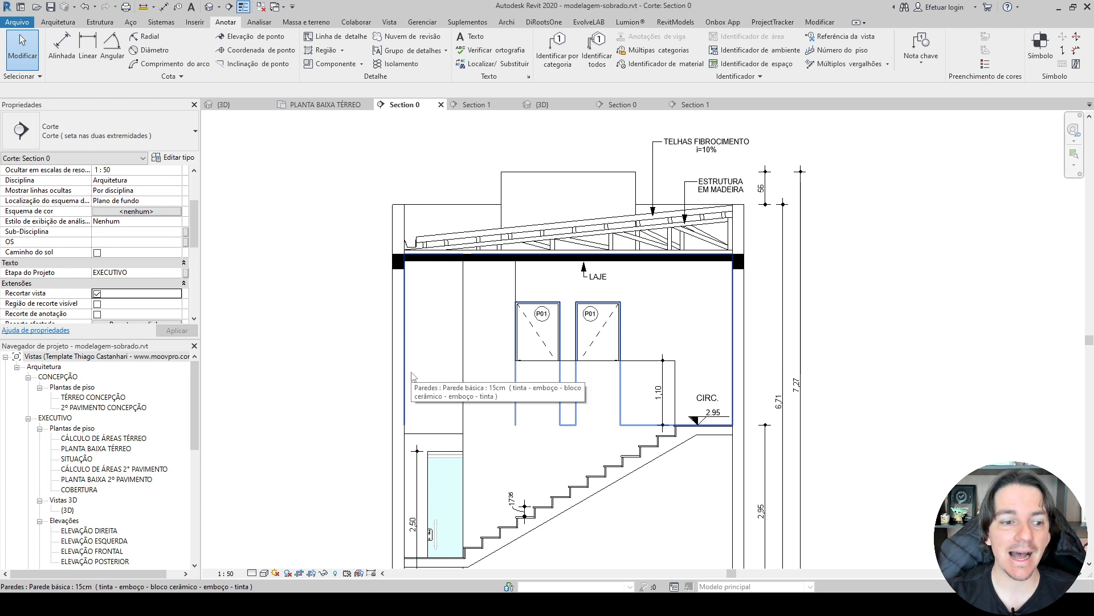
Create a new sheet using the PRANCHA COM CARIMBO - MODELO 02 title block.
scroll(64, 513, down, 7)
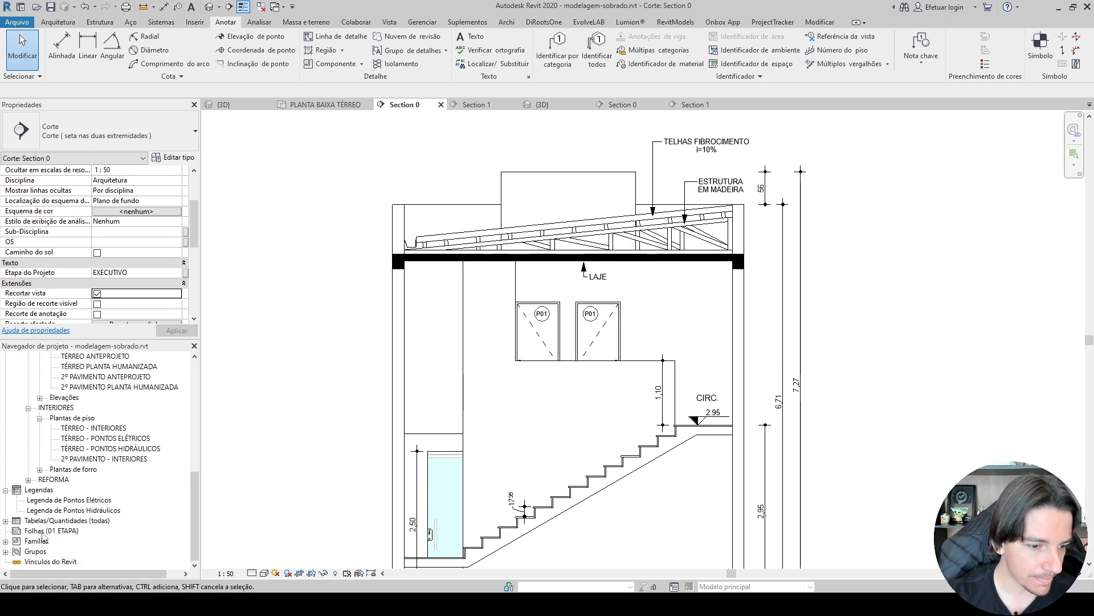
click(46, 531)
right_click(52, 532)
click(85, 461)
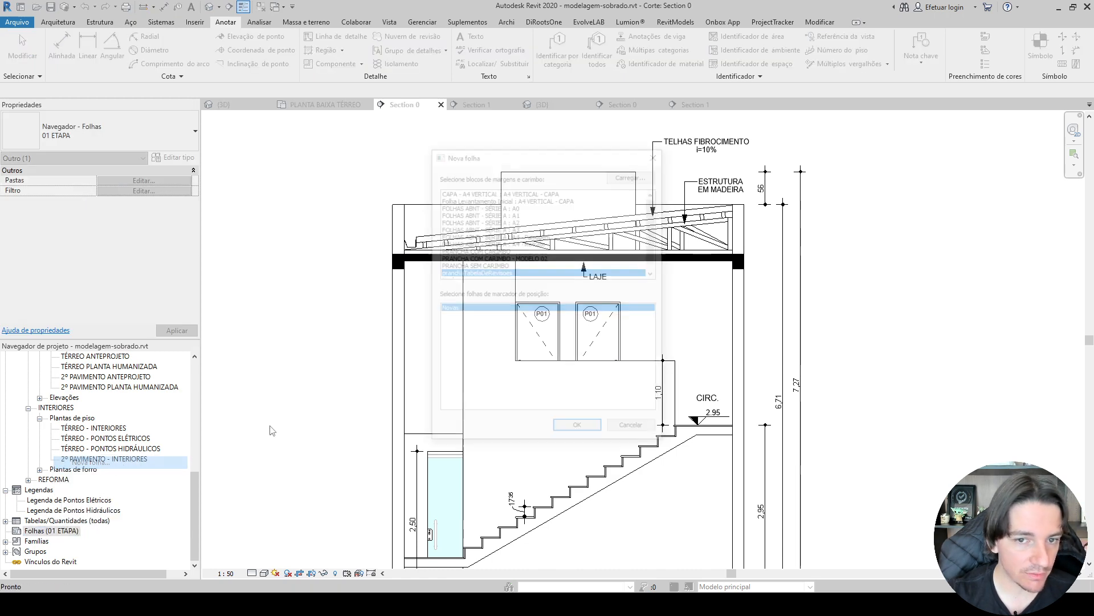
scroll(538, 250, down, 1)
click(505, 250)
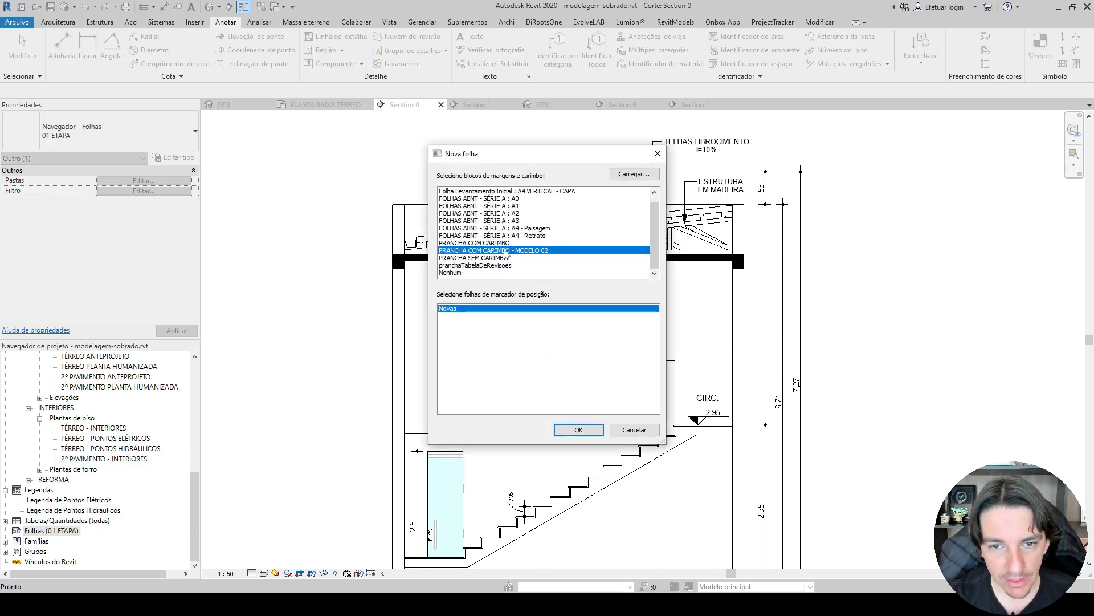
click(591, 428)
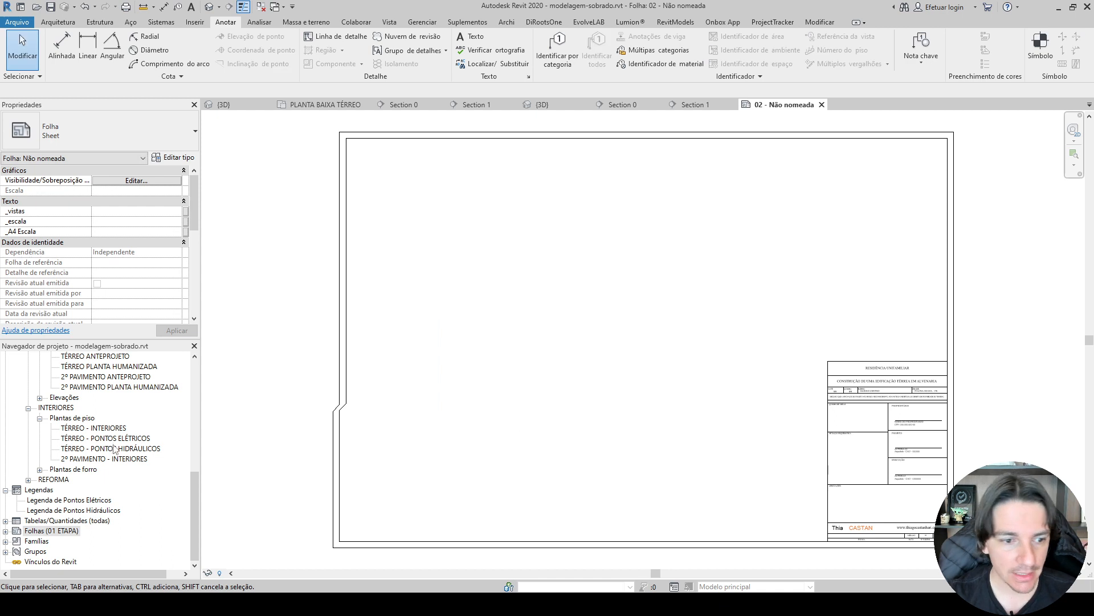
Place the Section 0 view on the new sheet 02, in the open area beside the title block.
scroll(114, 449, up, 9)
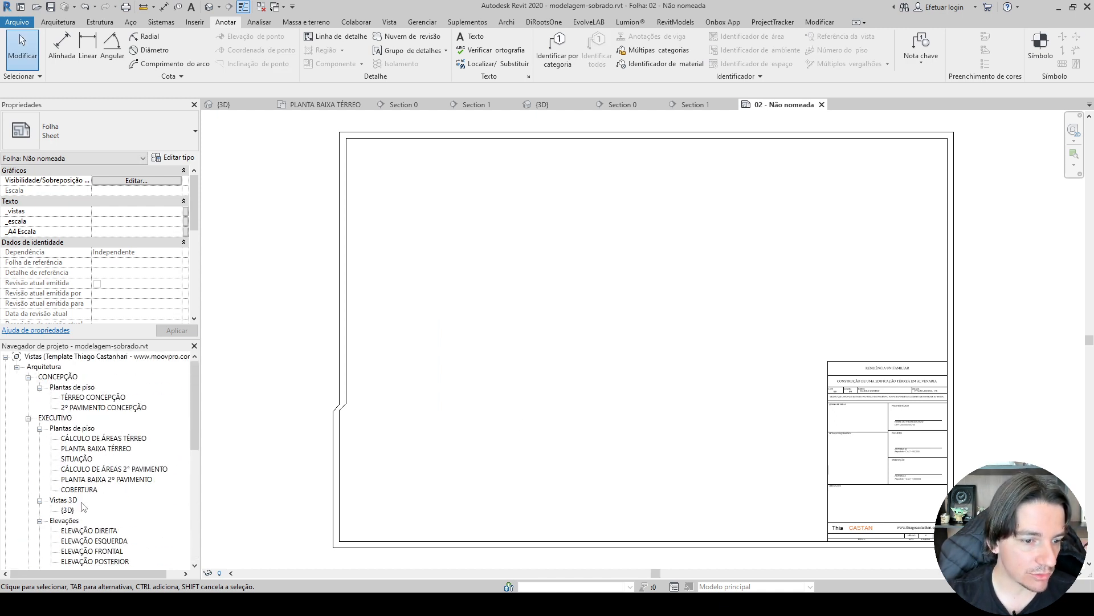
scroll(84, 507, down, 3)
drag(75, 478, 568, 365)
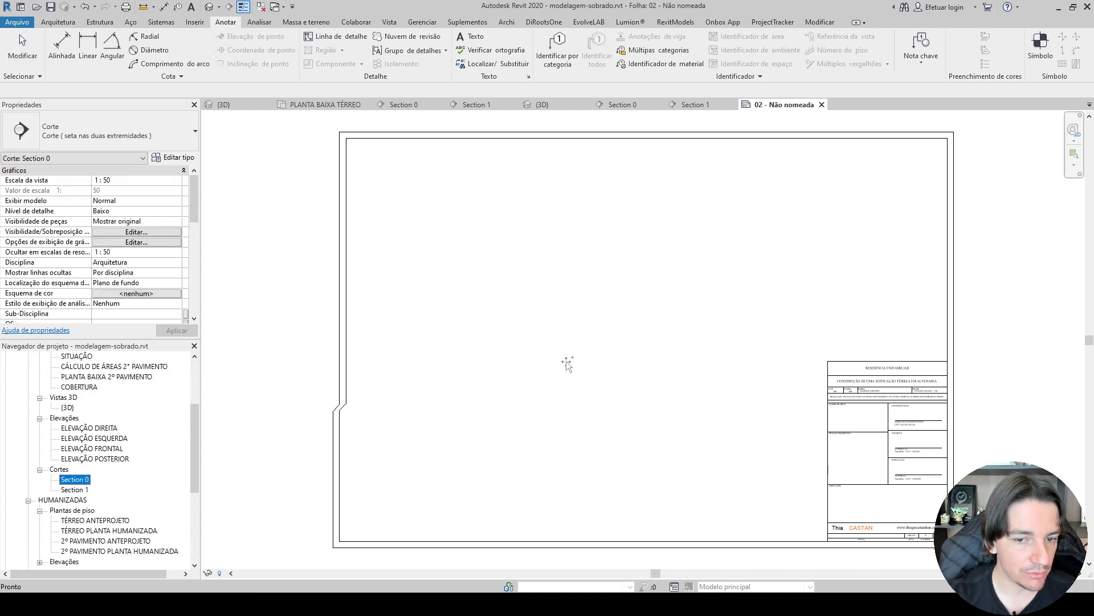
click(535, 337)
scroll(570, 370, up, 2)
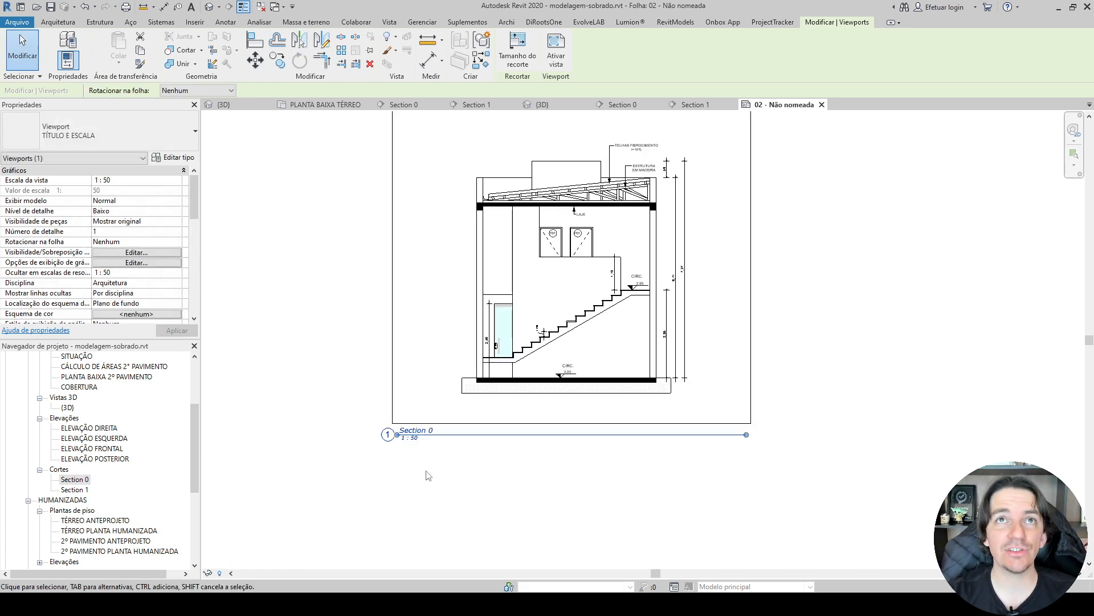
Rename the Section 0 view placed on the sheet to A.
click(69, 480)
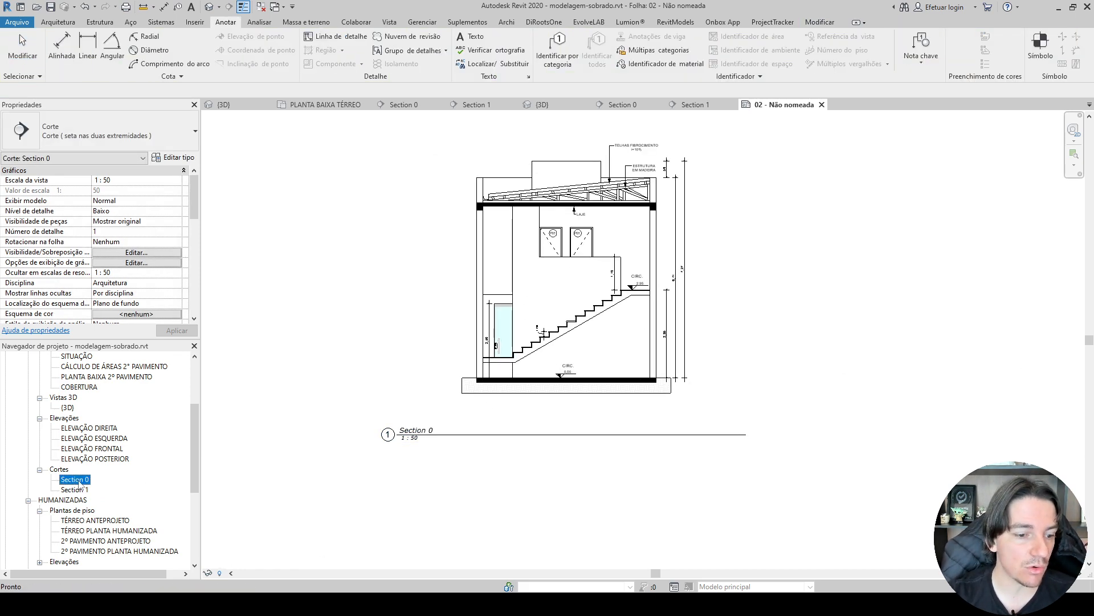
right_click(74, 480)
click(111, 385)
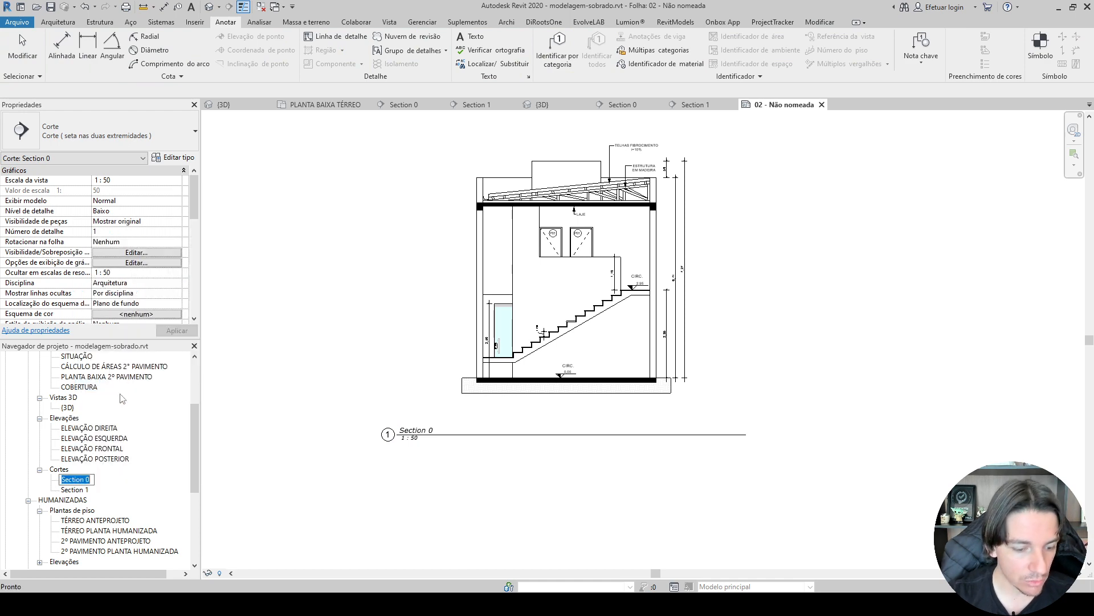
text(a)
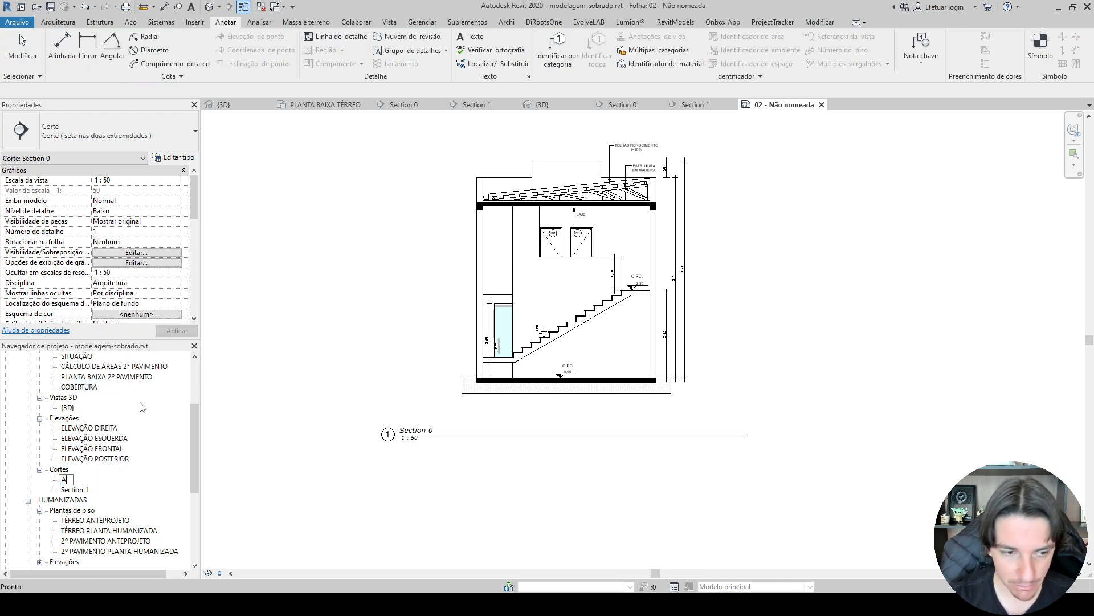
key(Return)
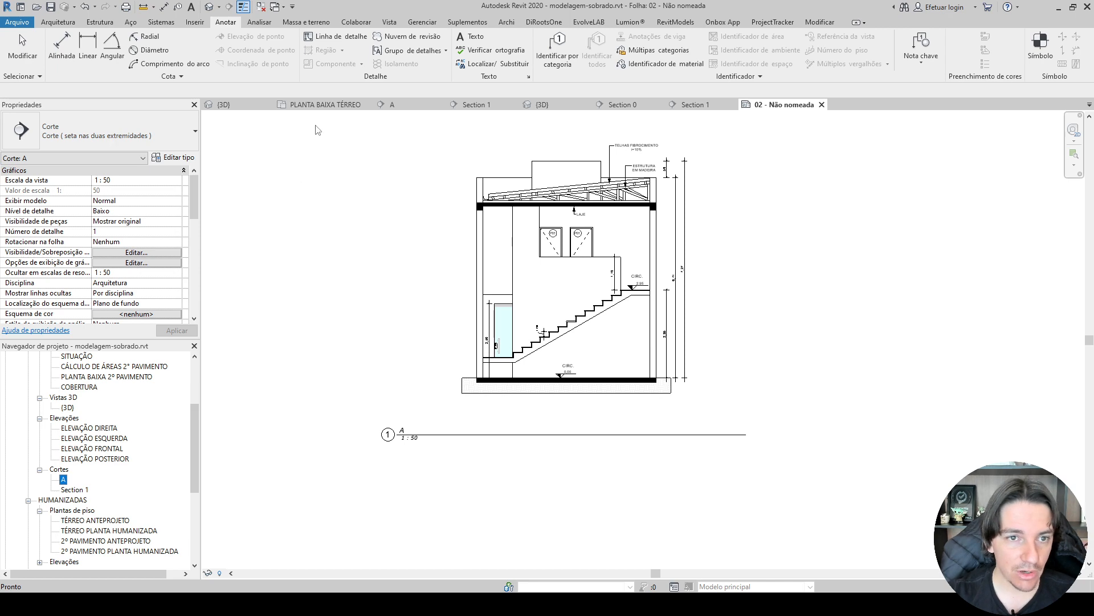
Open the PLANTA BAIXA TÉRREO plan and examine section A's markers at both ends of its line.
click(325, 104)
scroll(340, 180, down, 3)
scroll(381, 251, up, 2)
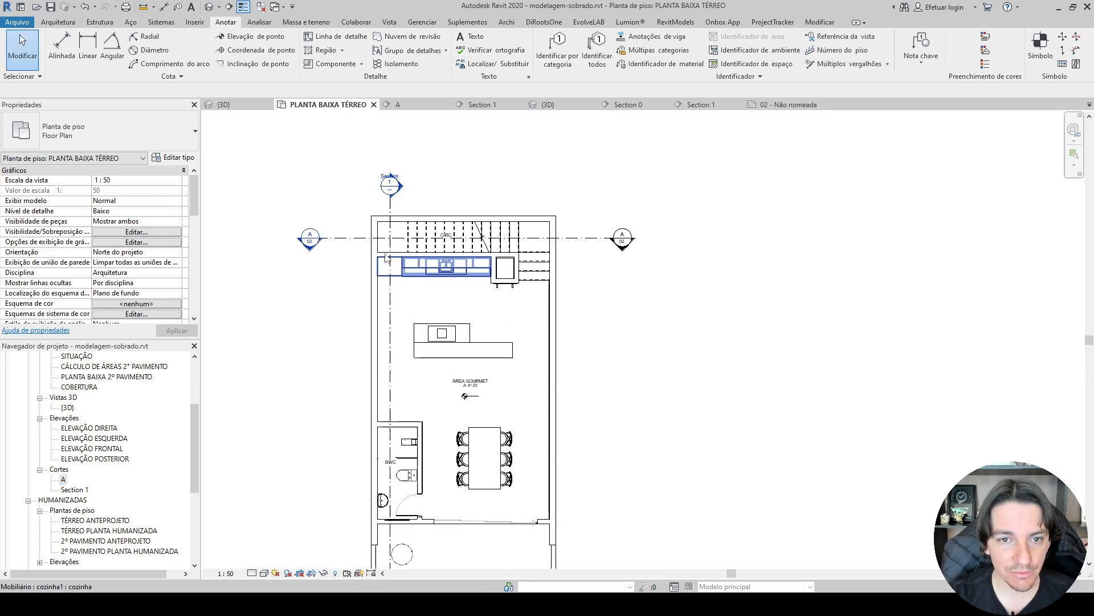
scroll(386, 258, up, 6)
scroll(289, 236, down, 1)
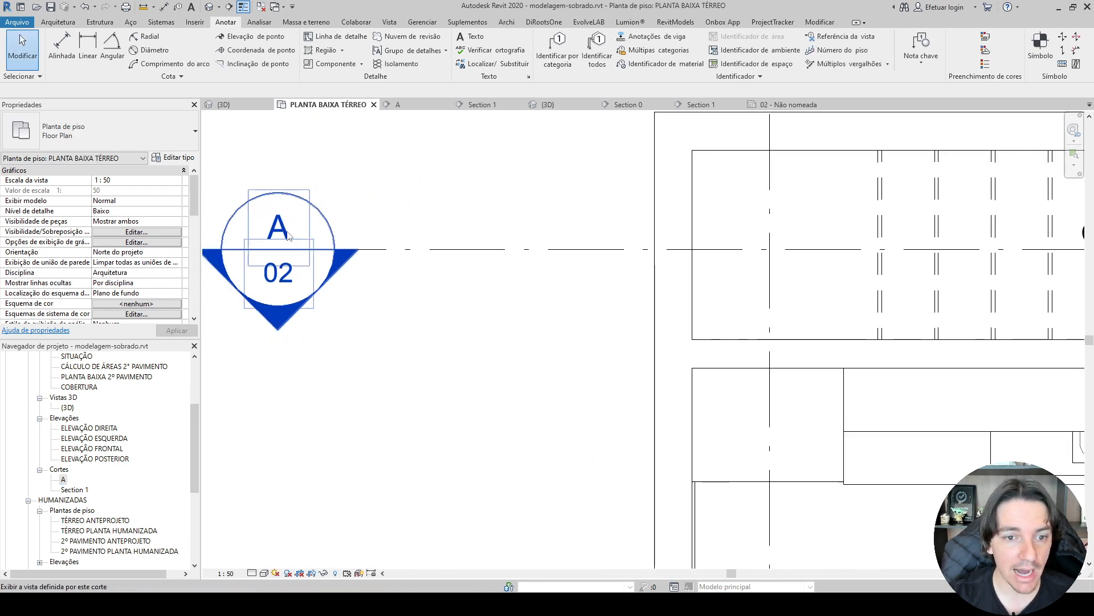
scroll(399, 235, down, 4)
middle_drag(787, 240, 292, 236)
scroll(798, 226, up, 6)
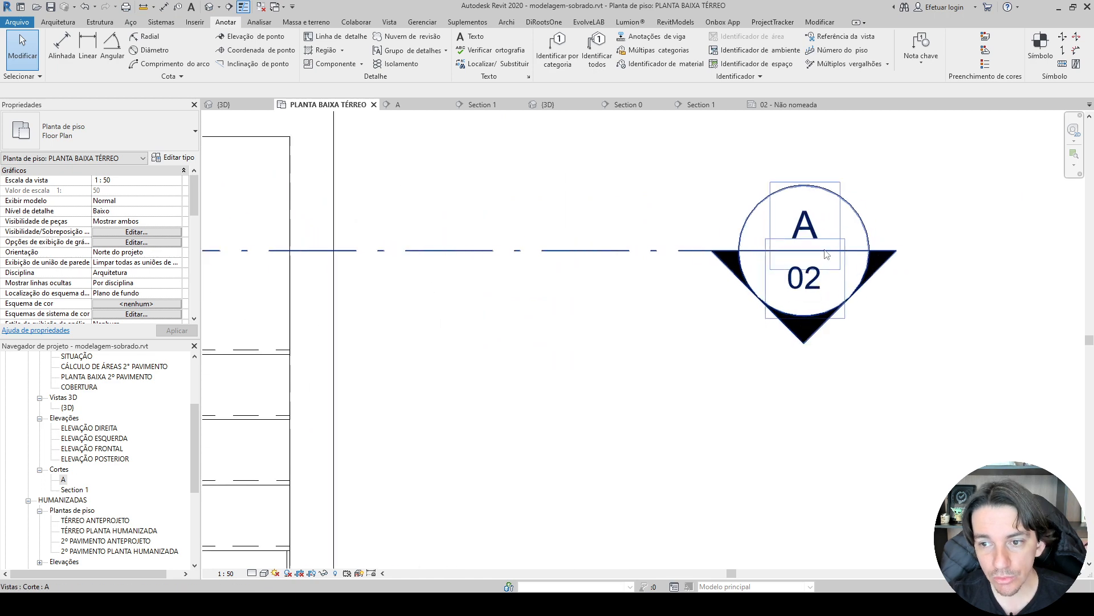
Shorten section A's line on the ground floor plan by moving both end markers closer to the outer walls.
click(659, 255)
scroll(661, 255, down, 5)
drag(690, 254, 602, 255)
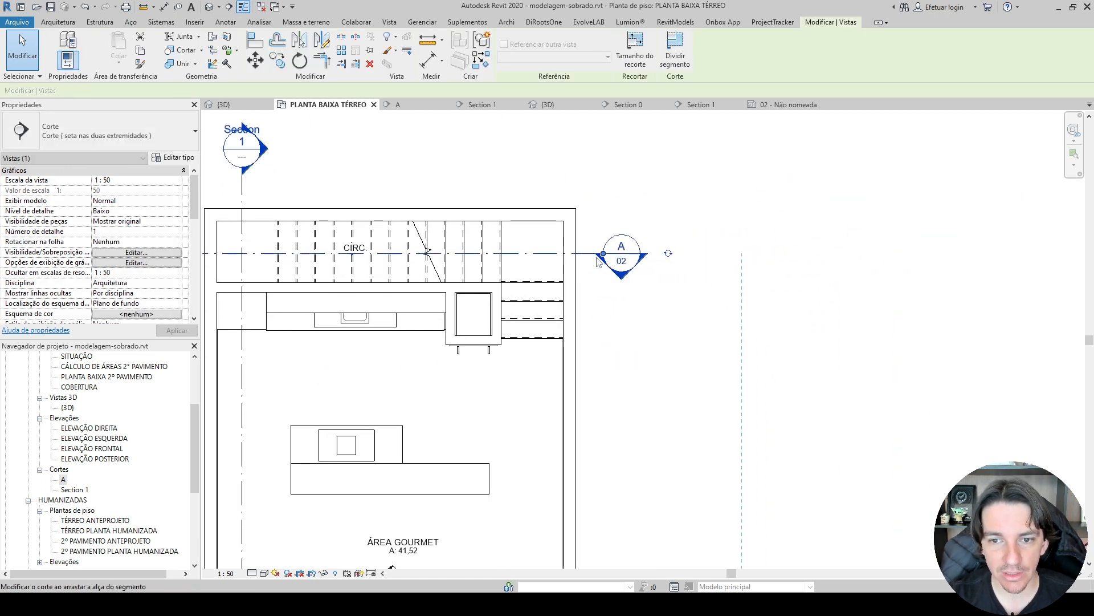
middle_drag(535, 256, 788, 258)
drag(332, 256, 392, 255)
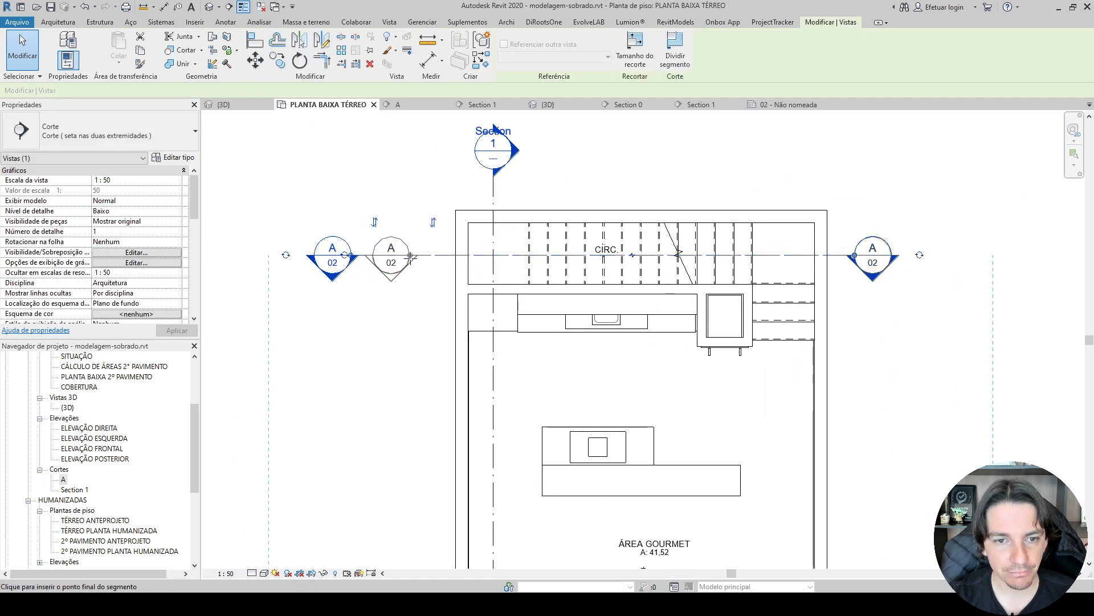
scroll(394, 254, up, 4)
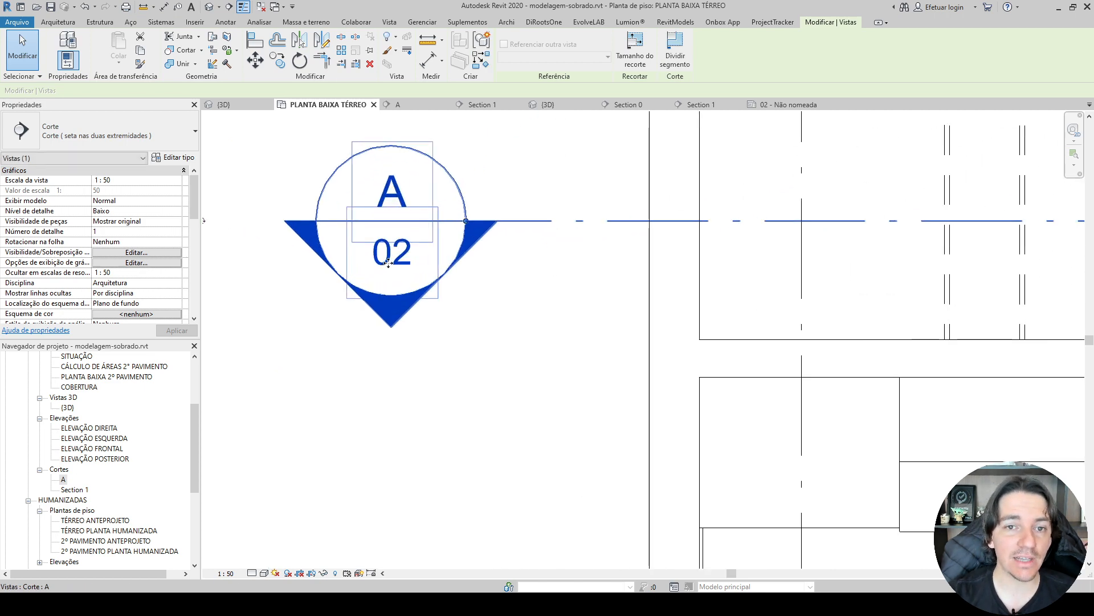
Change the number of the unnamed sheet containing section A to 01, keeping its name.
click(758, 105)
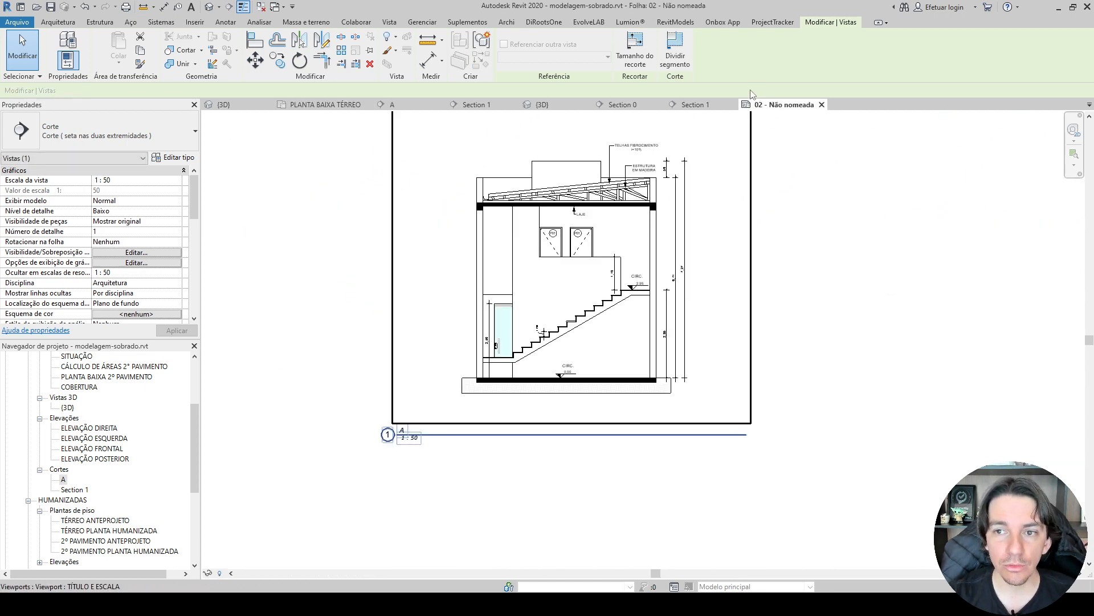
scroll(77, 523, down, 3)
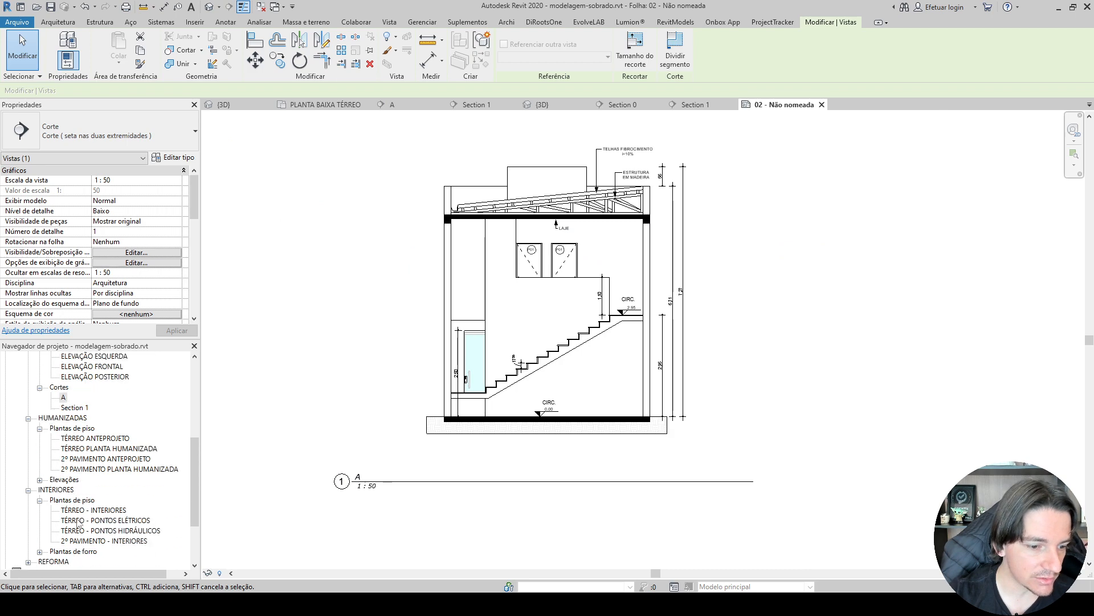
scroll(79, 523, down, 3)
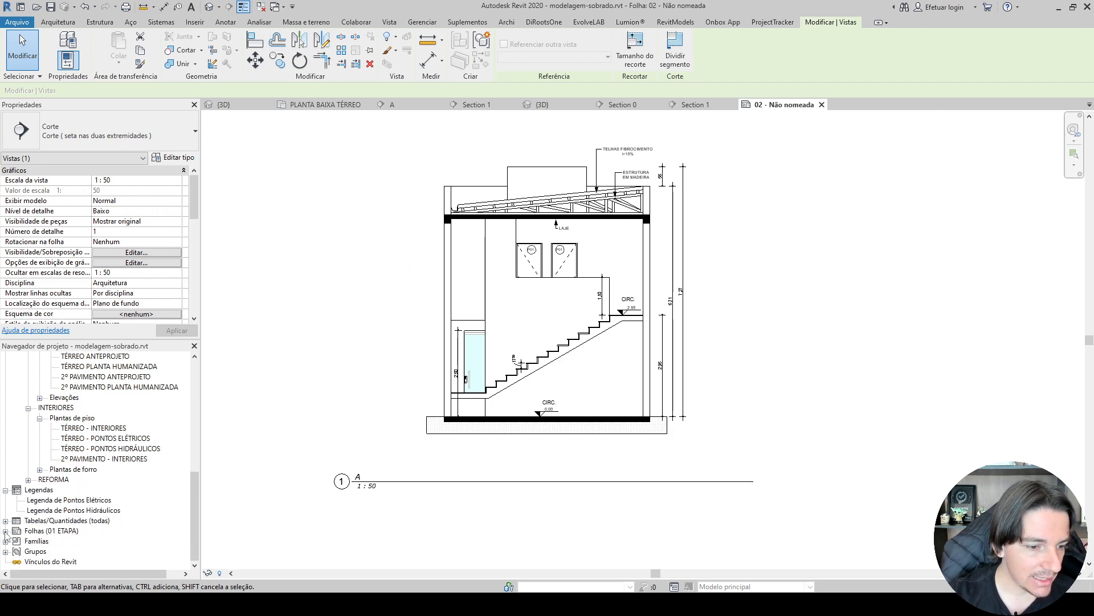
click(5, 532)
click(16, 541)
click(65, 551)
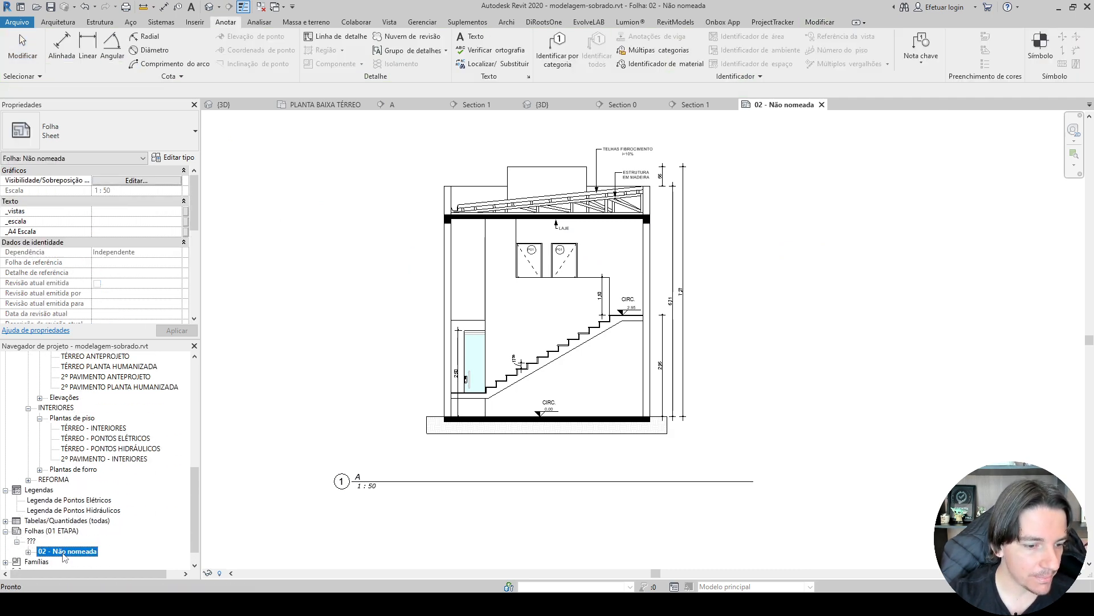
right_click(65, 552)
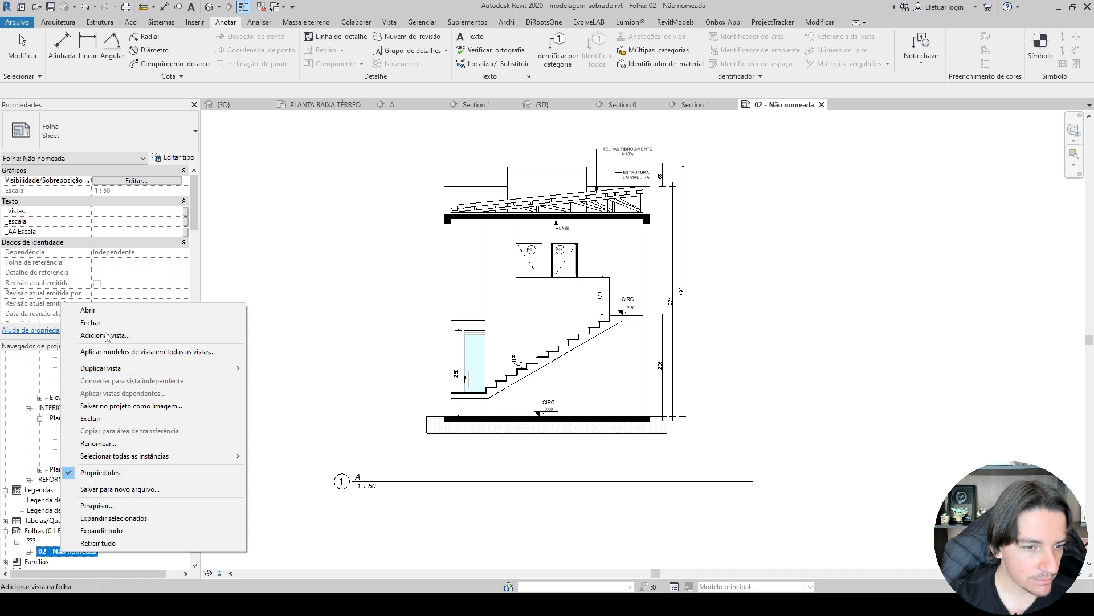
click(108, 443)
text(01)
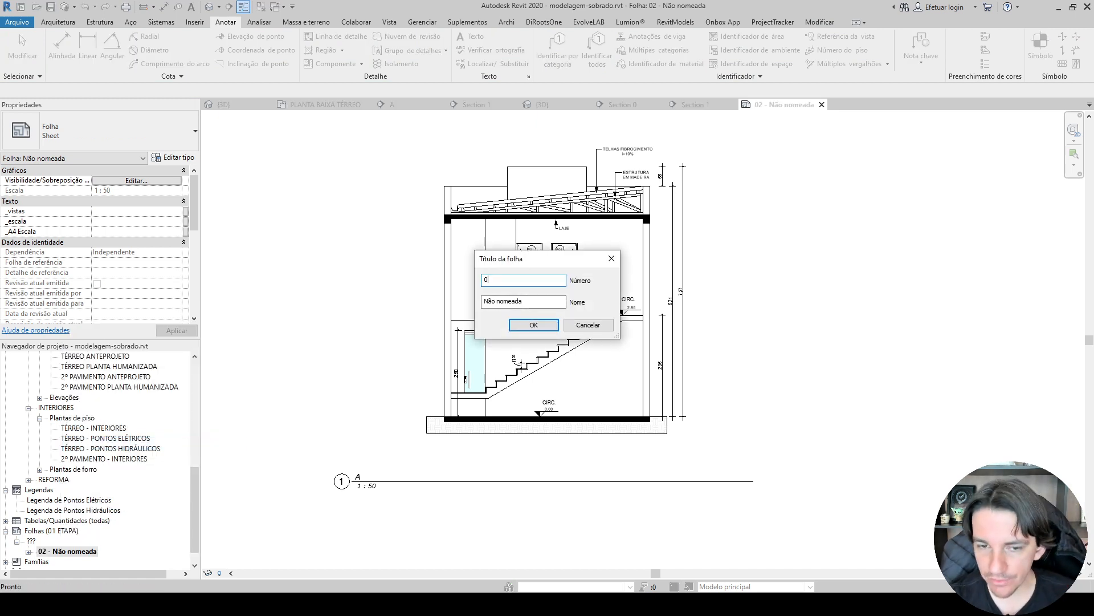
key(Return)
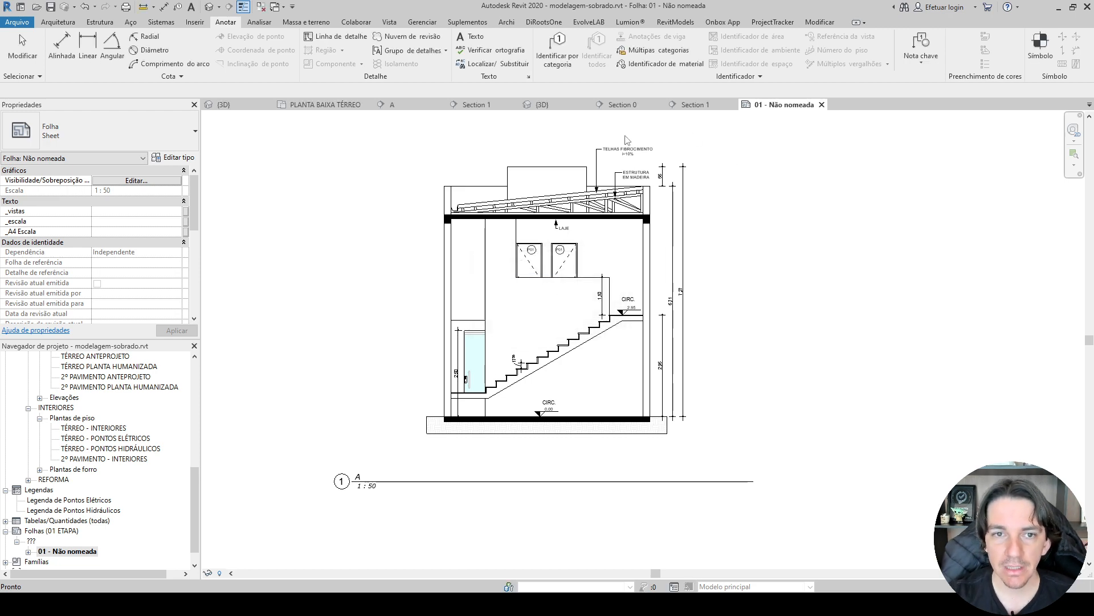
Check the sheet reference in section A's marker on PLANTA BAIXA TÉRREO and return to sheet 01.
click(322, 105)
scroll(387, 251, up, 2)
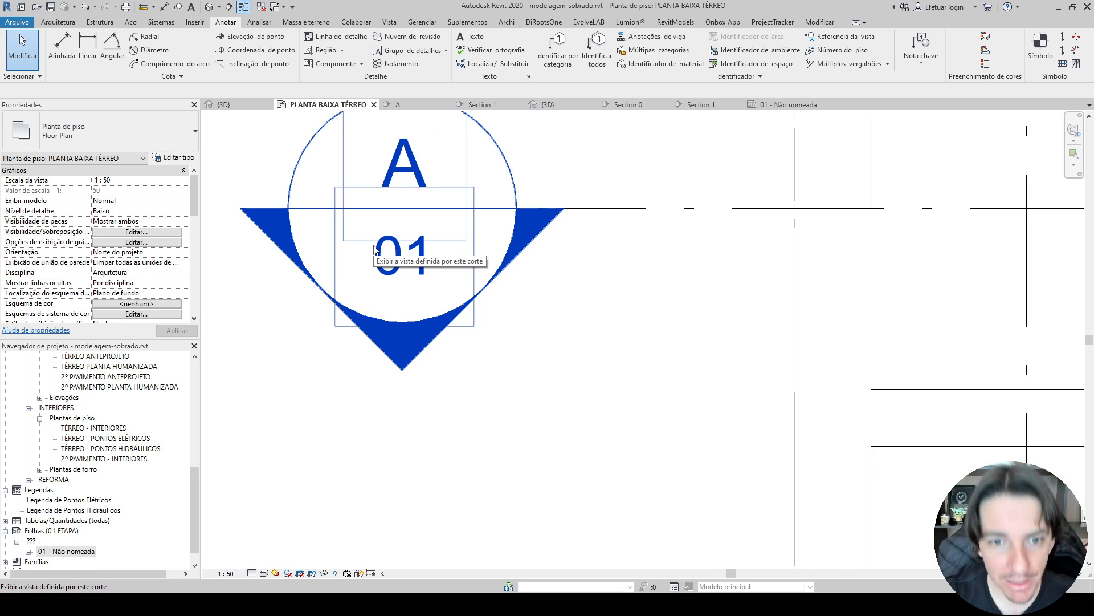
double_click(374, 249)
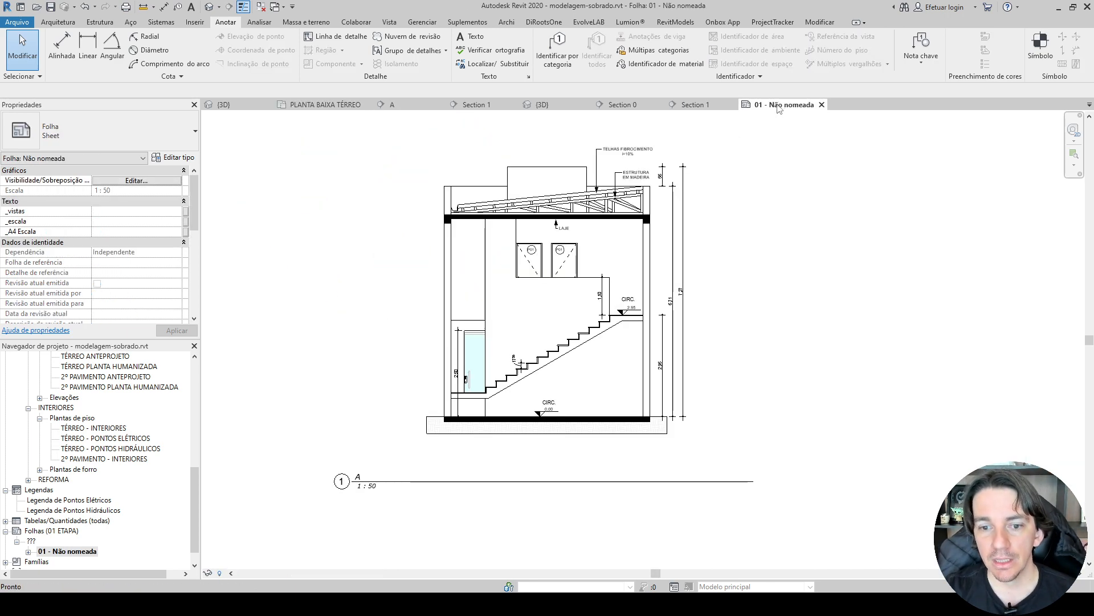
Move section A's view title on sheet 01 to just below the drawing, aligned with the building's base.
click(573, 444)
click(495, 502)
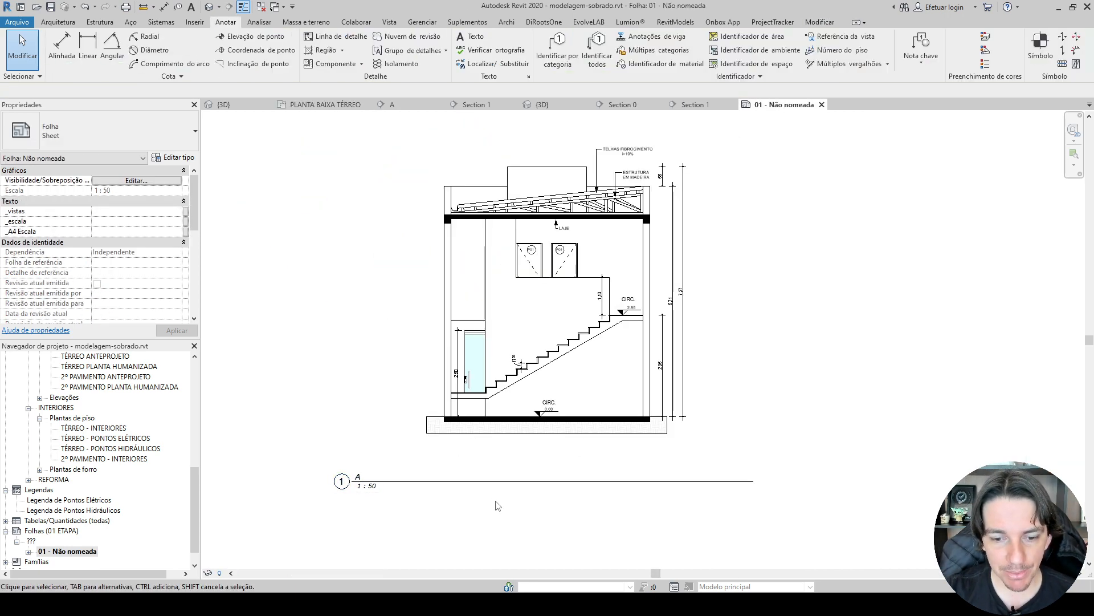
drag(492, 484, 582, 457)
scroll(435, 459, up, 2)
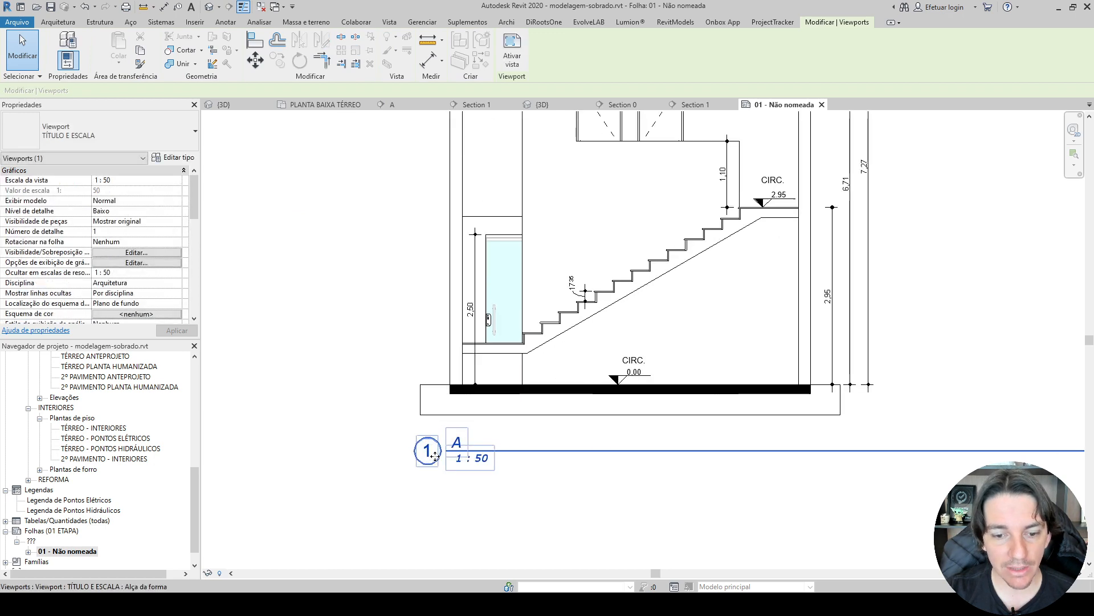
scroll(443, 483, down, 2)
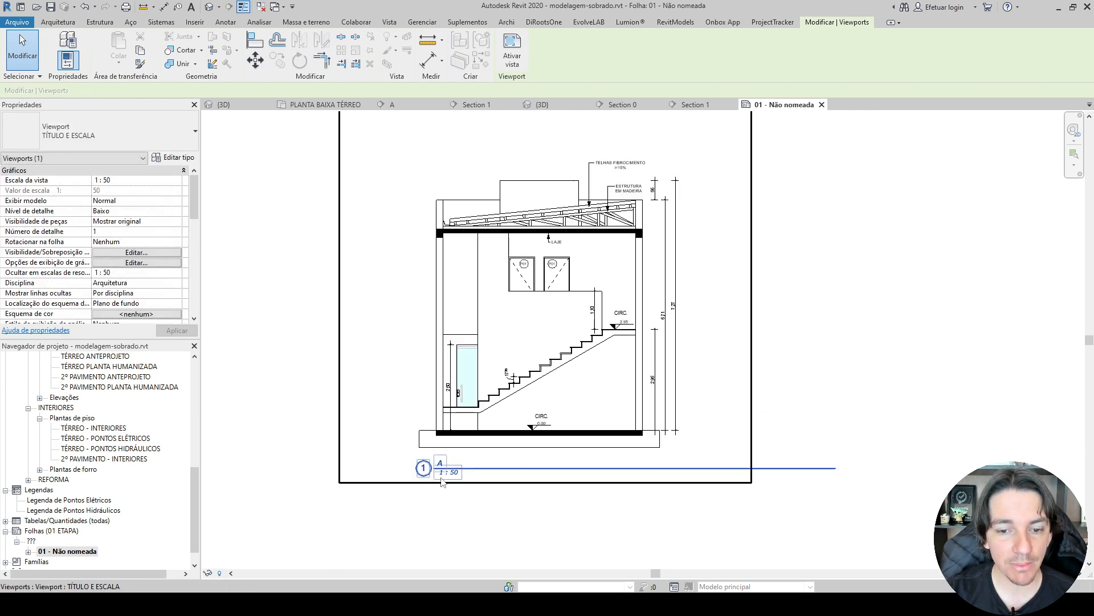
scroll(468, 390, down, 4)
scroll(585, 353, up, 2)
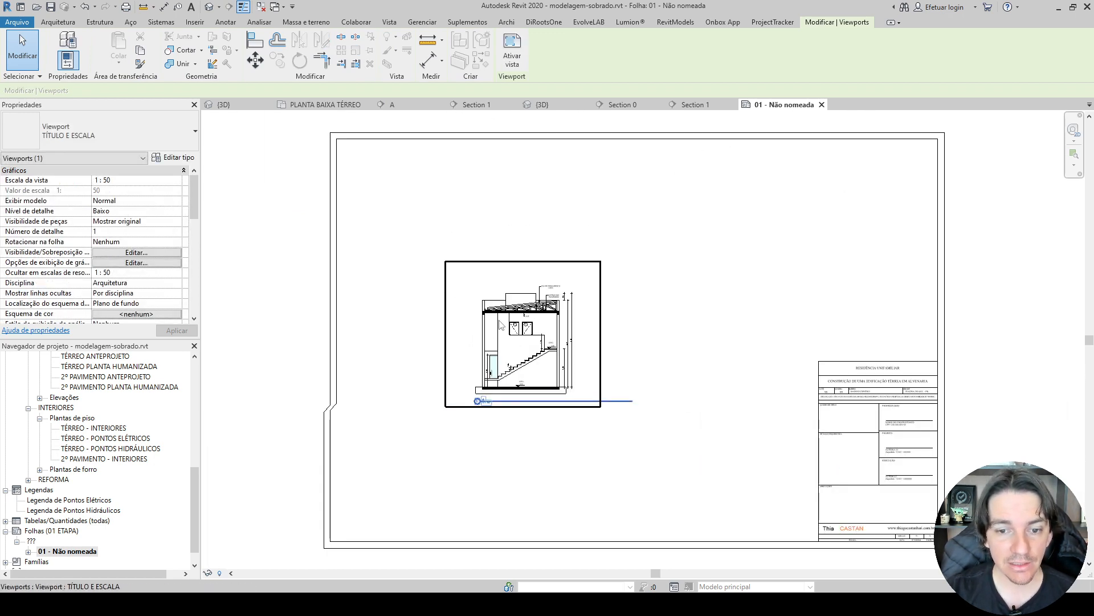
Set section A's title on the sheet to CORTE A-A.
scroll(61, 277, down, 4)
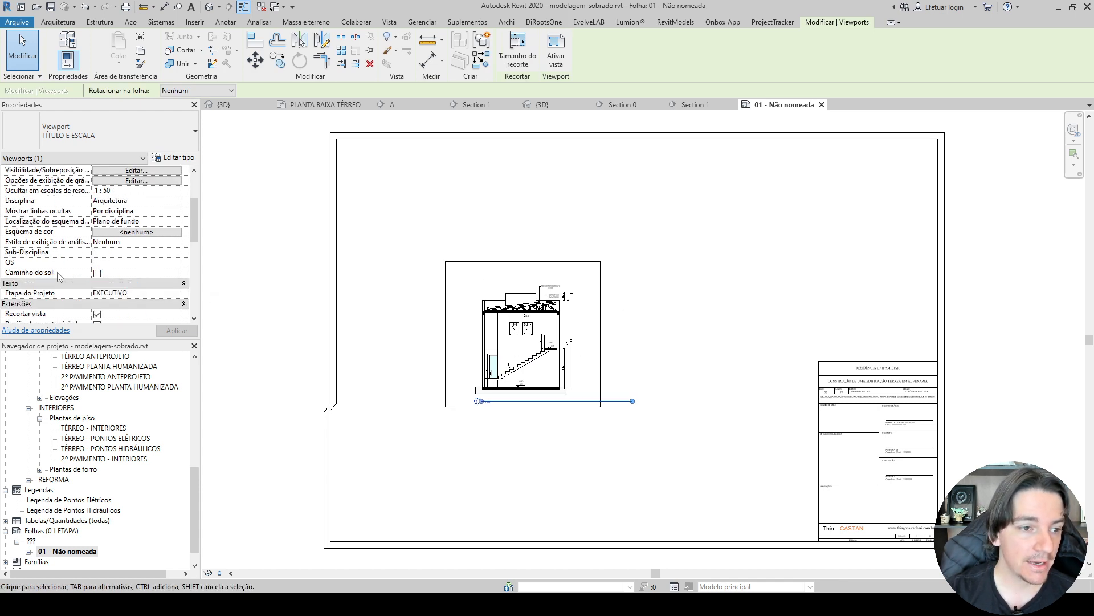
scroll(61, 277, down, 3)
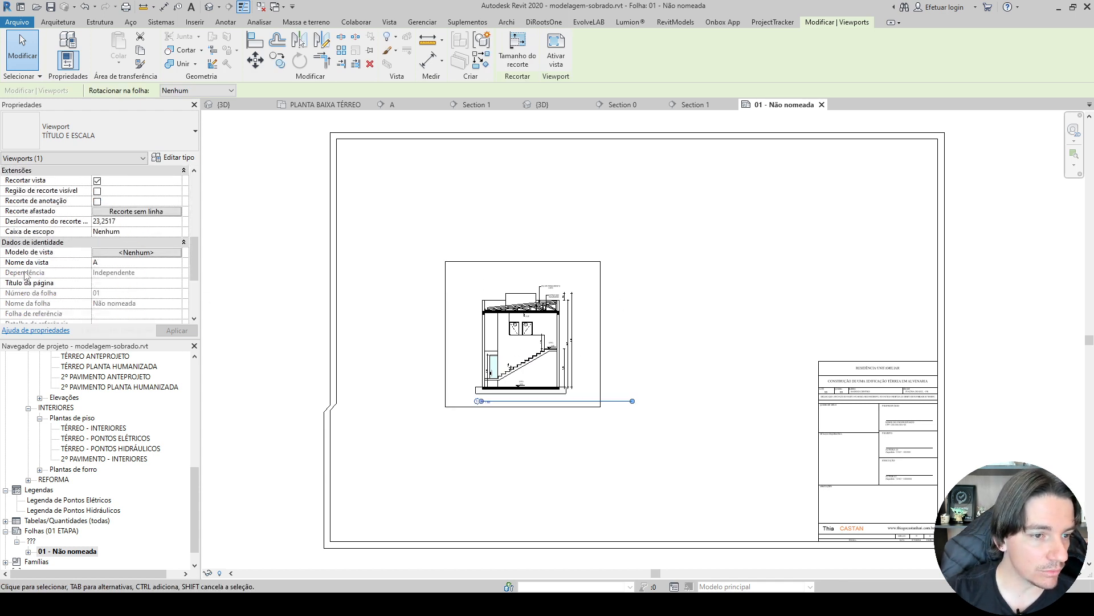
click(137, 284)
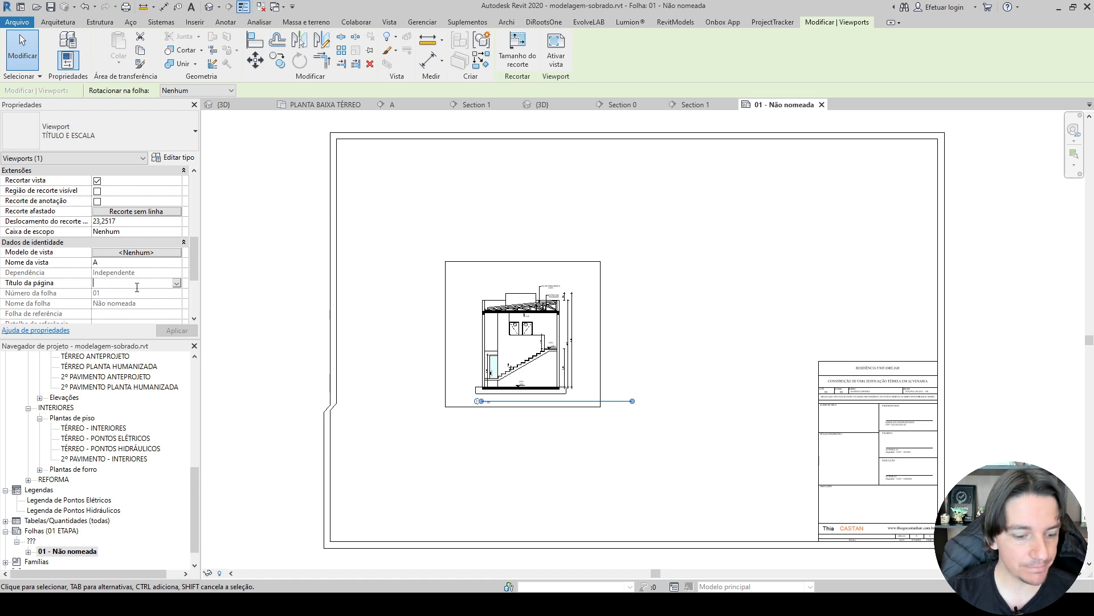
text(CORTE A-A)
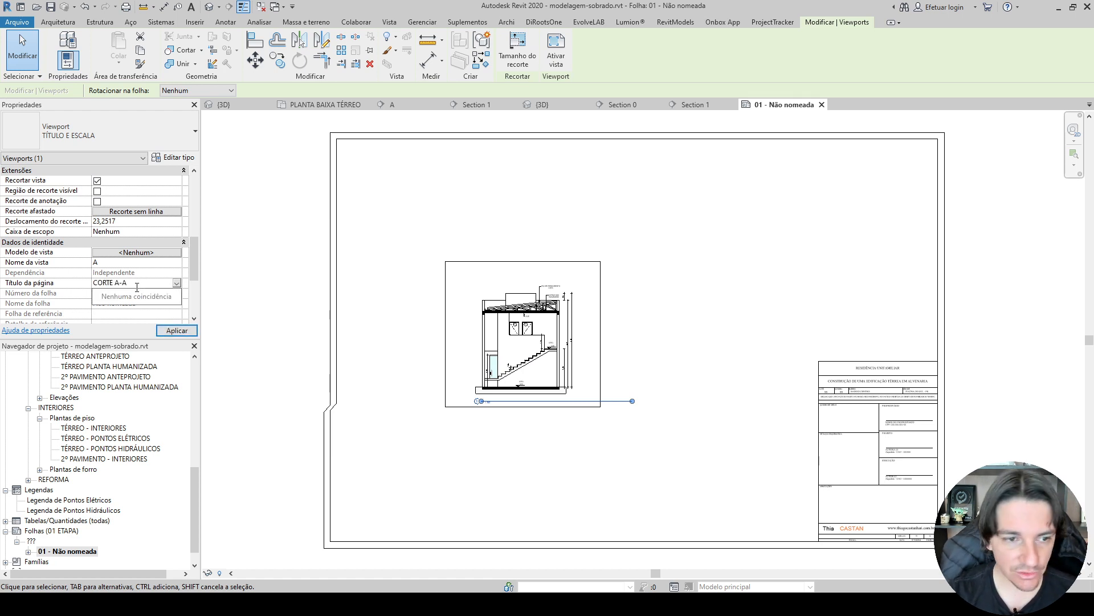
key(BackSpace)
key(BackSpace)
key(BackSpace)
key(BackSpace)
key(BackSpace)
key(BackSpace)
key(BackSpace)
key(BackSpace)
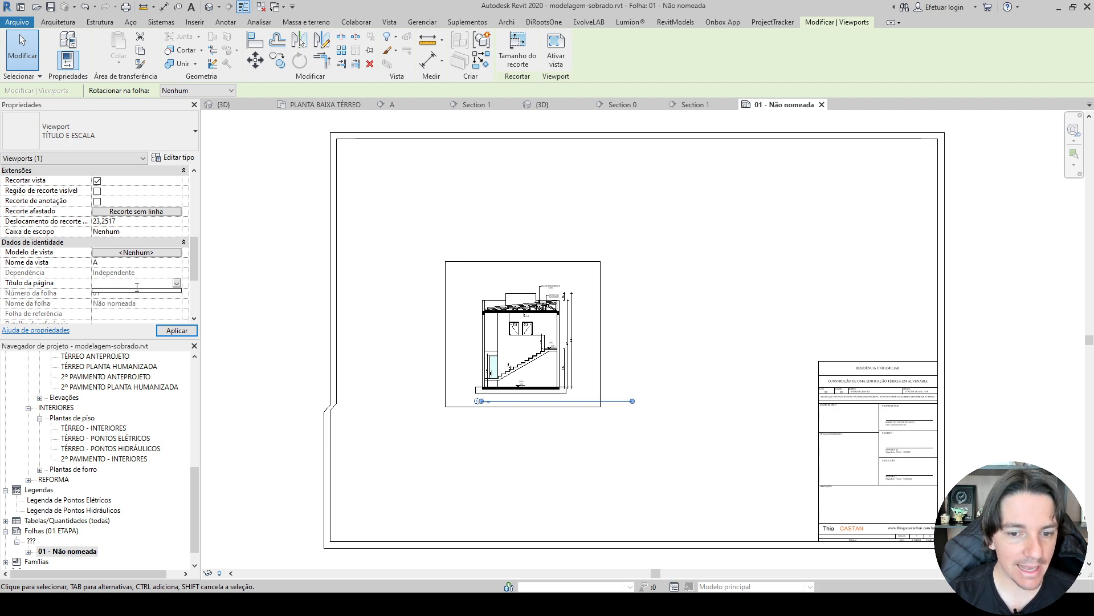
text(ORTE A-A)
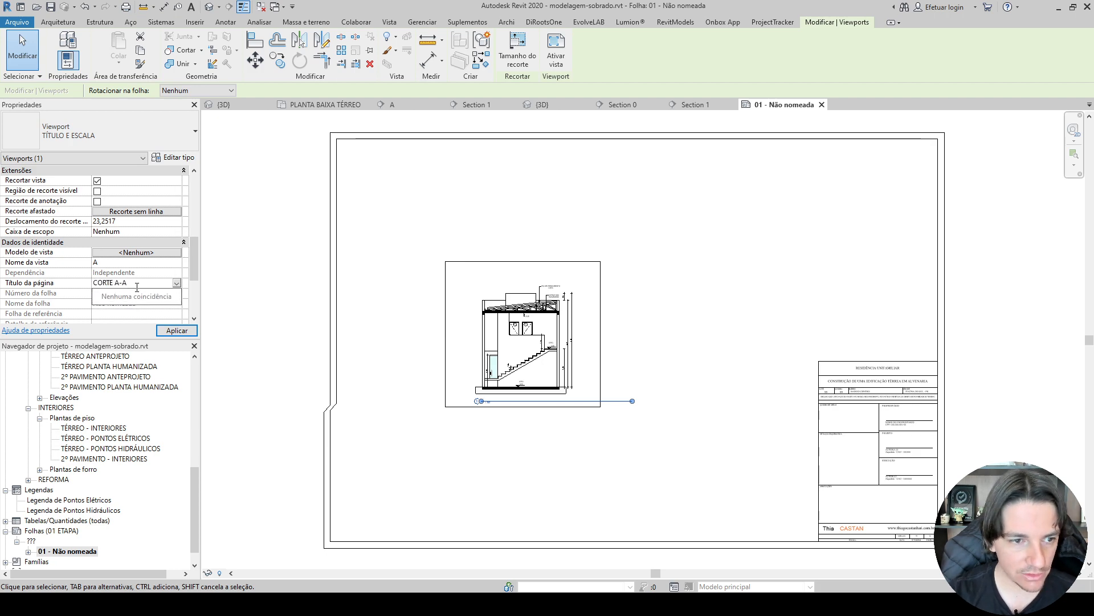
scroll(494, 475, up, 5)
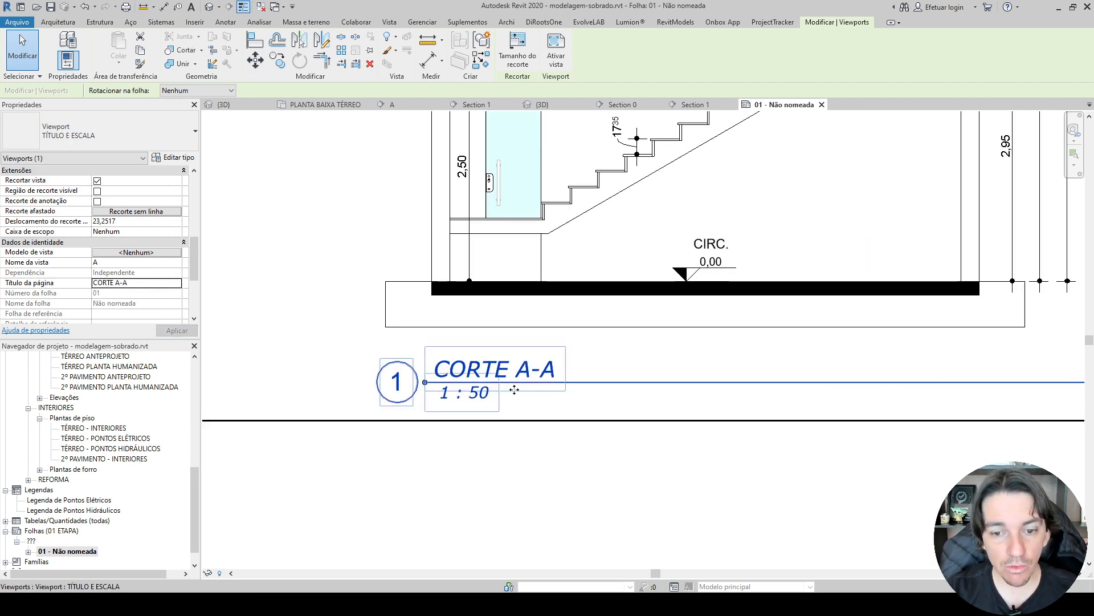
click(517, 457)
Shorten the line of section A's view title so it ends just past the title text.
scroll(515, 410, down, 2)
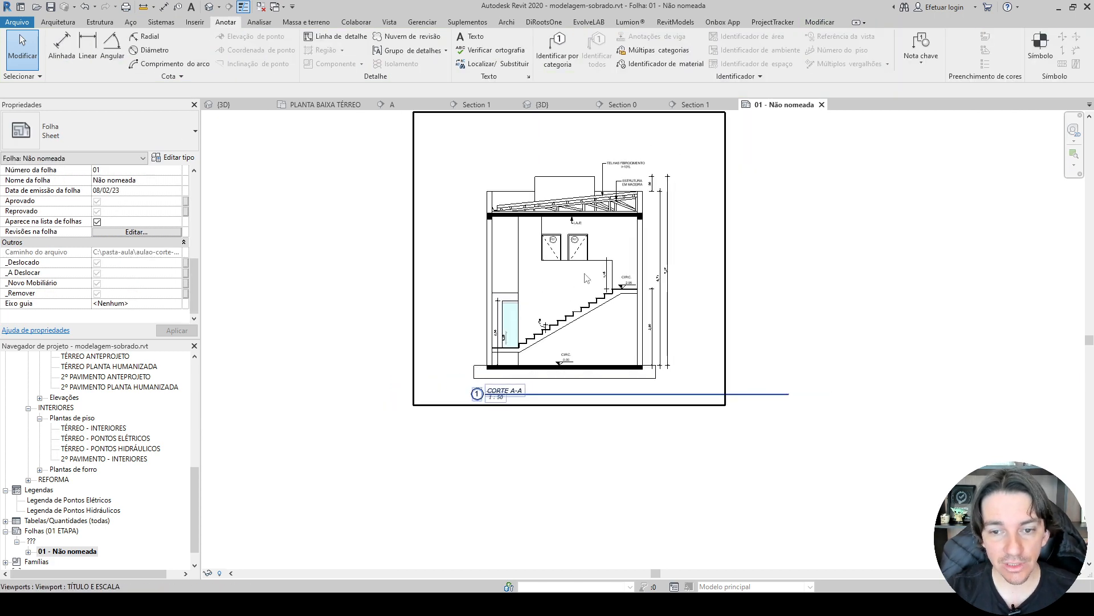
click(585, 274)
key(Escape)
click(631, 251)
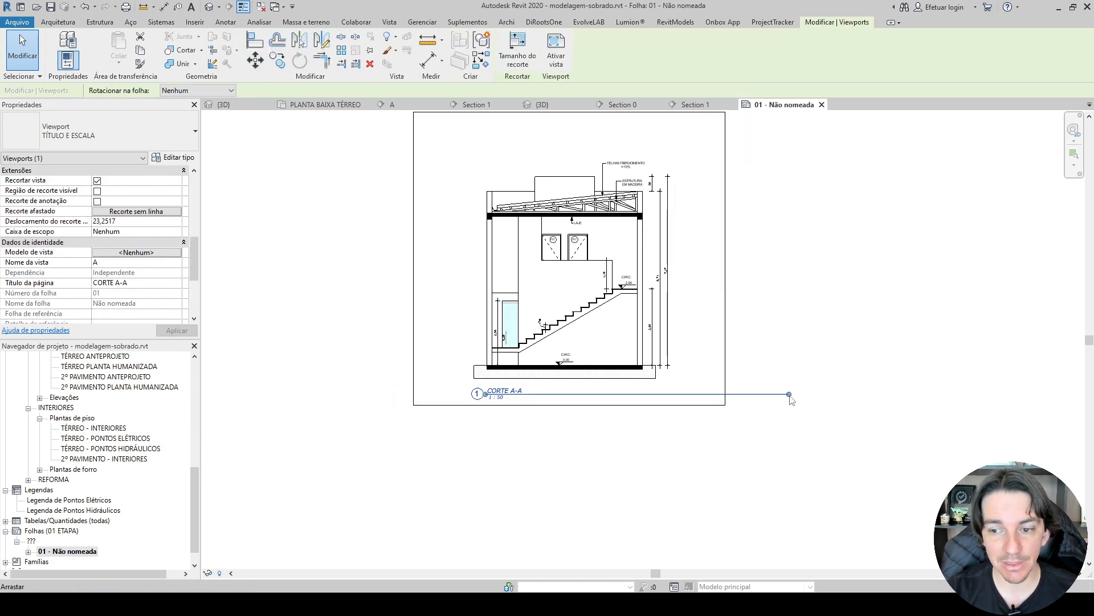
click(531, 429)
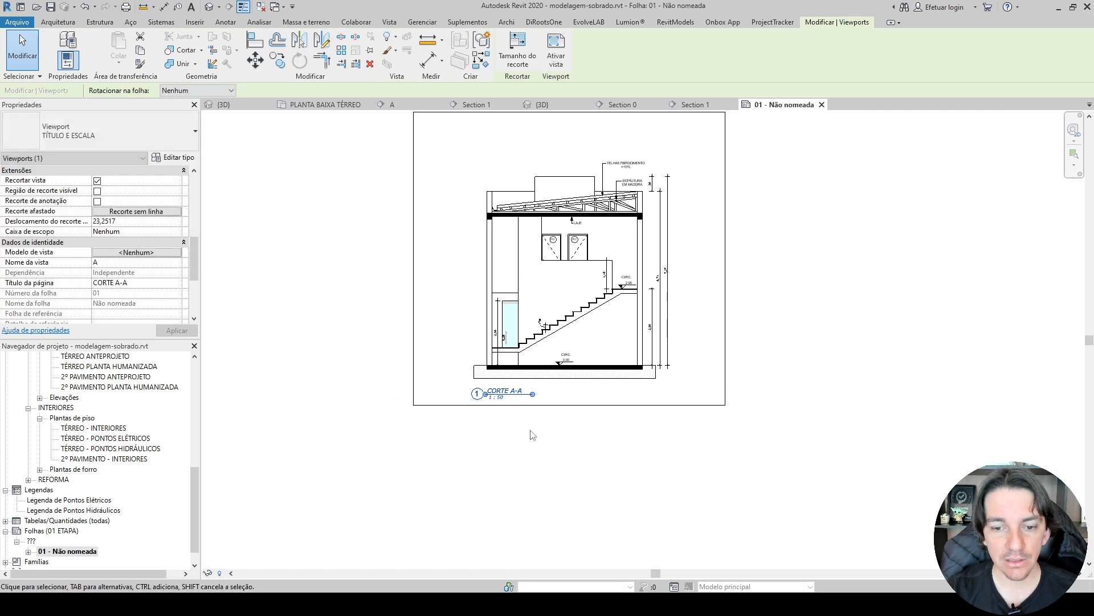
Move the CORTE A-A view title slightly up, closer to the building's base.
scroll(530, 456, up, 3)
click(513, 356)
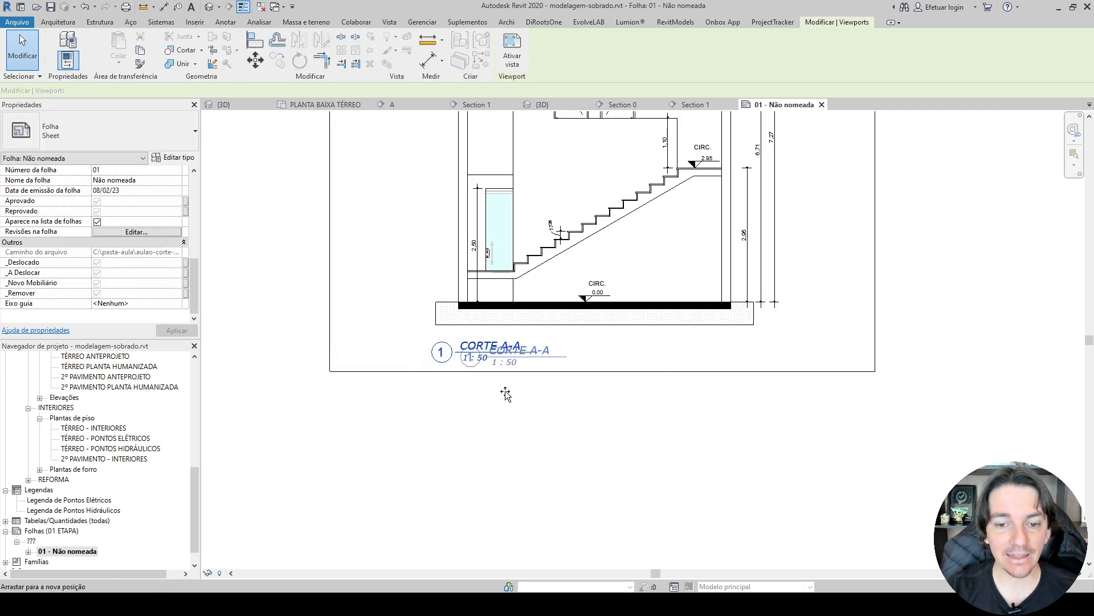
drag(504, 349, 507, 341)
click(513, 408)
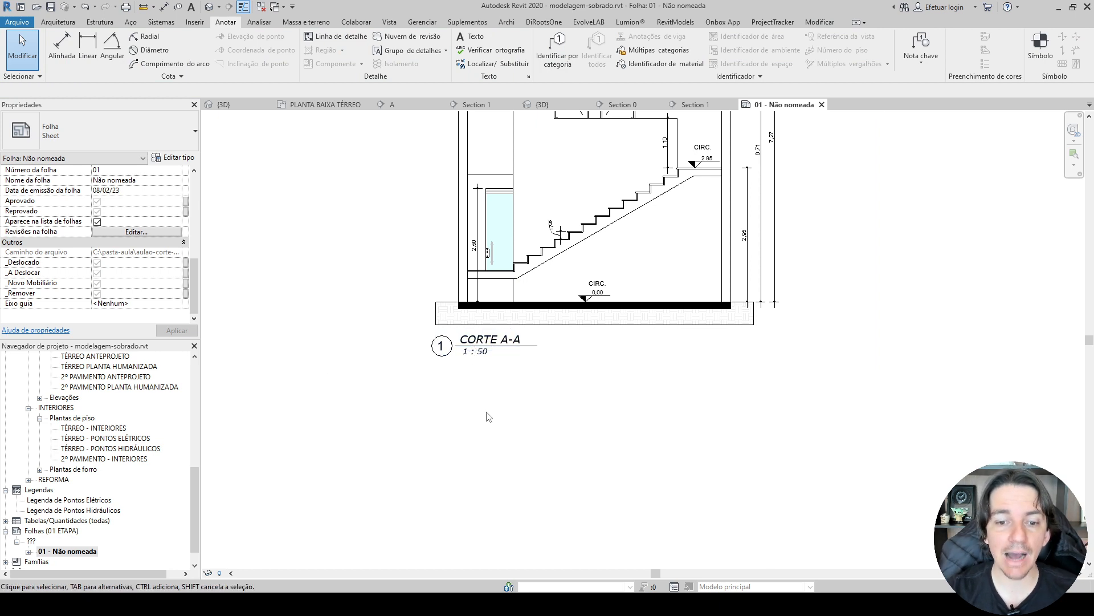
Place the executive section view Section 1 on sheet 01, beside section A and above the title block.
scroll(489, 417, down, 3)
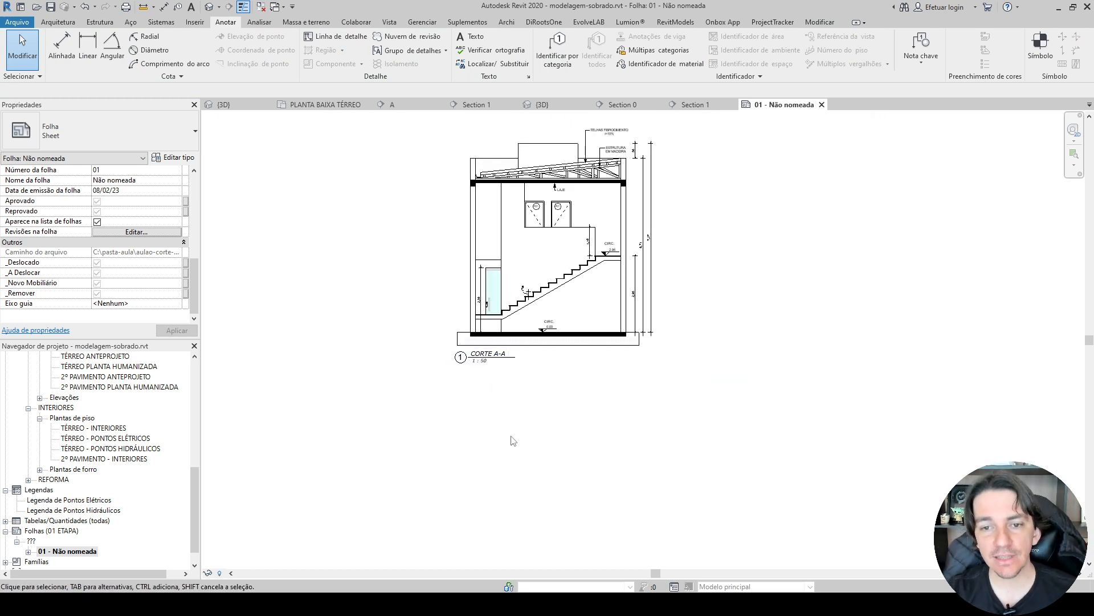
scroll(513, 440, down, 4)
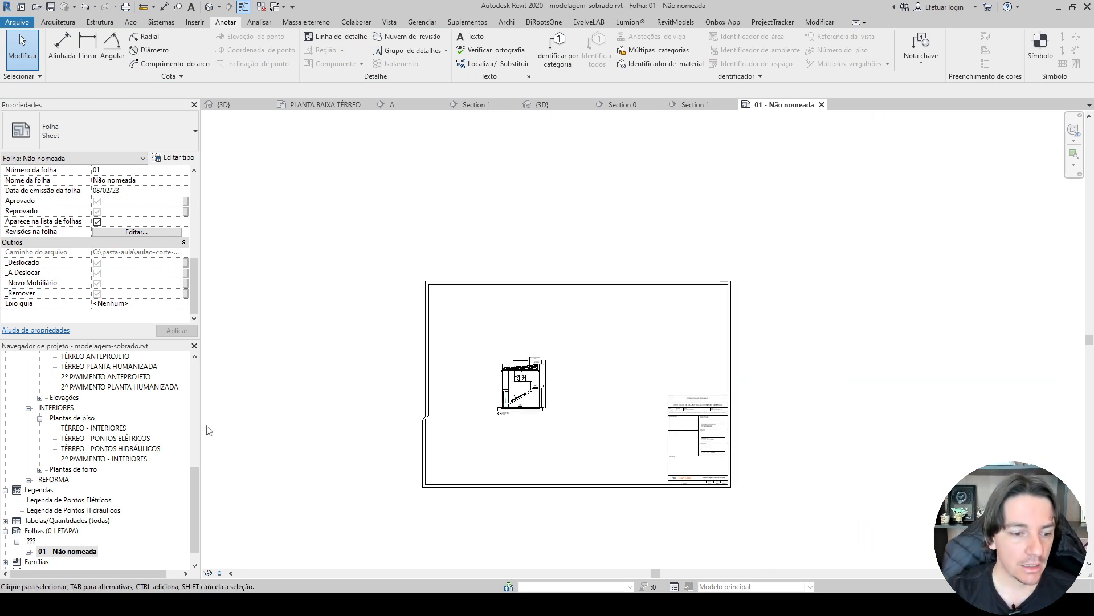
drag(193, 505, 194, 397)
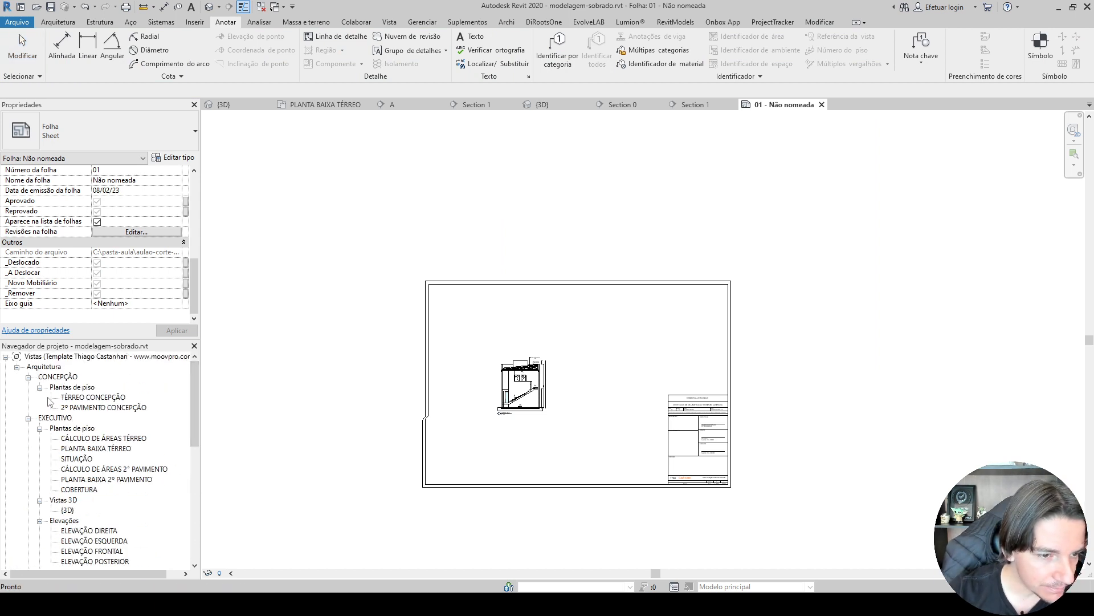
scroll(68, 422, down, 3)
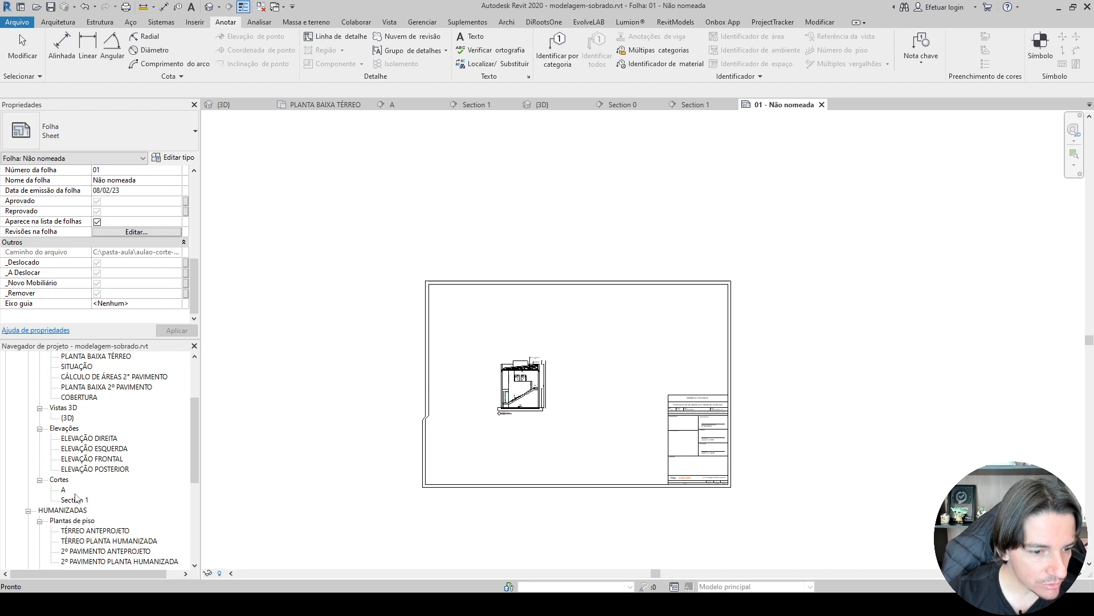
drag(72, 501, 613, 346)
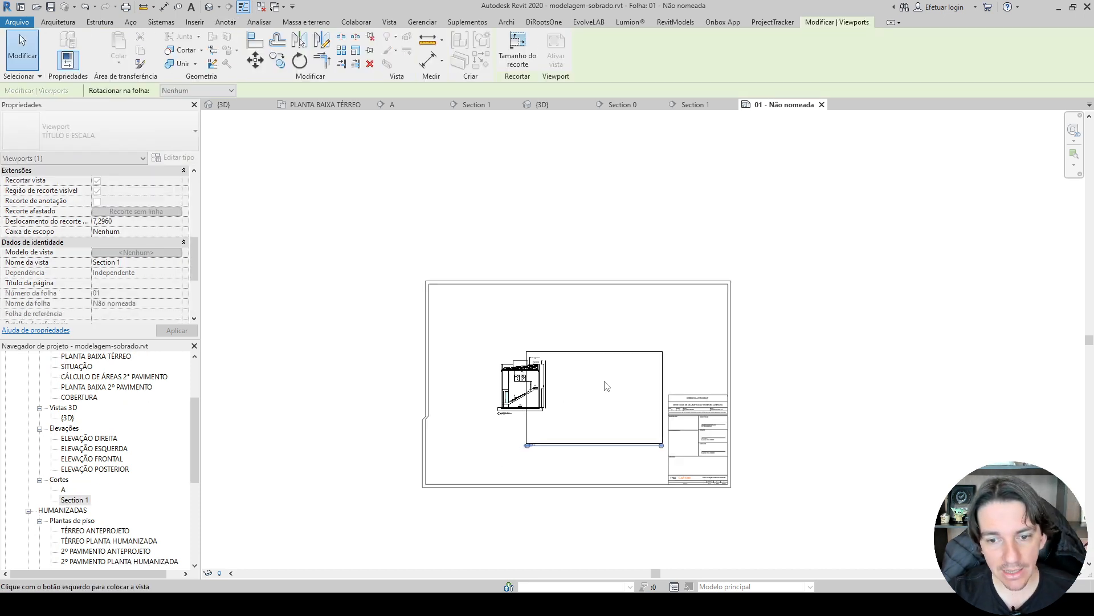
click(613, 346)
Rename the section view Section 1 as B.
right_click(73, 500)
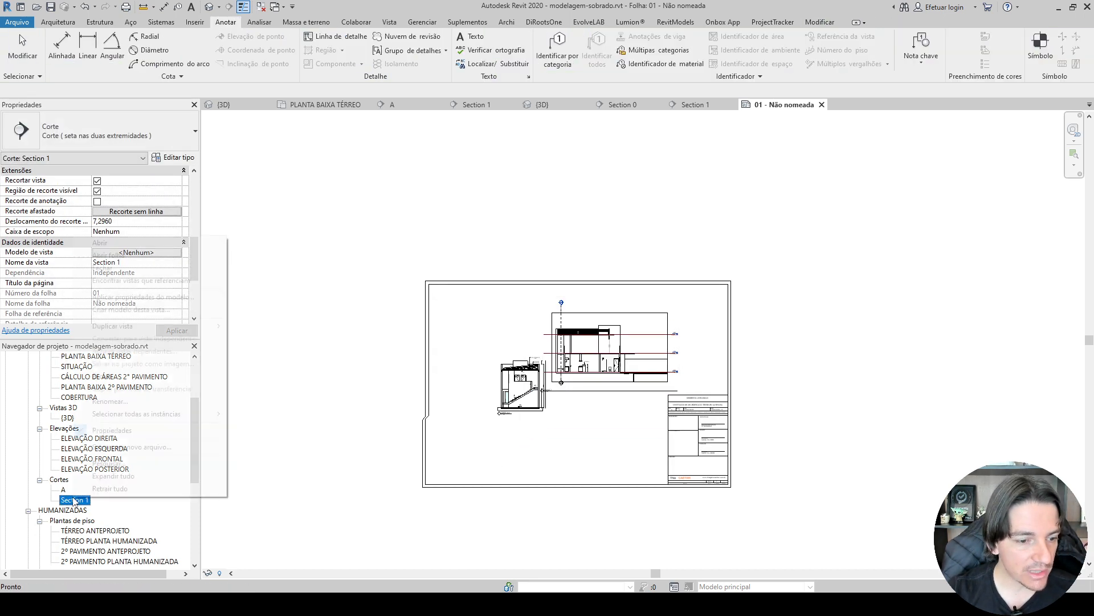
click(129, 409)
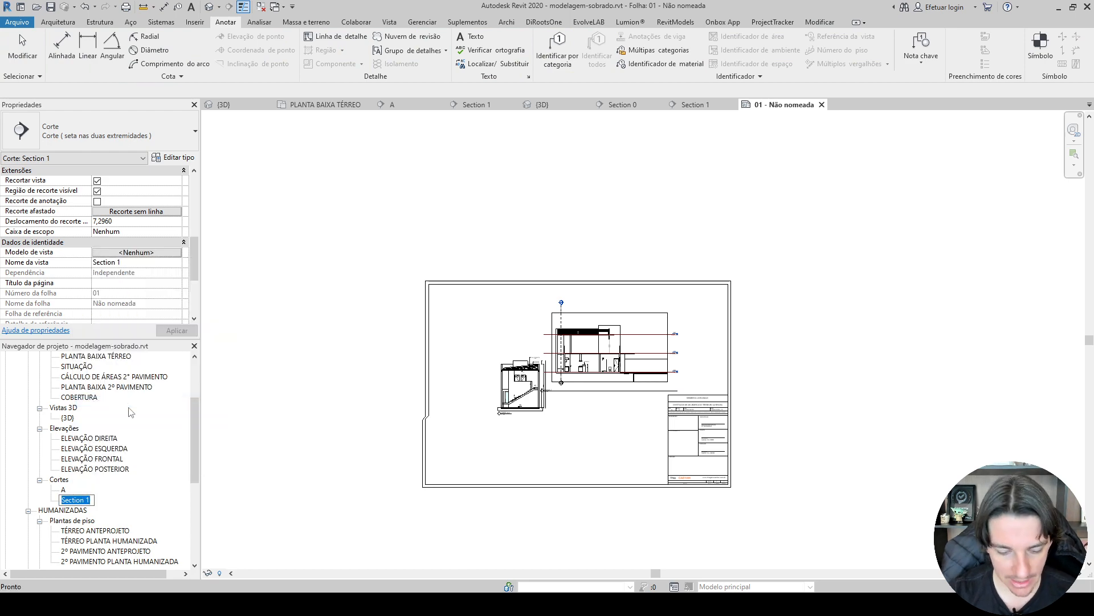
text(B)
key(Return)
click(483, 356)
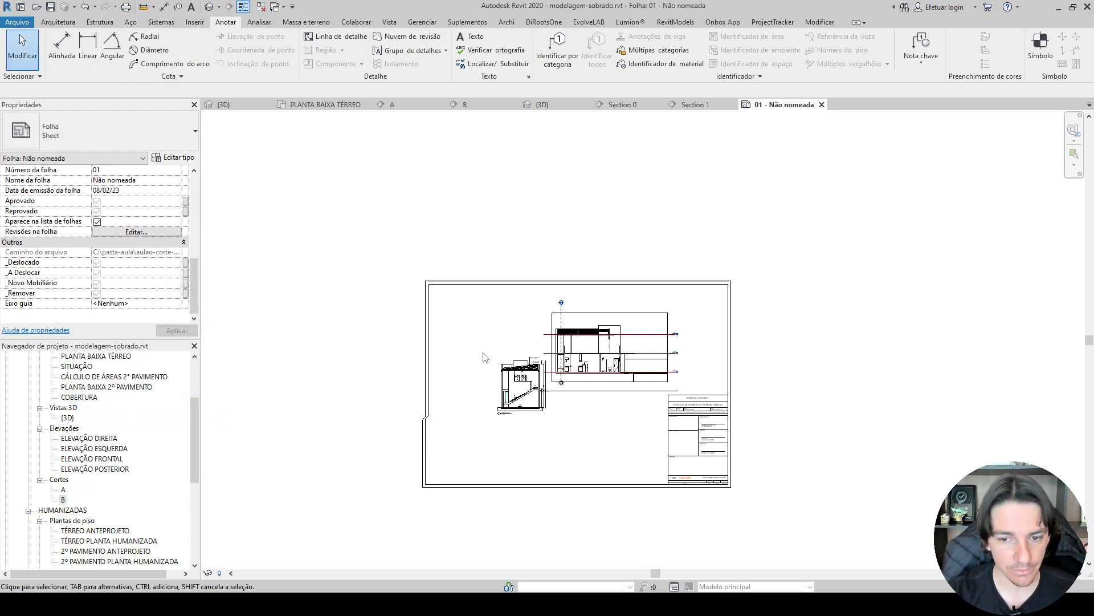
Set section B's title on the sheet to CORTE B-B.
scroll(595, 359, up, 4)
click(594, 358)
scroll(61, 284, down, 2)
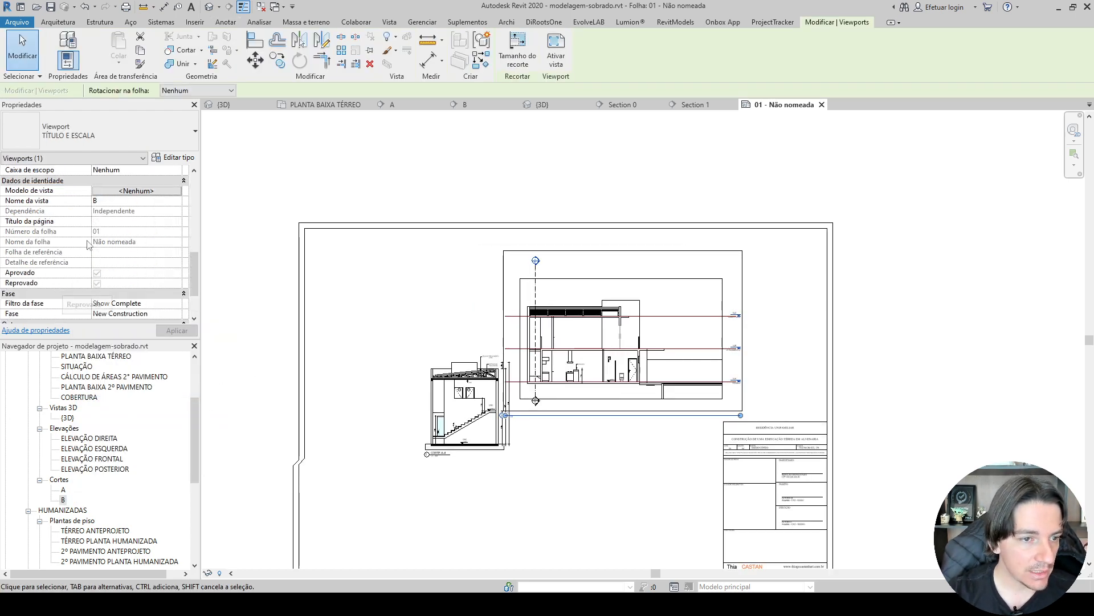
click(109, 222)
text(CORTE B-B)
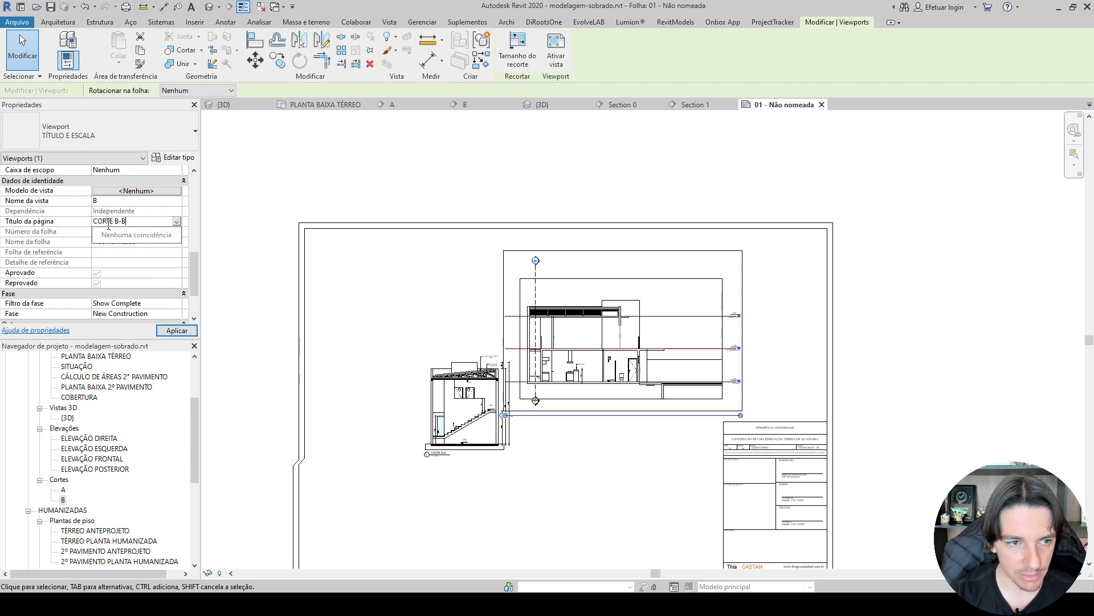
key(Return)
Move section B's viewport farther away from section A and shorten its view title line to just past the text.
scroll(644, 498, up, 5)
click(643, 497)
drag(499, 306, 614, 315)
scroll(522, 377, up, 4)
scroll(534, 345, down, 3)
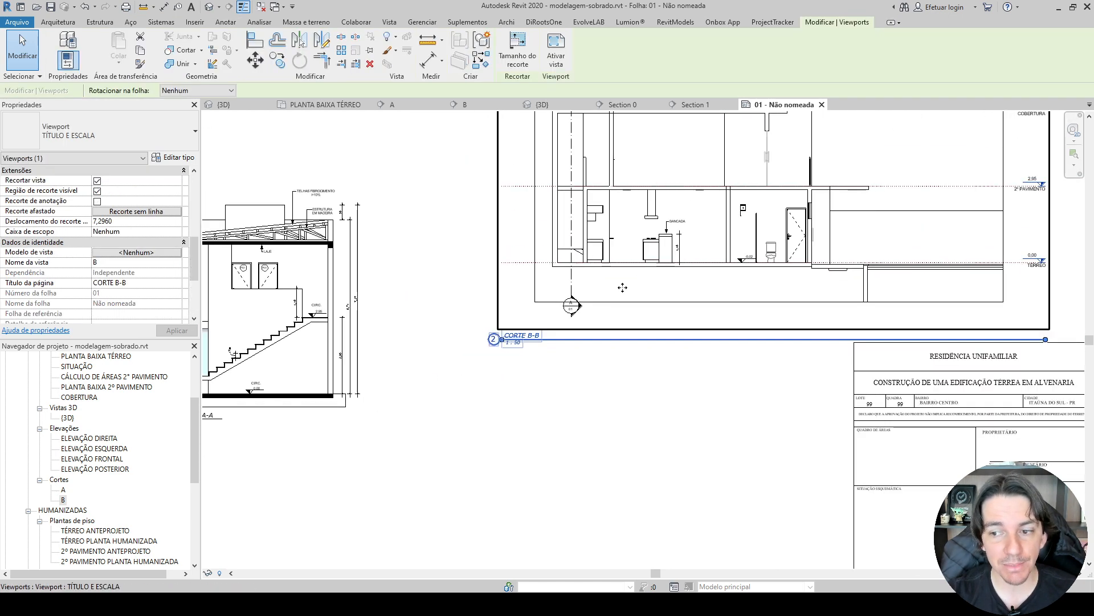
drag(1045, 340, 551, 340)
click(525, 390)
Check the names and sheet references in the section A and B markers on PLANTA BAIXA TÉRREO, and return to sheet 01.
click(317, 106)
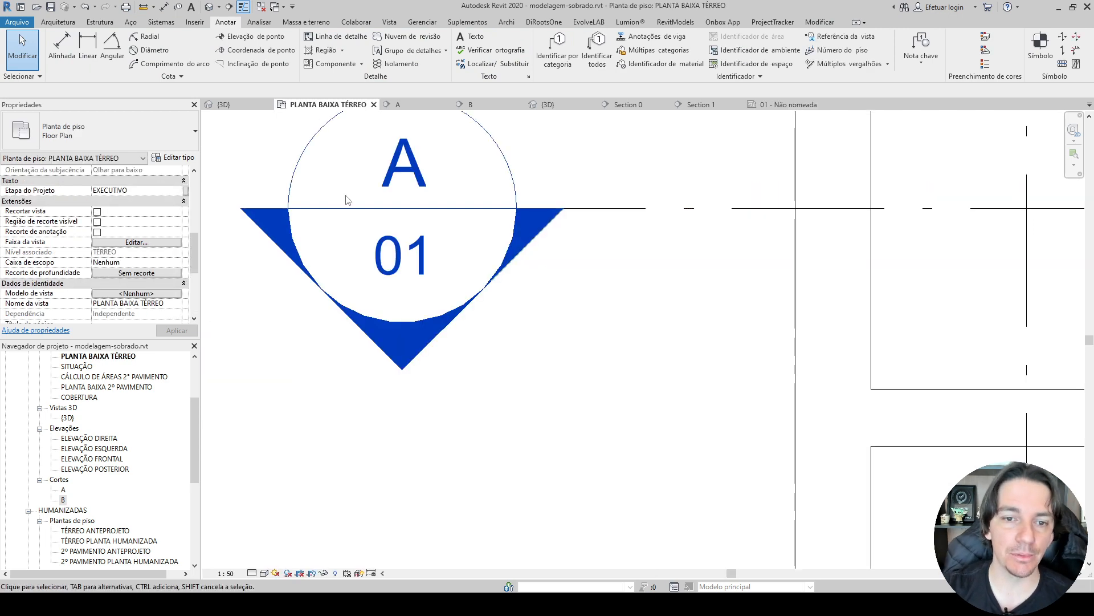
scroll(378, 228, down, 4)
scroll(387, 234, down, 3)
scroll(454, 163, up, 8)
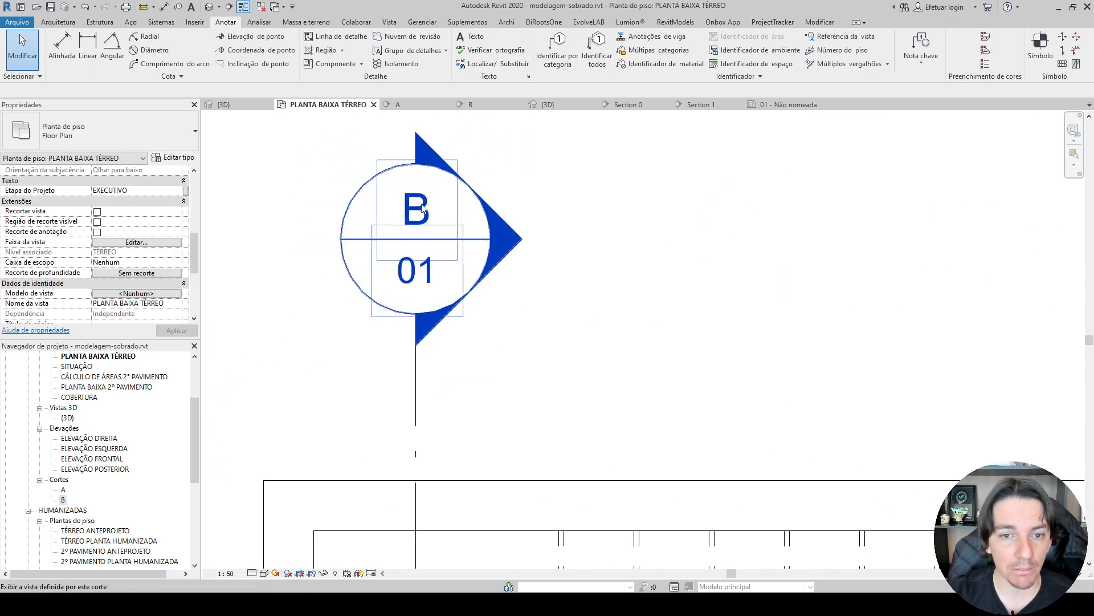
scroll(423, 281, down, 5)
scroll(399, 299, up, 8)
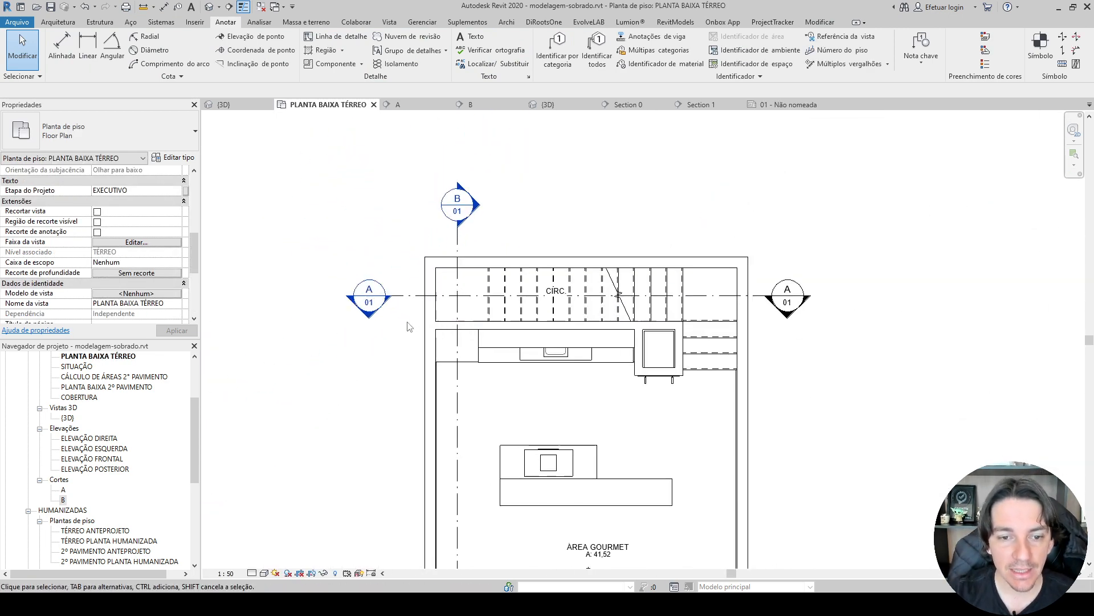
scroll(382, 303, down, 5)
scroll(404, 296, up, 6)
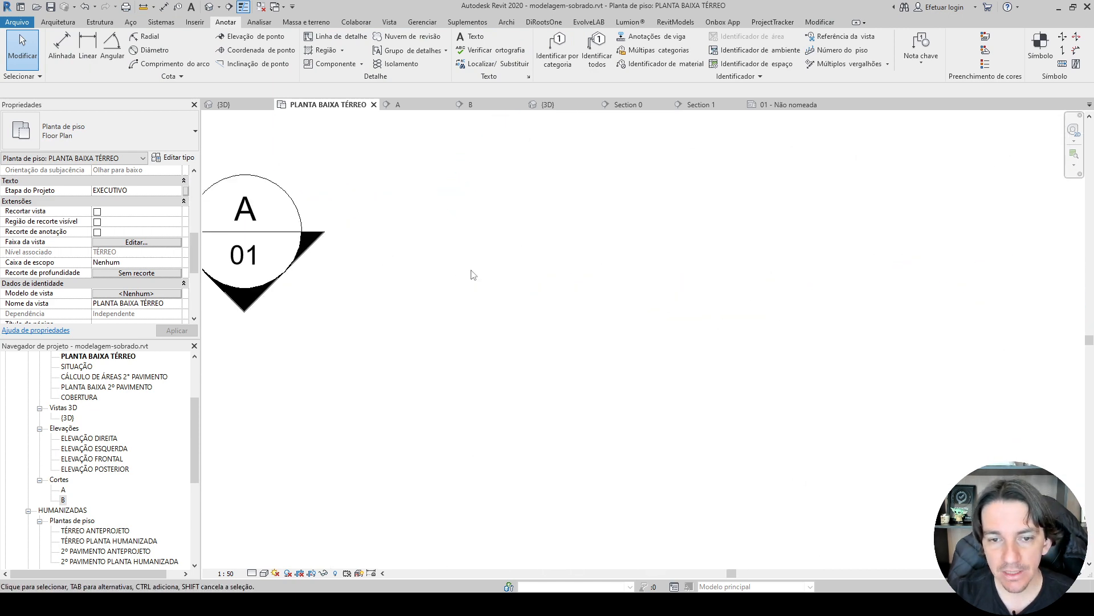
scroll(318, 260, down, 2)
scroll(317, 260, down, 5)
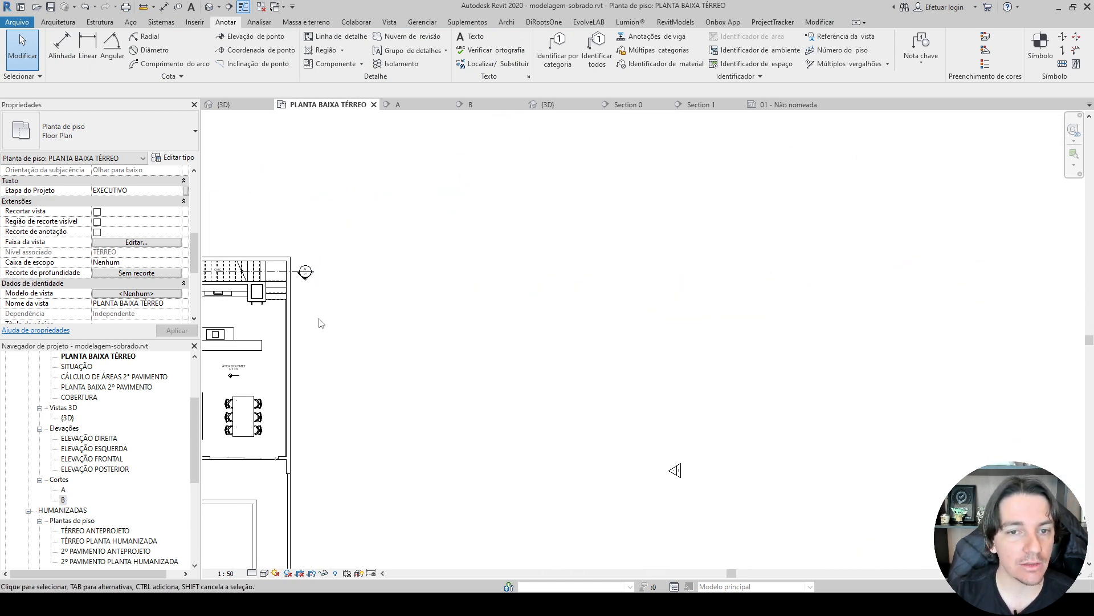
click(787, 105)
scroll(764, 257, down, 6)
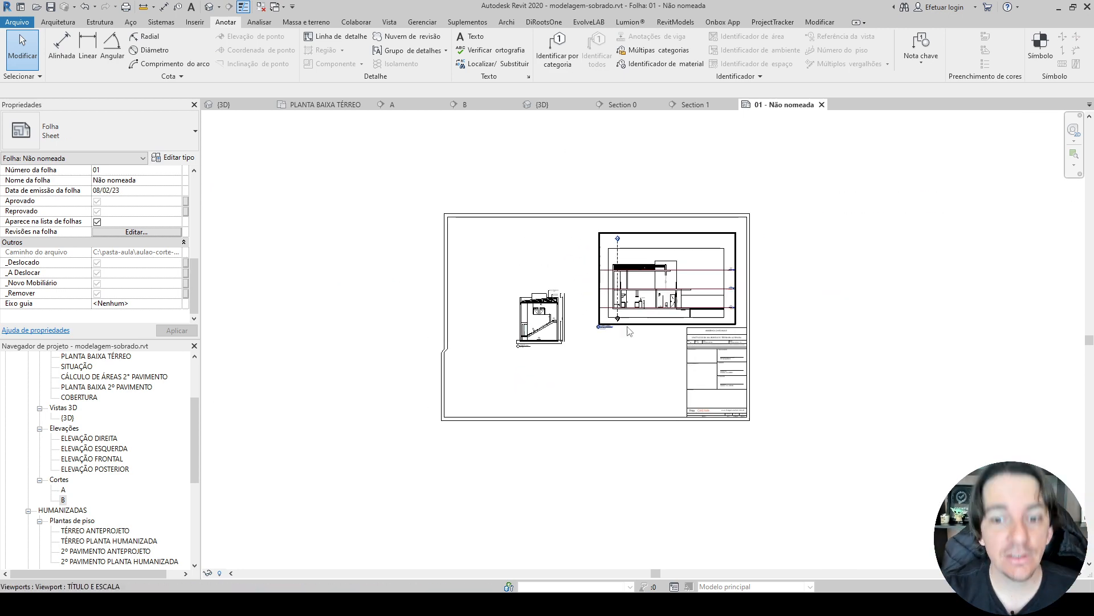
scroll(517, 349, up, 5)
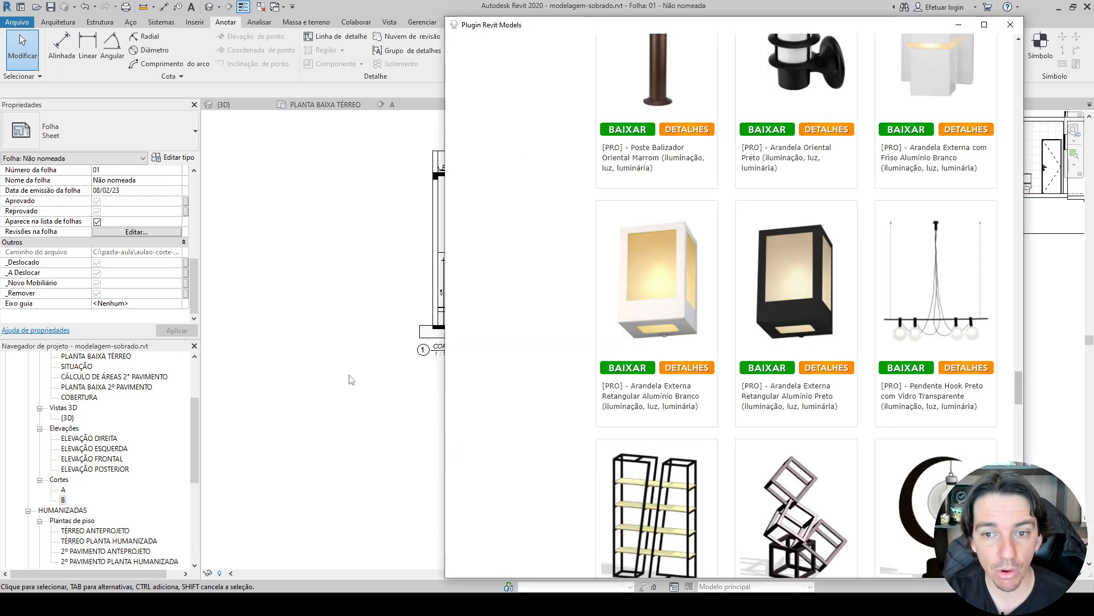
Switch to the Plugin Revit Models window and browse its family categories and recent families.
scroll(647, 305, down, 15)
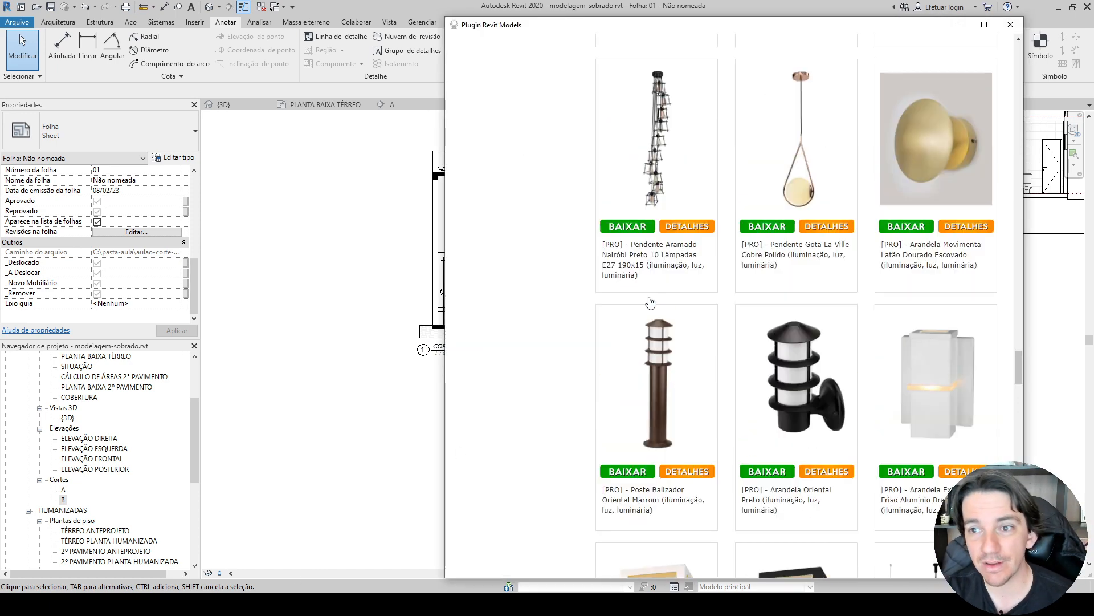
scroll(607, 330, down, 3)
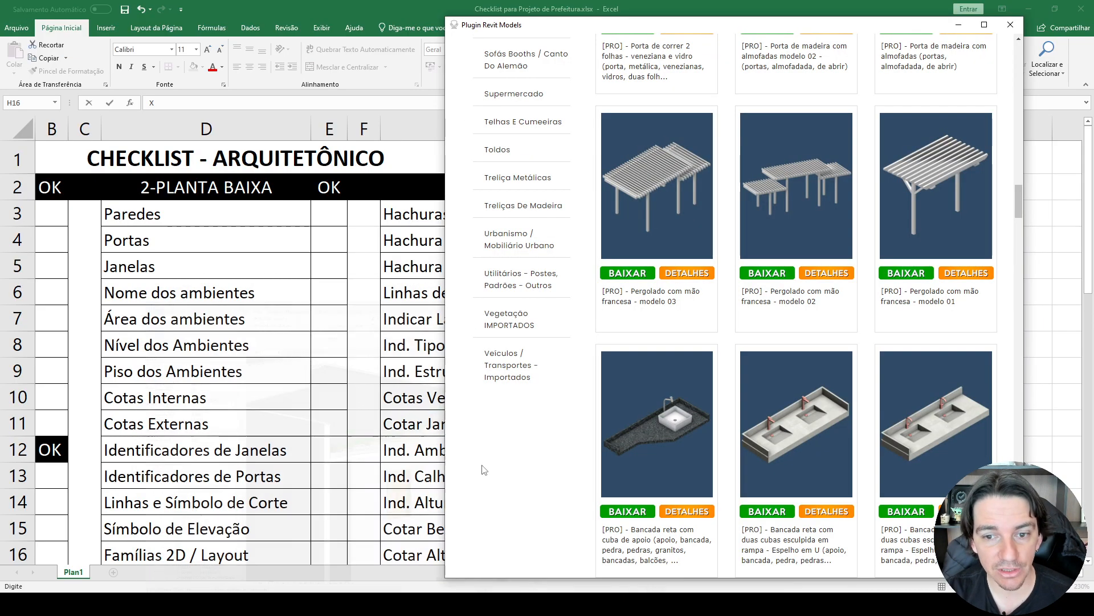
scroll(646, 306, down, 10)
scroll(646, 306, up, 20)
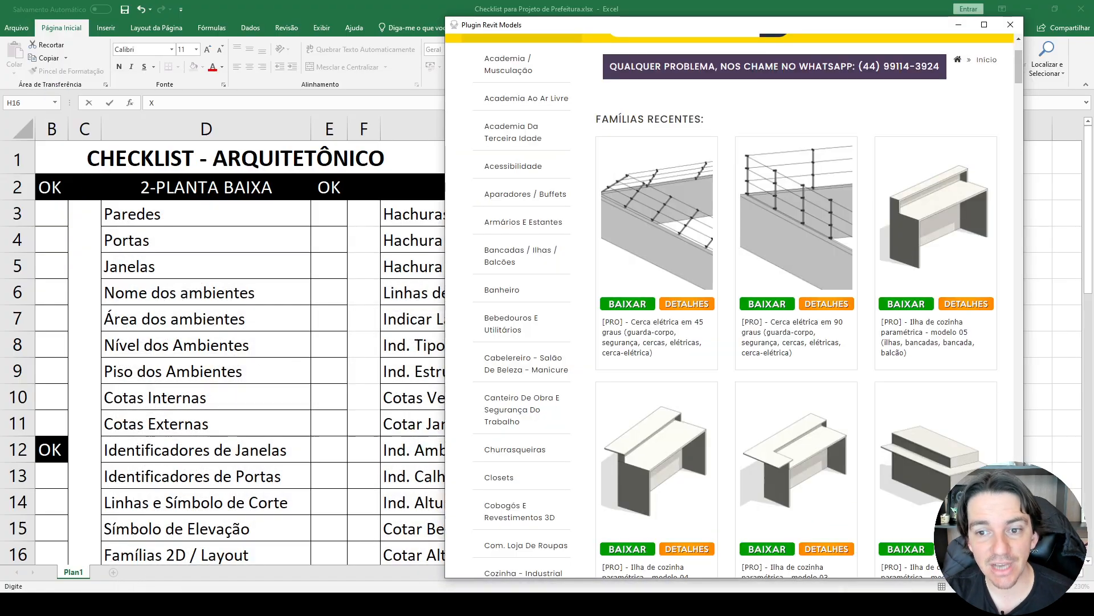
scroll(576, 286, up, 2)
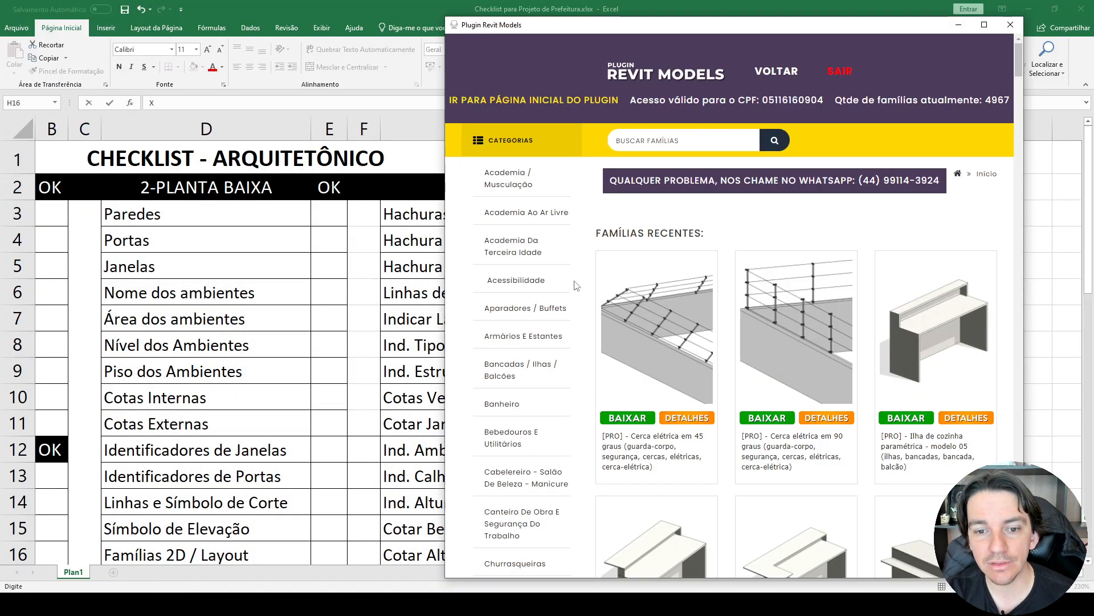
scroll(573, 288, down, 5)
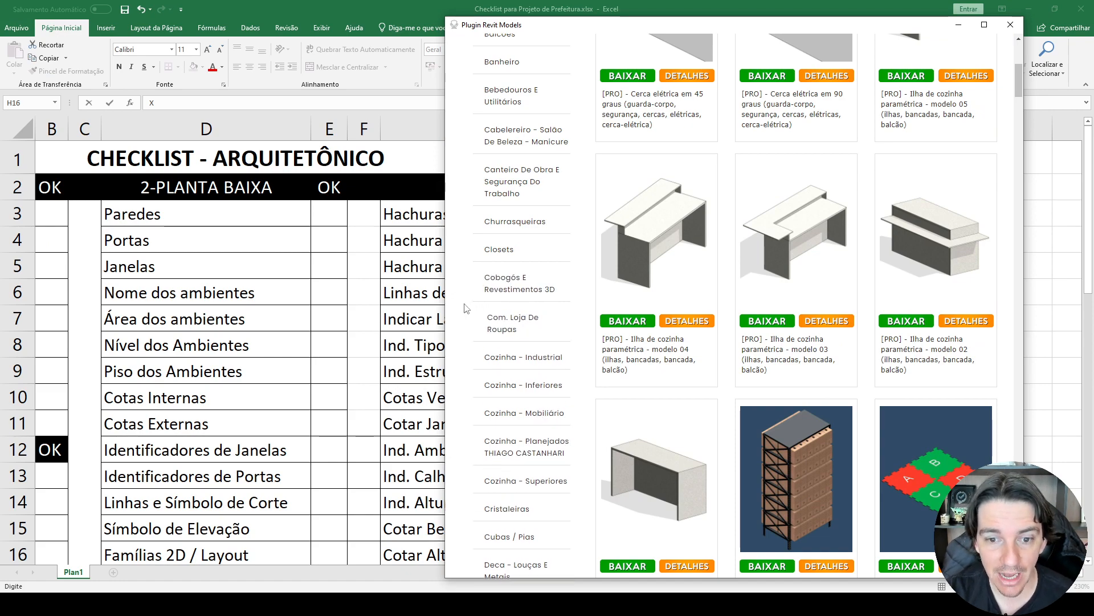
Browse the parametric families in the plugin and look through its Esportes e Salão de Jogos category.
scroll(491, 308, down, 3)
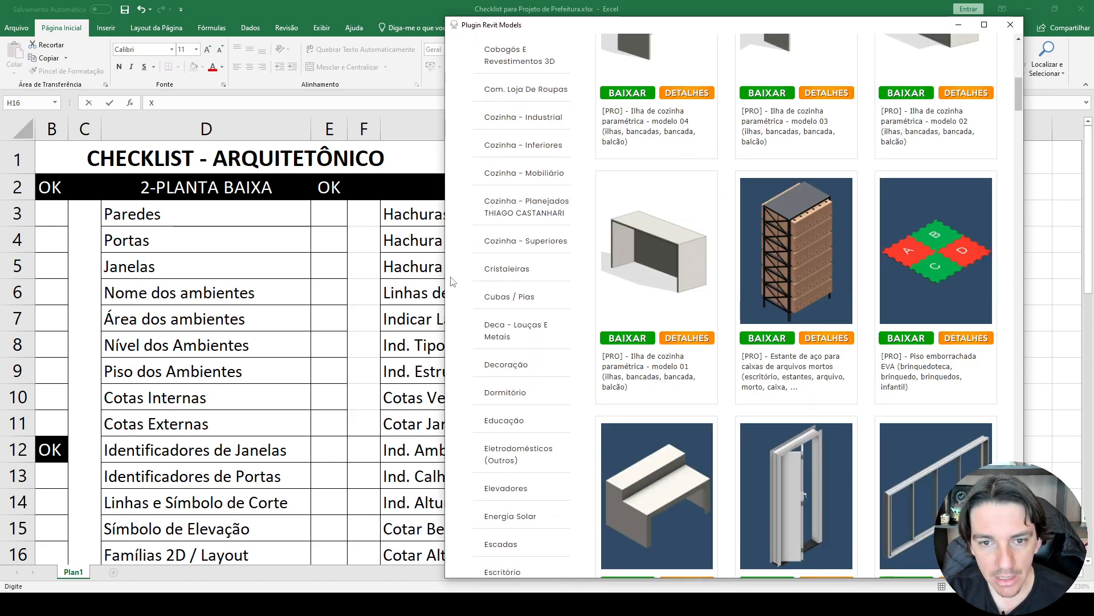
scroll(455, 269, down, 2)
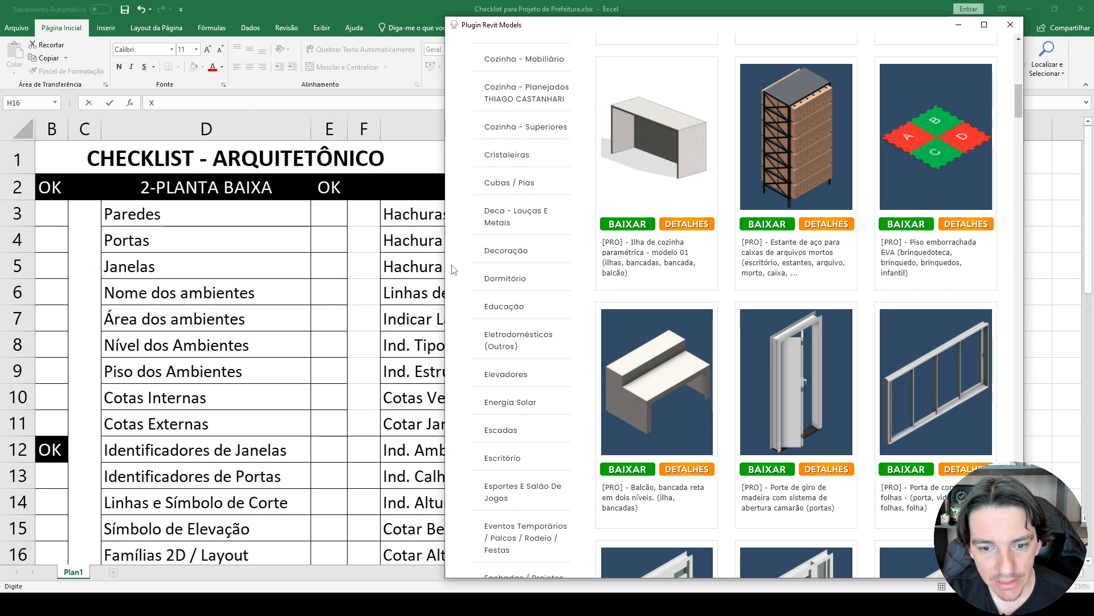
scroll(454, 269, down, 2)
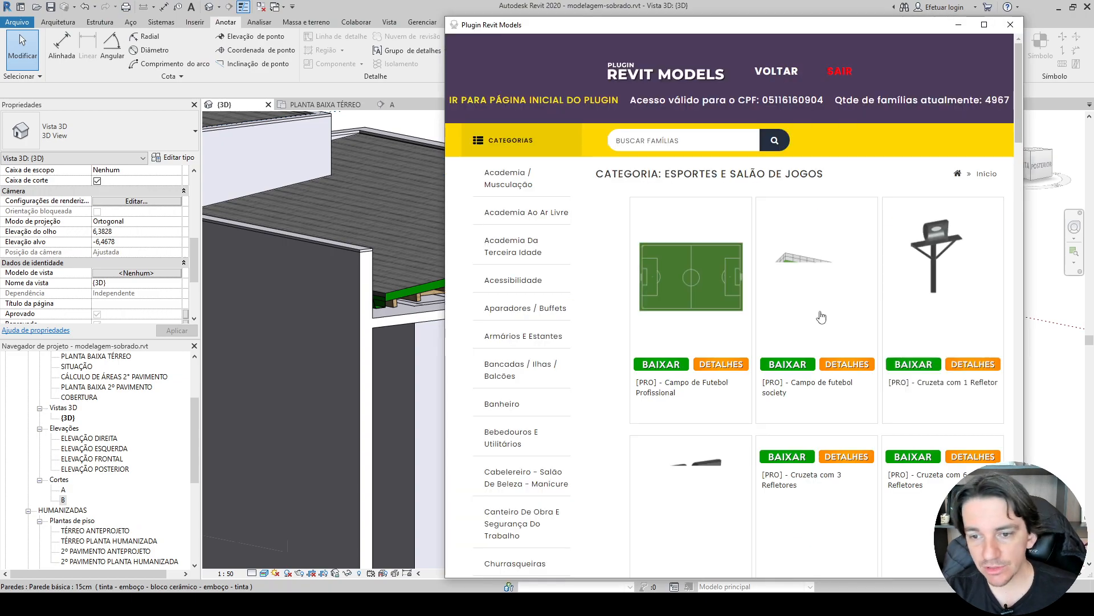
scroll(788, 271, down, 6)
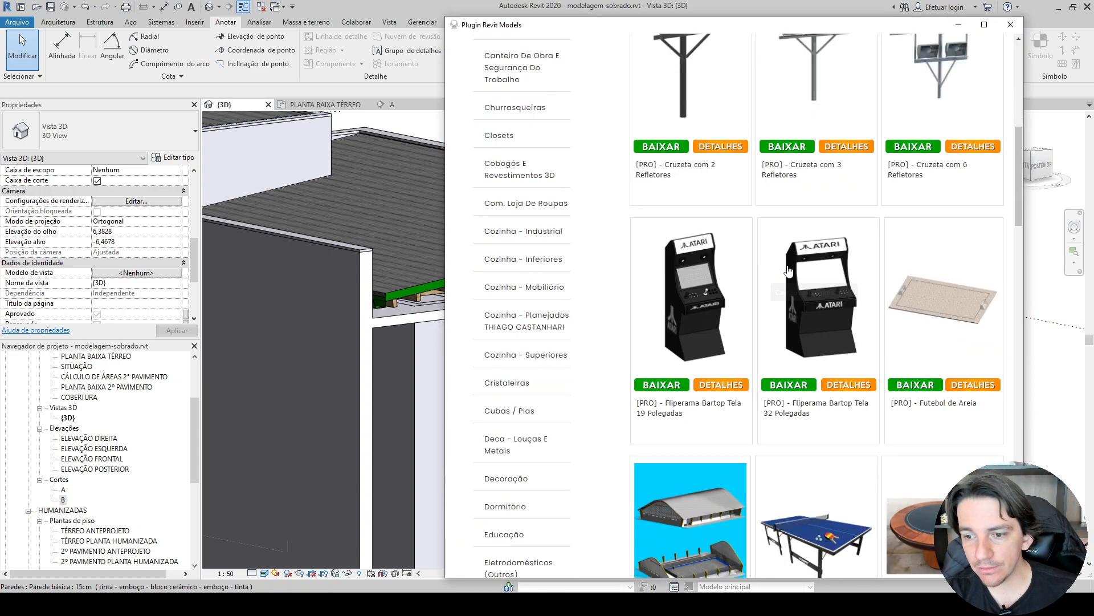
scroll(788, 271, down, 18)
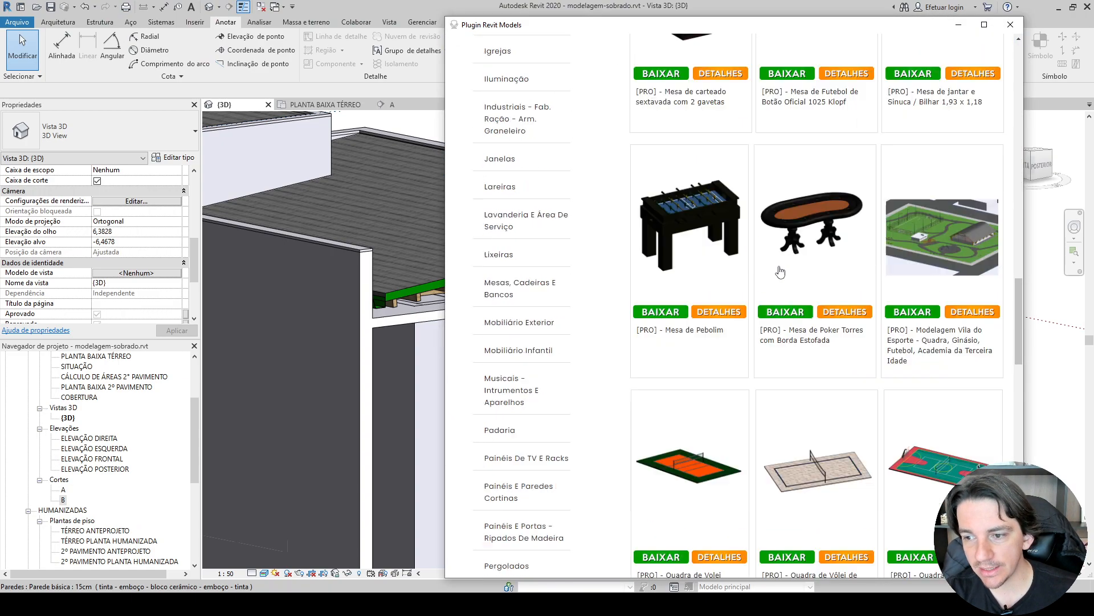
scroll(781, 272, down, 20)
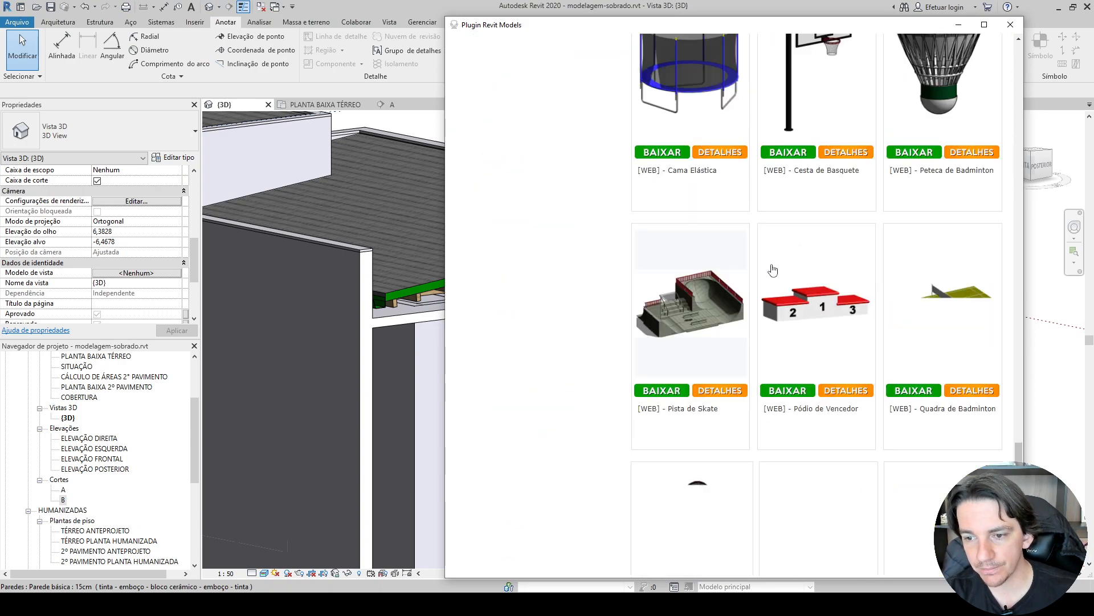
scroll(773, 270, up, 20)
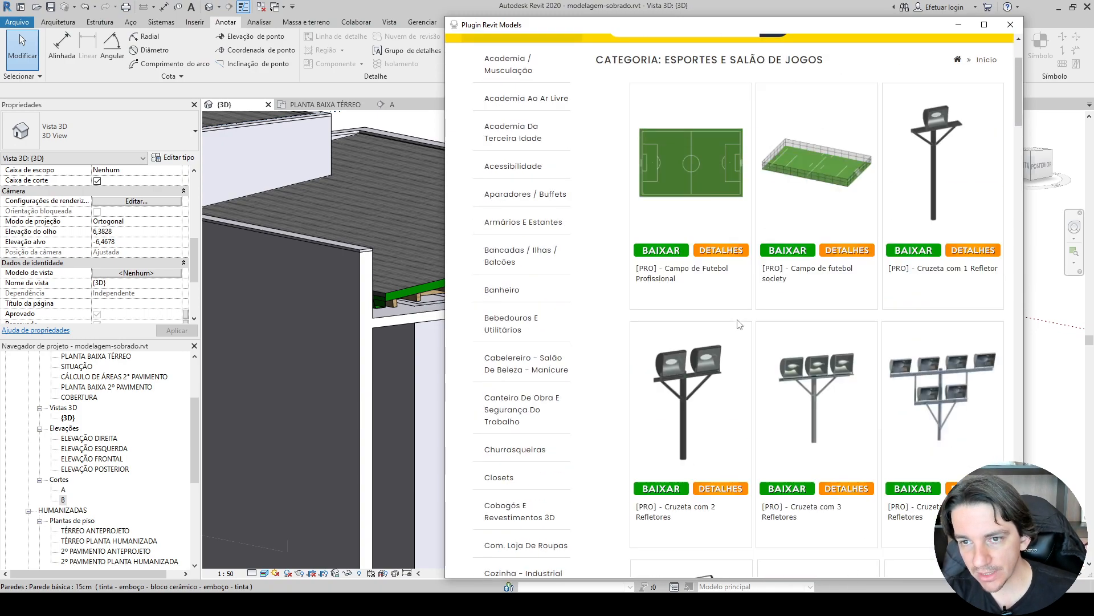
scroll(739, 324, up, 3)
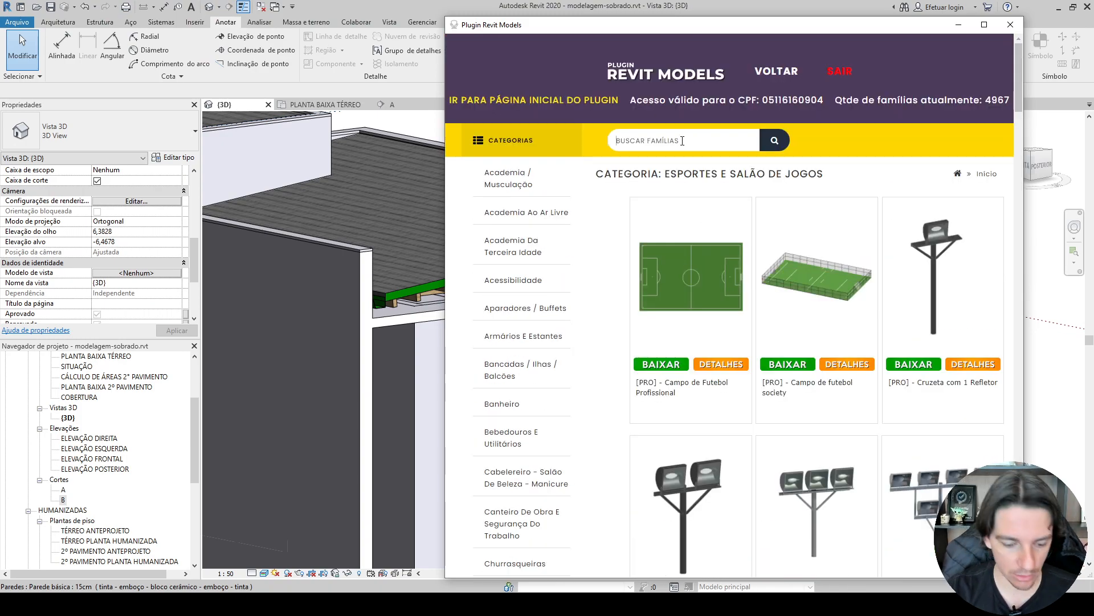
Search the plugin's families for QUADRO and download the Quadro Buda Oriental Estátua Moderna 50x70 family into the project.
text(QUADRO)
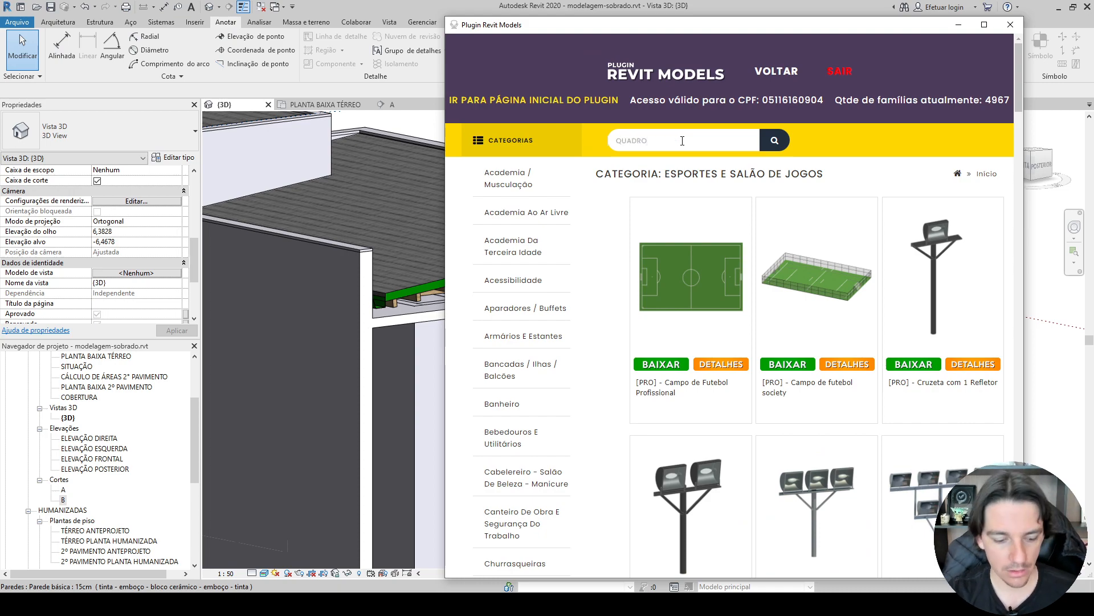
key(Return)
scroll(701, 187, down, 6)
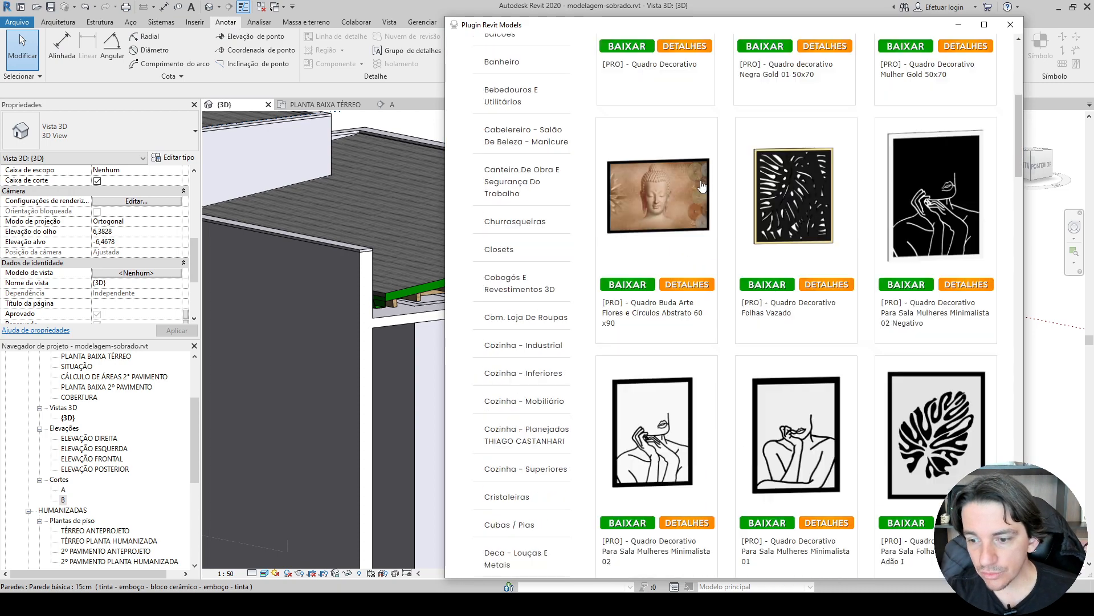
scroll(701, 187, down, 8)
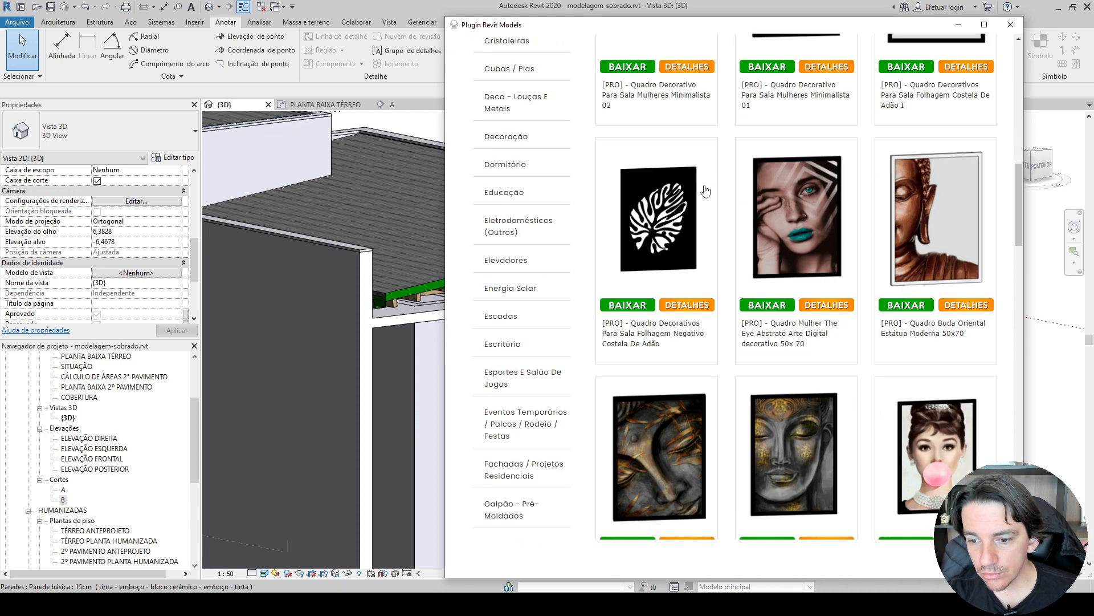
click(918, 307)
click(584, 344)
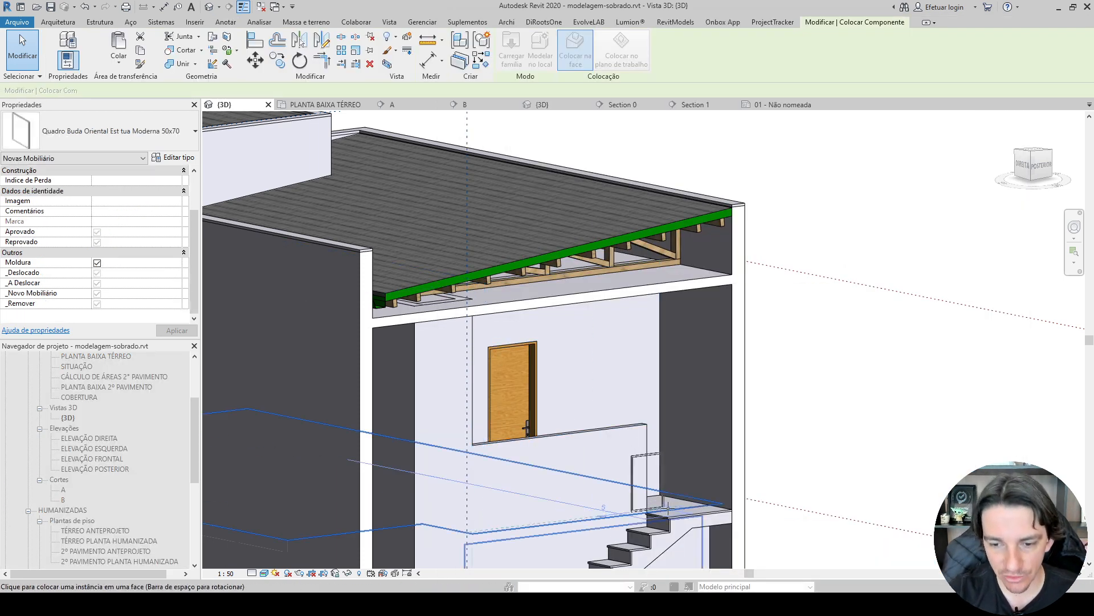
Place the Buda picture on the face of the low 10CM wall beside the stairs in the 3D view.
scroll(622, 482, up, 5)
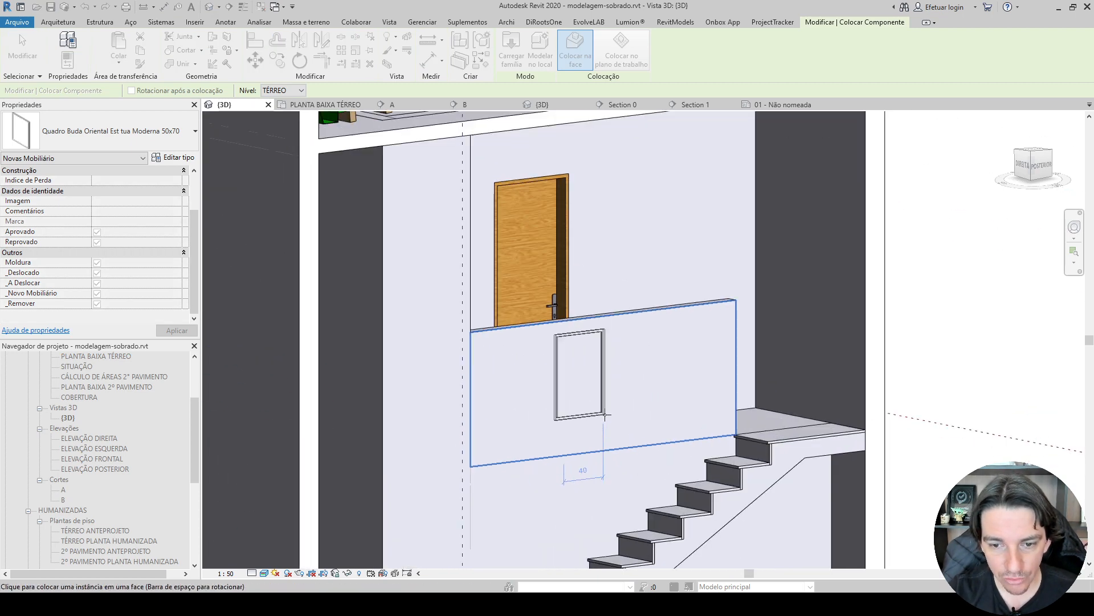
click(615, 427)
key(Escape)
key(Escape)
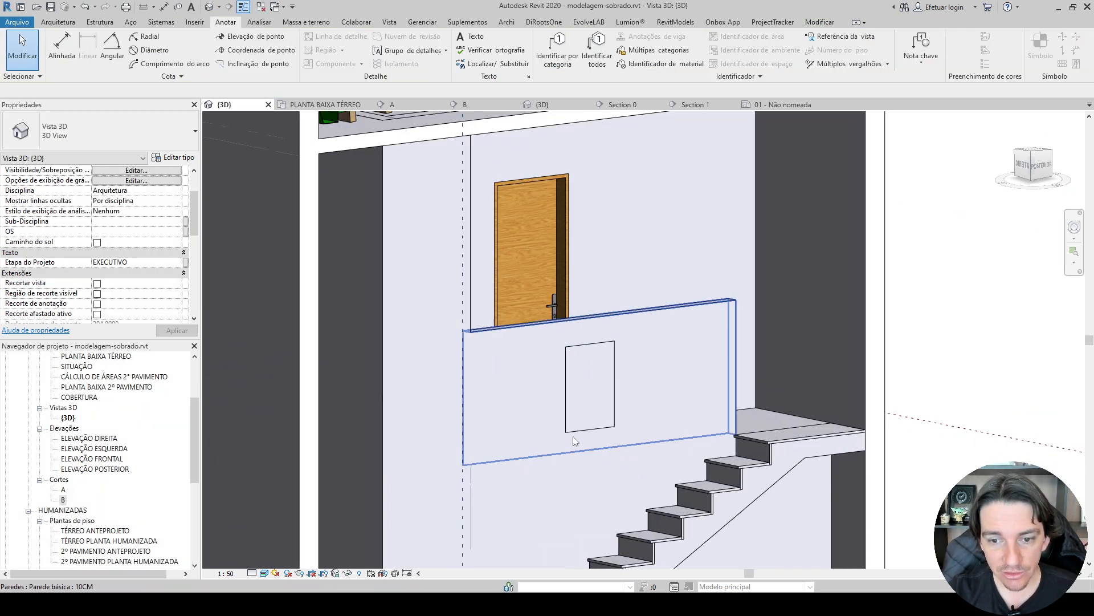
Set the 3D view's visual style to Realista and shift the Buda picture along the low wall toward the stairs.
click(265, 573)
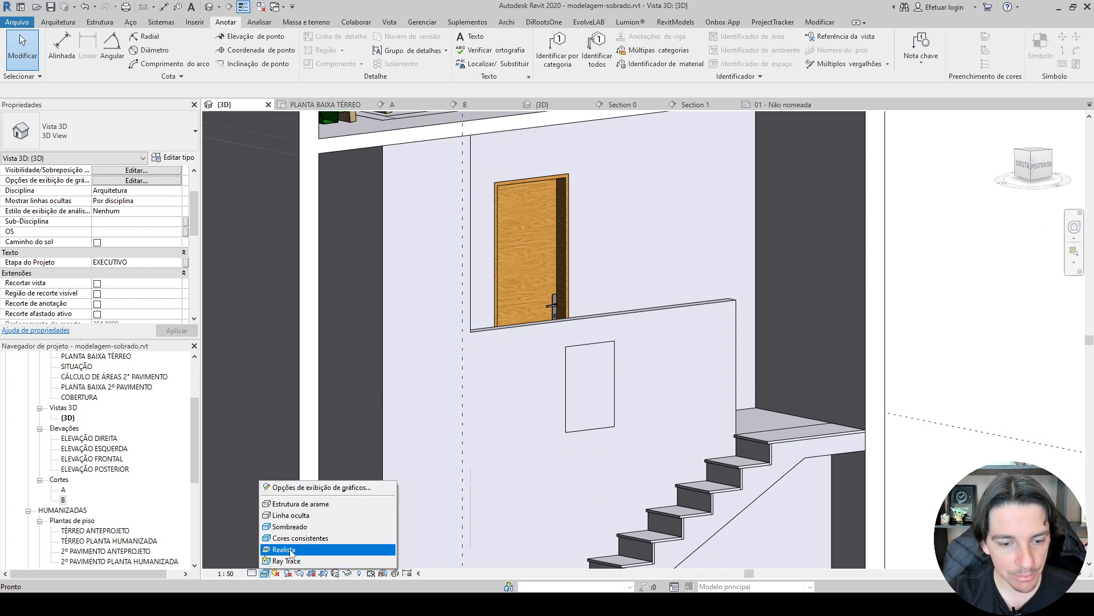
click(286, 549)
drag(591, 363, 642, 358)
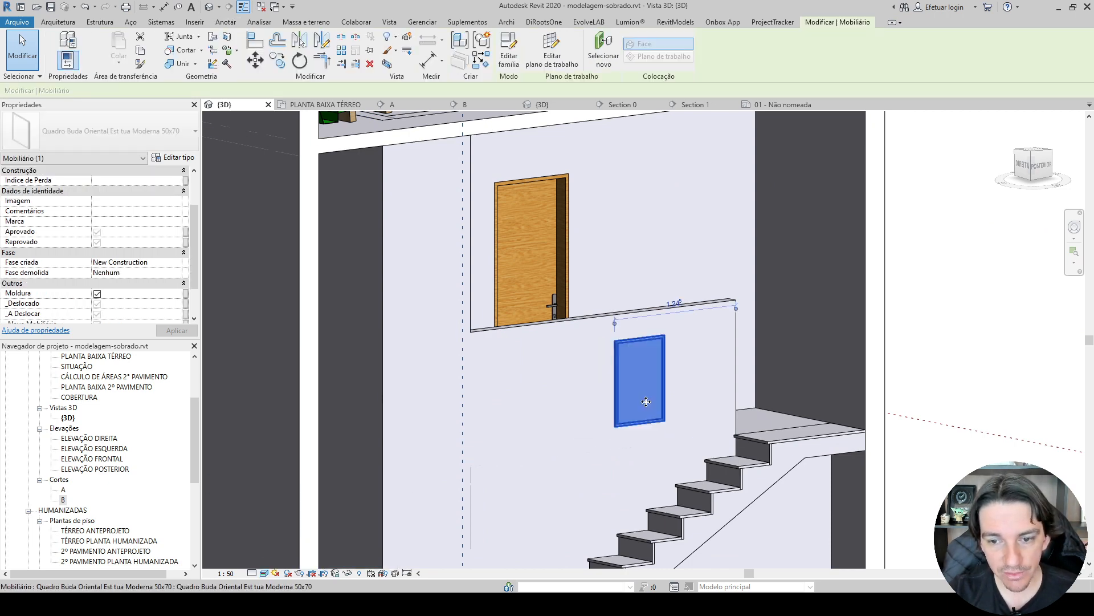
key(Escape)
scroll(685, 423, up, 4)
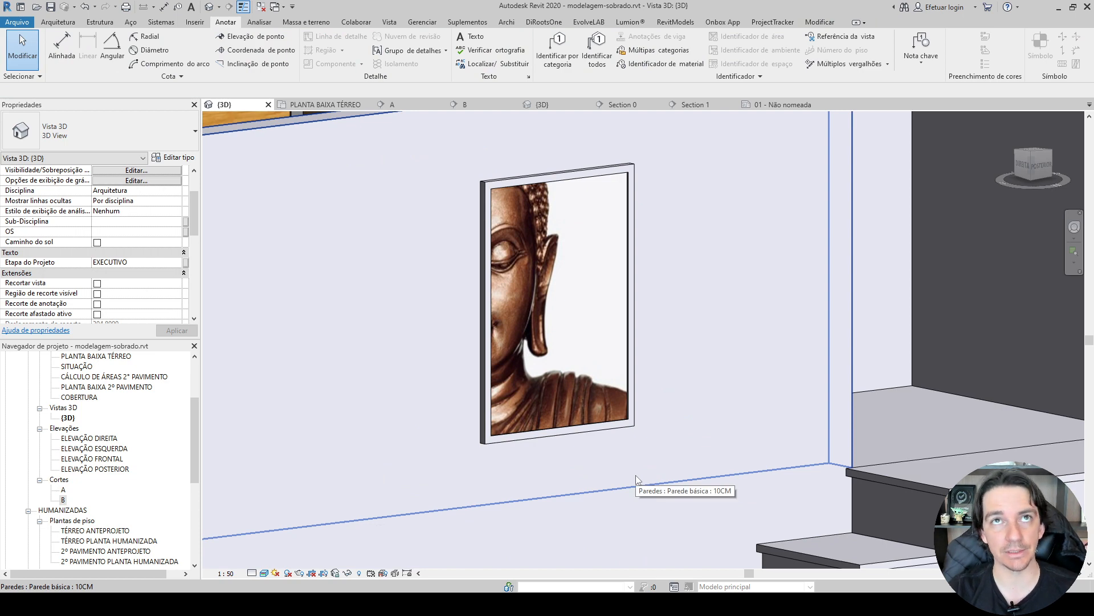
Delete the Buda picture from the low wall beside the stairs.
click(577, 426)
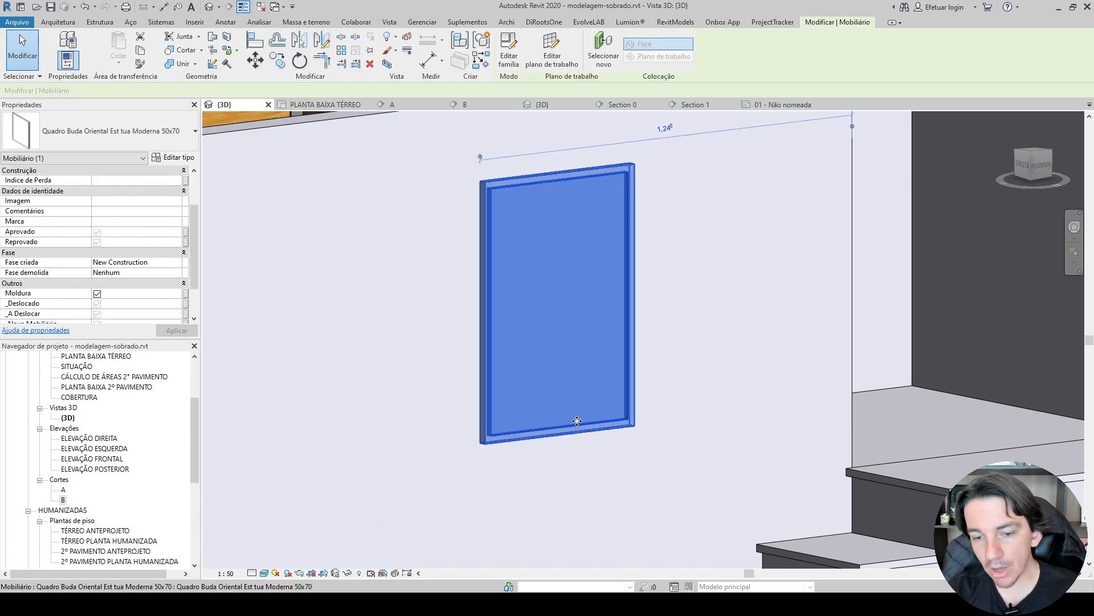
key(Delete)
scroll(577, 426, down, 1)
scroll(575, 425, down, 4)
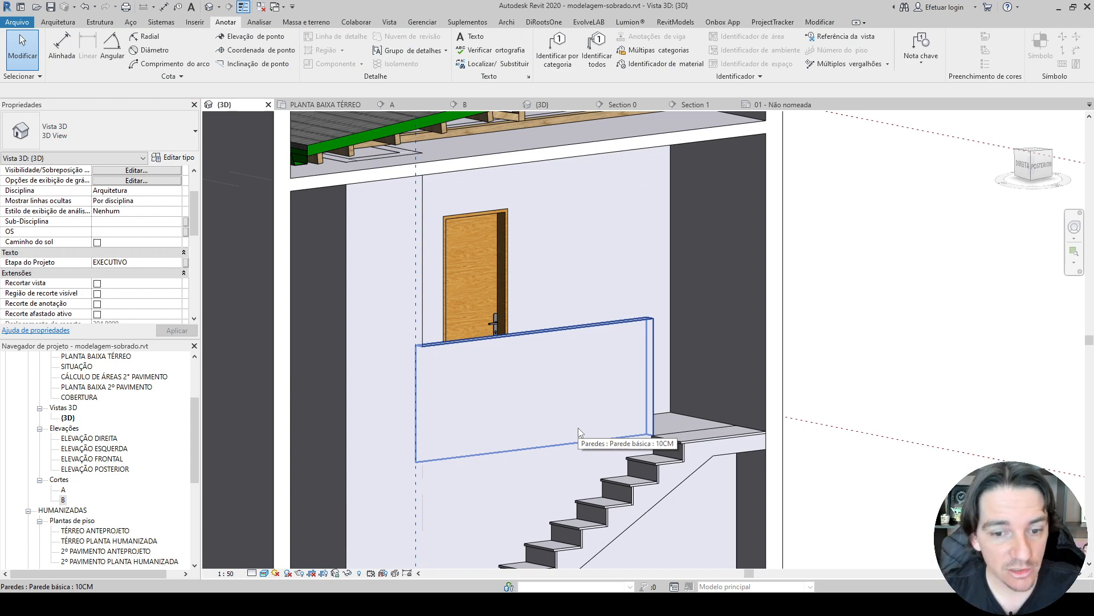
scroll(869, 269, down, 3)
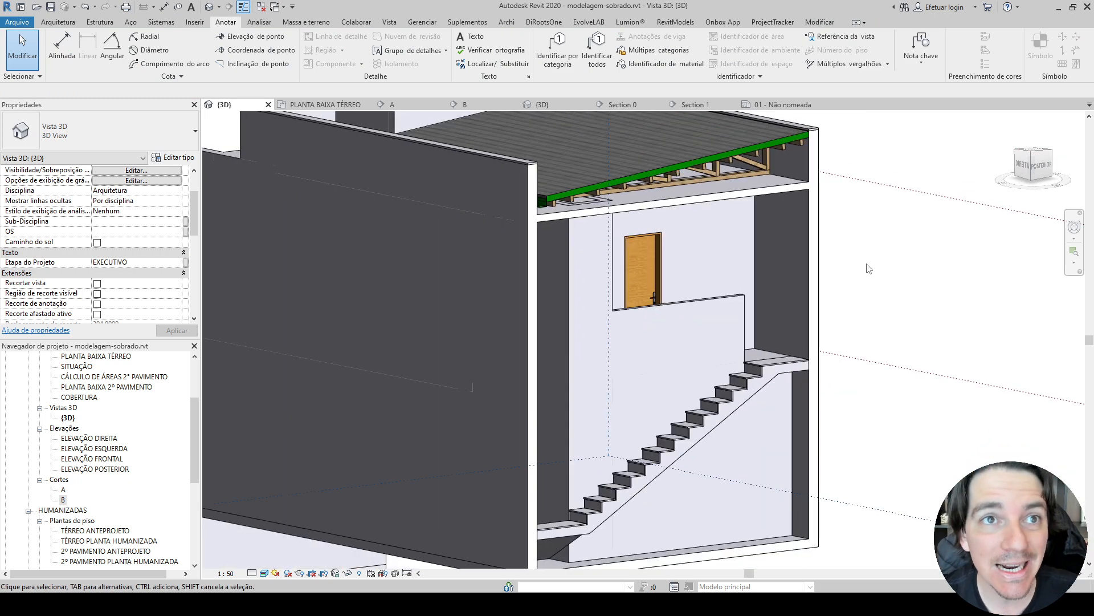